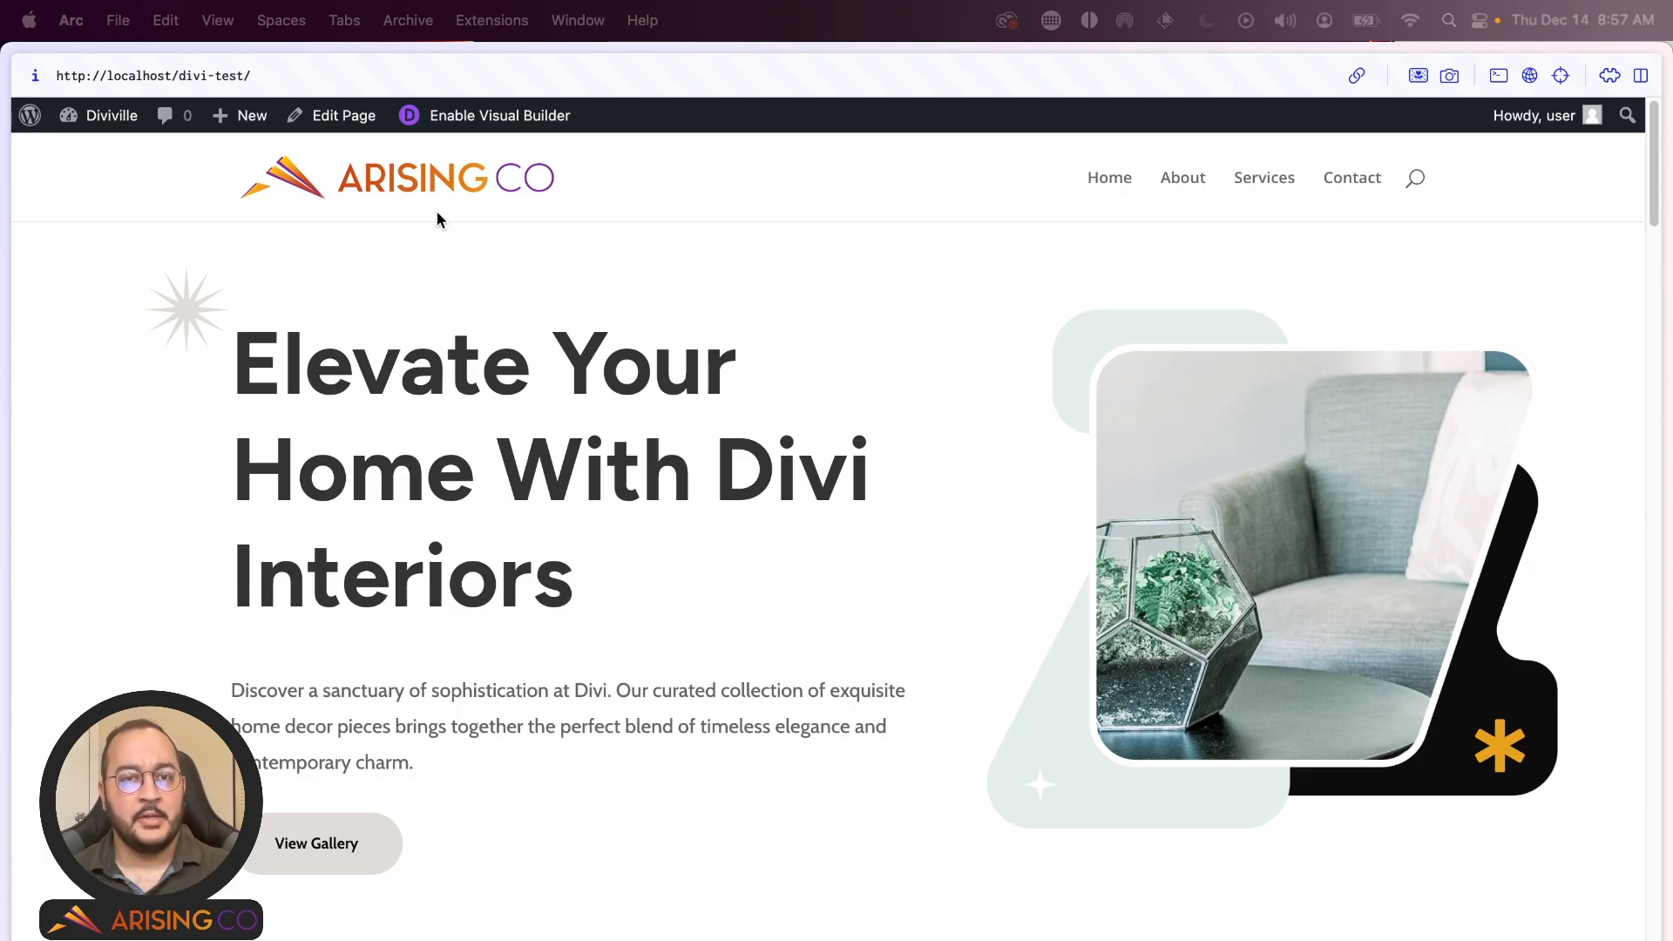
- Add a new page titled About from the site's Pages list in the WordPress dashboard
left_click(94, 122)
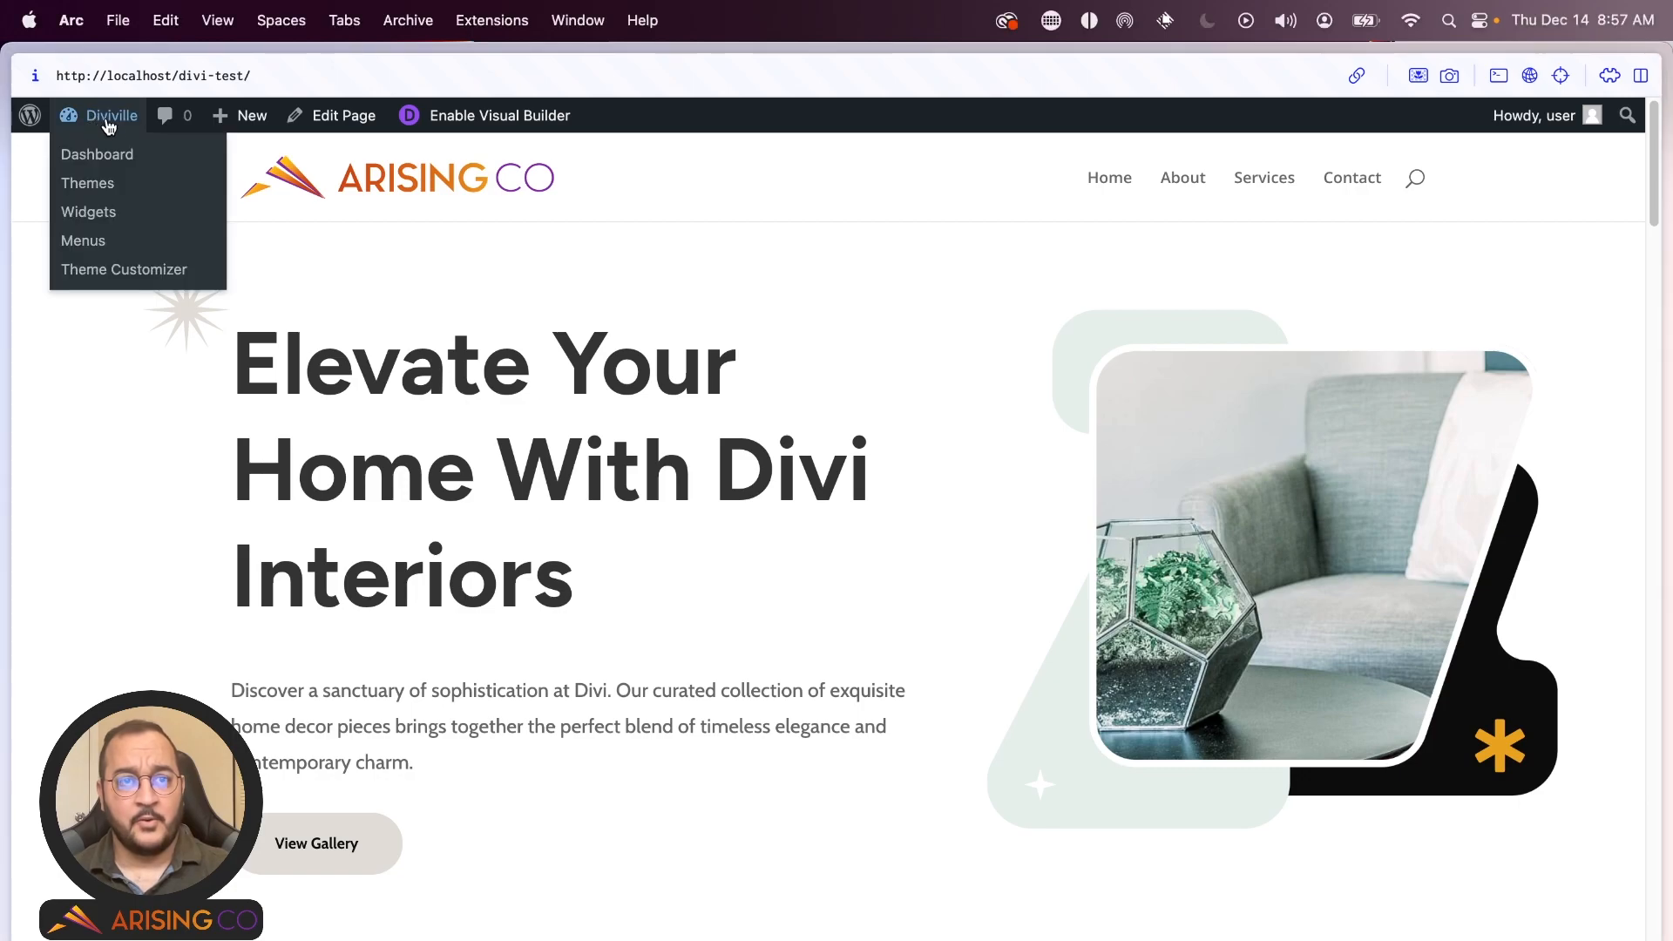
left_click(128, 163)
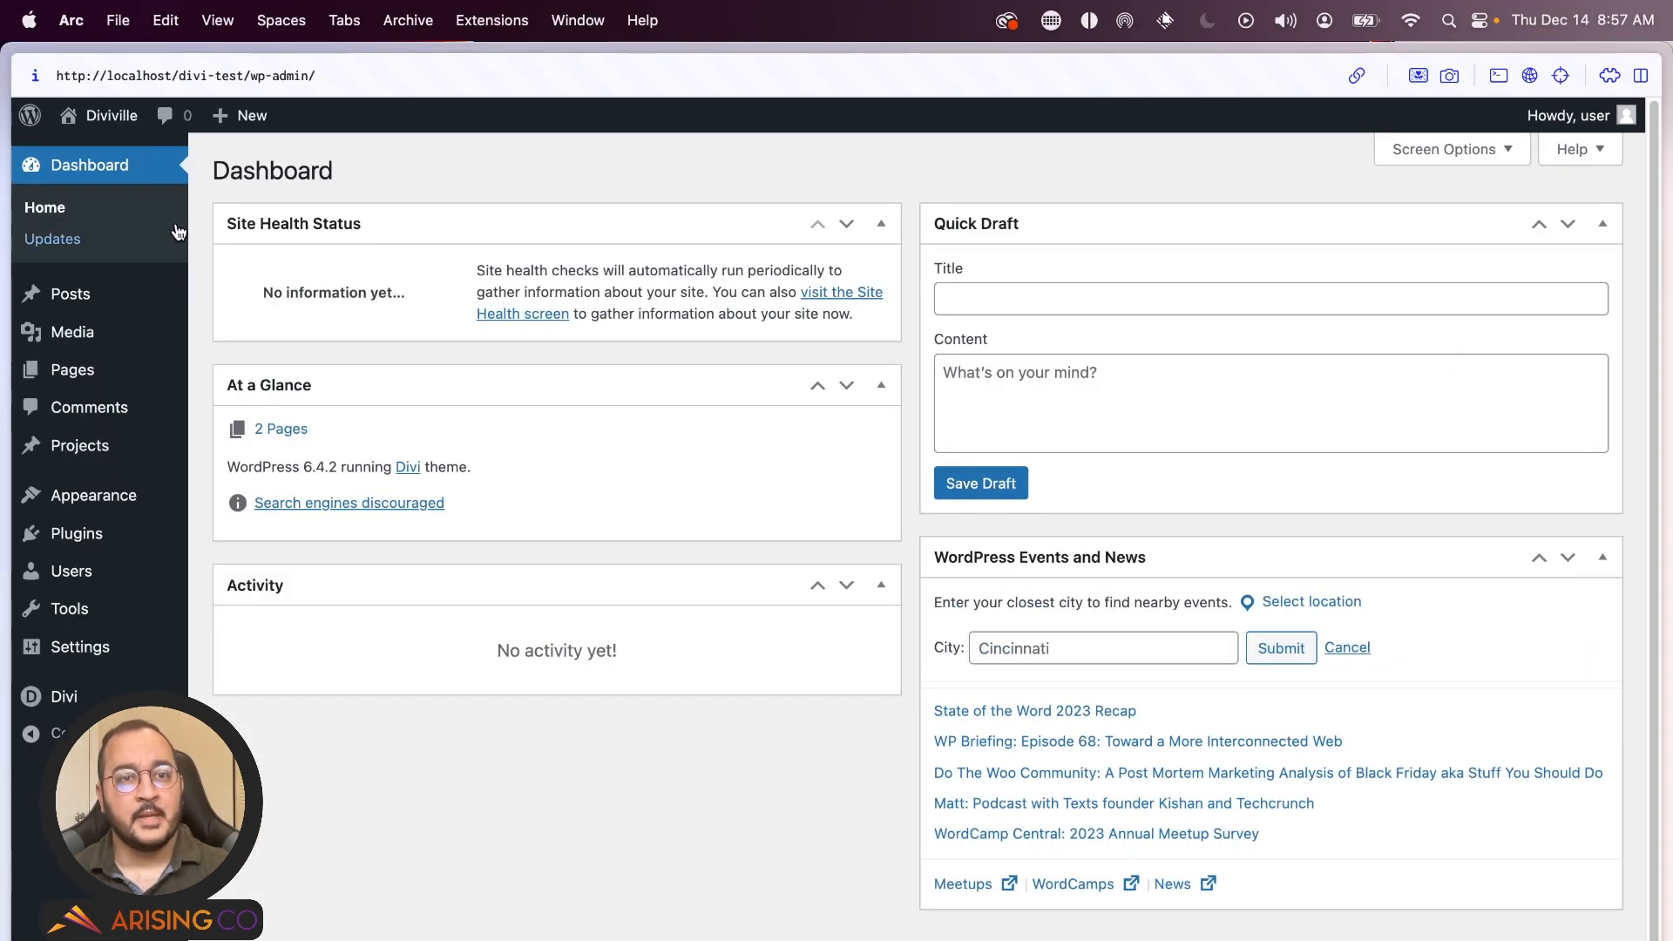
mouse_move(75, 384)
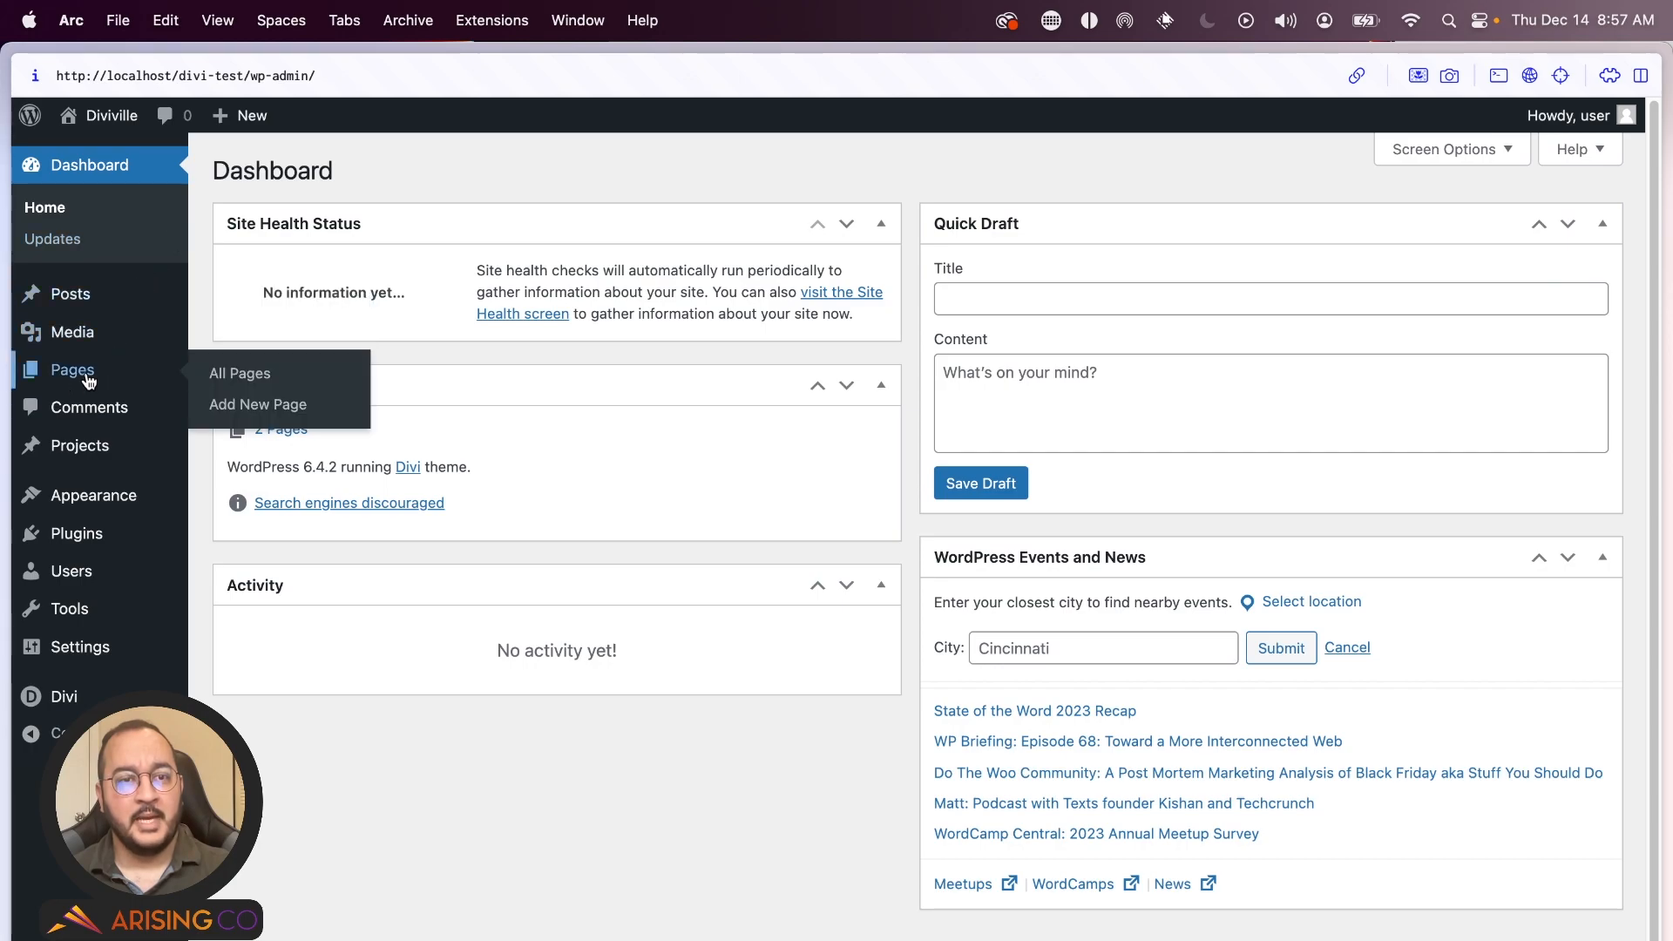
left_click(95, 374)
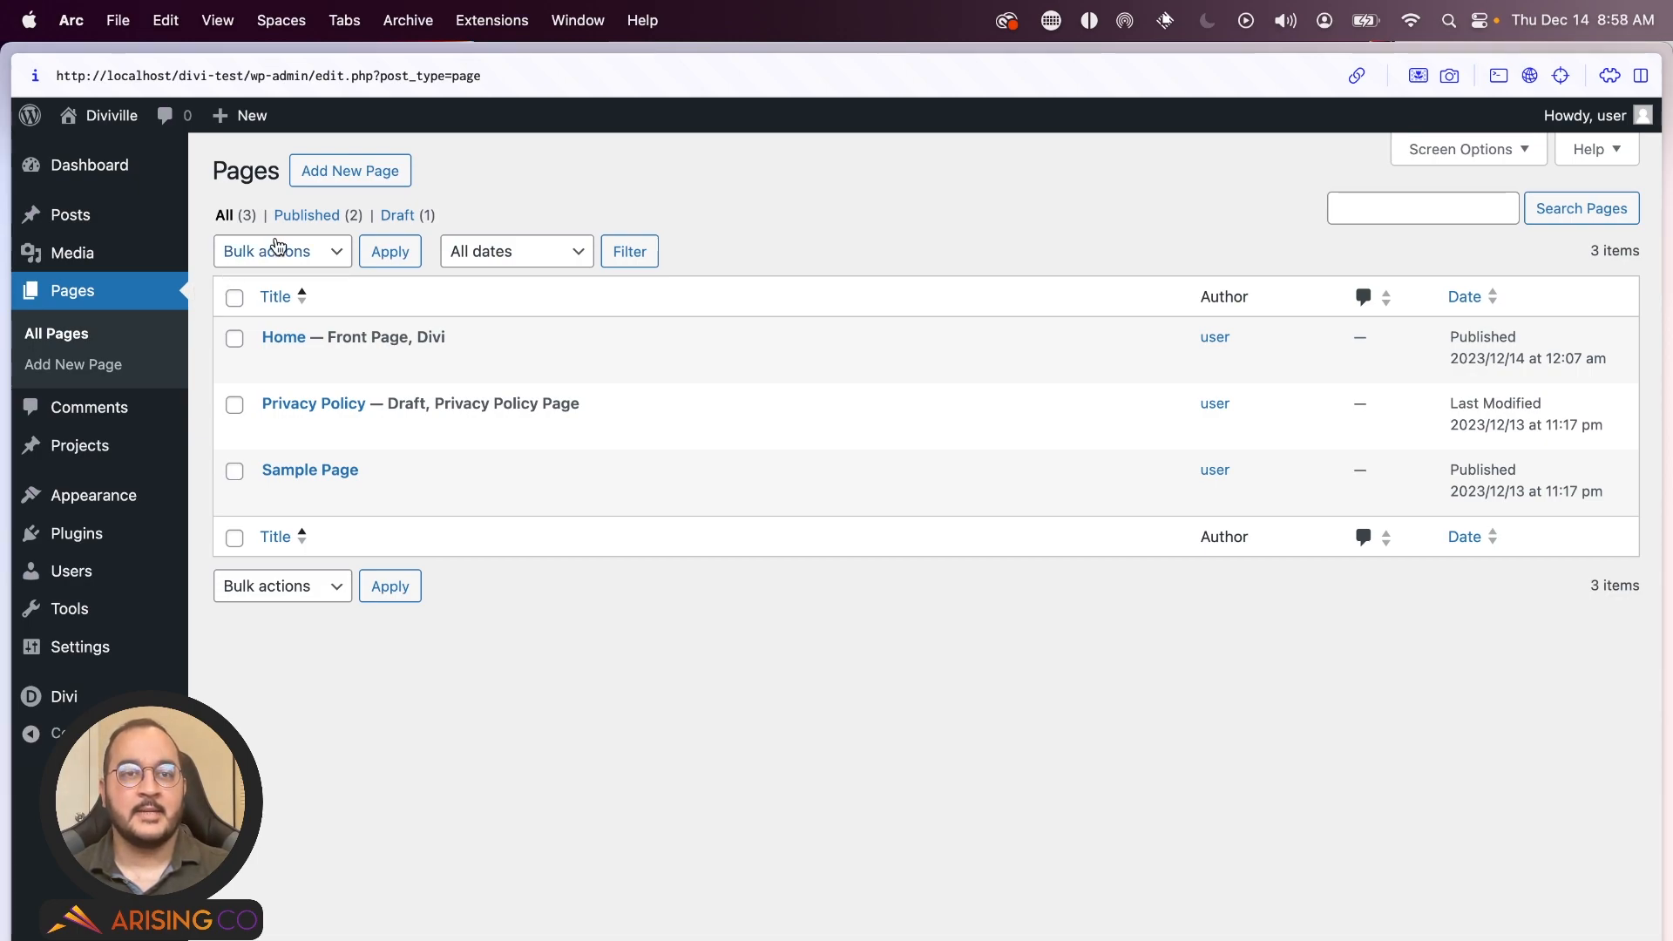
left_click(340, 171)
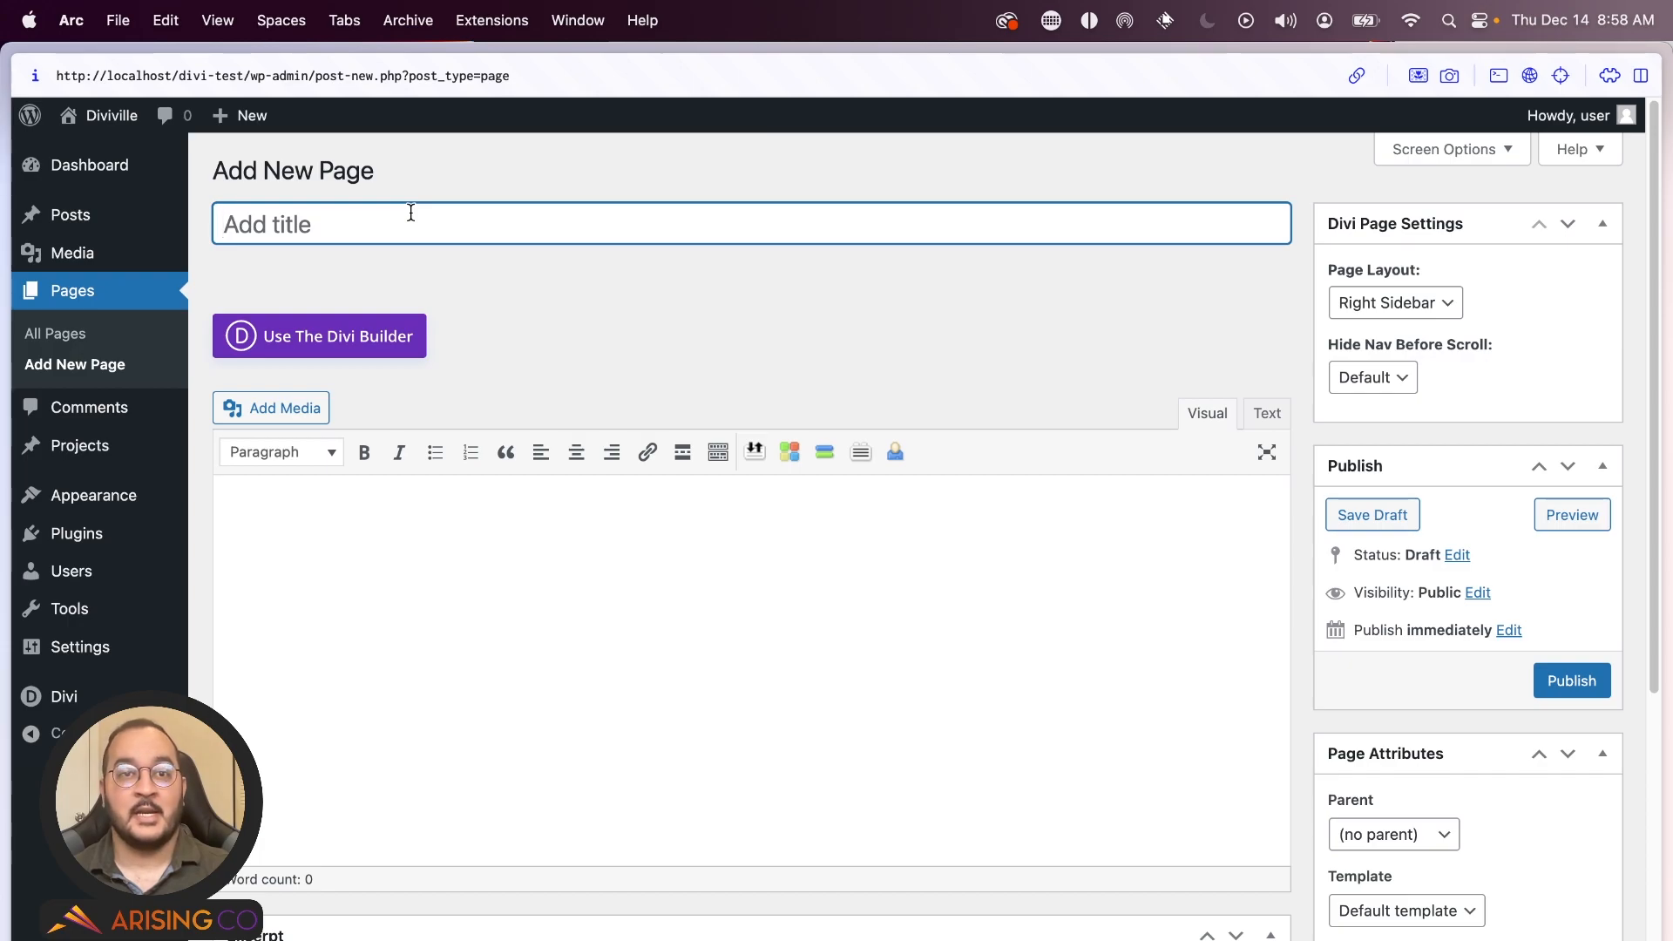
type("About")
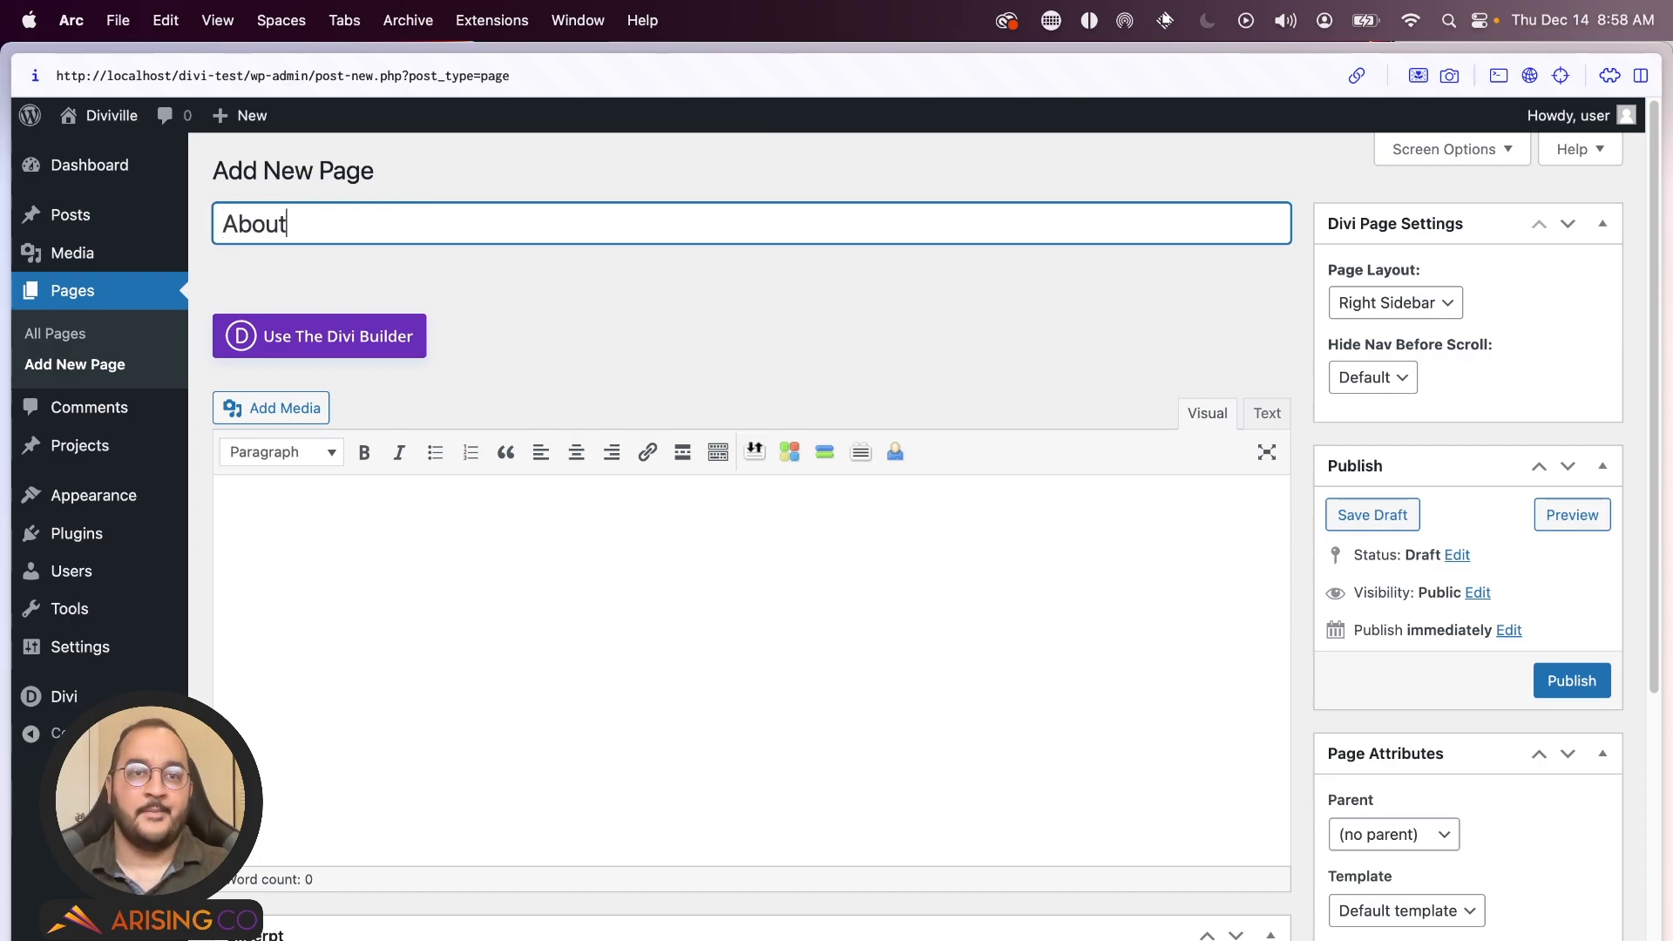
left_click(500, 253)
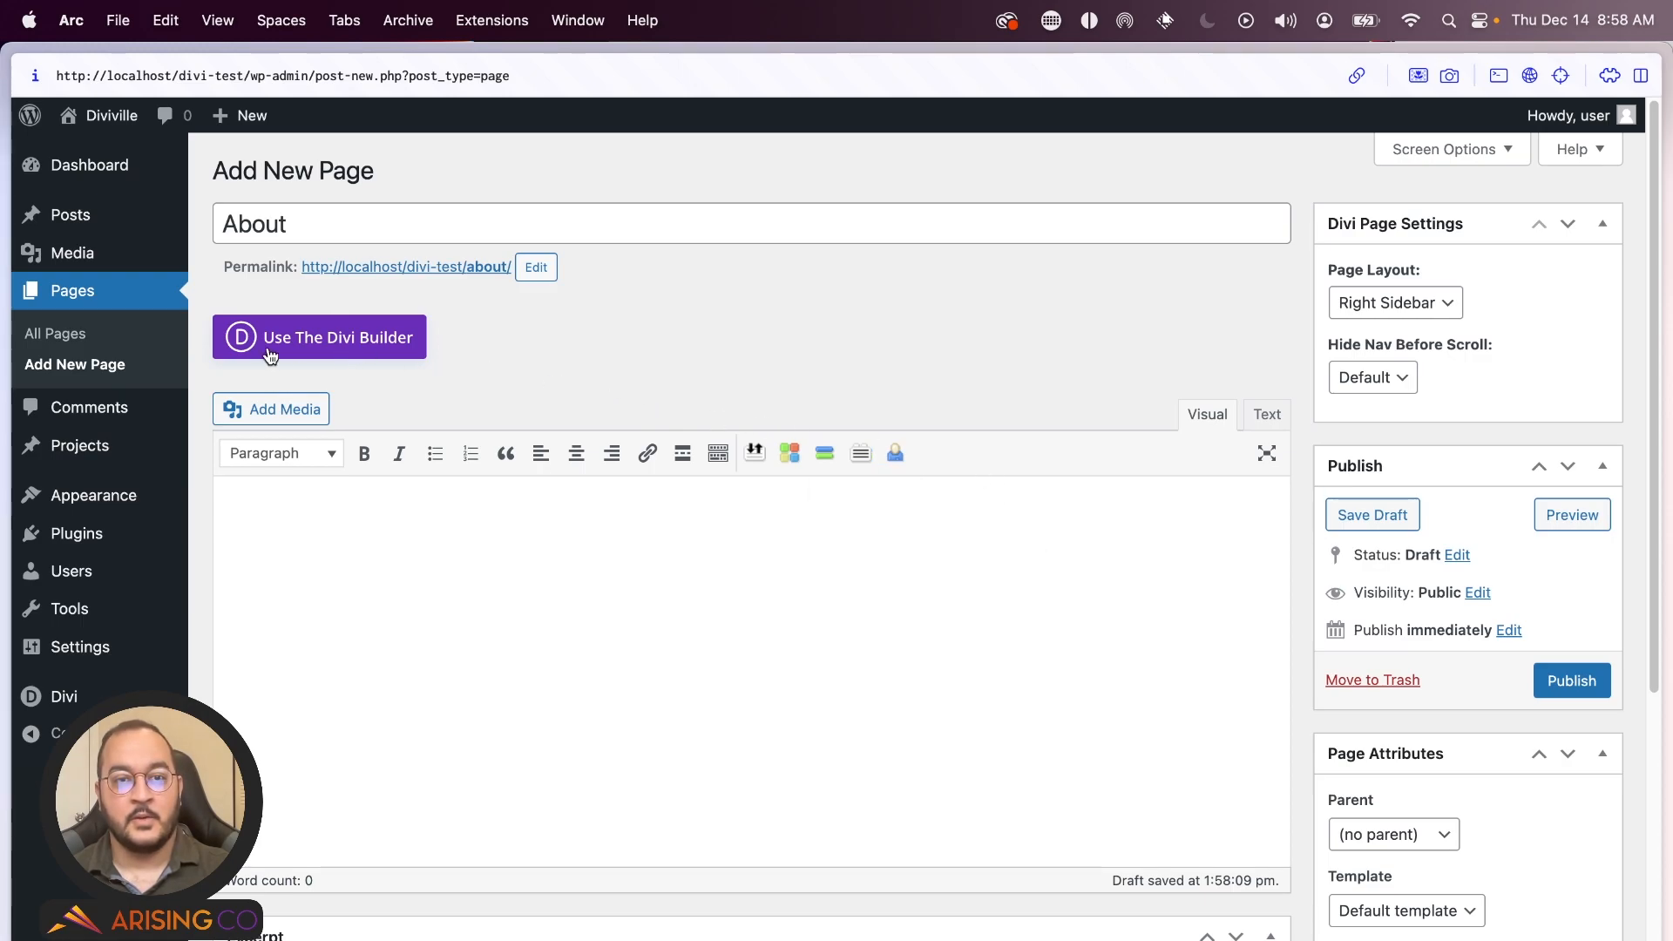
- Switch the About page to the Divi Builder and browse the premade layout packs
left_click(409, 346)
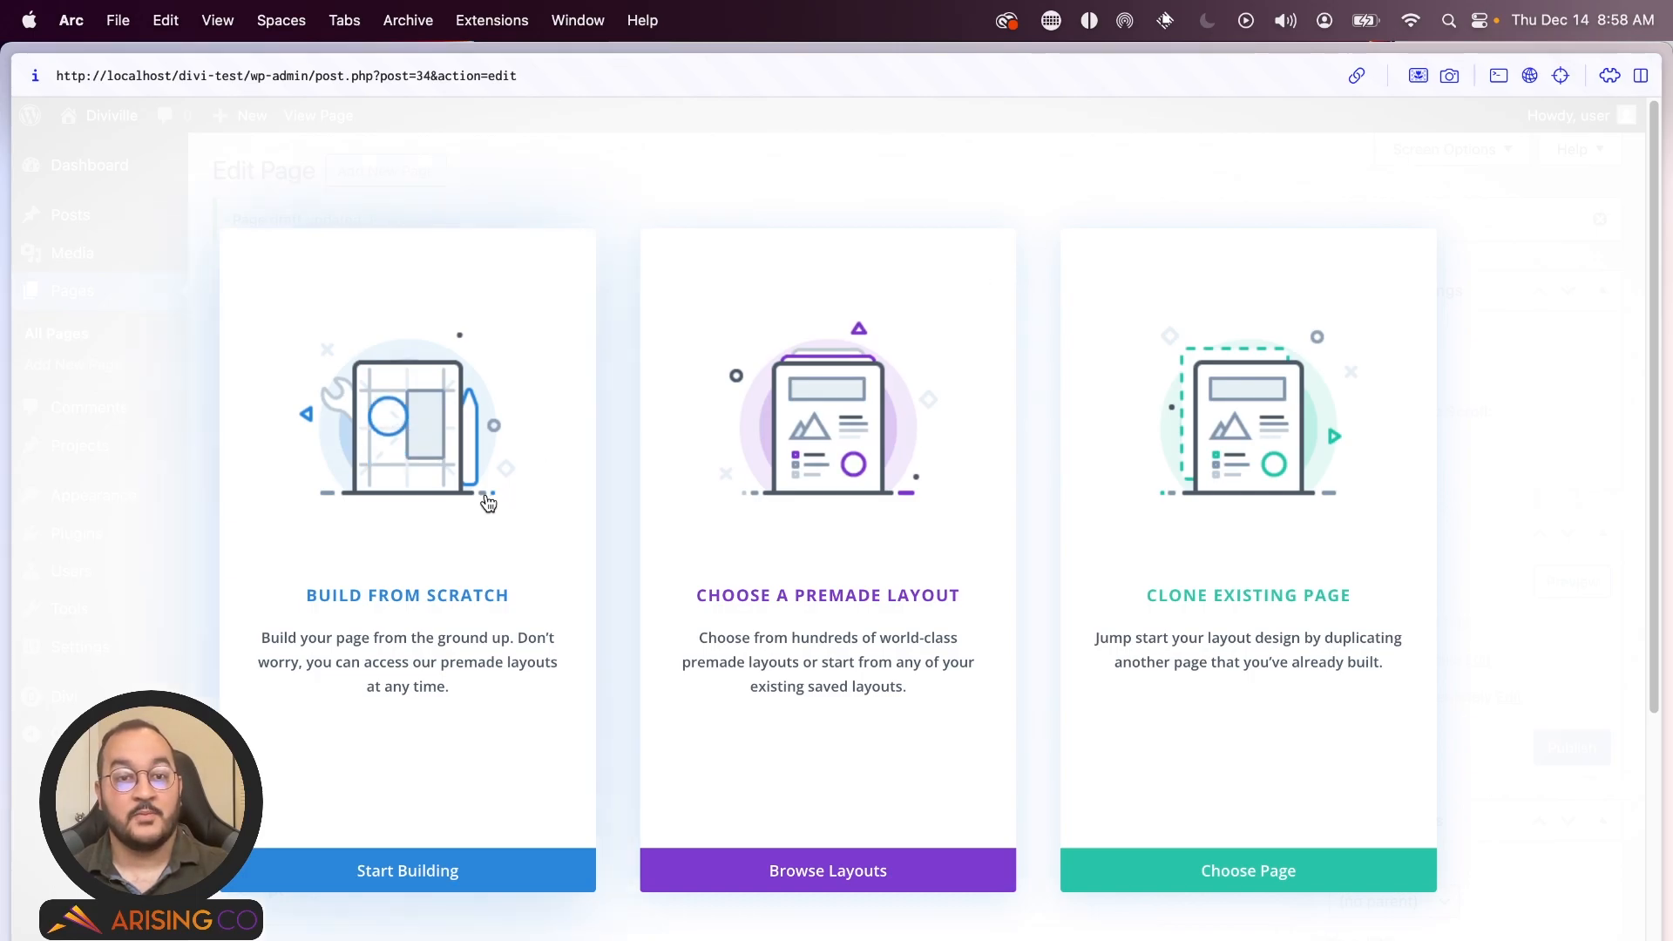
left_click(807, 506)
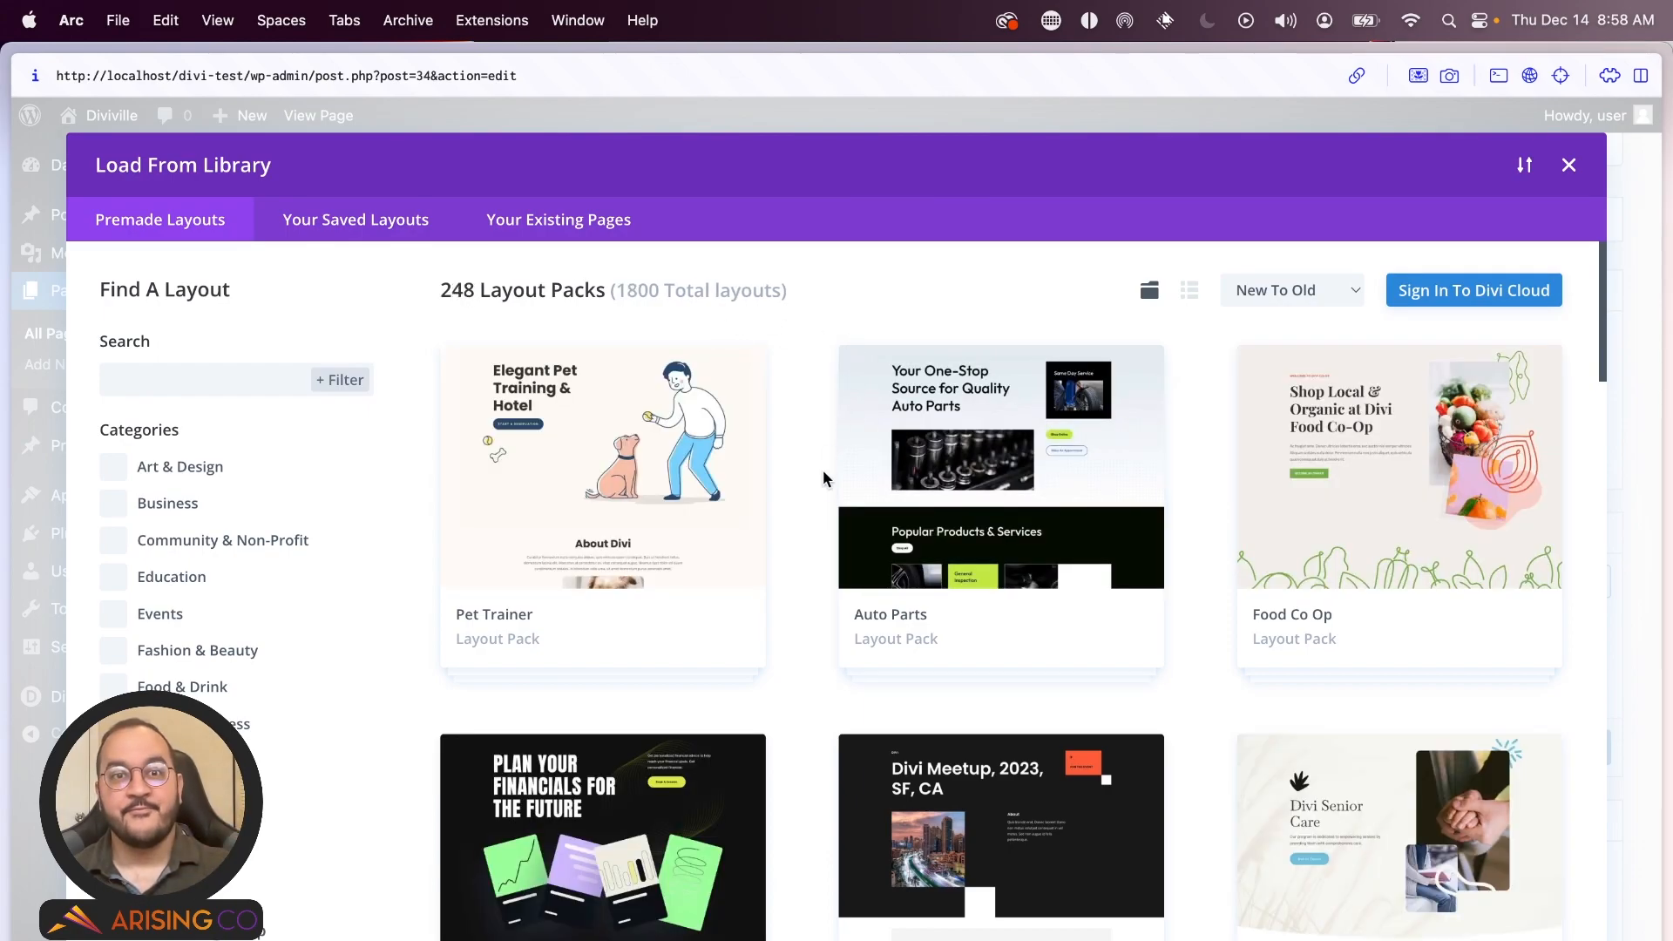
scroll(814, 524, "down", 5)
scroll(814, 530, "up", 5)
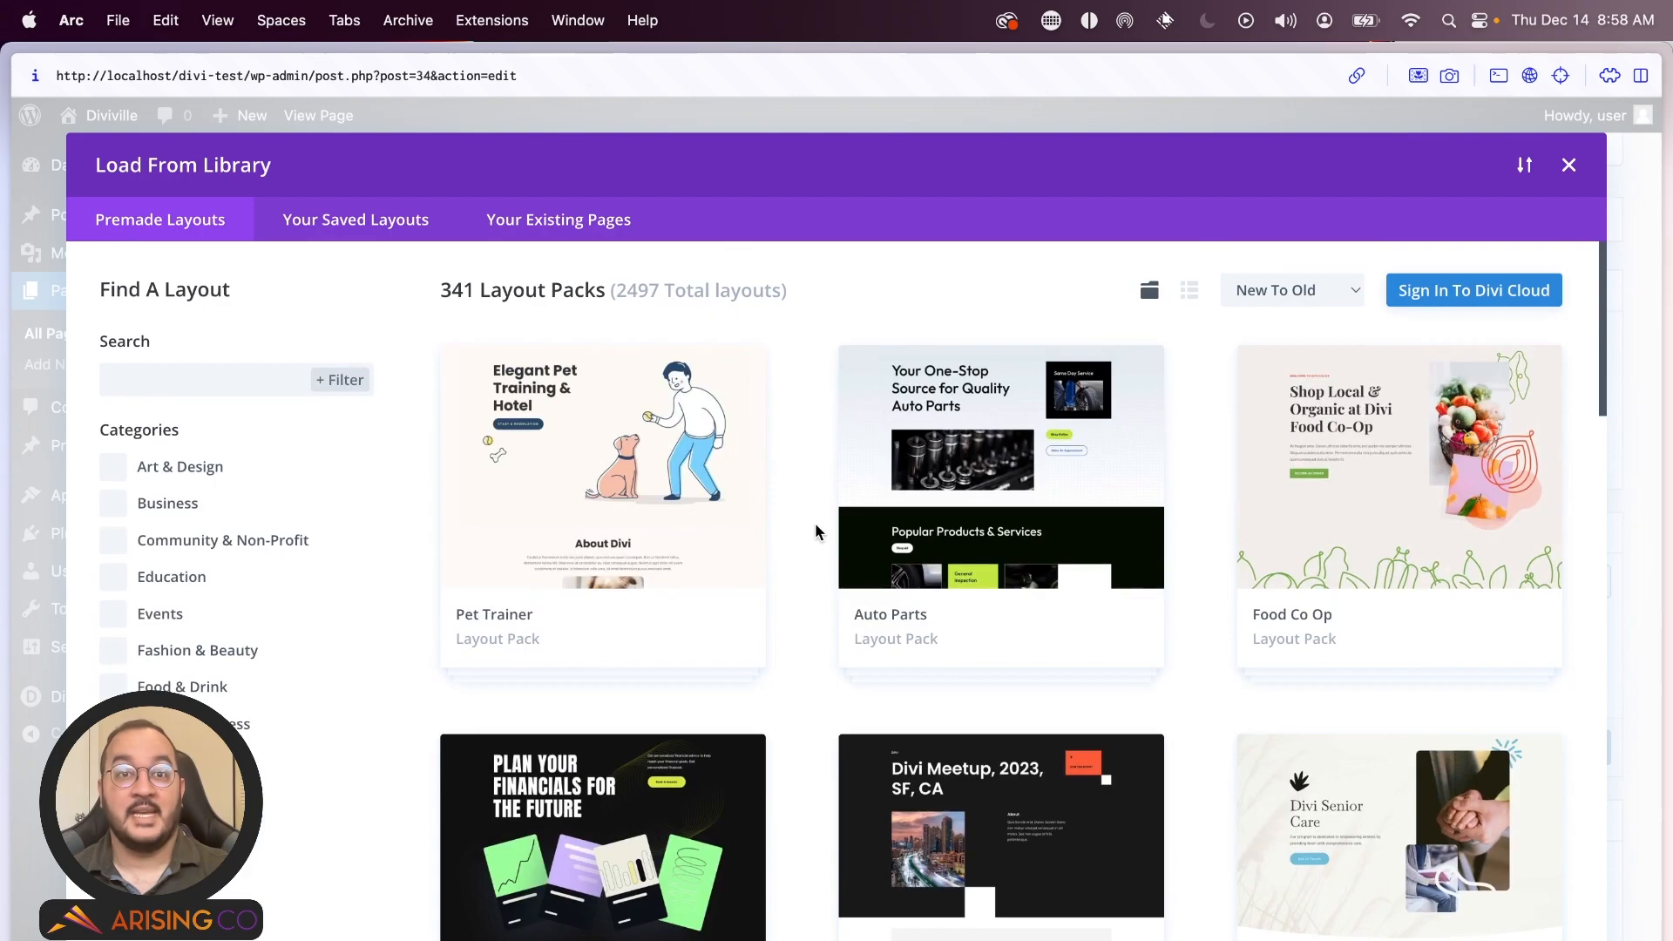
scroll(774, 507, "down", 5)
scroll(784, 508, "up", 5)
- Load the Food Co Op Landing Page layout into the About page, importing its design presets
left_click(1325, 466)
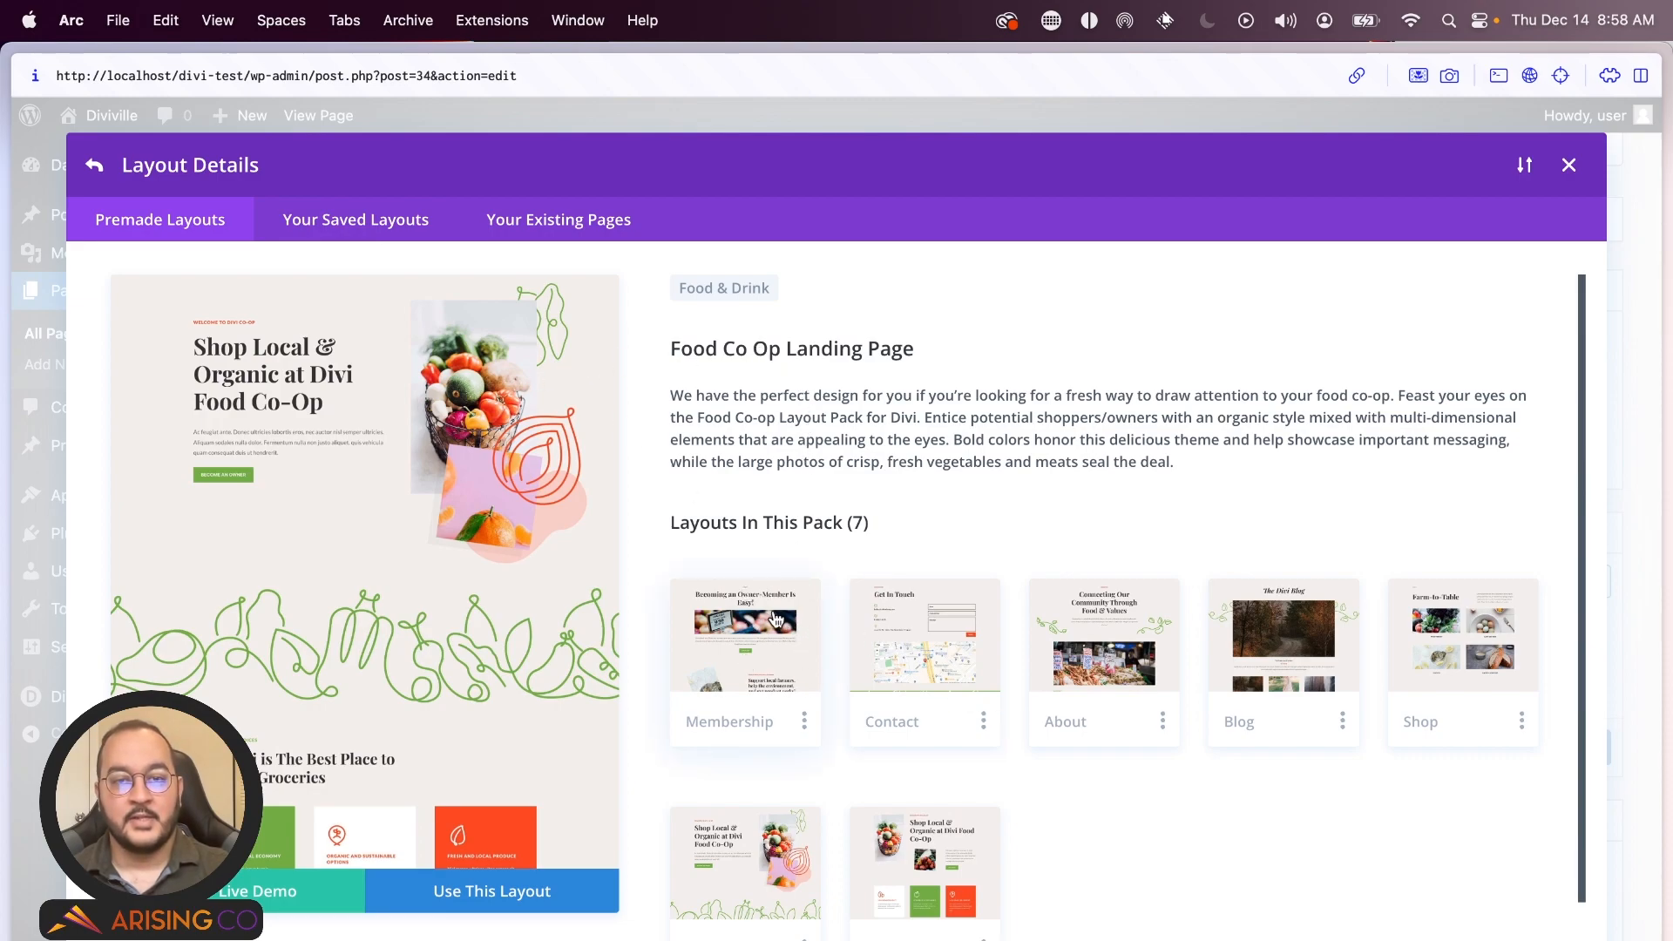
left_click(511, 894)
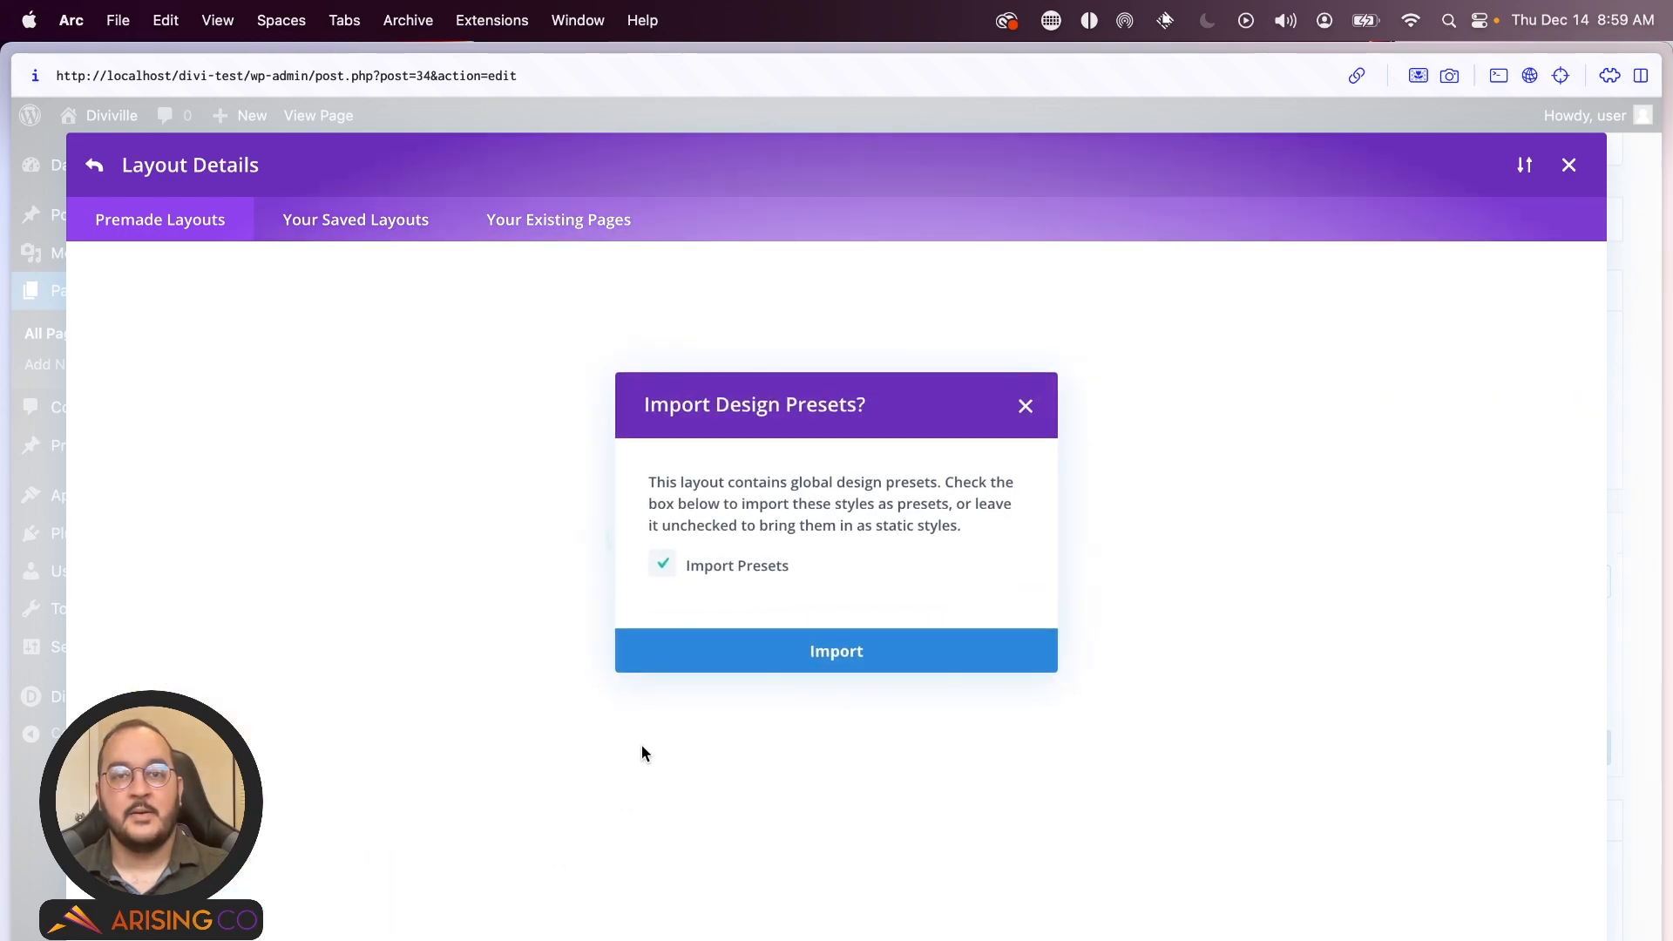
left_click(852, 664)
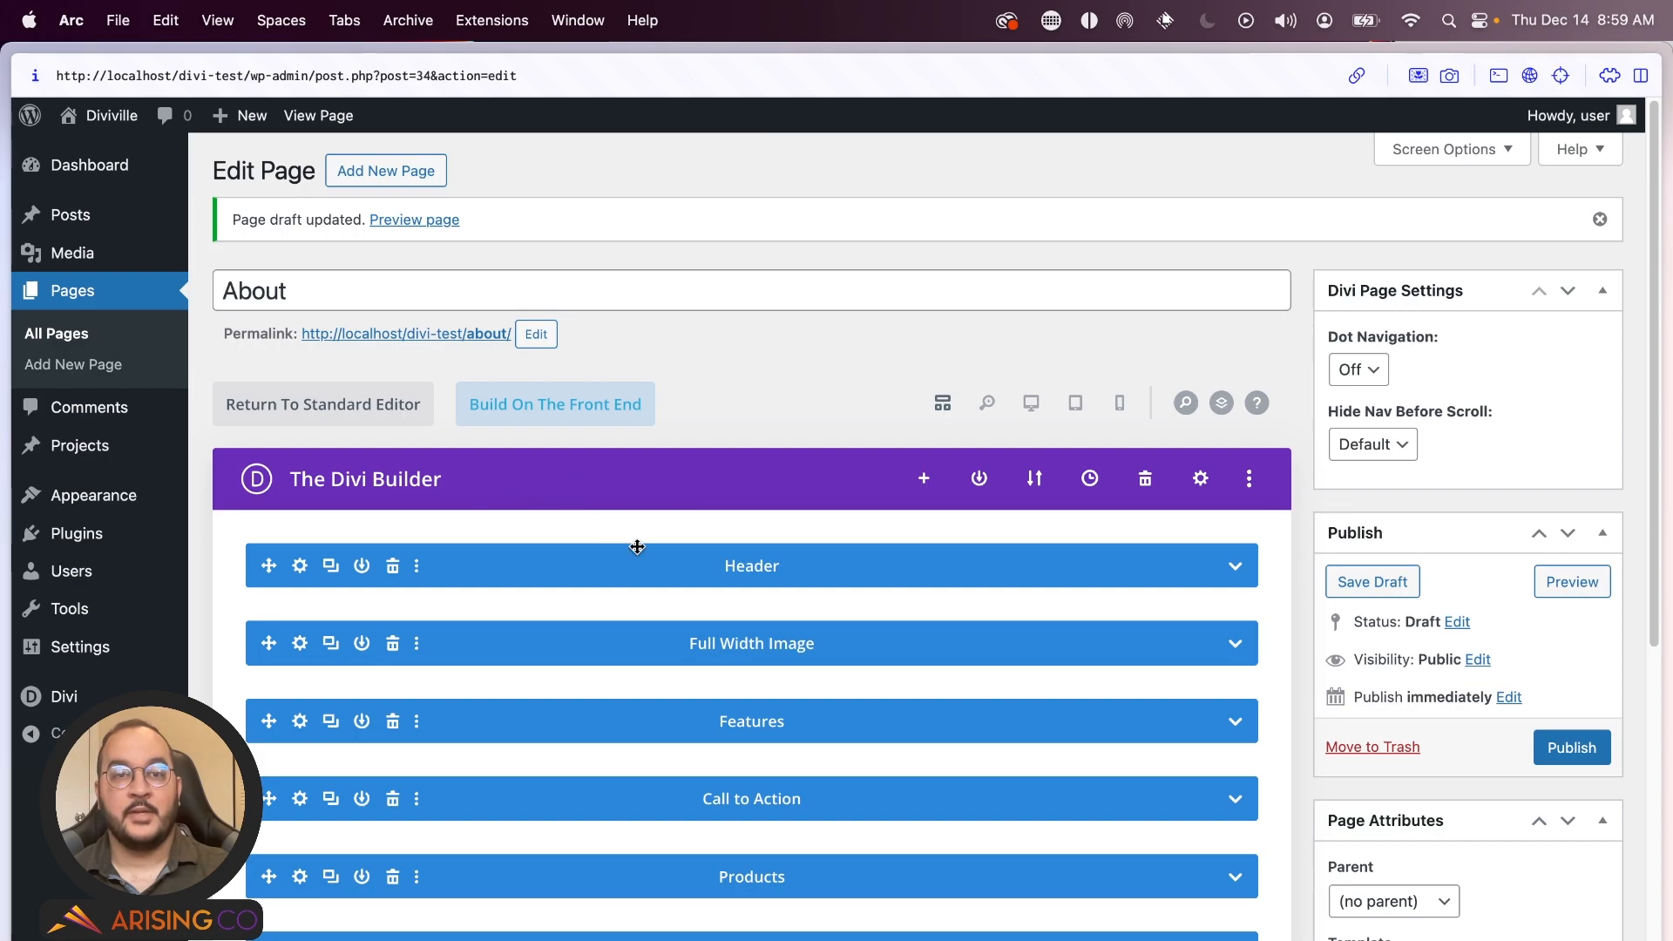
- Expand the Header section and examine how its row and modules are arranged
scroll(649, 549, "down", 3)
scroll(658, 544, "up", 3)
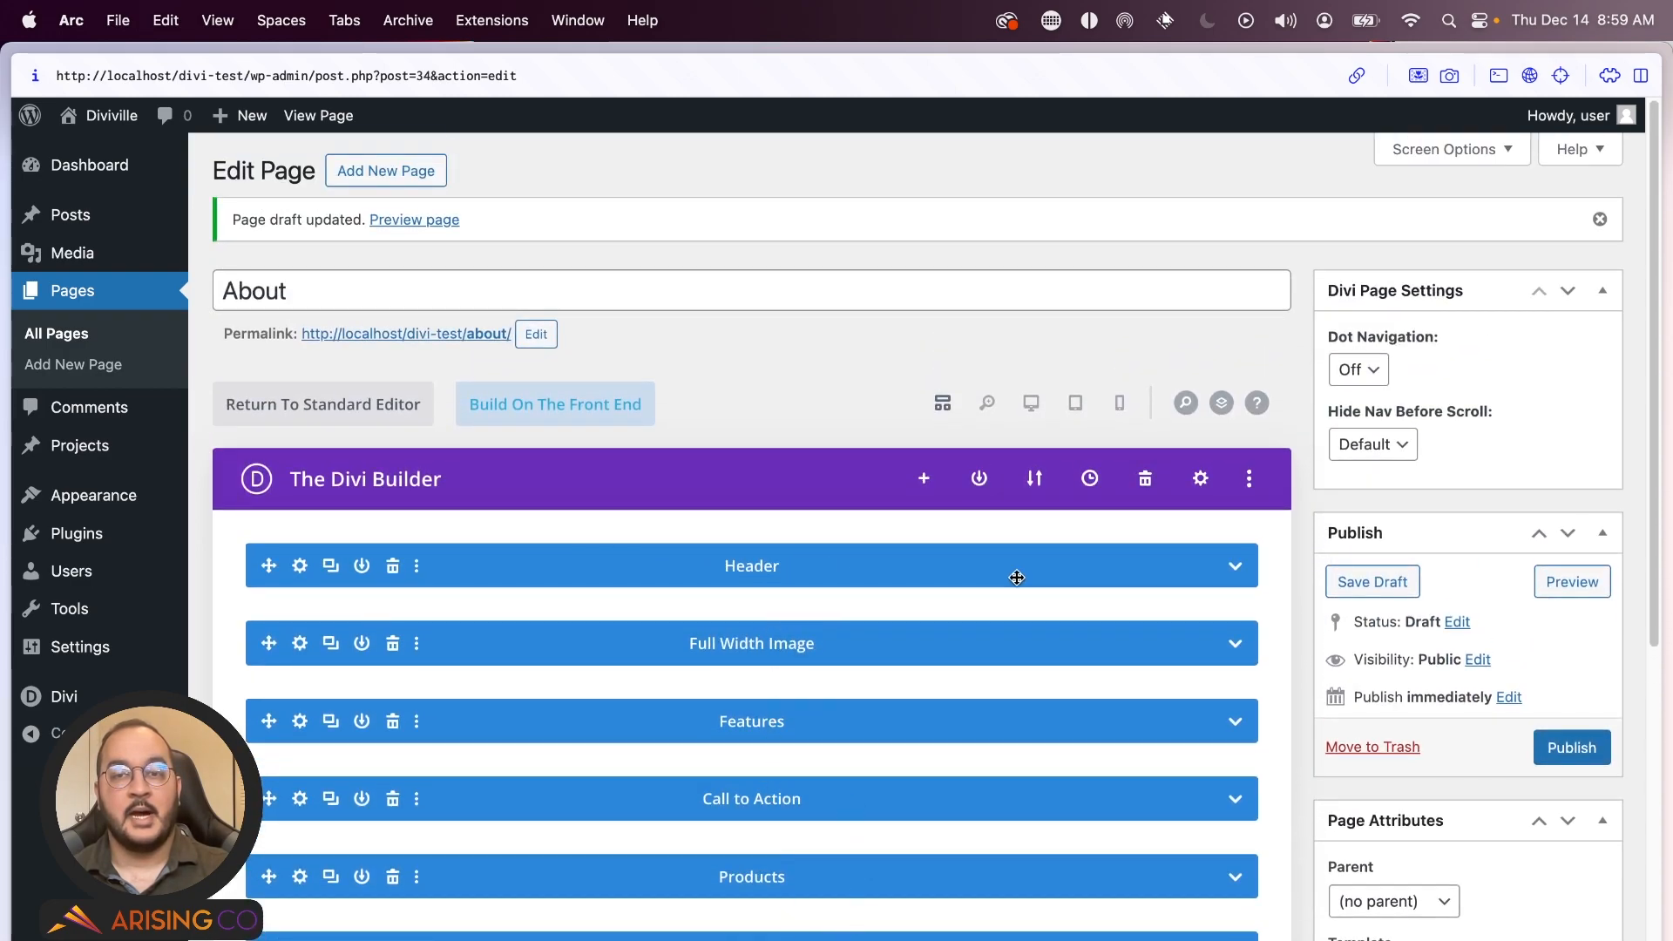
left_click(1235, 567)
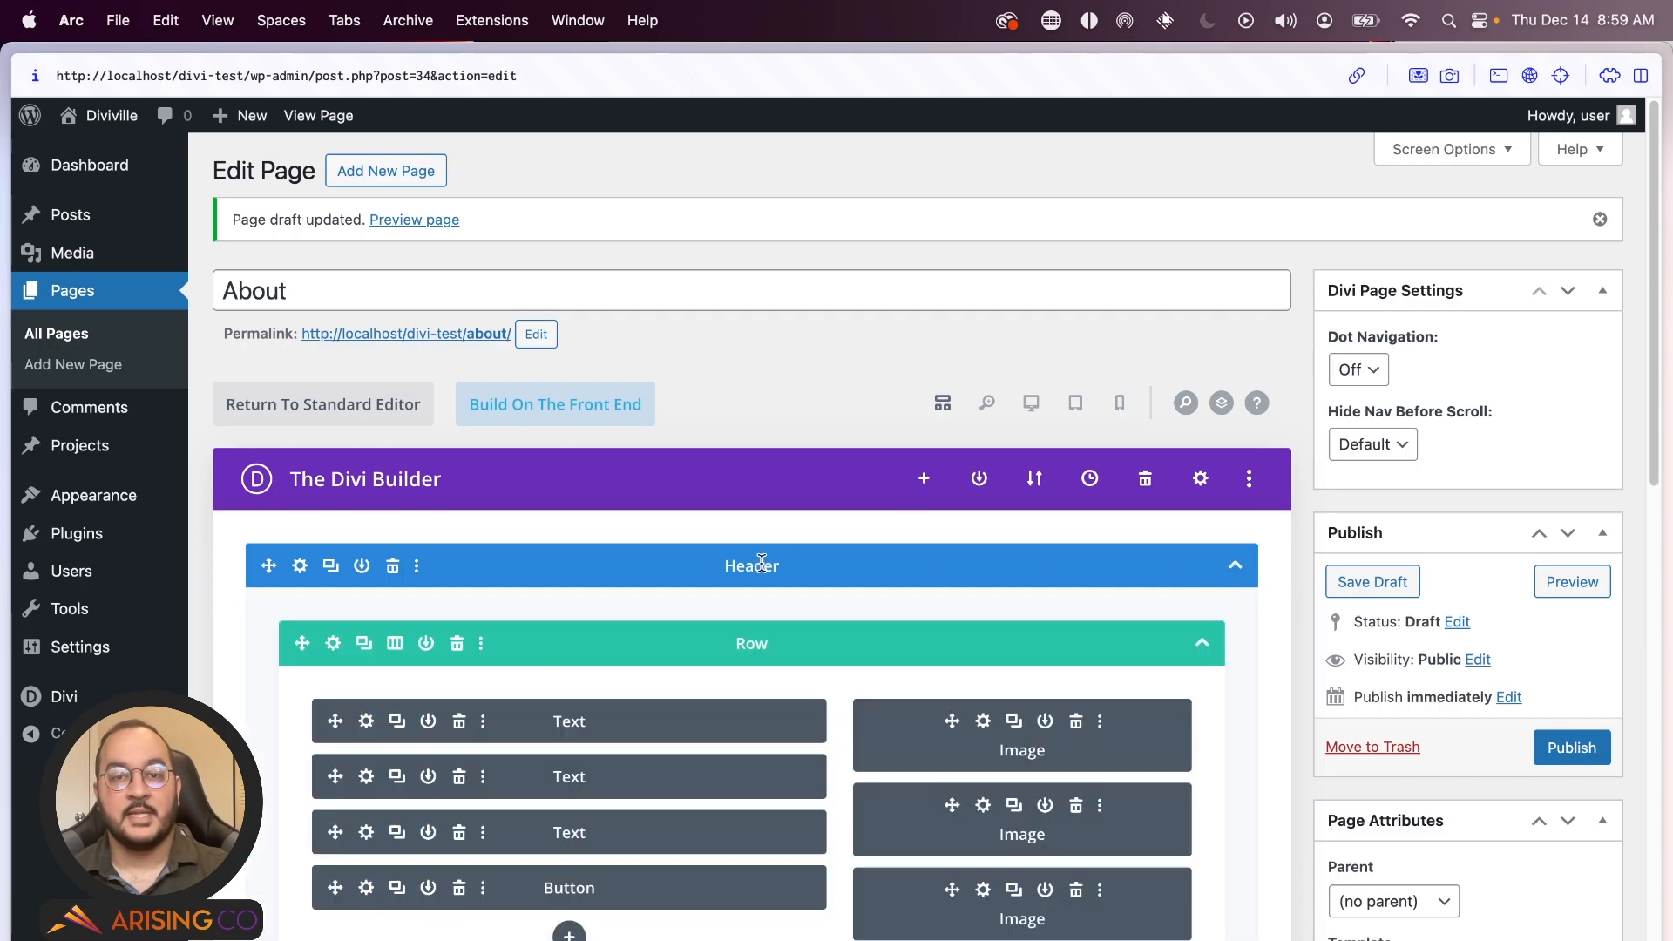
scroll(780, 554, "down", 2)
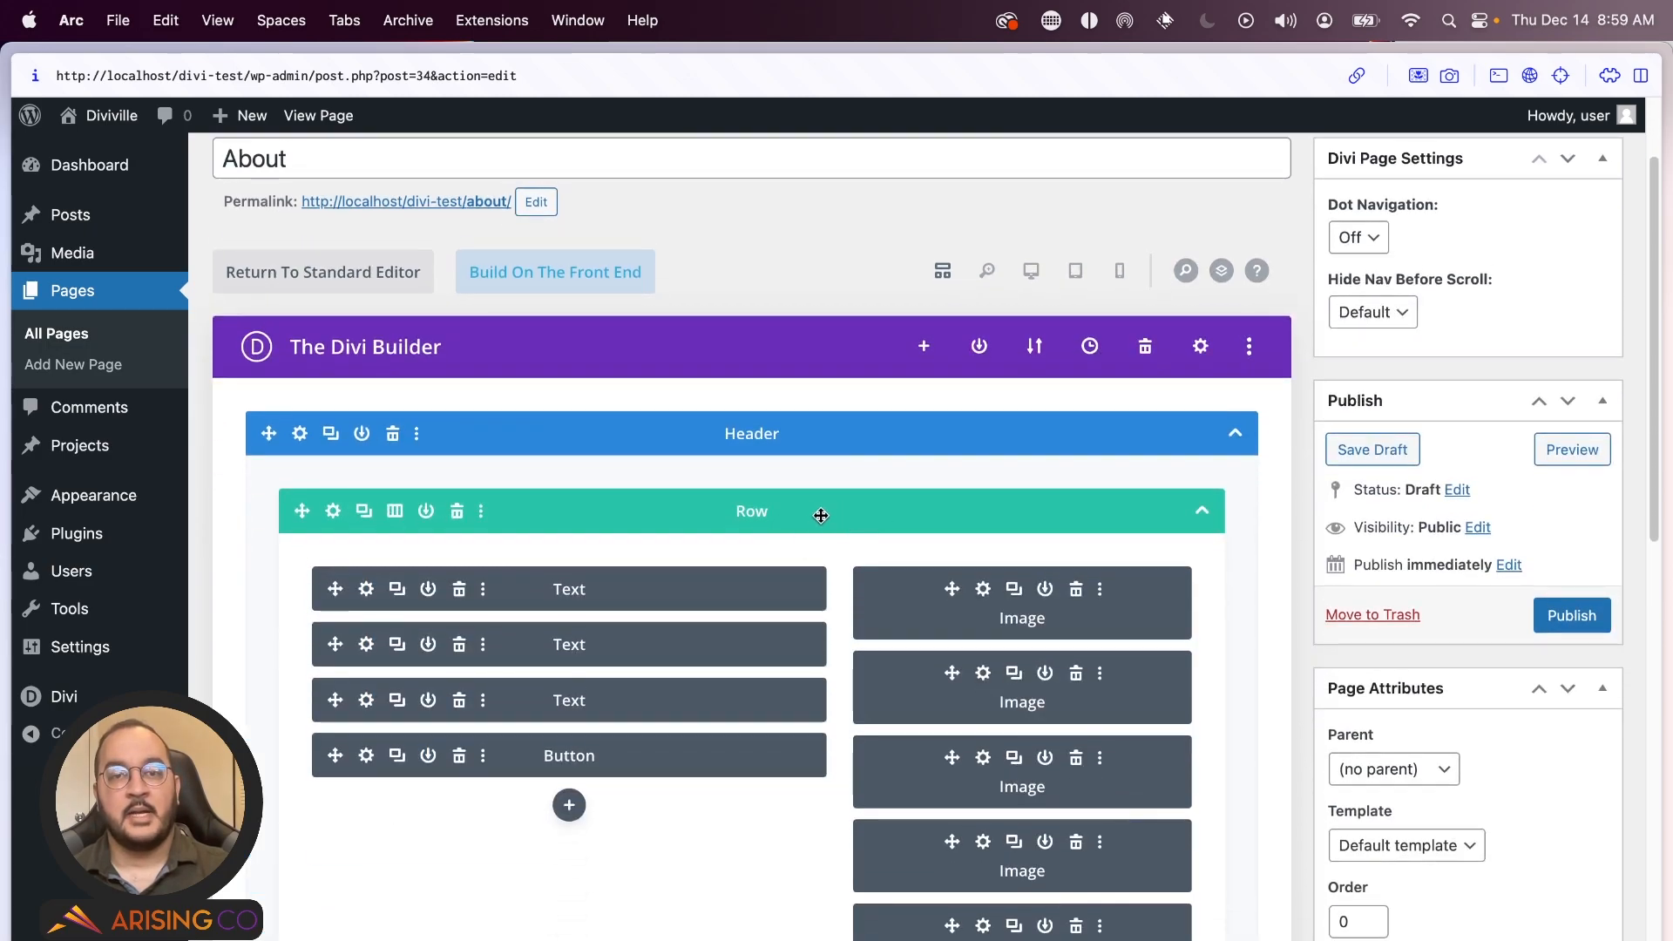
scroll(817, 498, "down", 1)
scroll(817, 498, "down", 2)
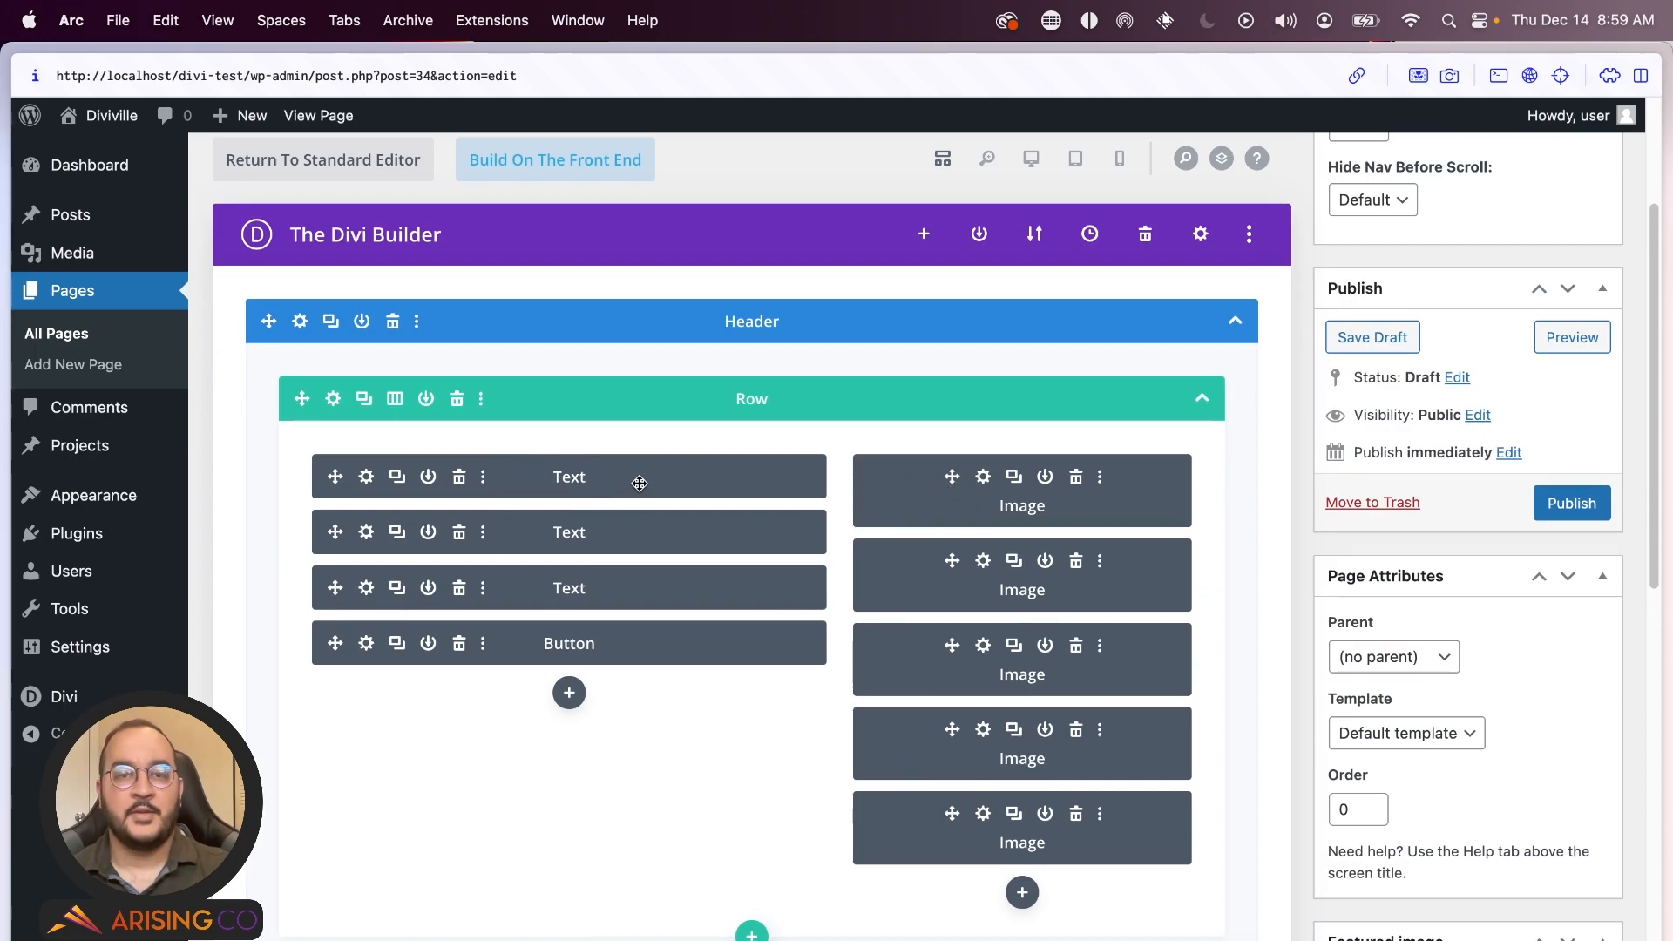
scroll(602, 475, "down", 1)
scroll(526, 473, "down", 1)
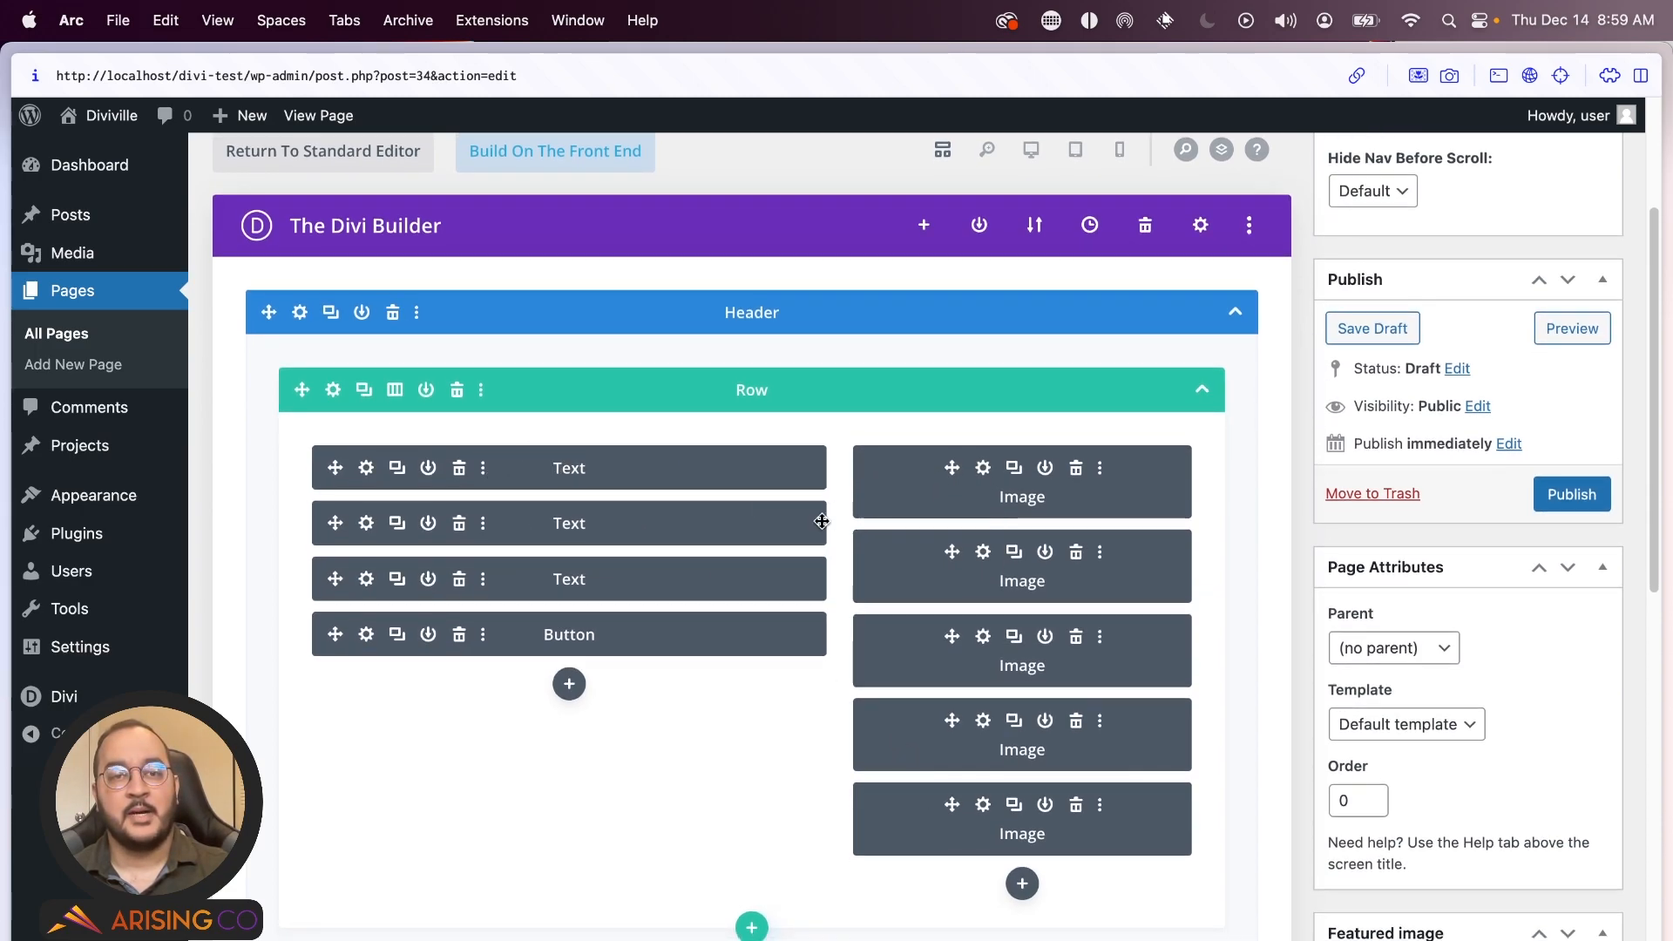
- View the settings of the first Text and first Image modules in the Header row, discarding each without changes
left_click(366, 475)
scroll(262, 504, "down", 3)
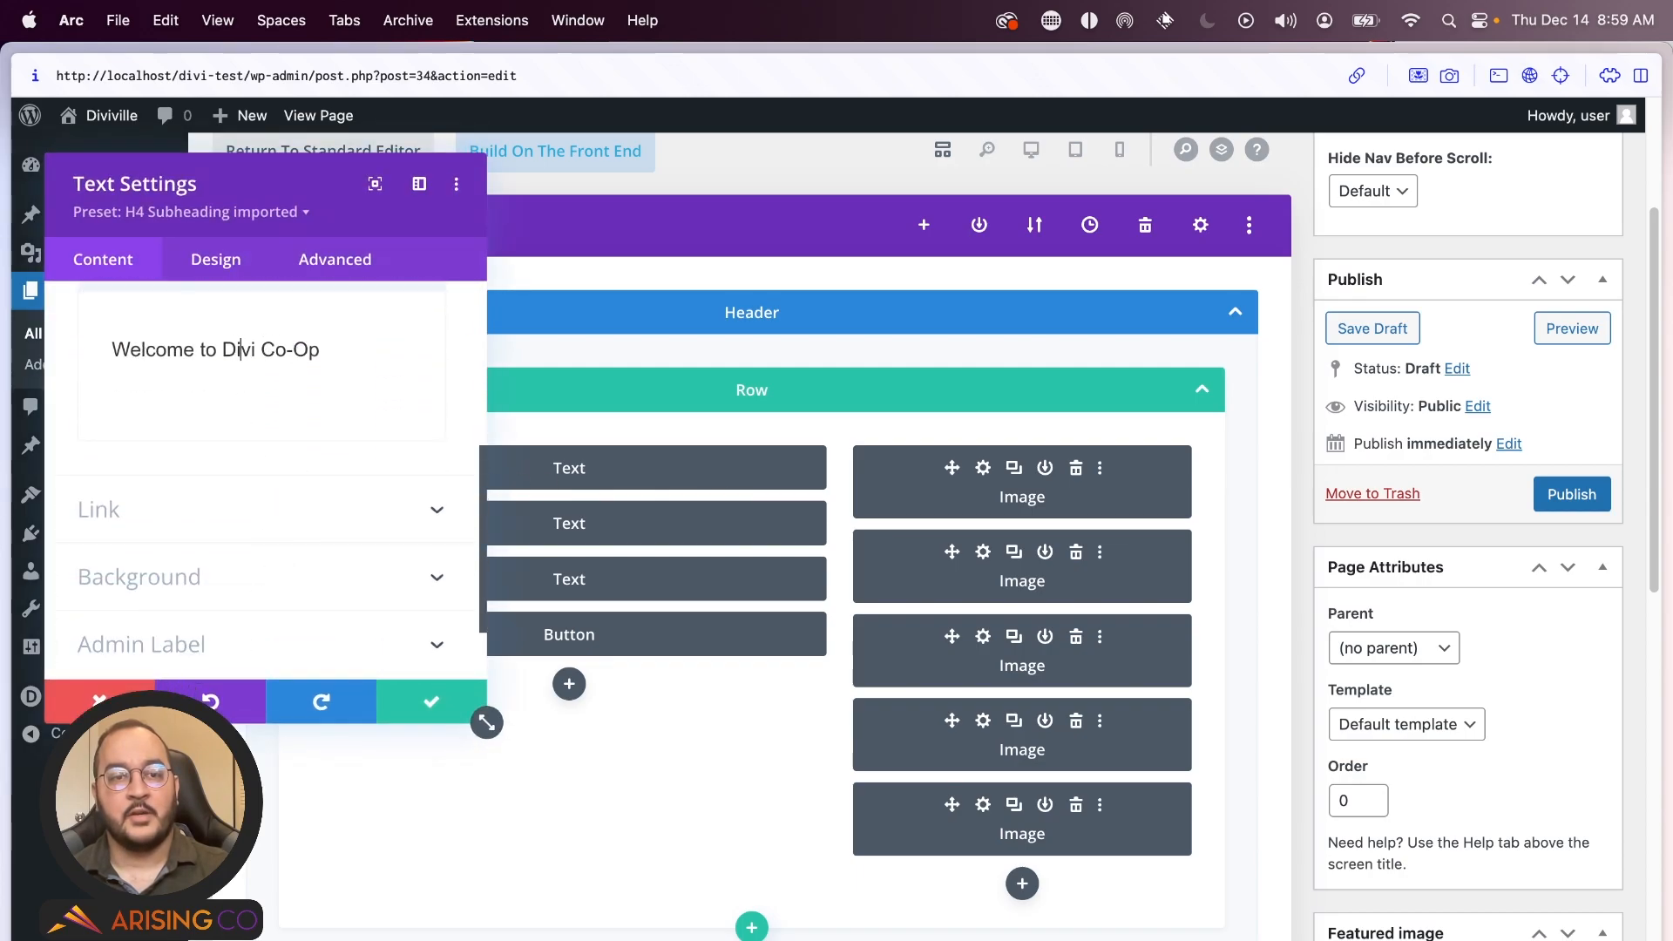
left_click(98, 701)
left_click(985, 471)
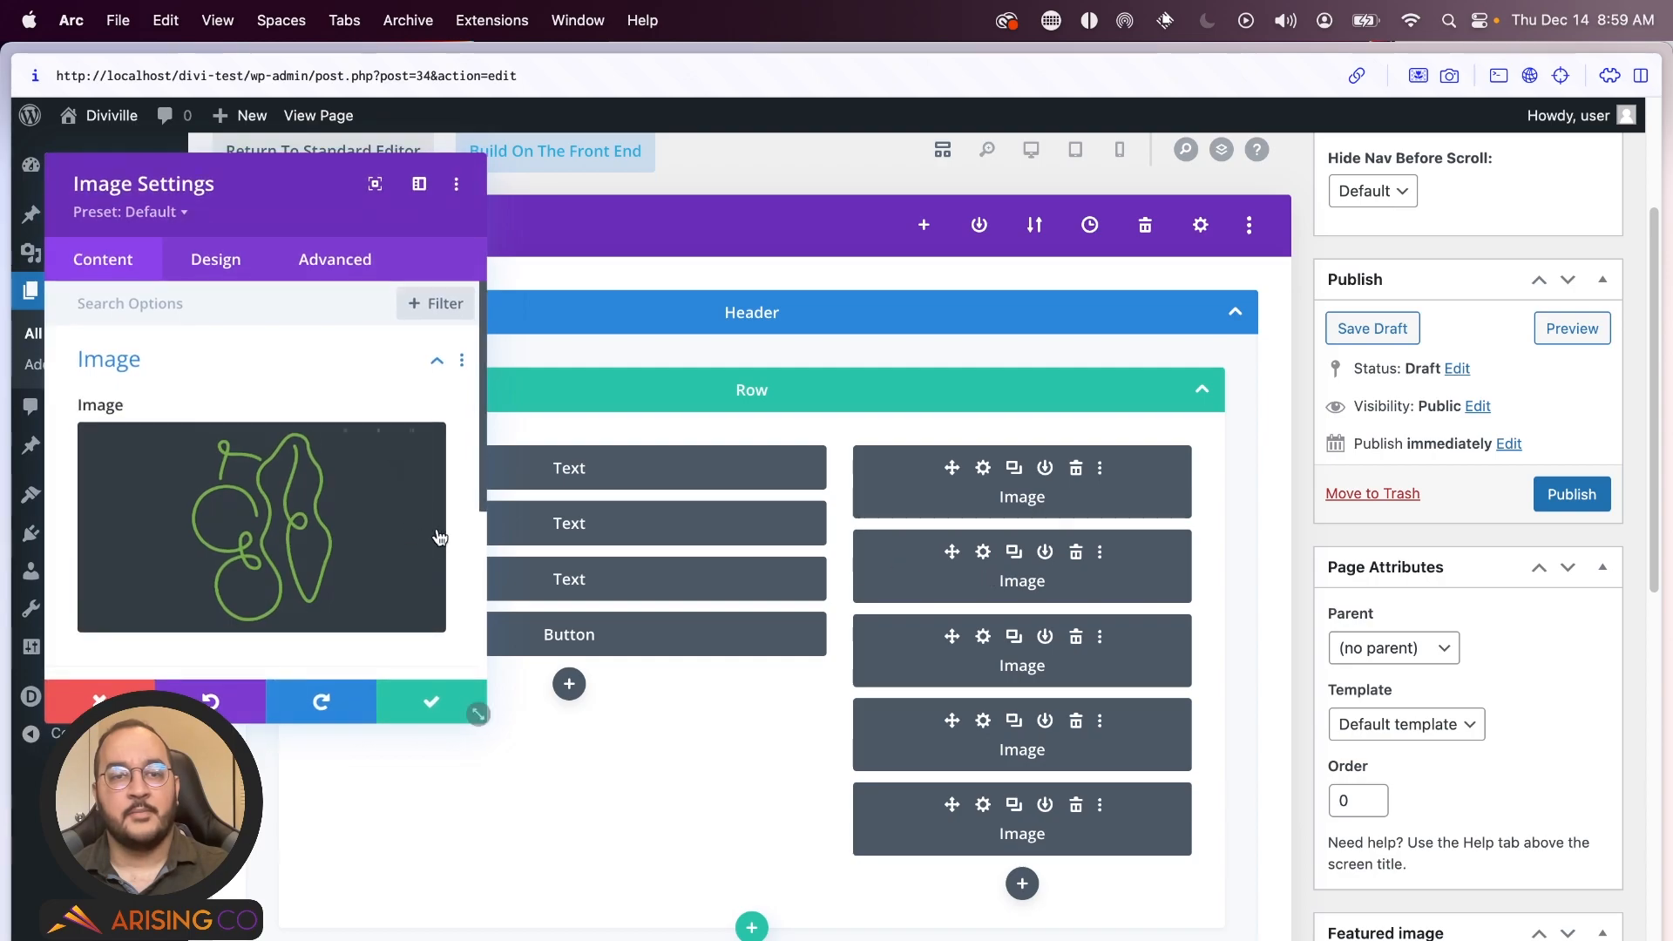
left_click(123, 698)
- Expand the Full Width Image and Features sections and examine their rows and modules
scroll(826, 624, "down", 5)
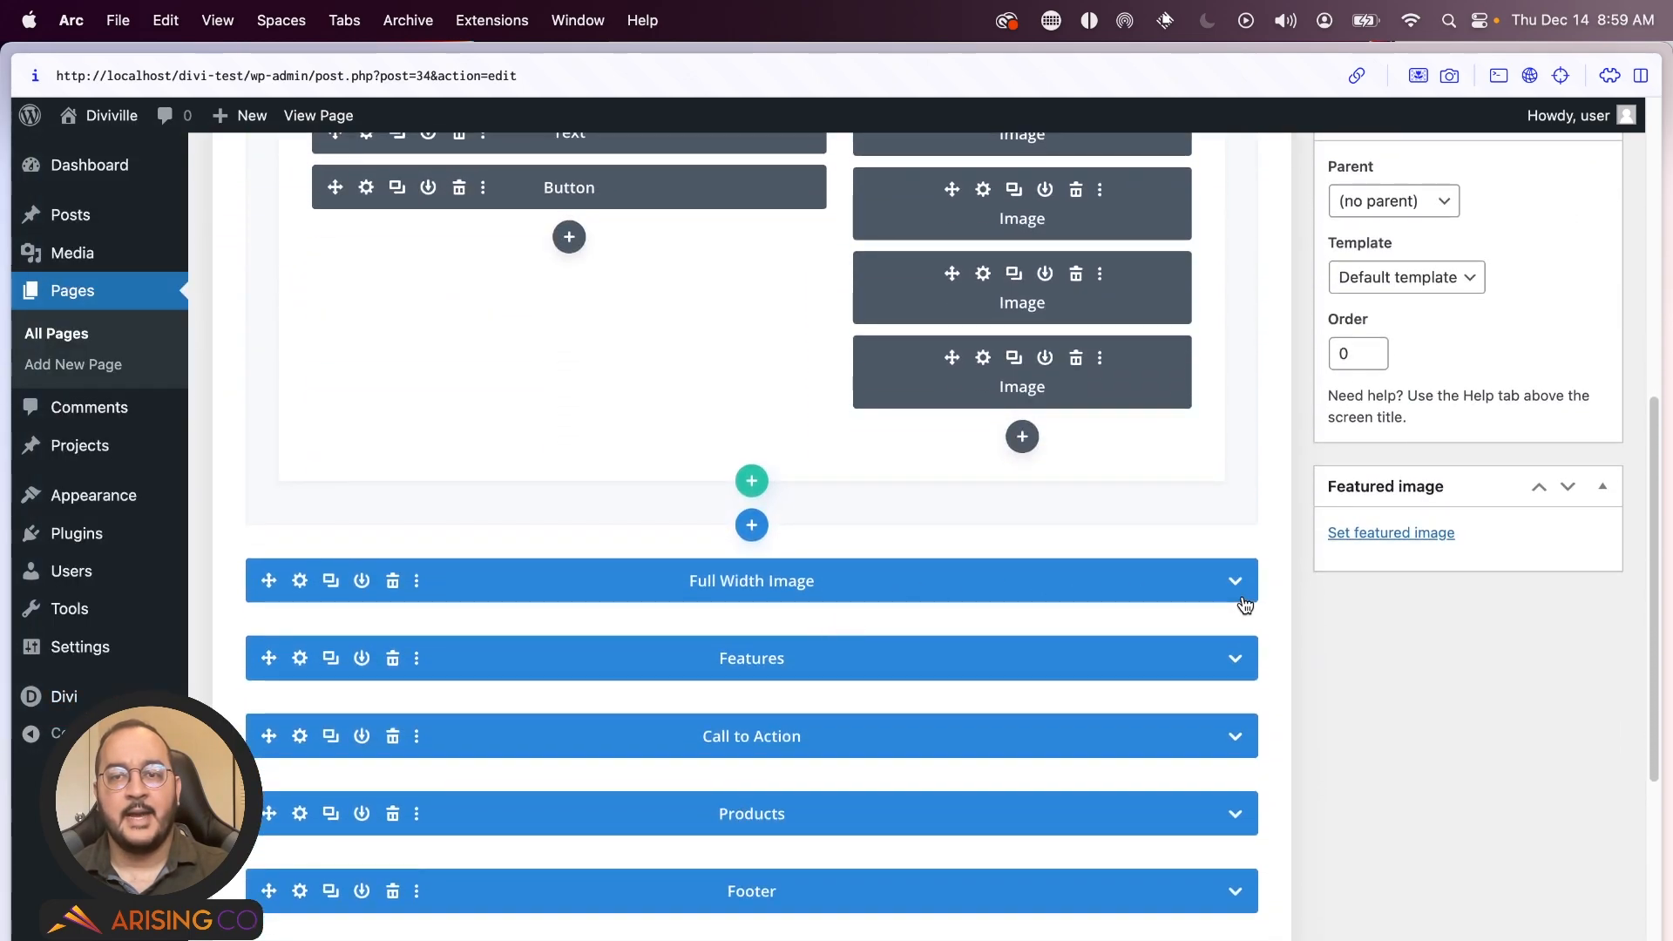
left_click(1235, 582)
scroll(1196, 635, "down", 3)
left_click(1236, 725)
scroll(1223, 747, "down", 5)
scroll(1229, 741, "down", 5)
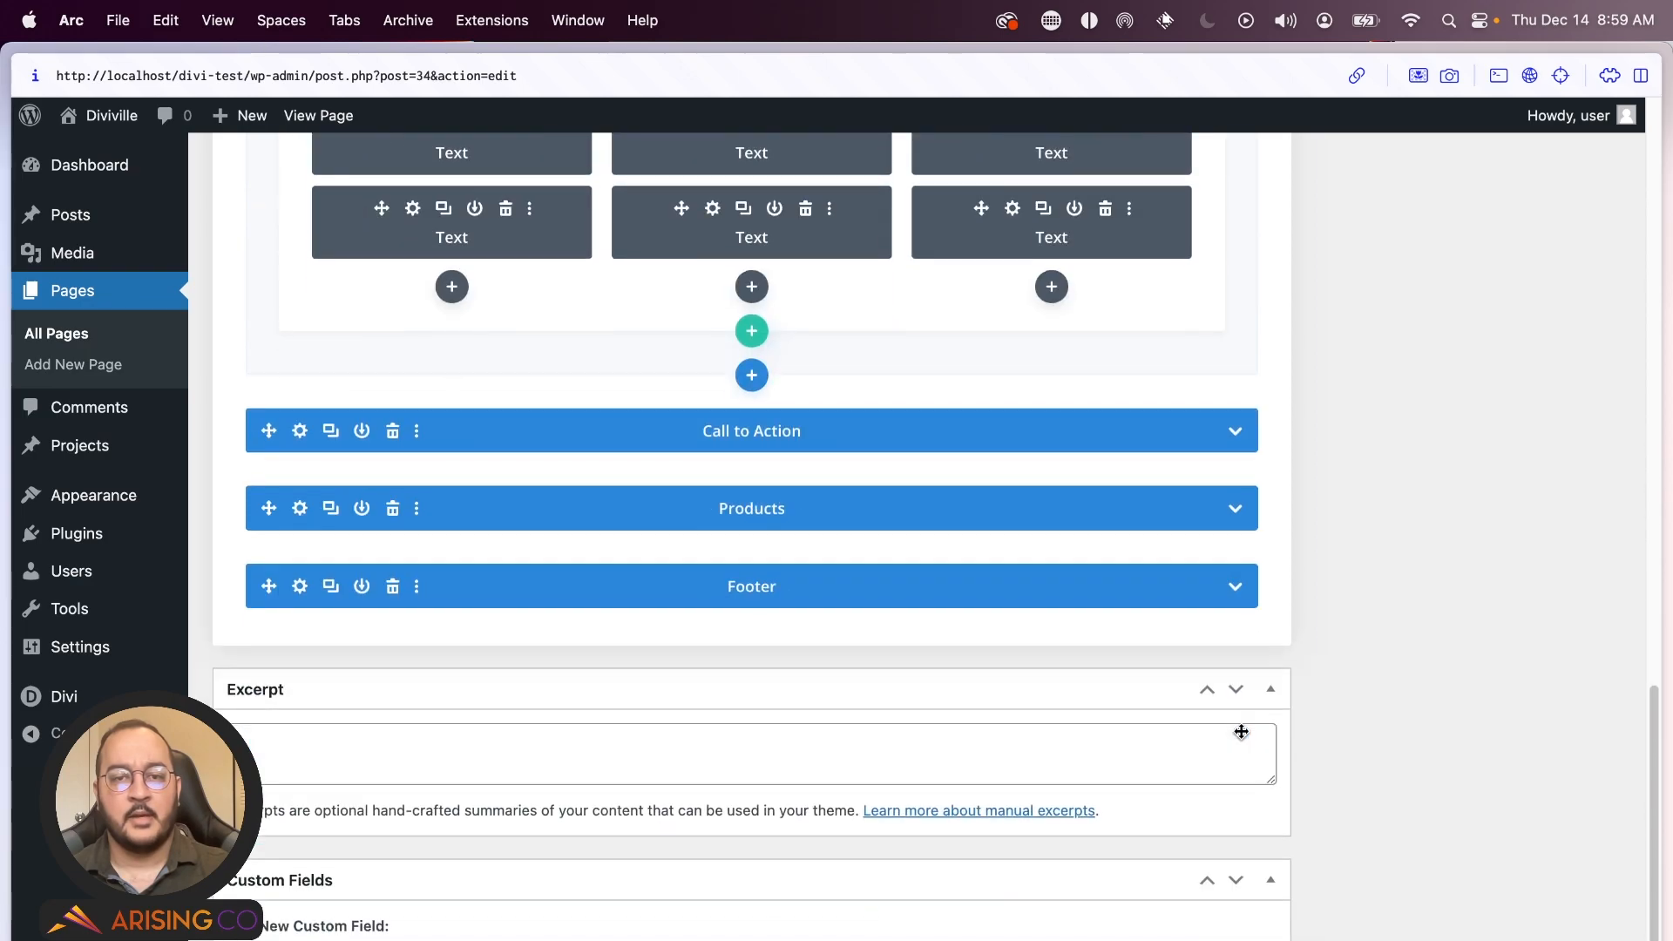
scroll(1236, 732, "up", 15)
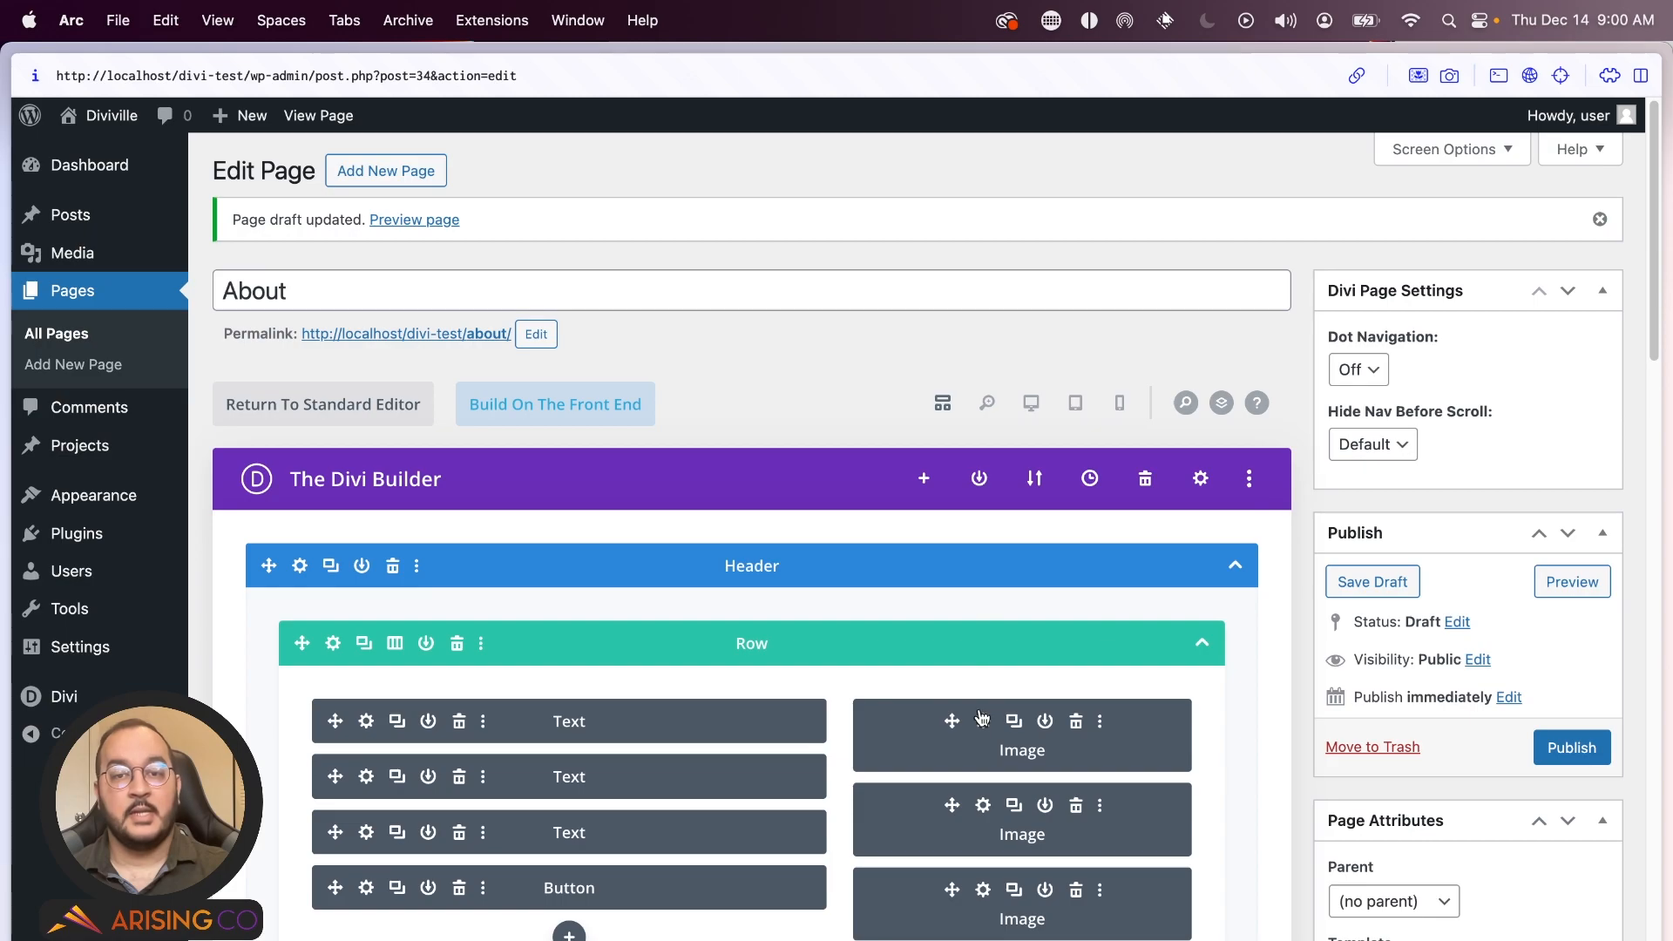
scroll(991, 731, "down", 6)
scroll(992, 731, "down", 10)
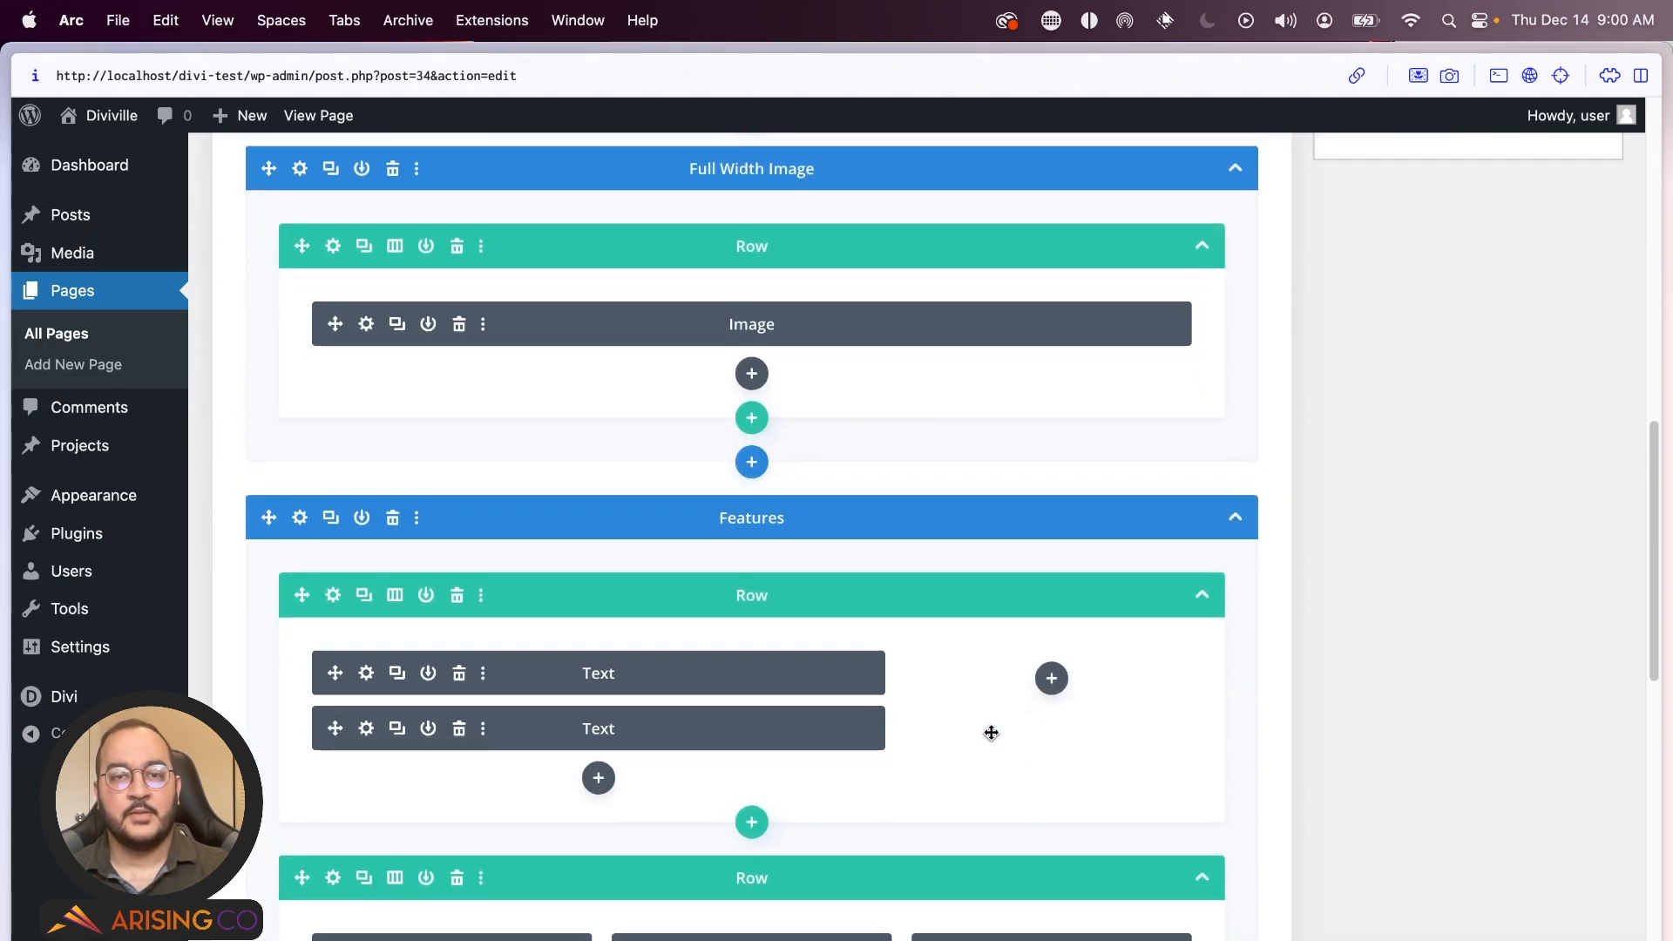
scroll(992, 731, "down", 2)
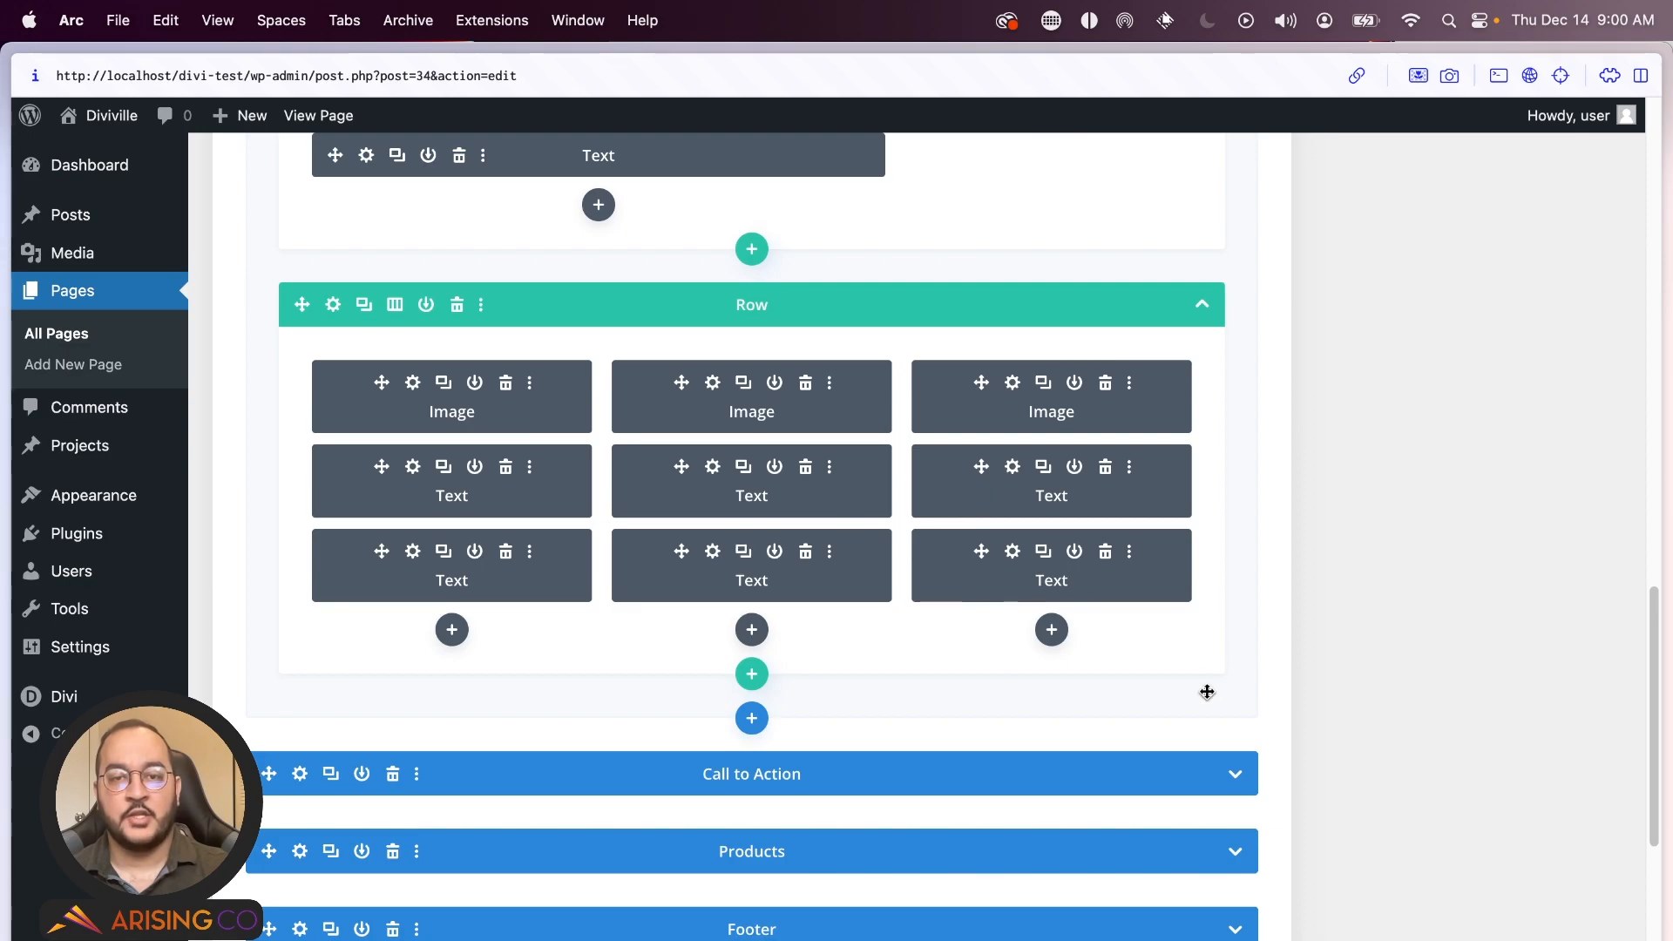
- Publish the About page
scroll(1191, 712, "up", 15)
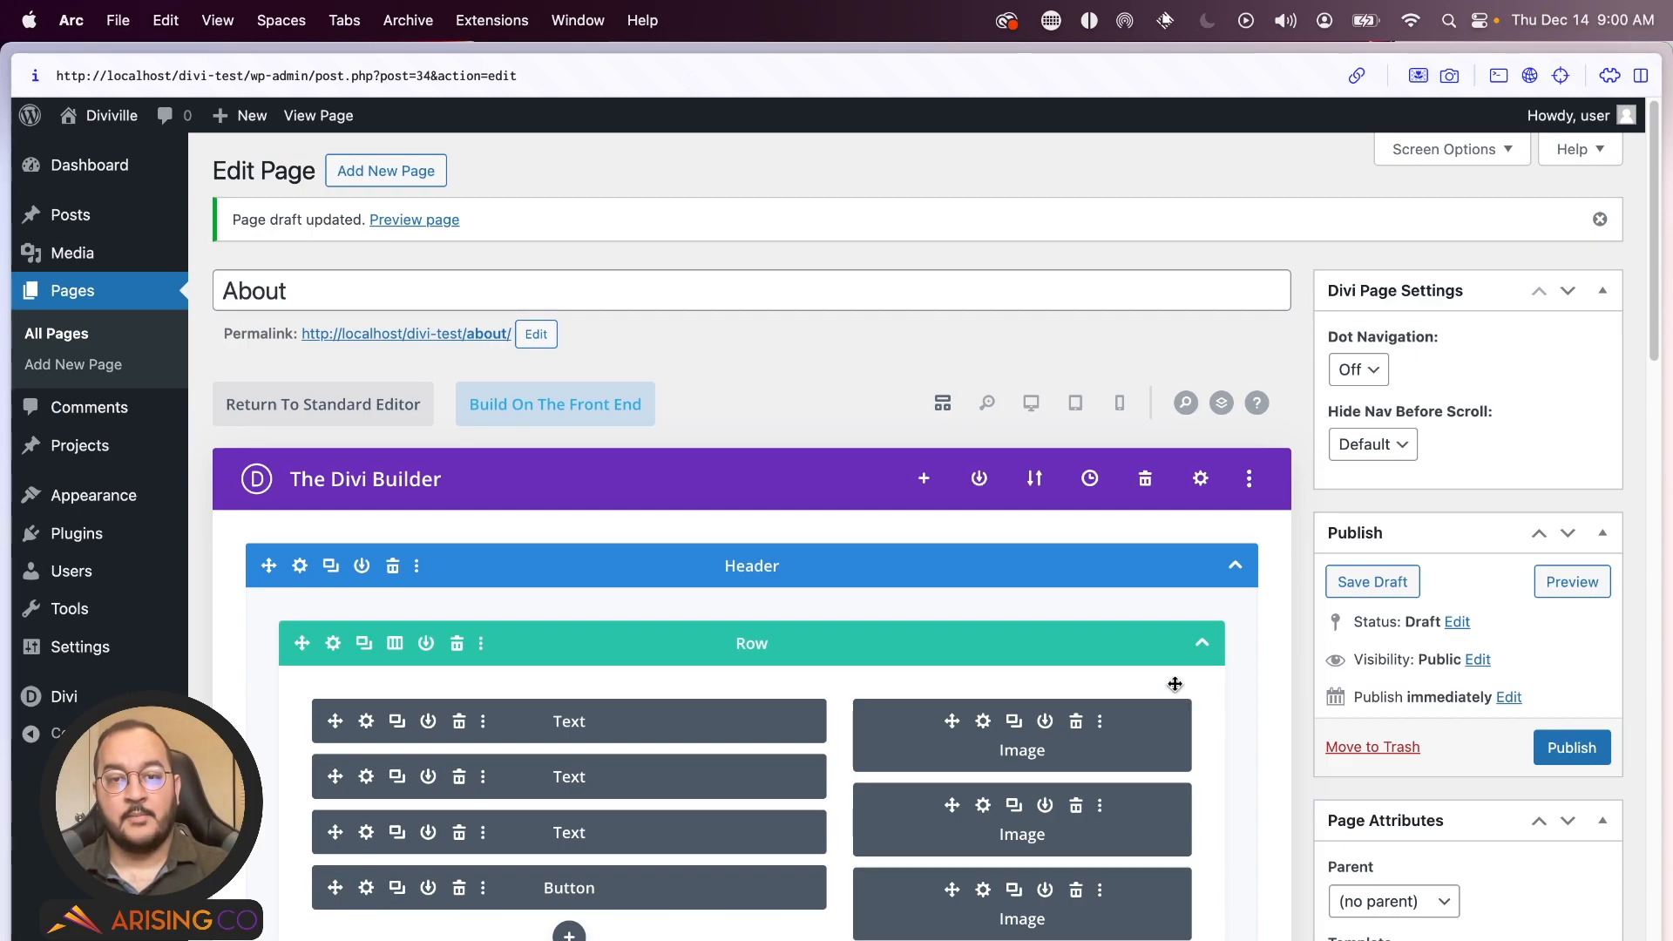
left_click(1543, 761)
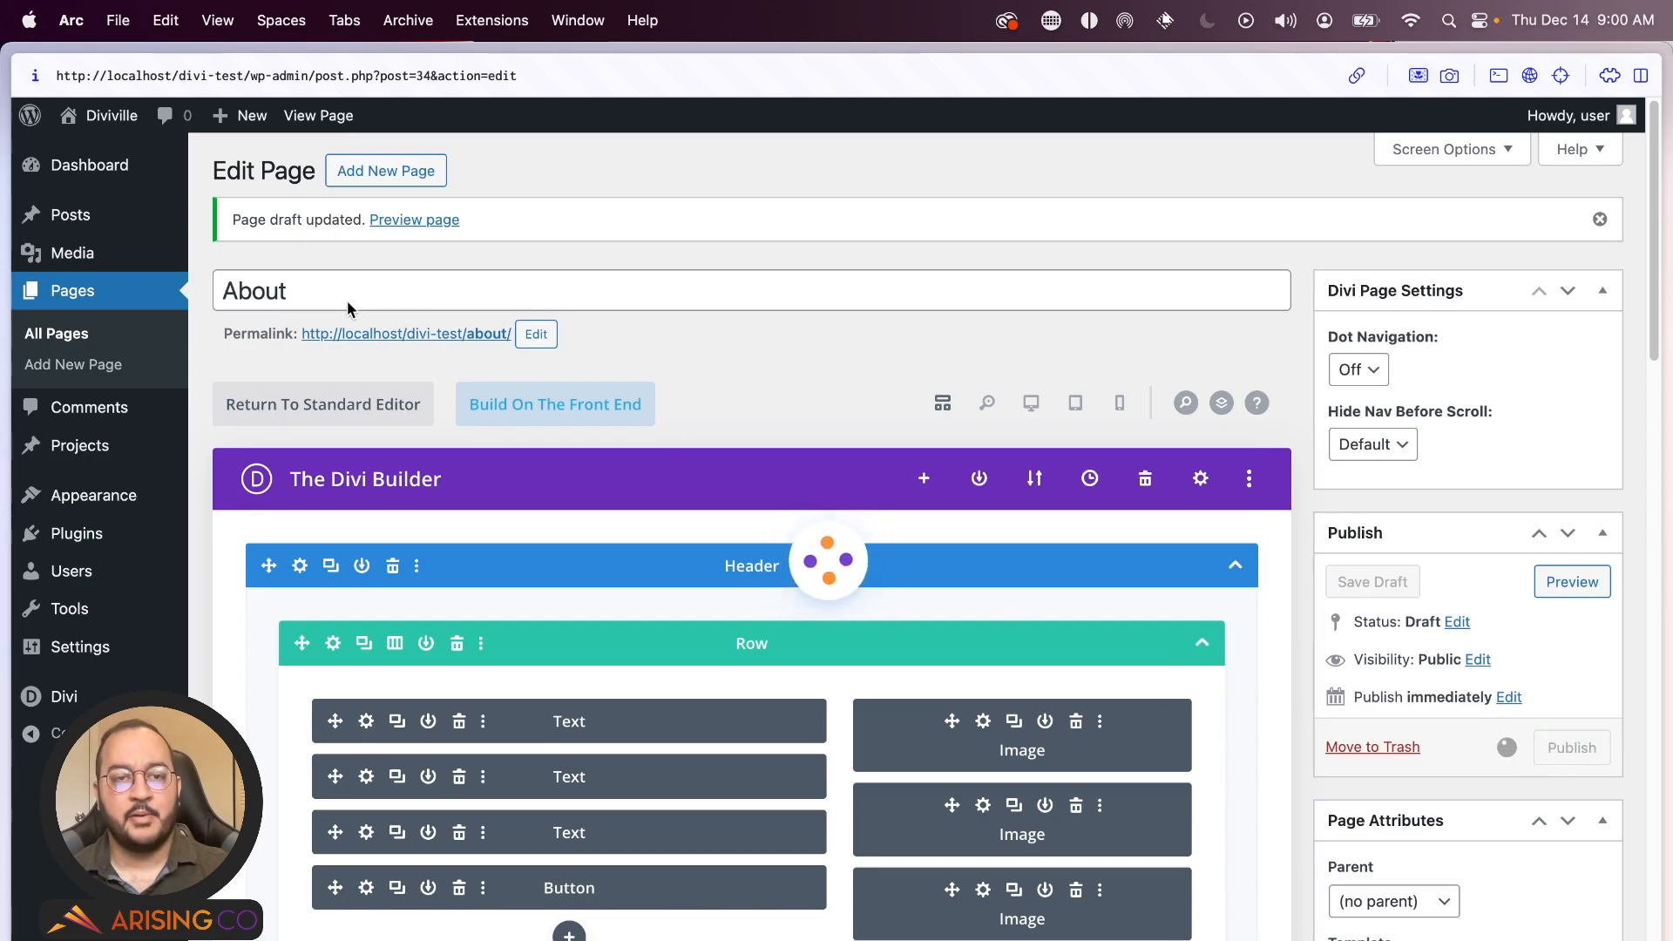
left_click(1564, 748)
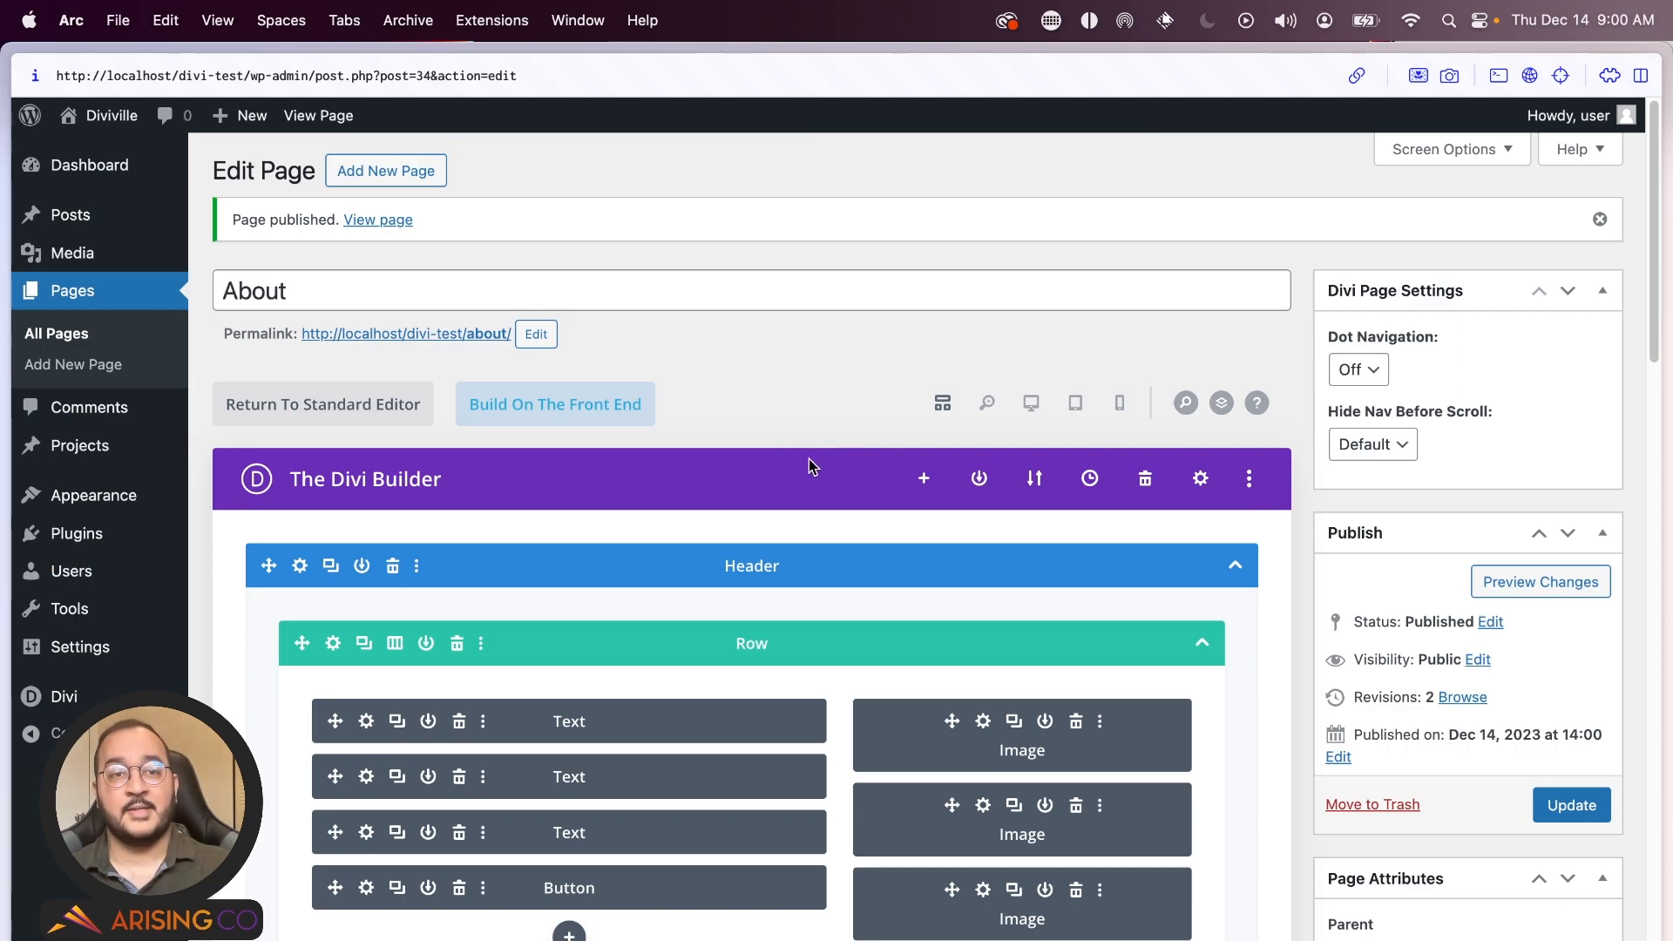
- Disable the Enable Classic Editor option in the advanced Builder settings of Divi Theme Options and save the changes
mouse_move(64, 697)
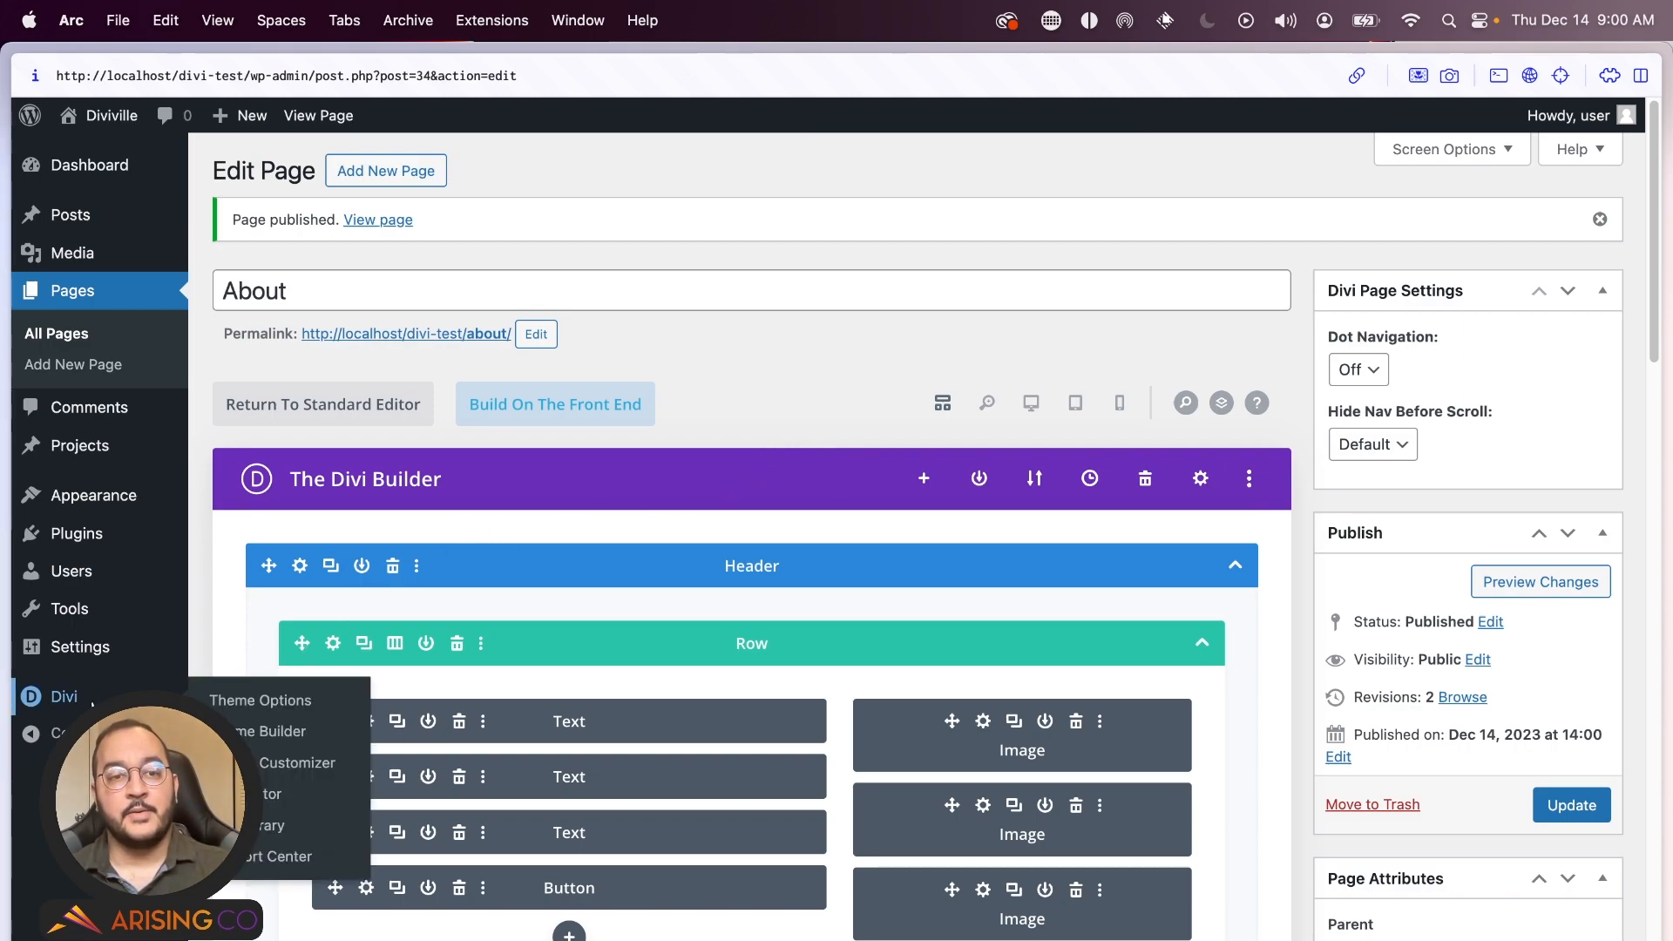
left_click(252, 707)
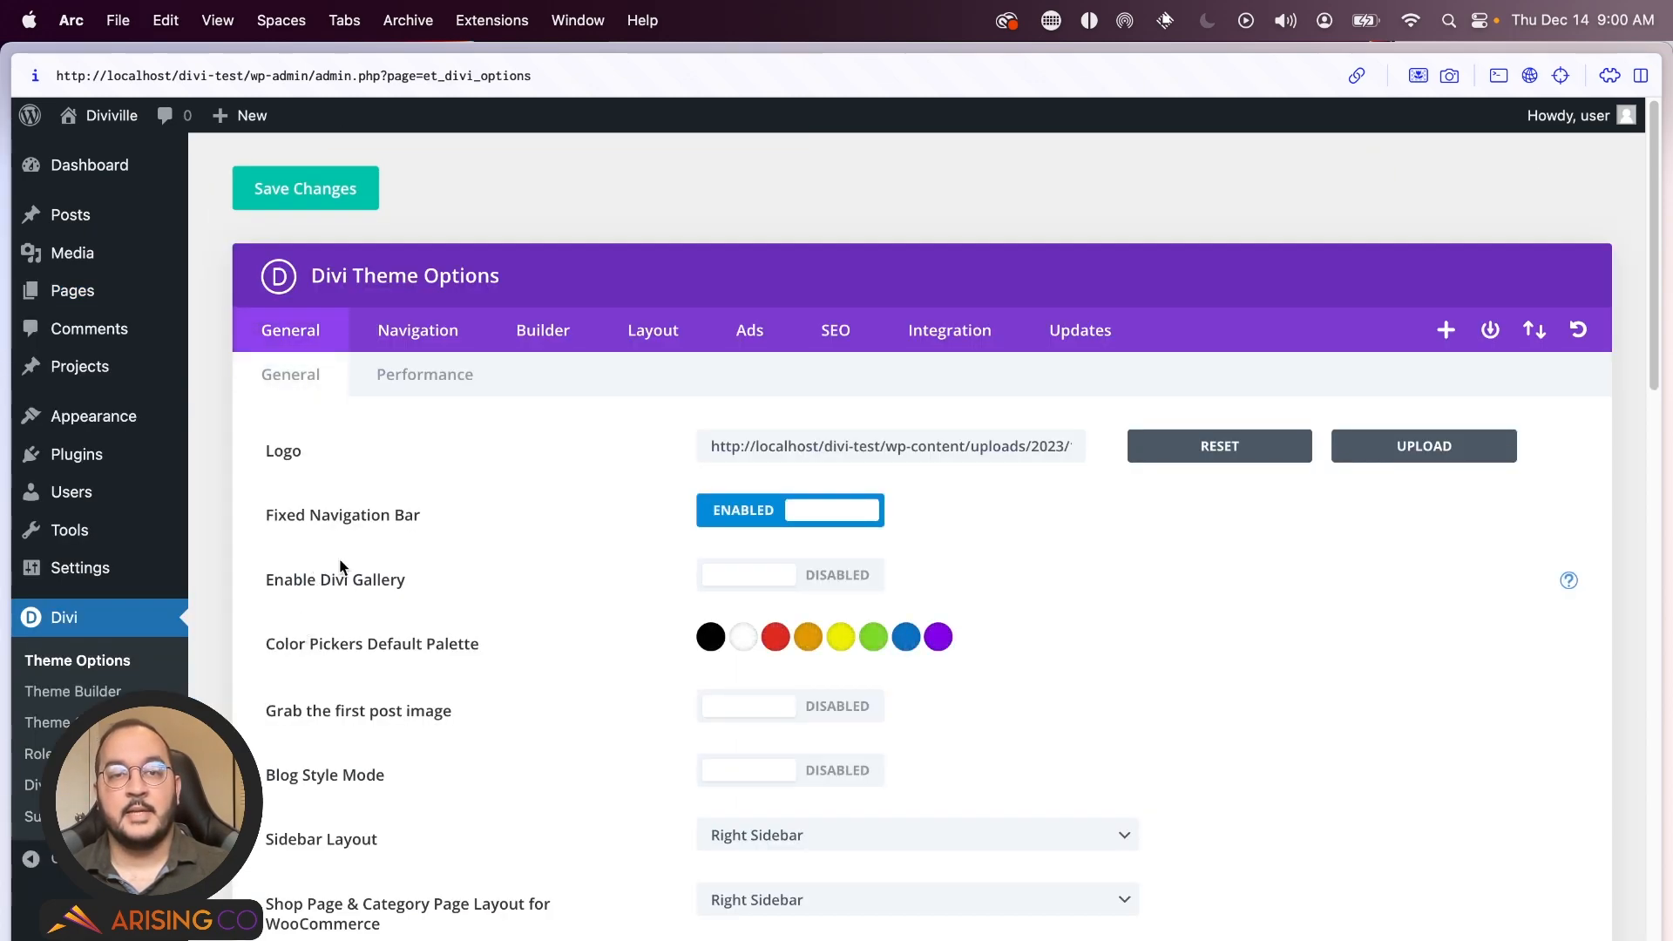
left_click(542, 340)
left_click(526, 376)
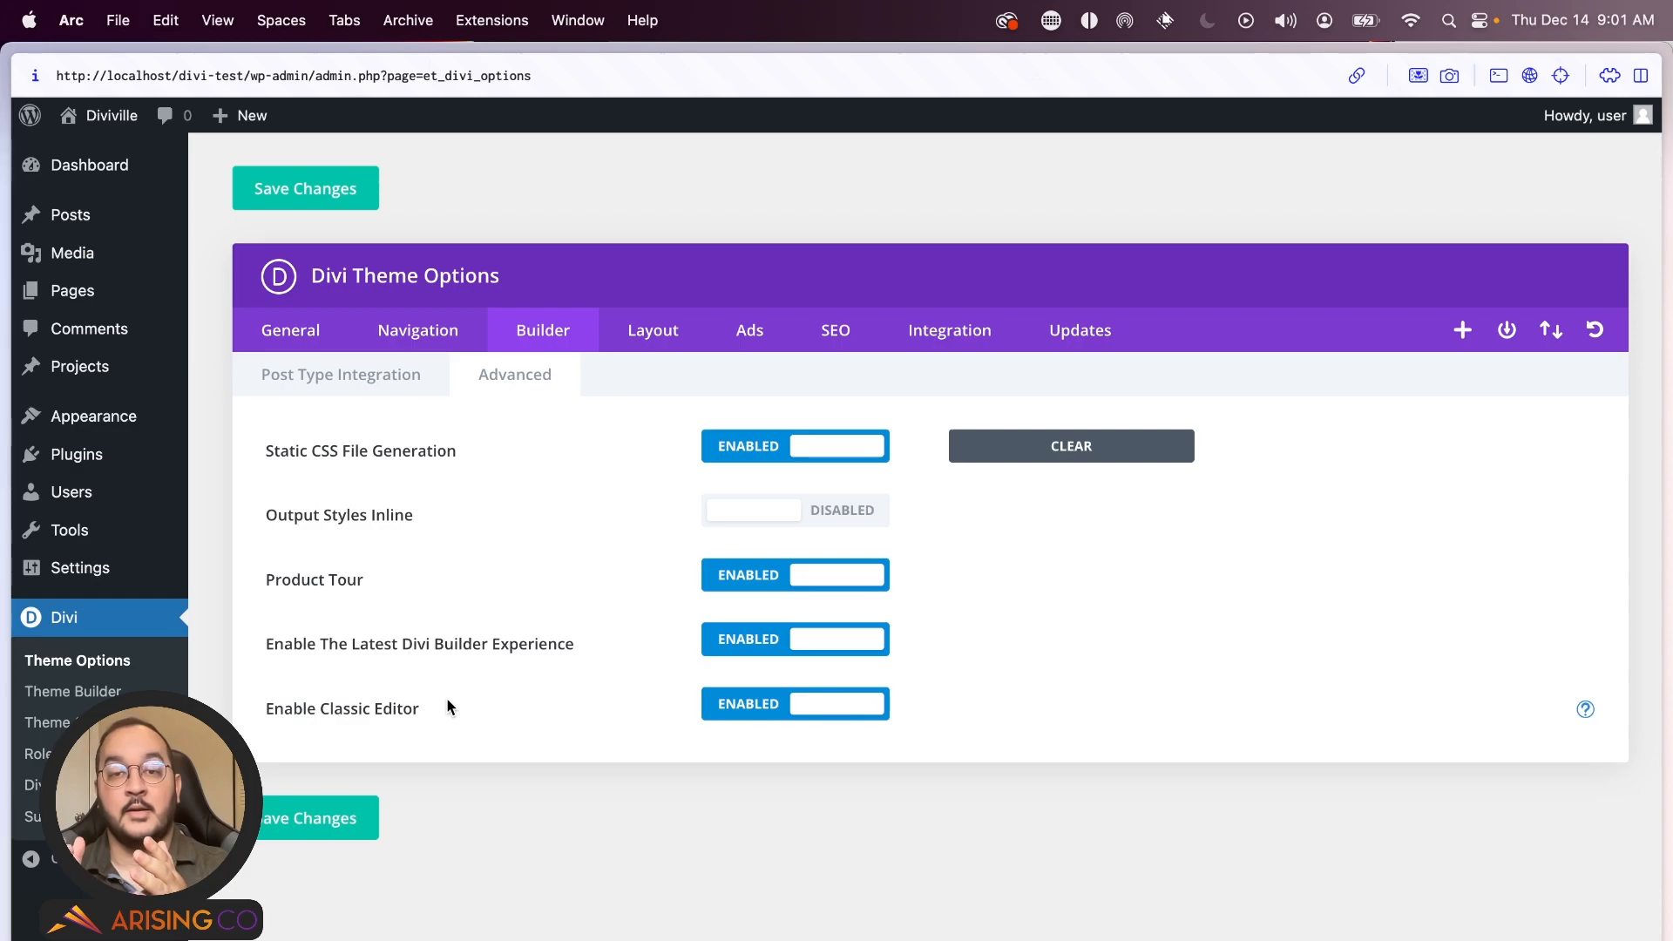
left_click(764, 720)
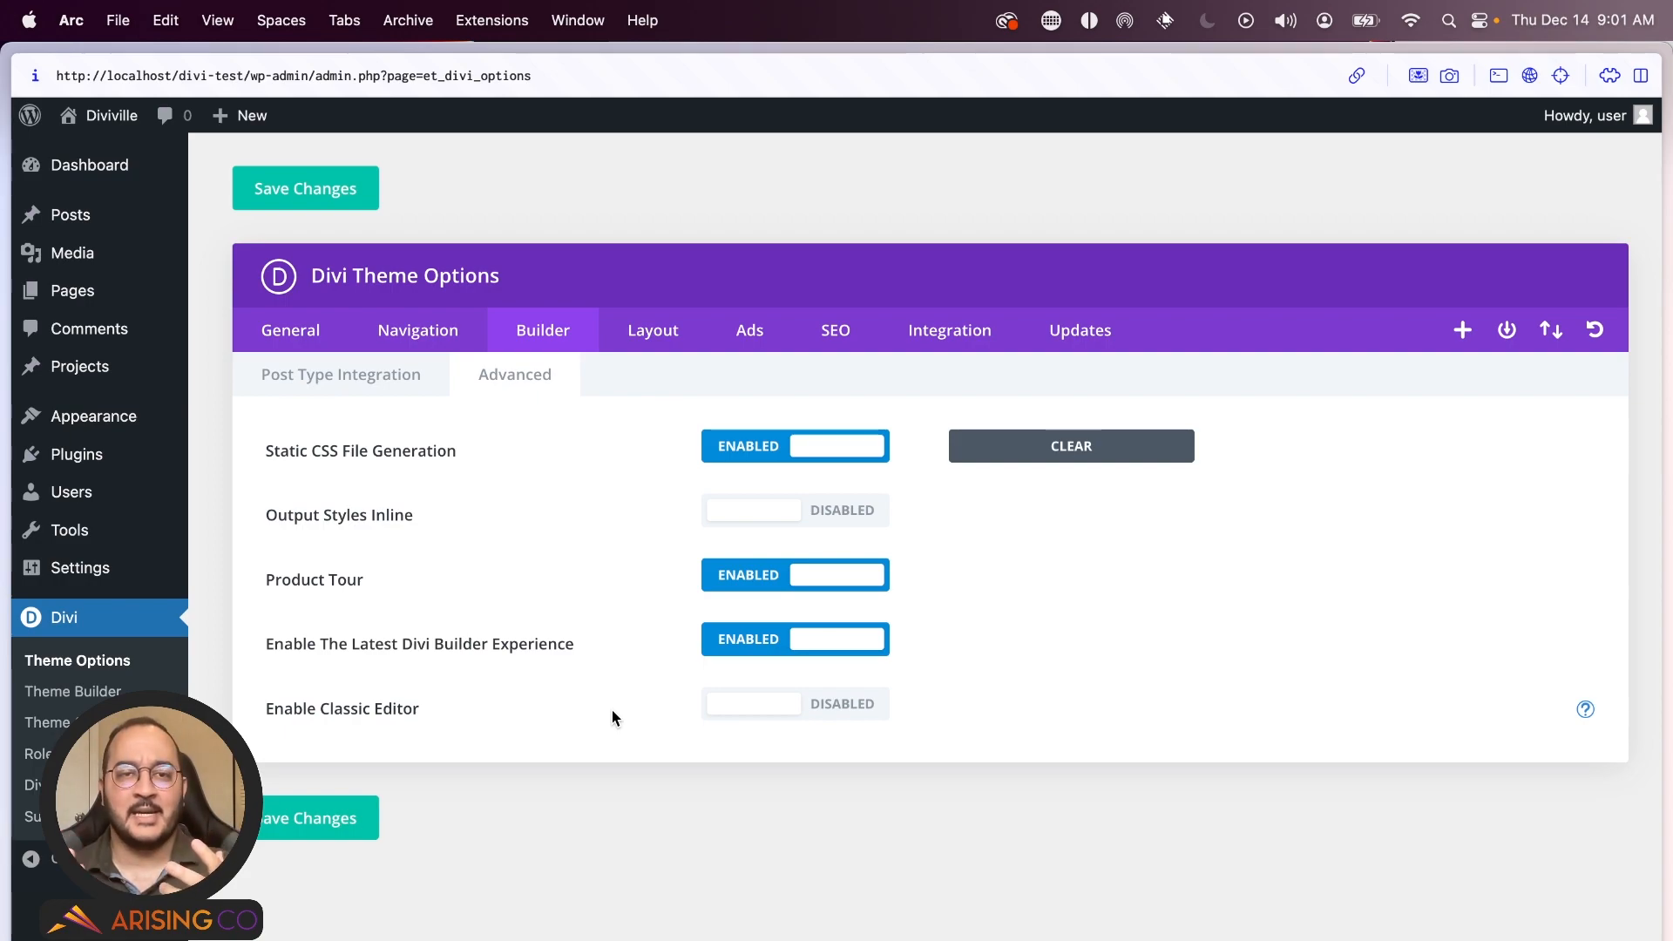
left_click(296, 828)
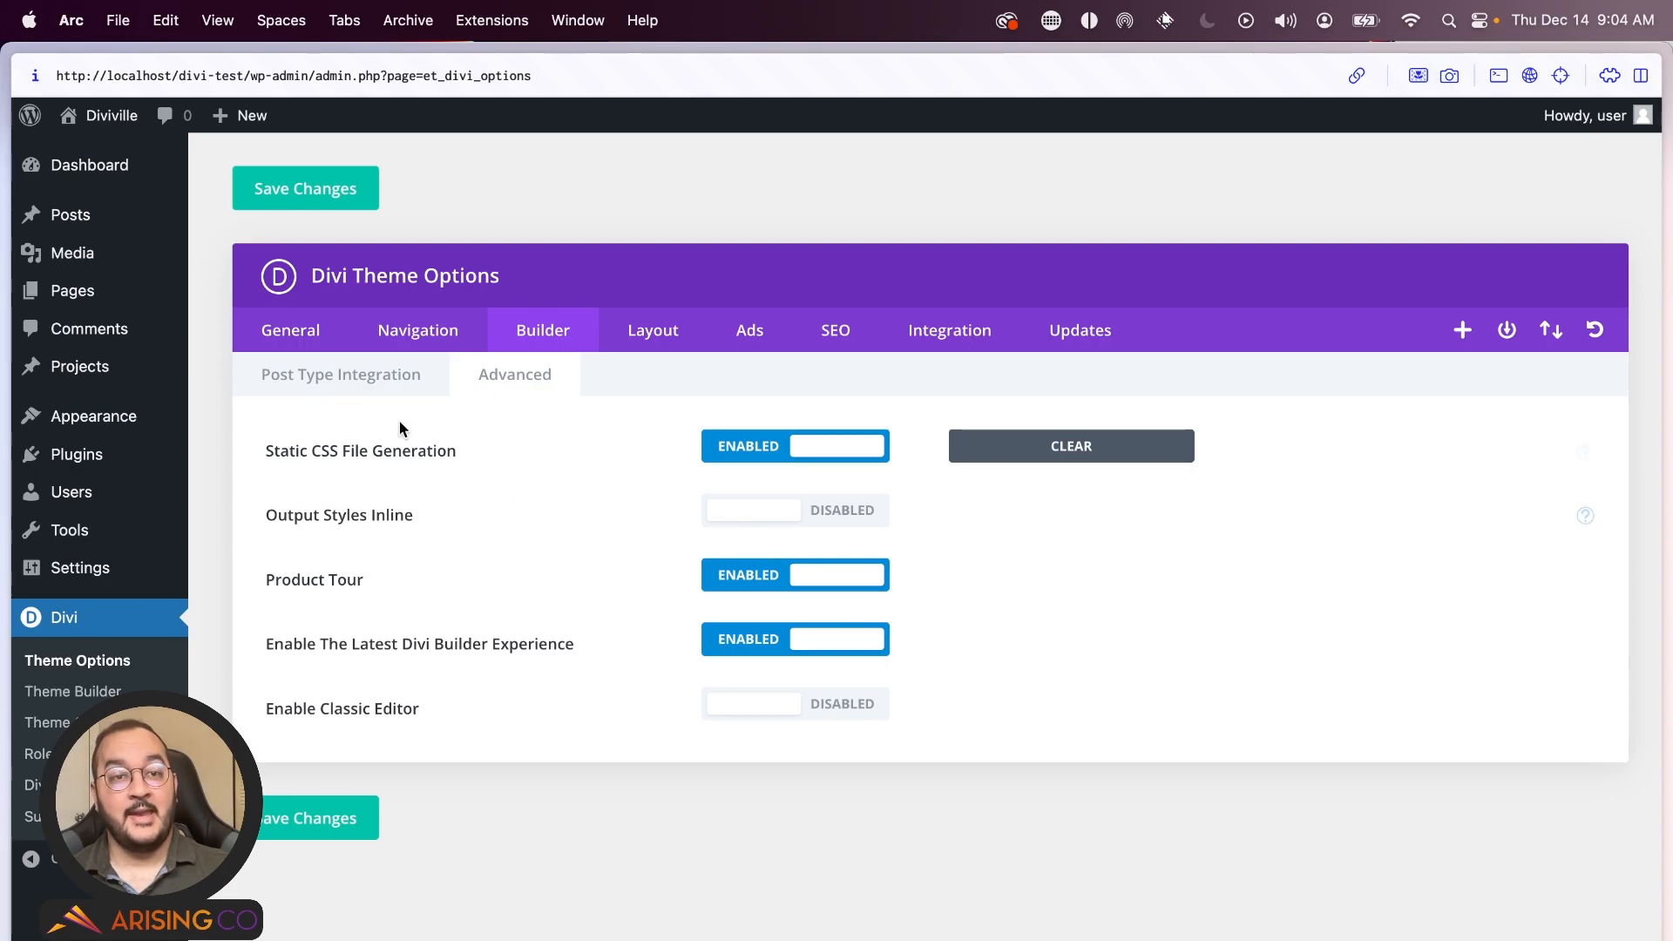
- Create a new page titled "Contact" in the block editor and start building it with the Divi Builder
left_click(134, 299)
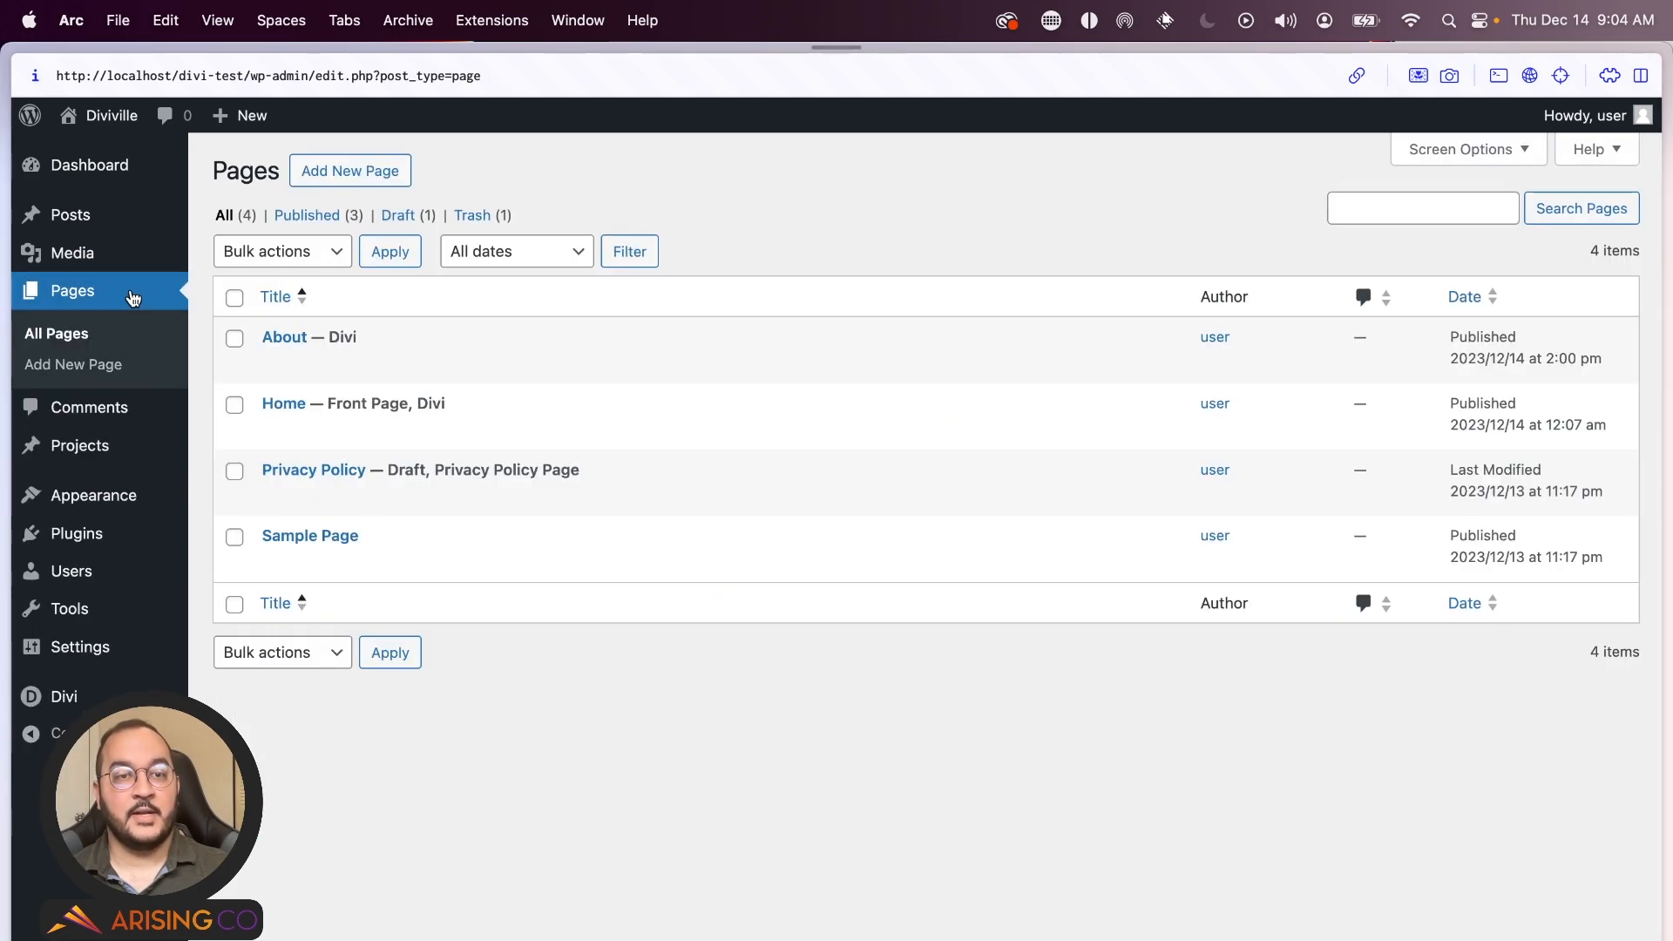
left_click(375, 177)
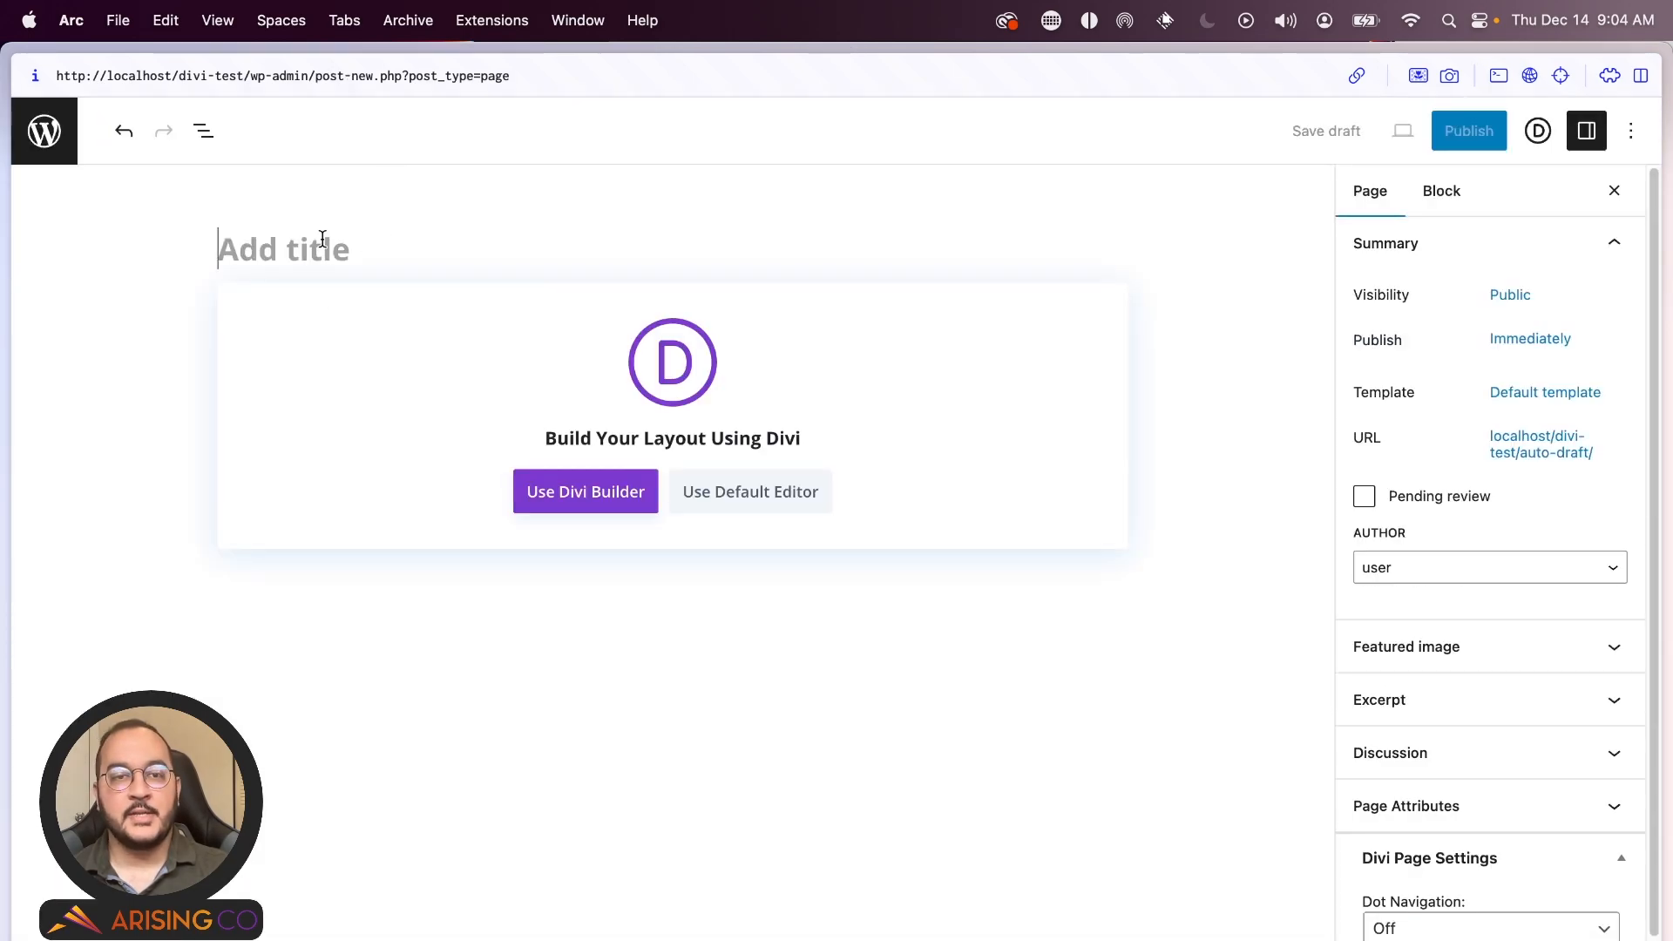
left_click(326, 236)
type("Contact")
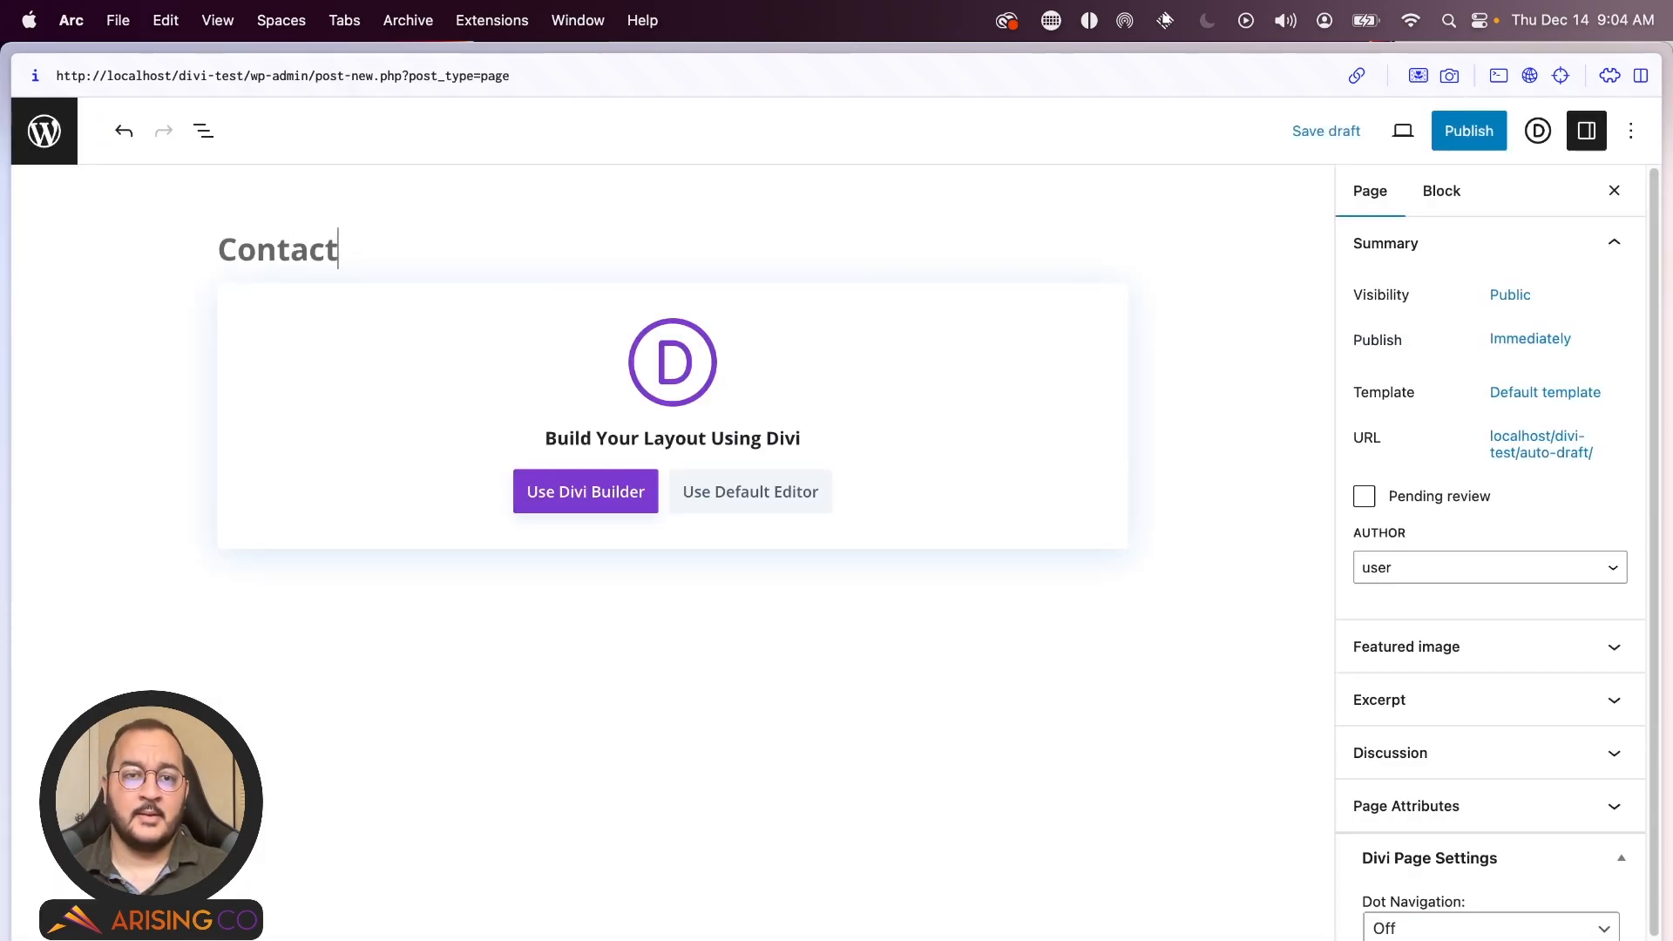
left_click(389, 306)
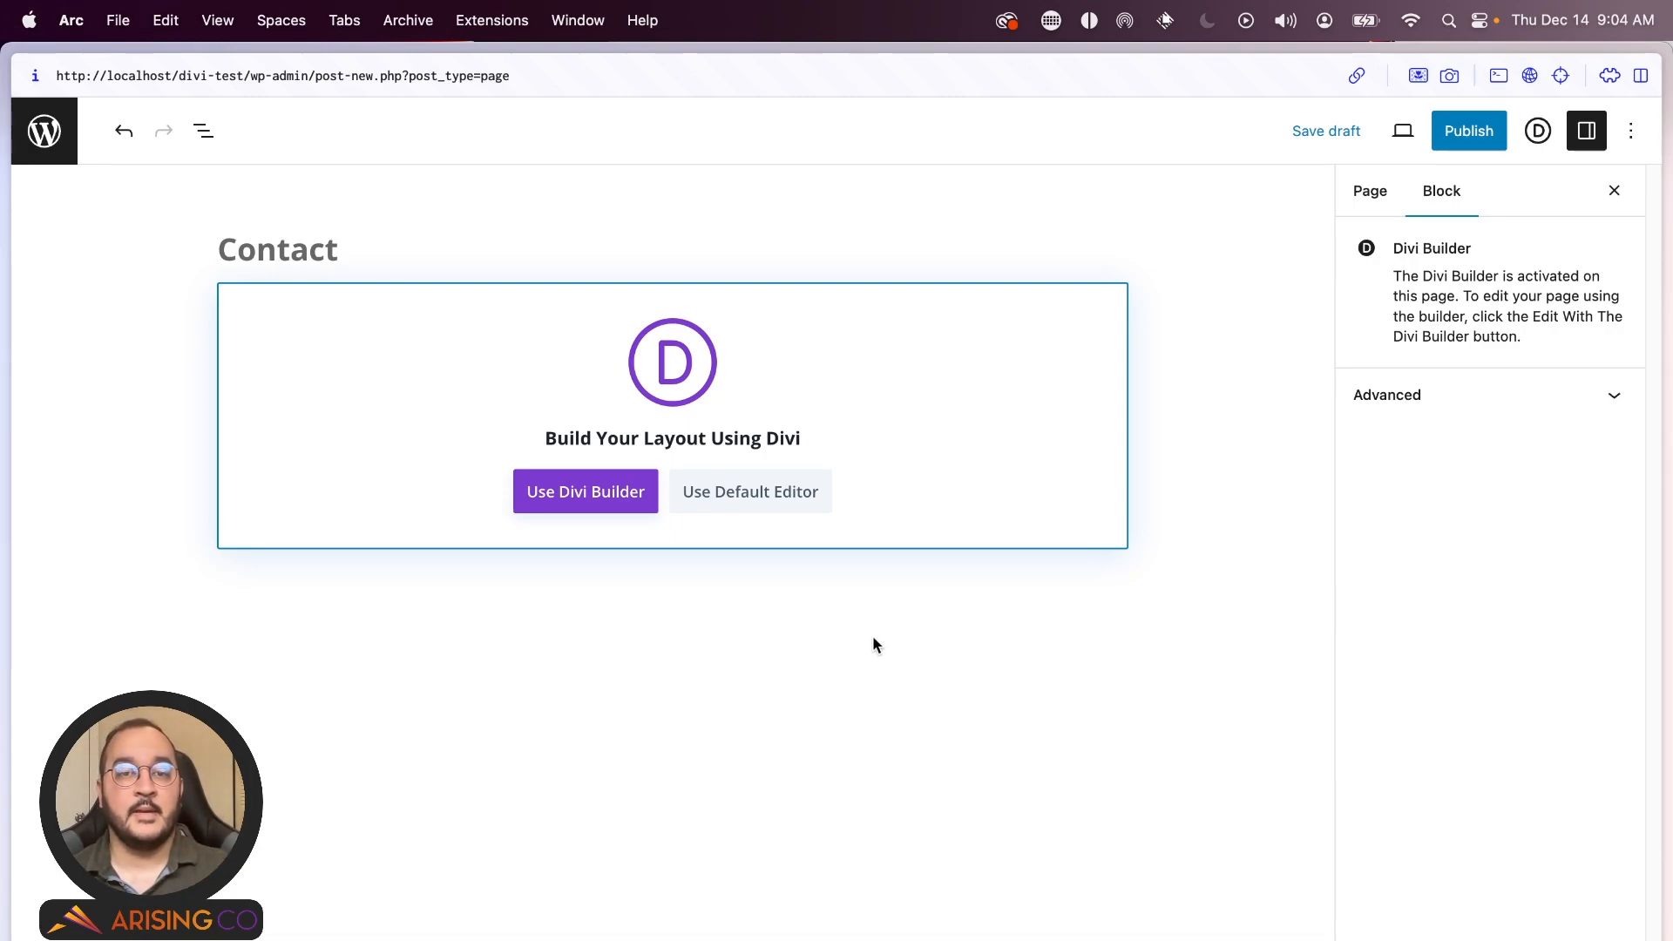
left_click(578, 507)
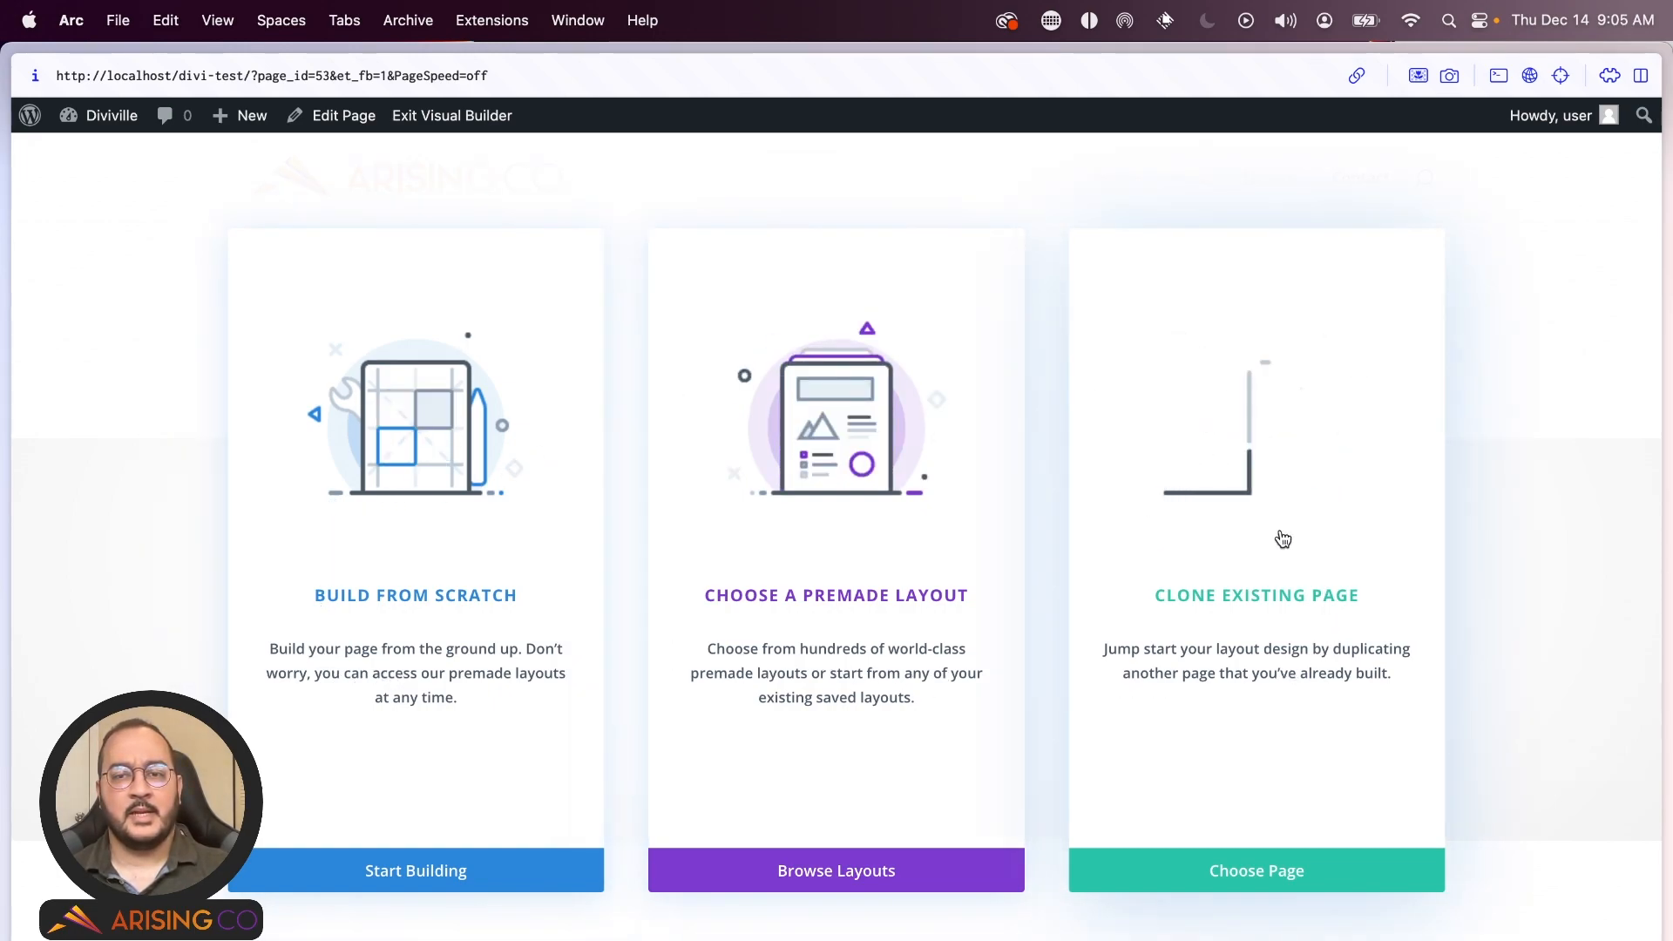
- Import the Contact layout from the premade Food Co Op layout pack, with its design presets included
left_click(916, 430)
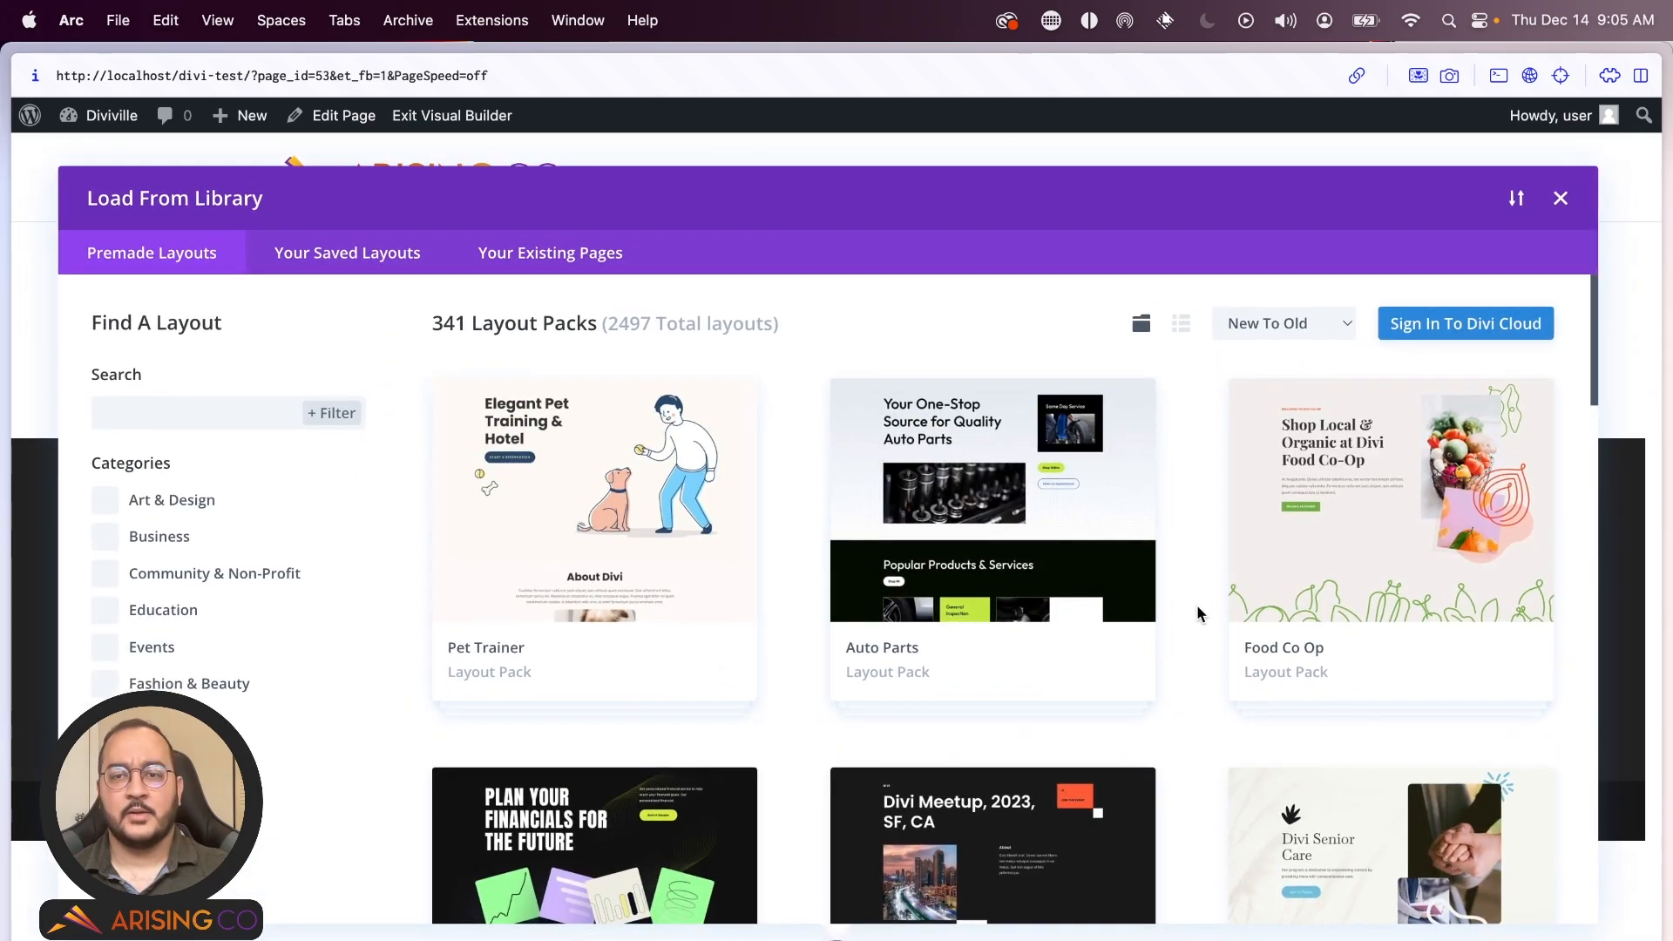
left_click(1358, 608)
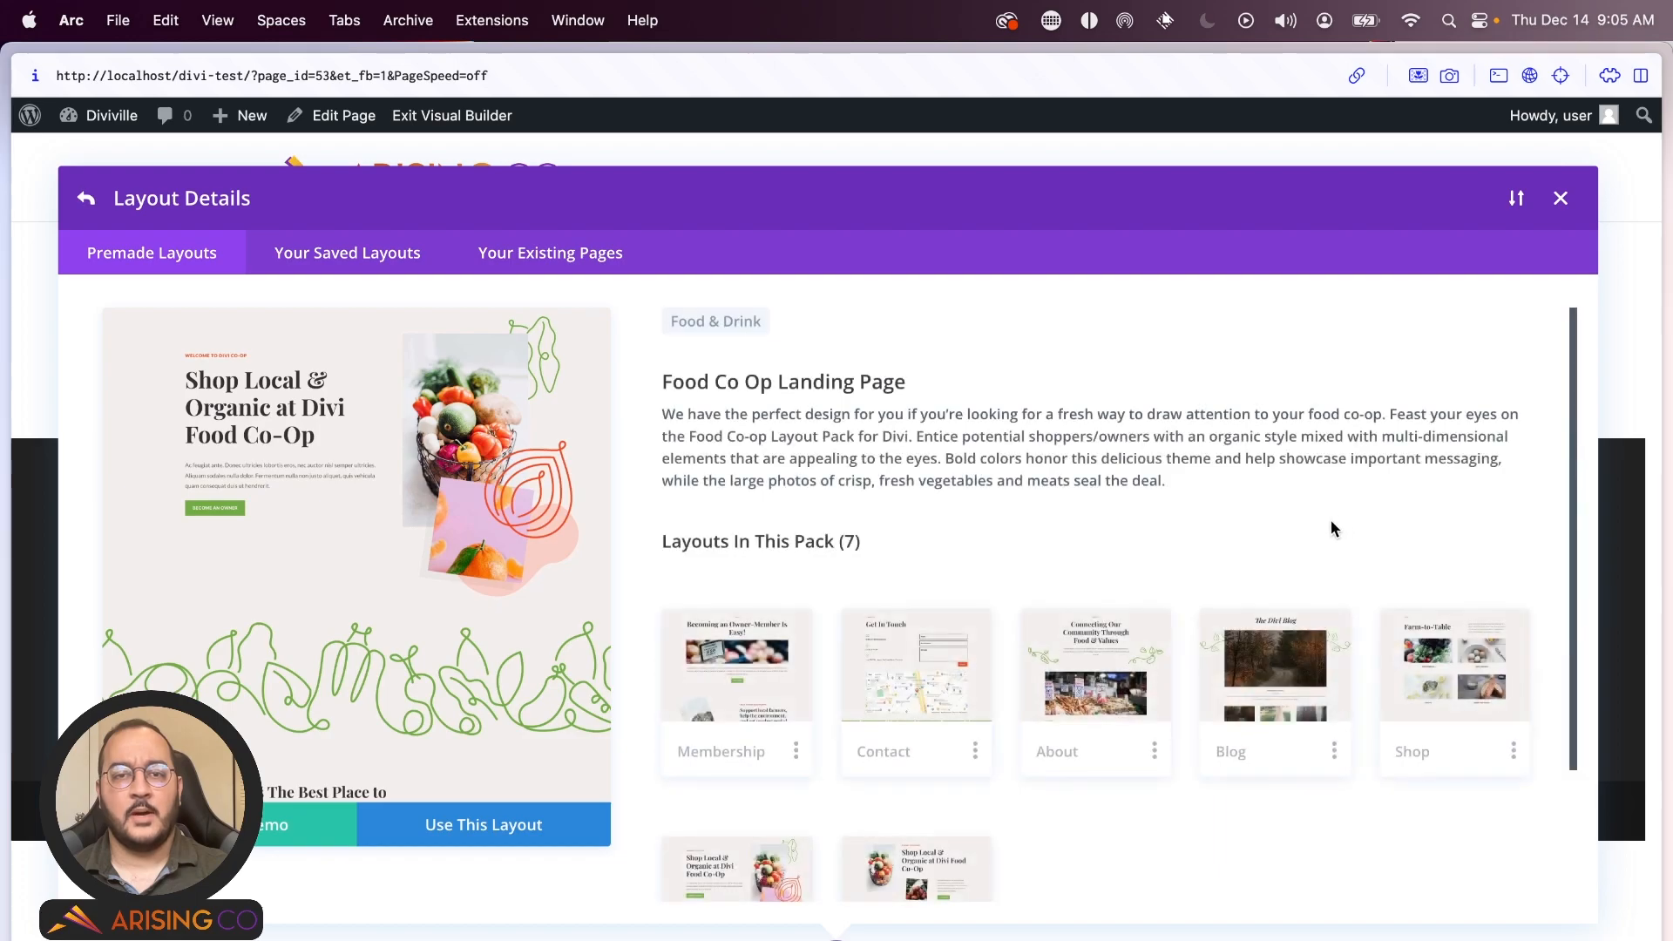
scroll(746, 459, "down", 3)
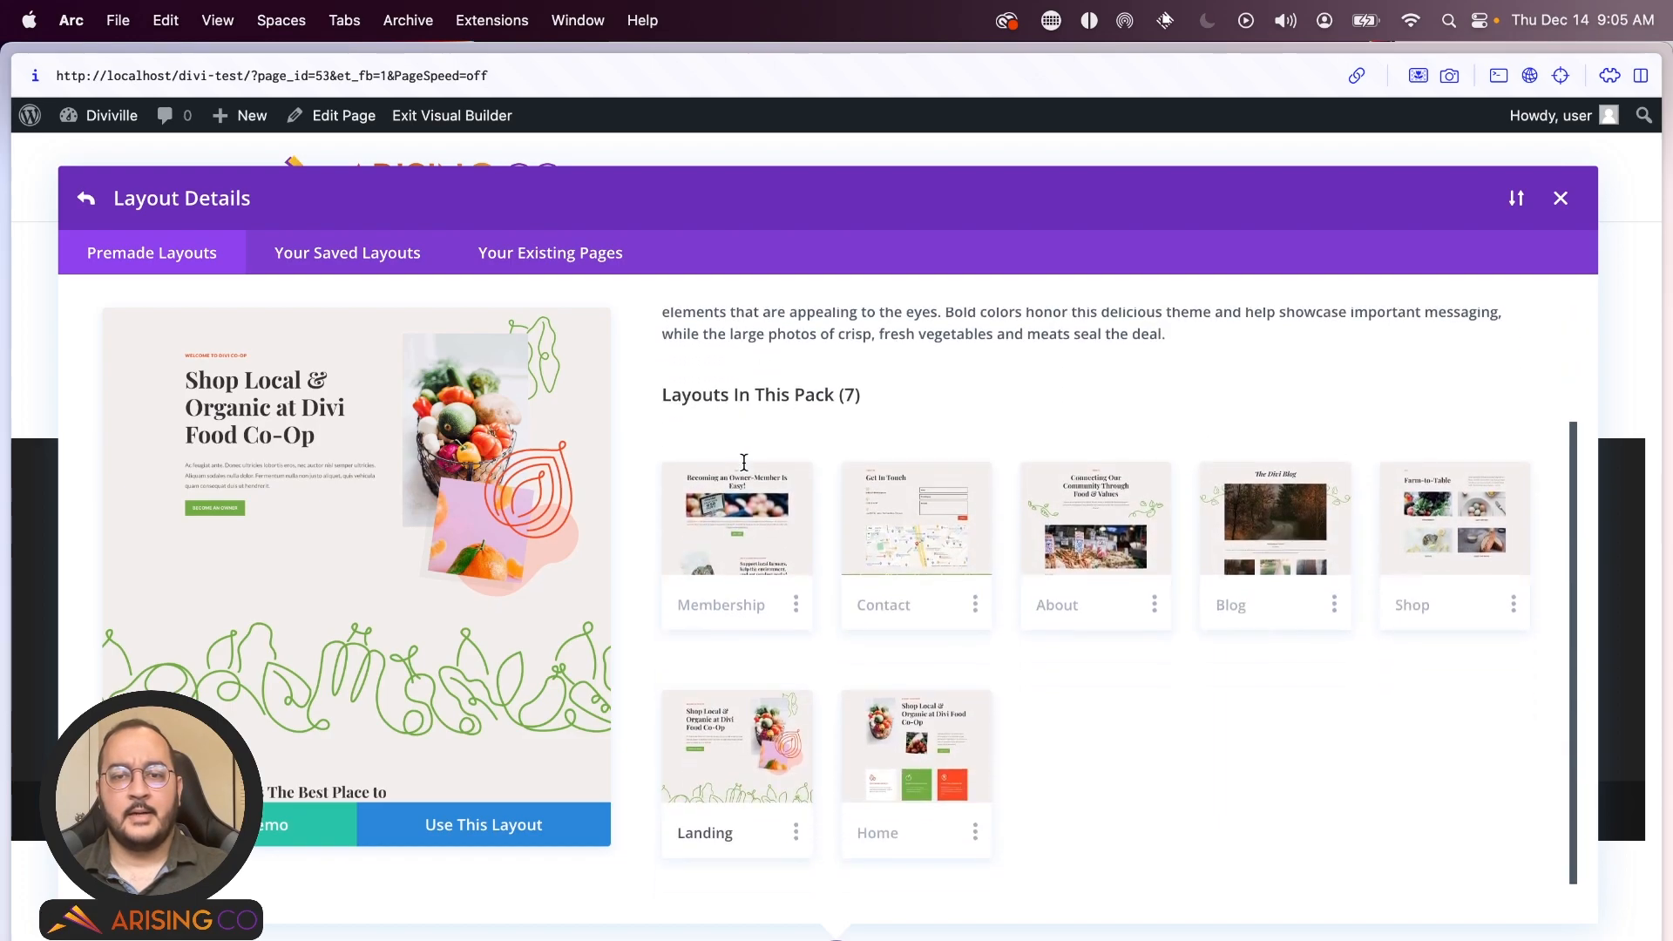
left_click(902, 520)
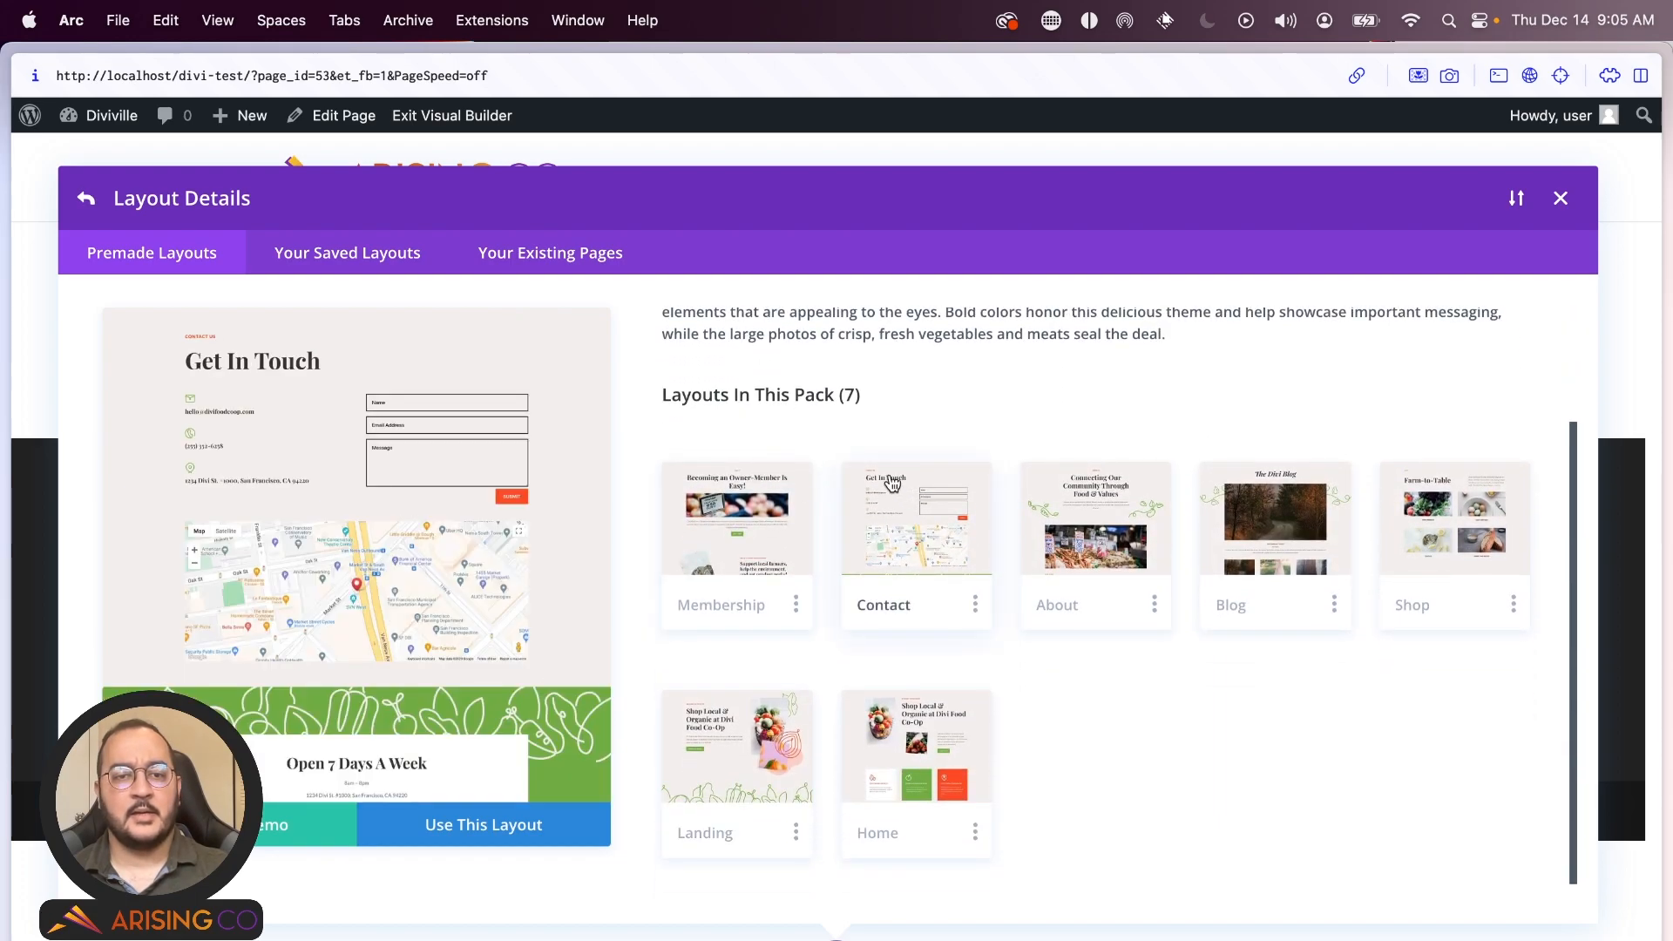
left_click(495, 832)
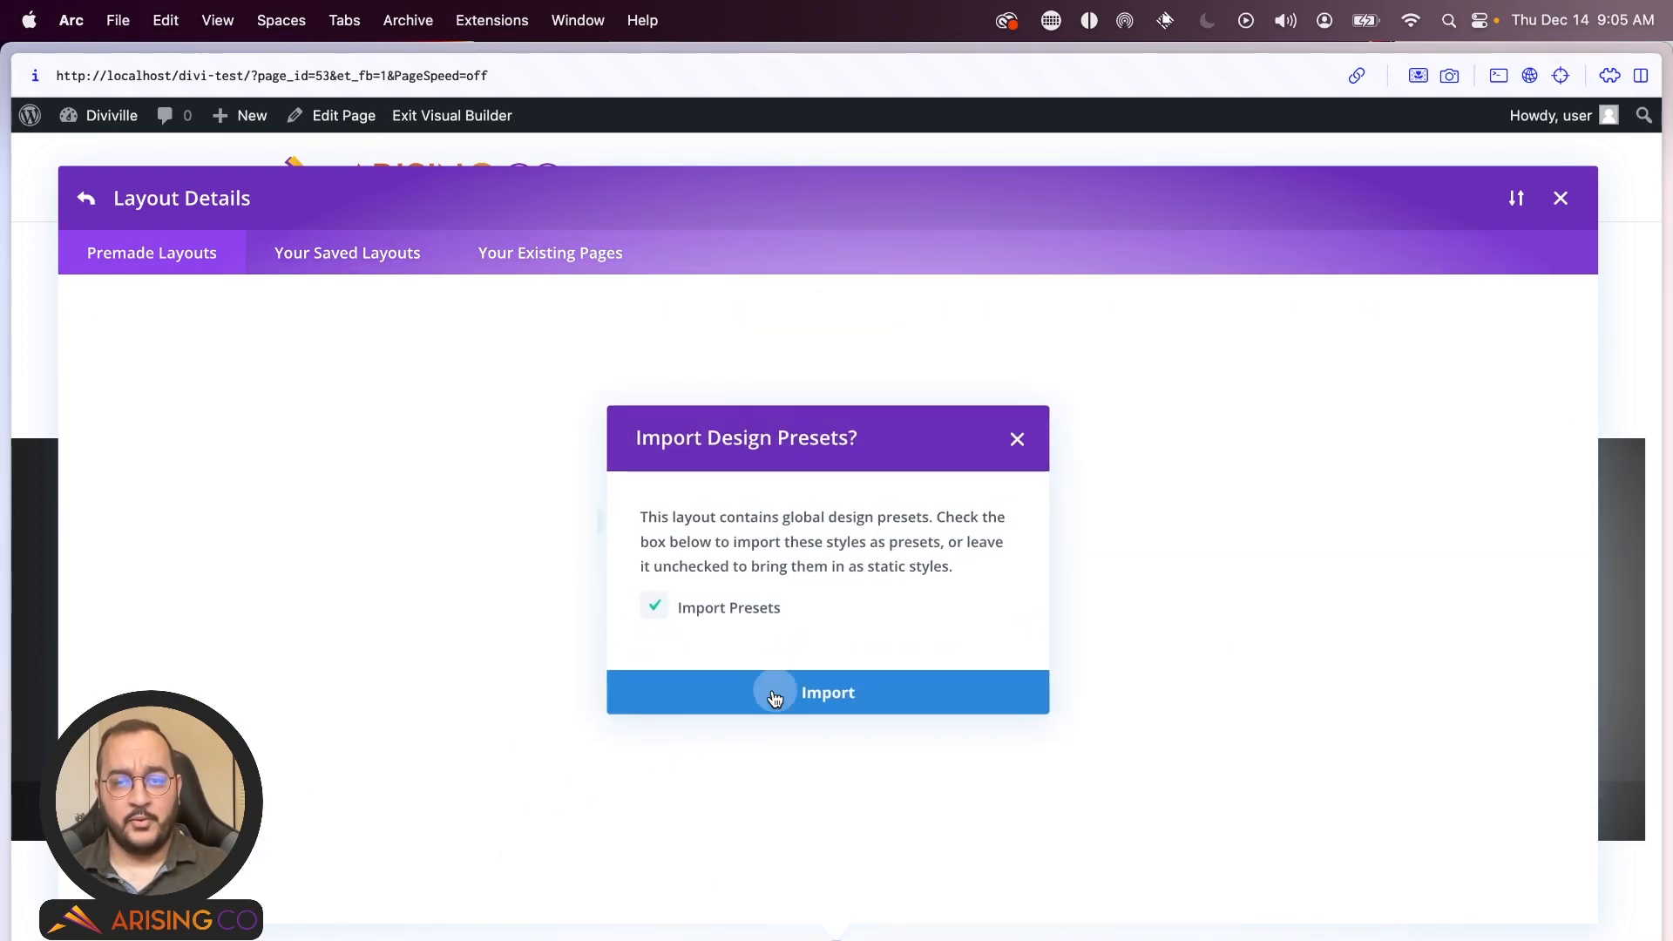
left_click(771, 693)
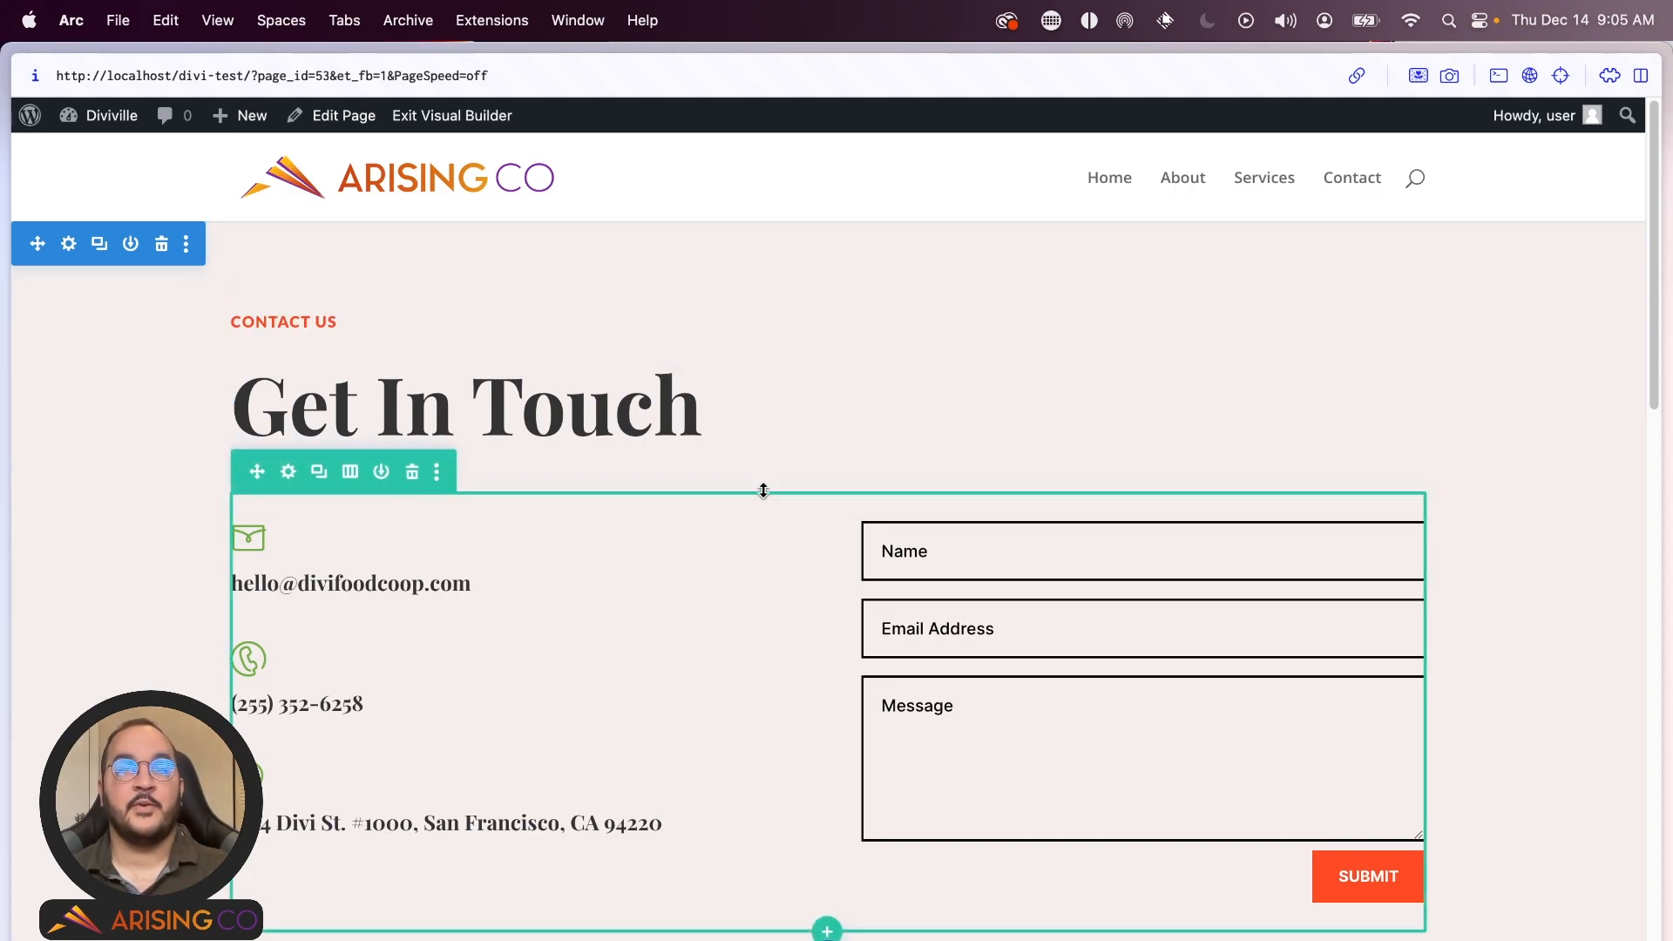
- Examine the imported Contact layout from heading to footer and view the Map module's settings, discarding them without changes
scroll(706, 572, "down", 10)
scroll(707, 573, "down", 15)
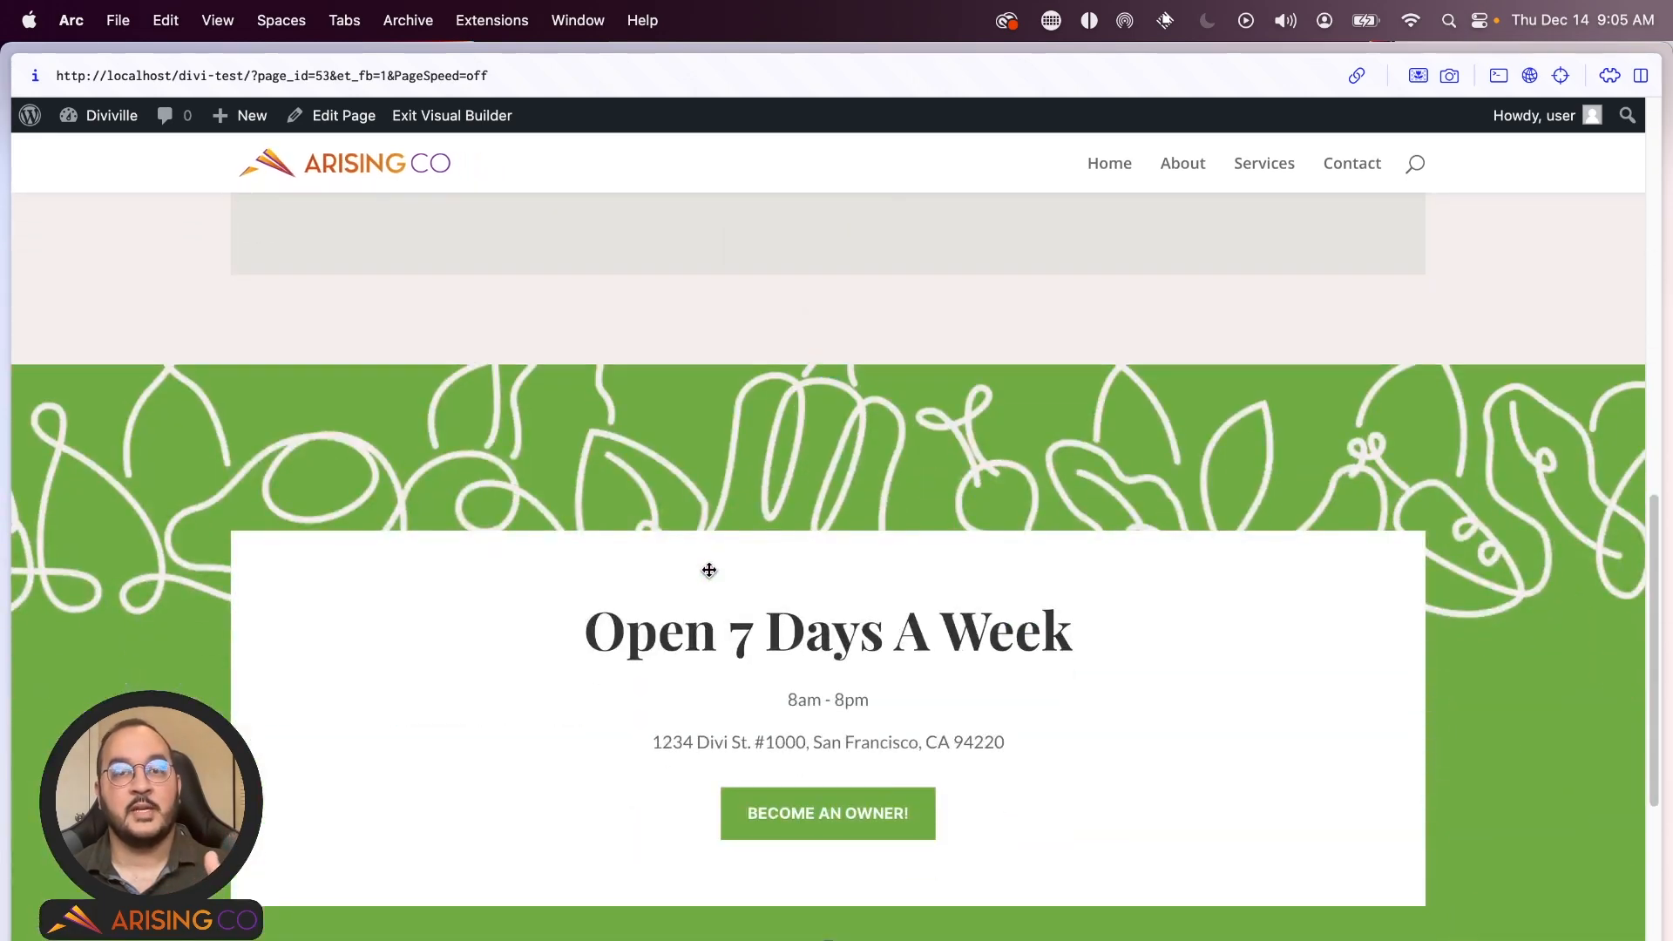
scroll(709, 567, "up", 20)
scroll(457, 707, "down", 3)
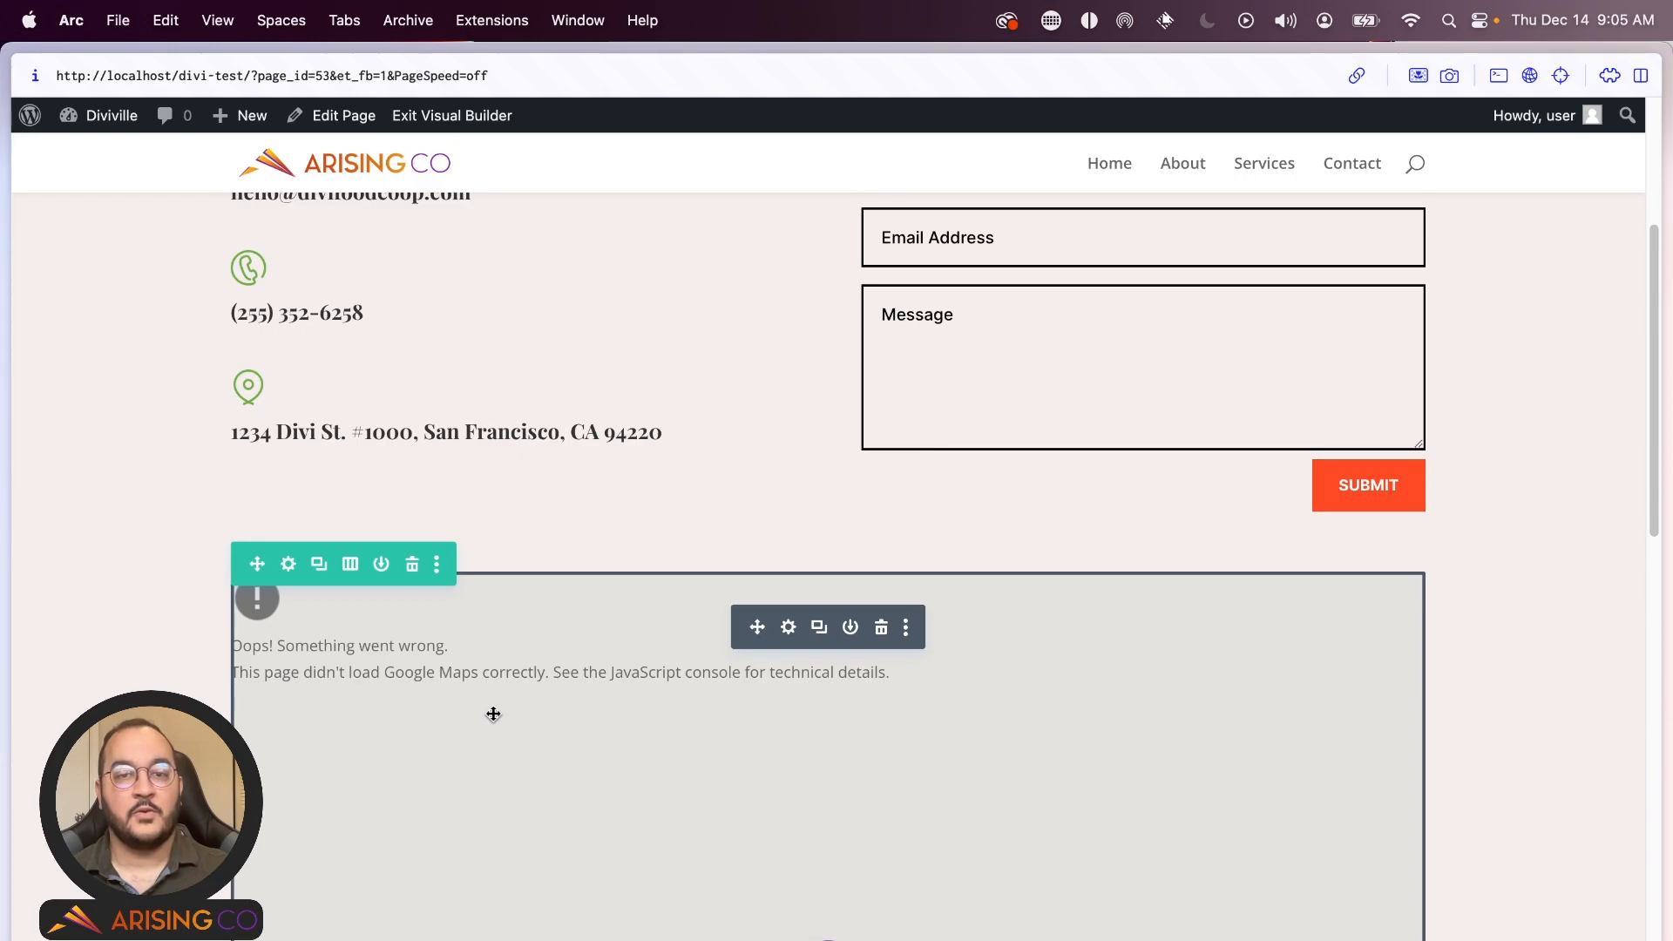
left_click(783, 627)
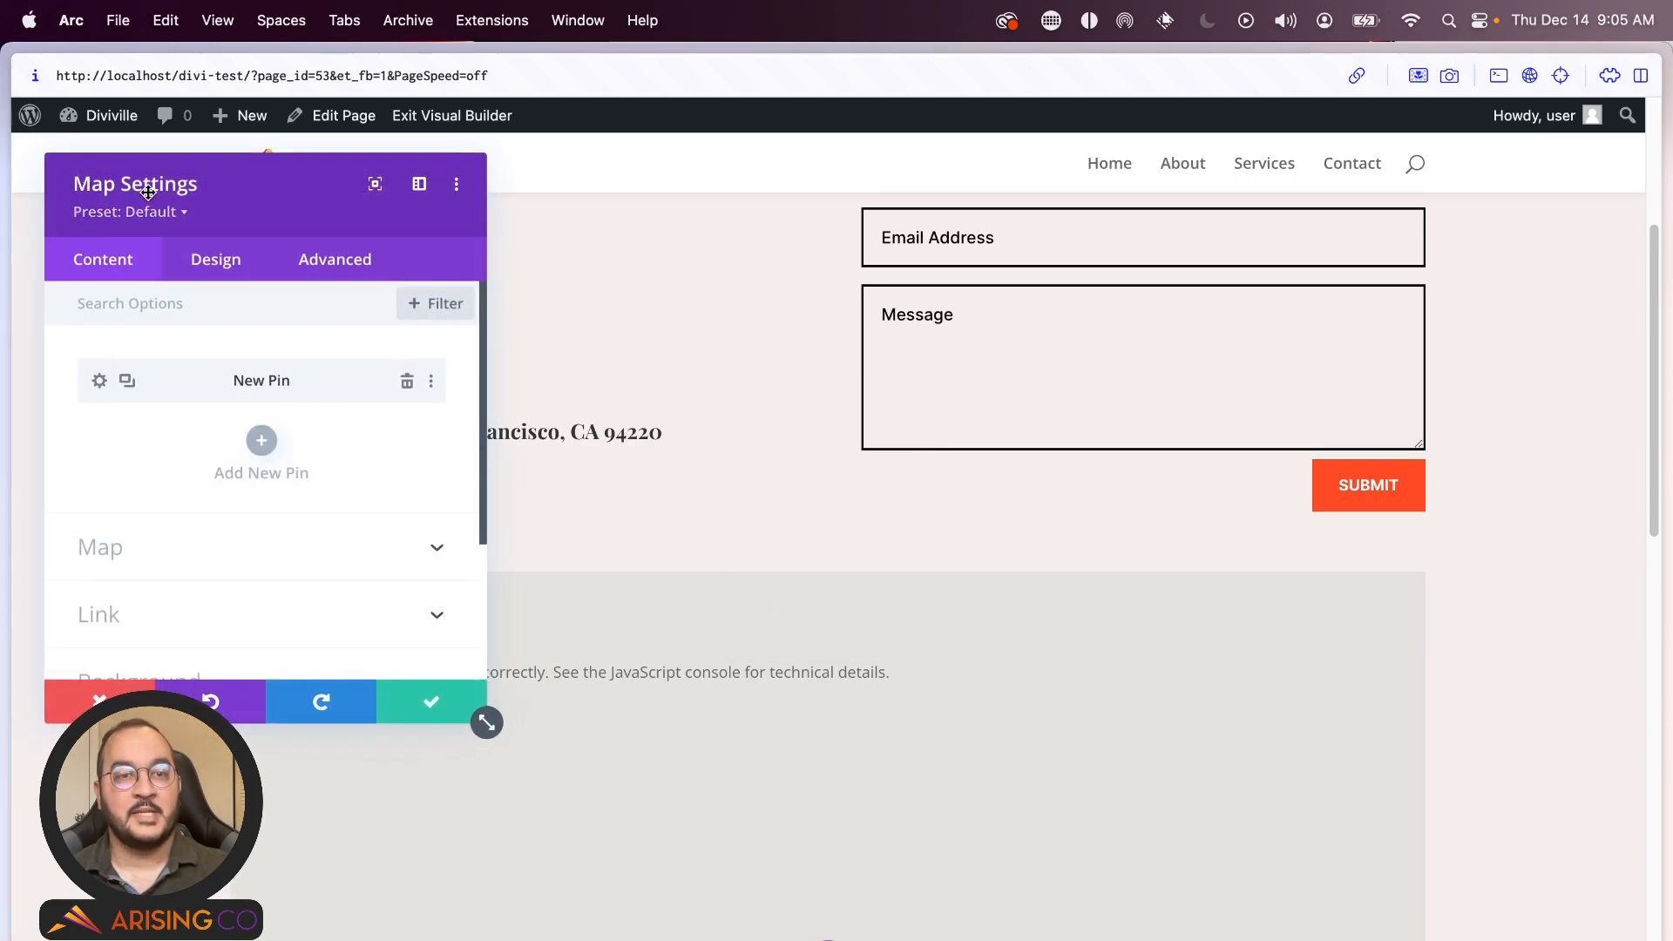
left_click(98, 702)
scroll(851, 649, "down", 8)
scroll(852, 649, "down", 8)
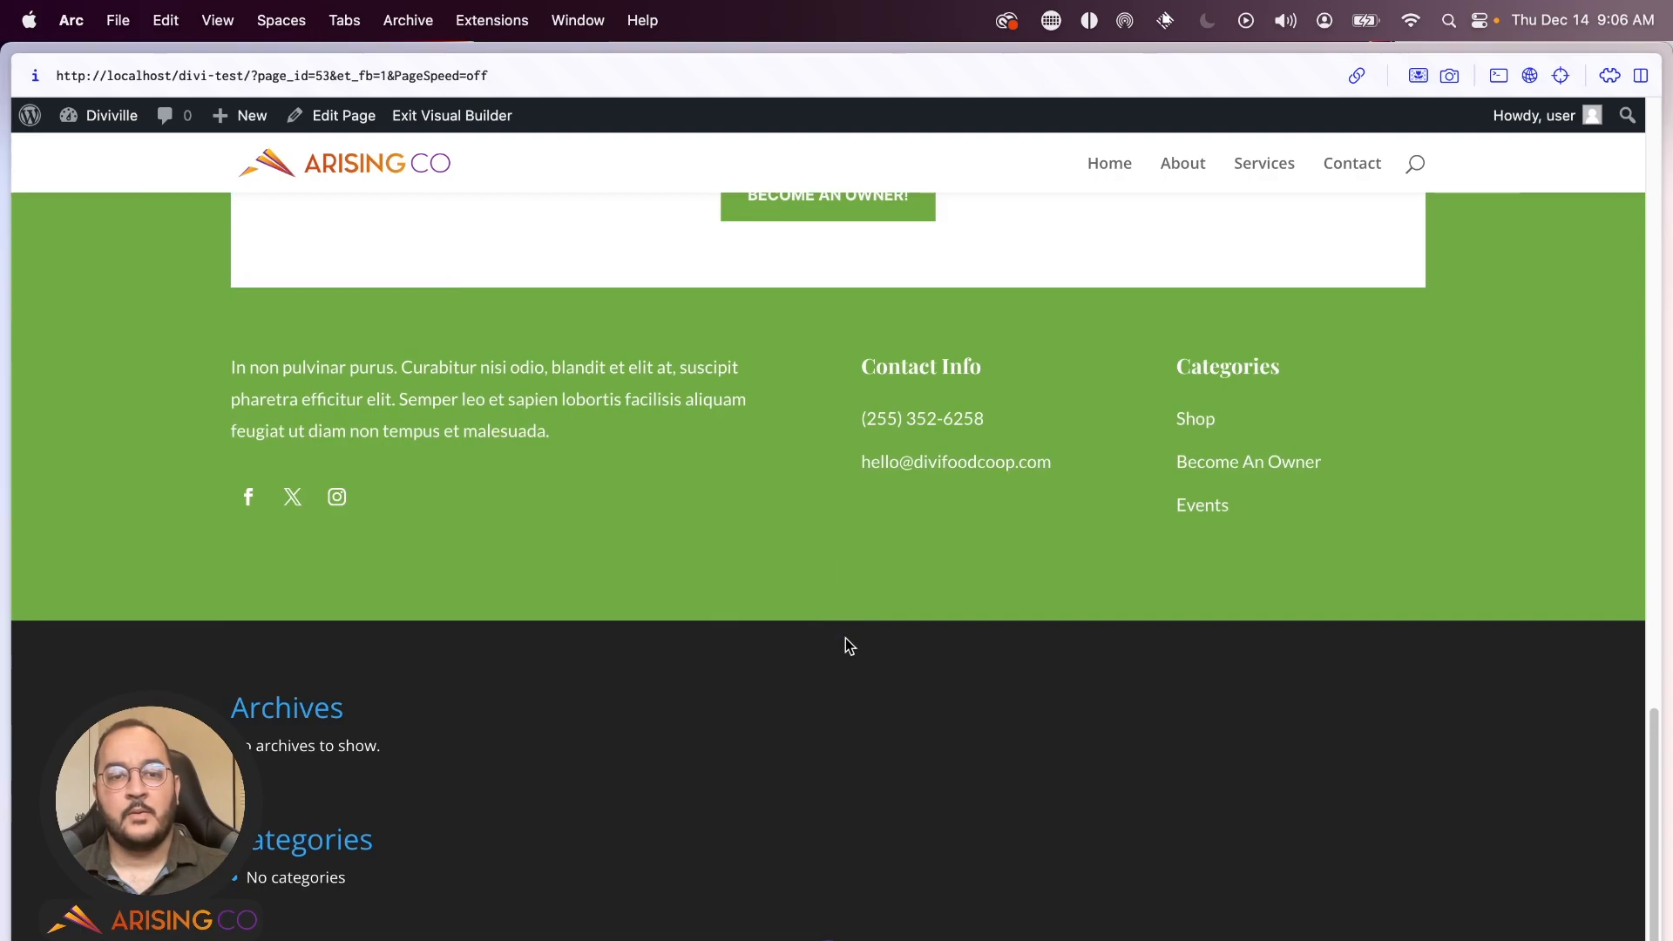
scroll(1180, 744, "up", 15)
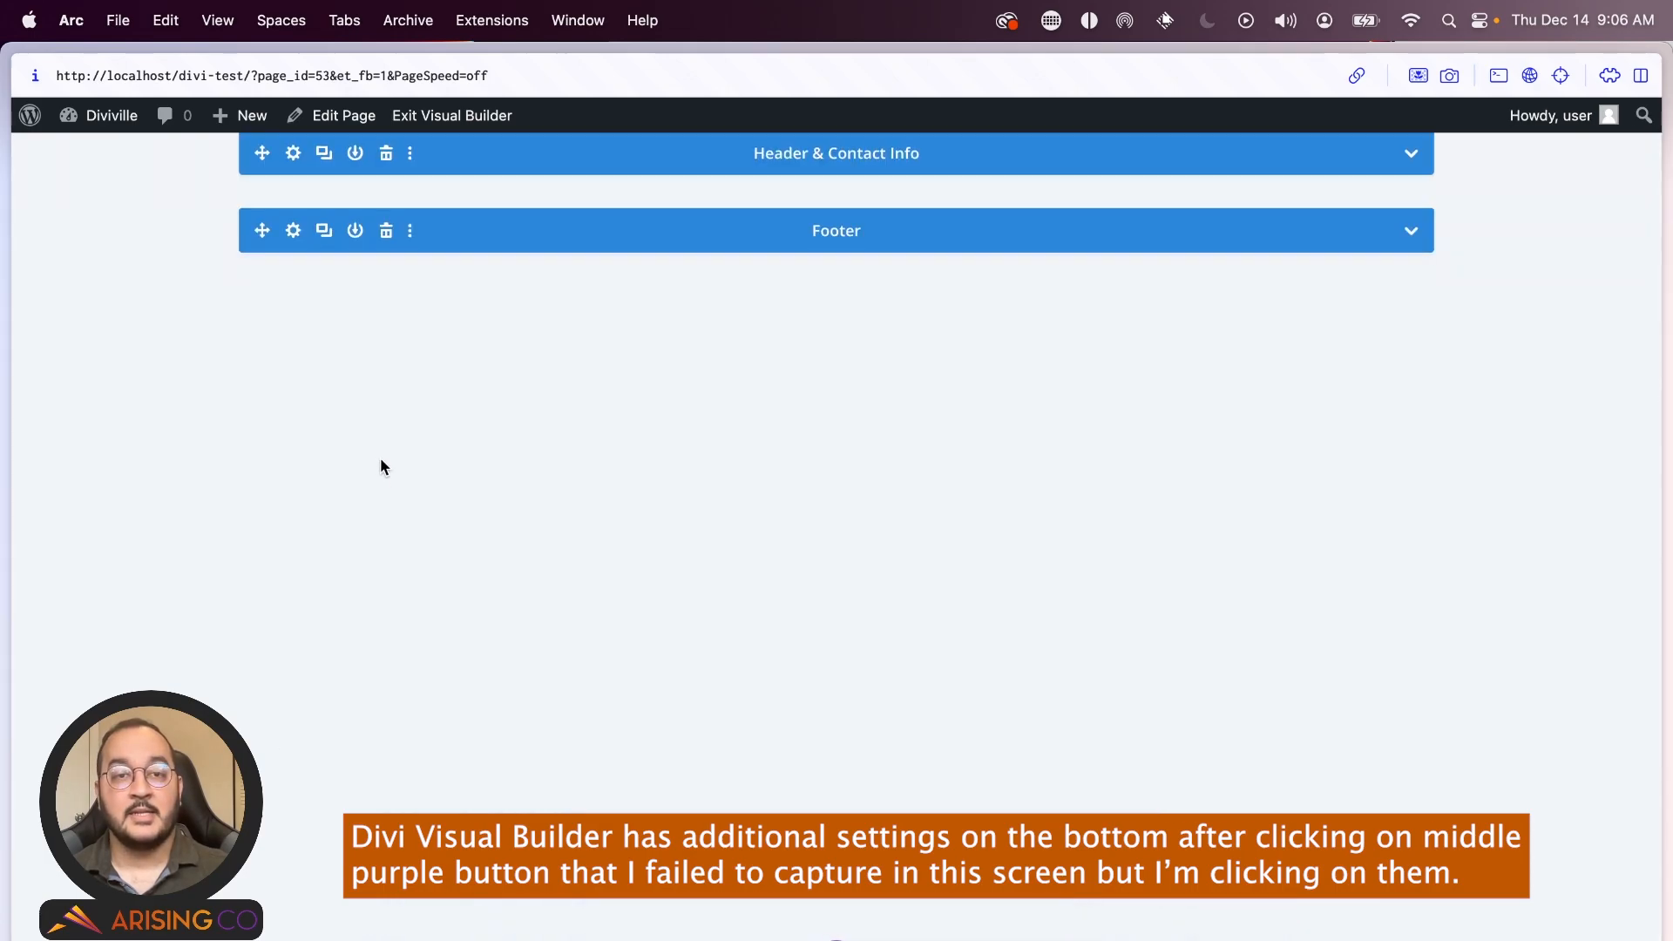
- Expand the Header & Contact Info section in the wireframe view, examine its rows and modules, and return to the visual view
left_click(1411, 153)
scroll(1142, 323, "down", 5)
scroll(1133, 343, "up", 5)
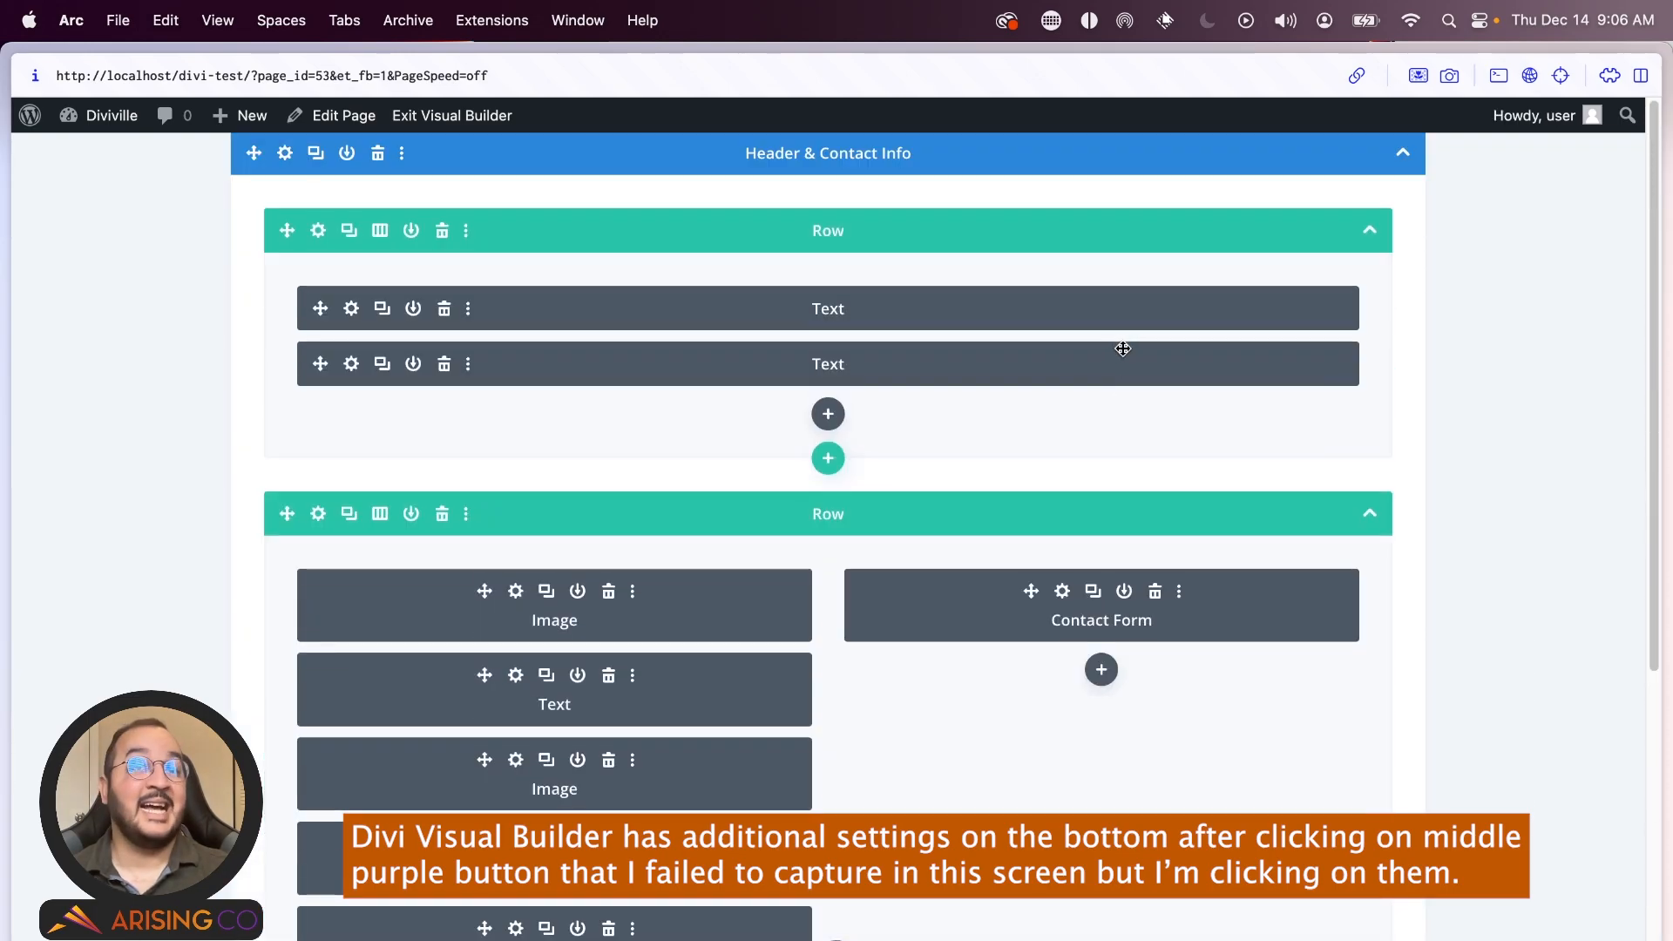
left_click(179, 940)
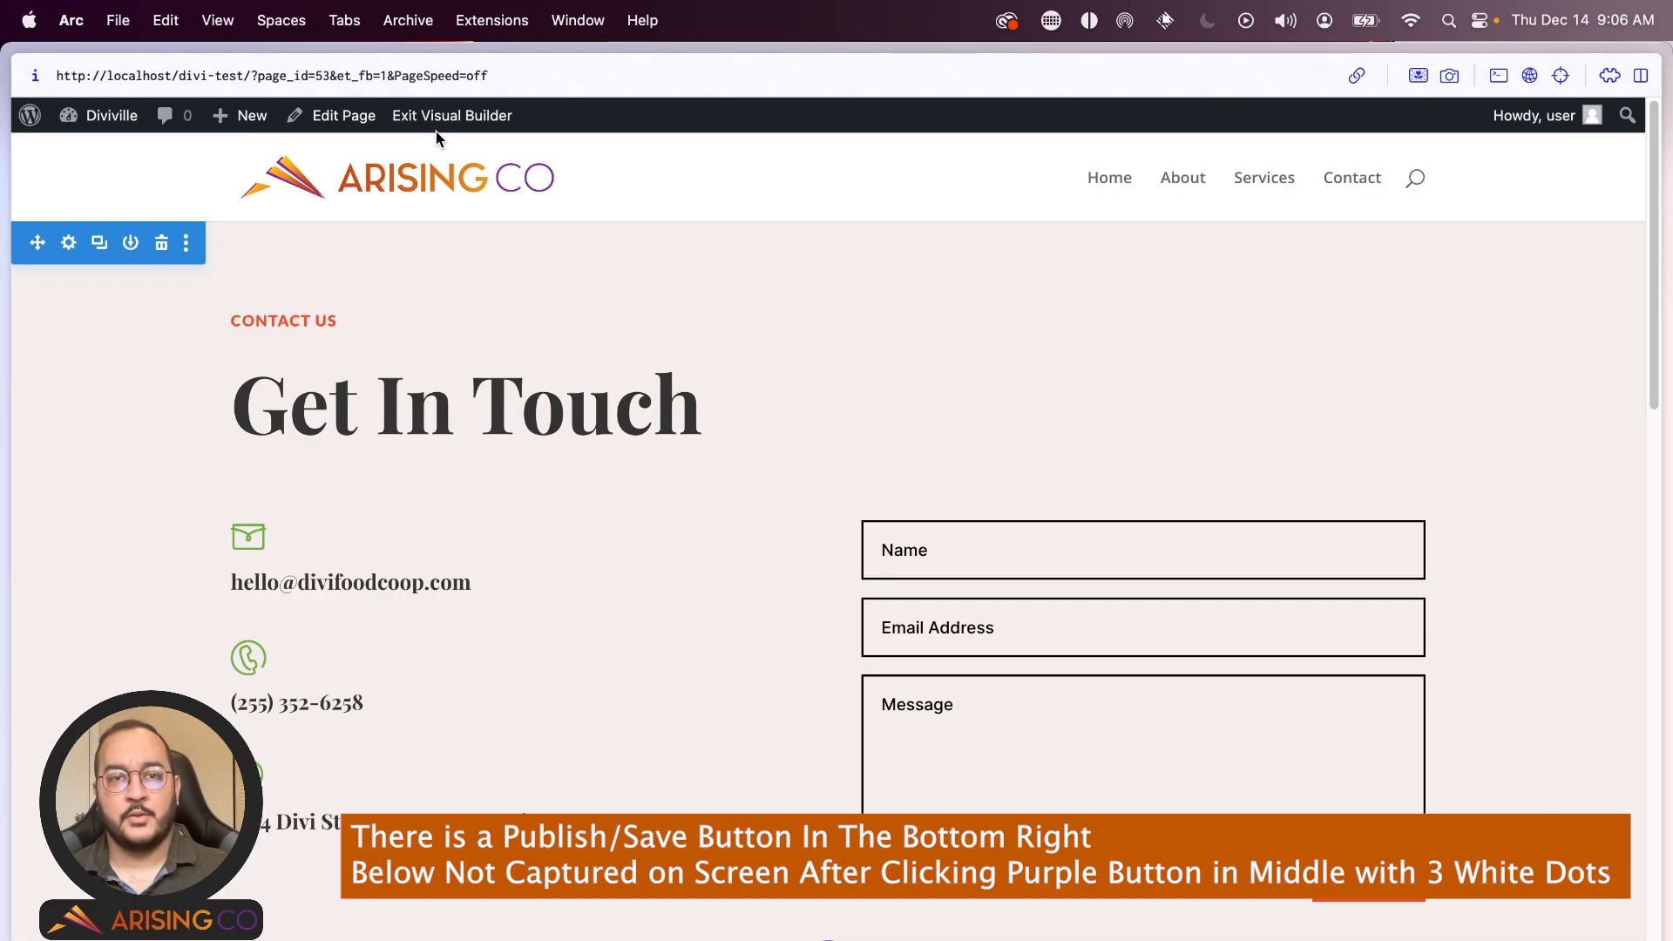
- Exit the Visual Builder and review the live Contact page from the heading down
left_click(495, 127)
scroll(723, 436, "down", 7)
scroll(720, 432, "up", 7)
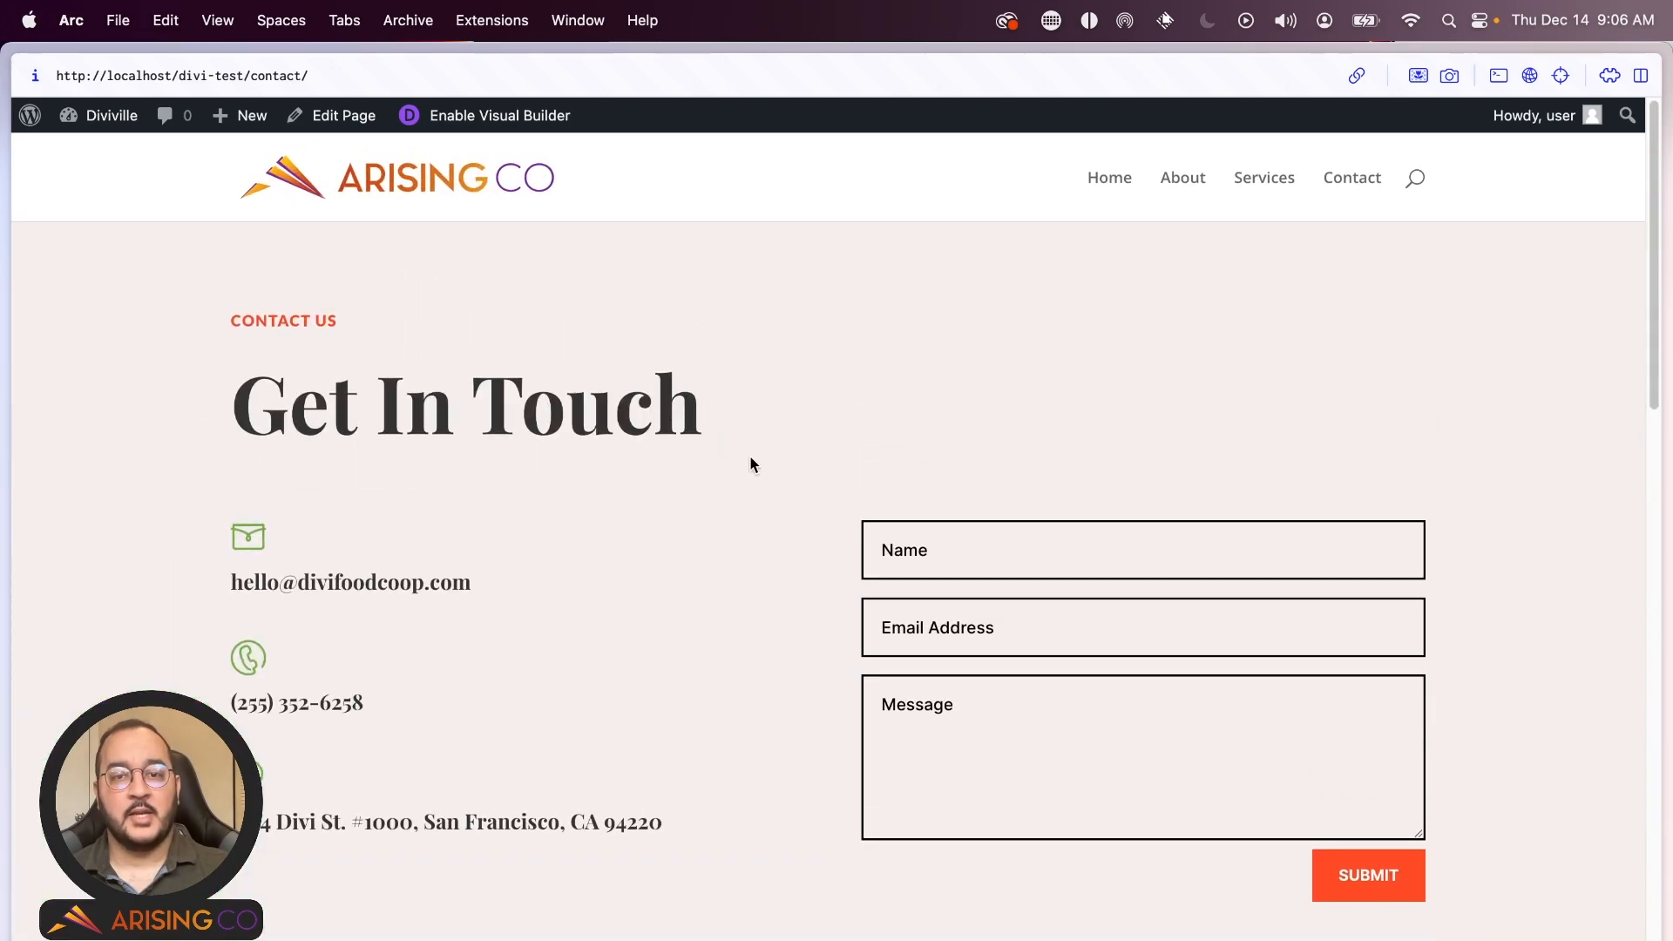
scroll(810, 495, "down", 10)
scroll(811, 495, "up", 10)
- Try out the contact form's fields with the dummy text "dwfqw" as name and "qw" as email address
left_click(995, 572)
type("dwfqw")
left_click(976, 617)
type("qw")
left_click(970, 728)
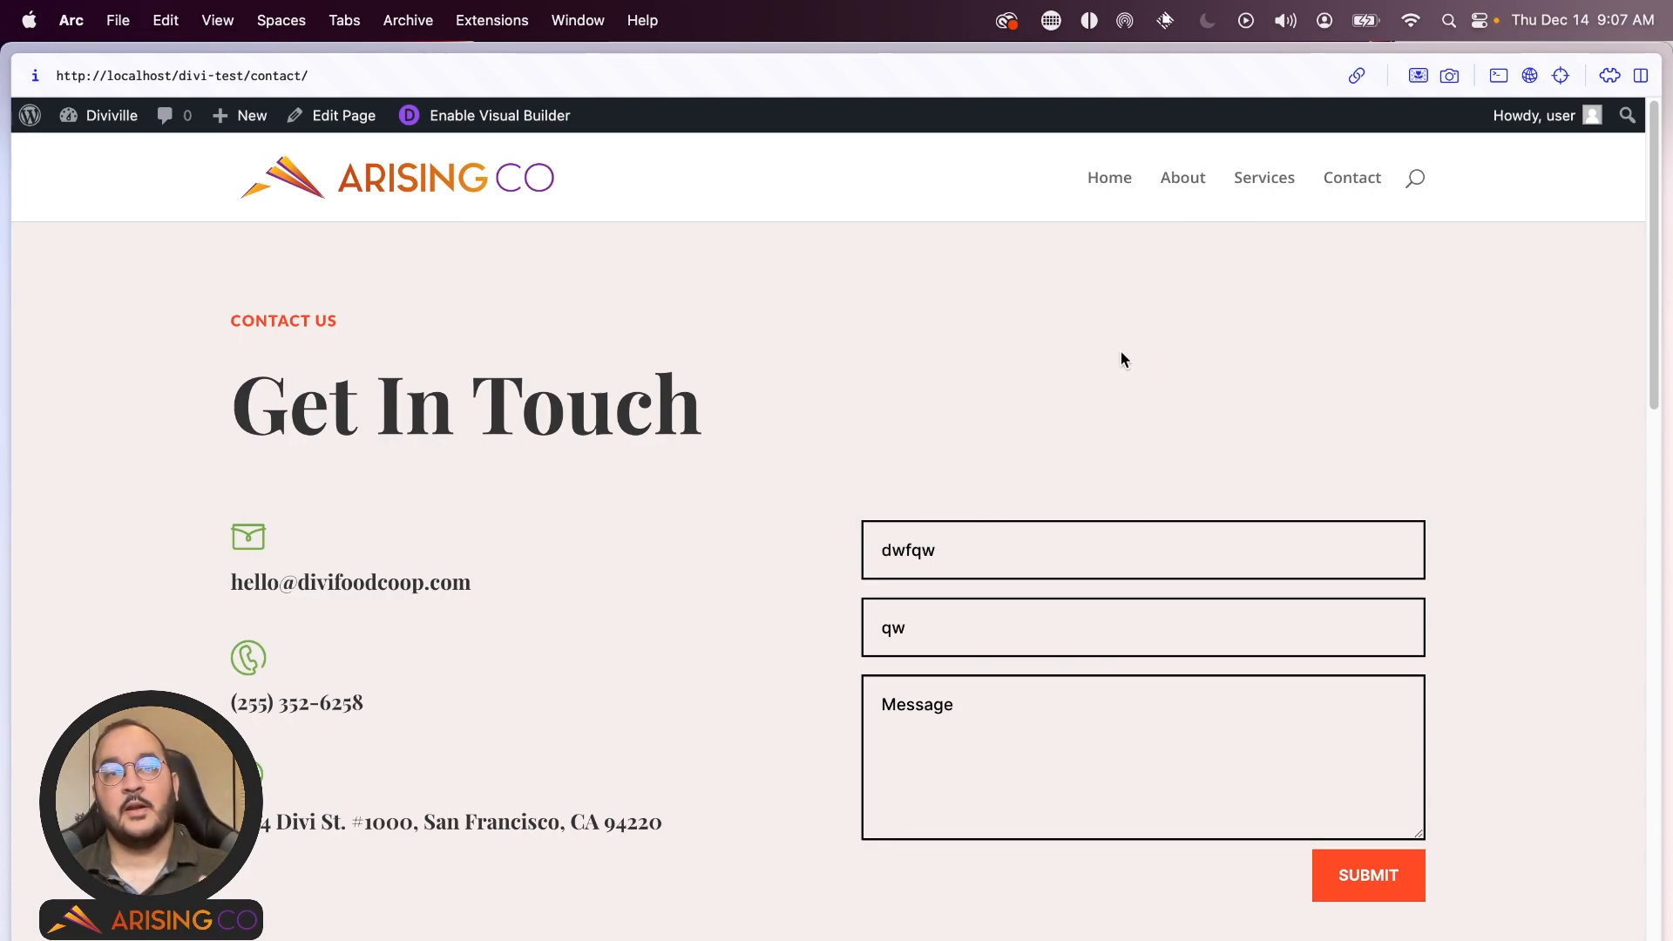
- Open the Contact page from the dashboard's page list to view it in the block editor, and return to the list
left_click(87, 122)
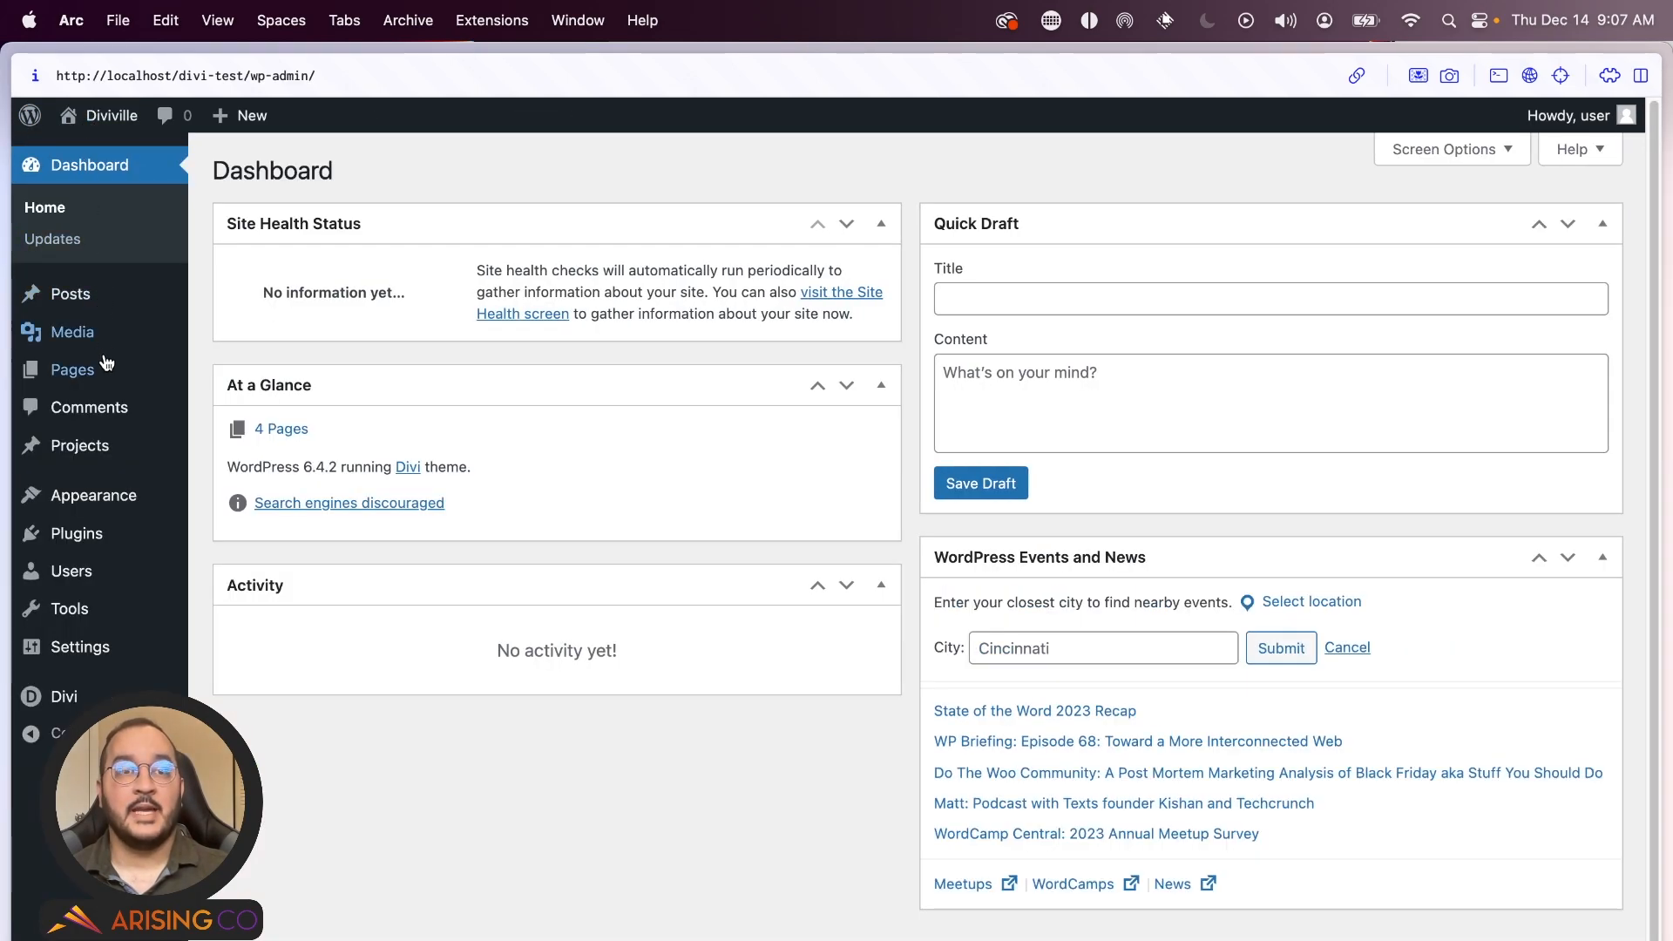
left_click(103, 375)
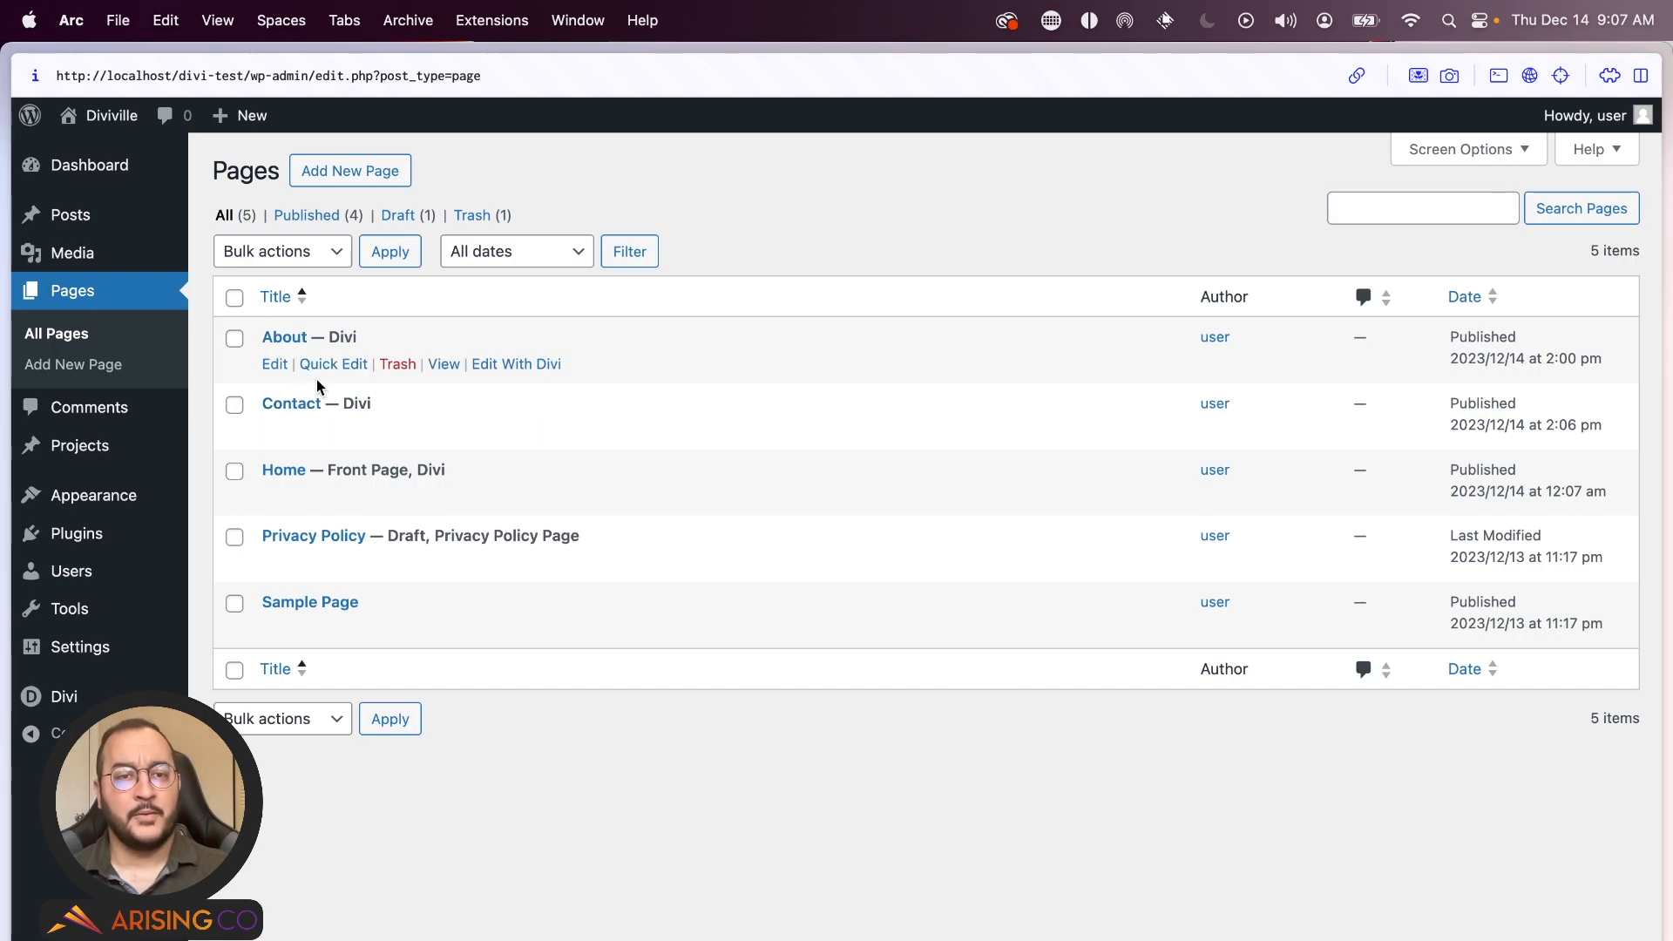
left_click(307, 405)
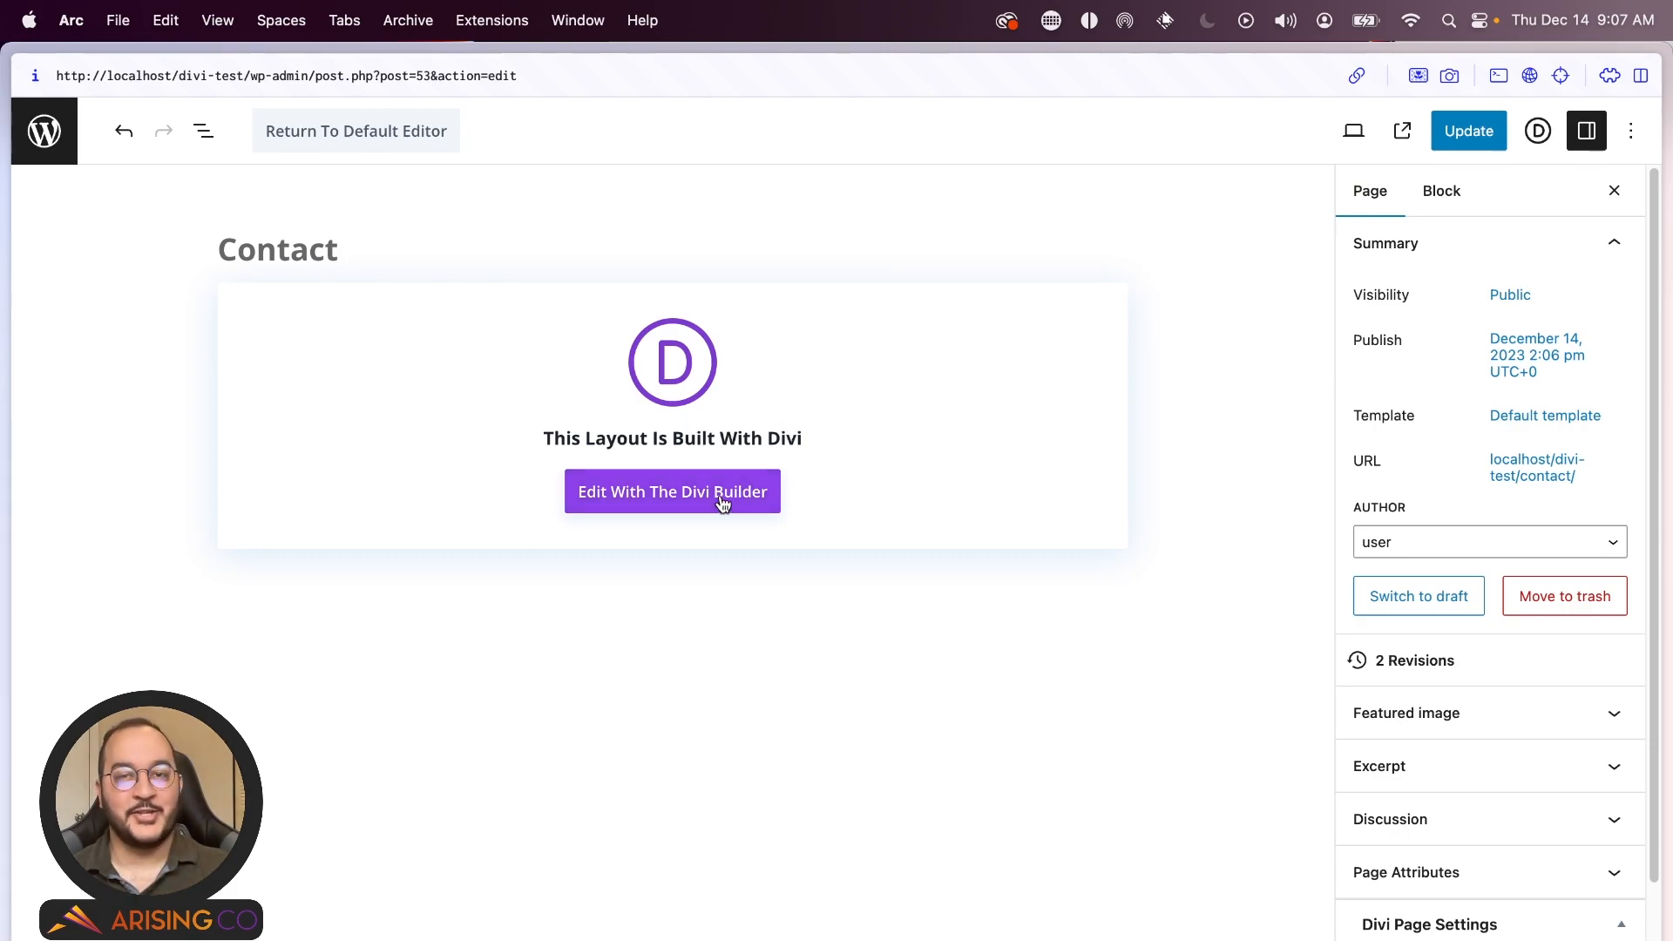
left_click(45, 131)
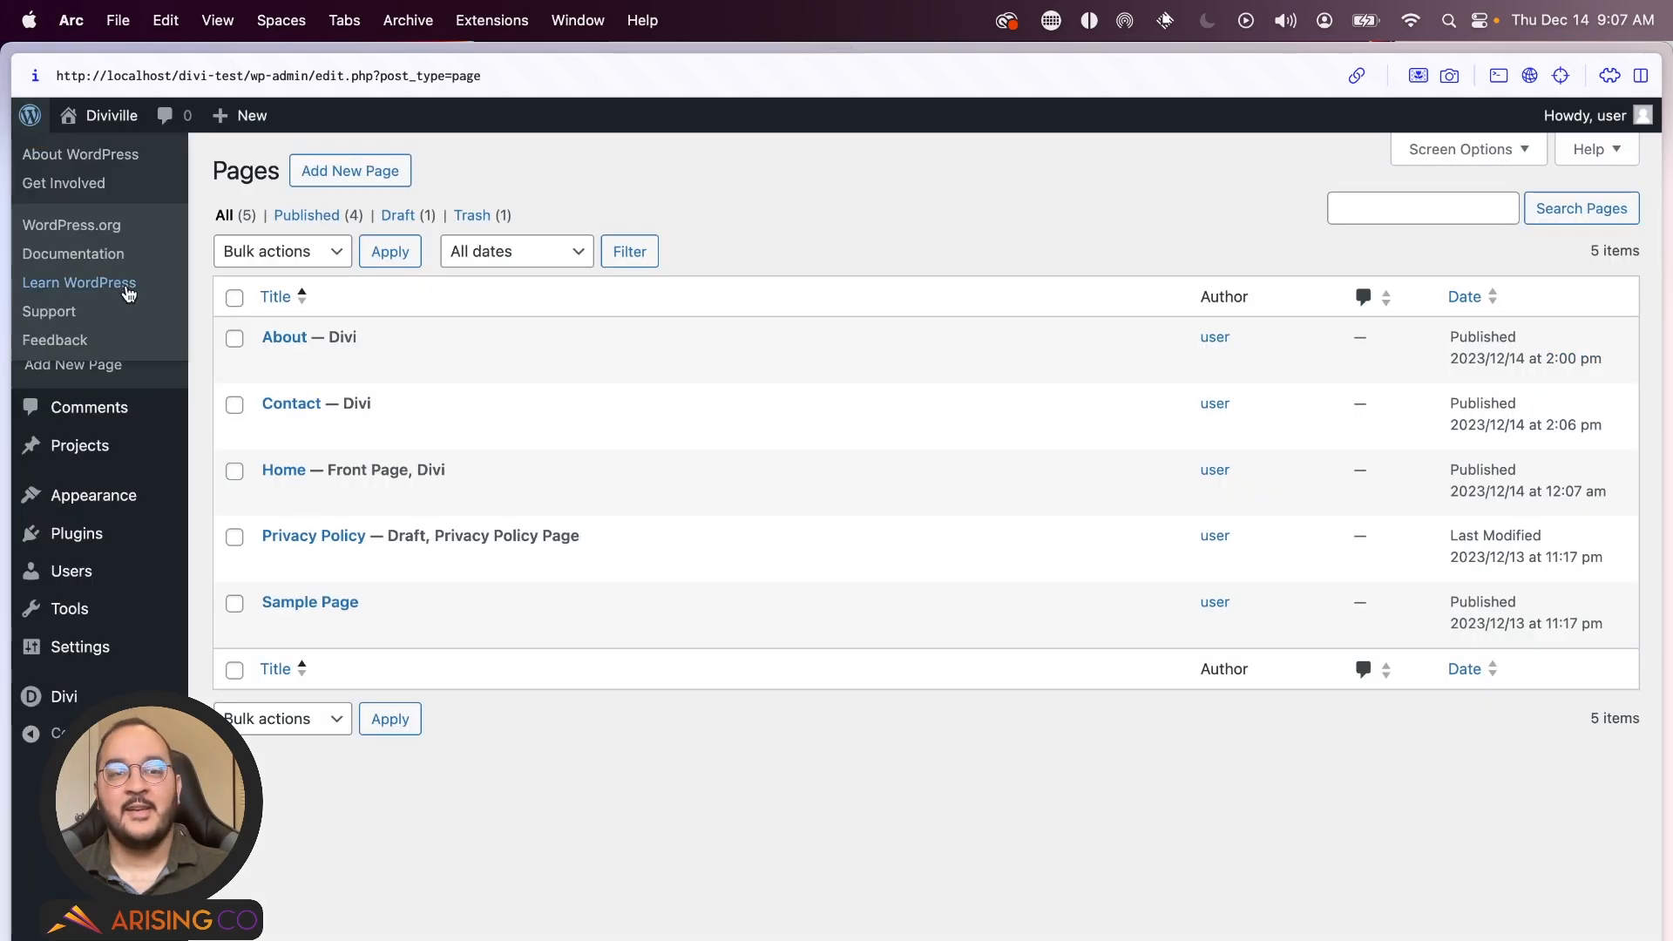
- Enable the Enable Classic Editor option in the advanced Builder settings of Divi Theme Options and save the changes
mouse_move(113, 694)
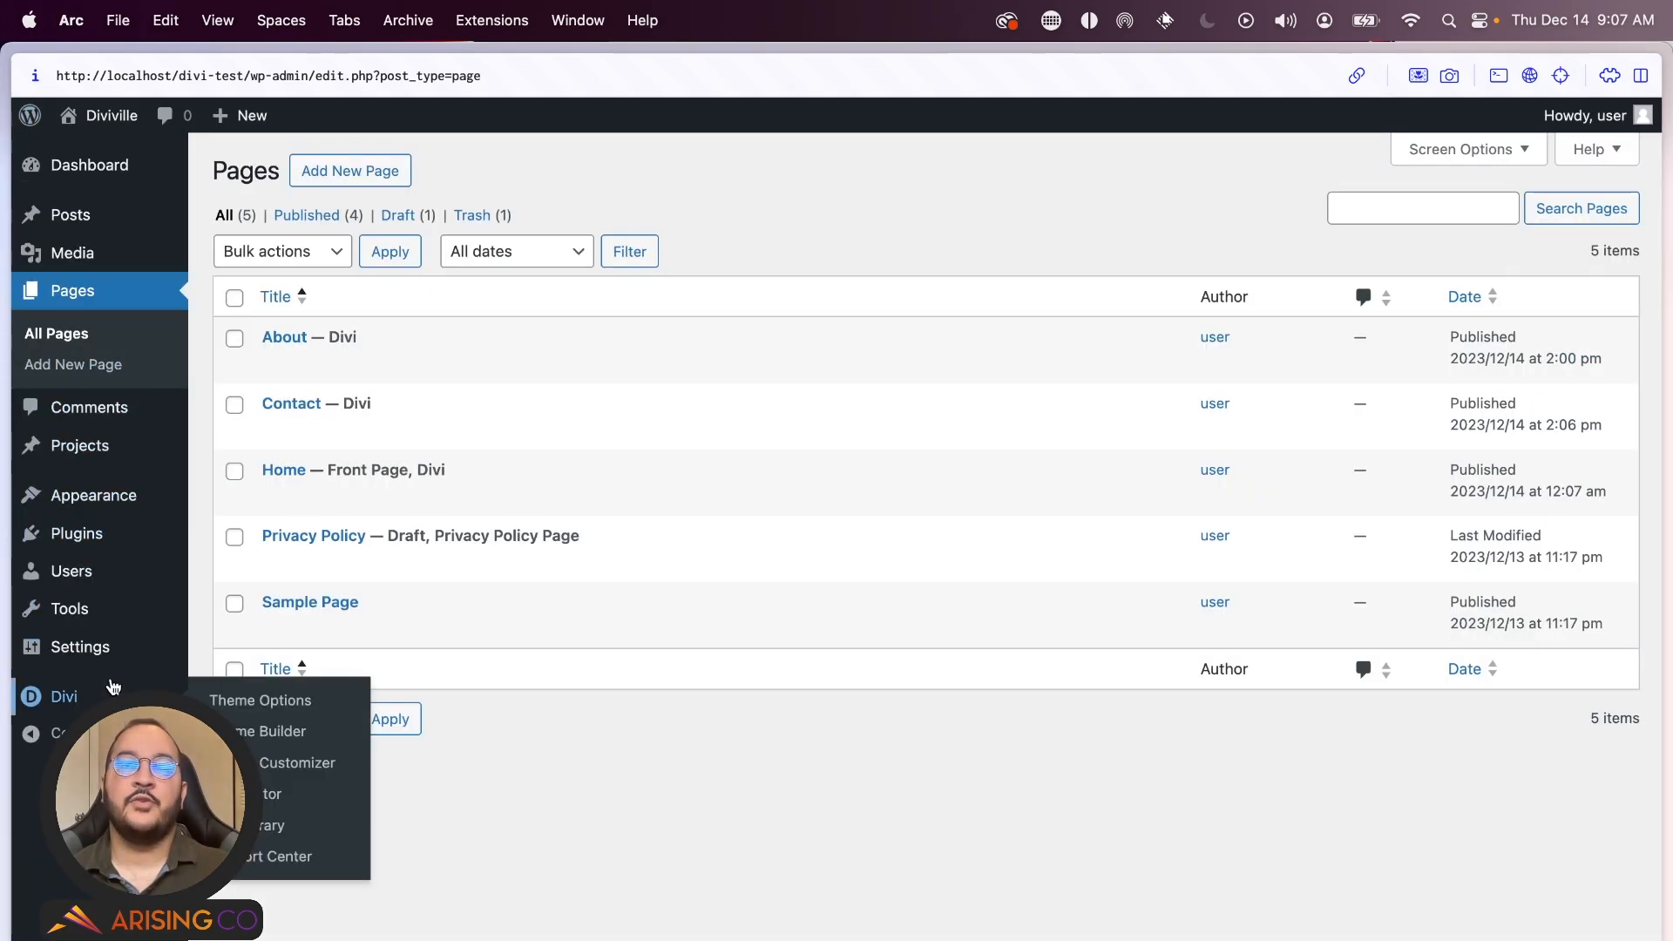
left_click(259, 702)
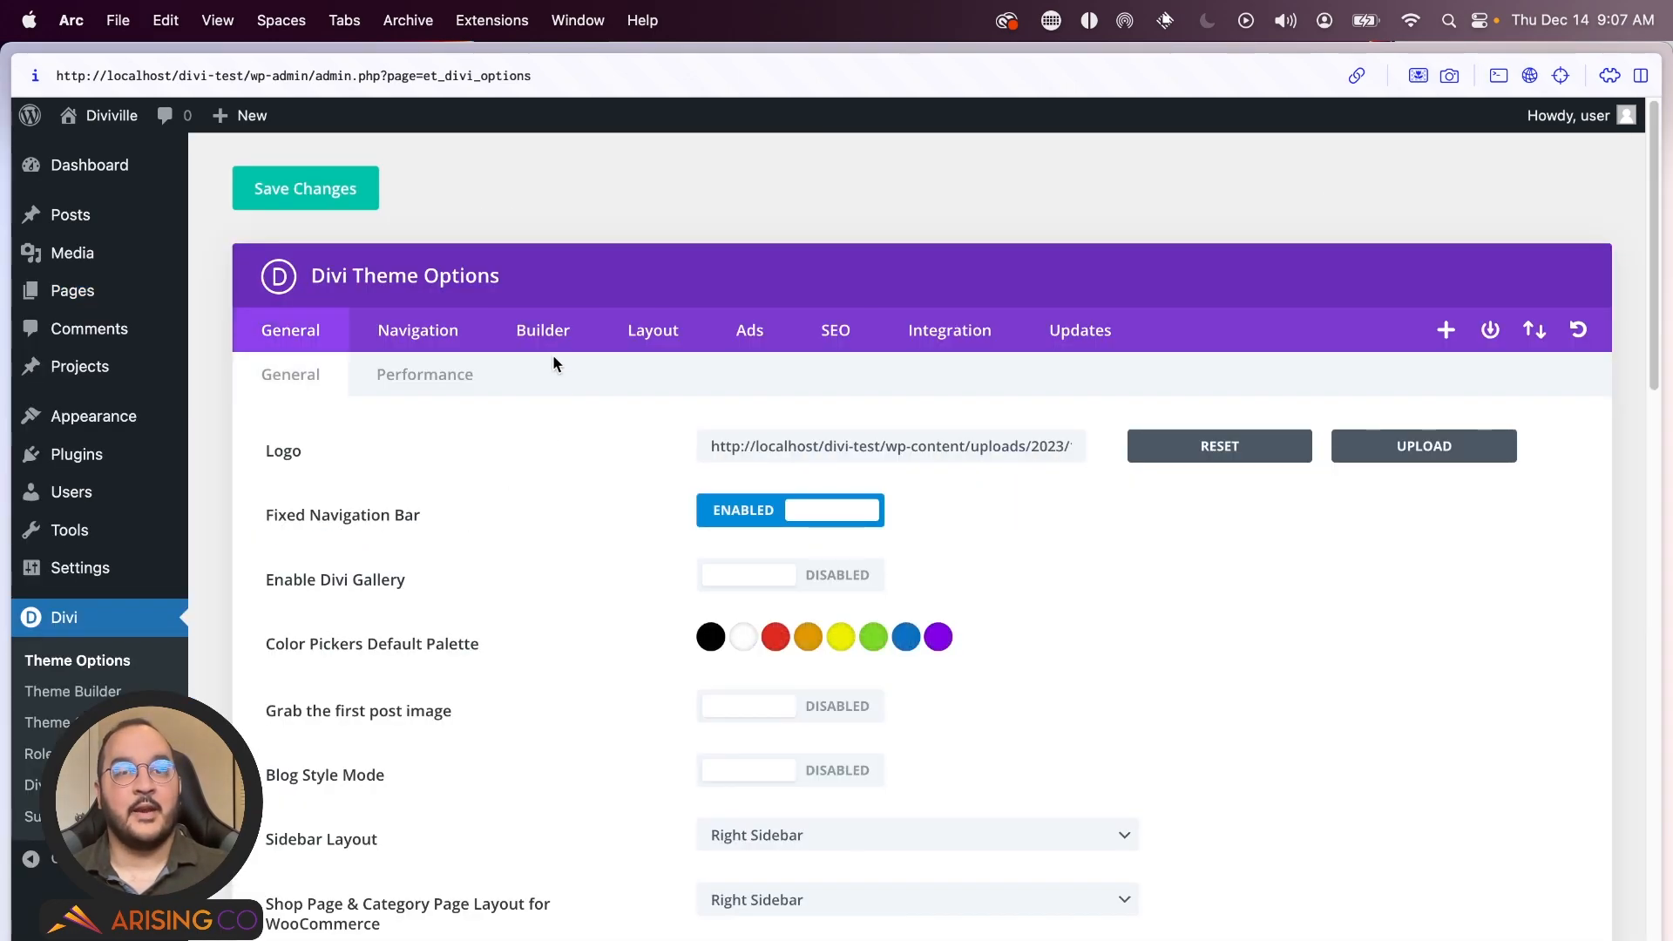
left_click(543, 331)
left_click(548, 378)
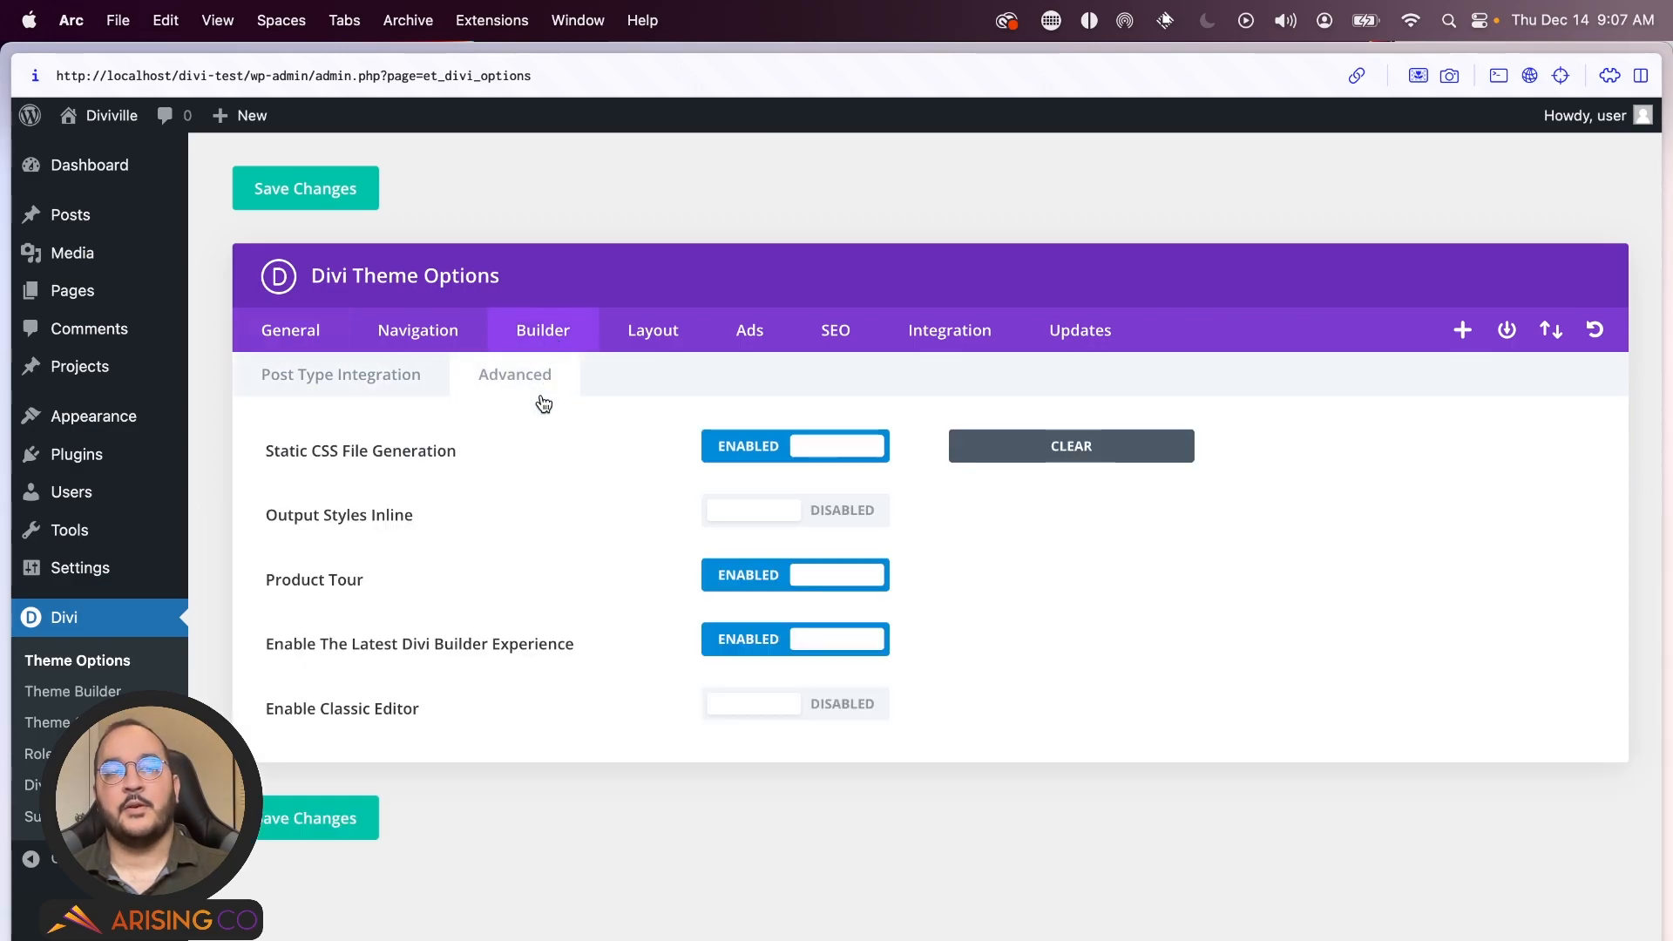
left_click(755, 708)
left_click(329, 821)
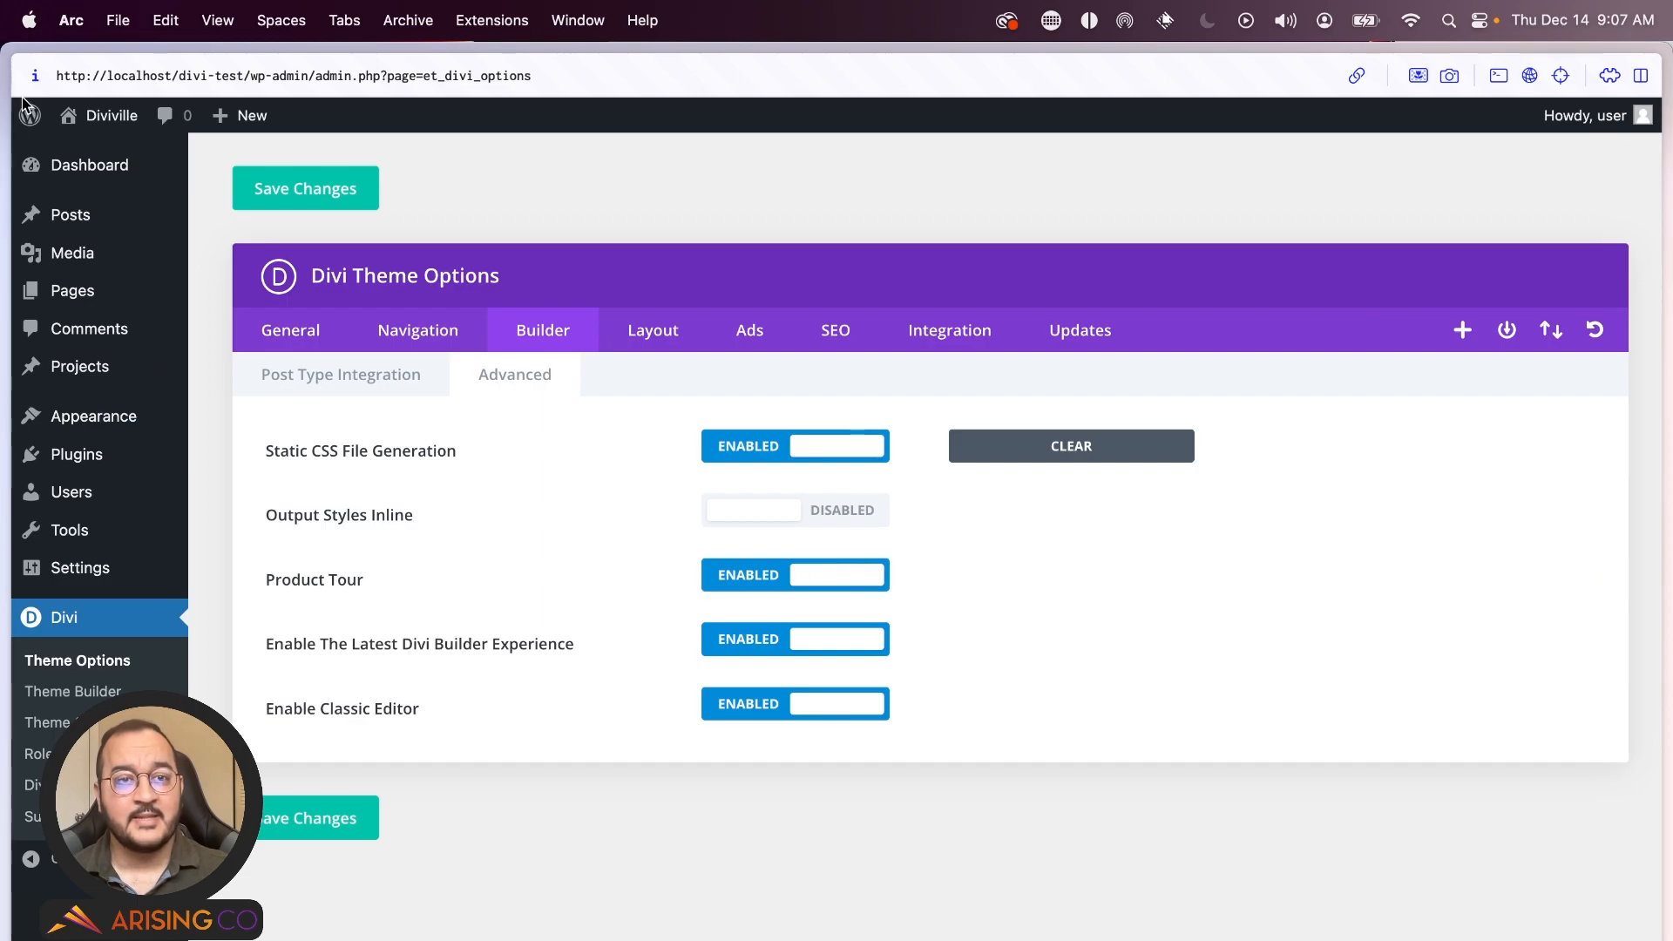
- Open the Contact page in the classic editor and examine its Divi Builder rows and modules
left_click(72, 290)
left_click(295, 408)
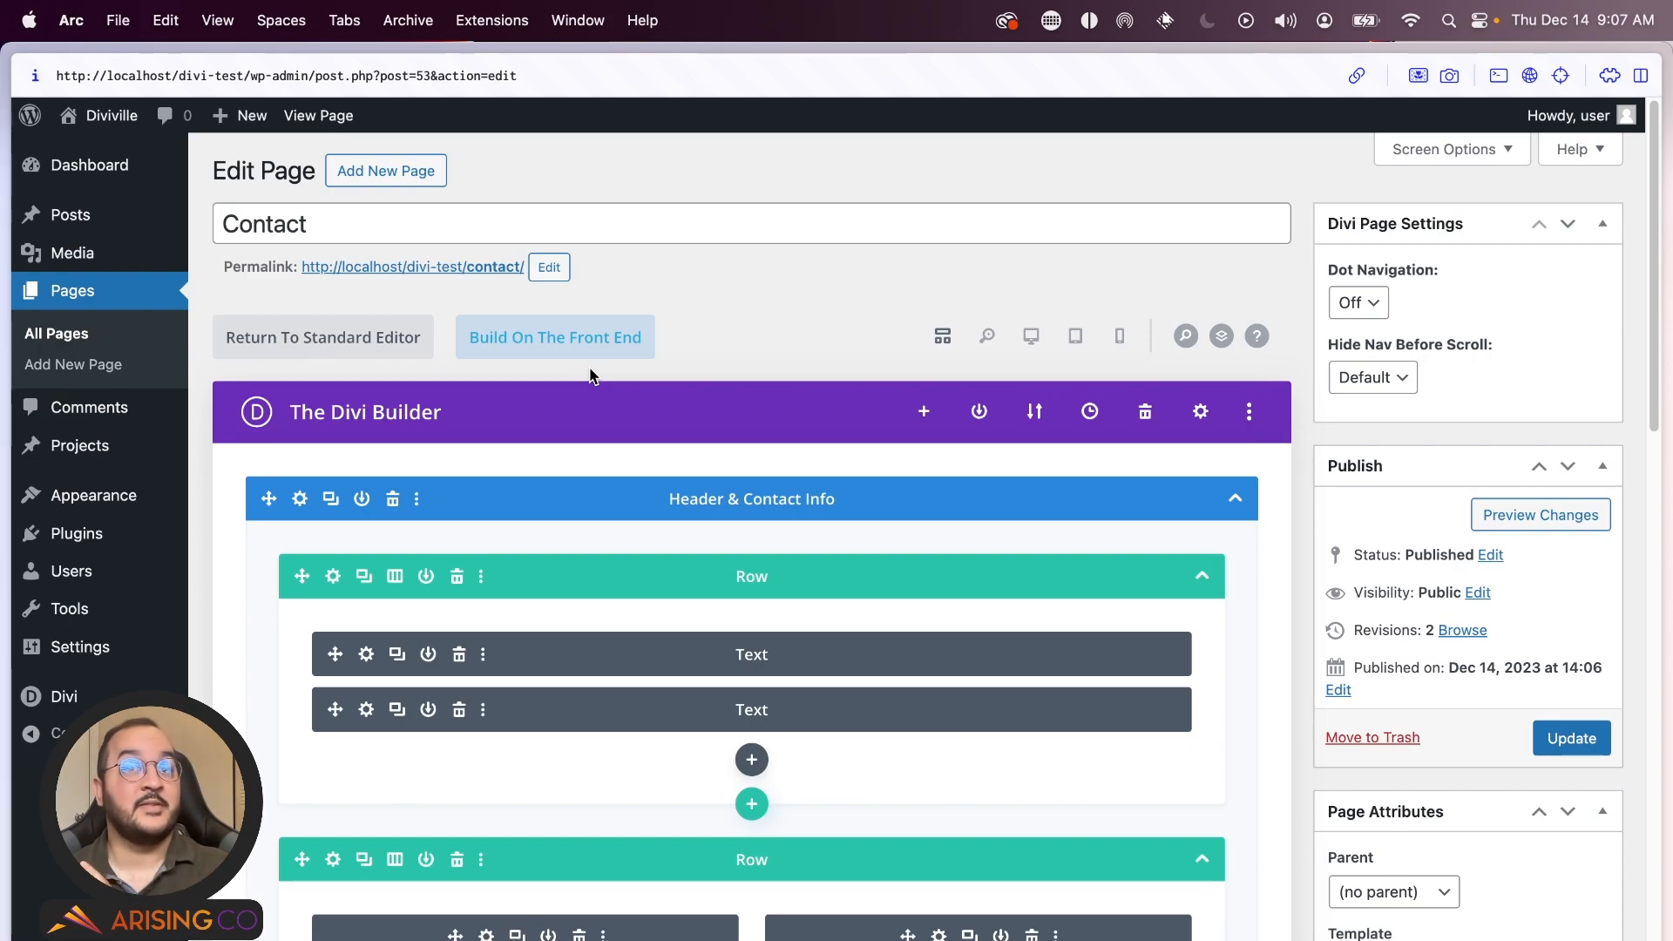
scroll(610, 401, "down", 15)
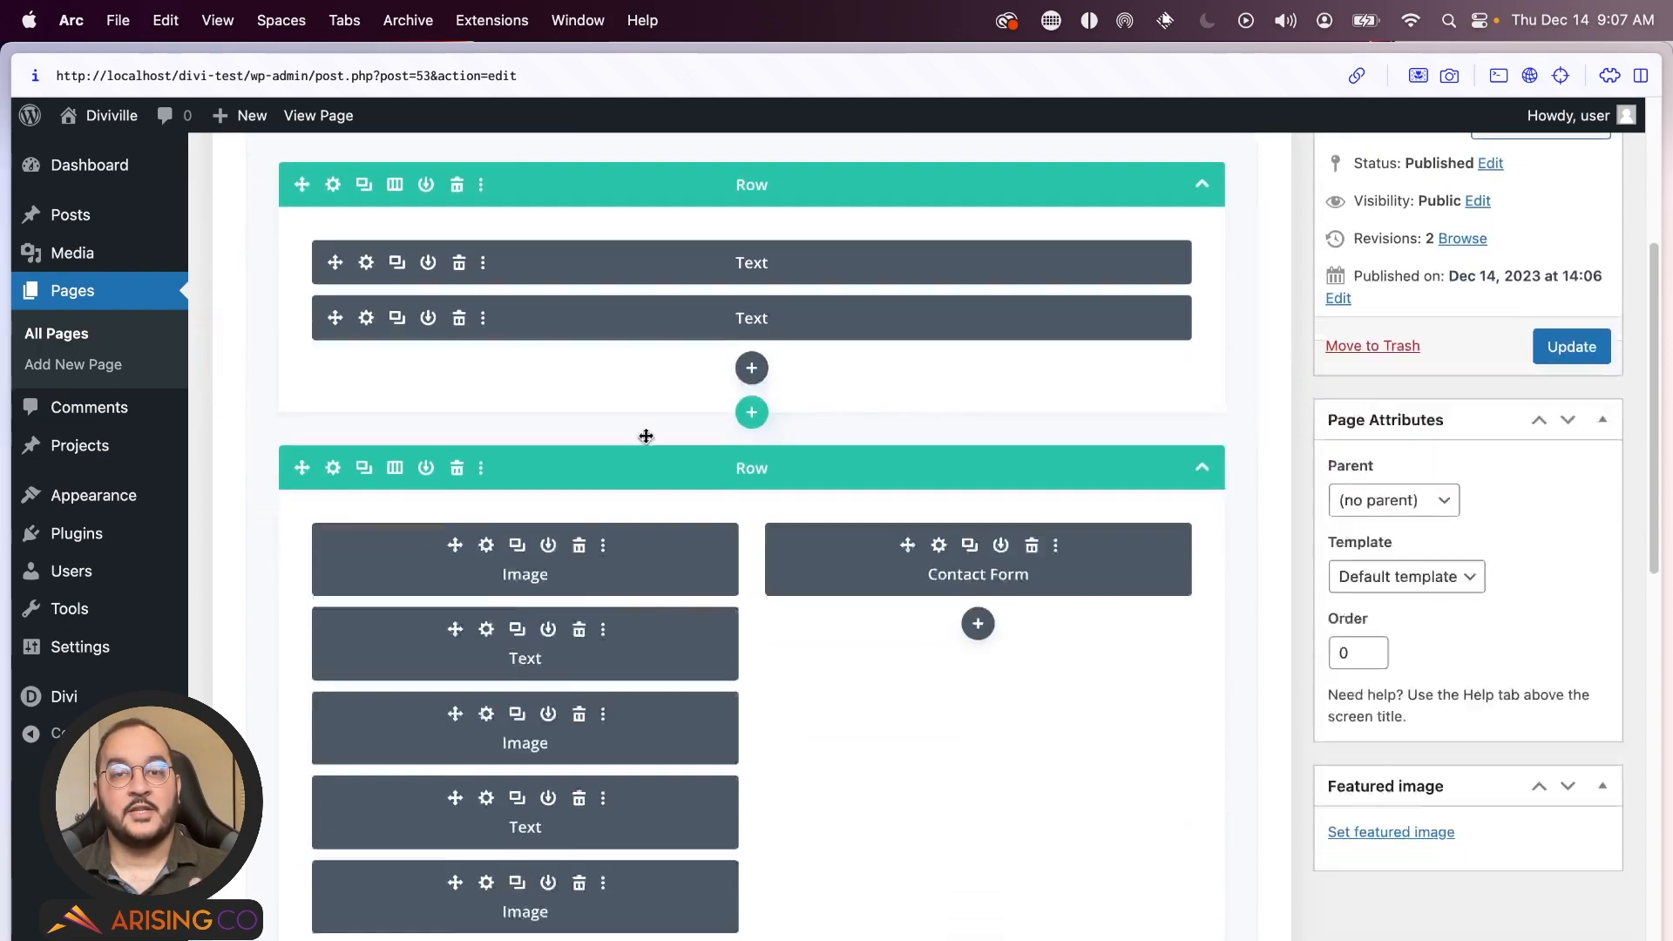
scroll(765, 562, "up", 15)
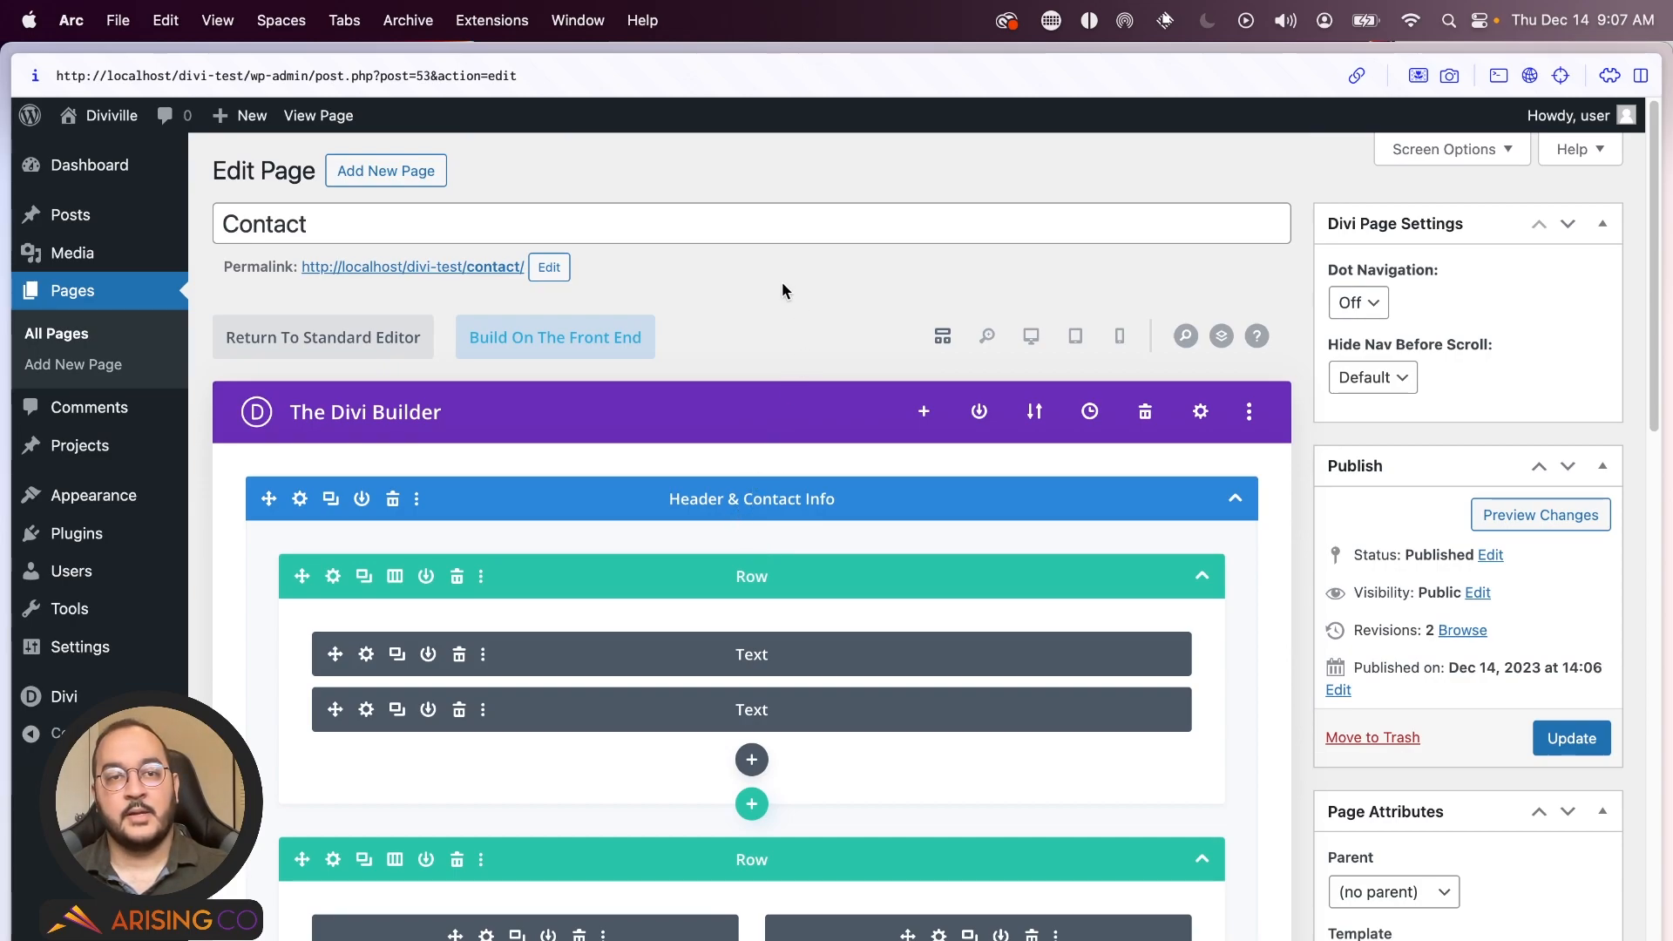
mouse_move(95, 122)
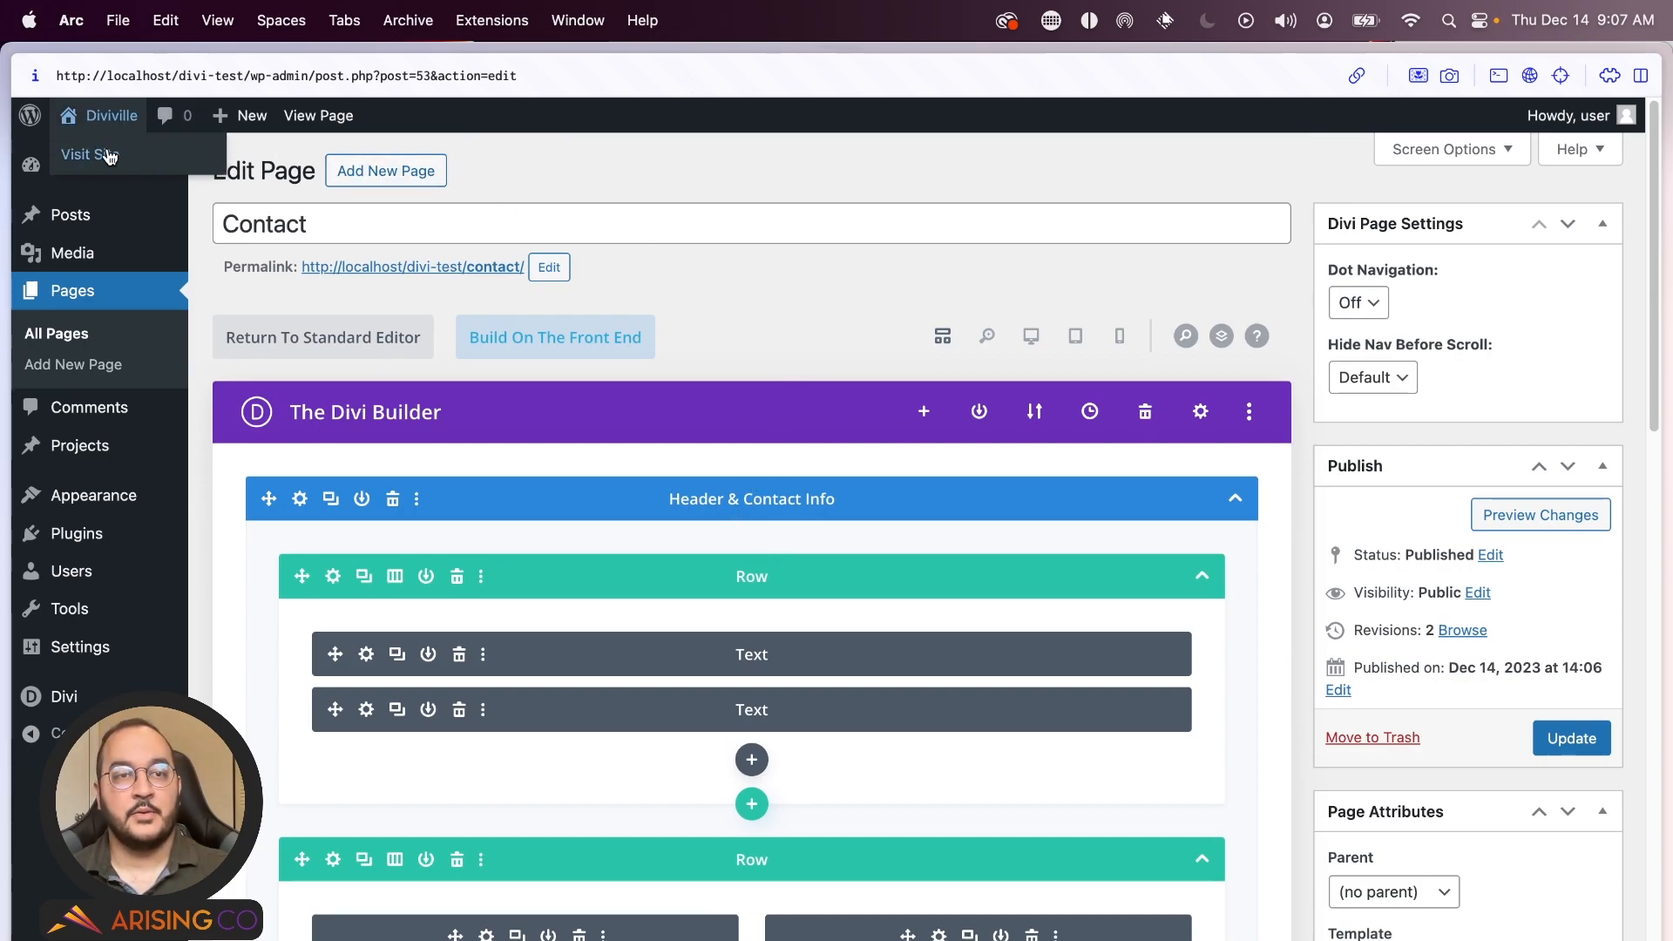
left_click(89, 154)
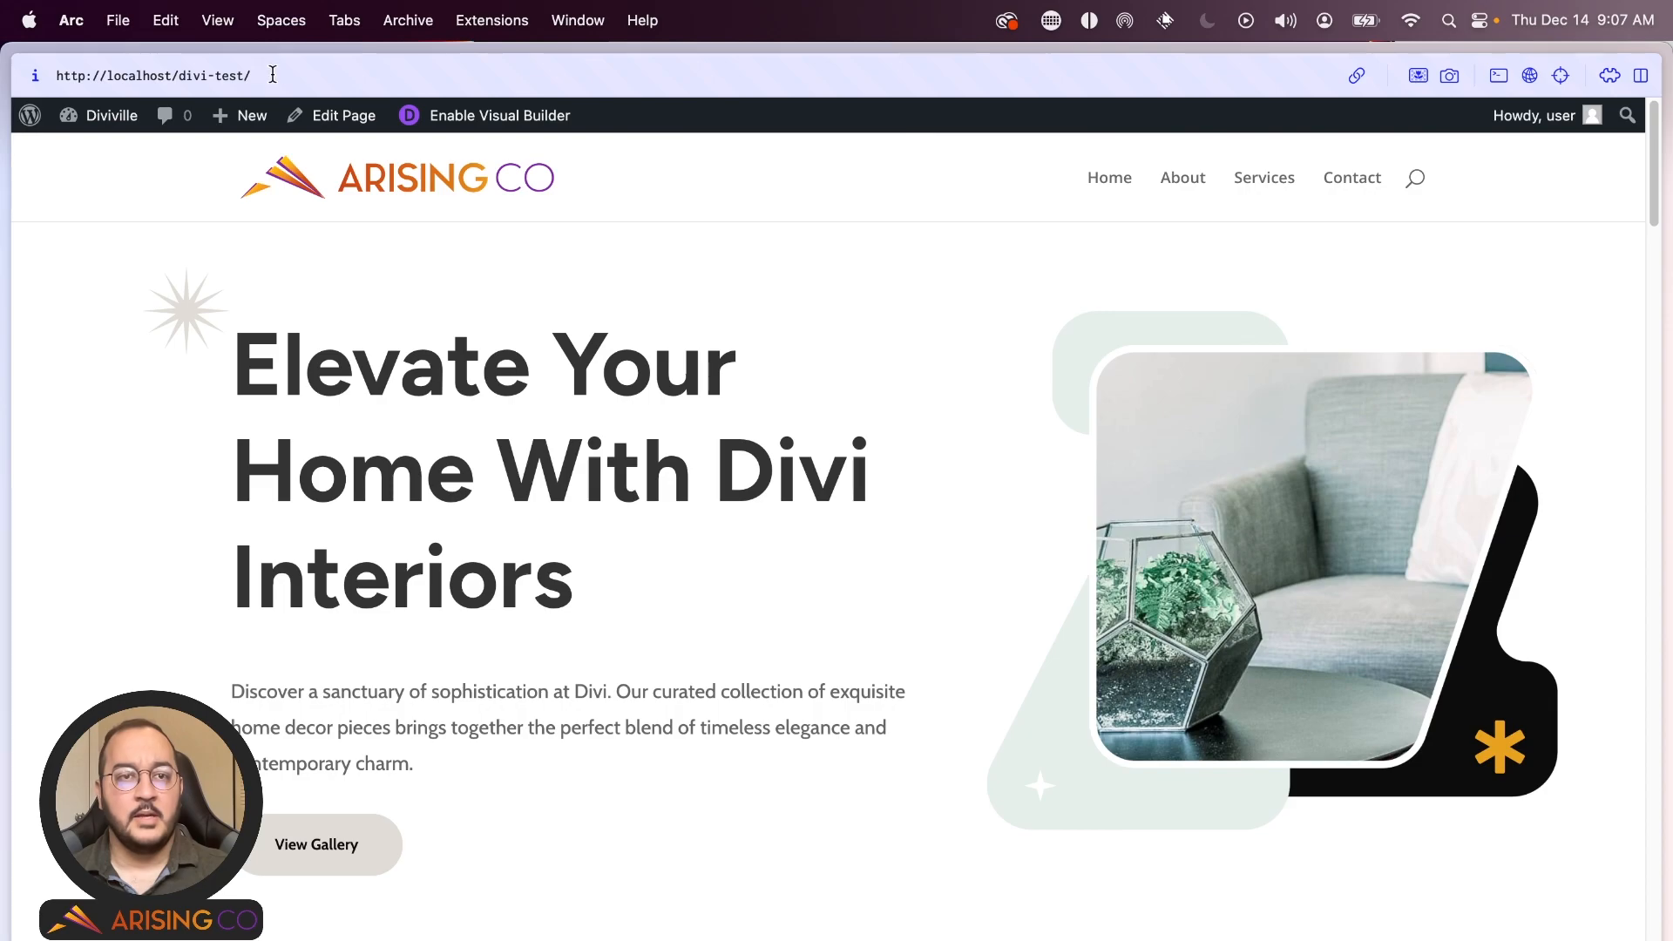
type("contact")
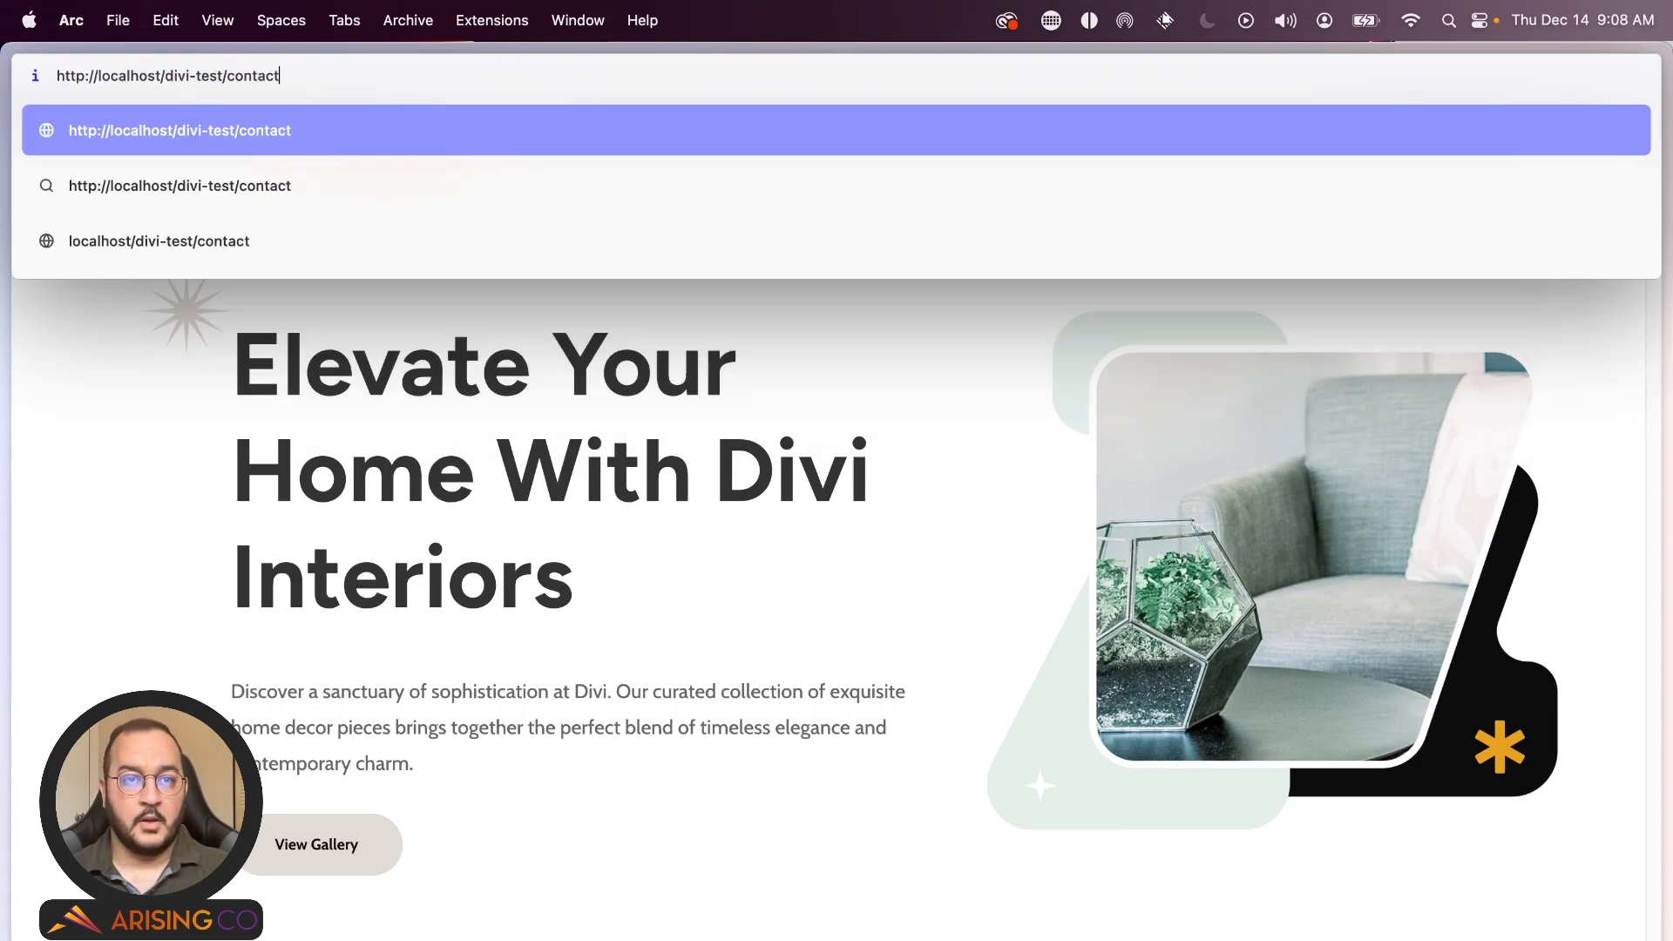
key("Return")
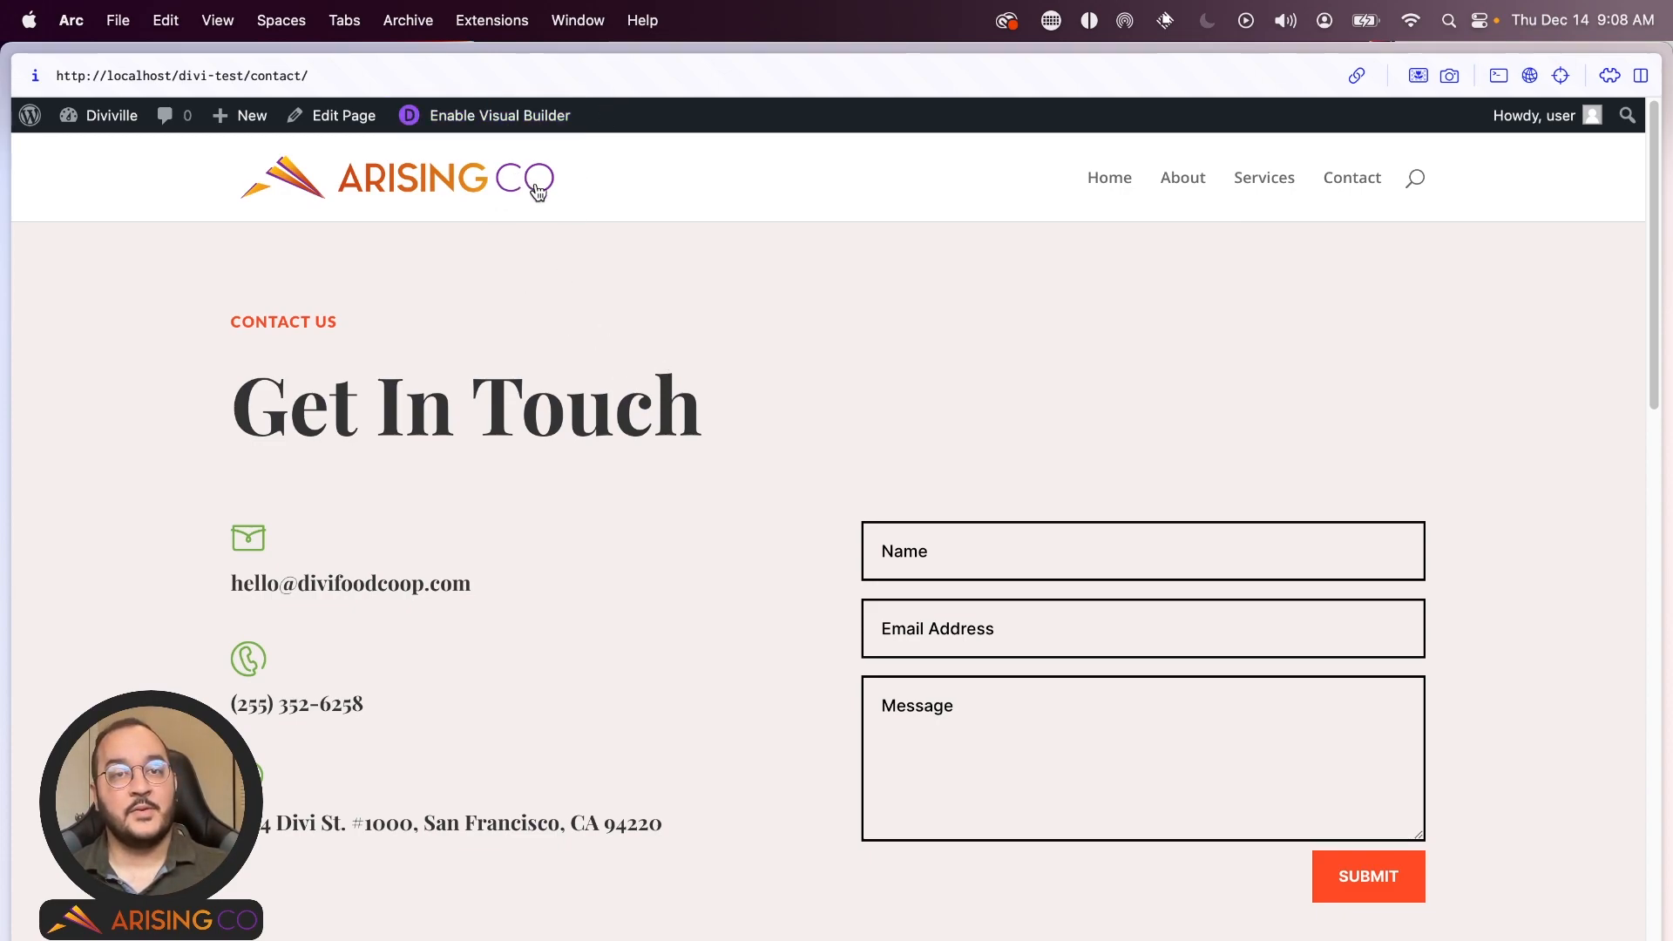
- View the Contact page in the Divi Visual Builder, look through its sections, and exit the builder
left_click(453, 123)
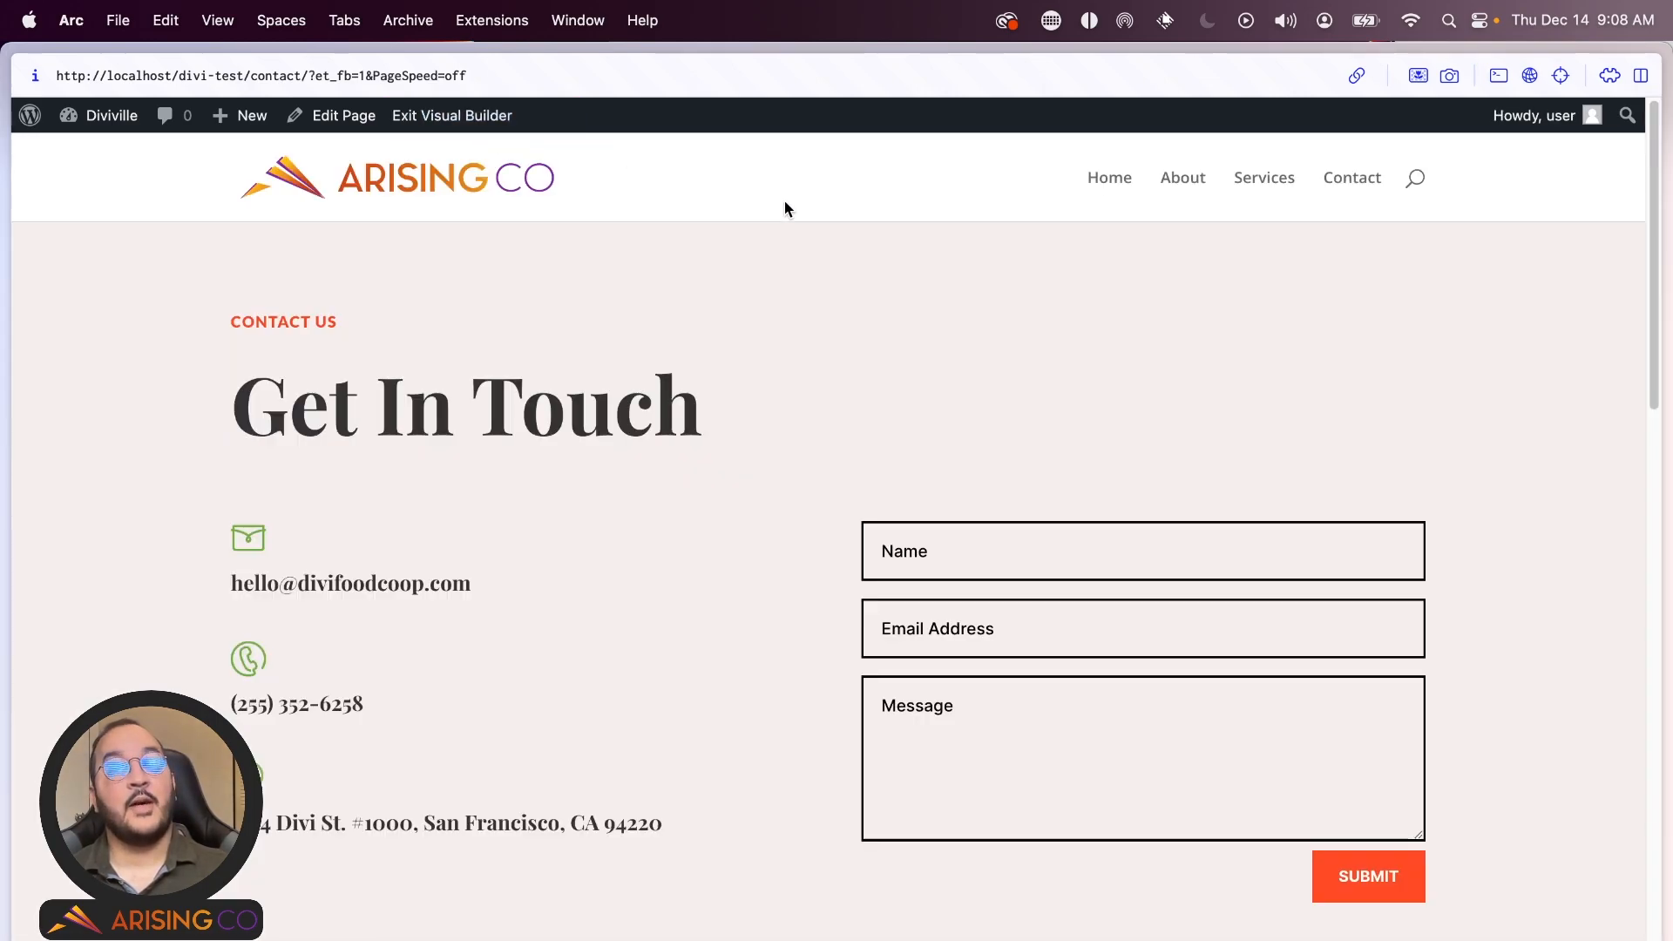
scroll(812, 488, "down", 15)
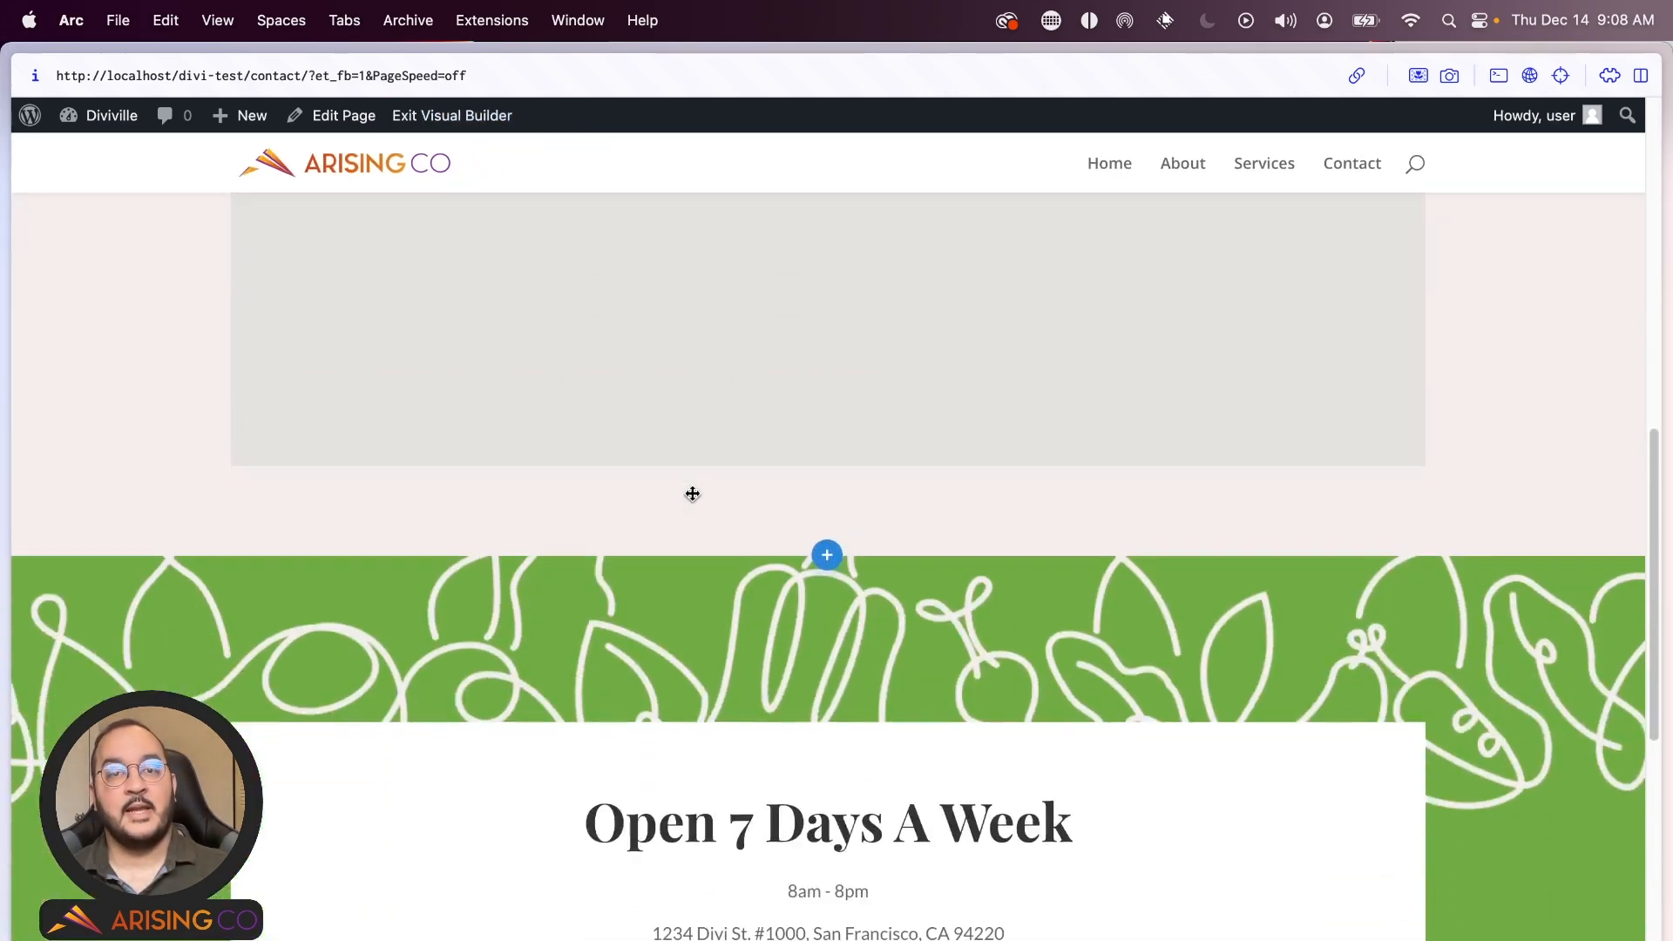
scroll(705, 500, "up", 20)
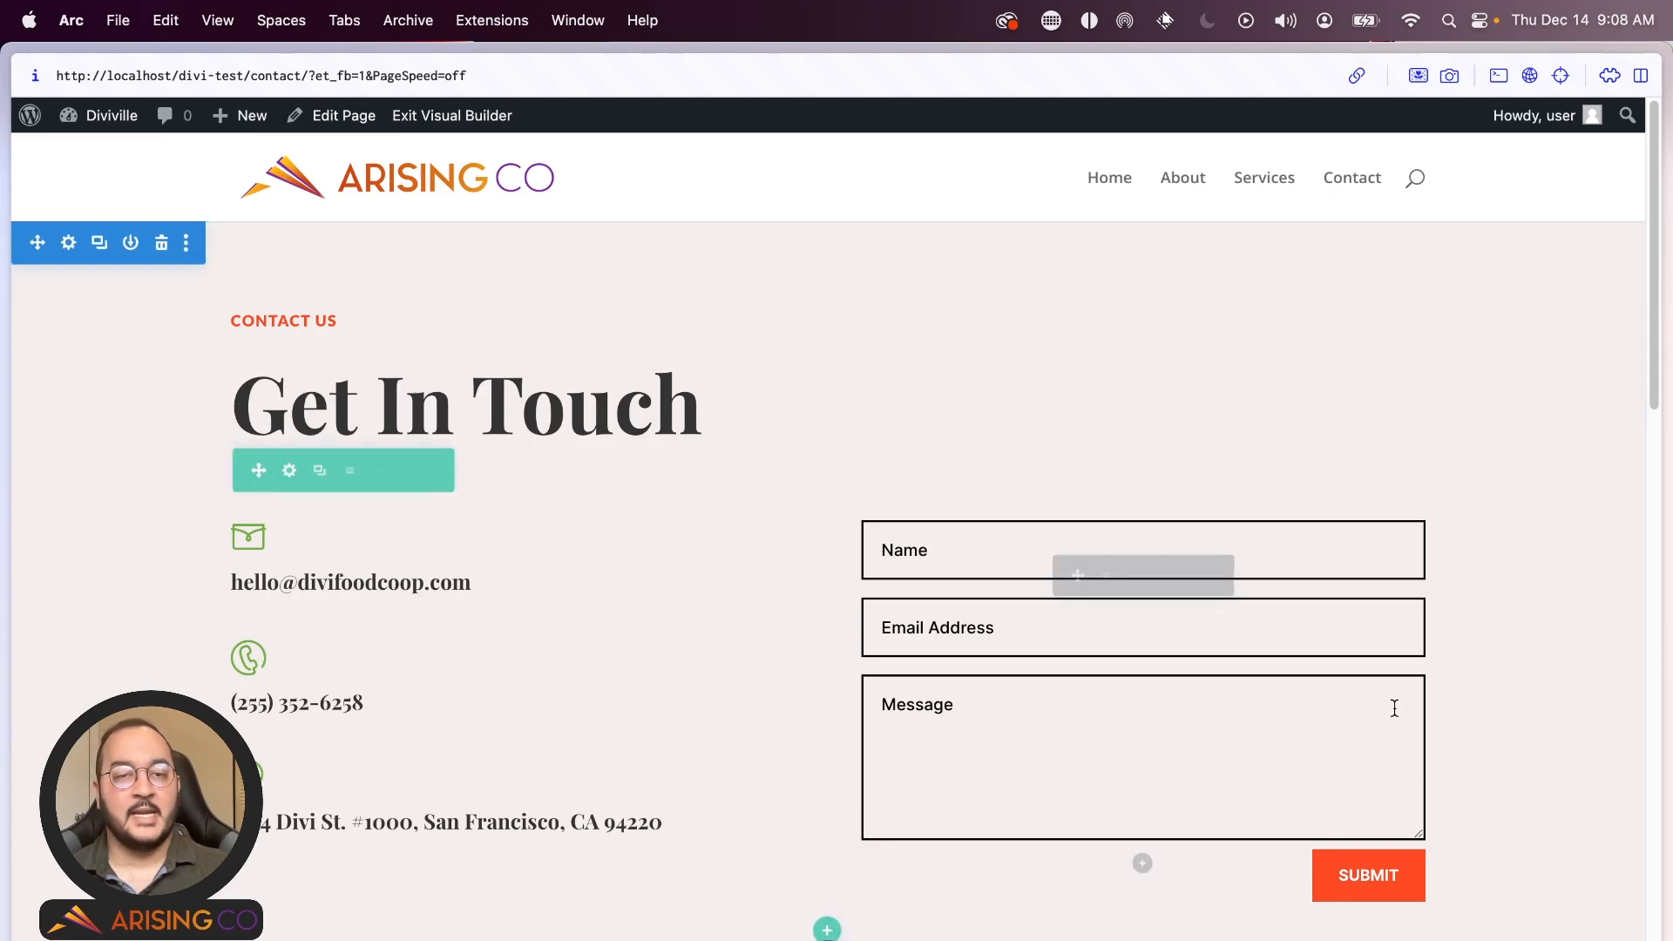
left_click(501, 130)
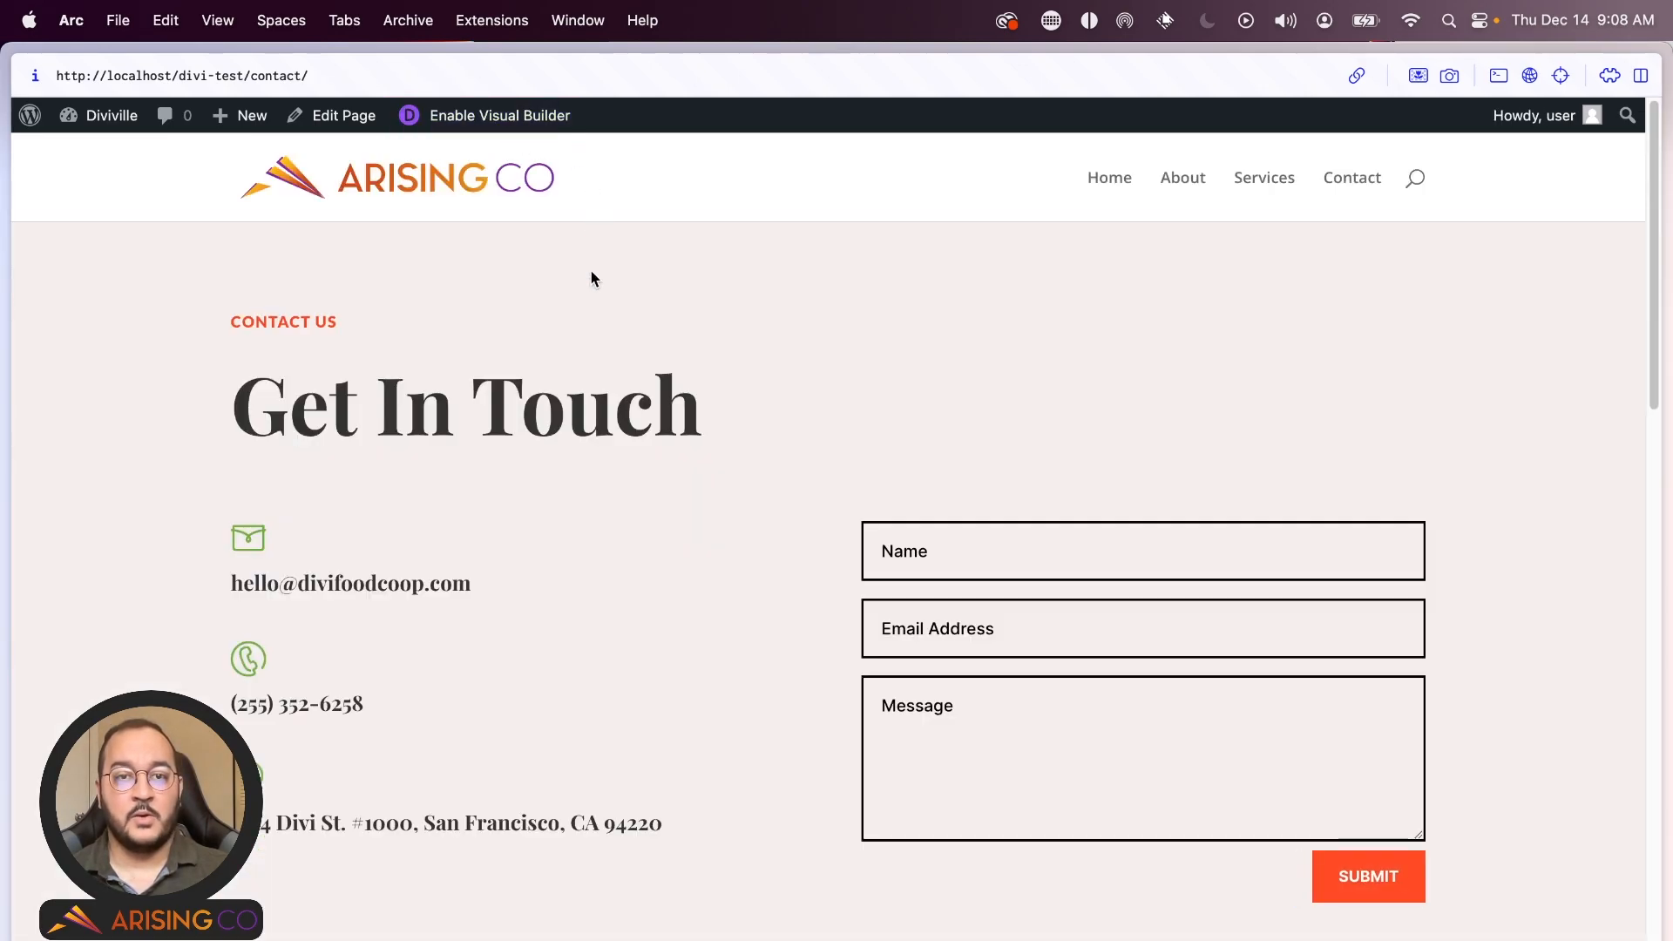
- Look through the dashboard's post list, the Divi Theme Options and the Divi Theme Builder
left_click(106, 127)
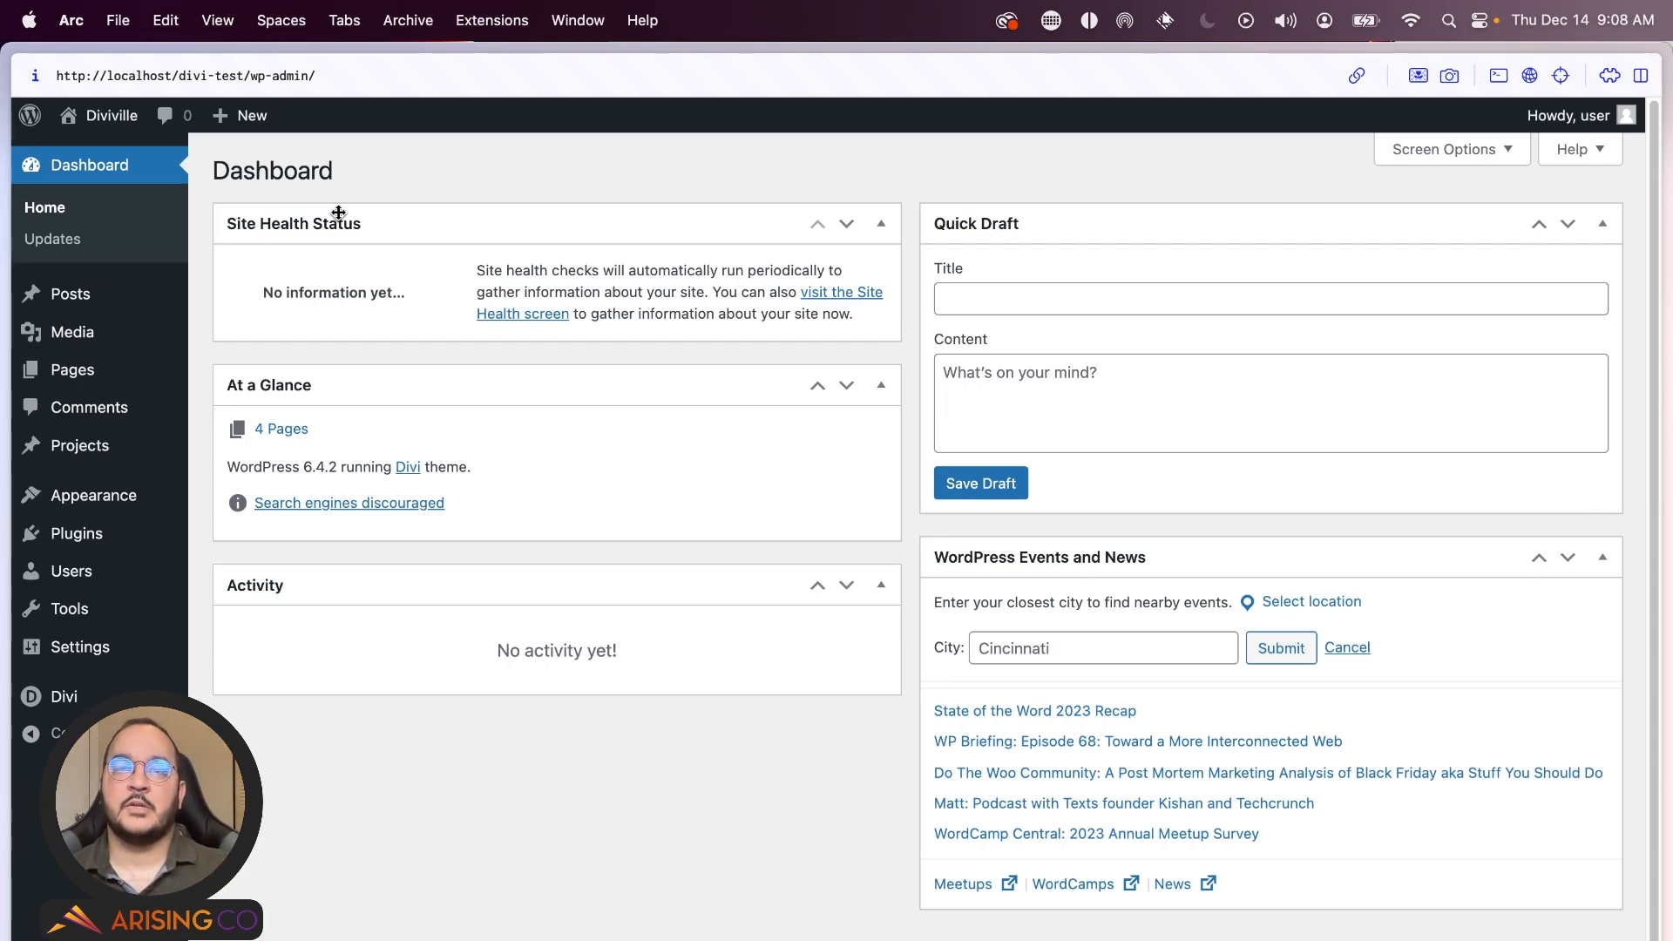
left_click(155, 298)
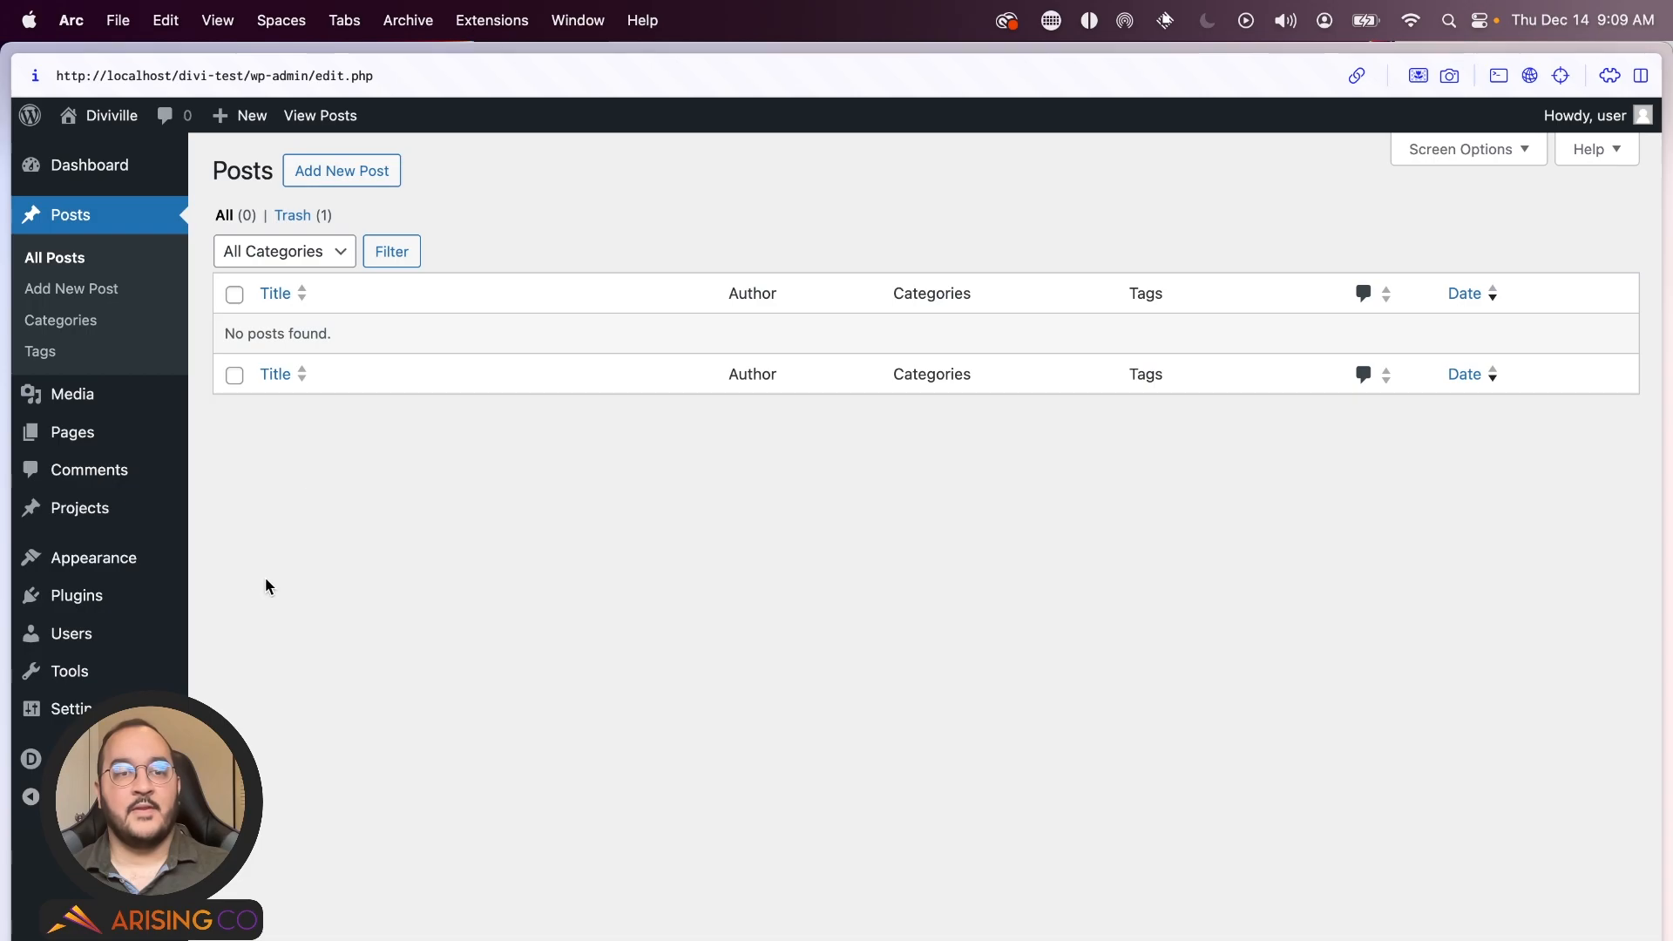
mouse_move(39, 758)
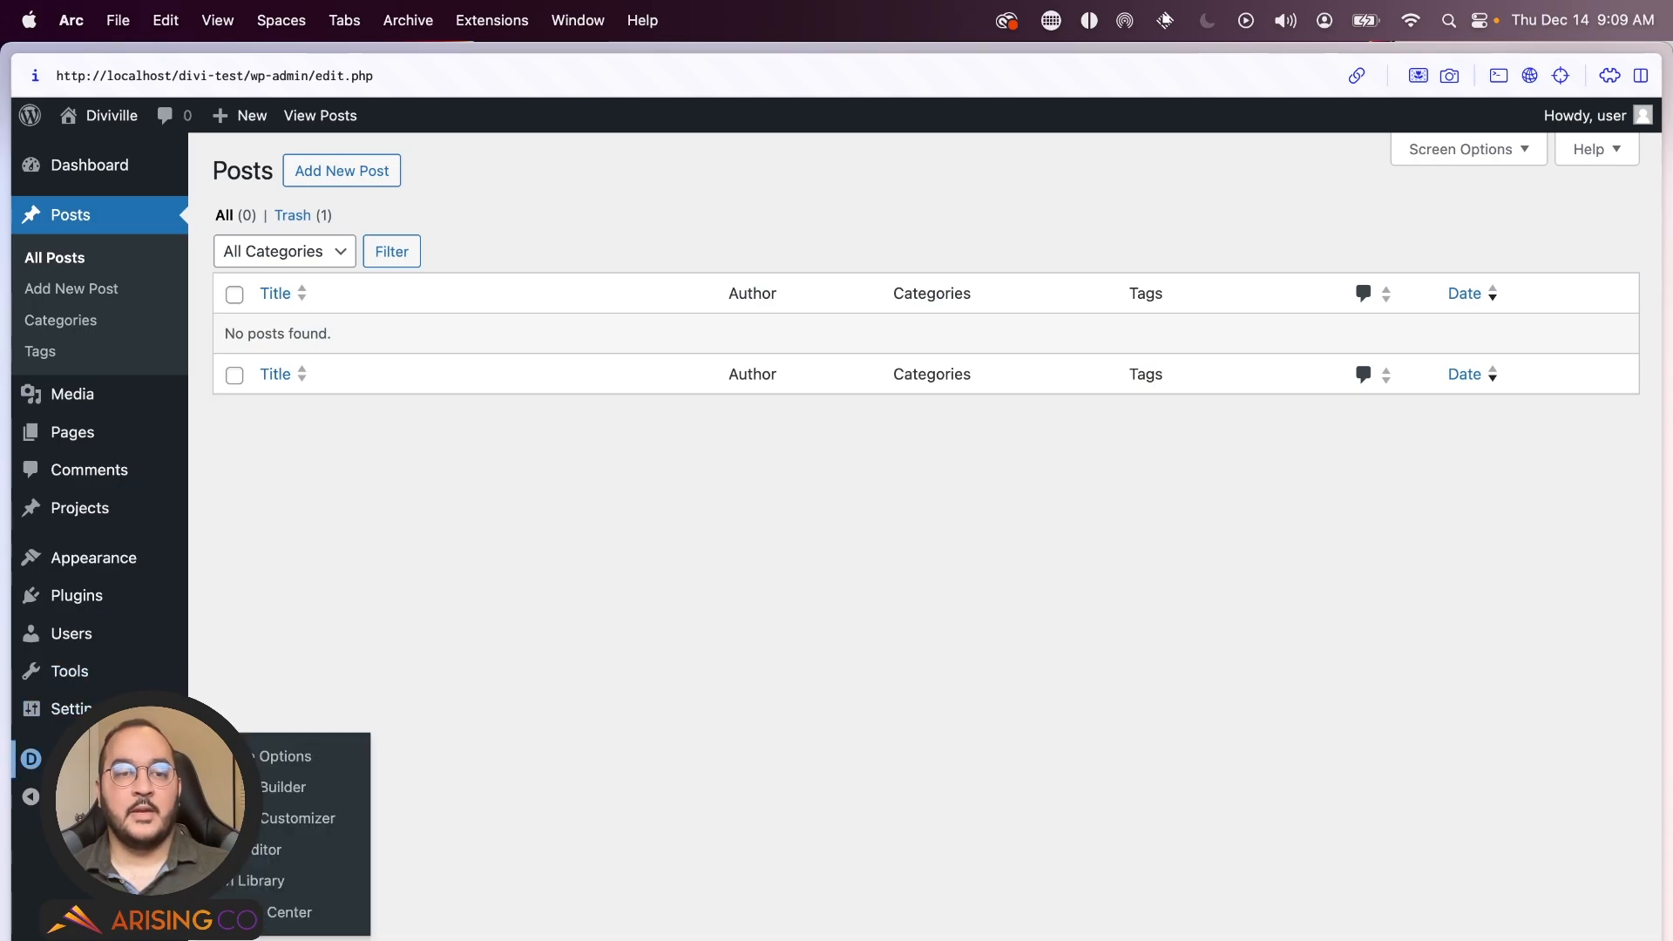
left_click(88, 759)
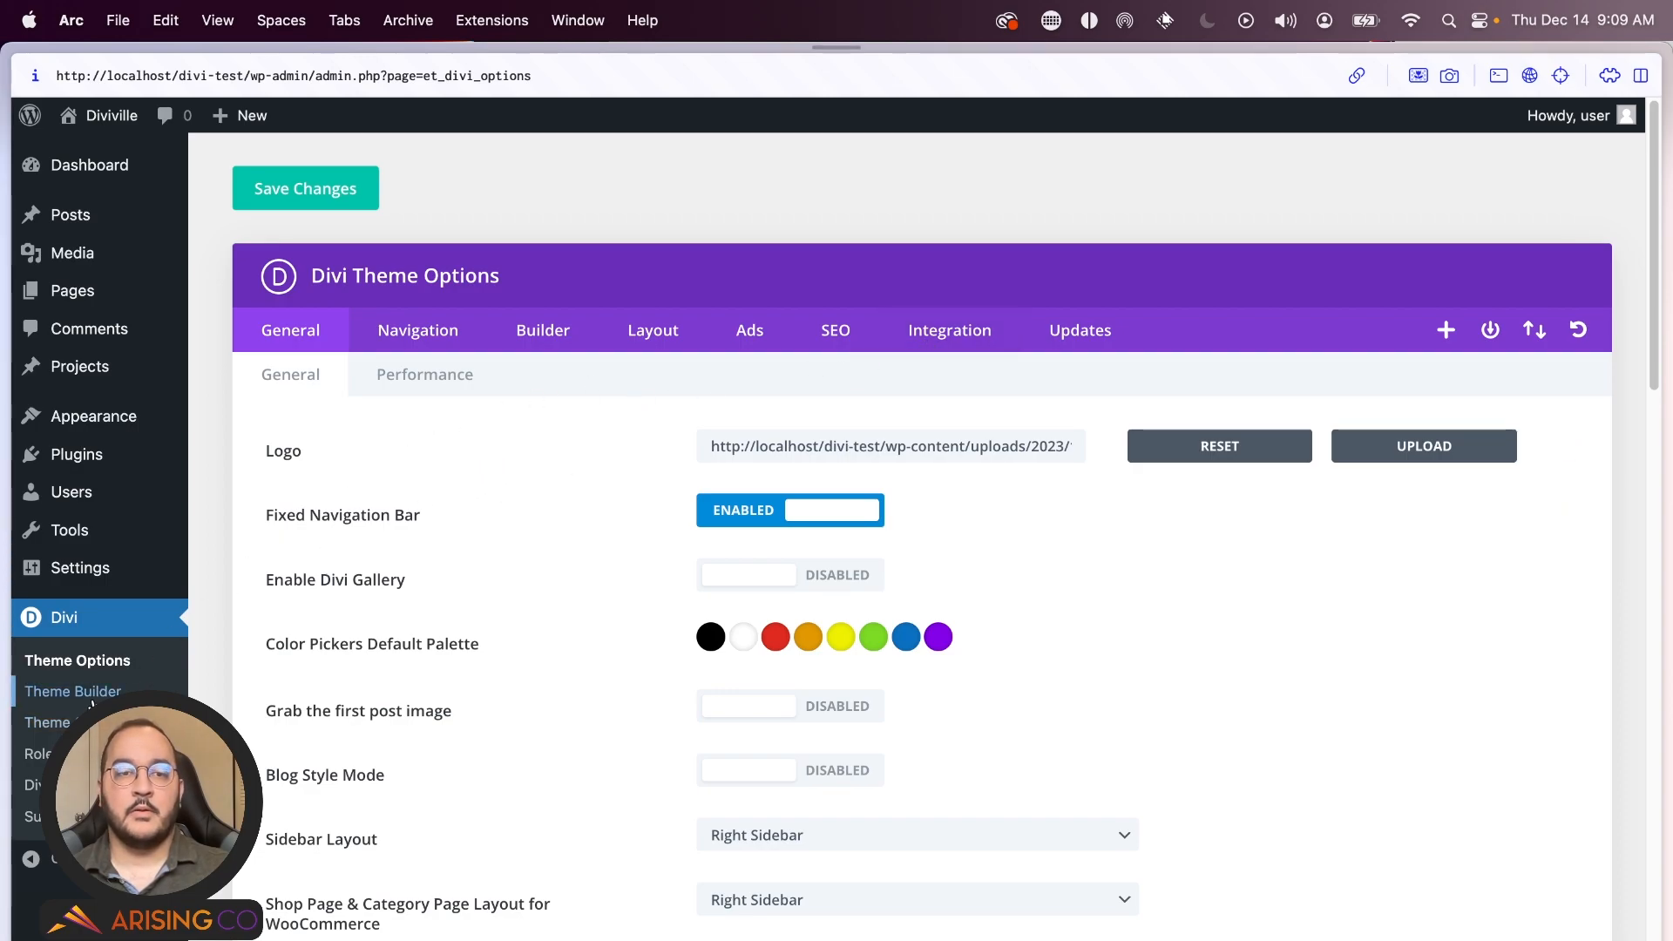
left_click(92, 698)
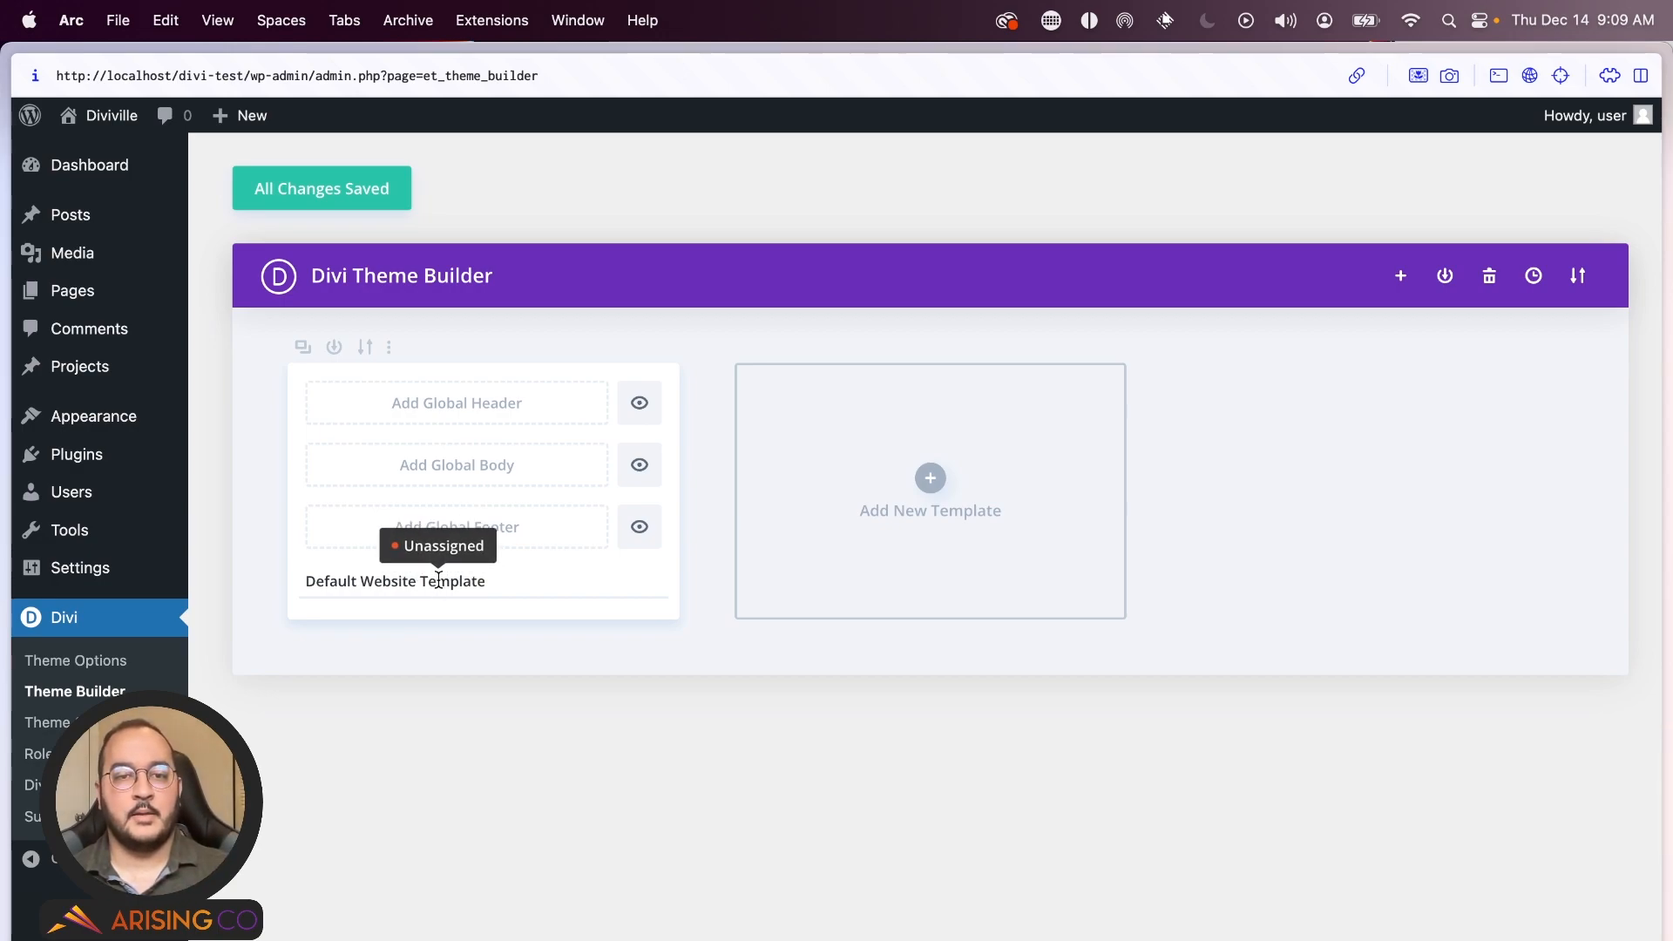
- Open a new post in the classic editor and examine its content area and settings
left_click(105, 228)
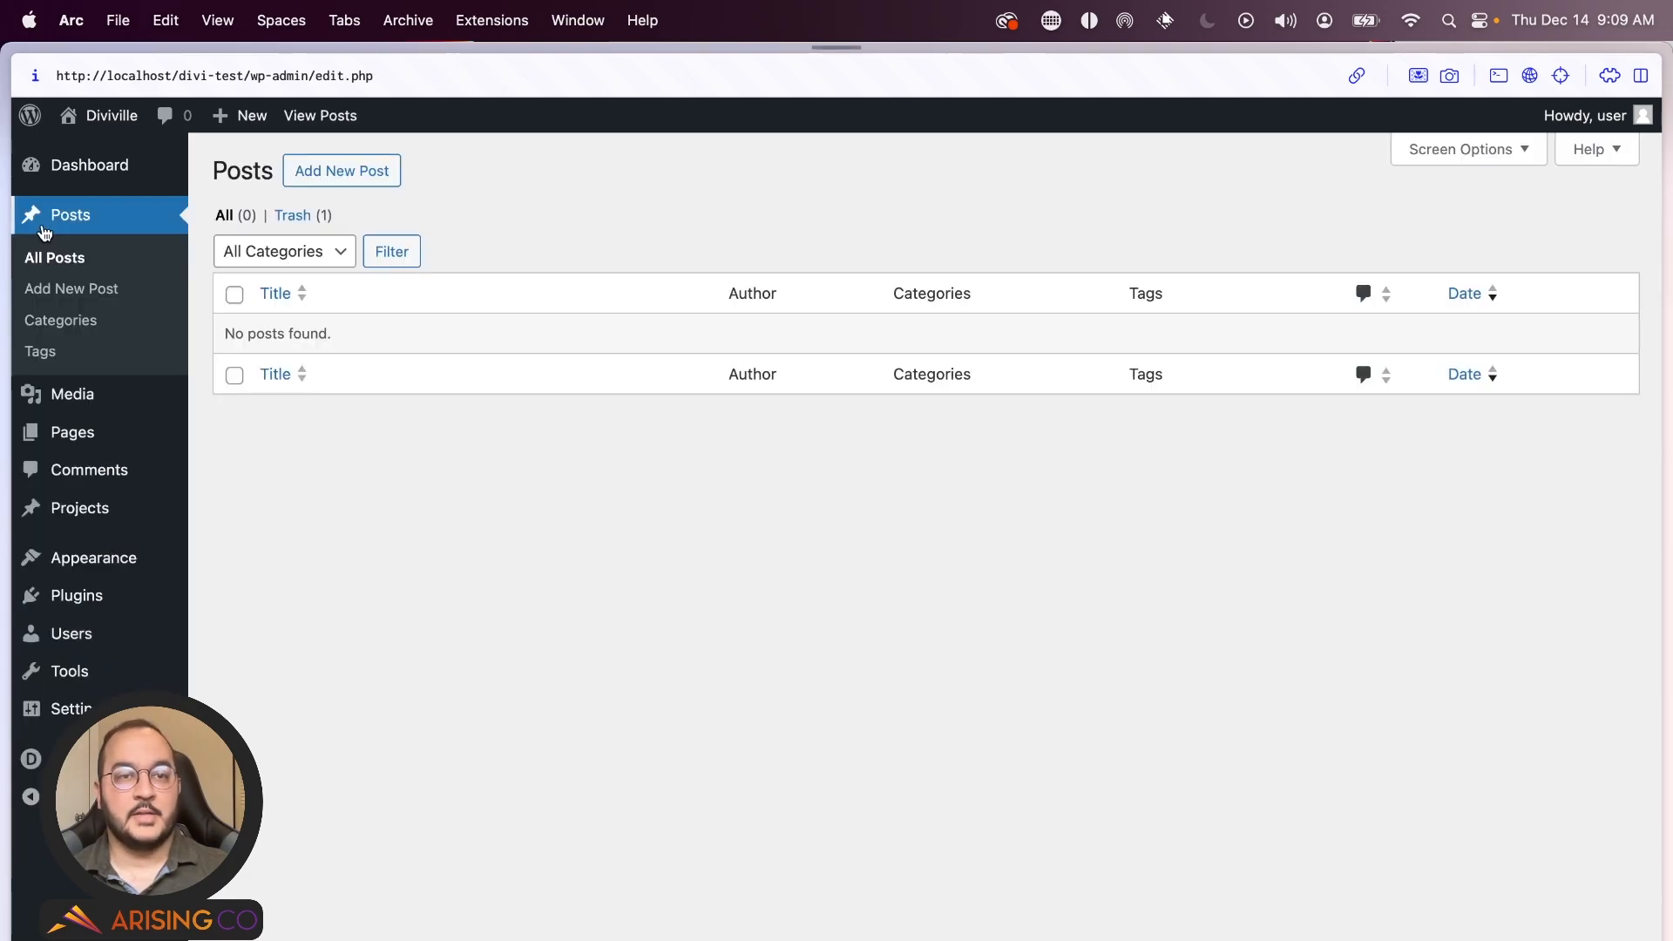
left_click(364, 176)
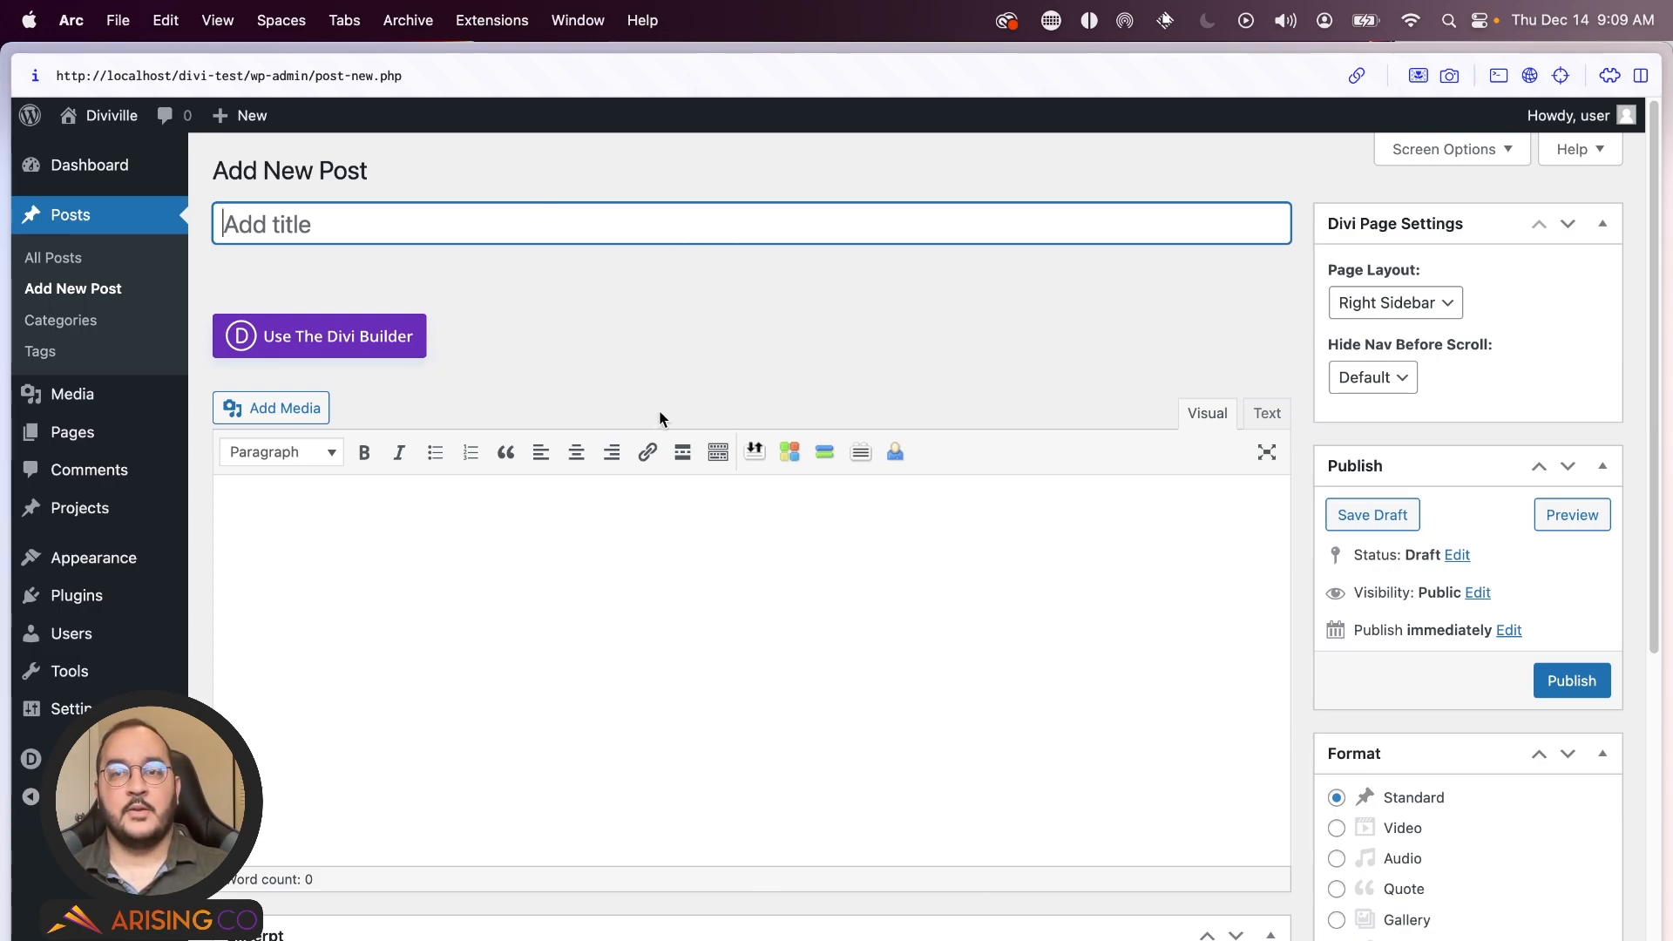
scroll(1058, 461, "down", 5)
scroll(1058, 461, "down", 4)
scroll(994, 516, "up", 10)
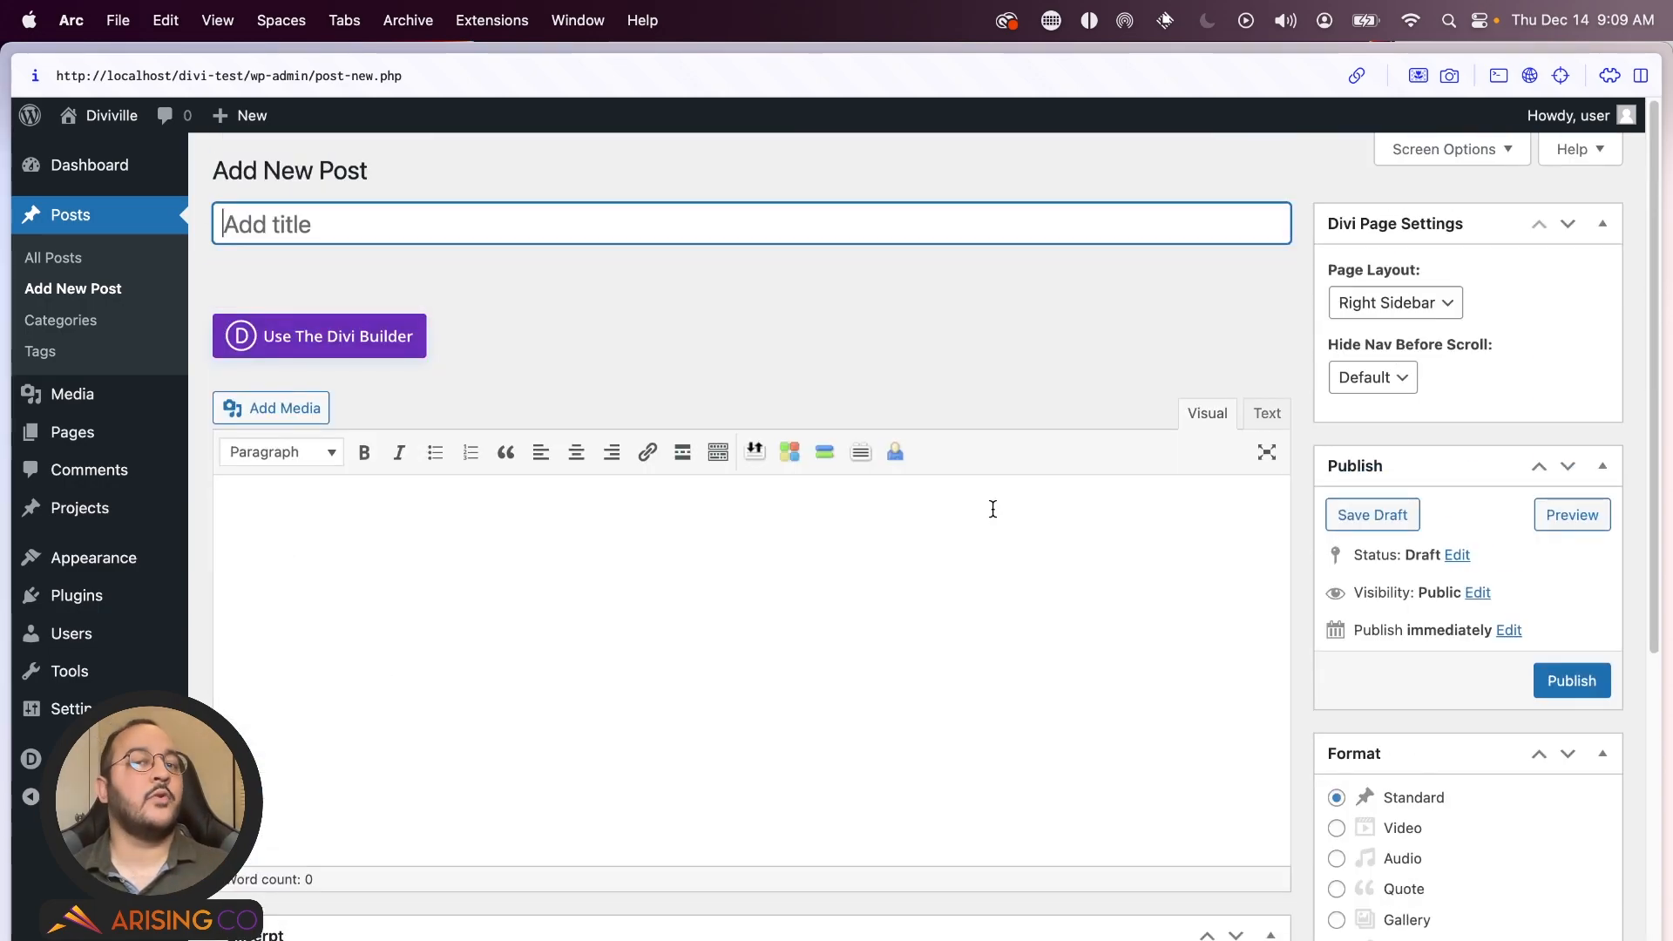
- Disable the Enable Classic Editor option in the advanced Builder settings of Divi Theme Options and save the changes
mouse_move(30, 759)
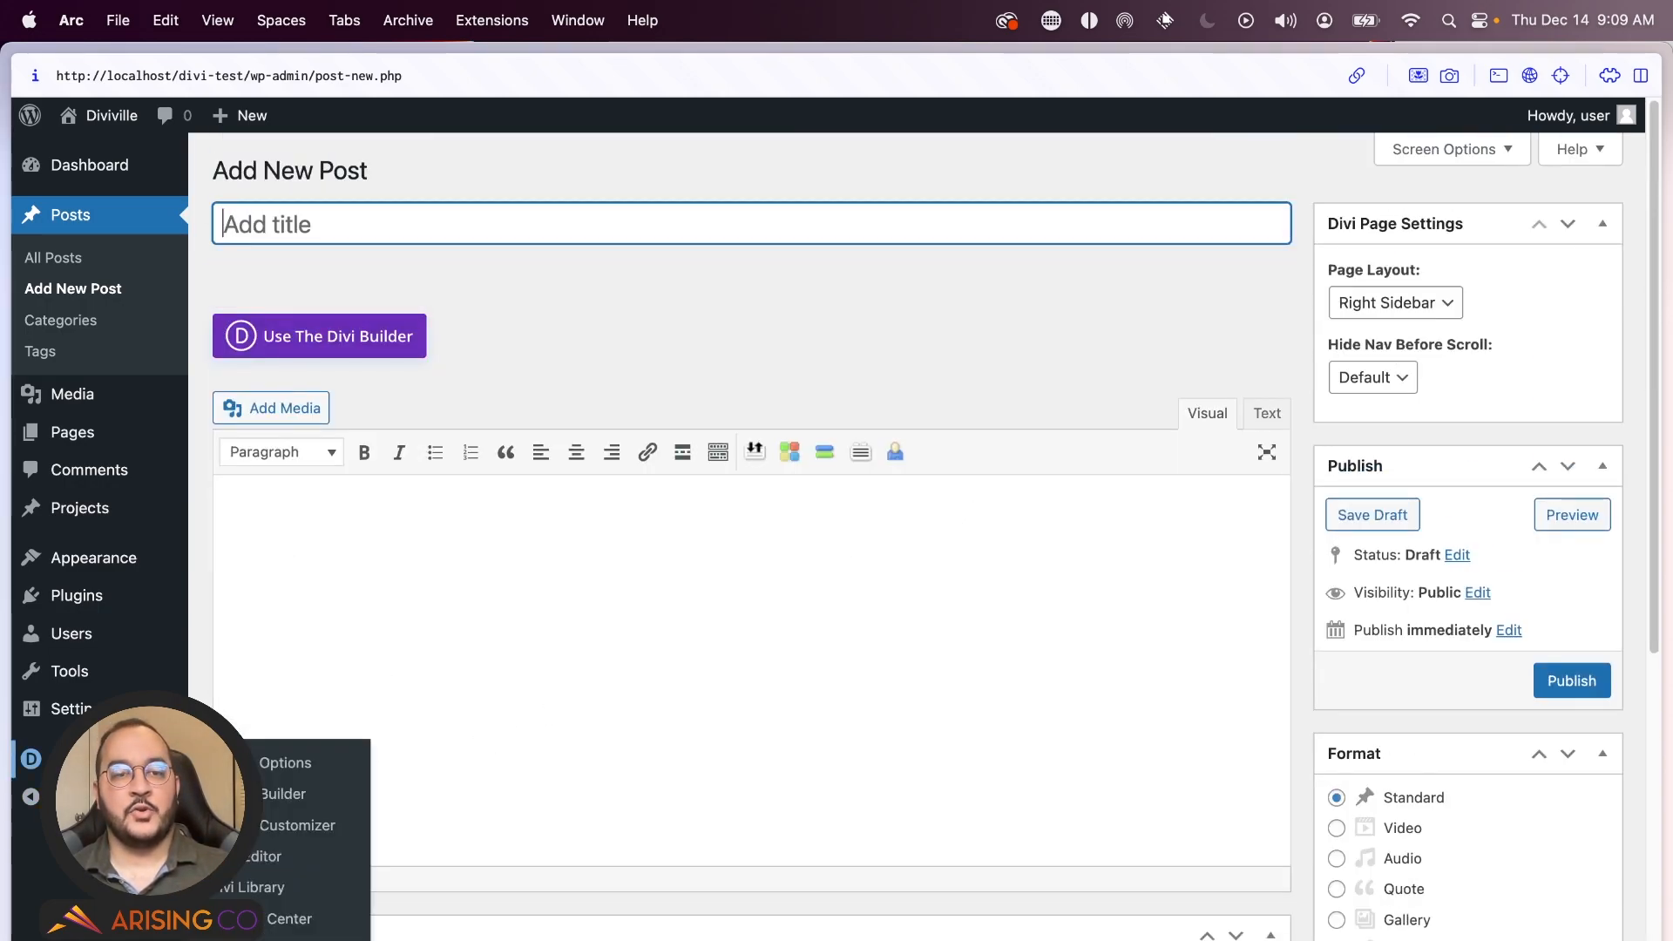
left_click(269, 765)
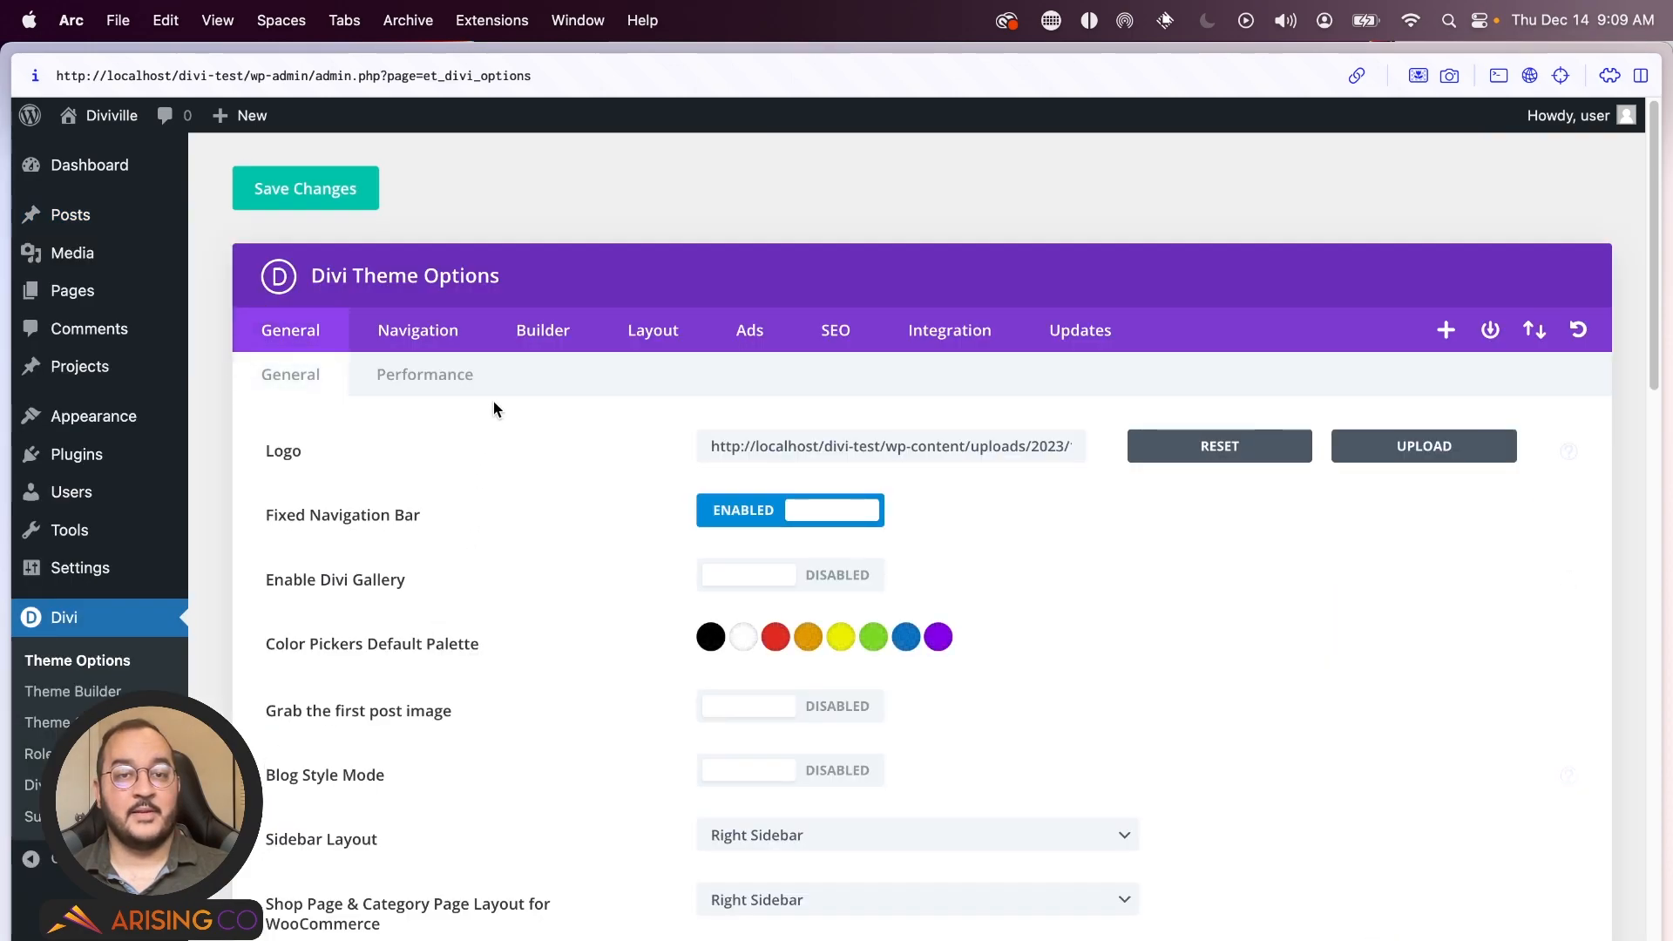
left_click(546, 345)
left_click(553, 391)
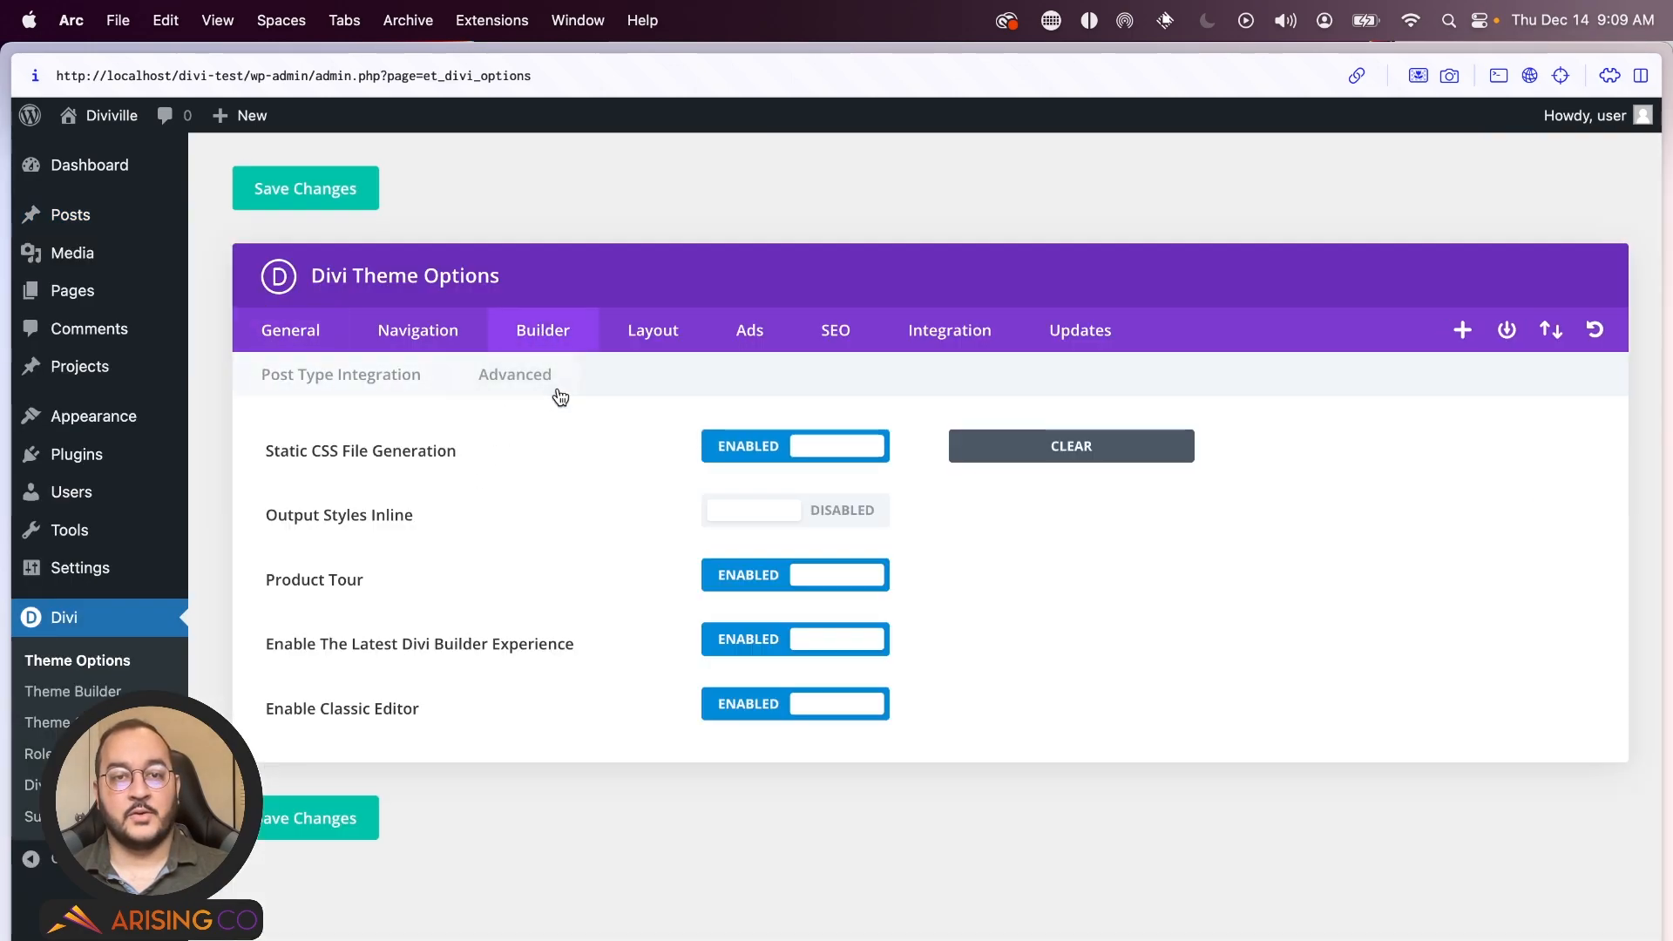
left_click(747, 713)
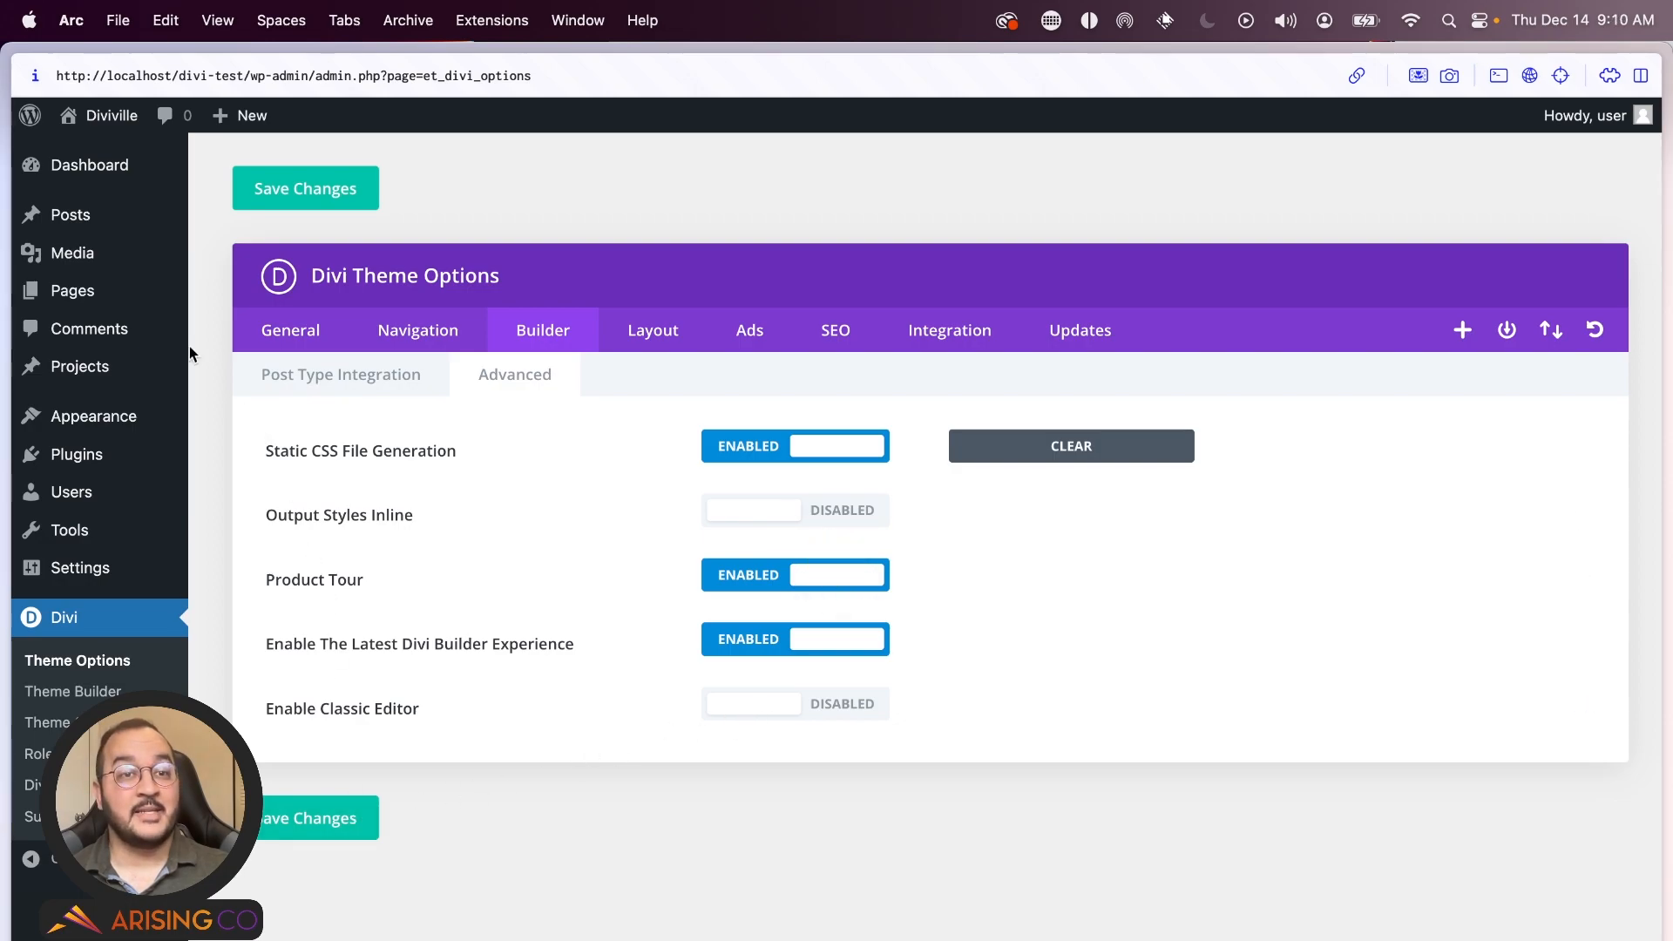
- Start a new post from the post list and choose the default block editor for it
left_click(107, 224)
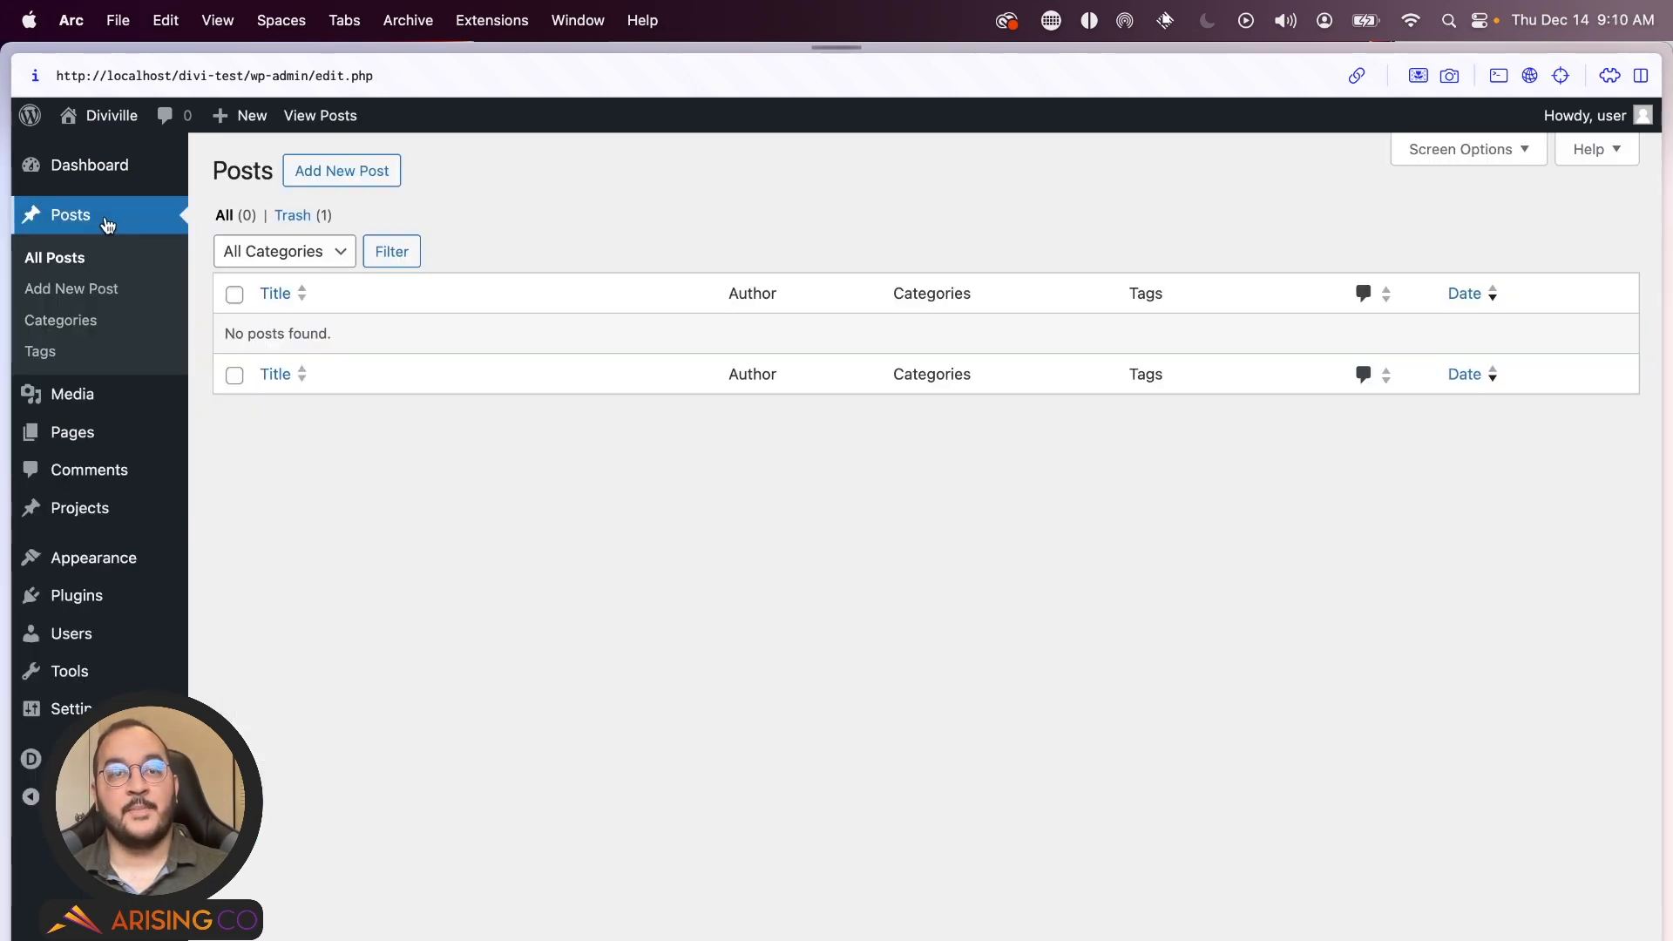
left_click(365, 188)
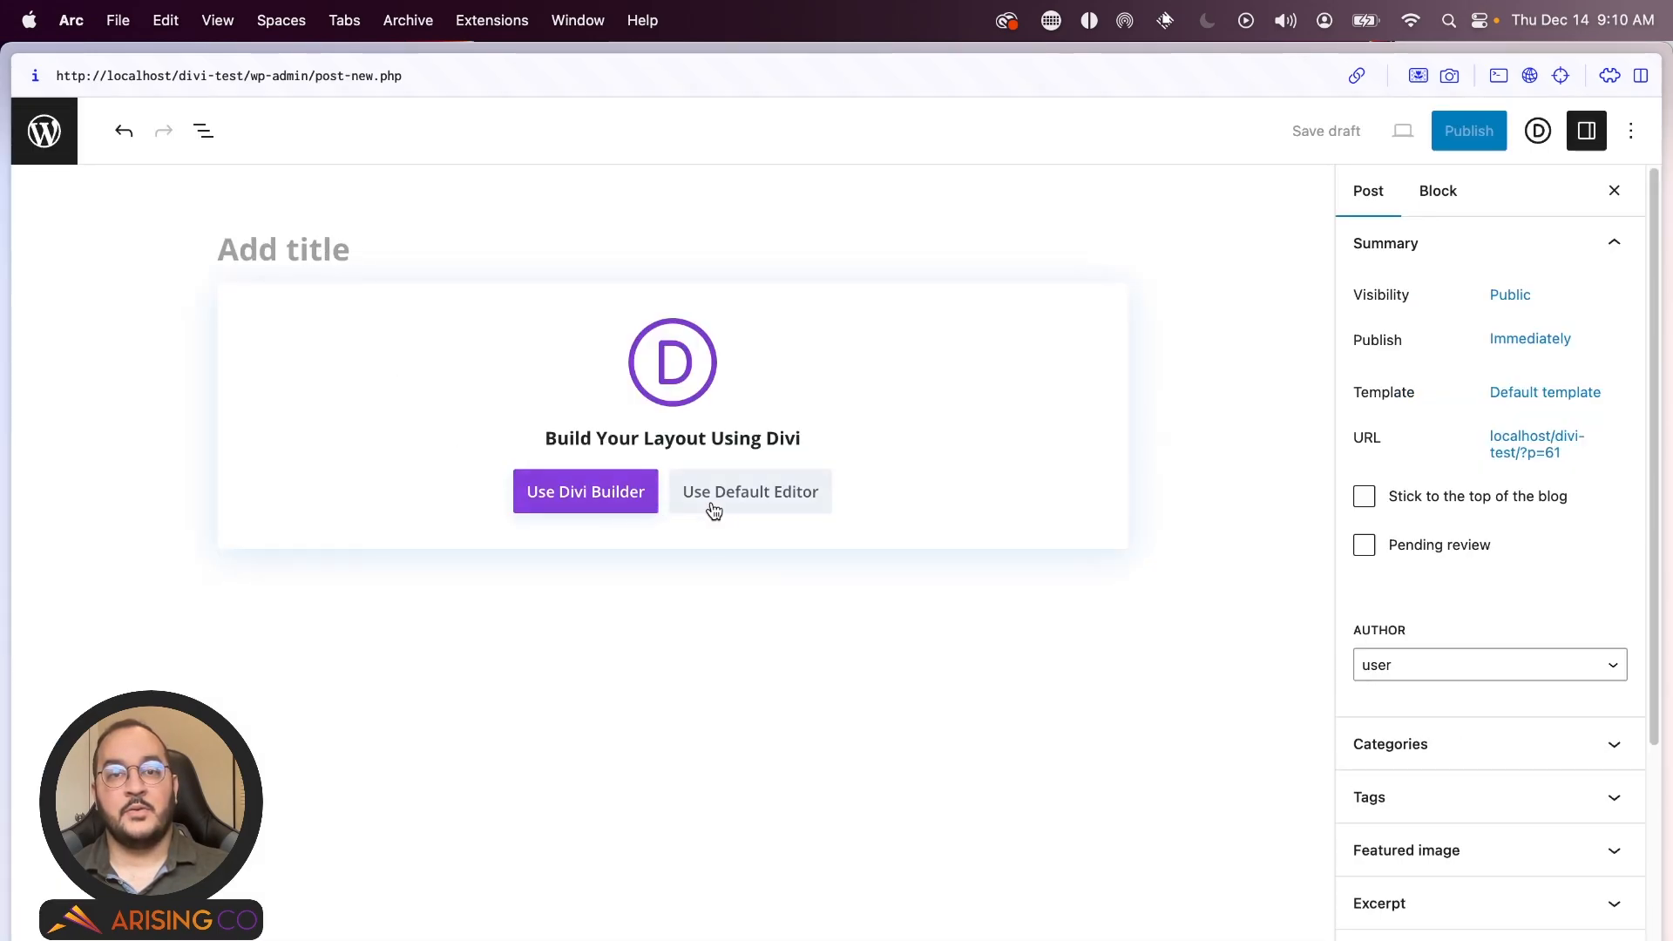
left_click(789, 492)
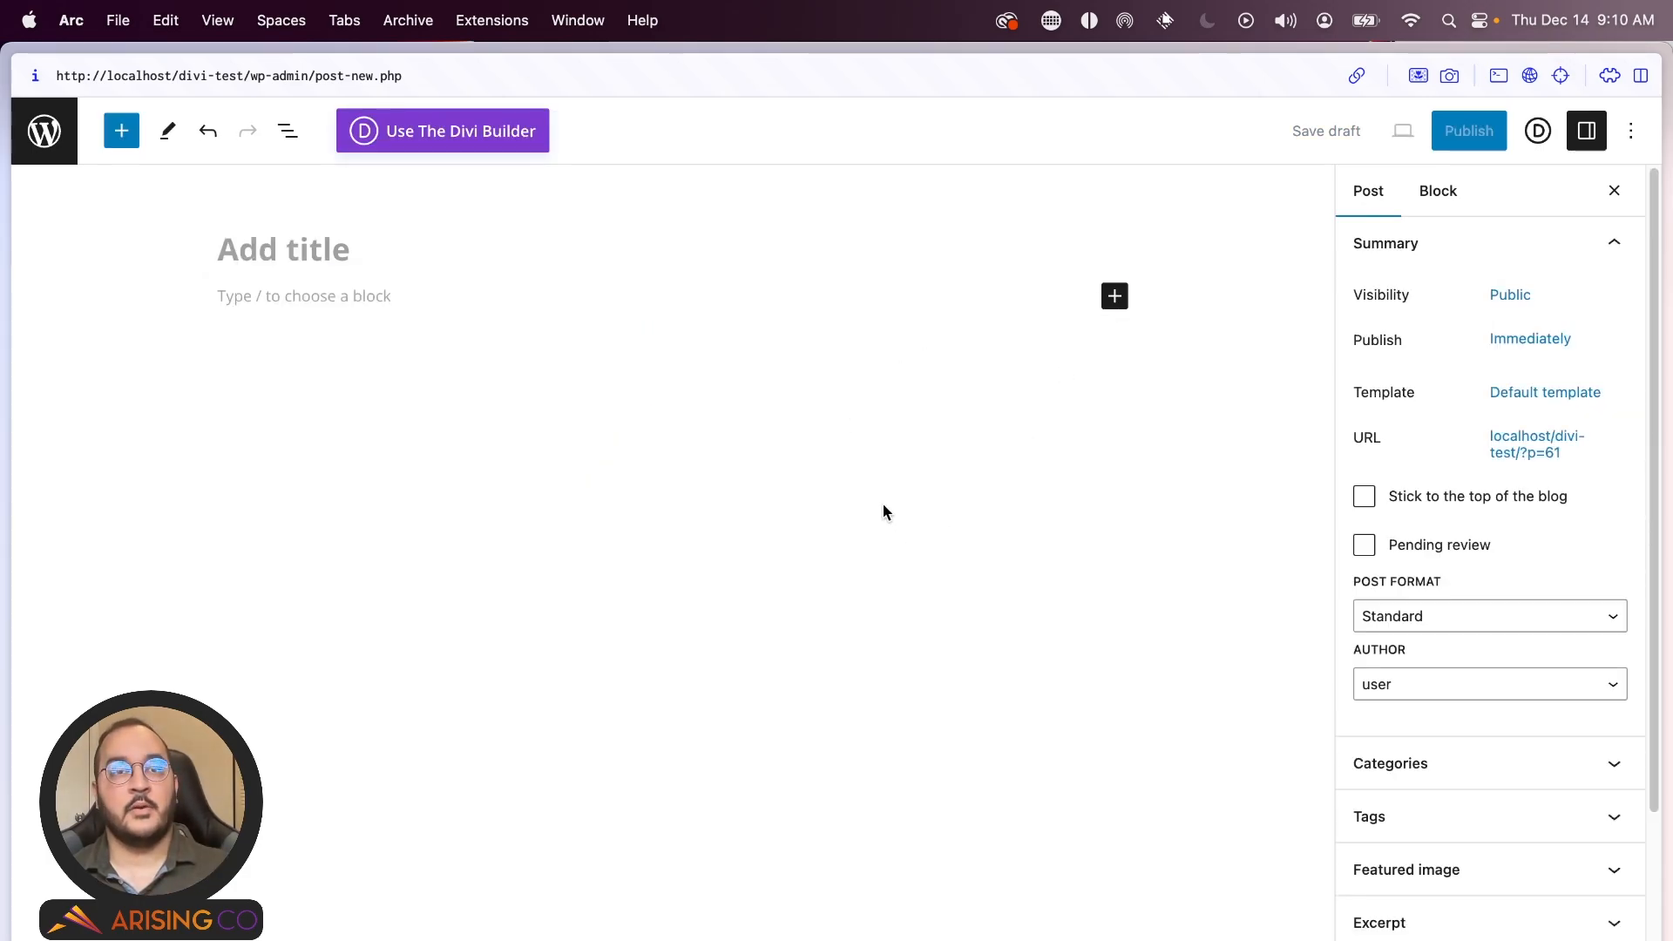
- Title the new post "3 Recipes for Philly Cheesesteaks"
left_click(325, 250)
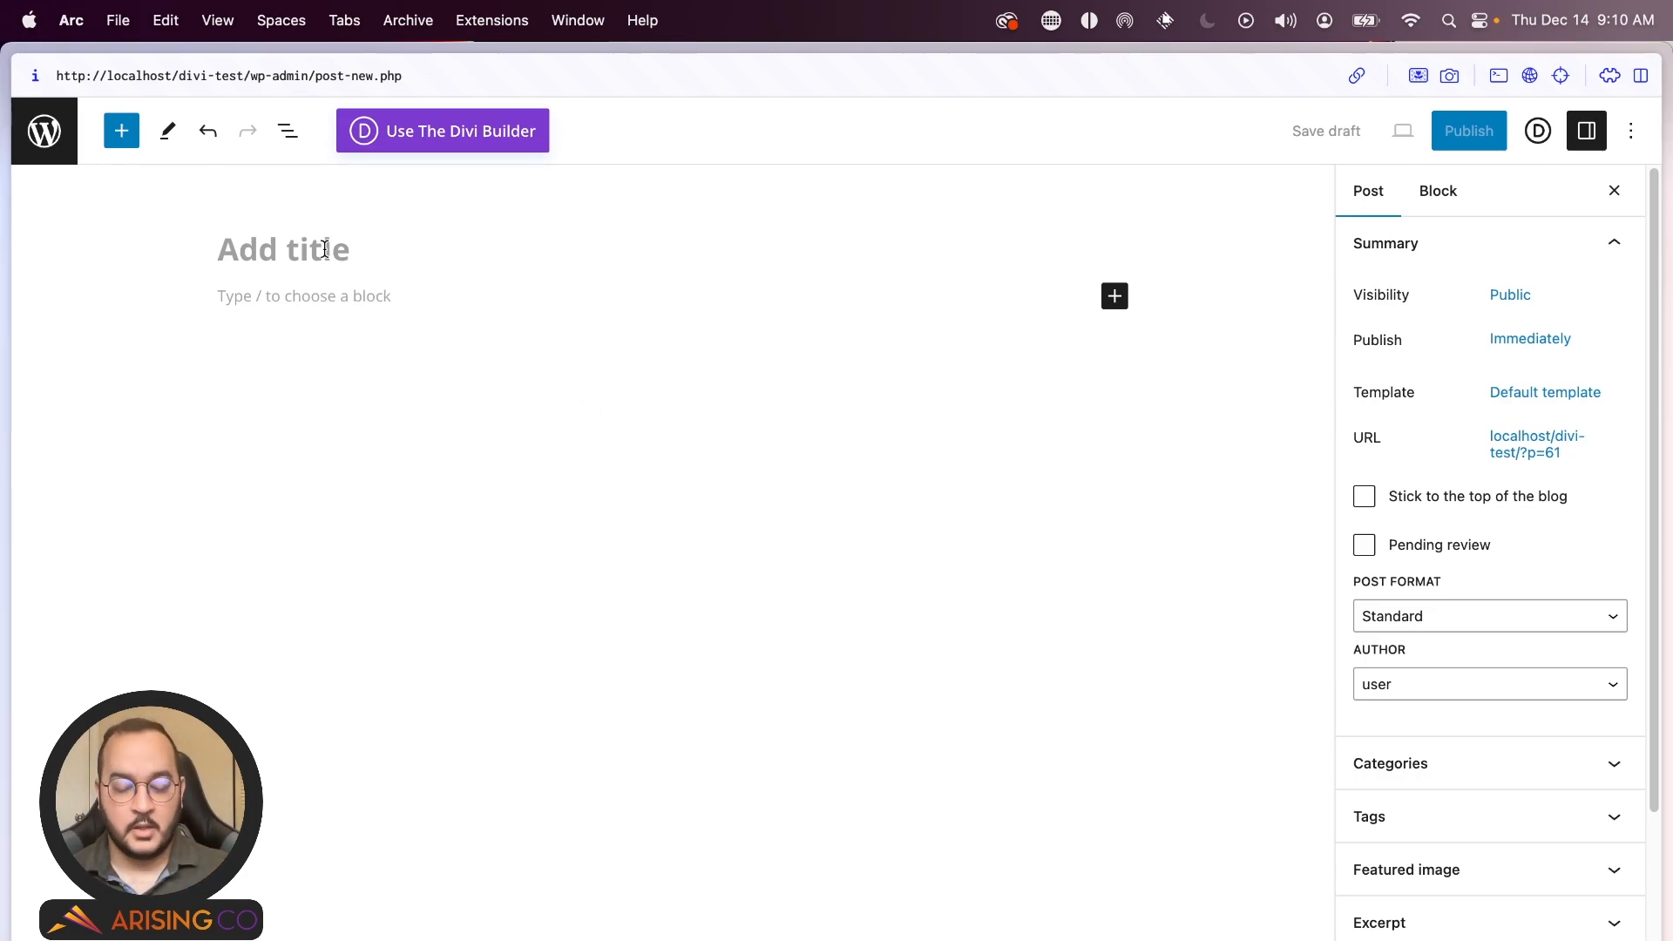
type("3 Recipe")
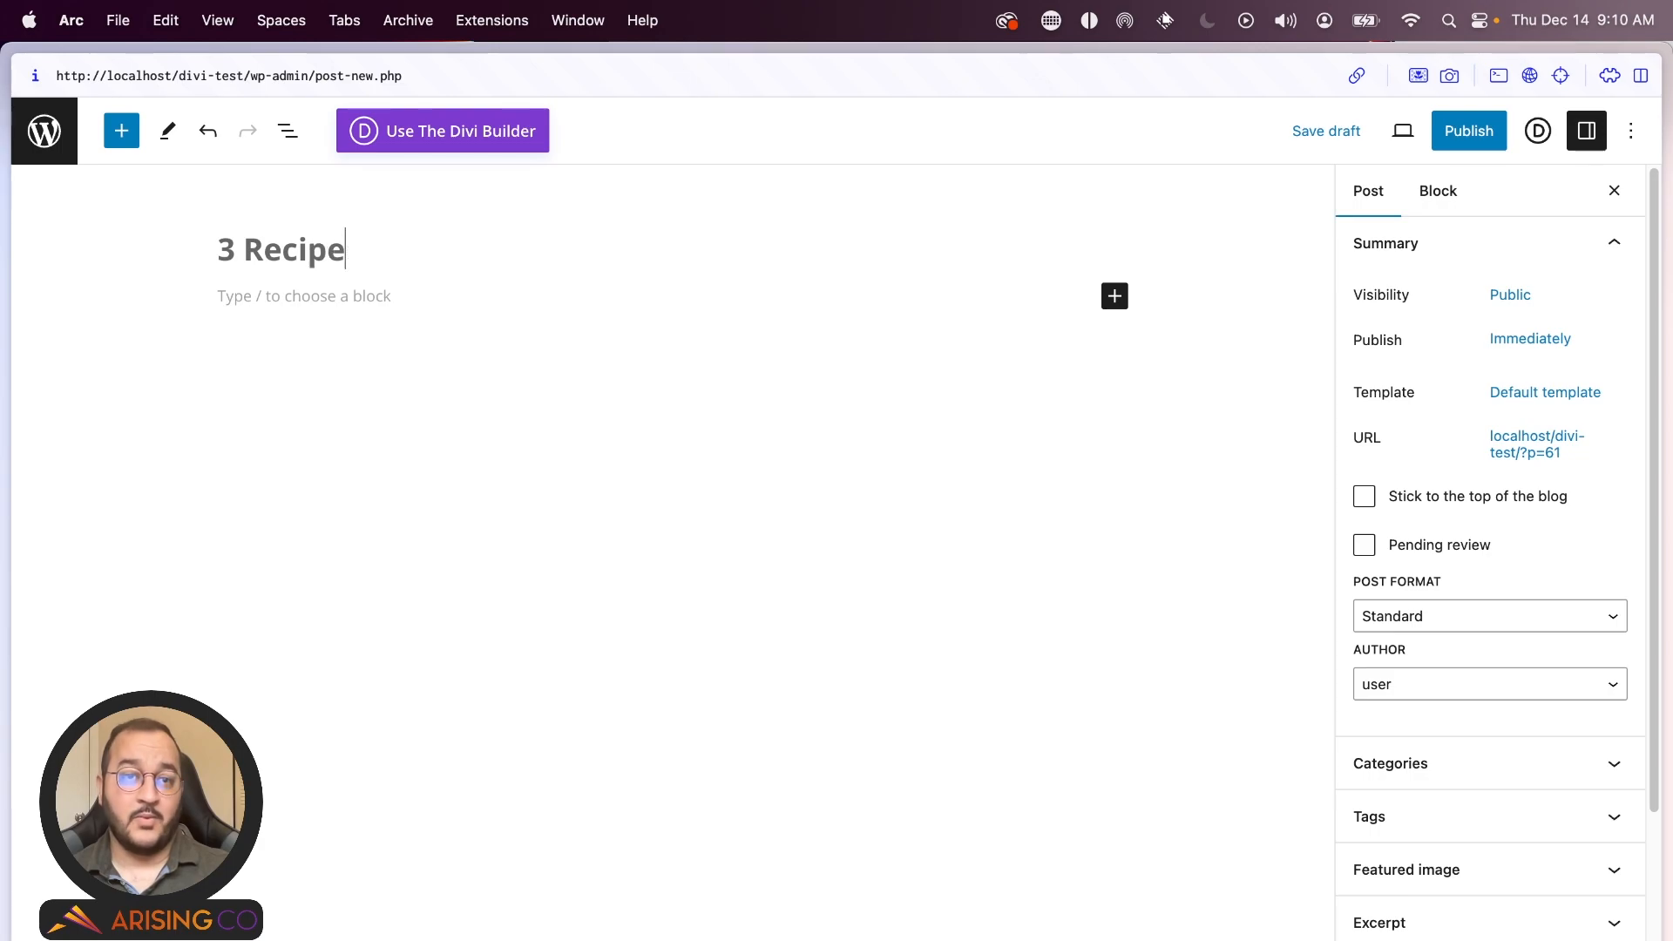
type("s for ")
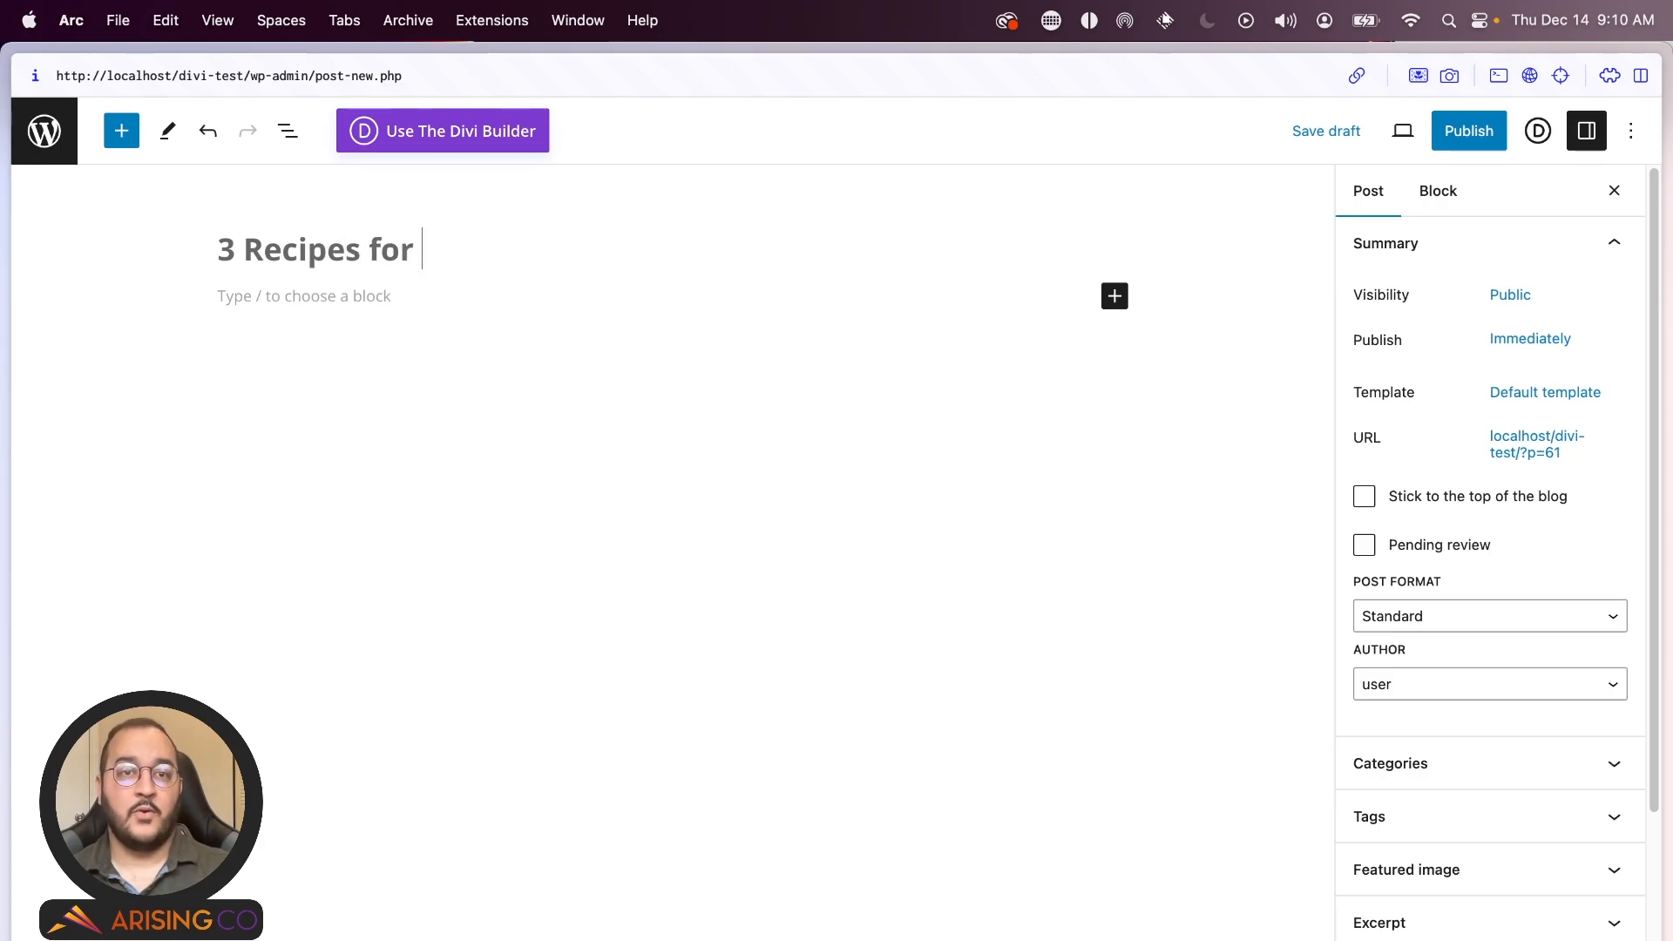
type("Philly Che")
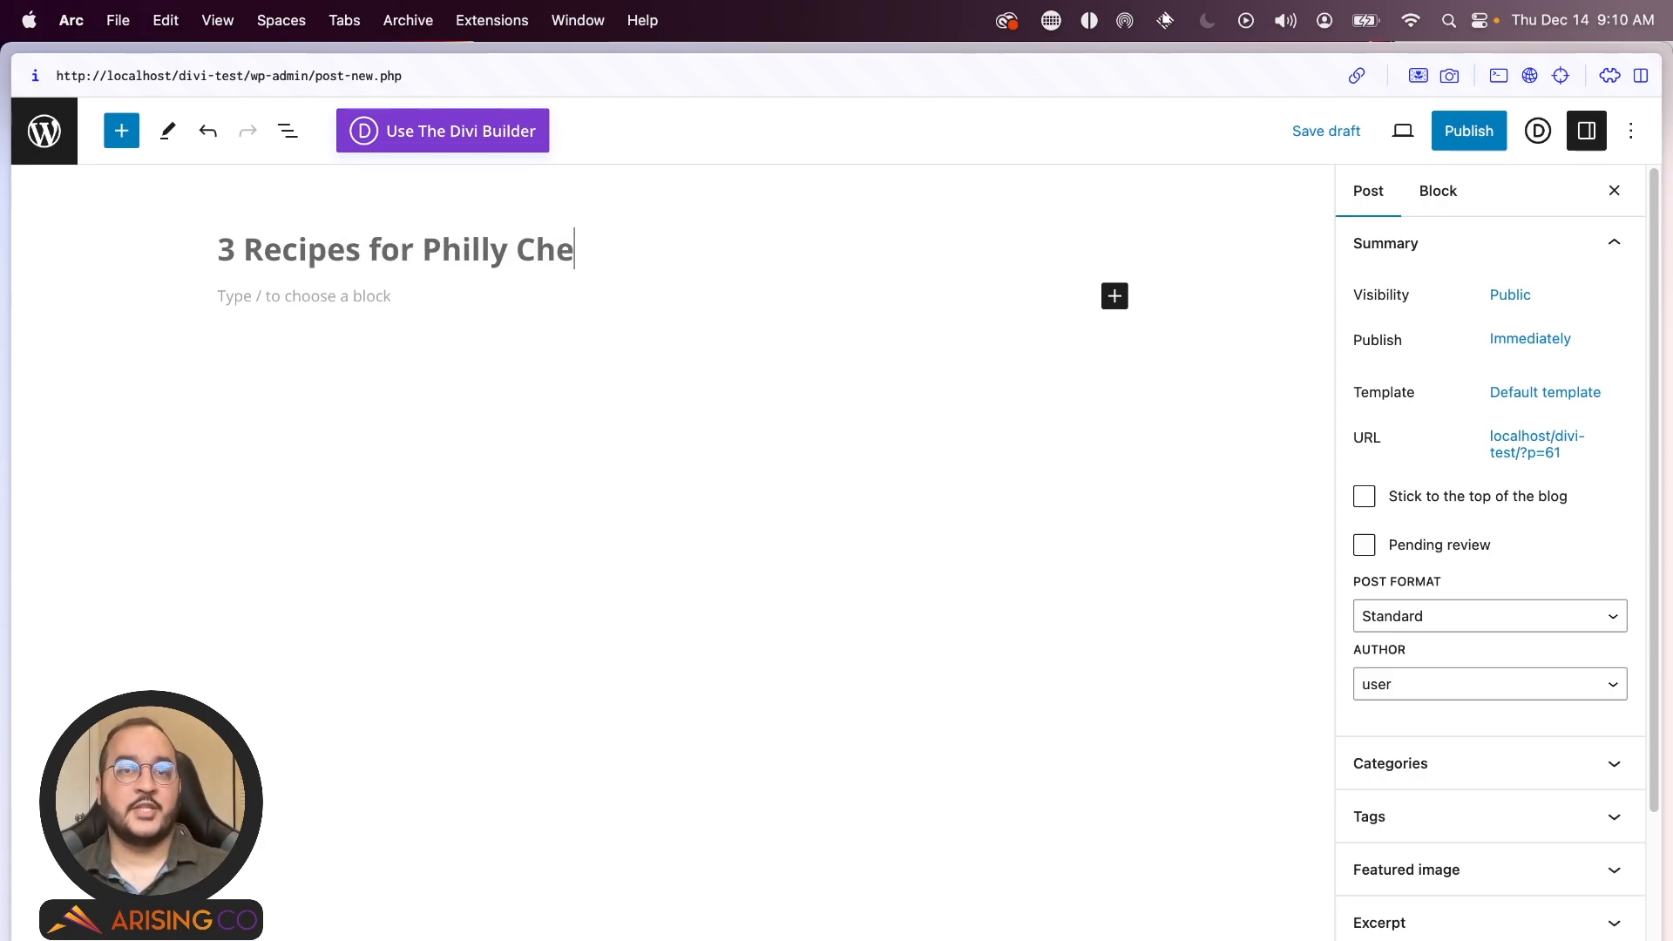
type("esesteaks")
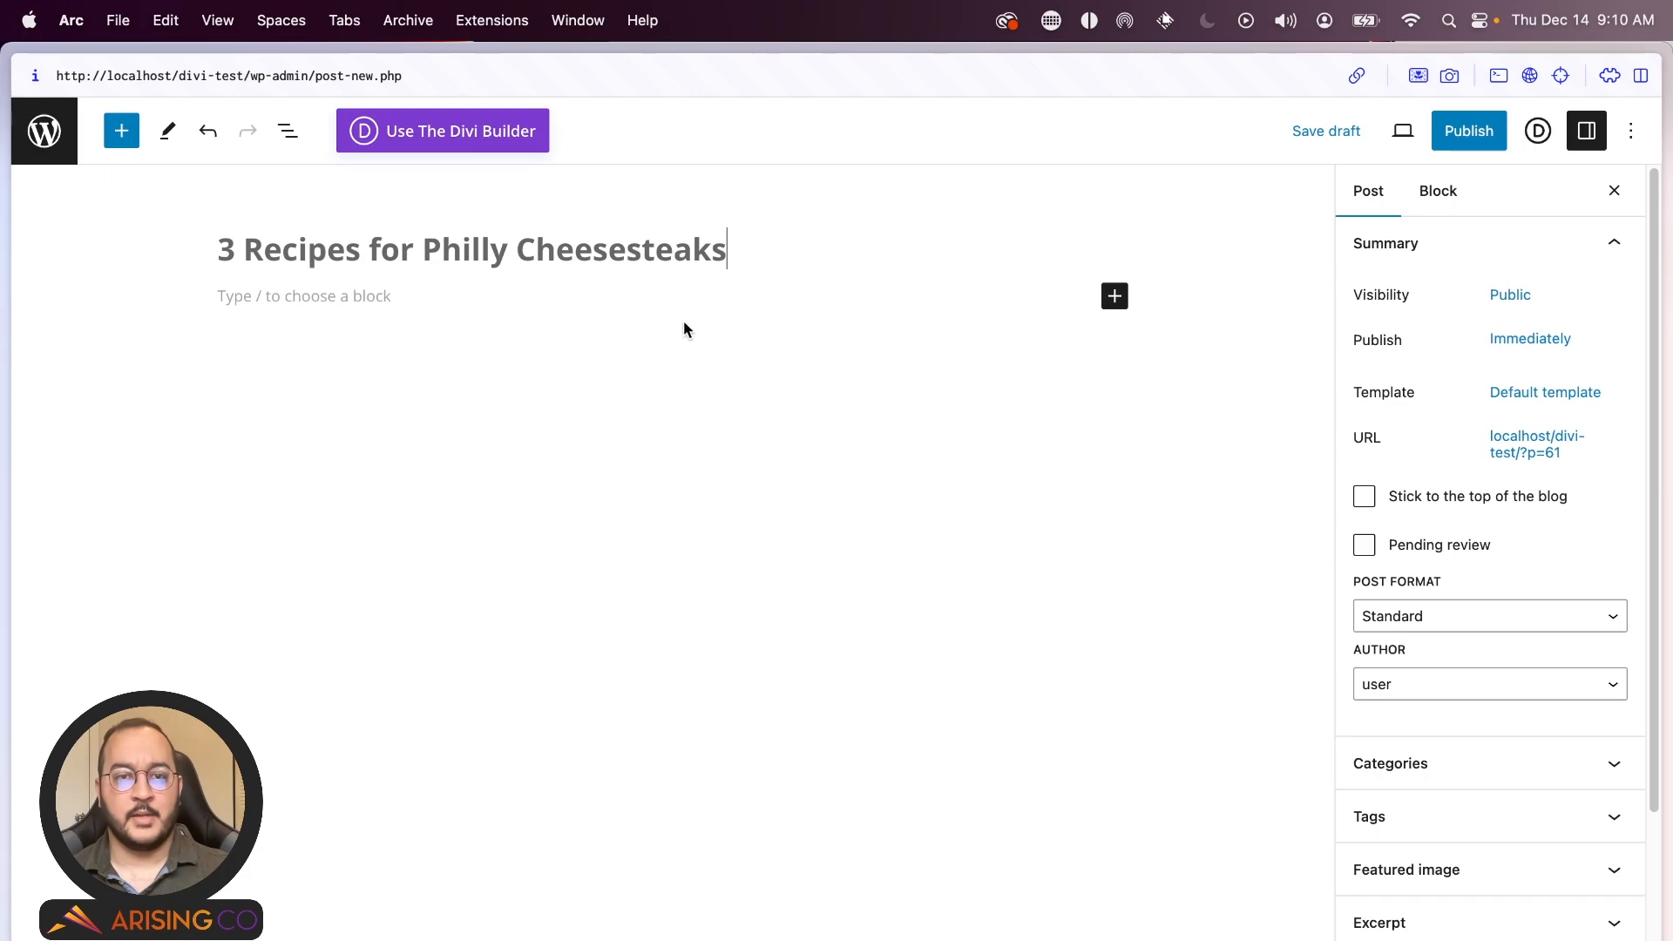
- Insert an Image block below the post title with food-coop-3.jpg from the media library
left_click(716, 290)
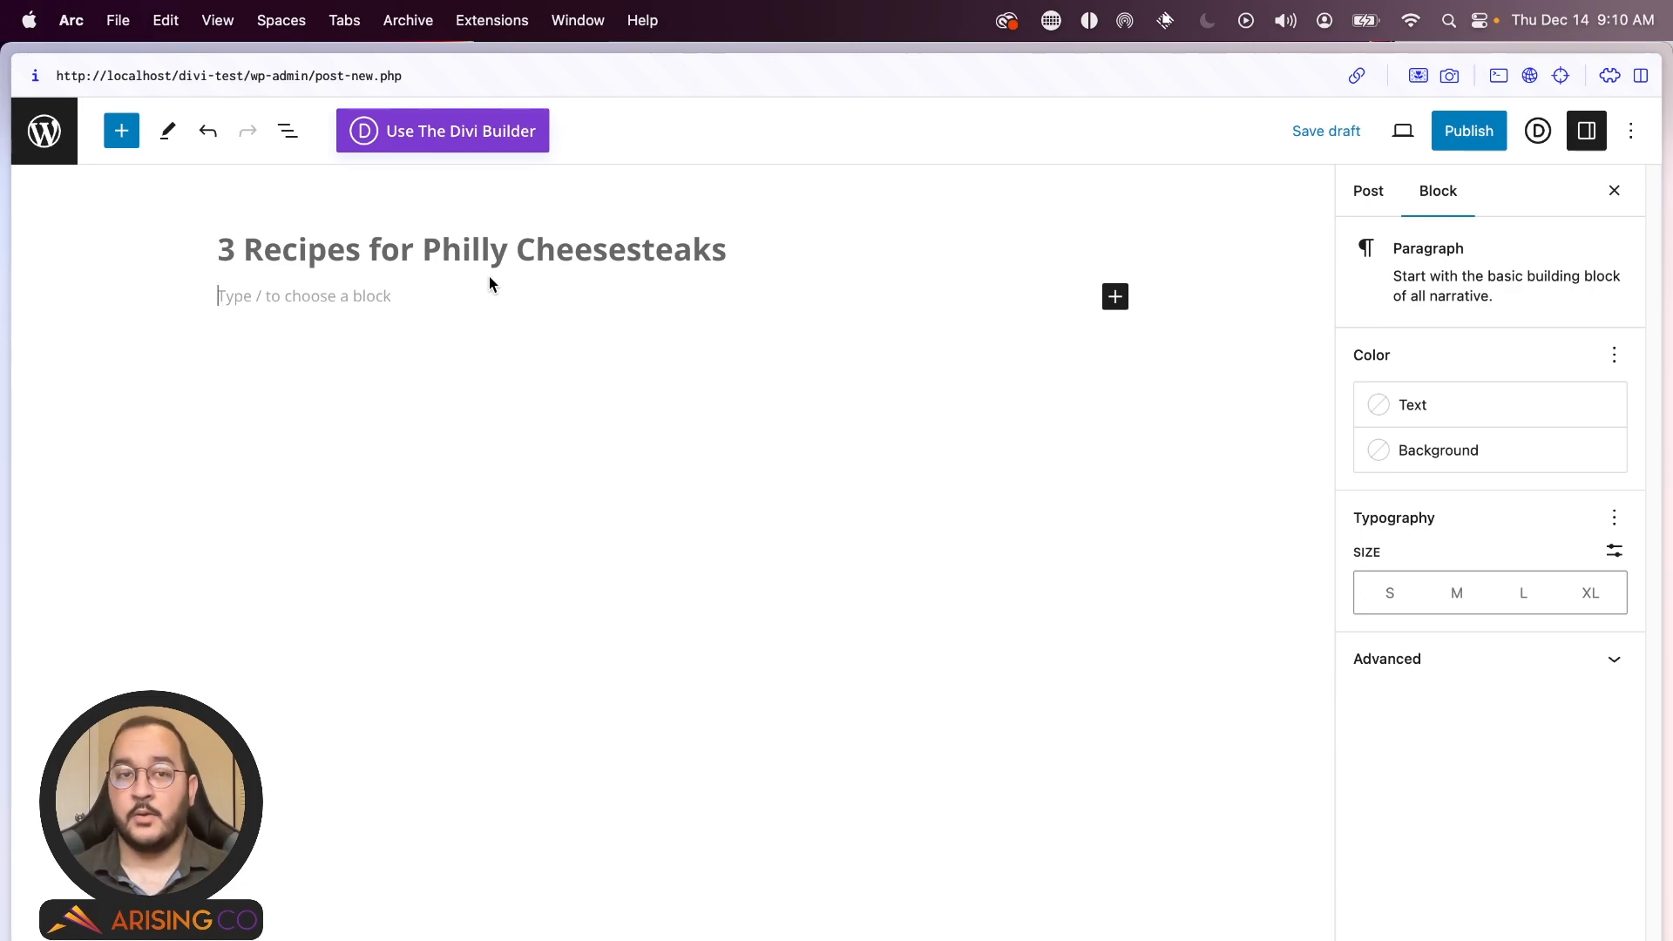
left_click(1115, 297)
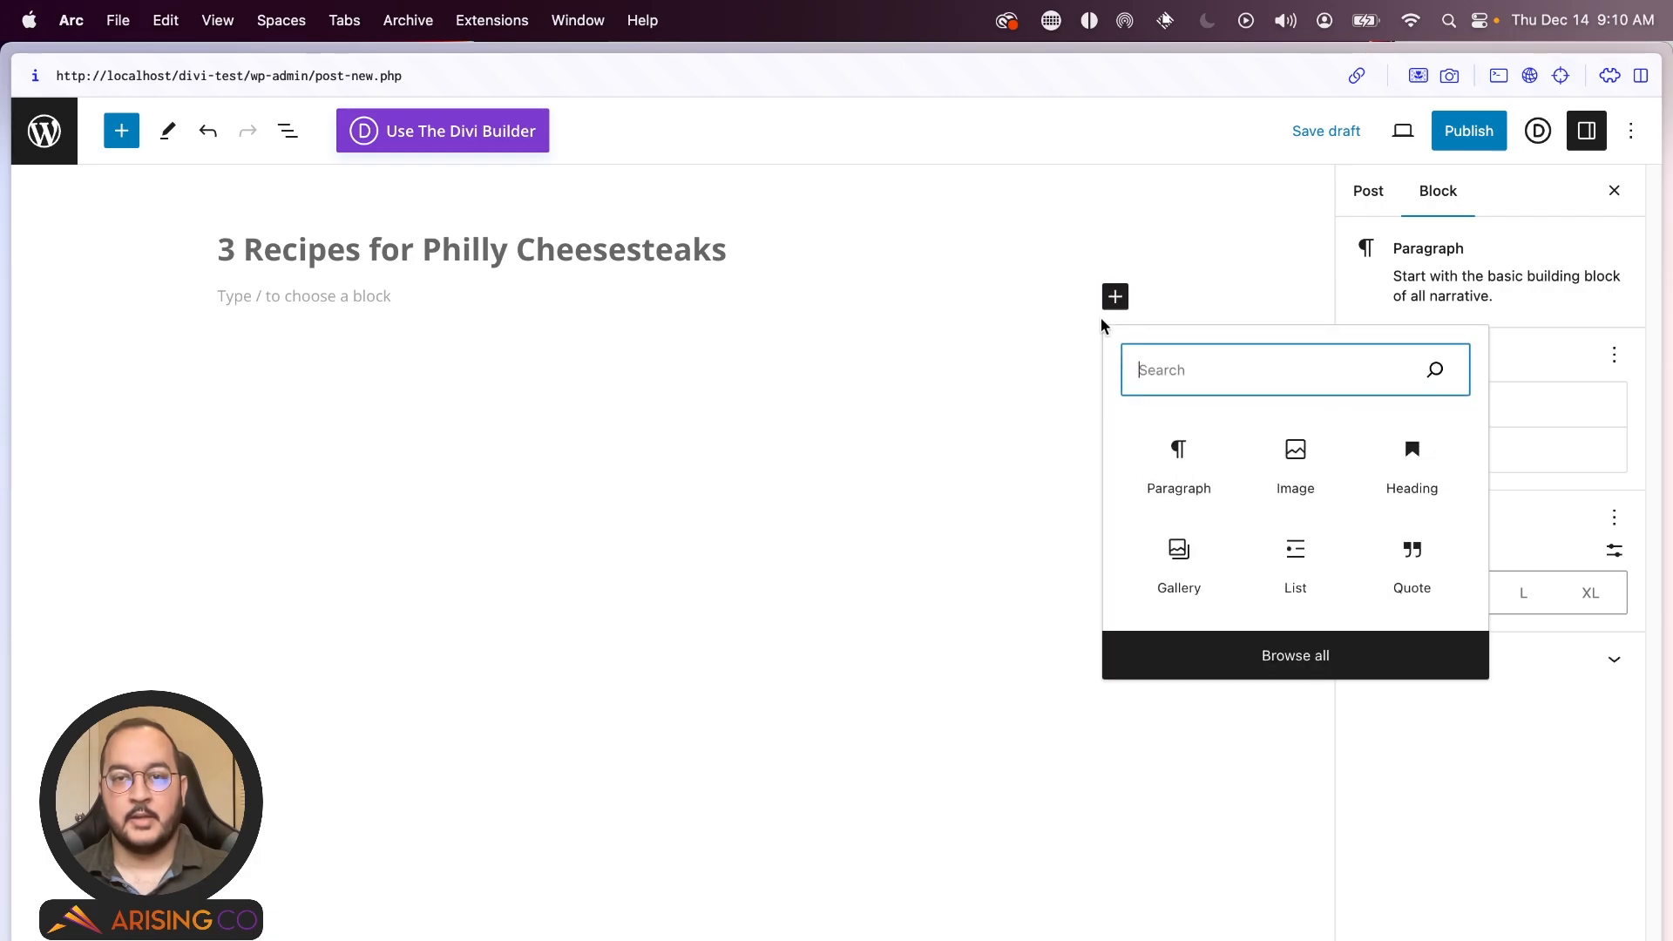
left_click(1306, 477)
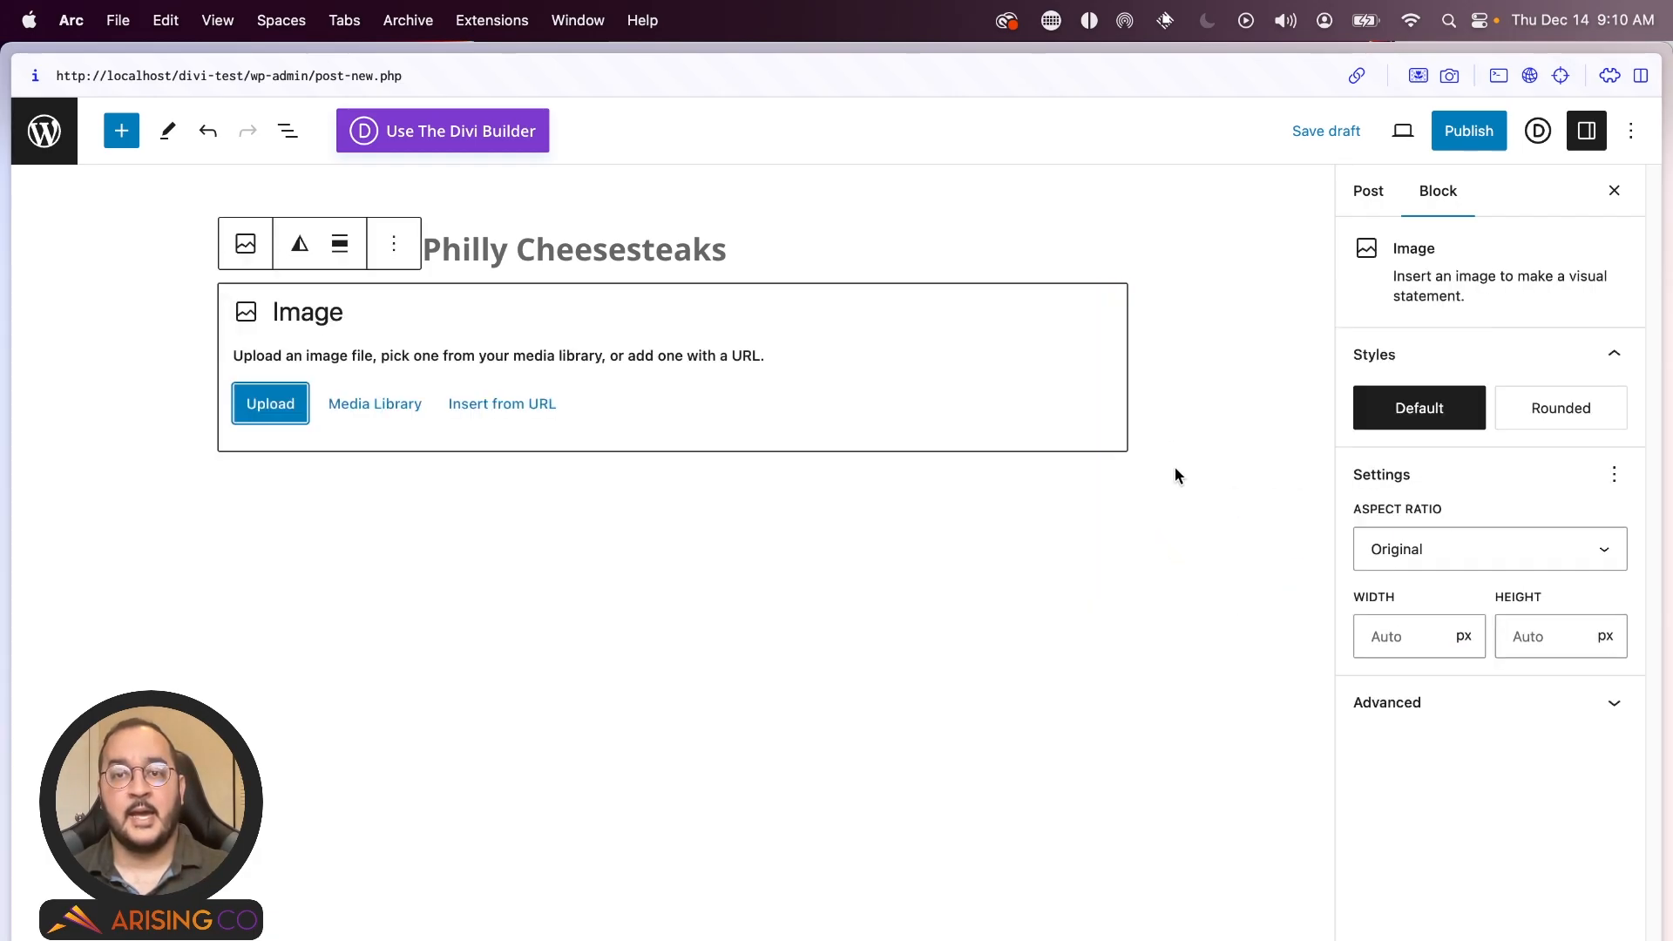
left_click(330, 422)
left_click(693, 469)
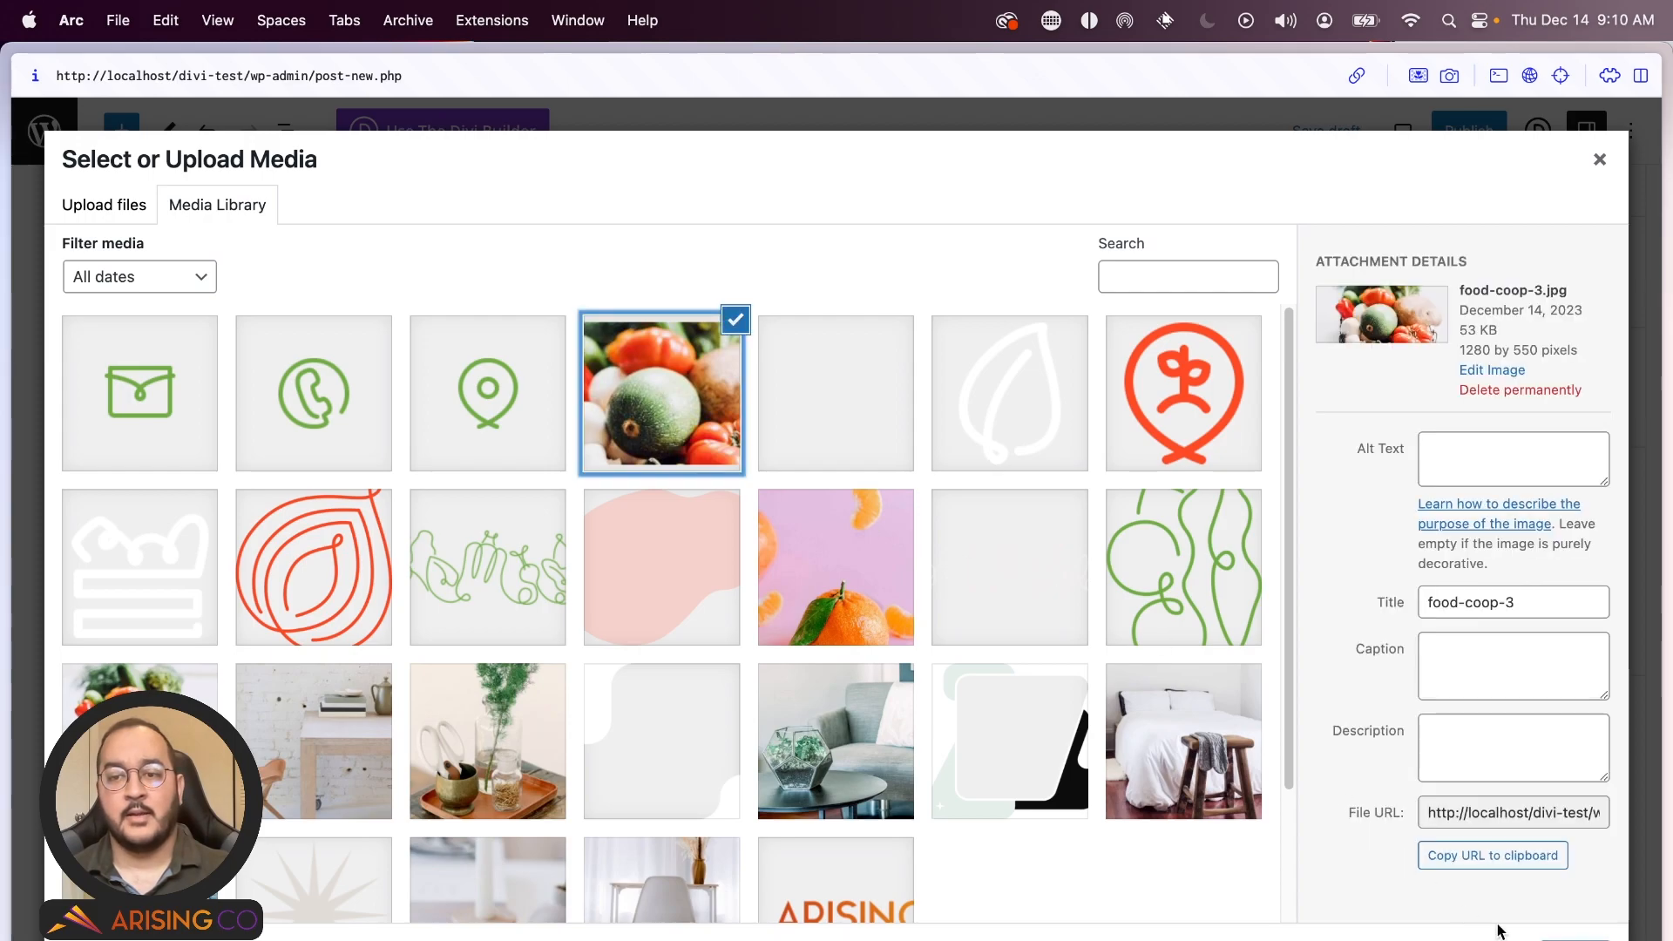
left_click(1561, 940)
- Add a paragraph below the image reading "Those are amazing vegetables and fruits."
left_click(692, 736)
left_click(605, 700)
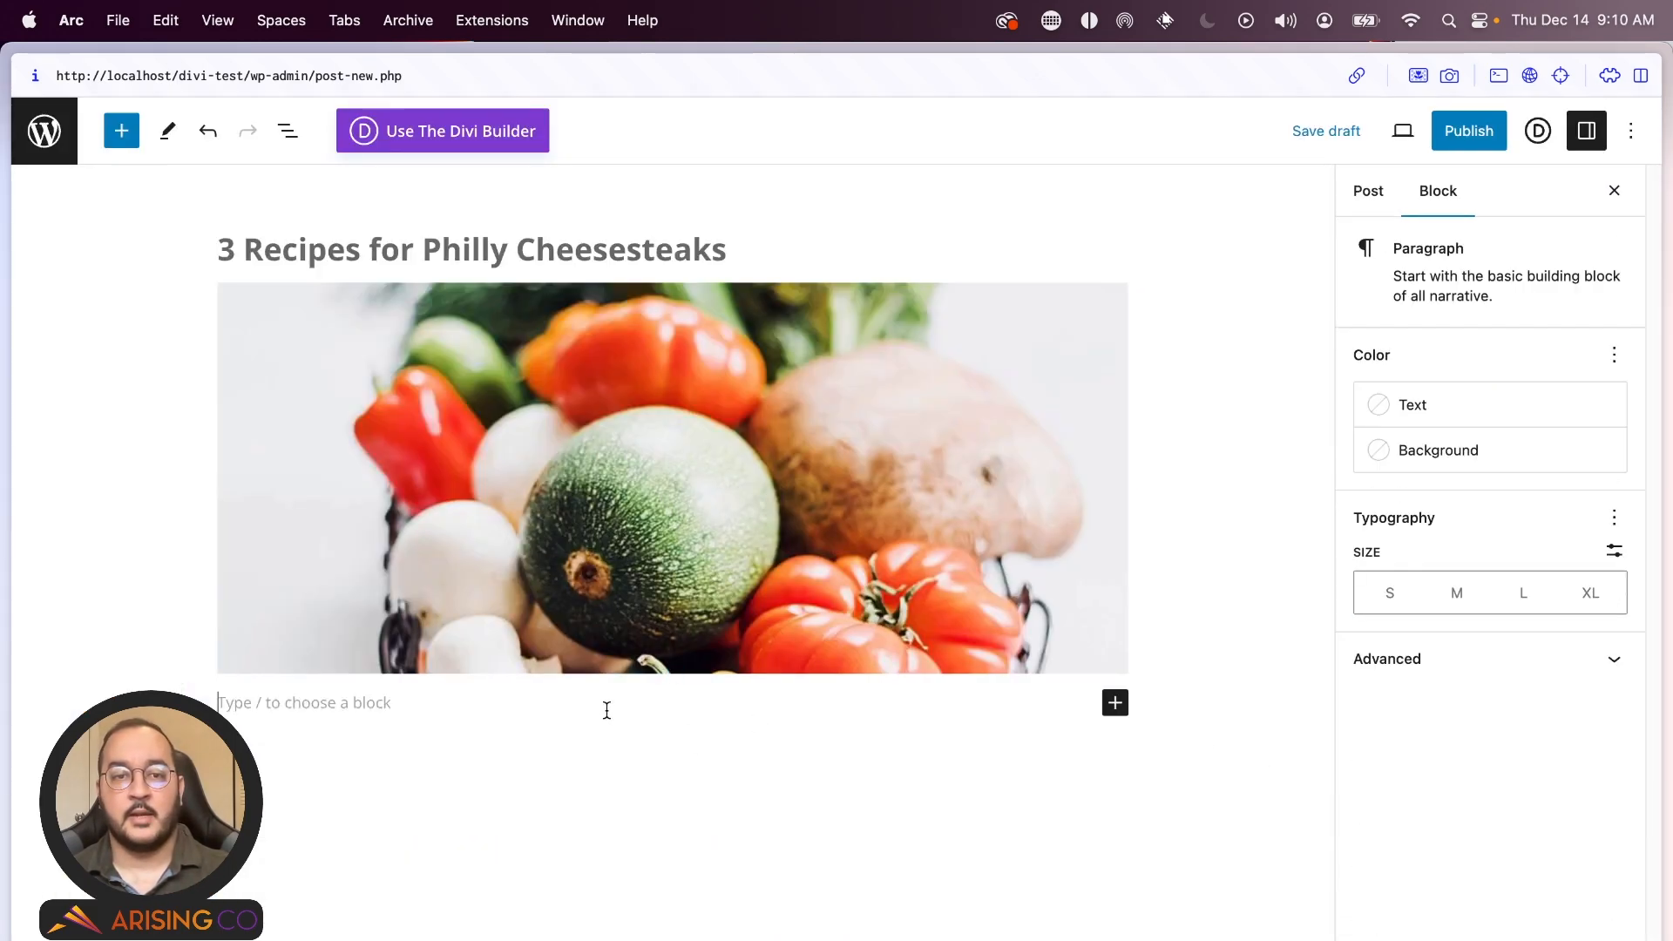
type("Thos")
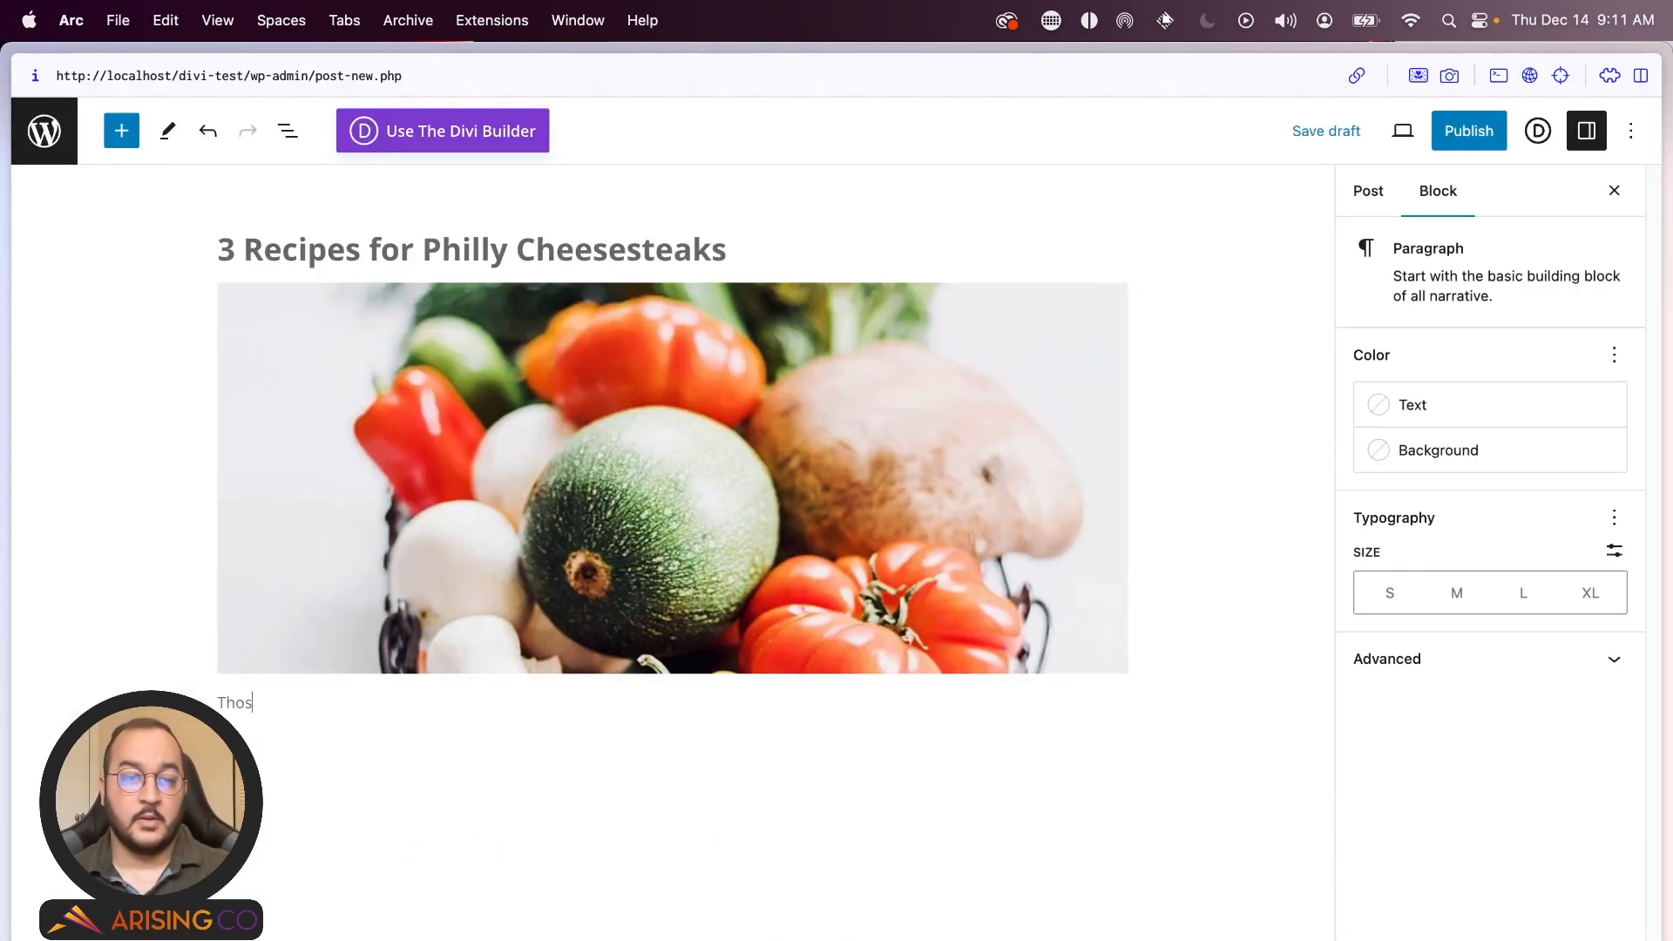
type("e are amazing vegetables")
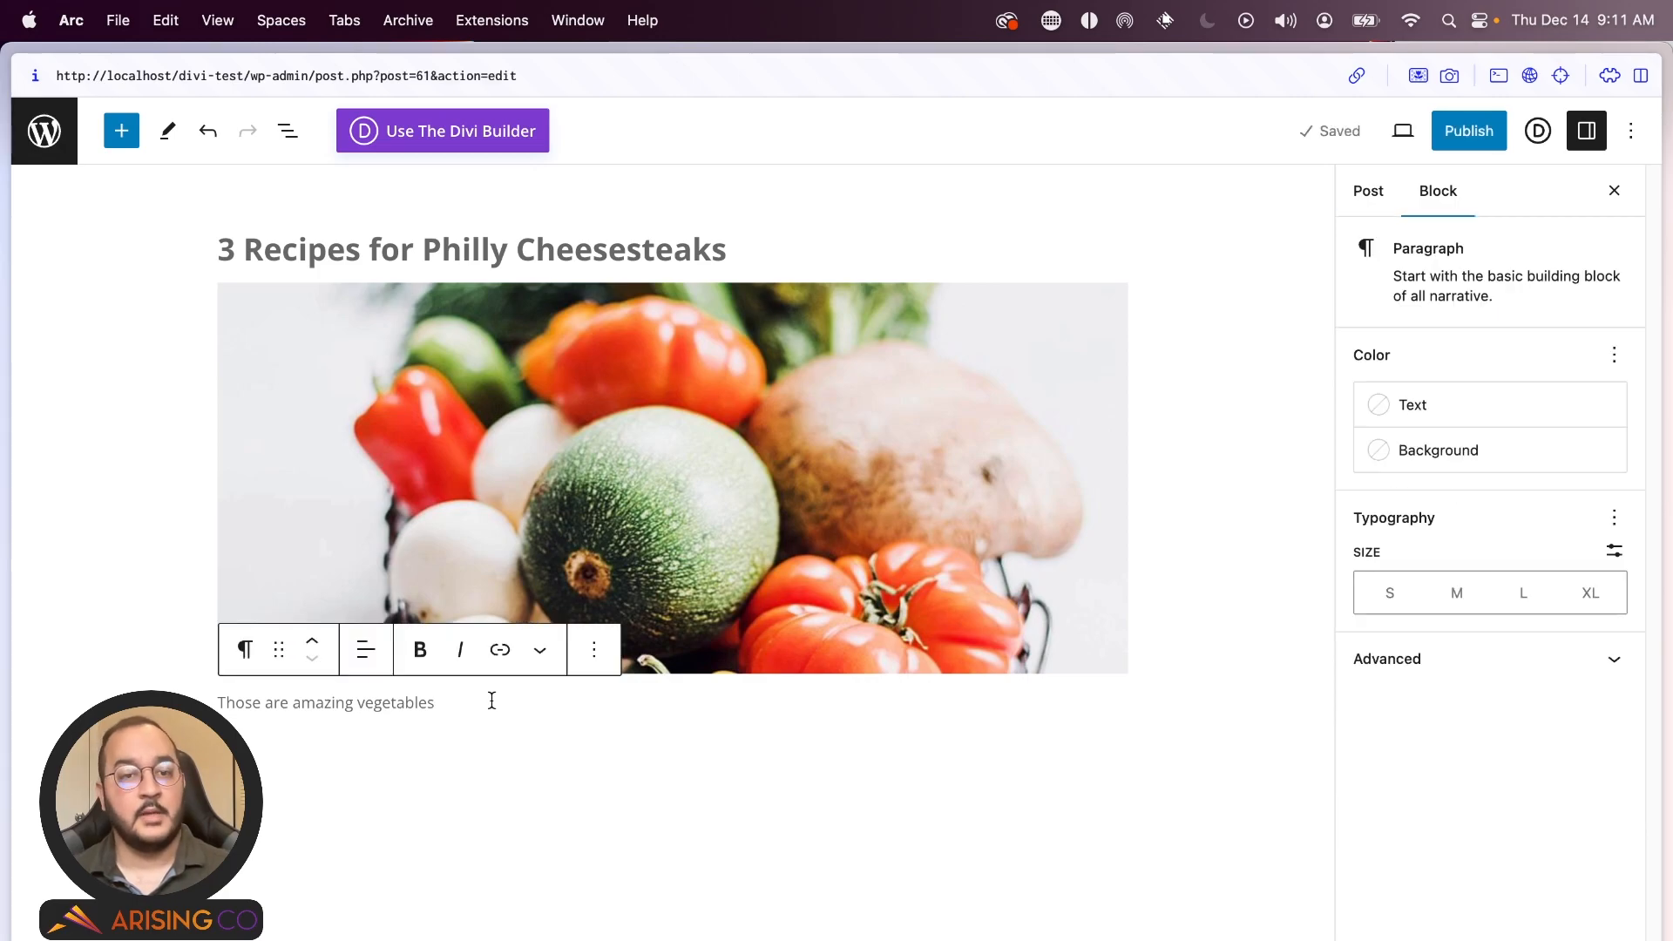
type("and fruits.")
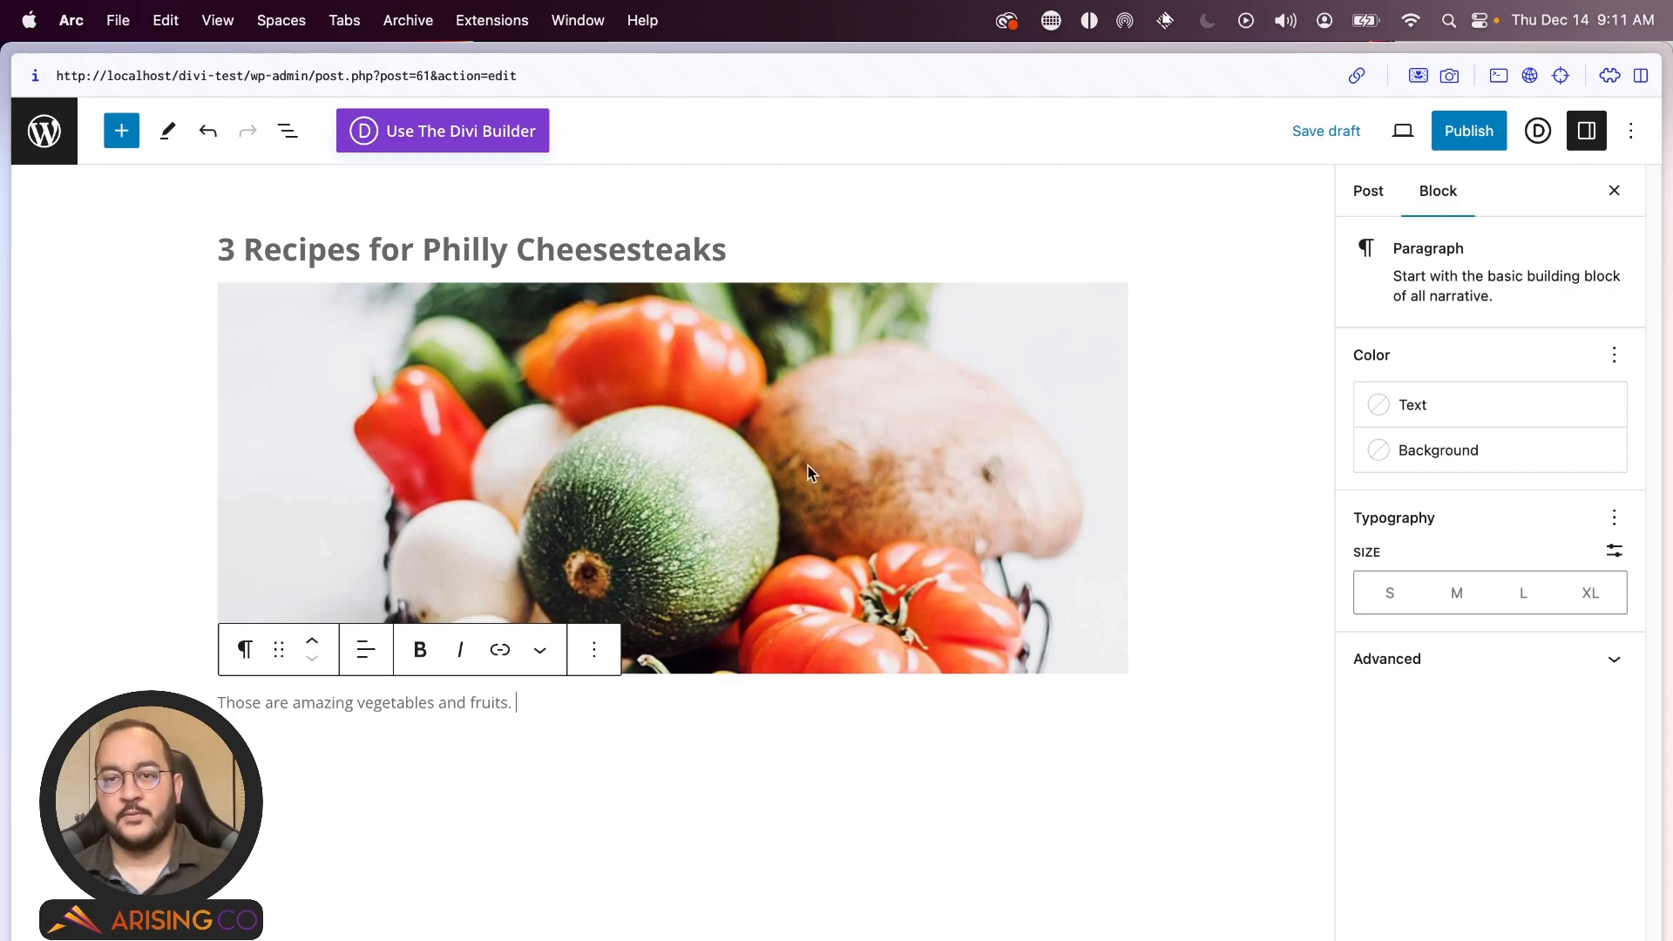
- Save the cheesesteak recipe post as a draft and return to the post list
left_click(1290, 293)
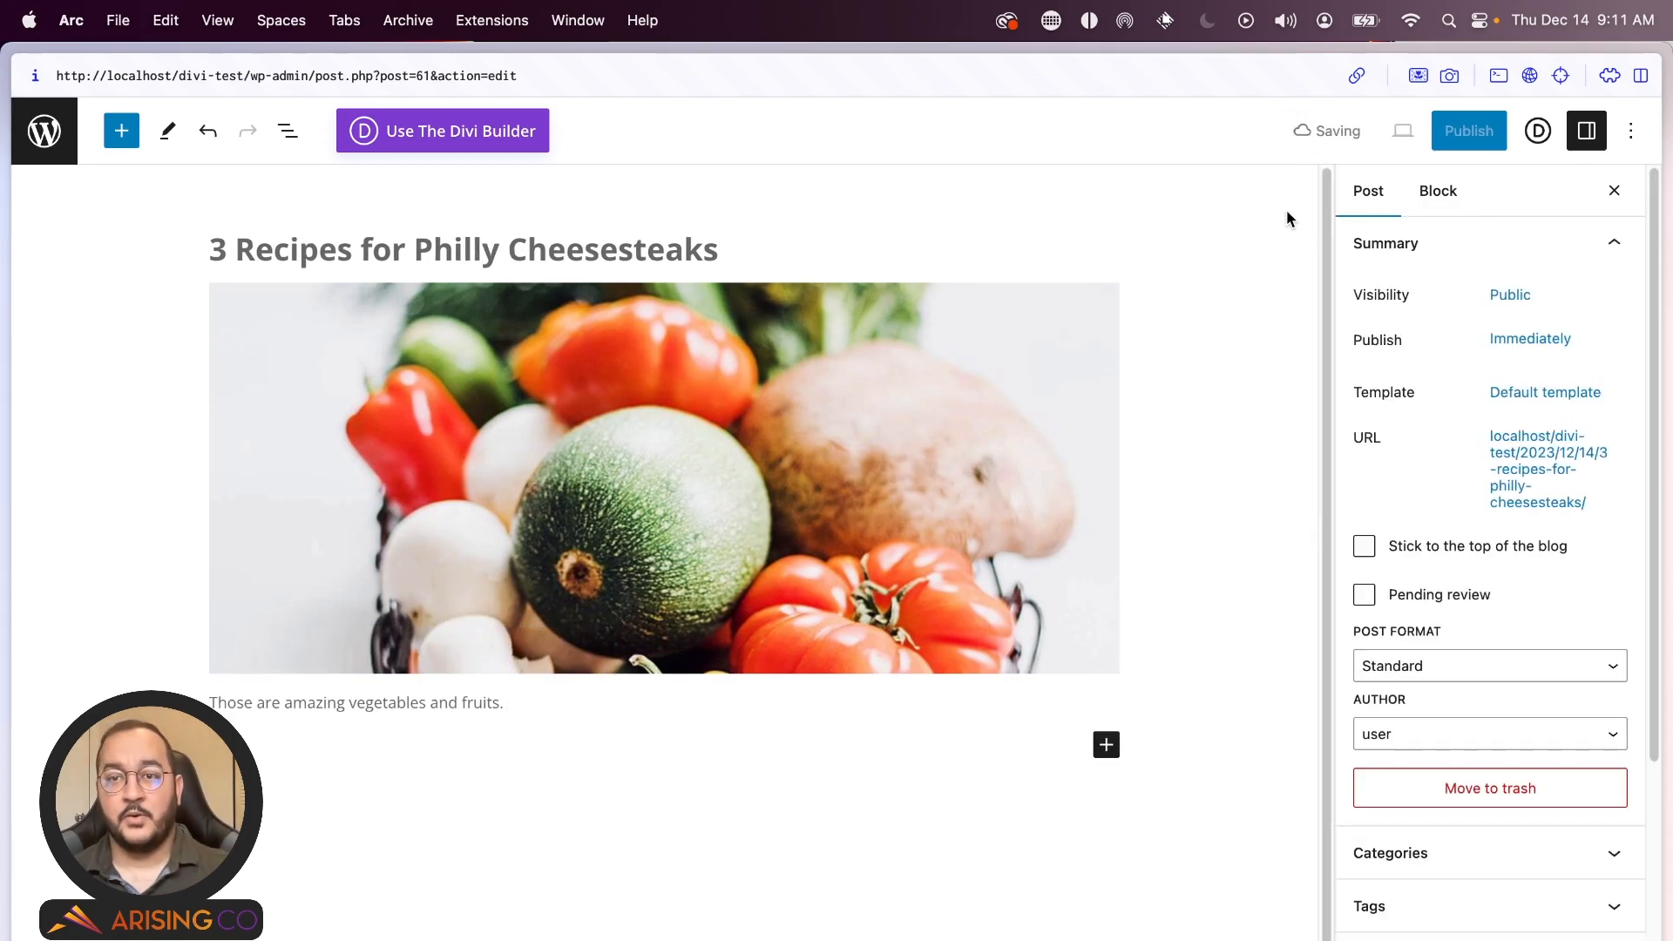
left_click(45, 132)
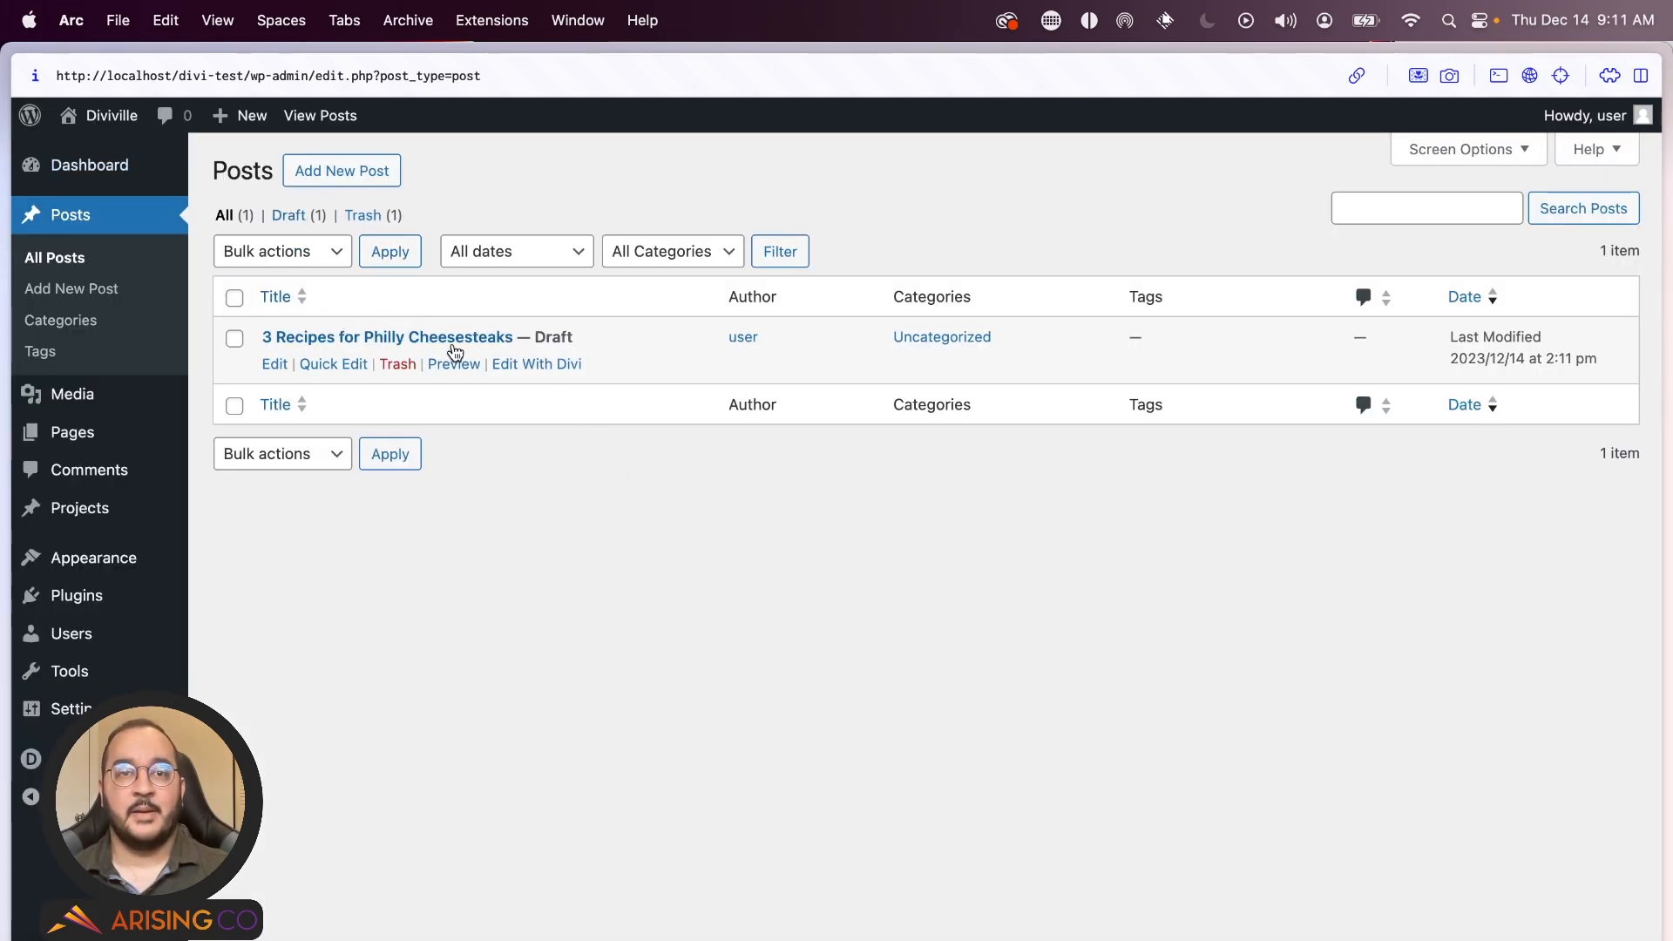
- Enable the Classic Editor in Divi's advanced builder theme options and save the changes
mouse_move(70, 760)
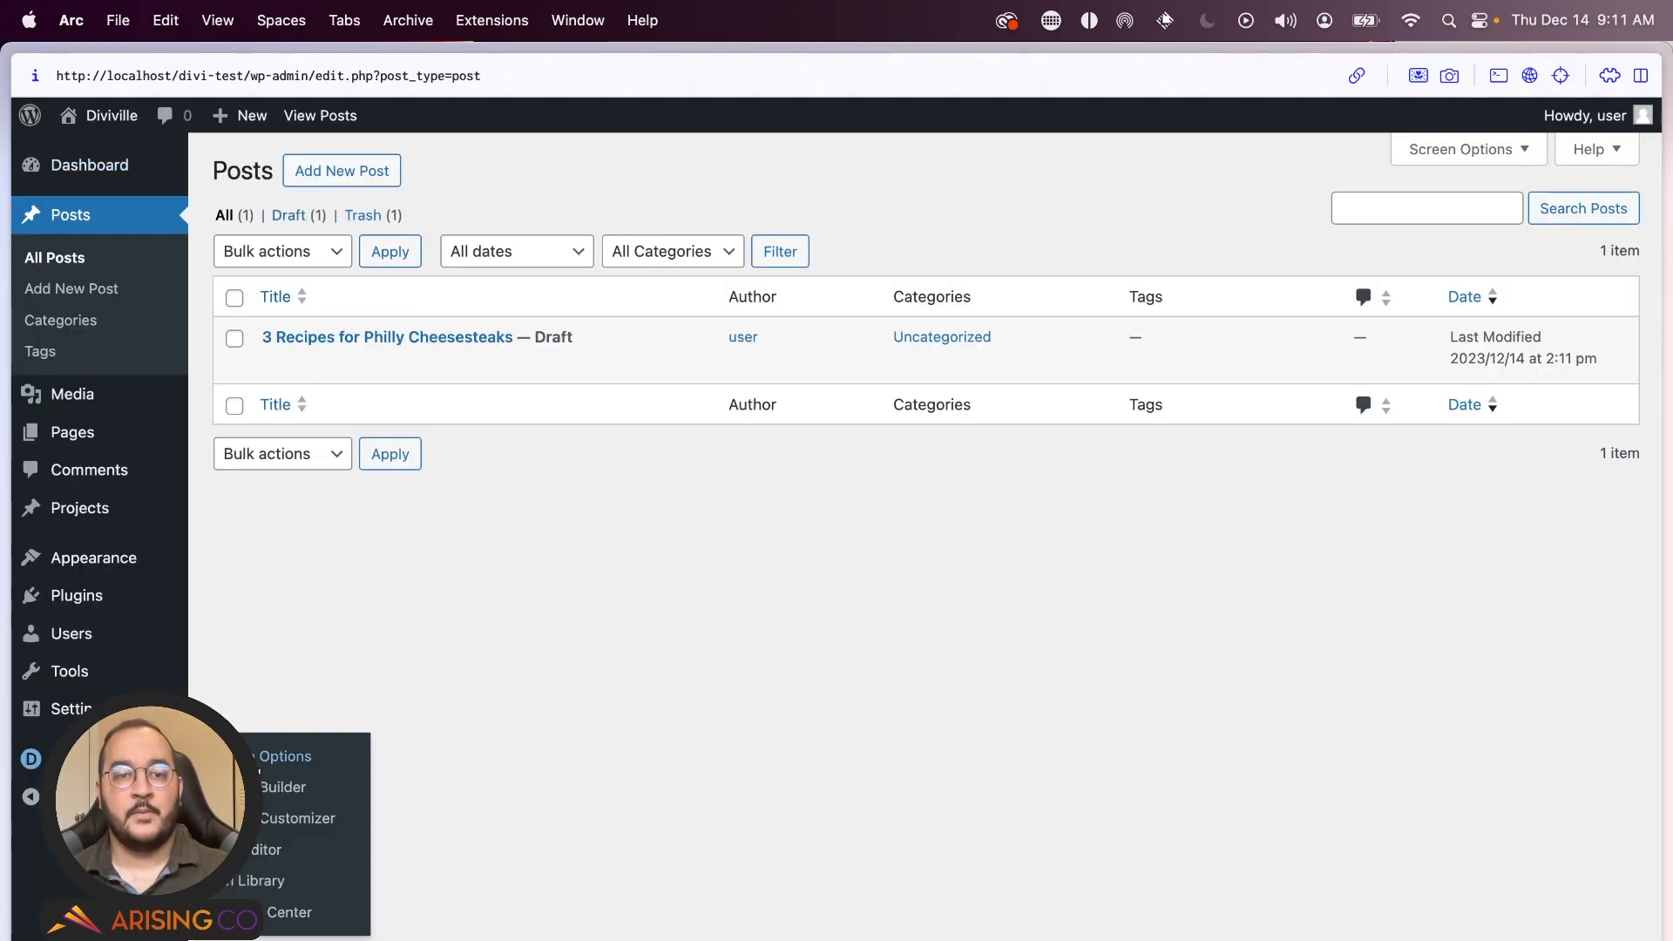
left_click(277, 767)
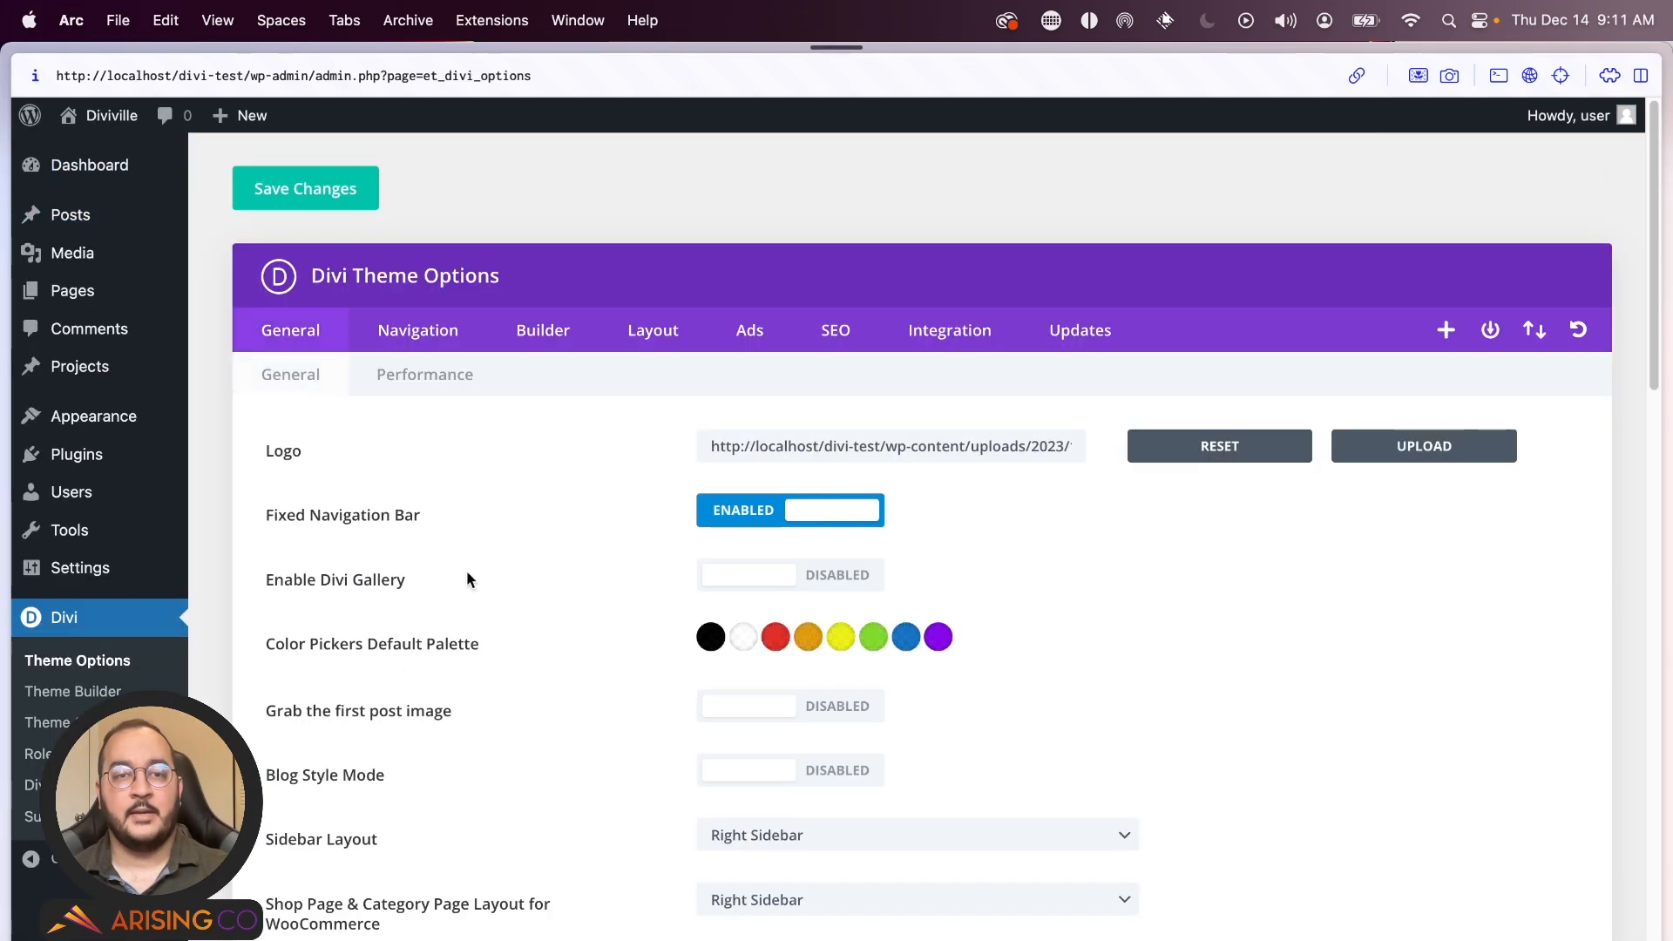
left_click(527, 349)
left_click(534, 374)
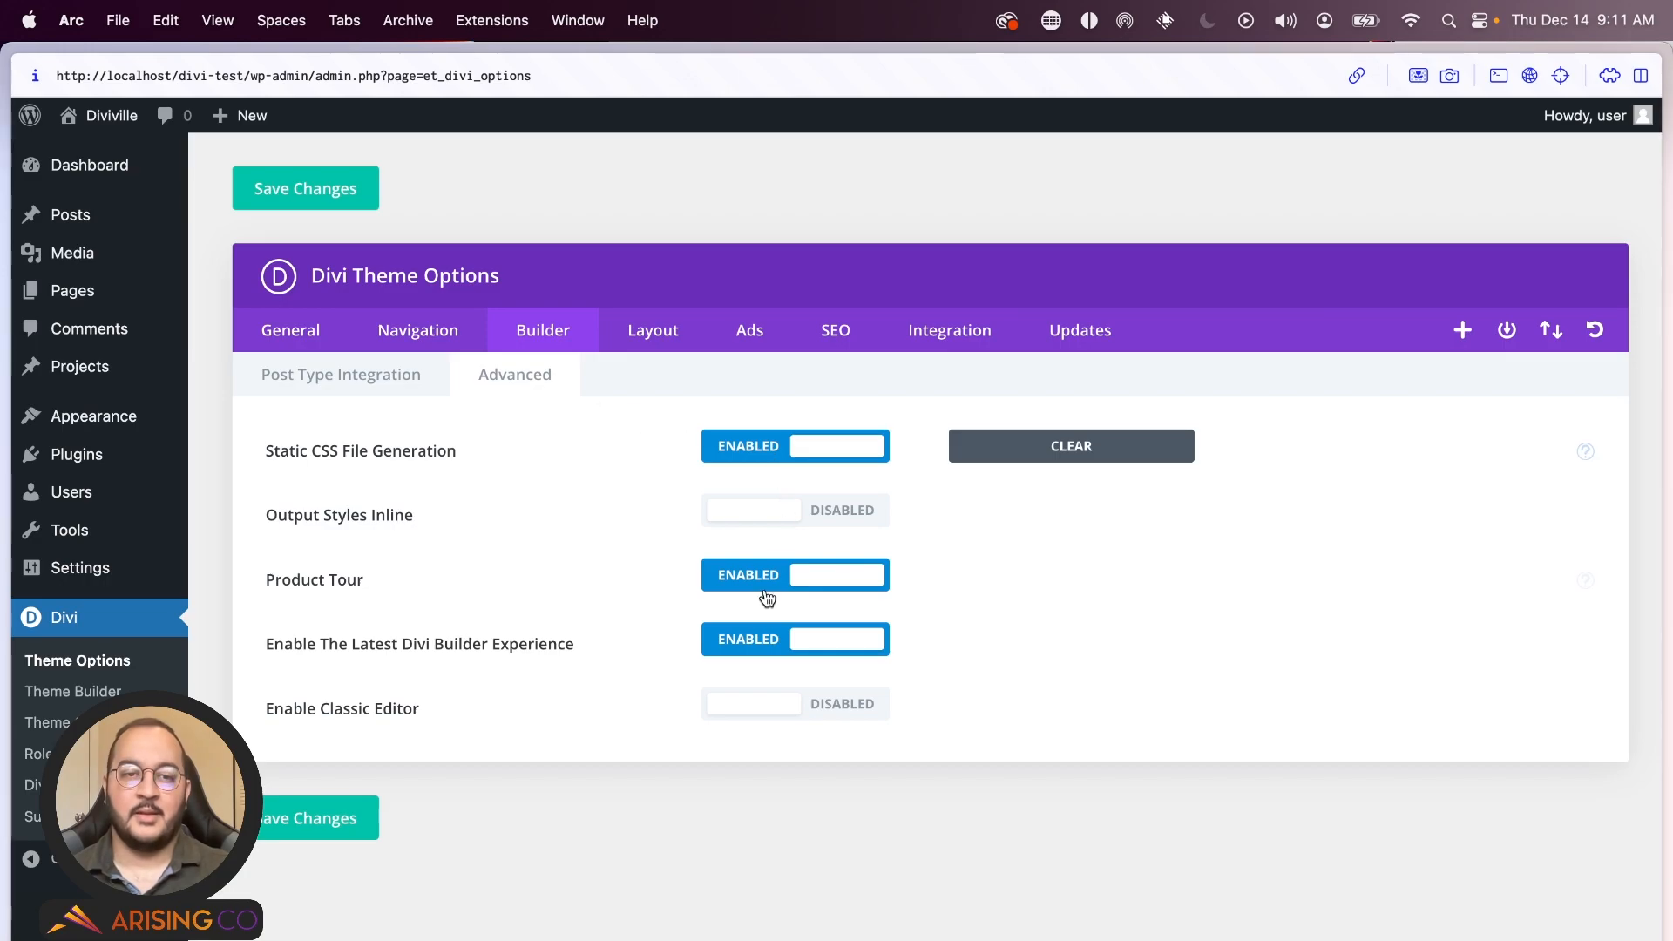
left_click(794, 709)
left_click(333, 830)
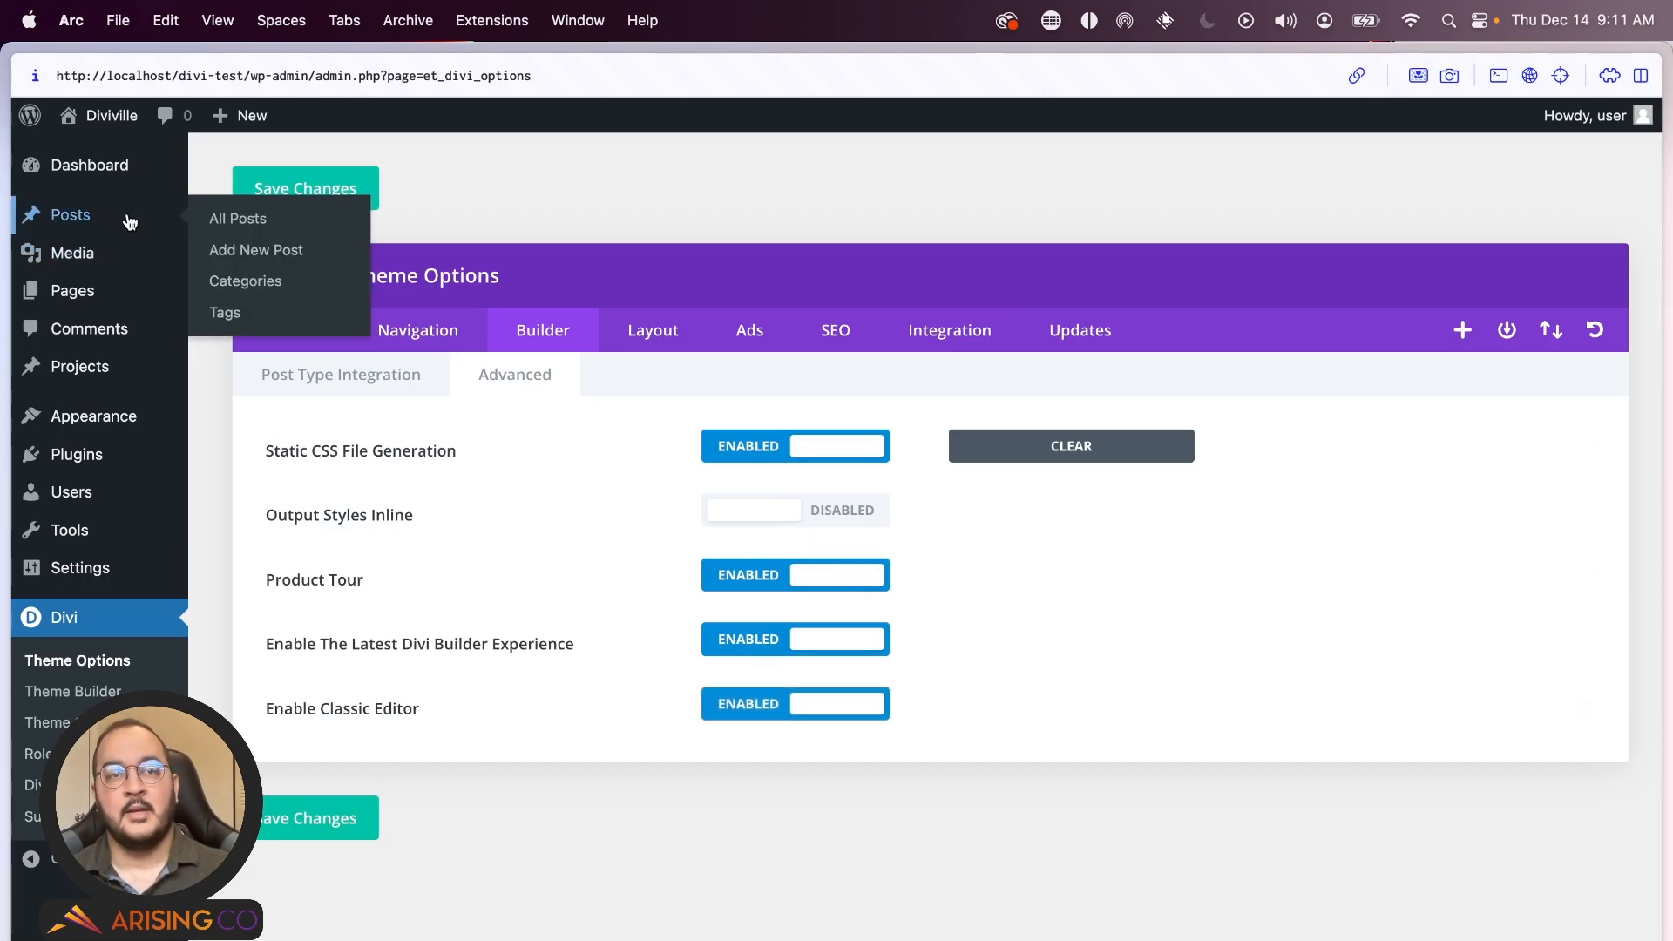
- Create a new post titled "5 Recipes for Philly Pretzels"
left_click(129, 218)
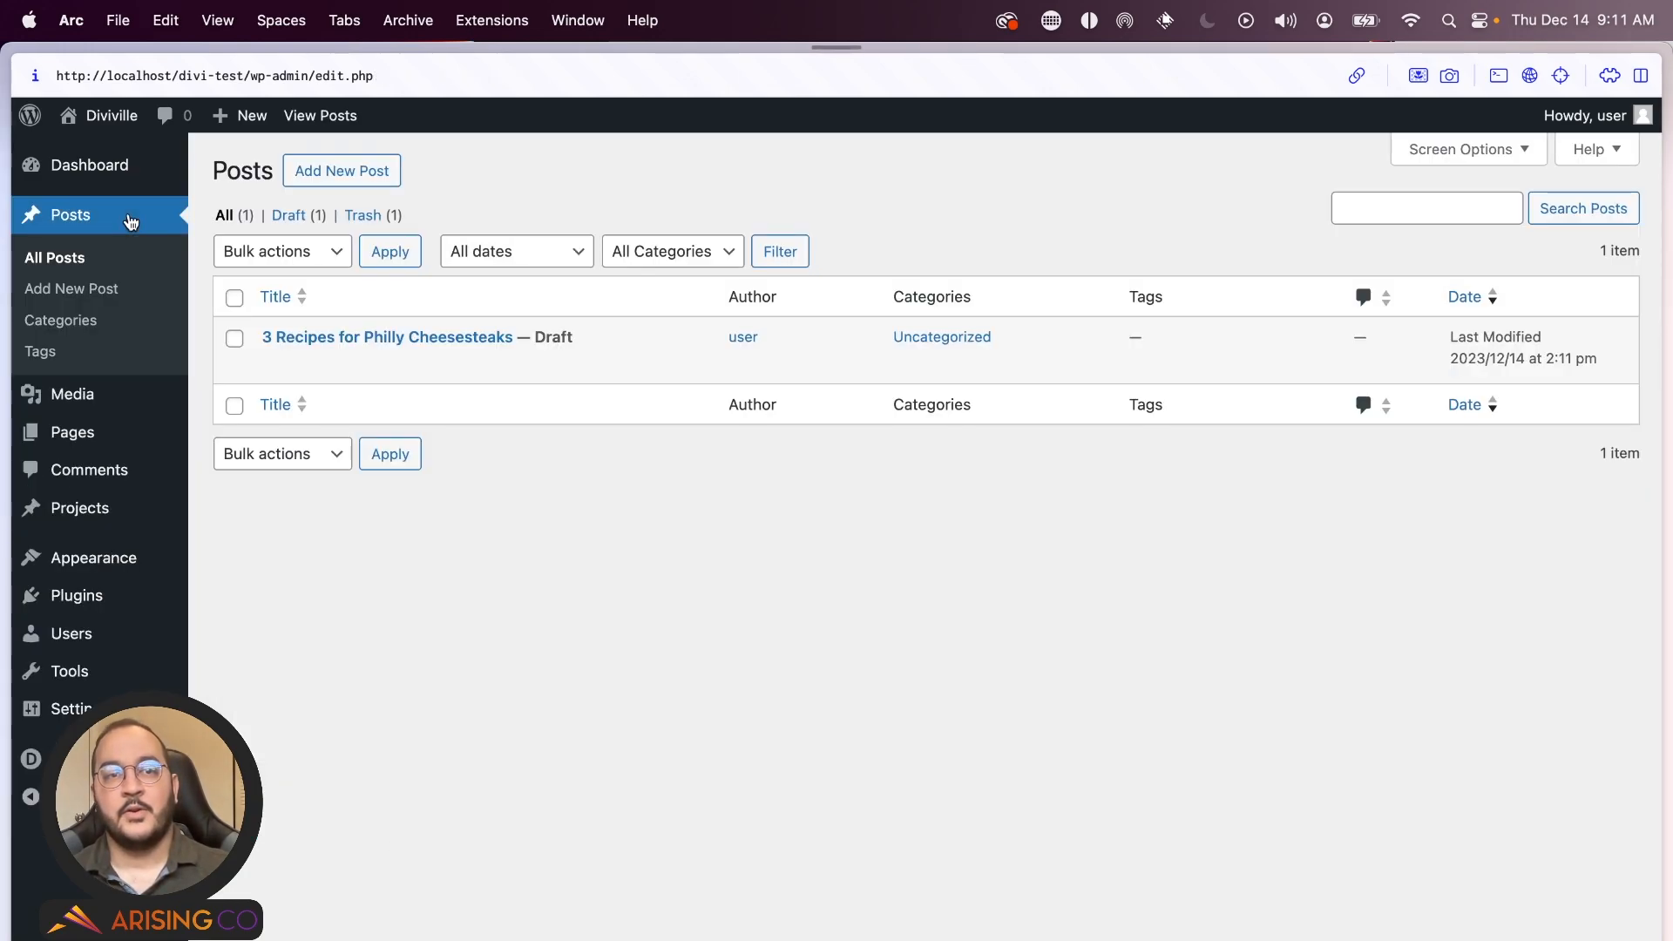
left_click(335, 171)
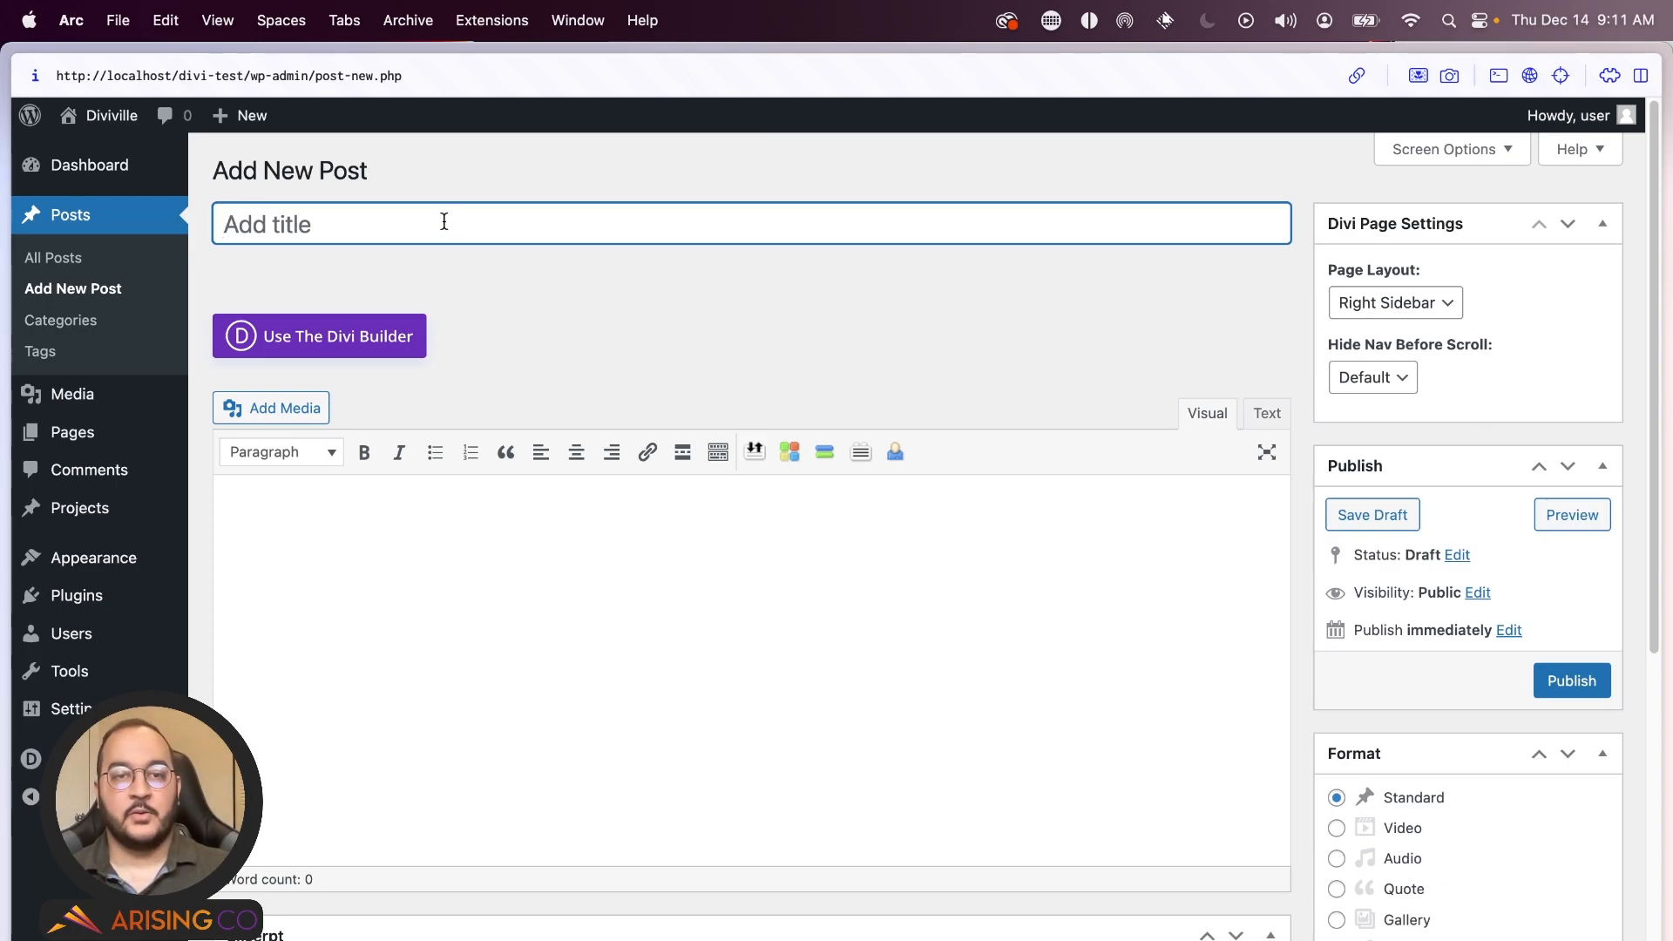
type("5 Recipes for Phi")
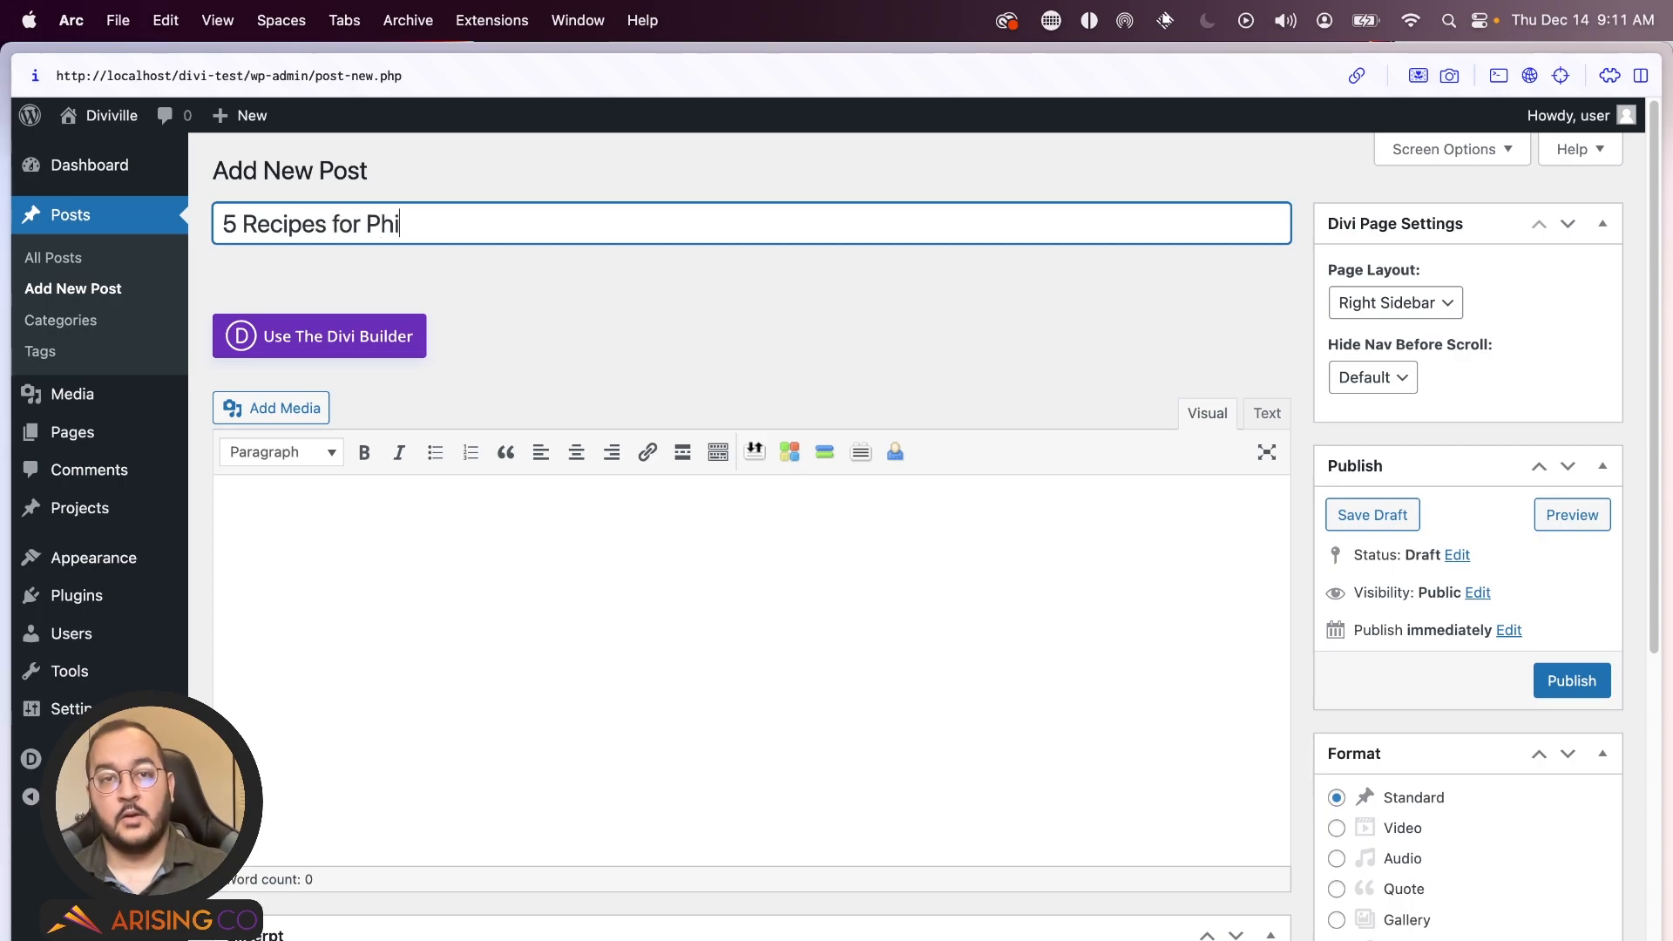
type("lly Pretzels")
left_click(545, 259)
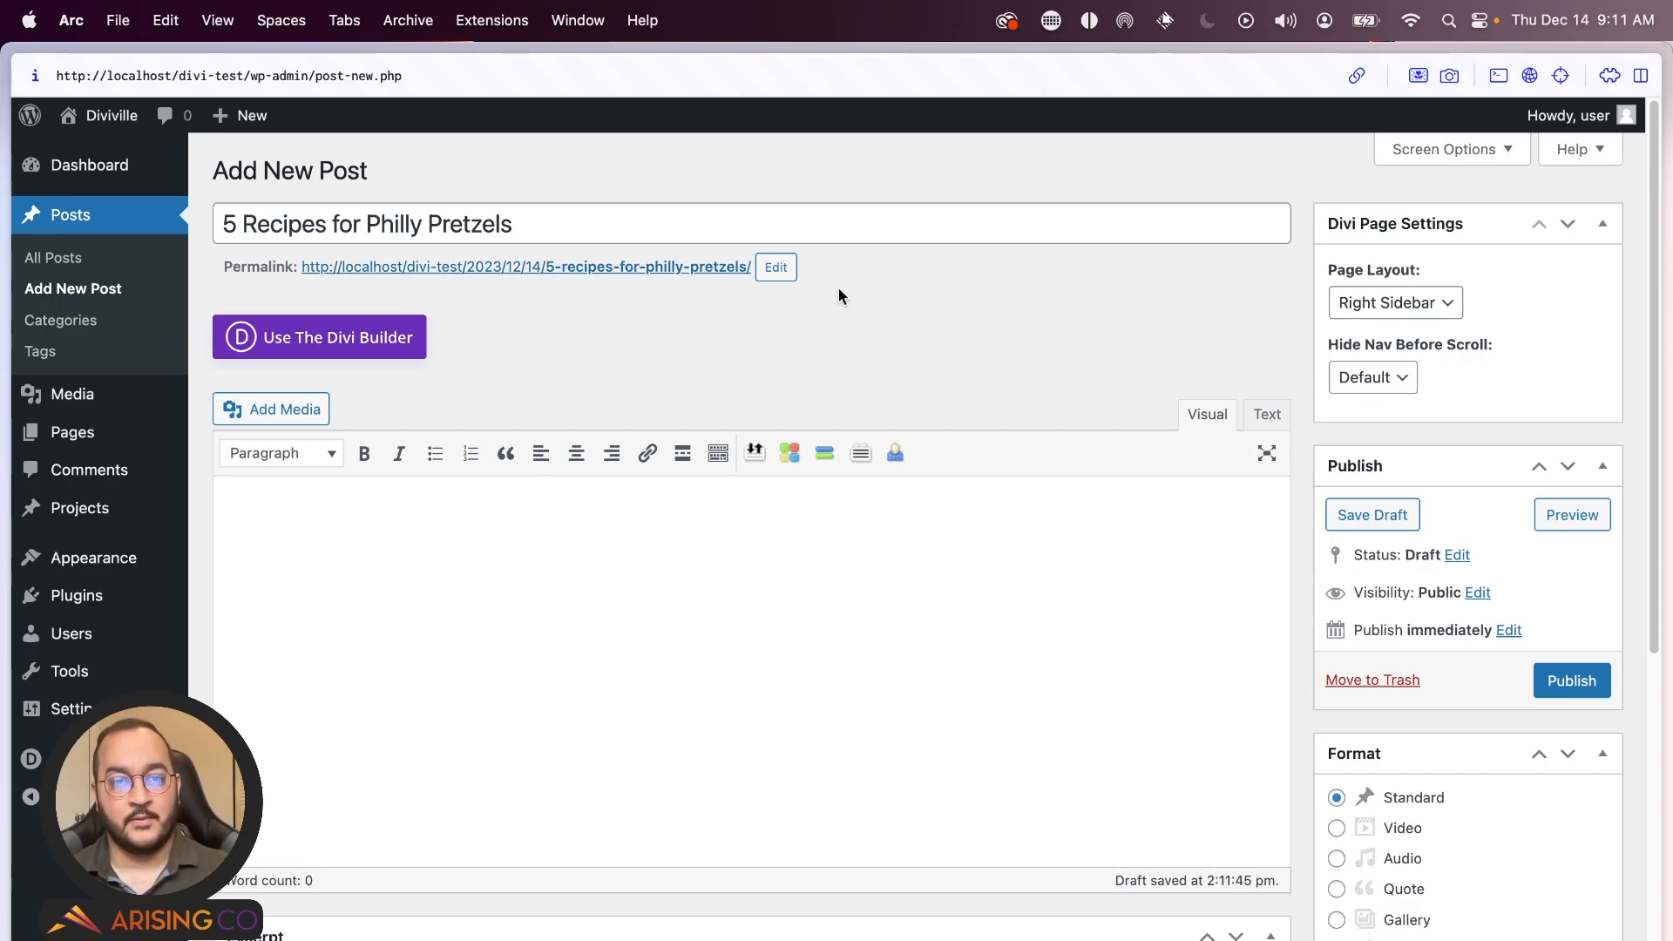
- Examine the classic editor's layout and compare the post body's Visual and Text modes
scroll(876, 392, "down", 3)
left_click(877, 399)
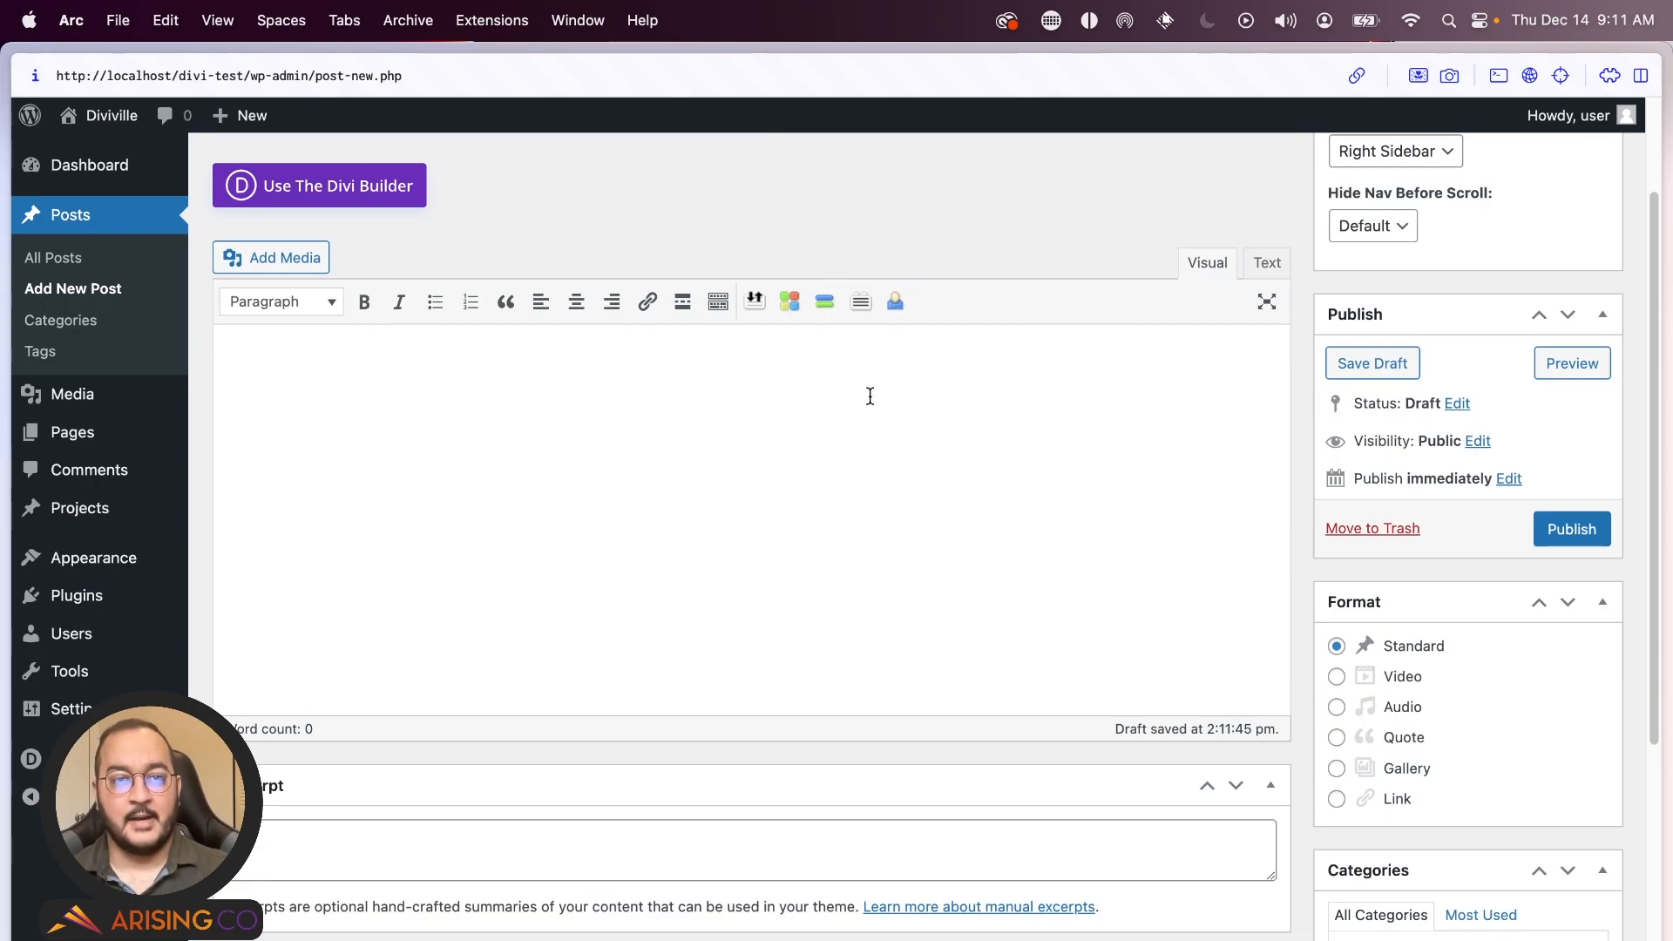
scroll(1283, 489, "up", 3)
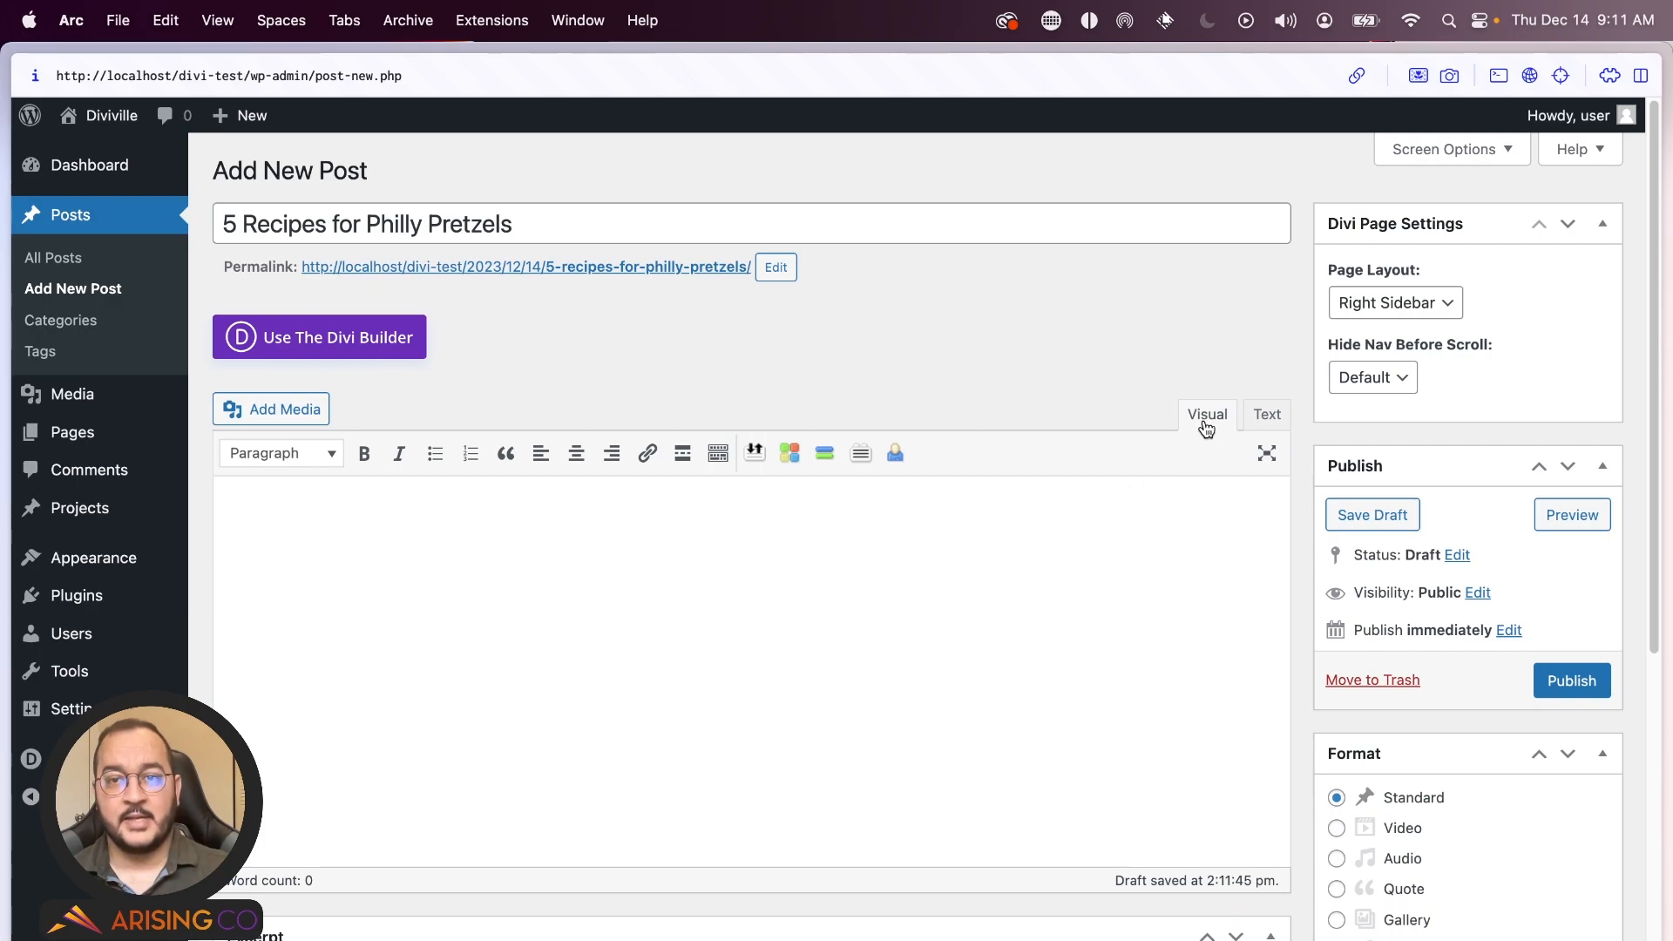
left_click(1264, 422)
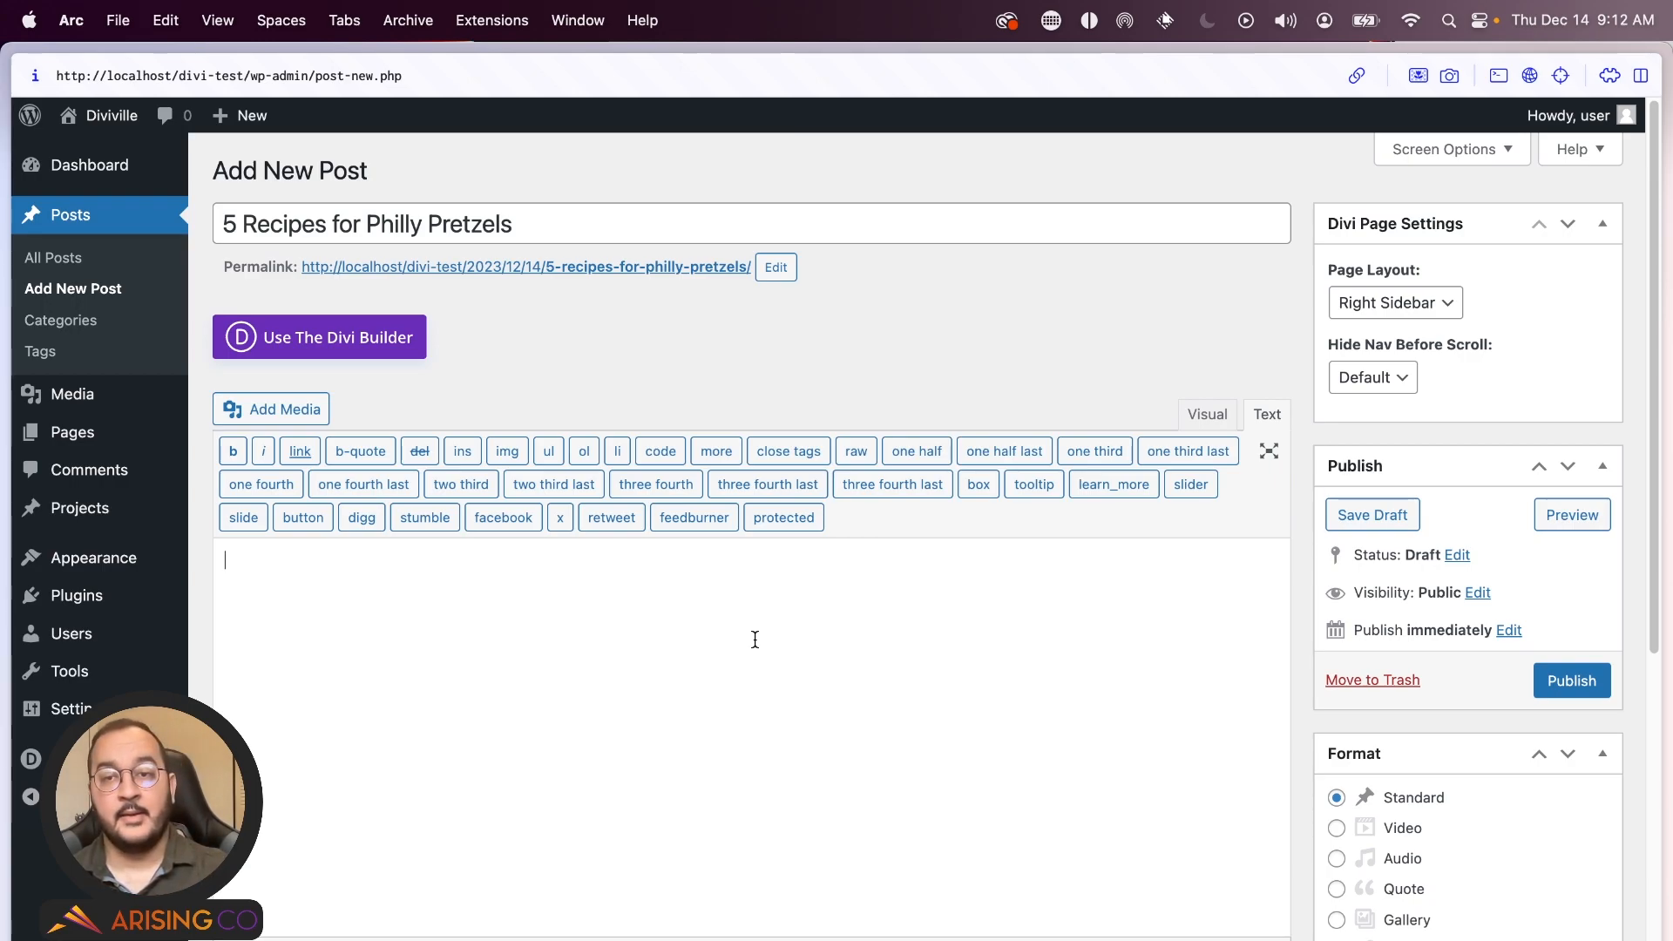
left_click(1206, 422)
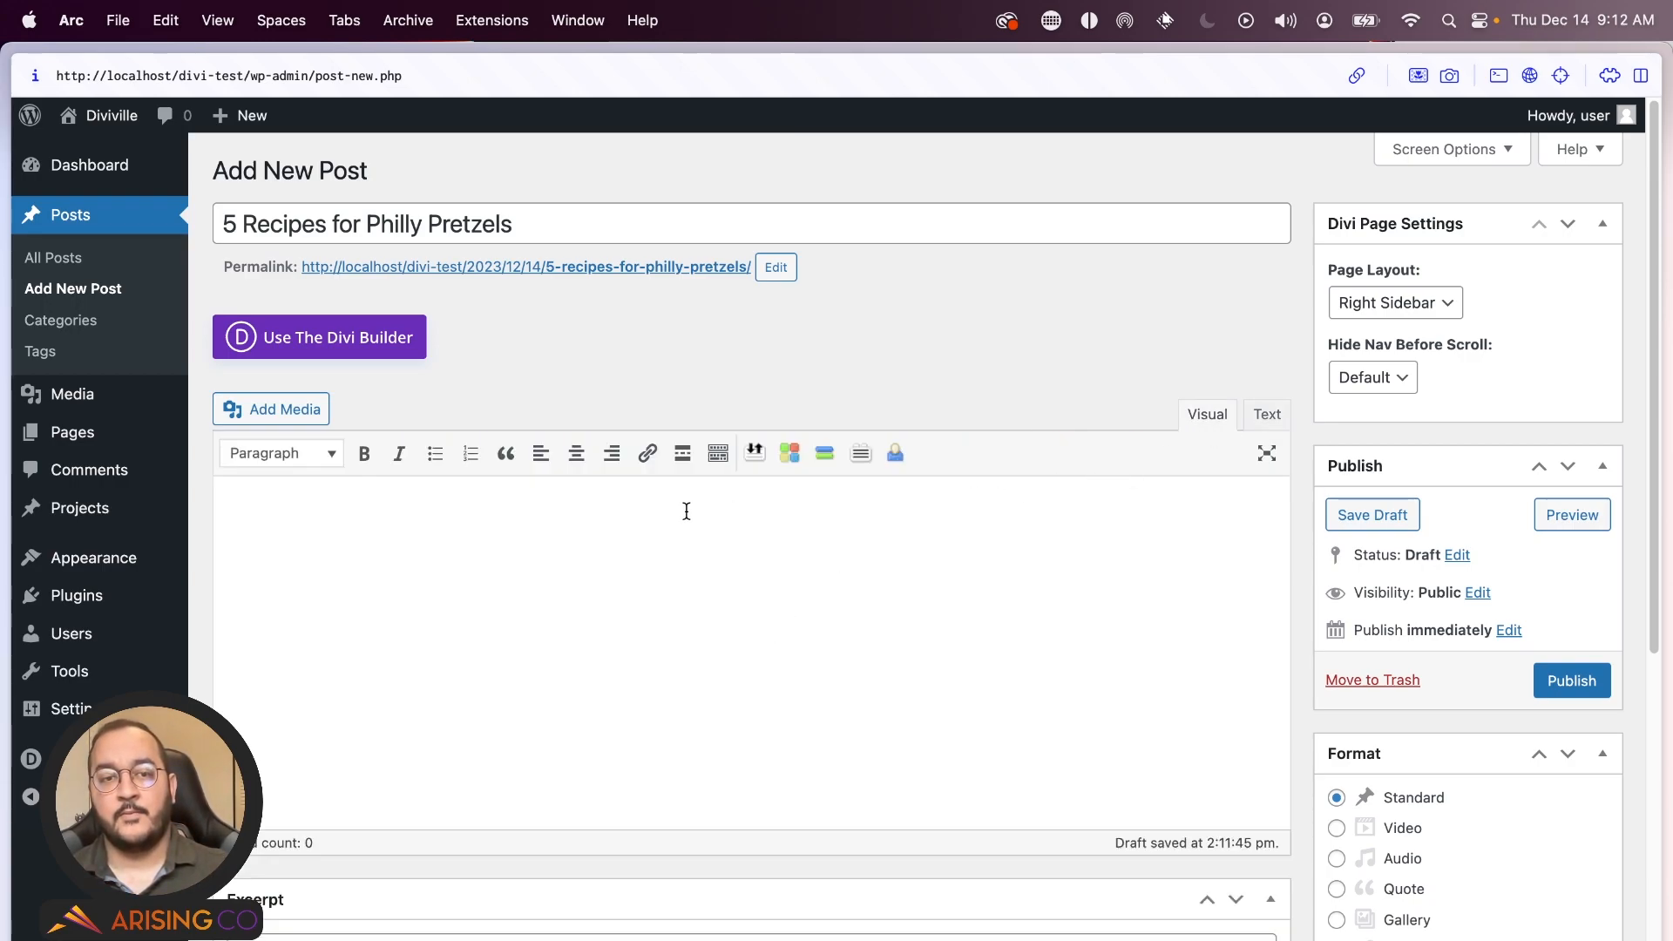
- In Text mode, write three separate paragraphs in the post body: "I love philly pretzels.", "Texture is Everything" and "blurb about texture"
left_click(1267, 414)
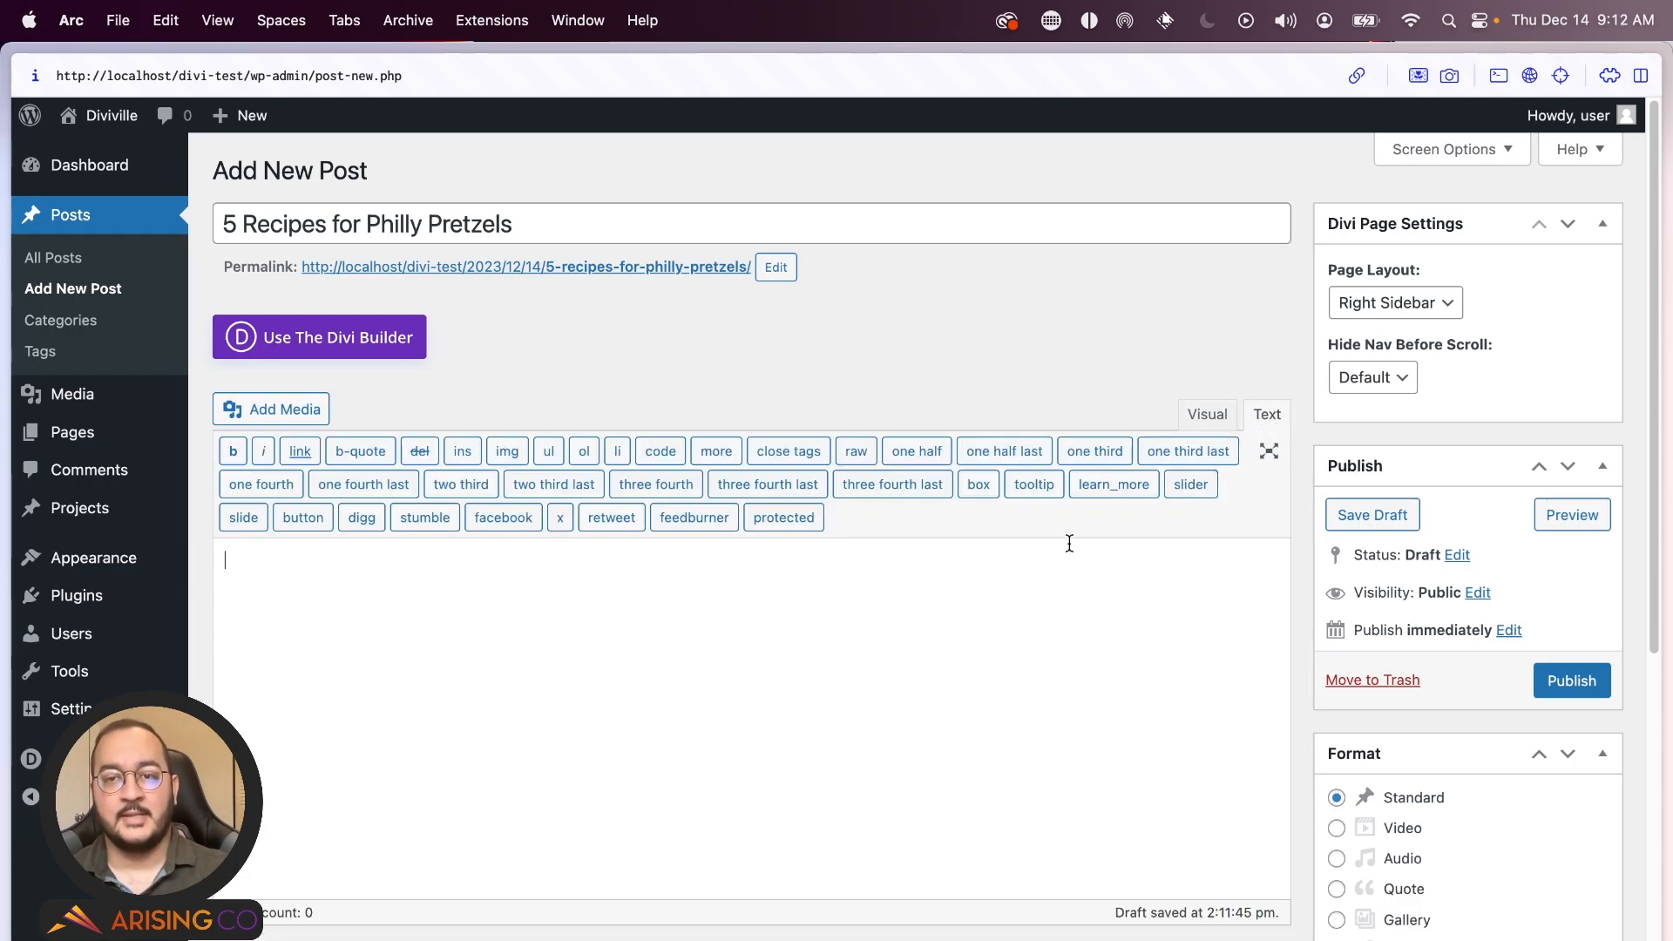
left_click(1024, 566)
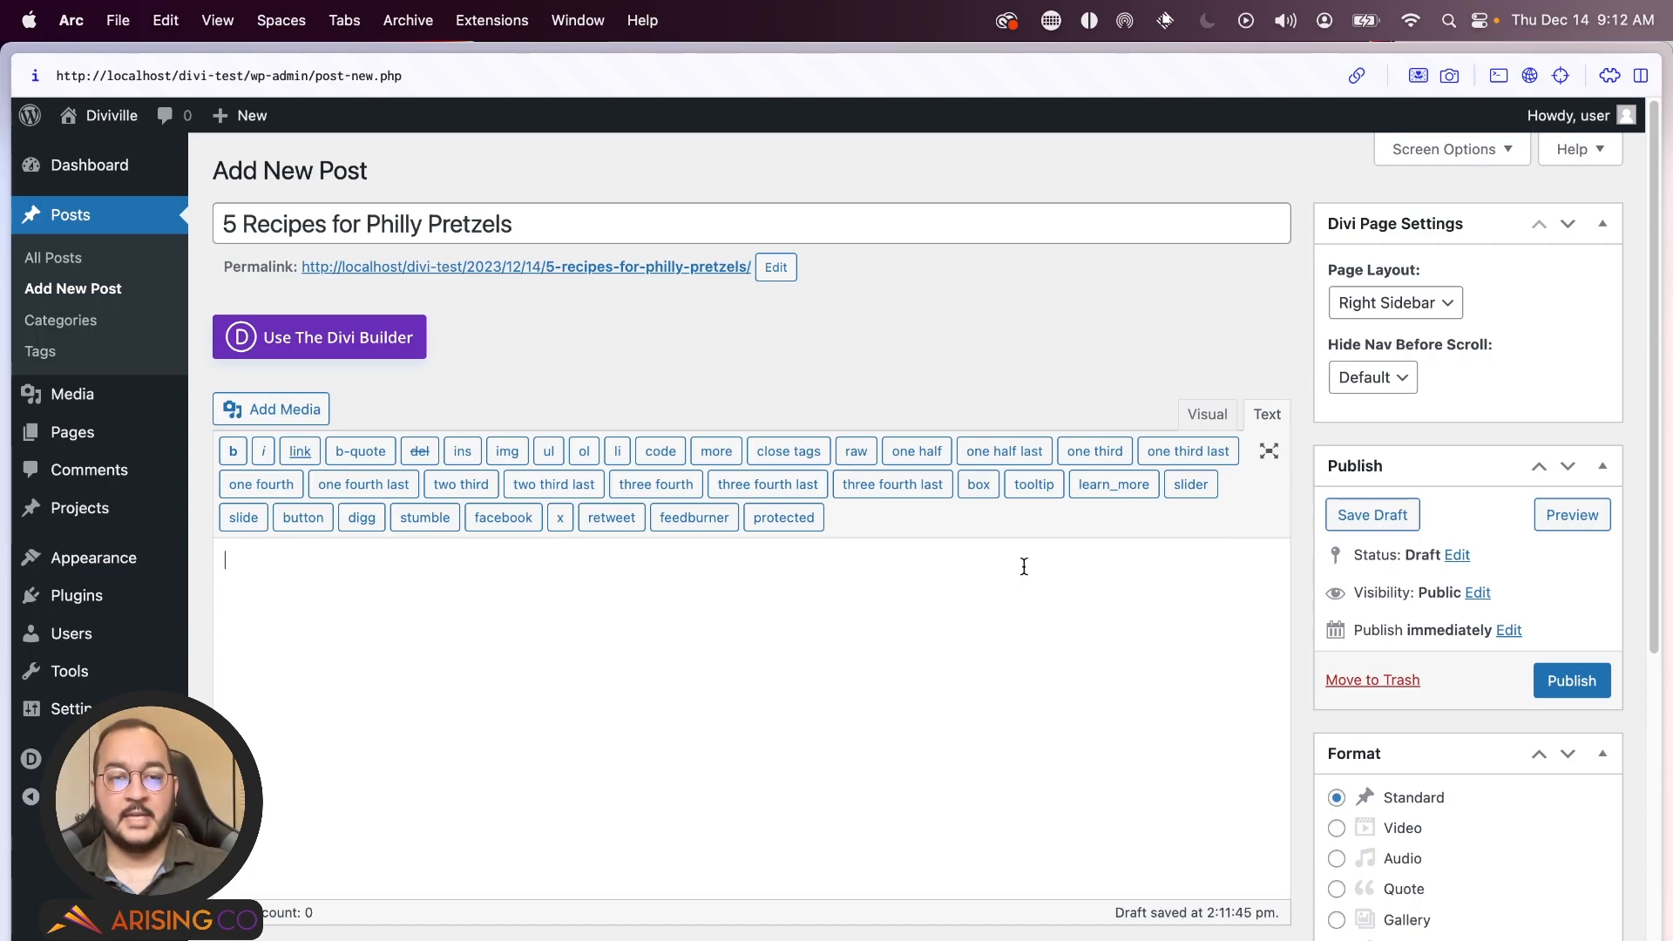
type("I love p")
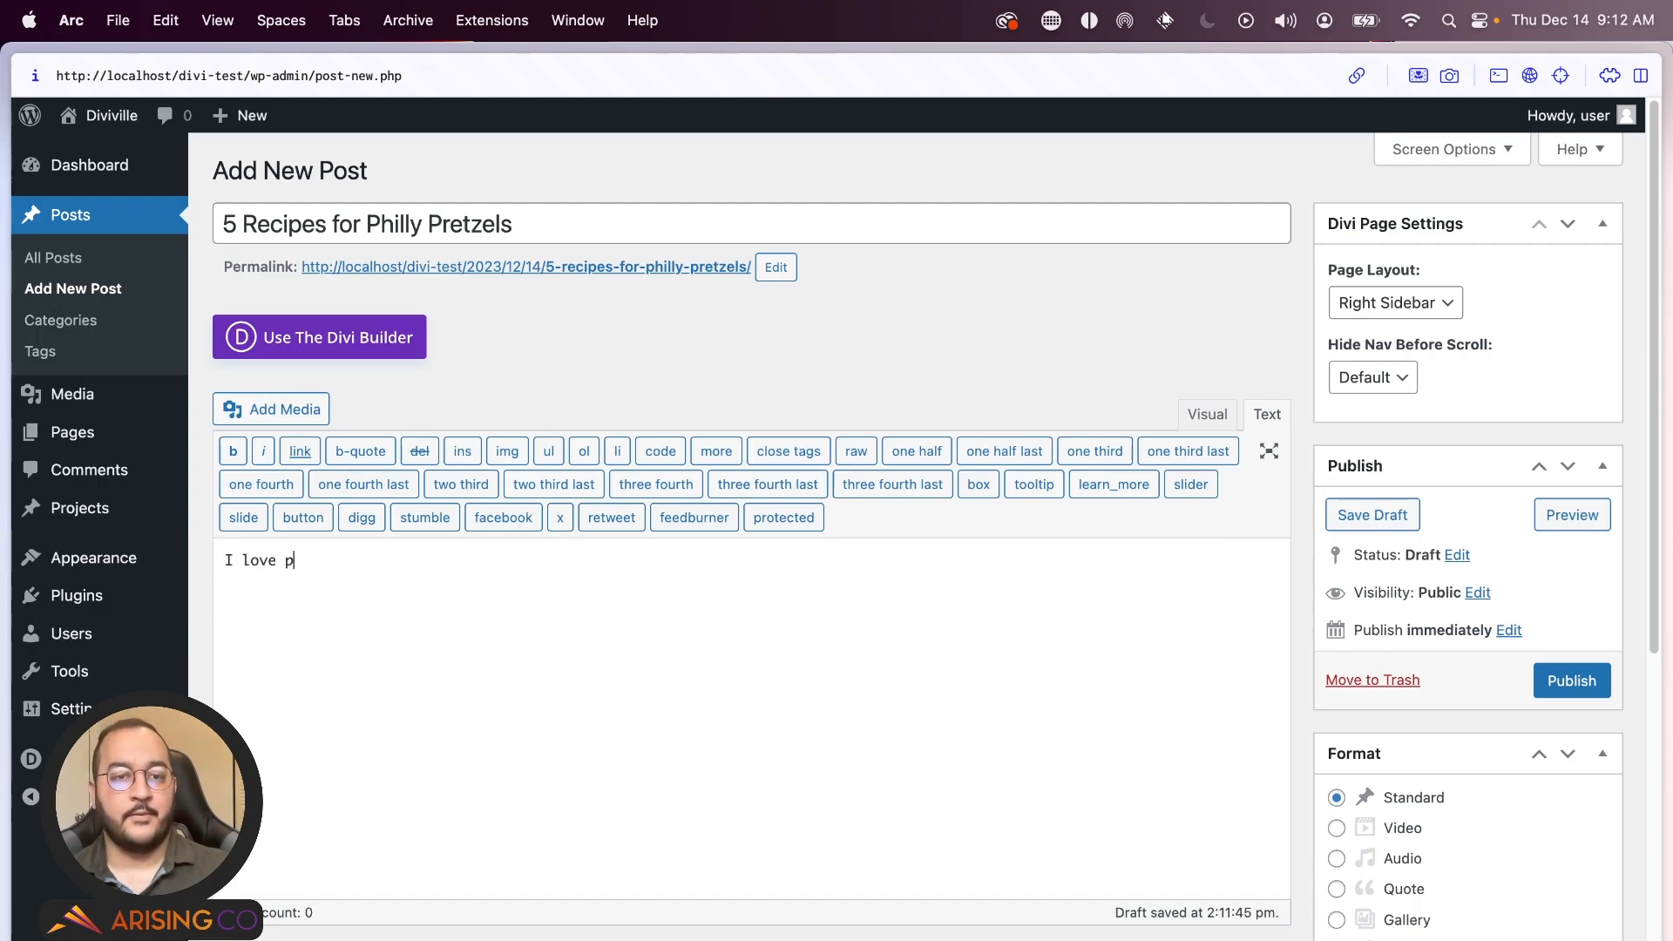
type("hilly pretzels.")
key("Return")
key("Return")
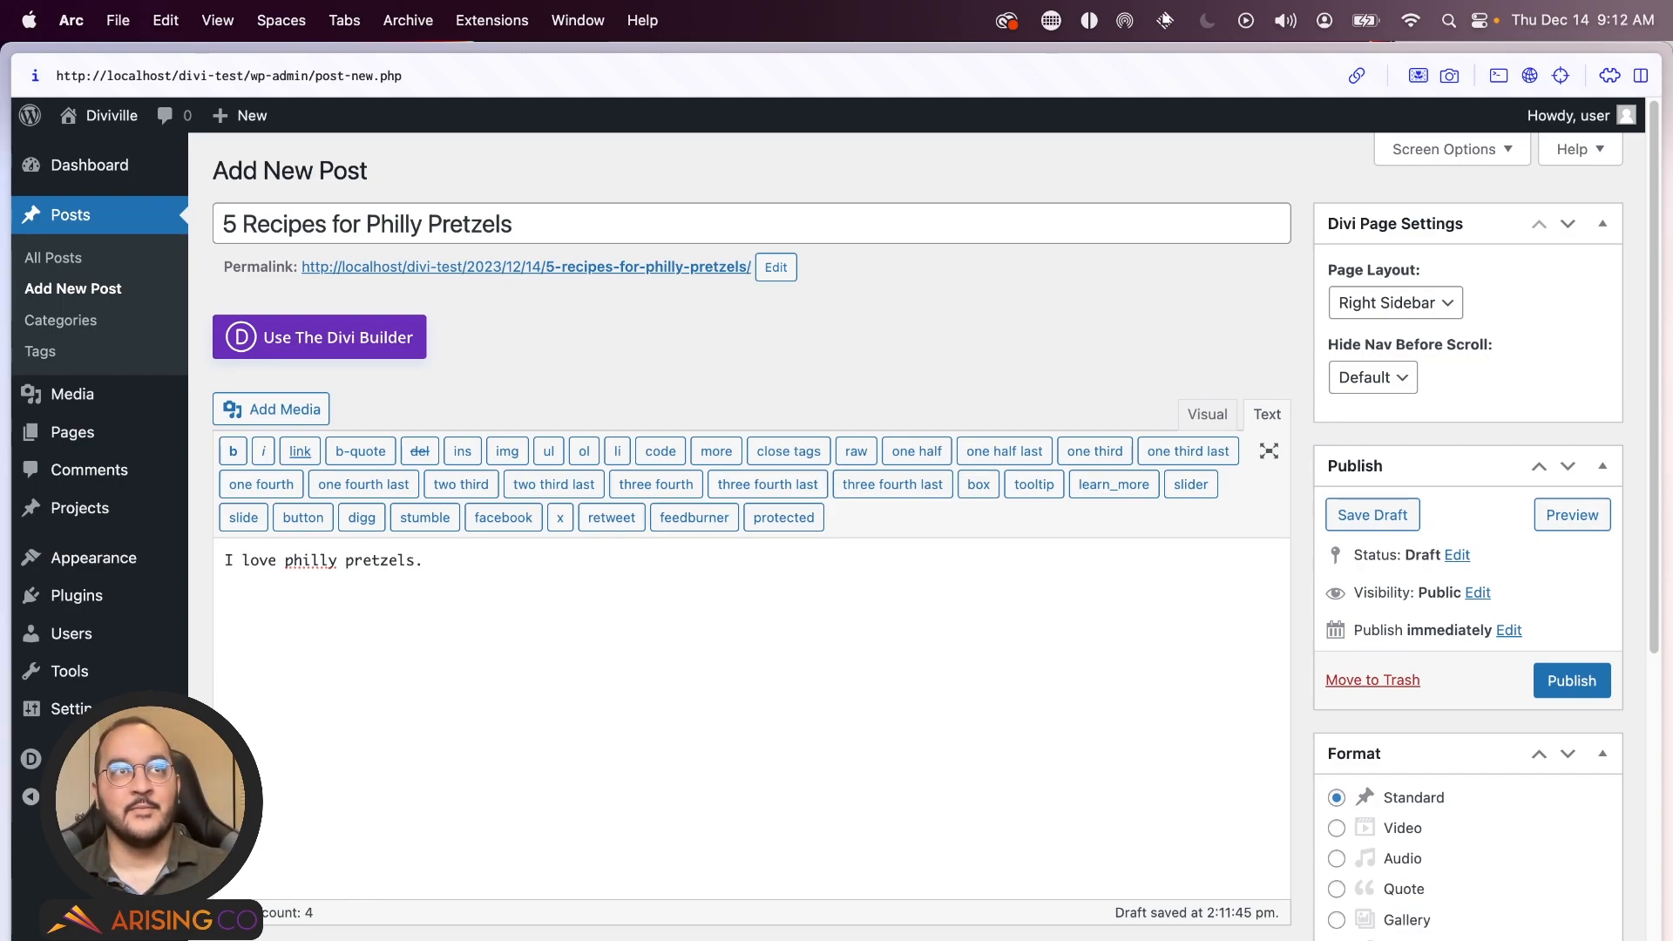
type("Textur")
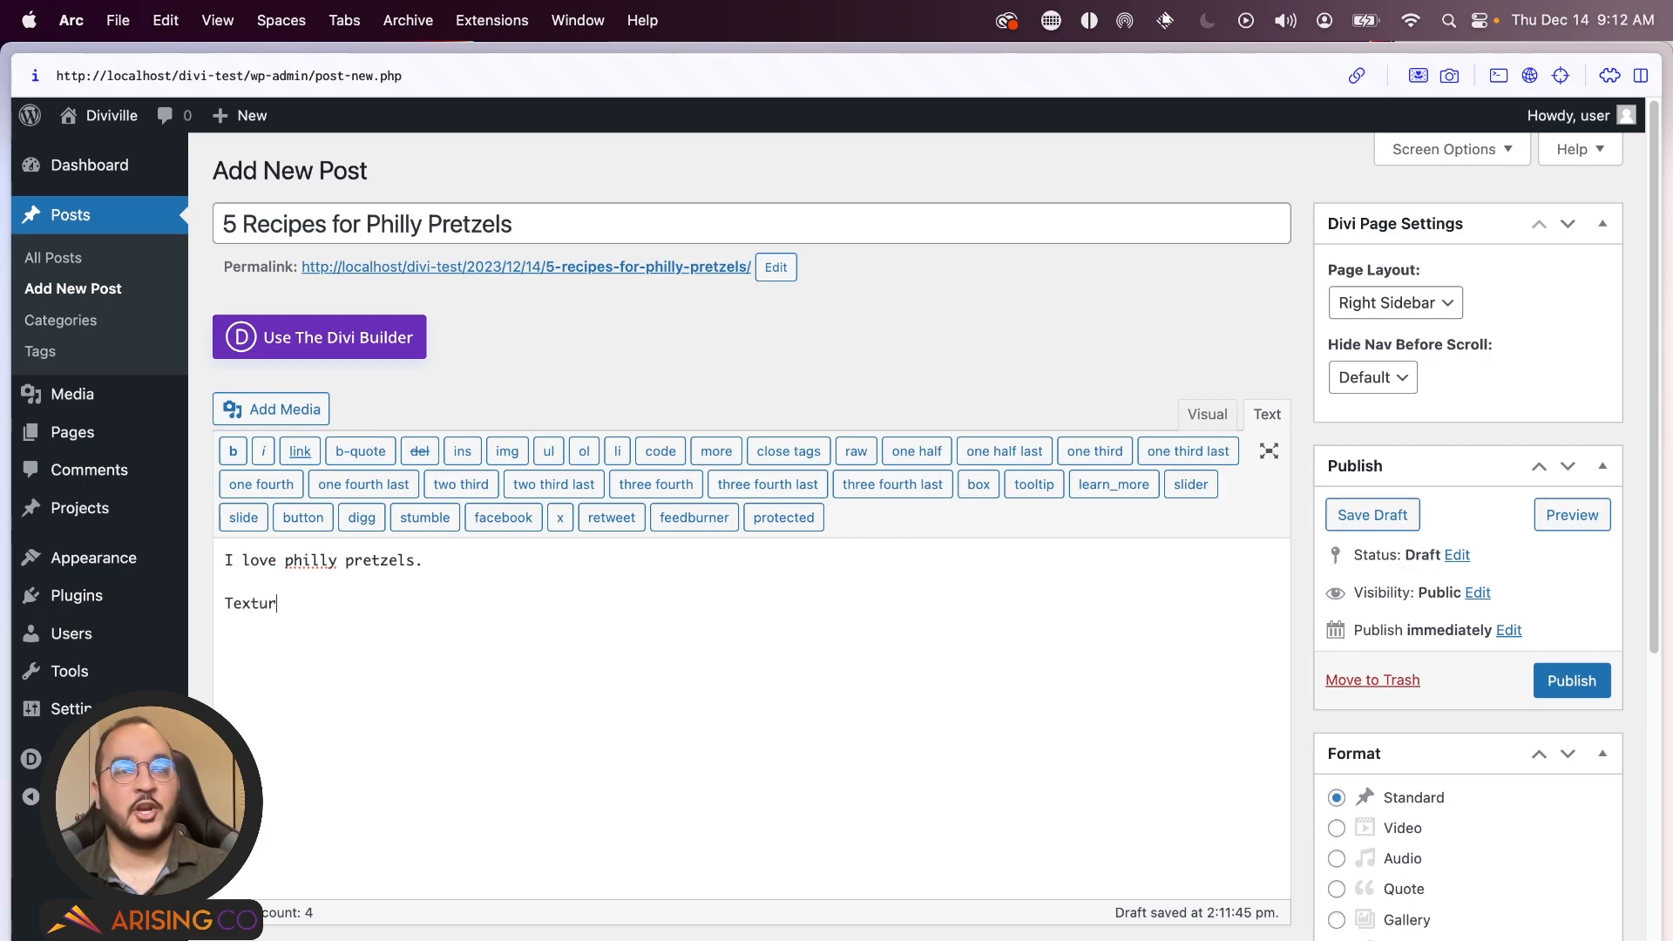
type("e is Everything")
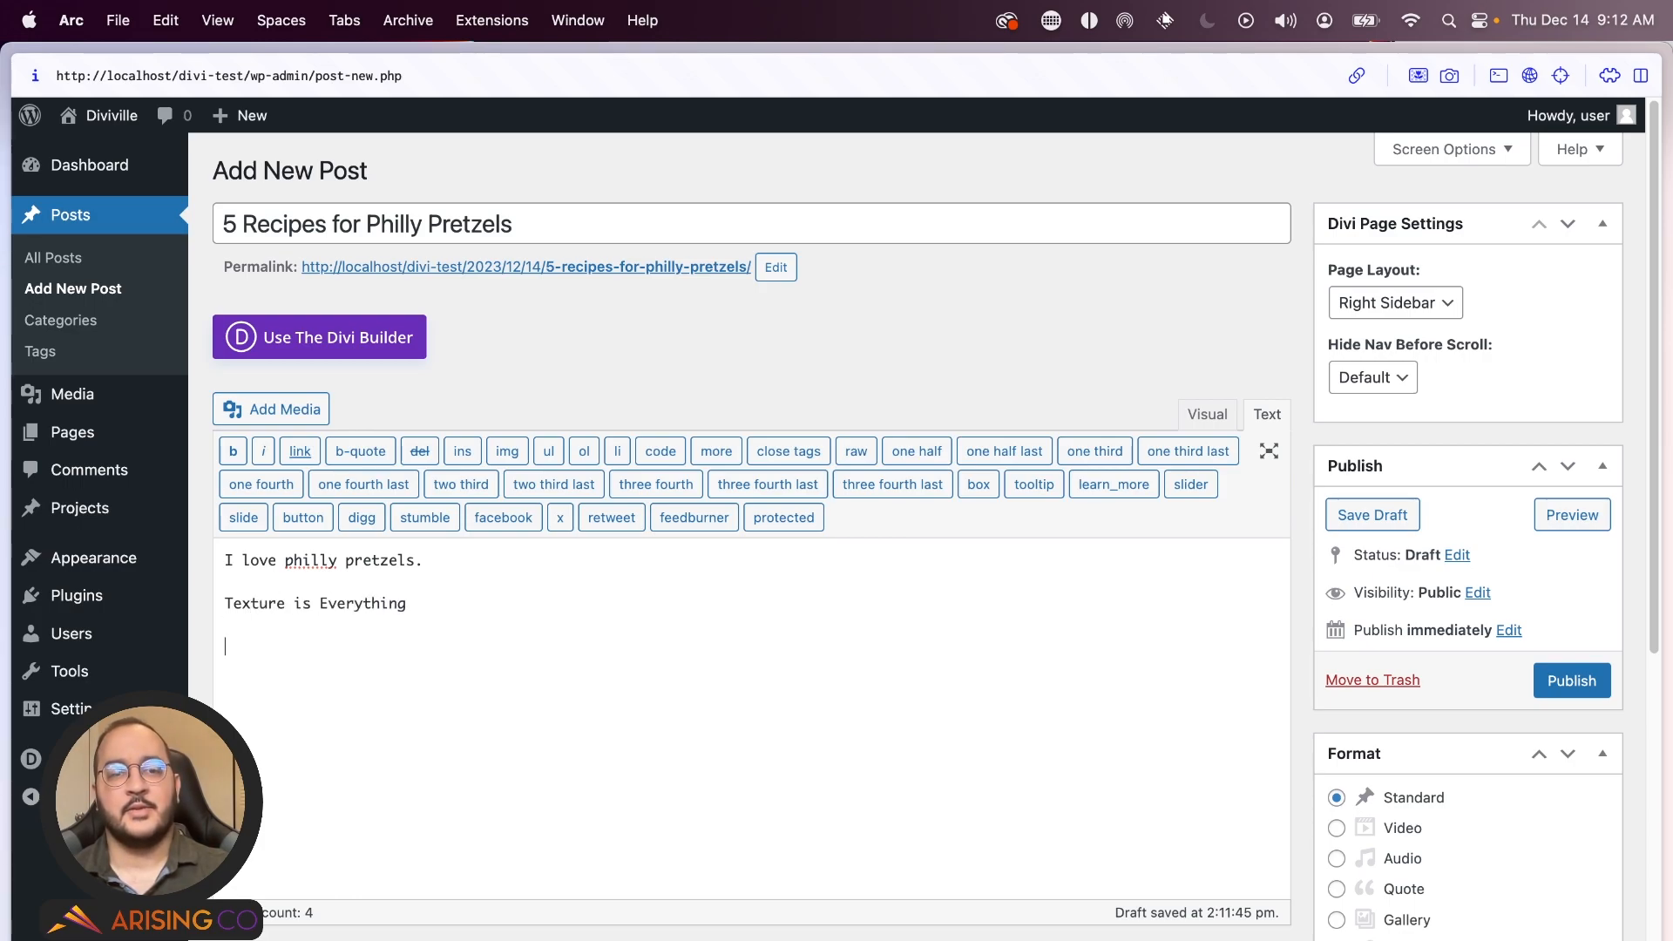
key("Return")
key("Return")
type("blurb about ")
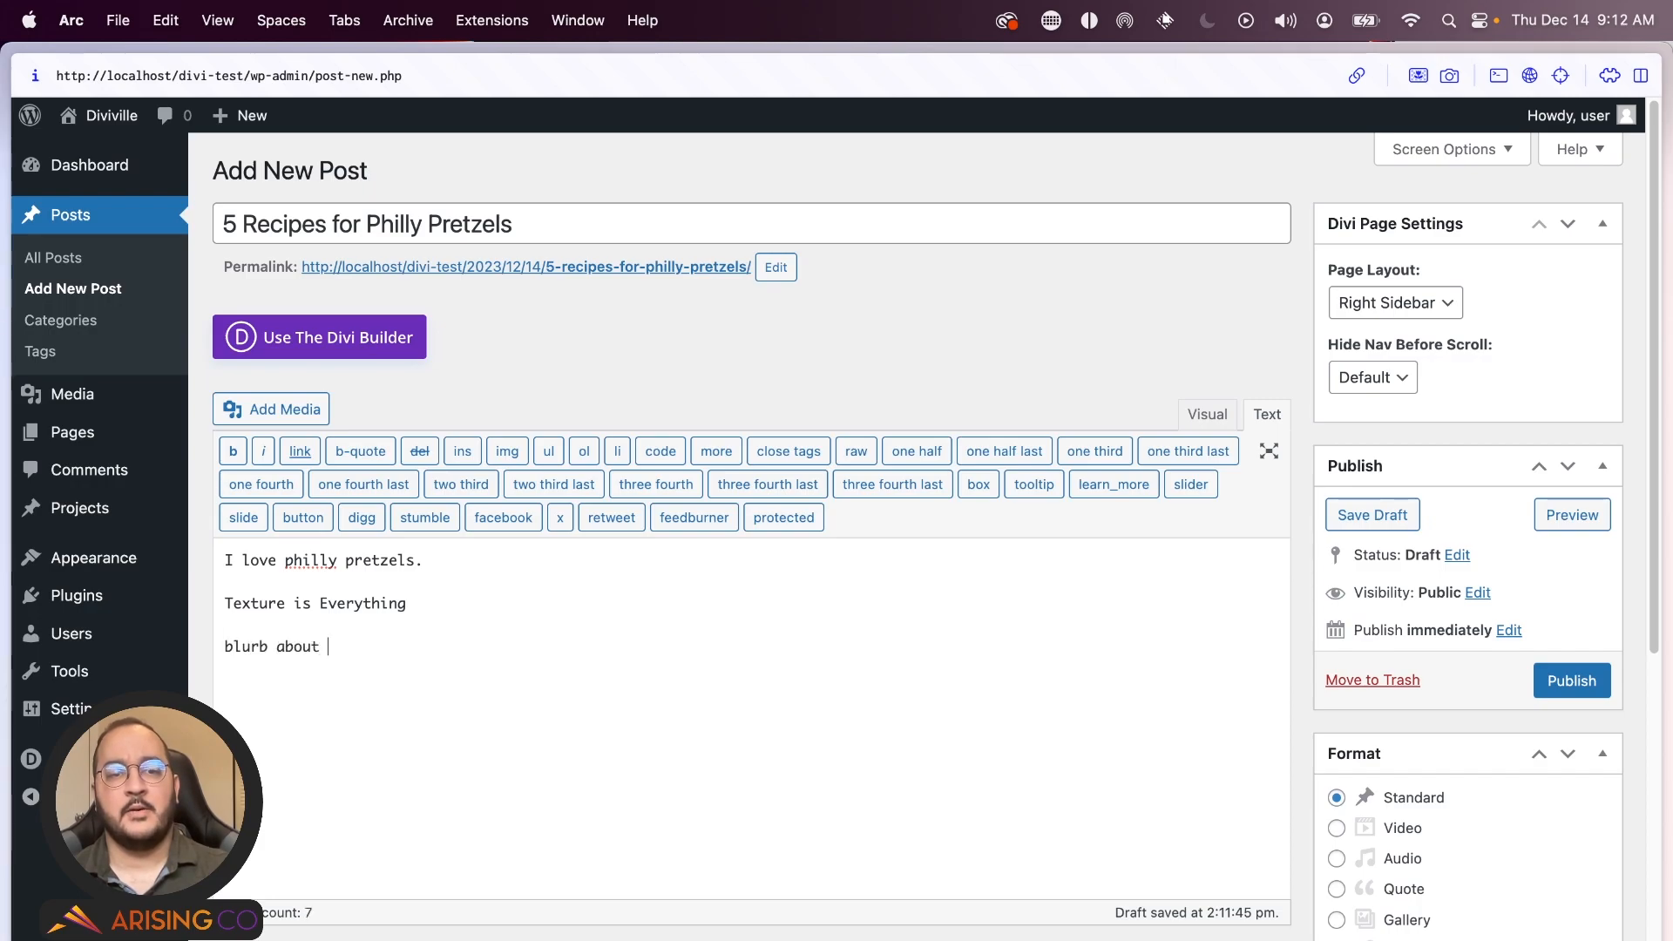
type("texture")
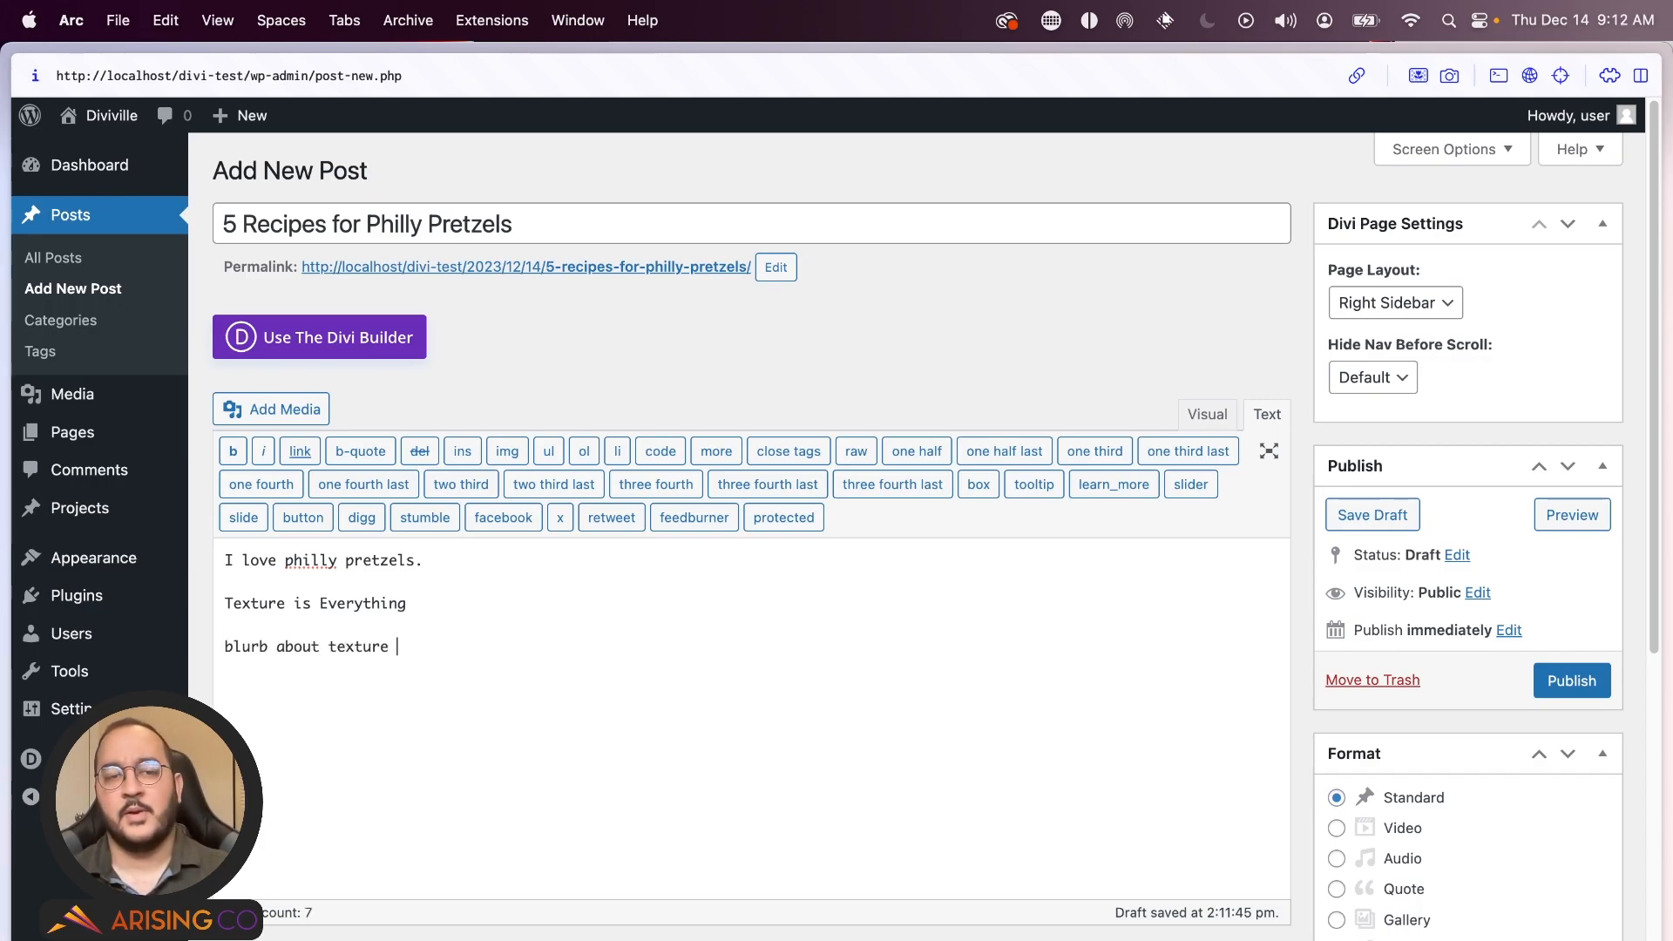
- Format the "Texture is Everything" line as Heading 2 in Visual mode
left_click(1207, 415)
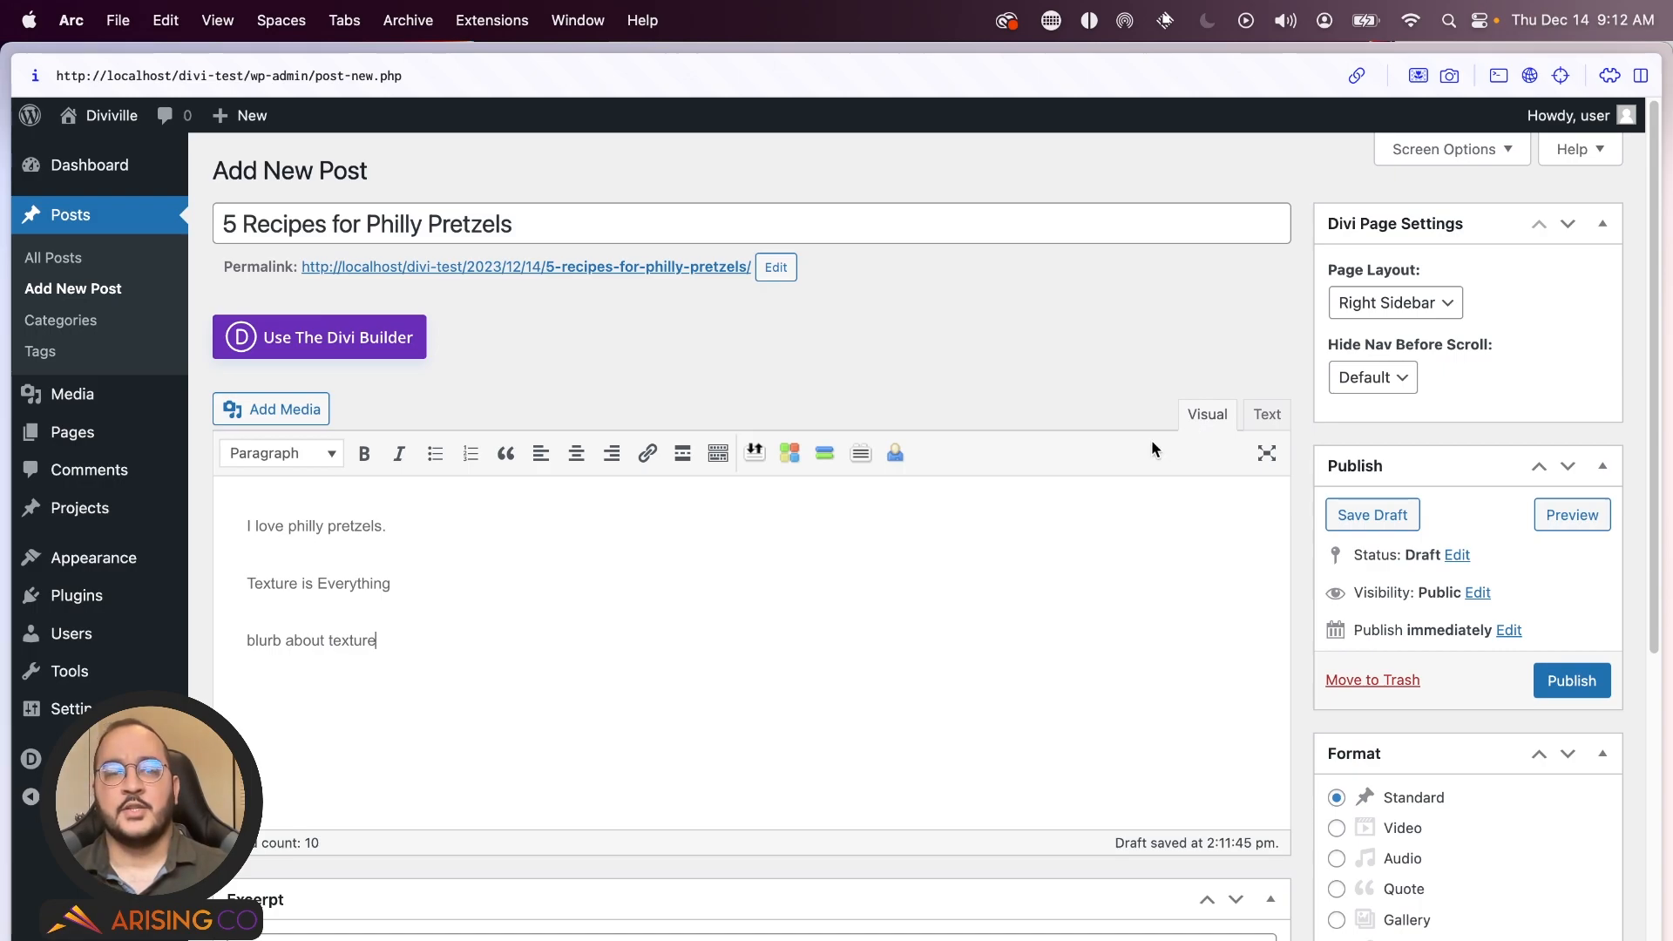
triple_click(316, 586)
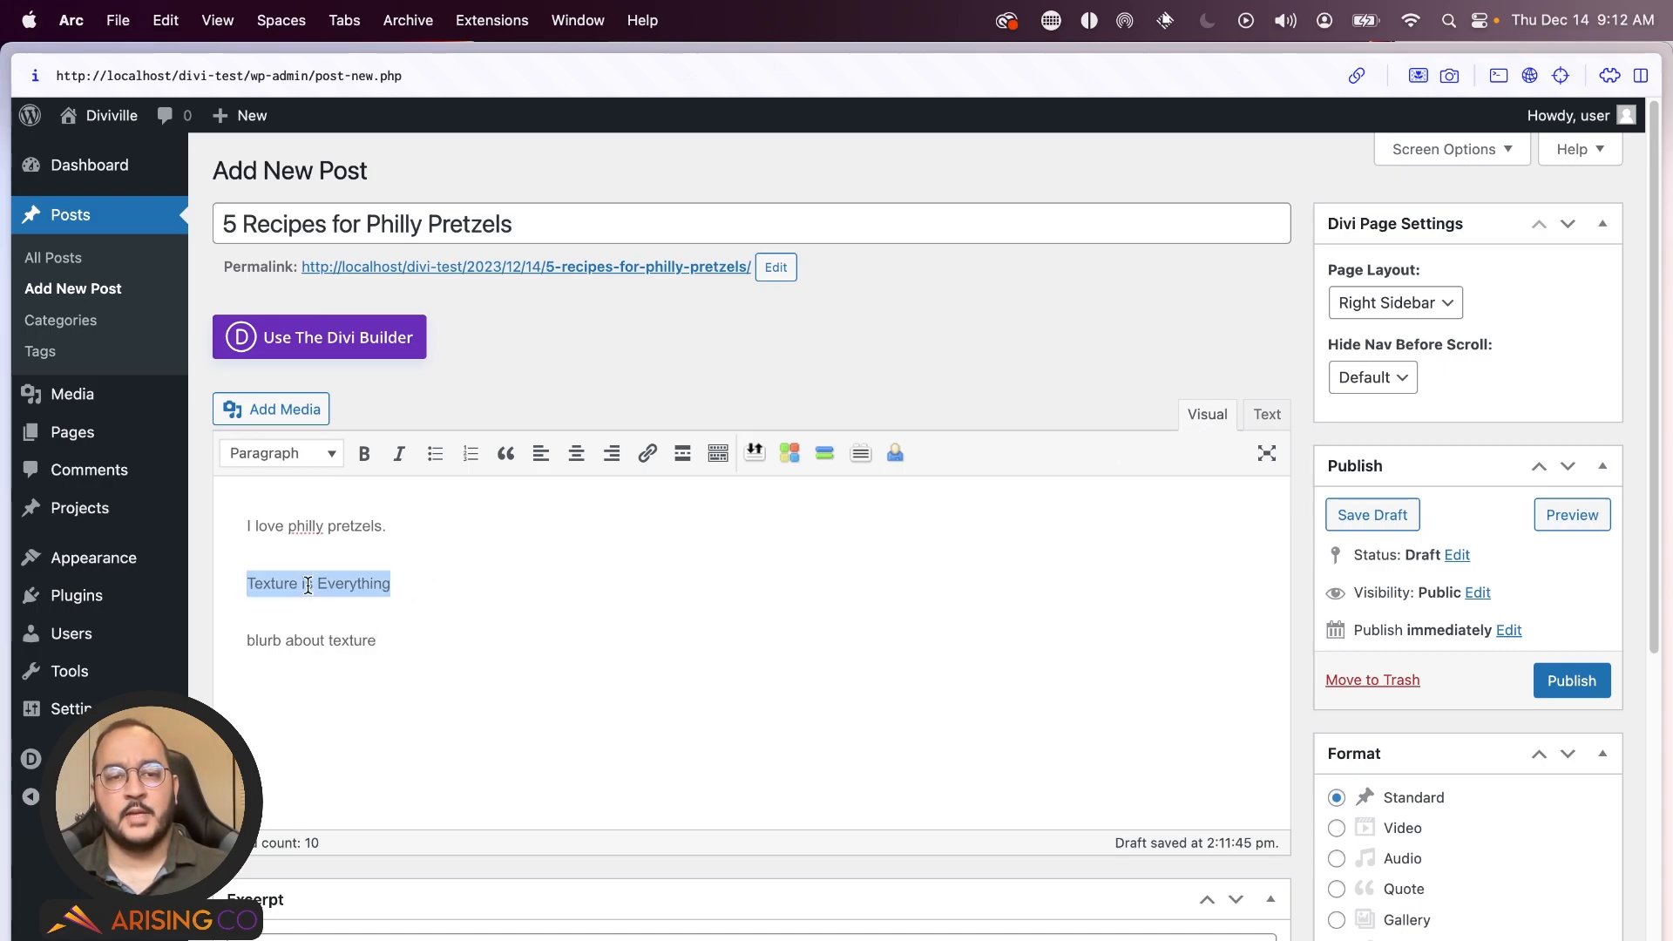
left_click(318, 455)
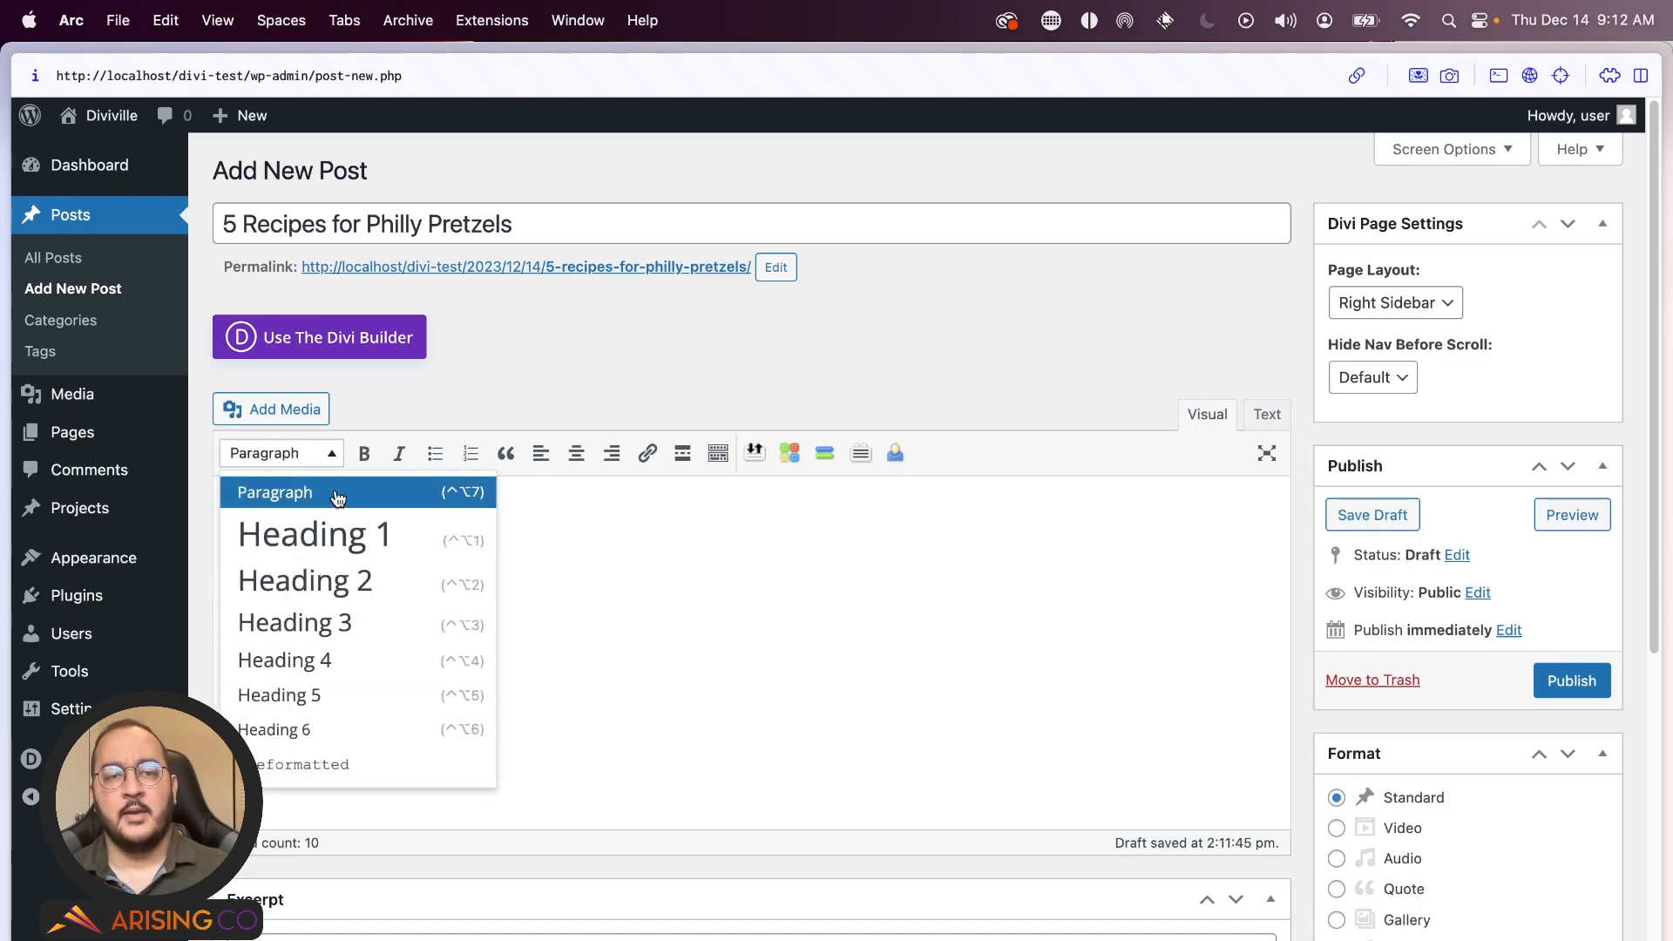
left_click(344, 580)
left_click(809, 619)
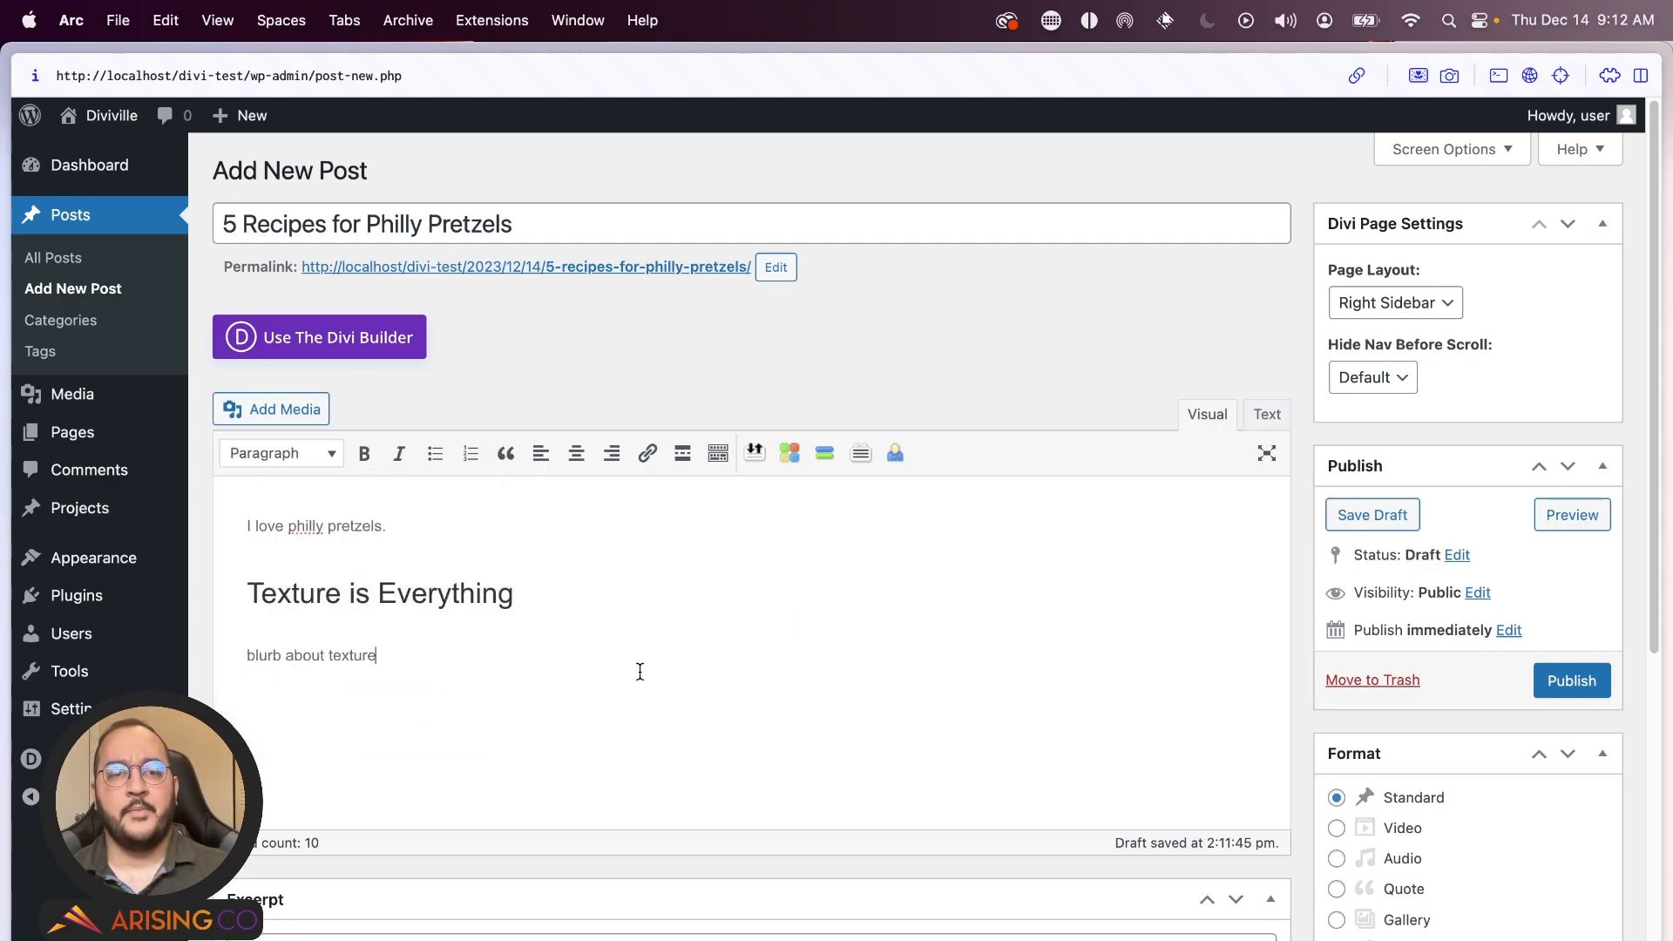
left_click(344, 562)
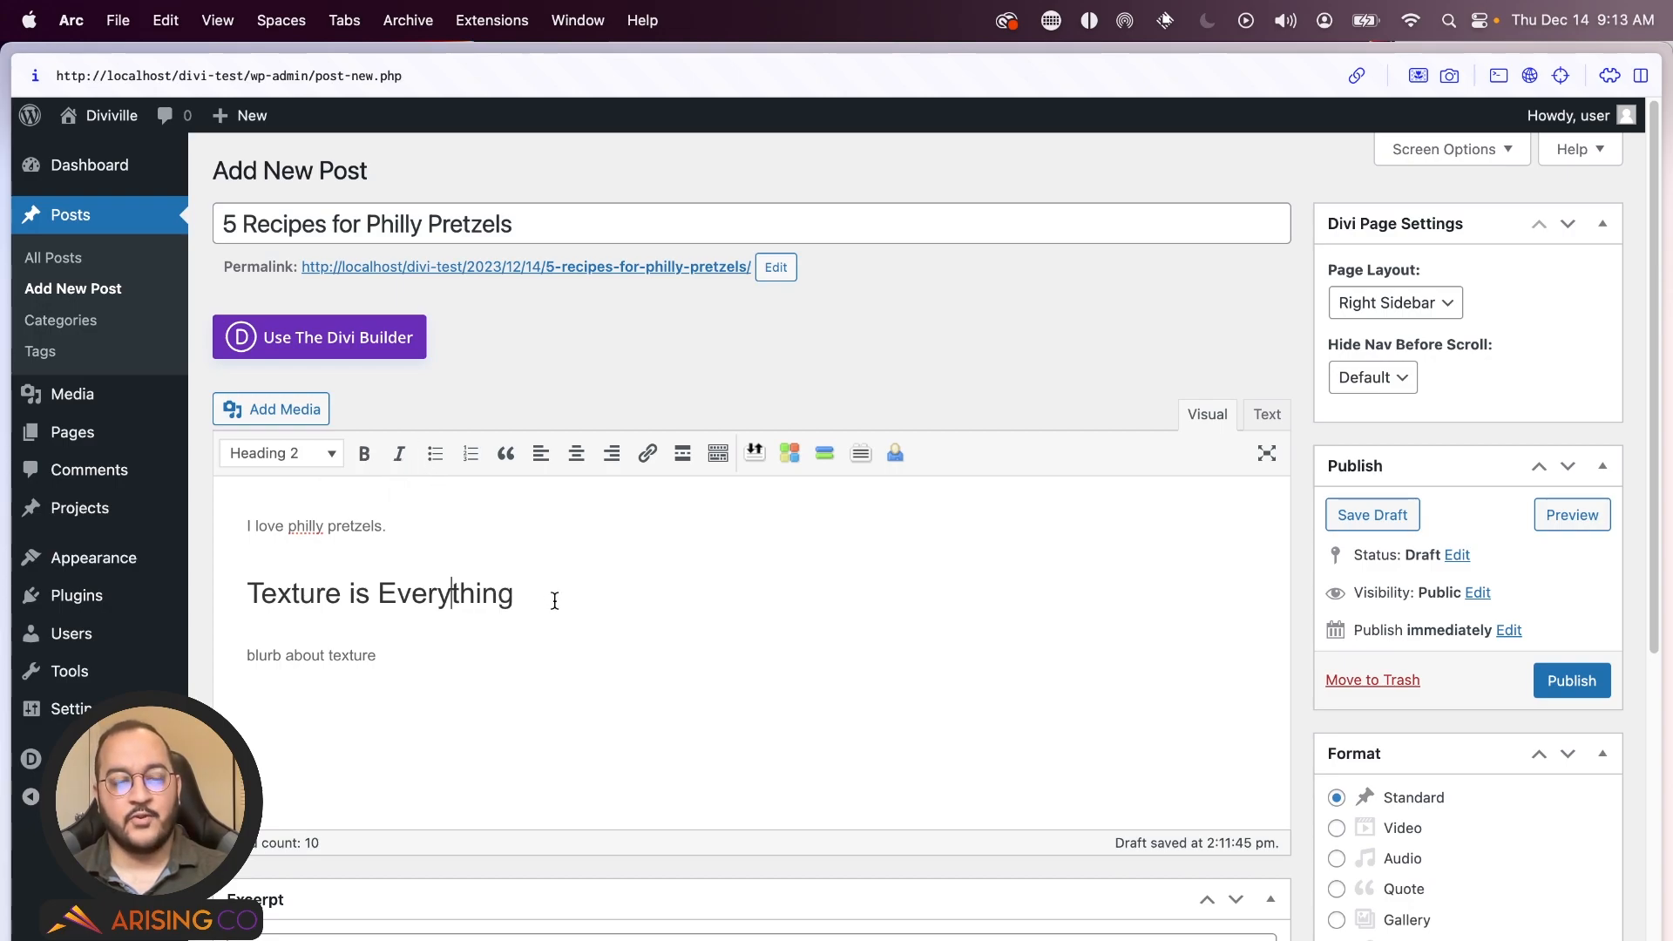
- Insert the vegetable basket image from the media library on a new line below "blurb about texture"
left_click(543, 652)
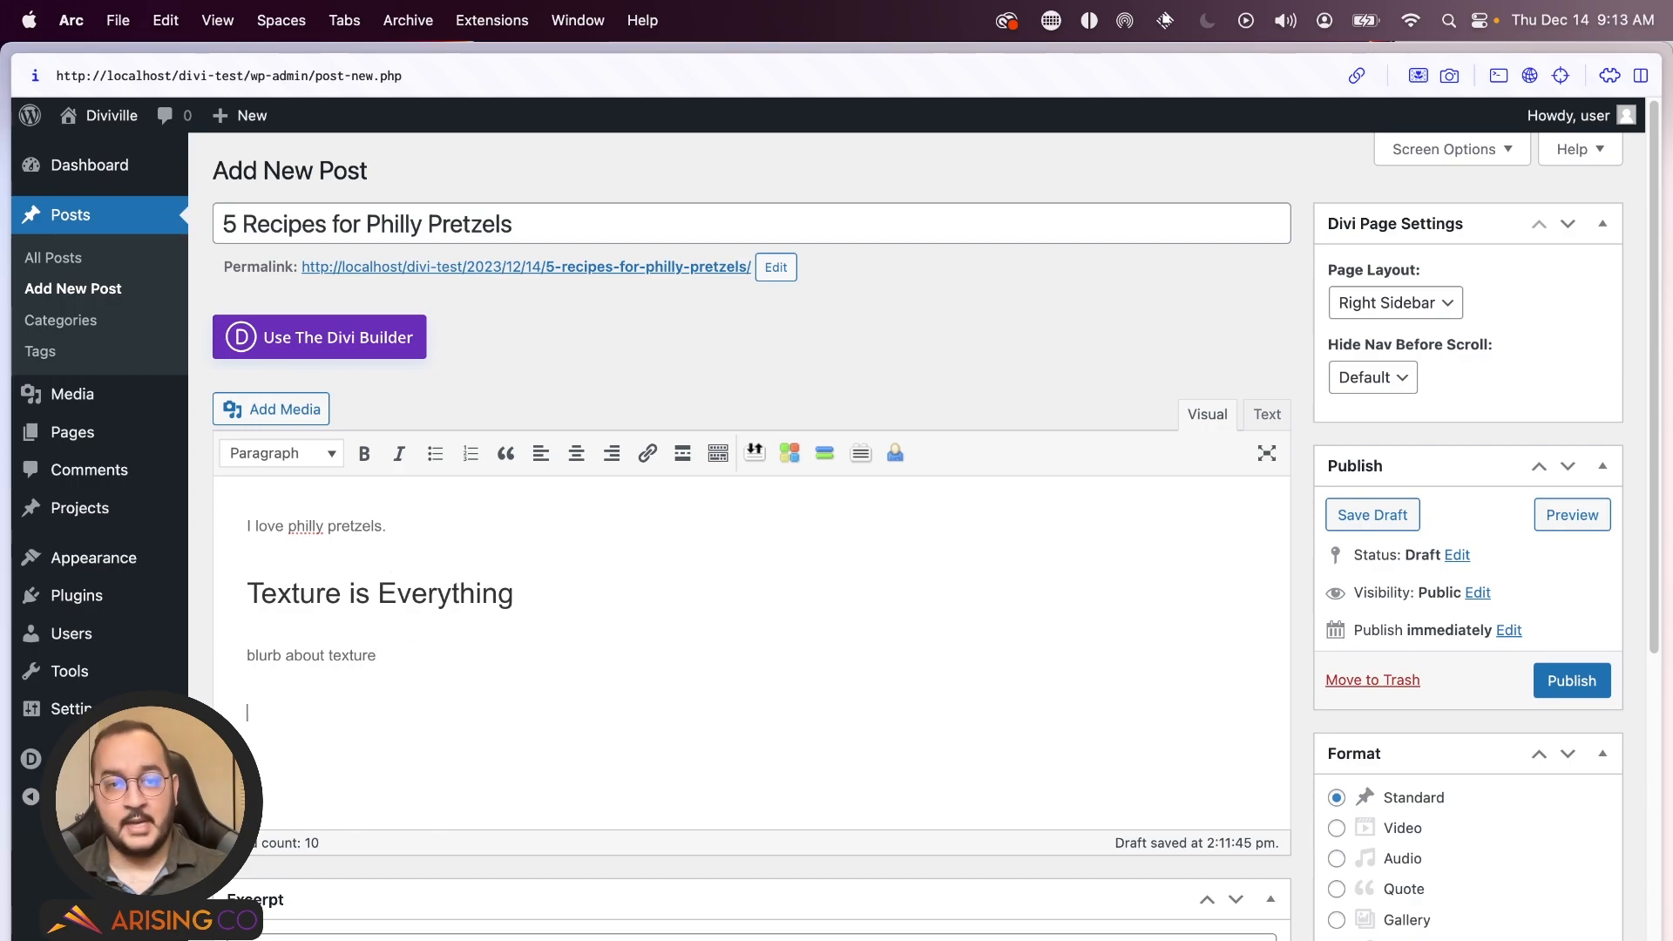
left_click(291, 415)
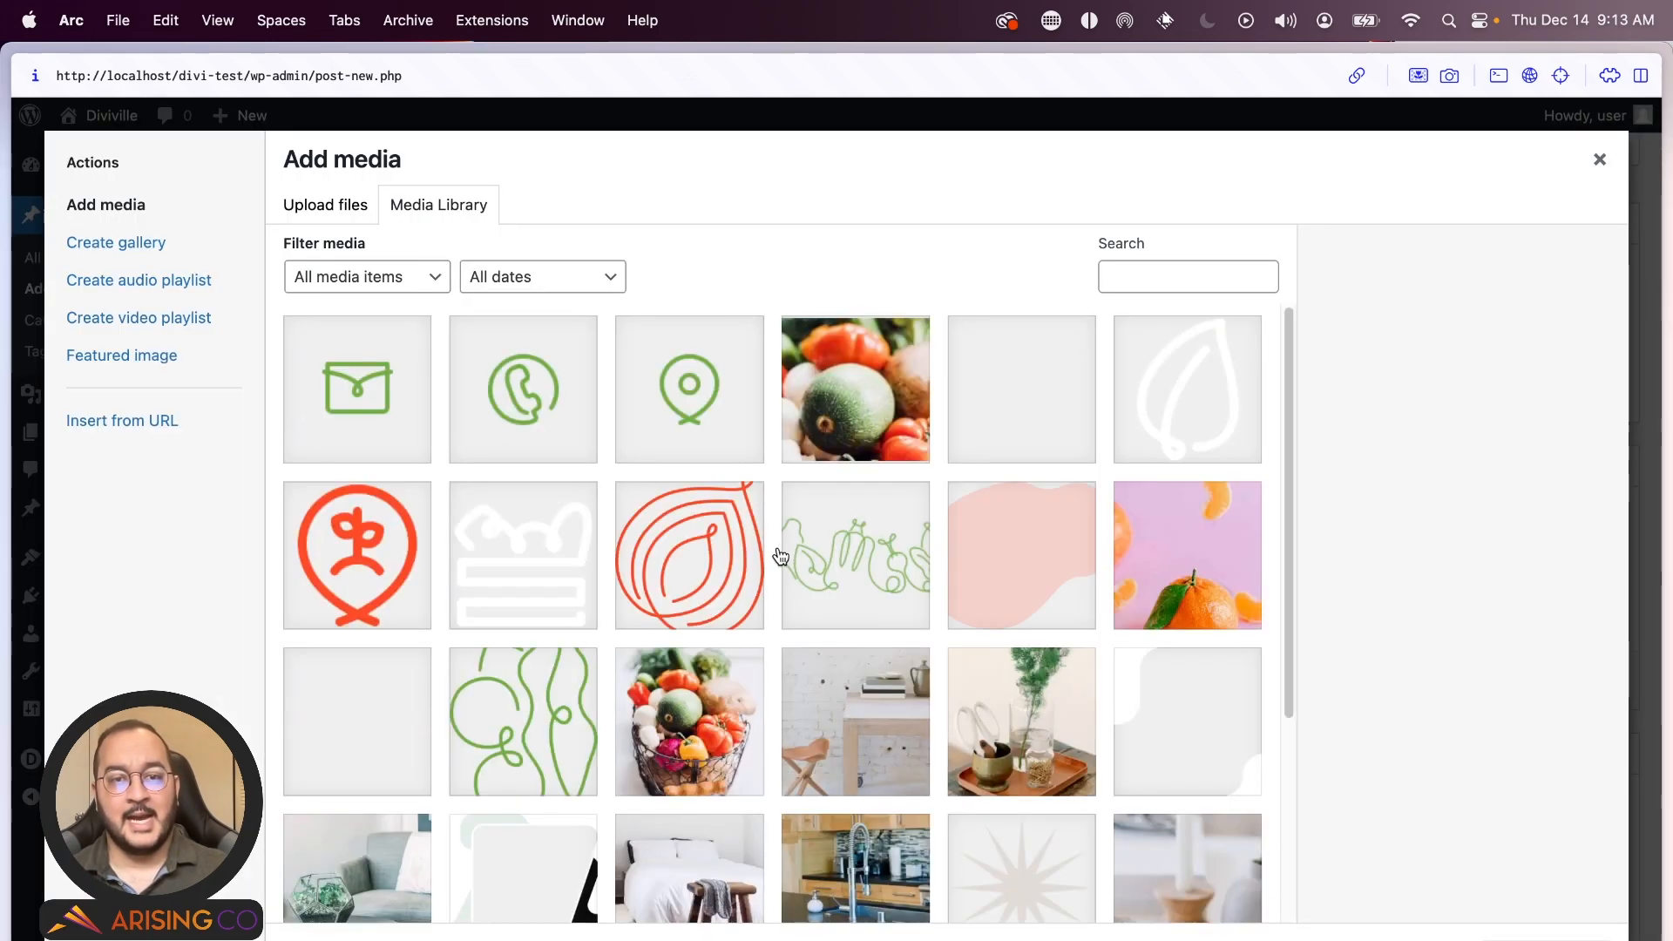
scroll(787, 638, "down", 1)
scroll(787, 638, "down", 1)
left_click(717, 610)
left_click(1548, 940)
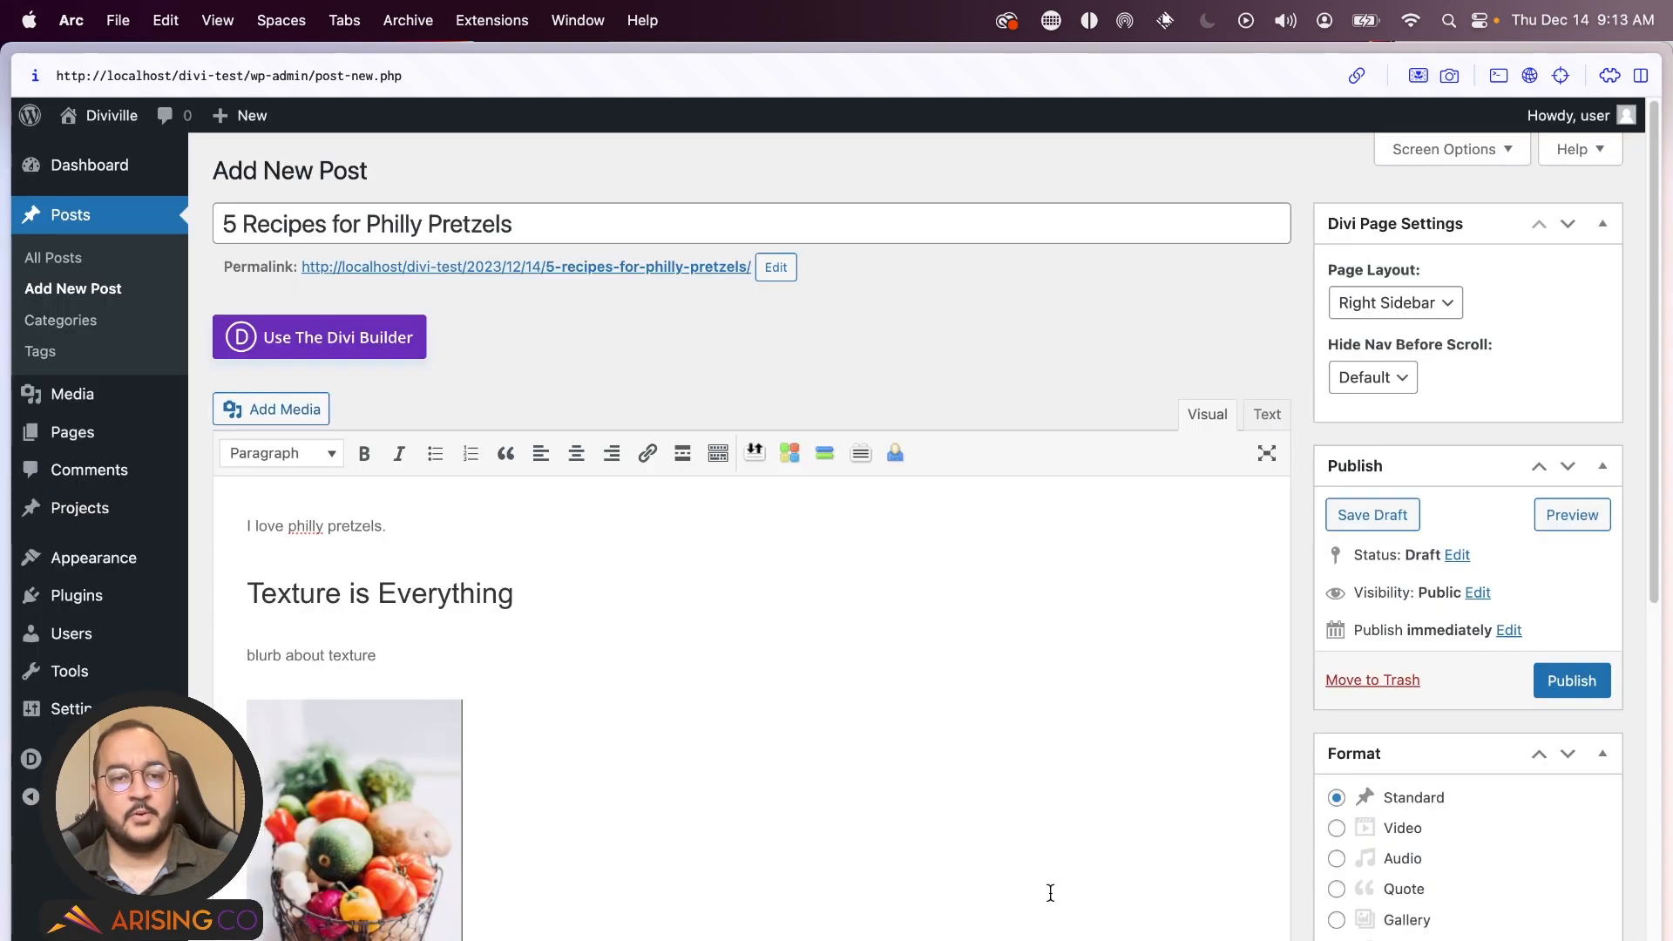
- Add a new category named "Recipes" to the pretzel post
scroll(587, 726, "down", 1)
scroll(587, 727, "down", 4)
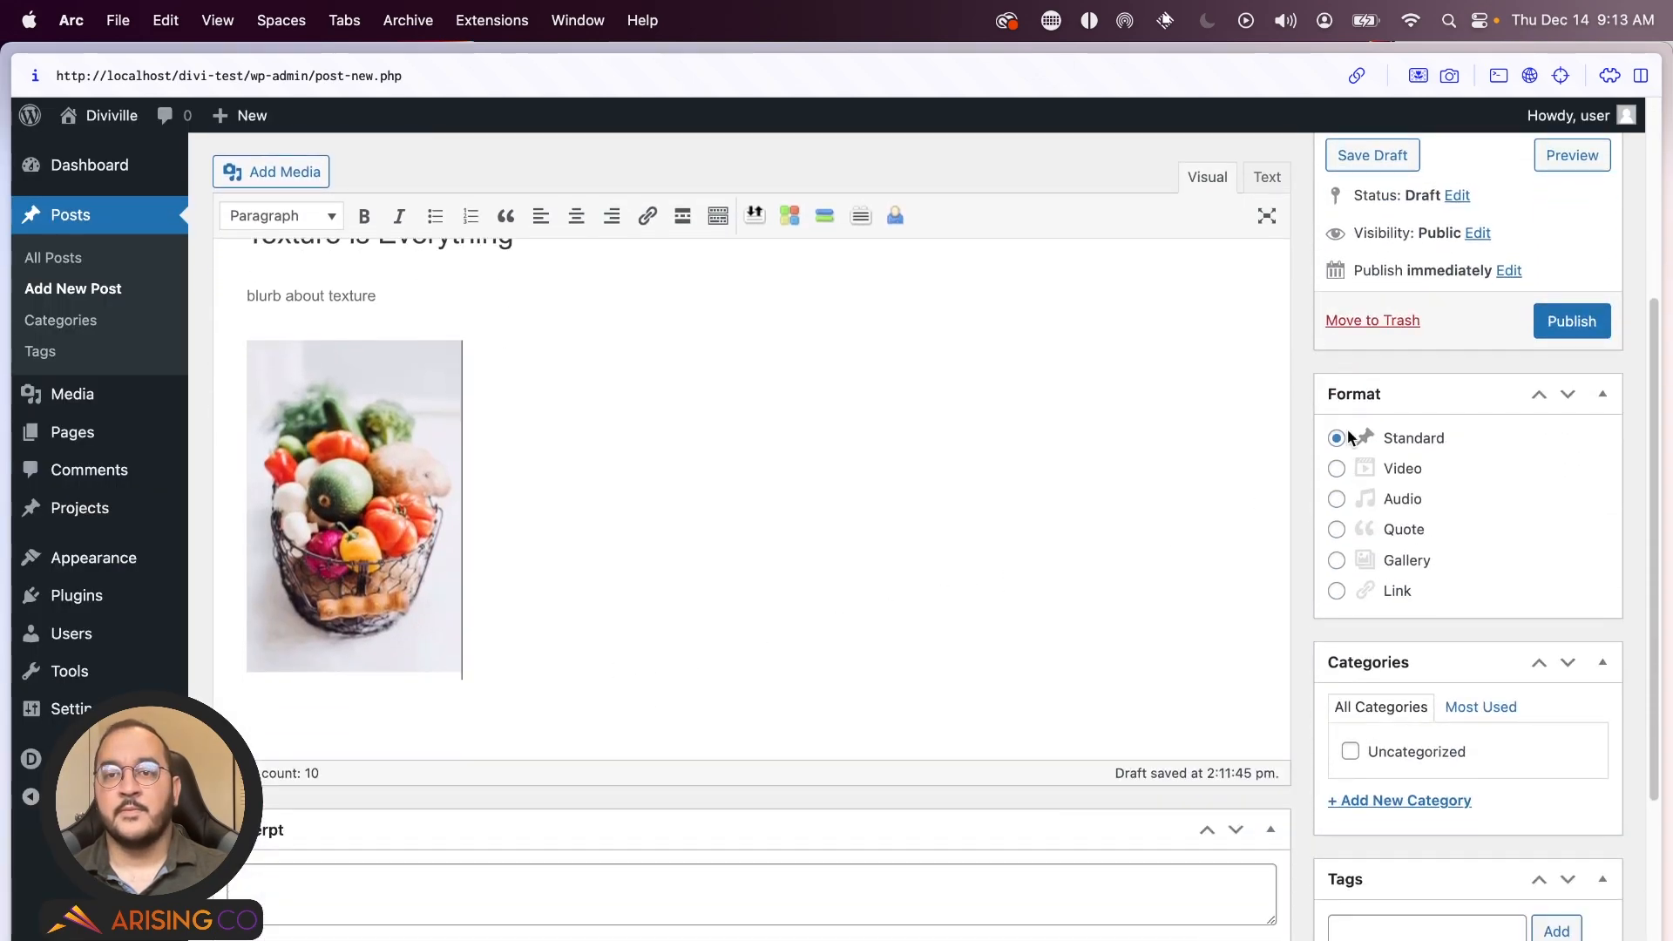
scroll(1395, 514, "down", 5)
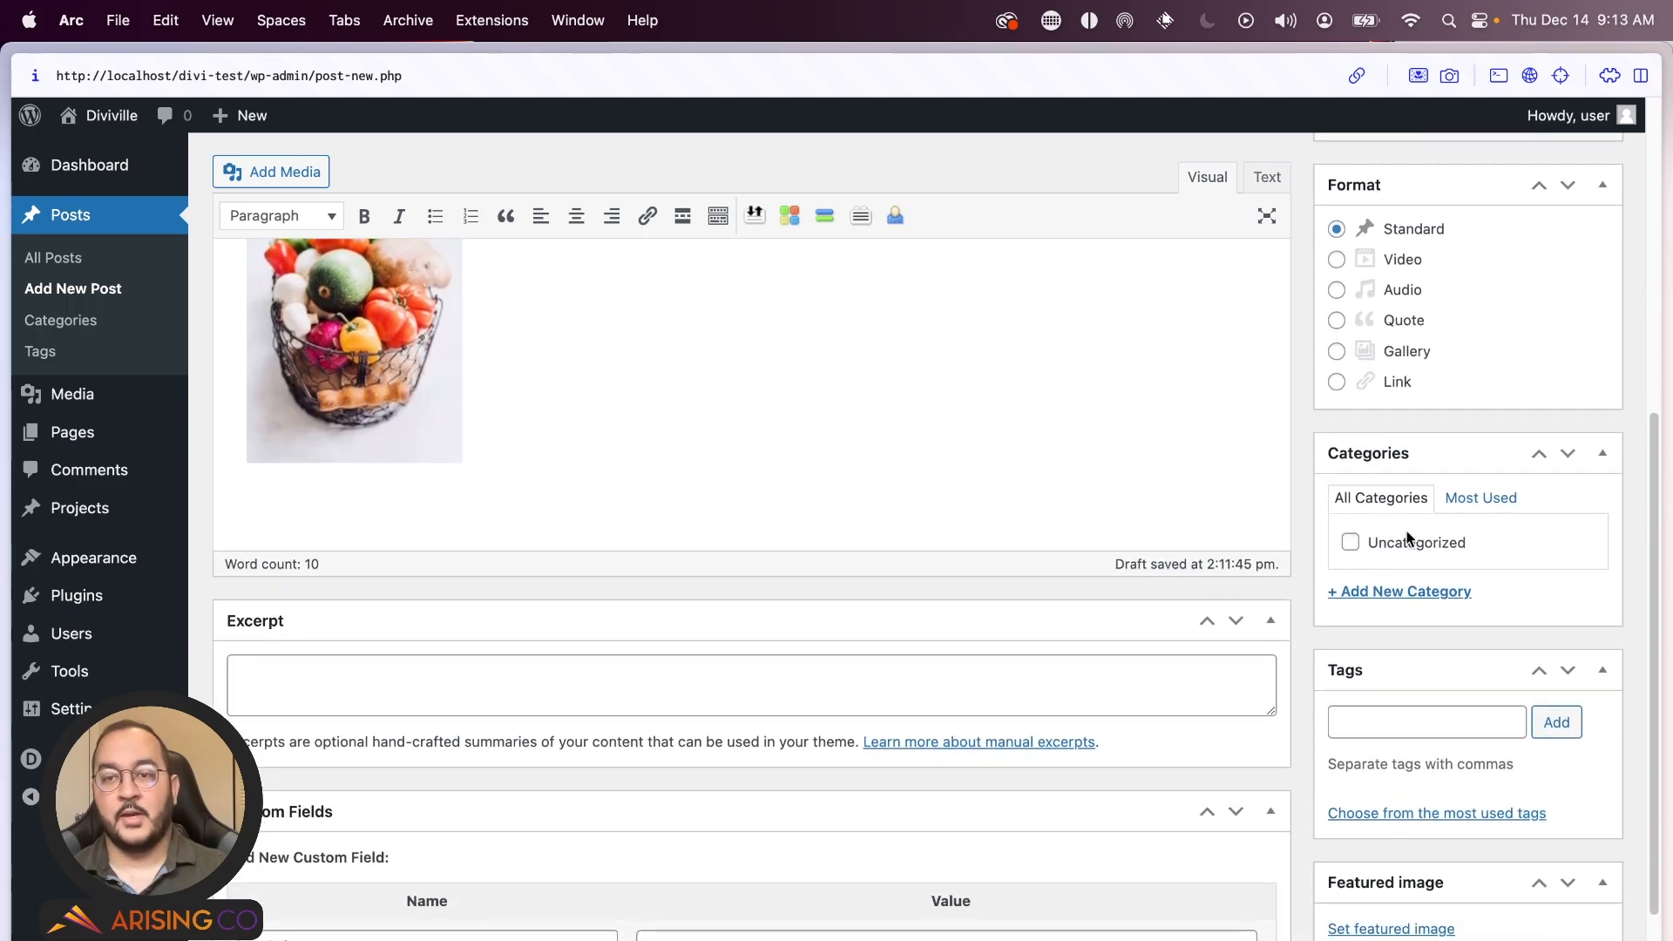
left_click(1406, 592)
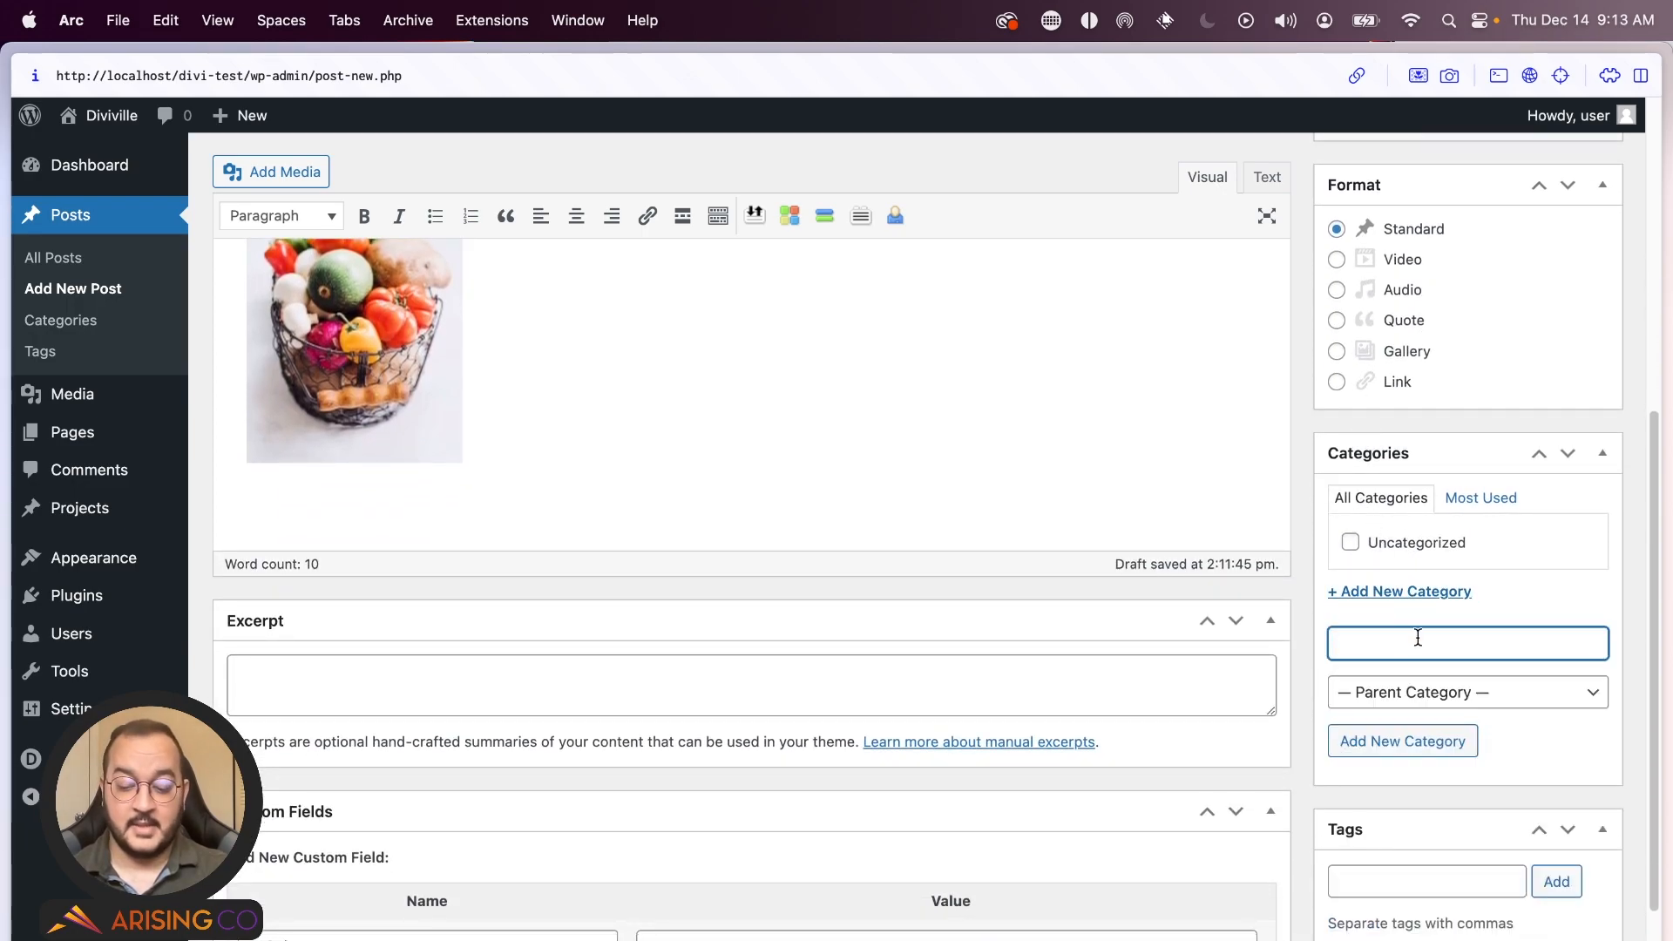
type("Recipes")
left_click(1421, 741)
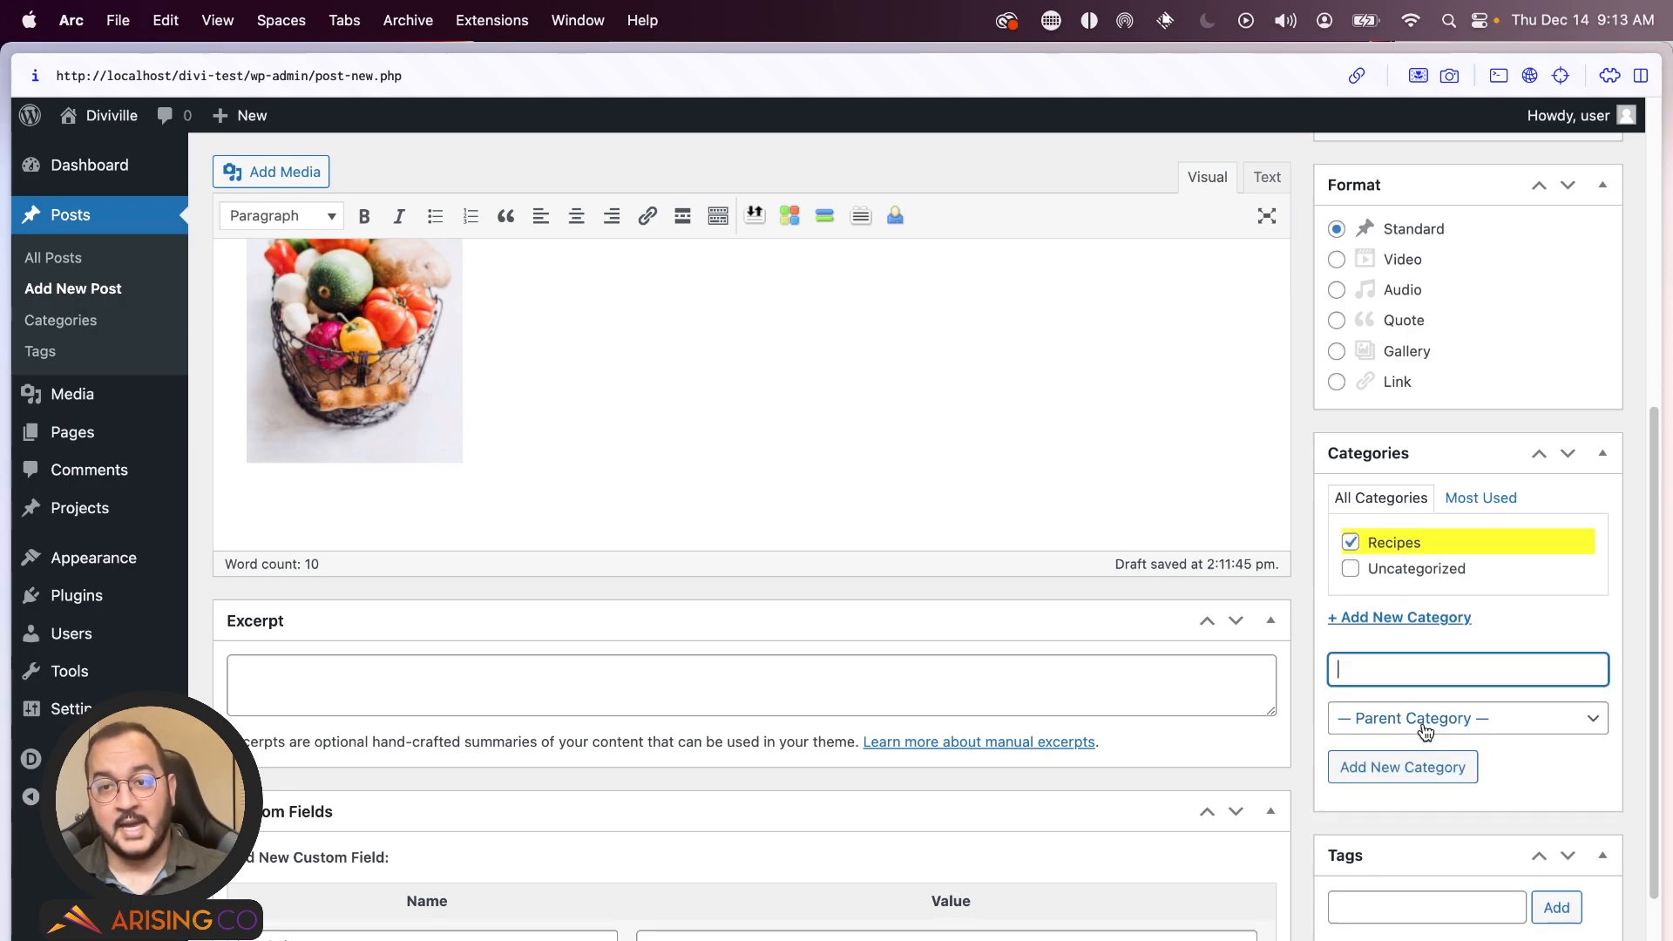
- Add the tags "pretzels" and "philly" to the post
scroll(1303, 455, "down", 3)
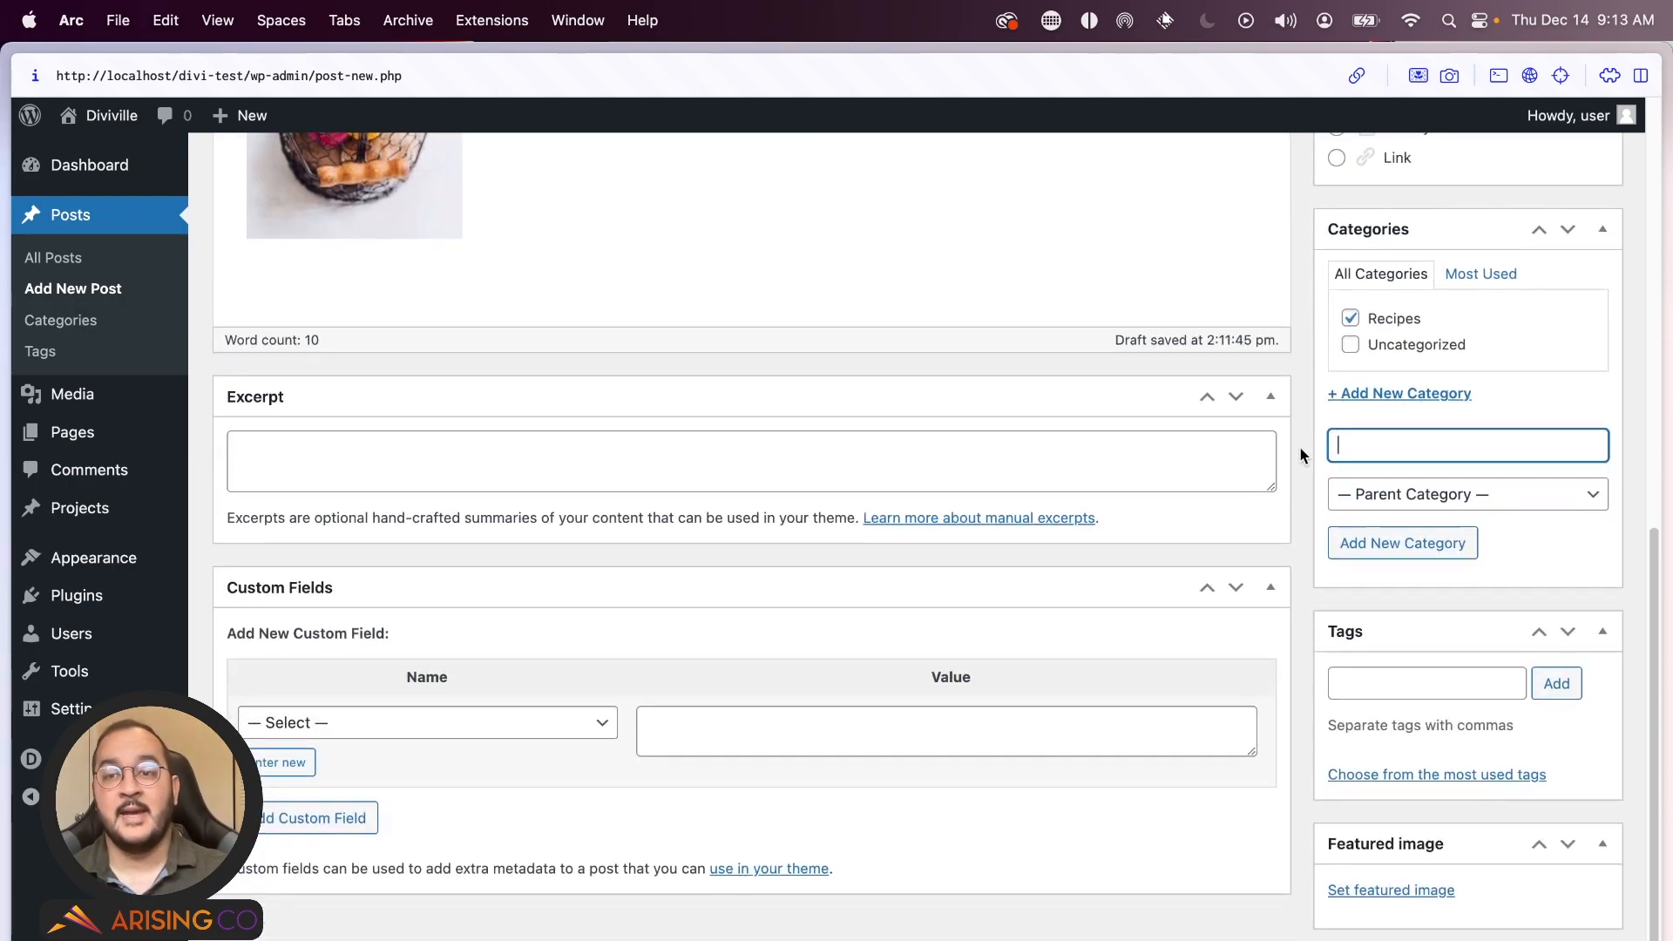
left_click(1365, 691)
type("pretzels")
key("Return")
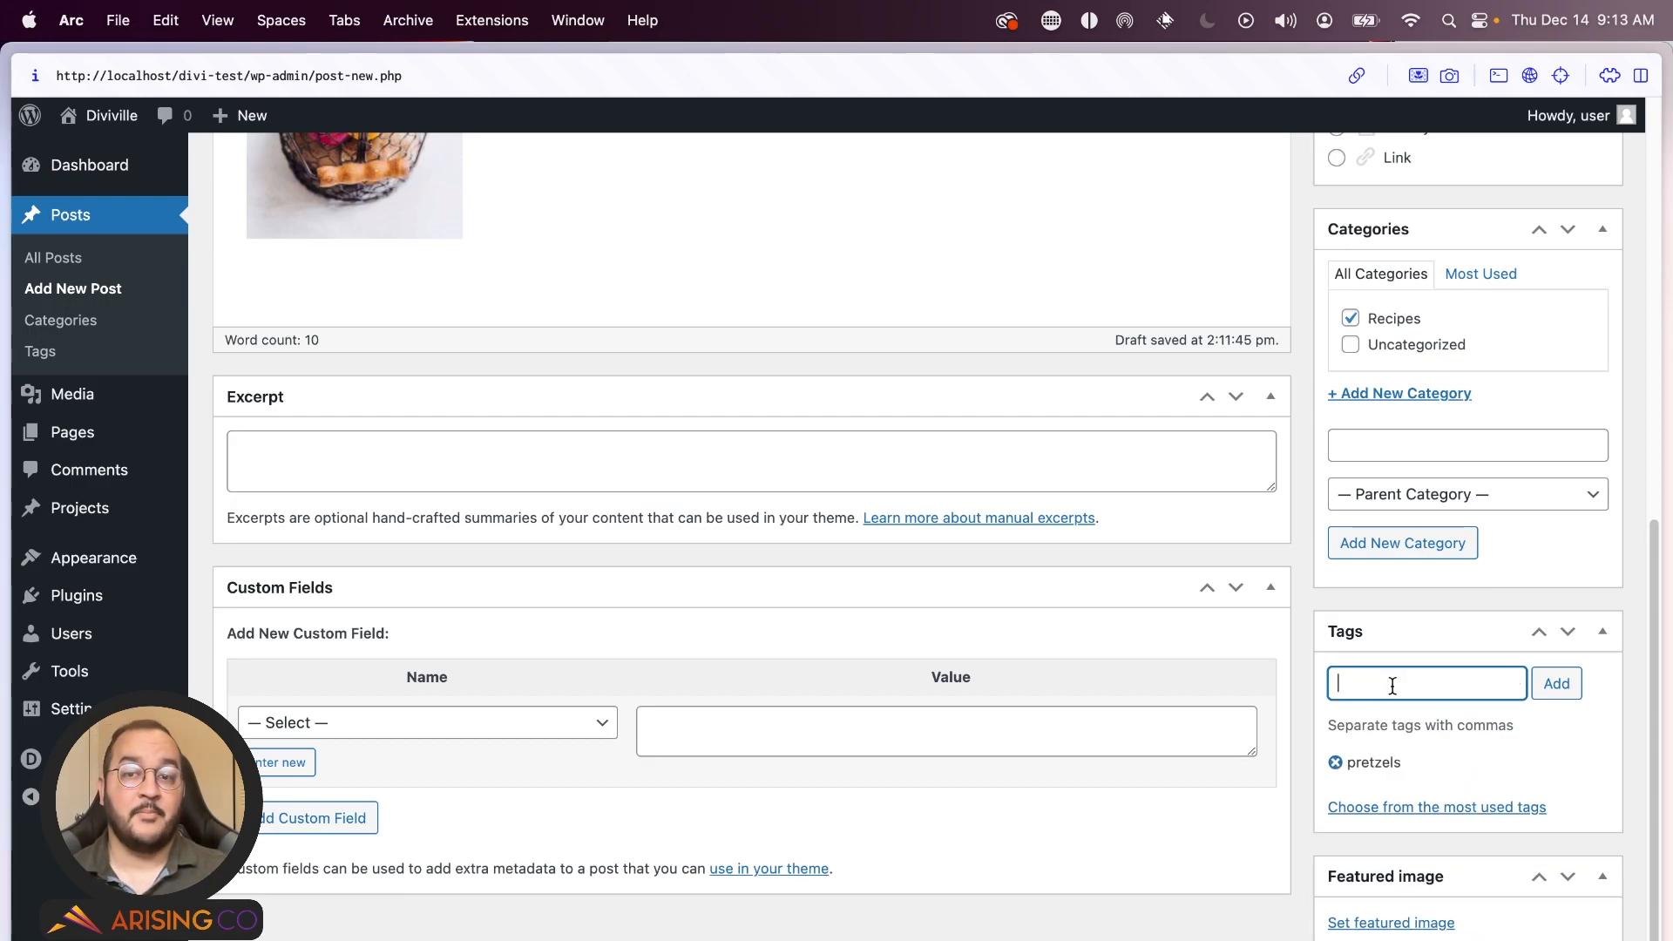
type("philly")
key("Return")
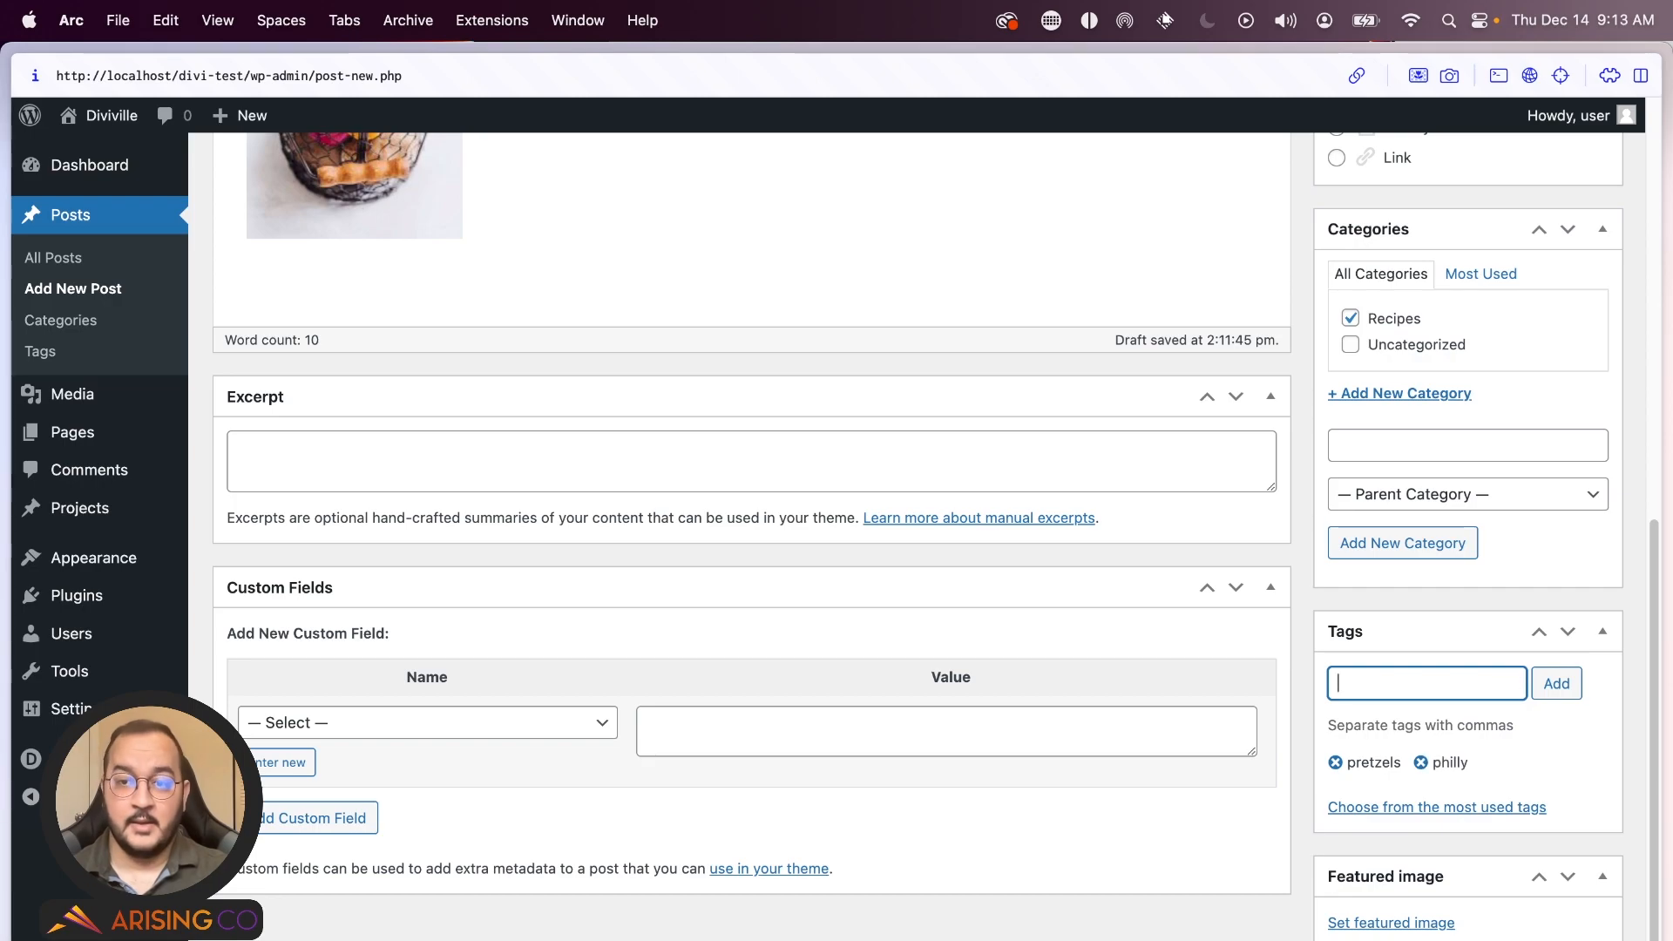
- Set food-coop-3.jpg from the media library as the featured image of the pretzel post
left_click(1391, 924)
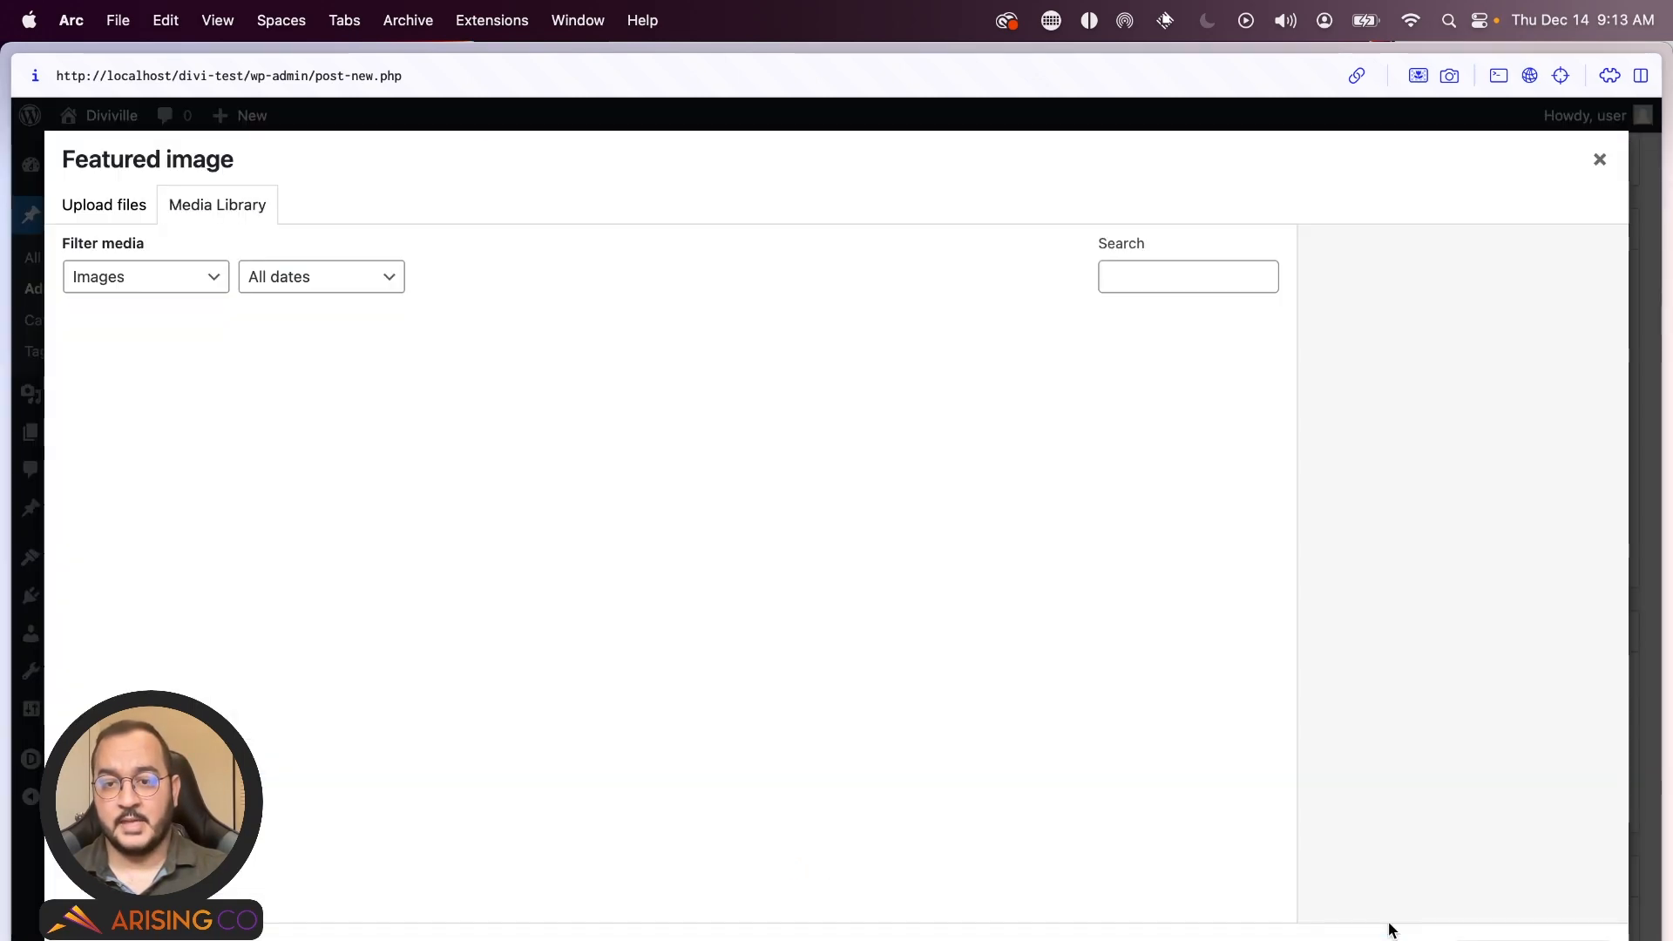
left_click(673, 386)
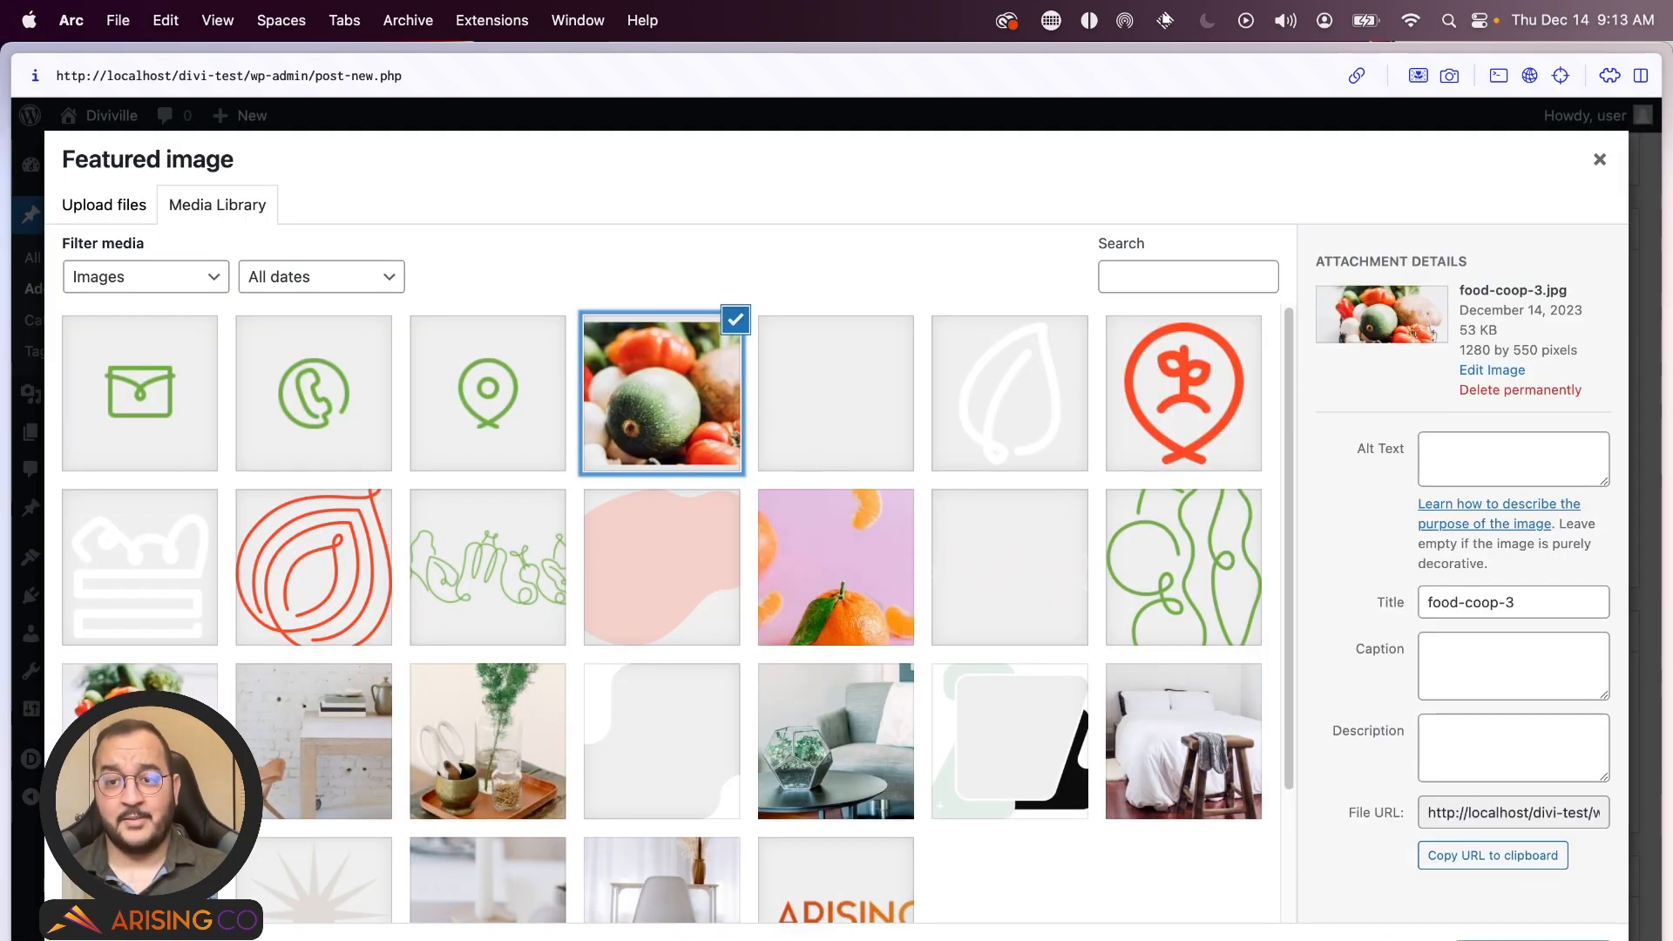
left_click(1576, 912)
scroll(1512, 800, "down", 3)
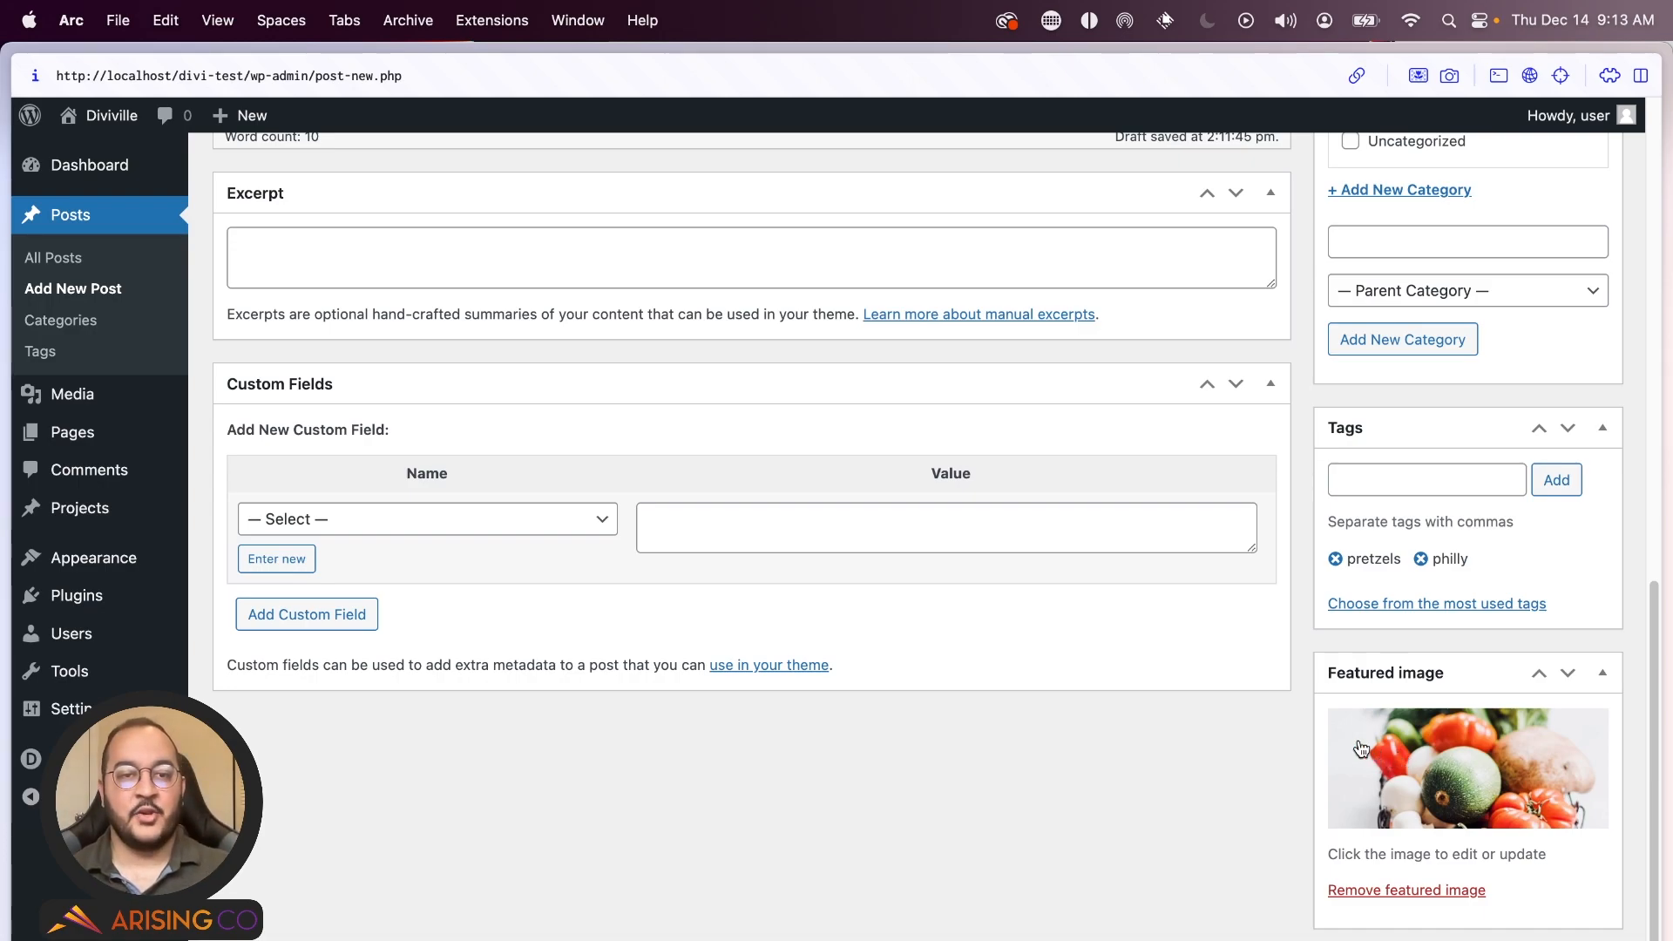
- Publish the "5 Recipes for Philly Pretzels" post
scroll(1031, 534, "up", 5)
scroll(1028, 534, "up", 6)
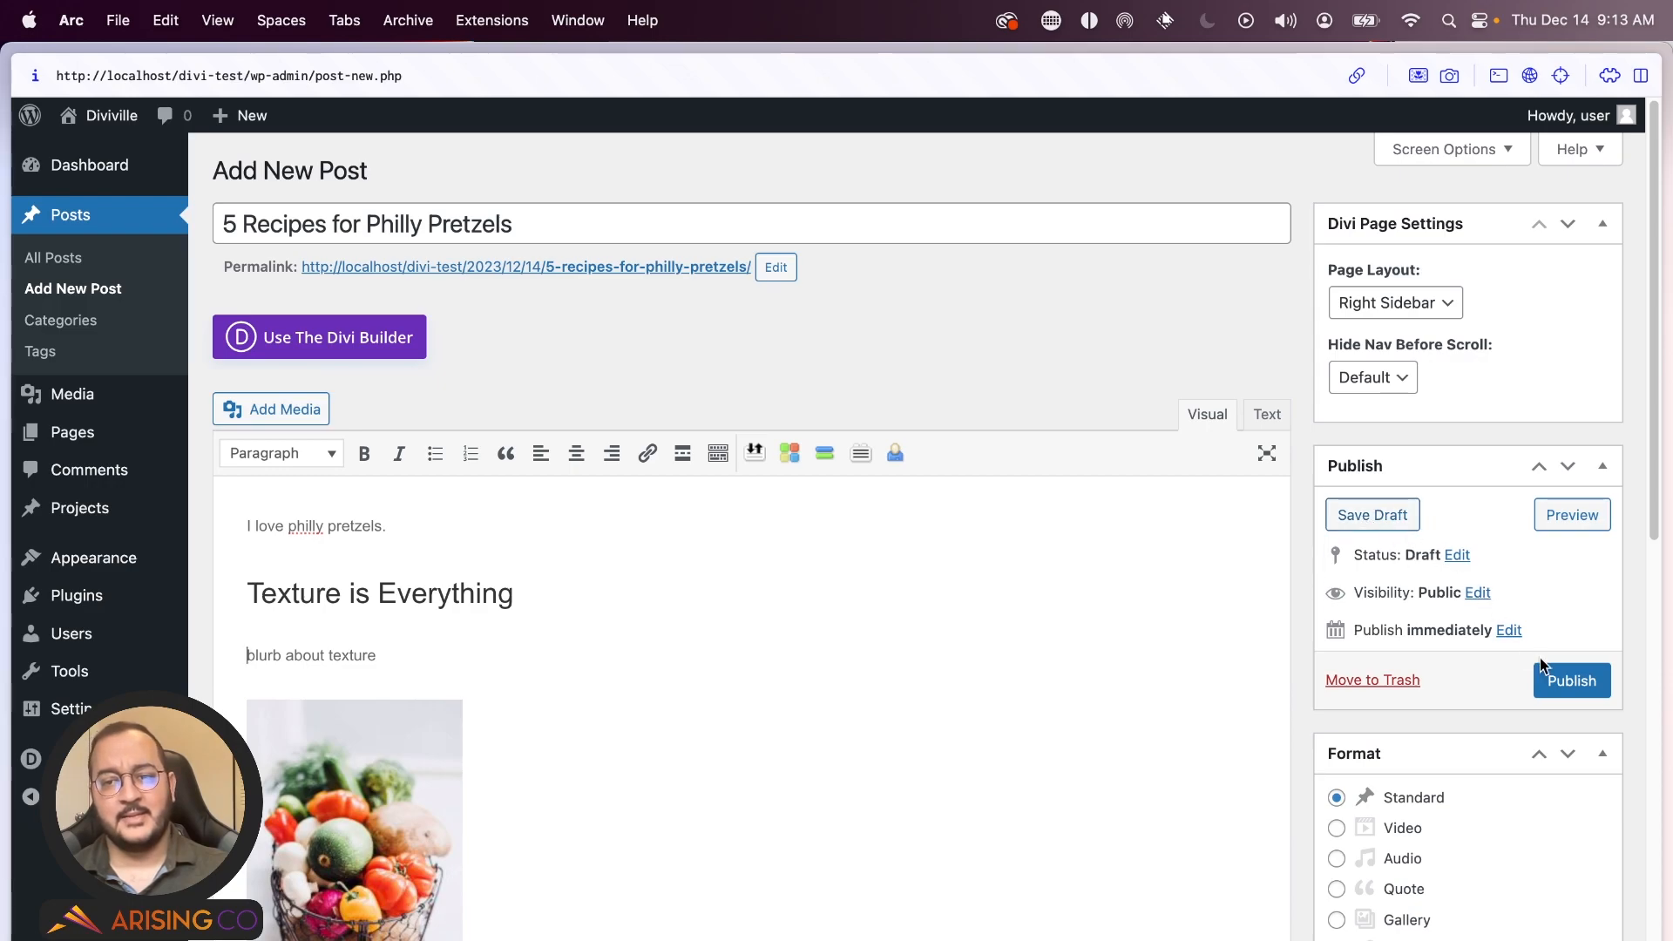
left_click(1566, 681)
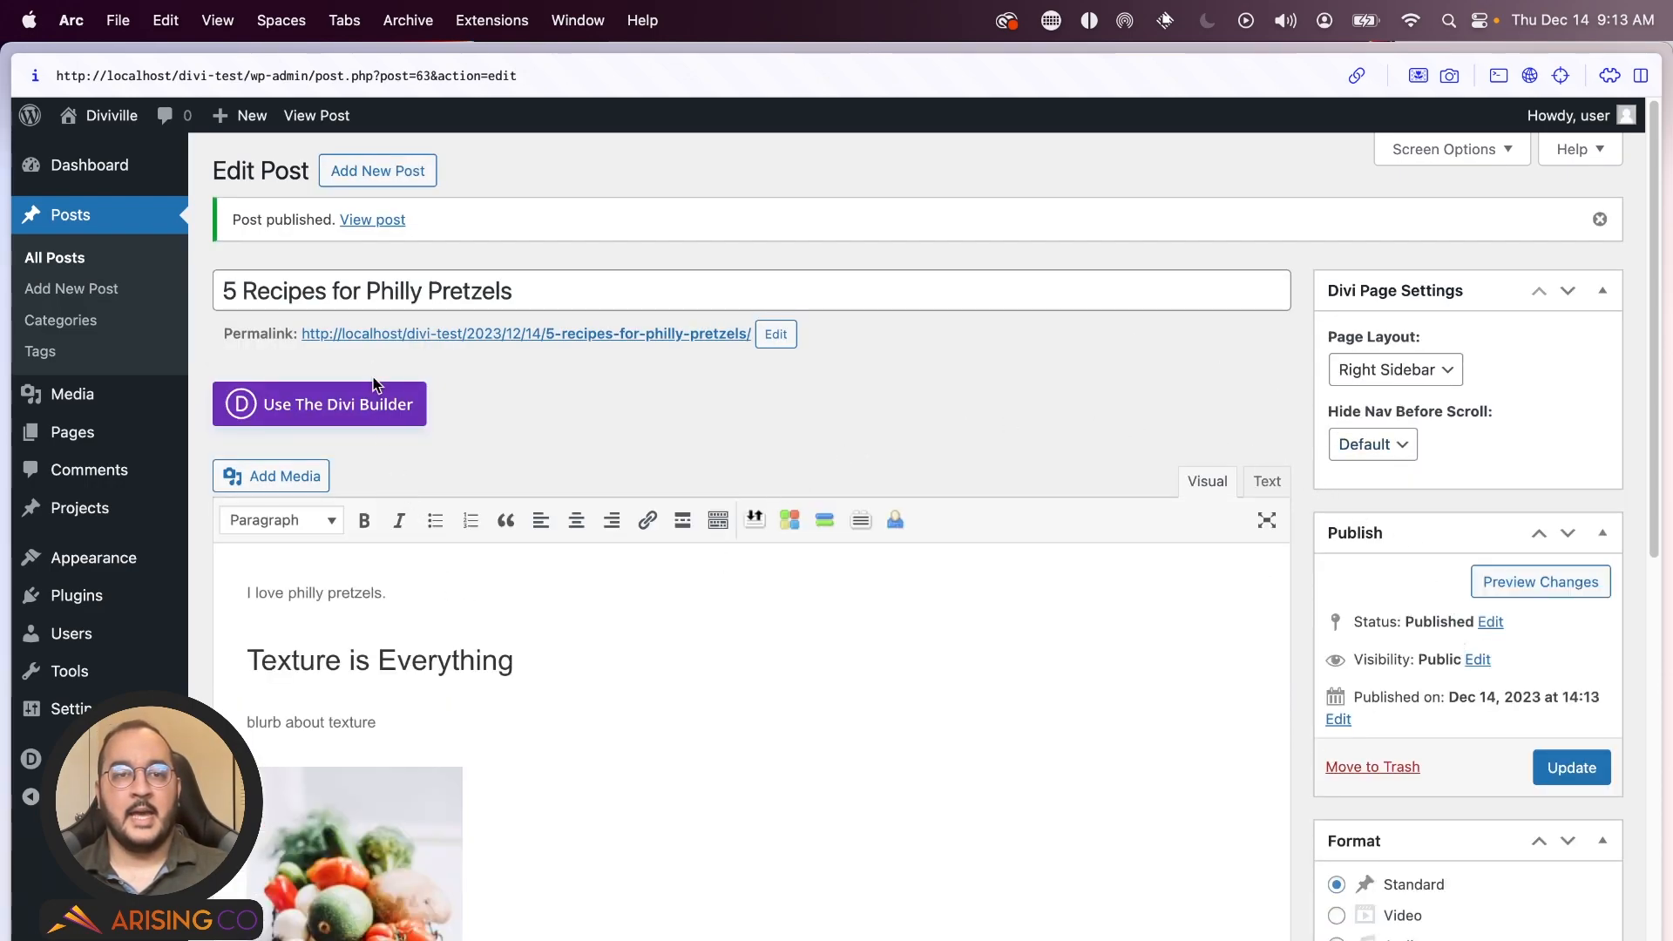
- View the published pretzel post on the live site and look over its layout from title to comment form
left_click(393, 335)
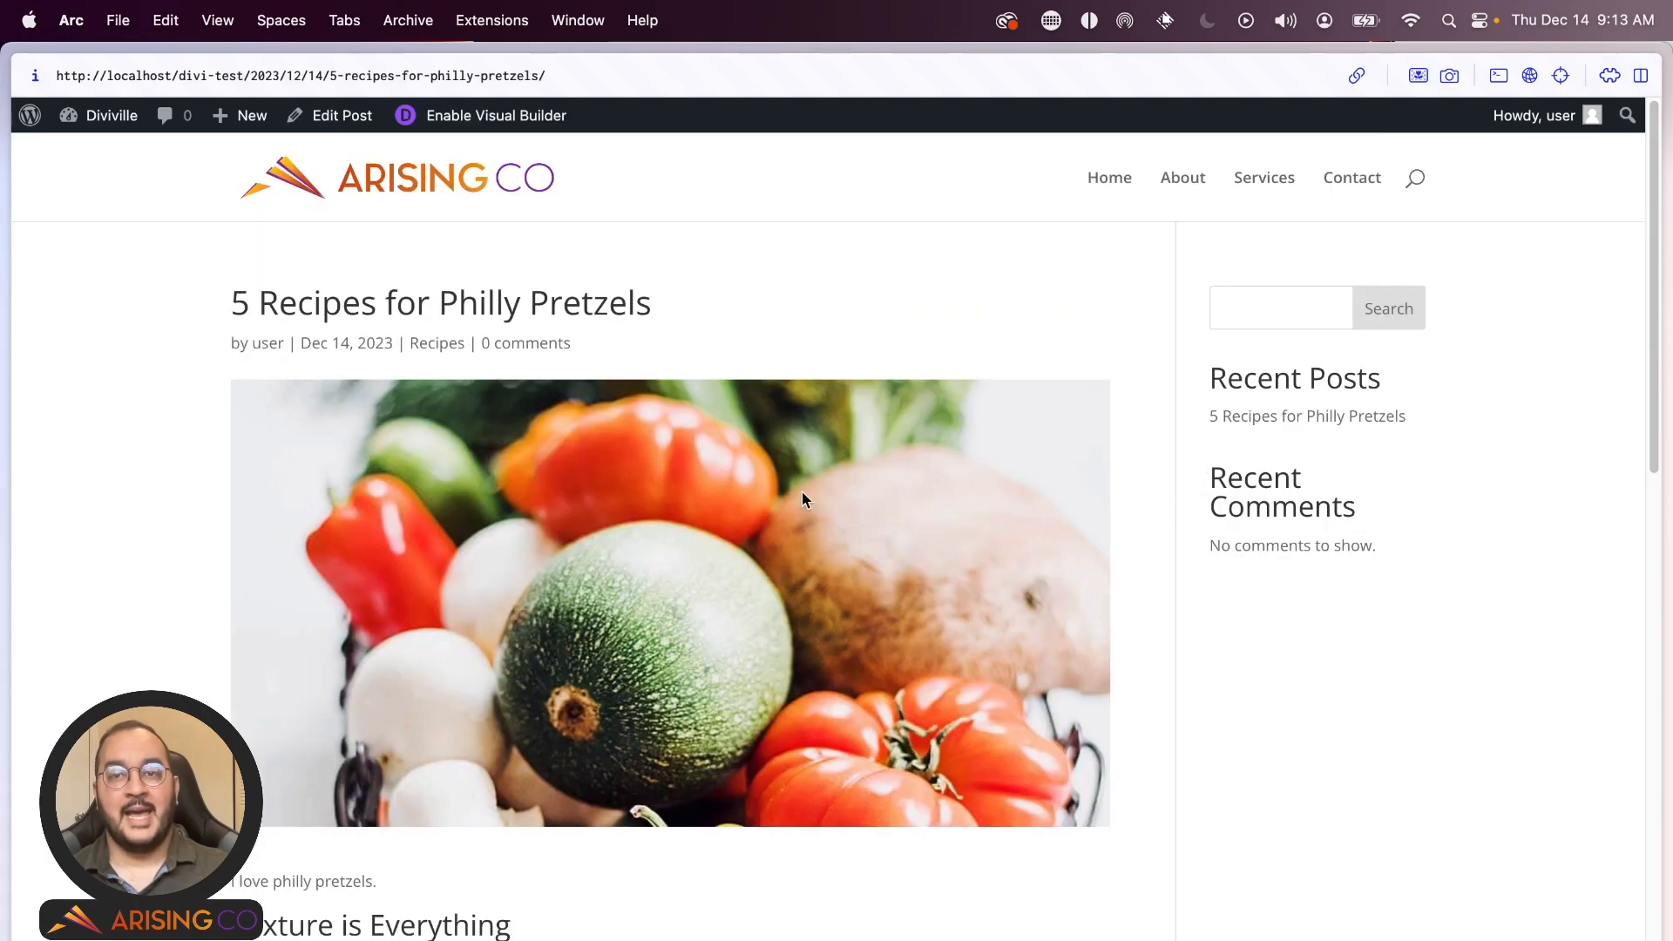
scroll(1254, 489, "down", 10)
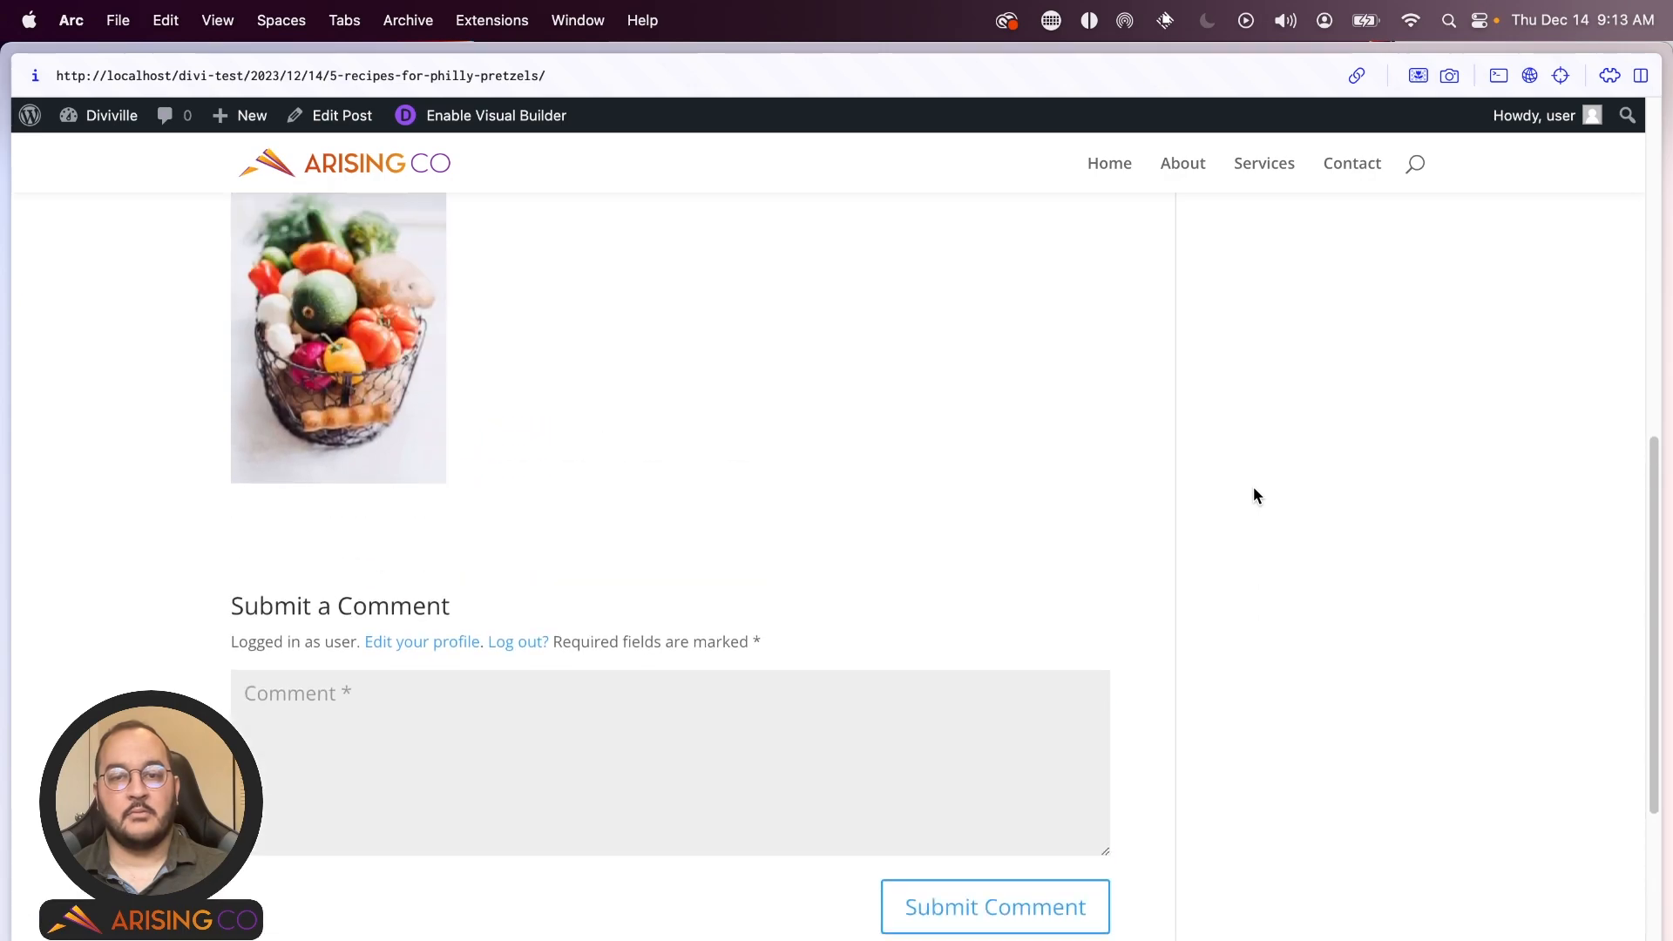
scroll(1253, 493, "up", 10)
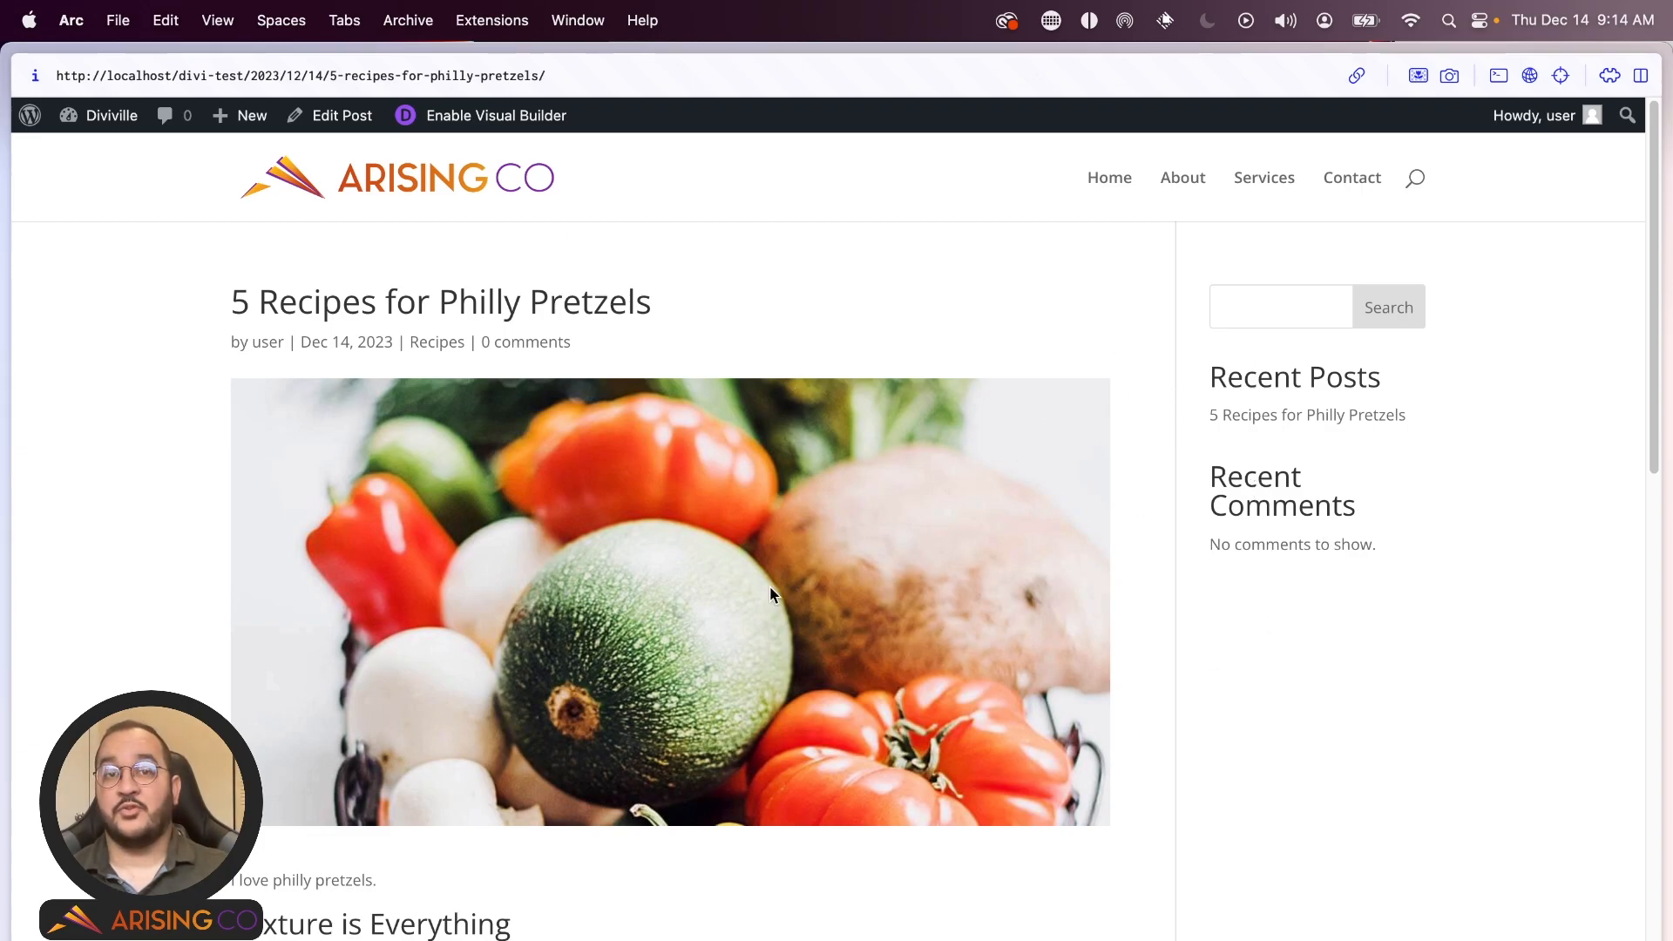
- Return to the site's dashboard and open the Divi Theme Builder
left_click(101, 116)
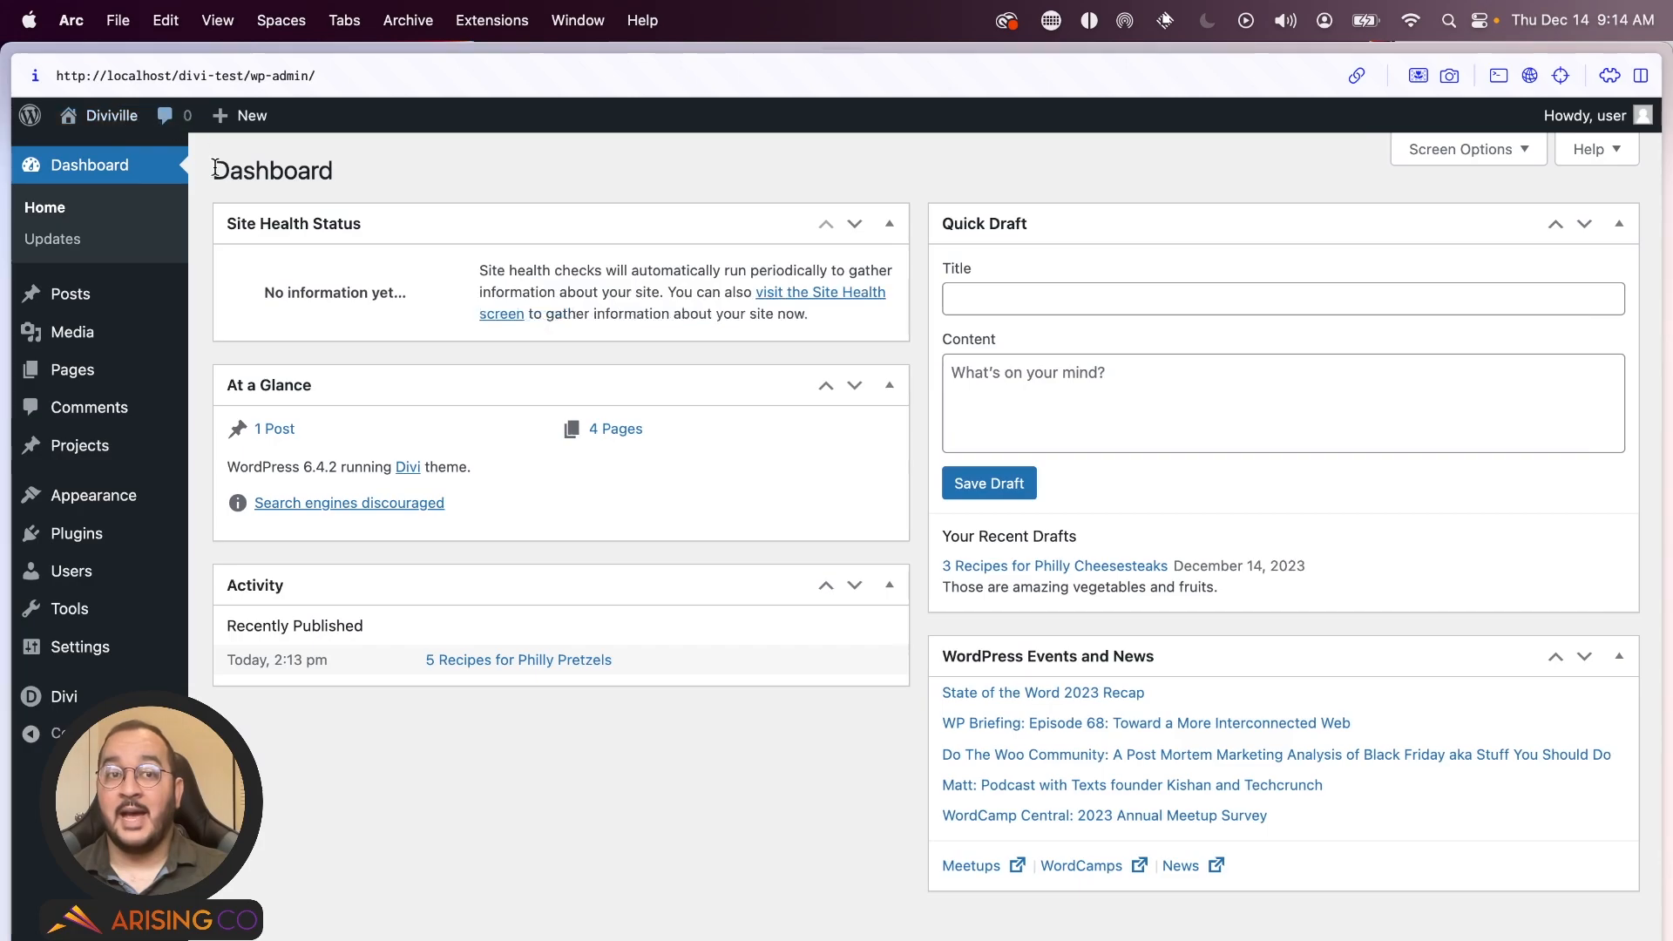
mouse_move(121, 697)
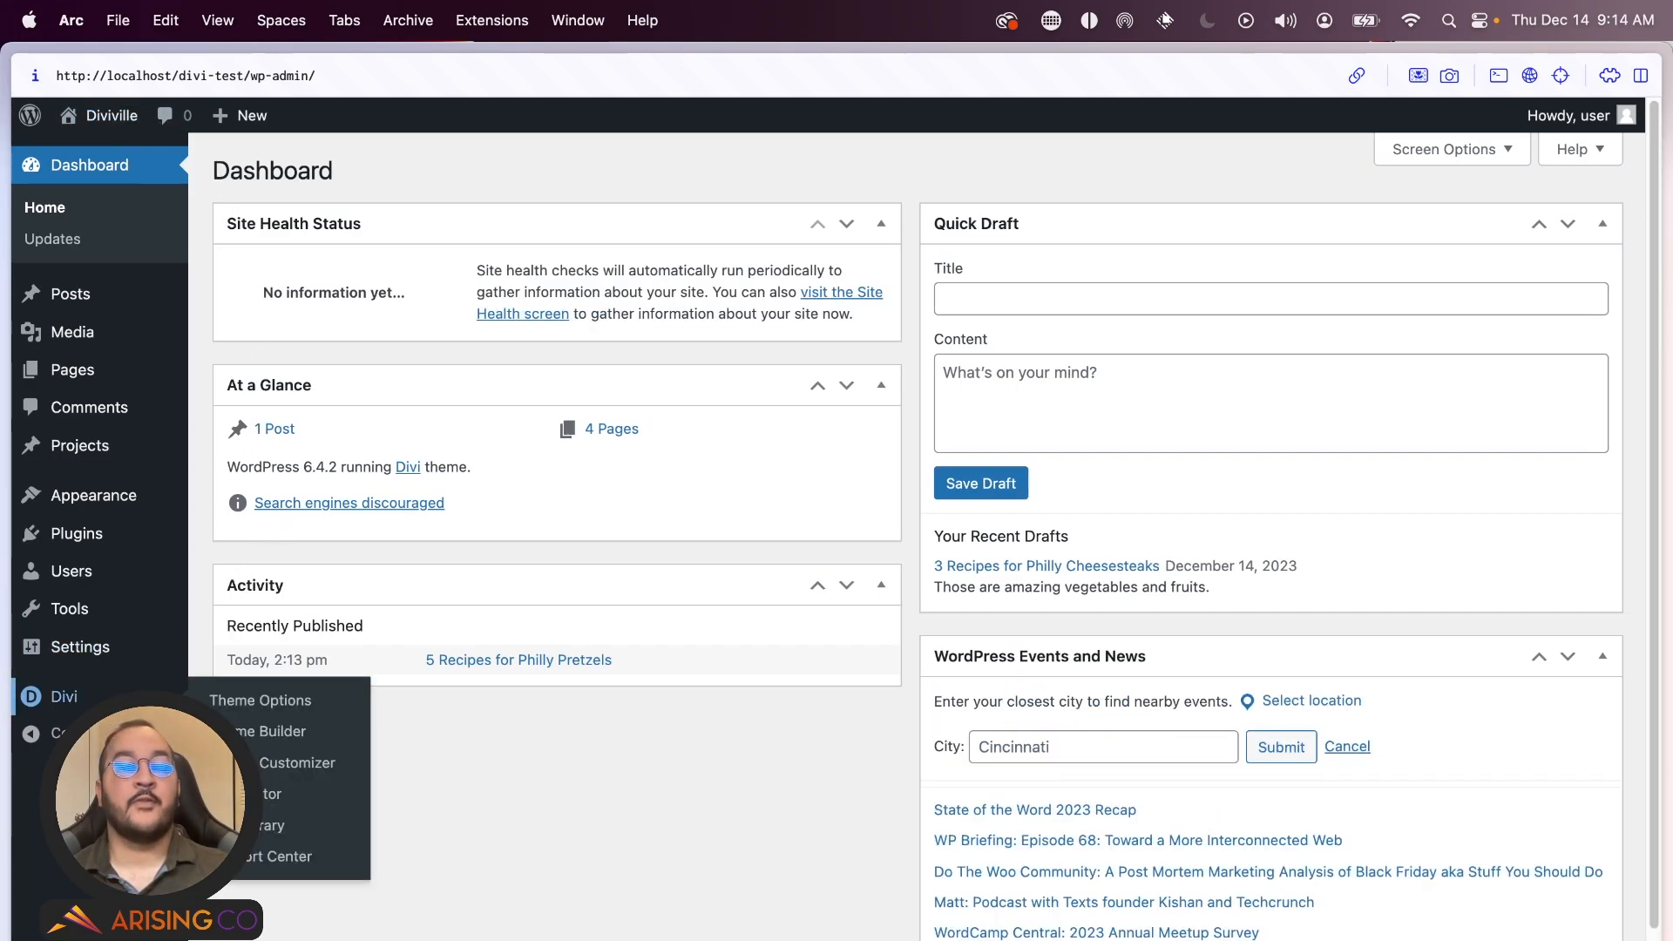
left_click(265, 748)
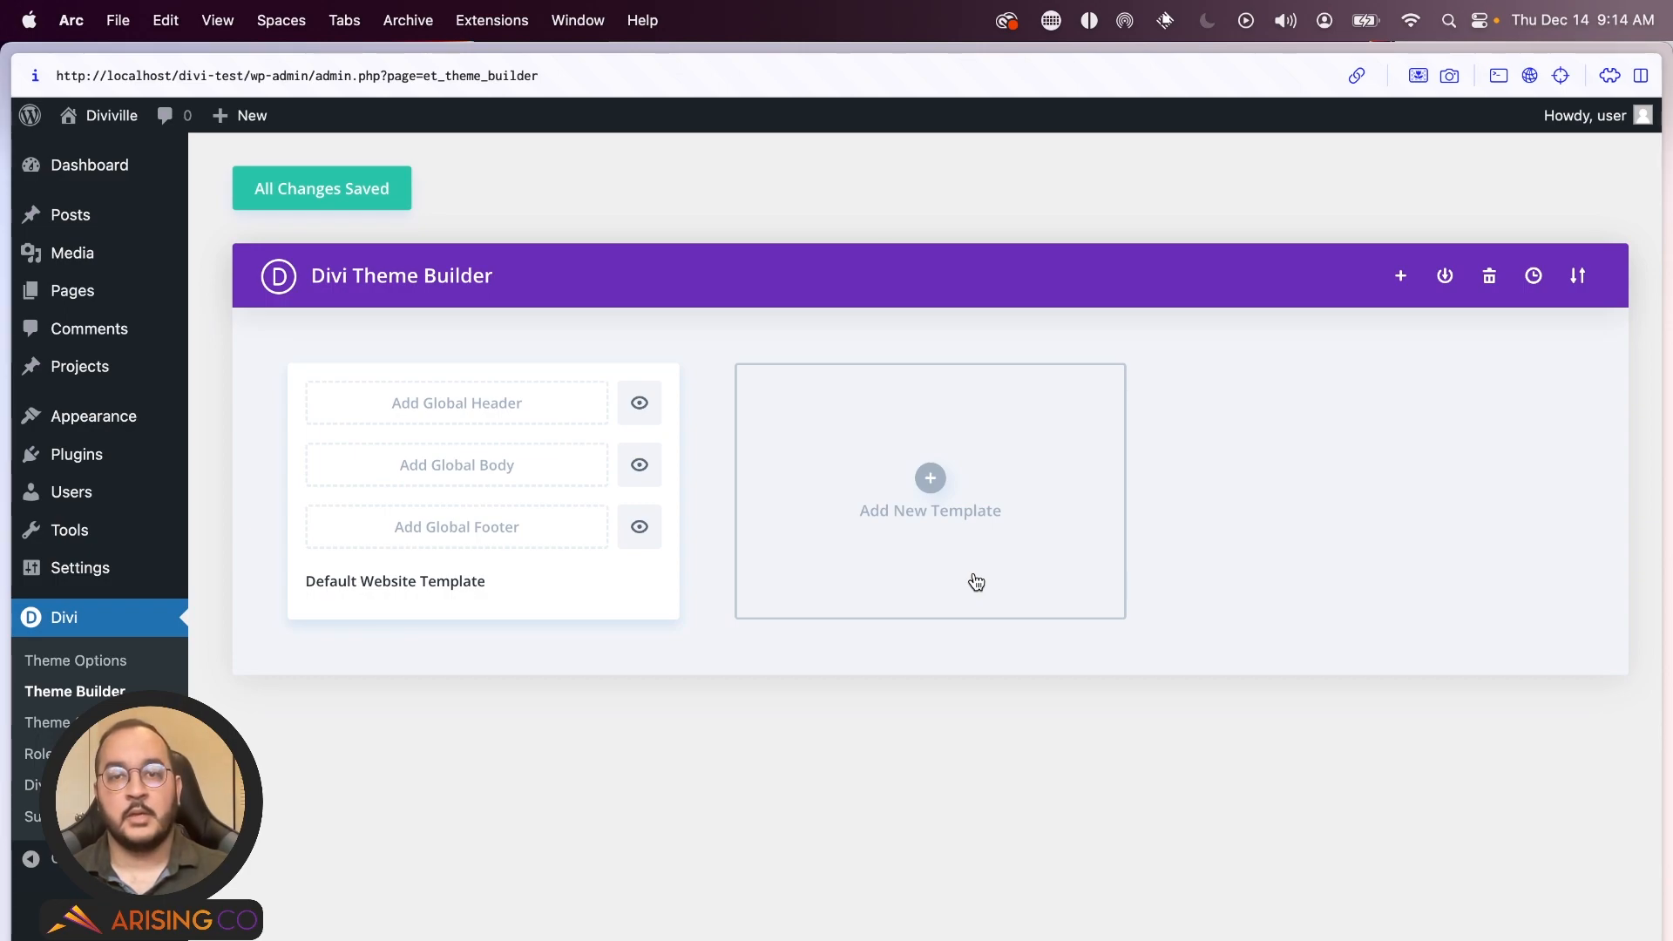
- Create a new template used on All Posts and start building its custom body
left_click(930, 482)
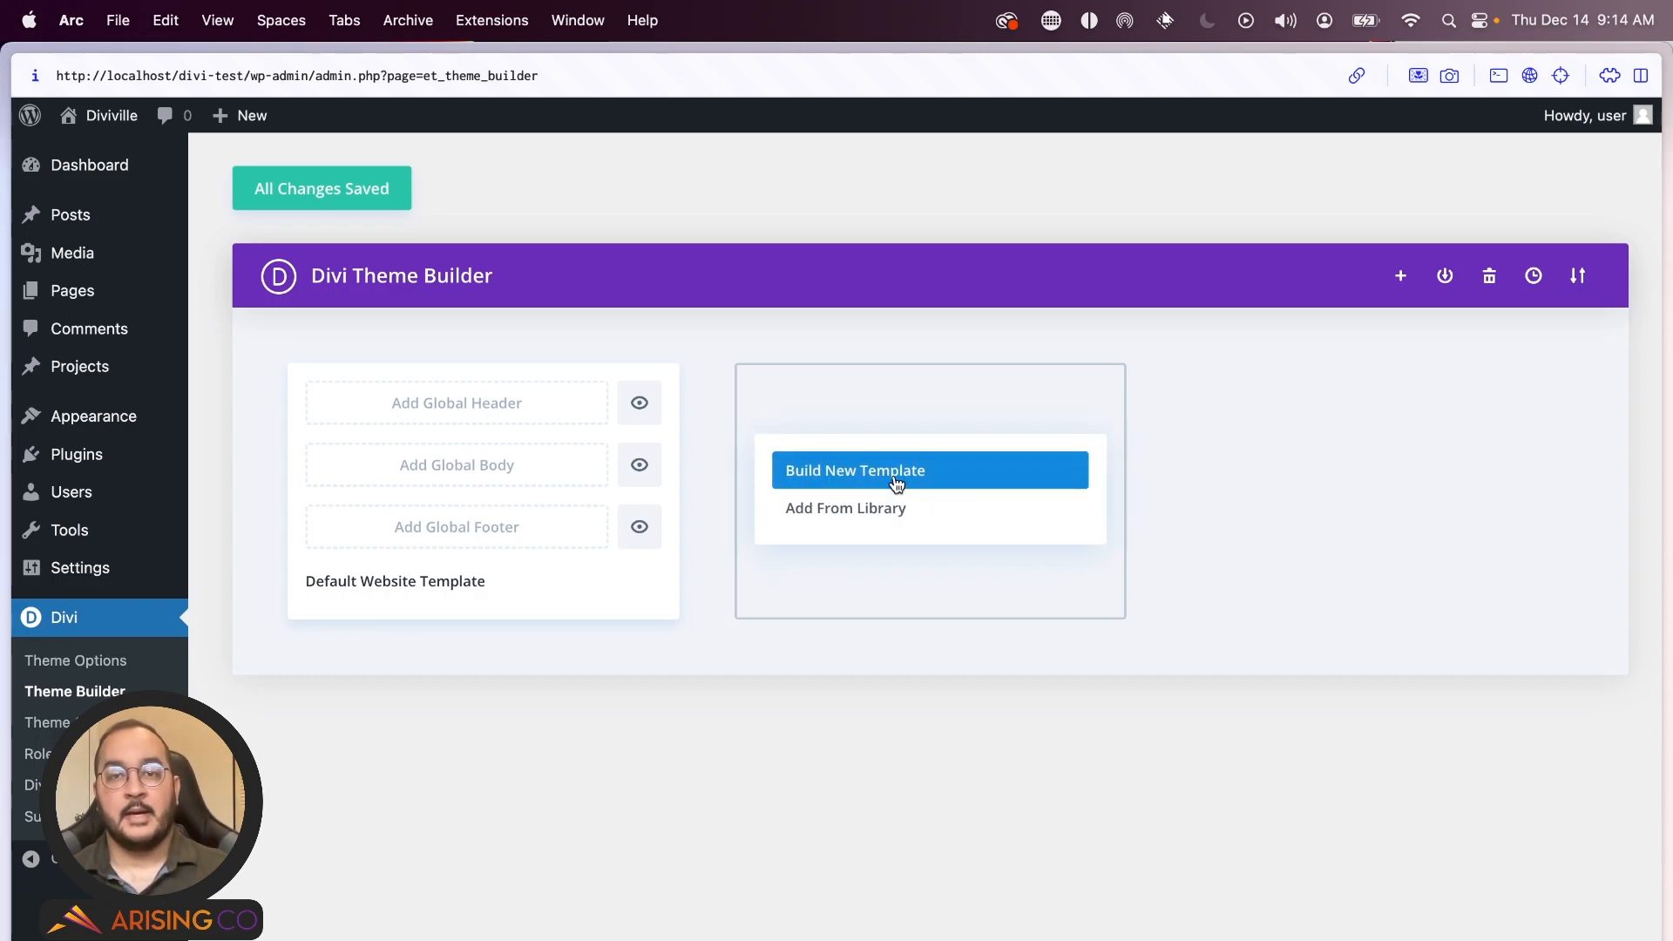
left_click(897, 485)
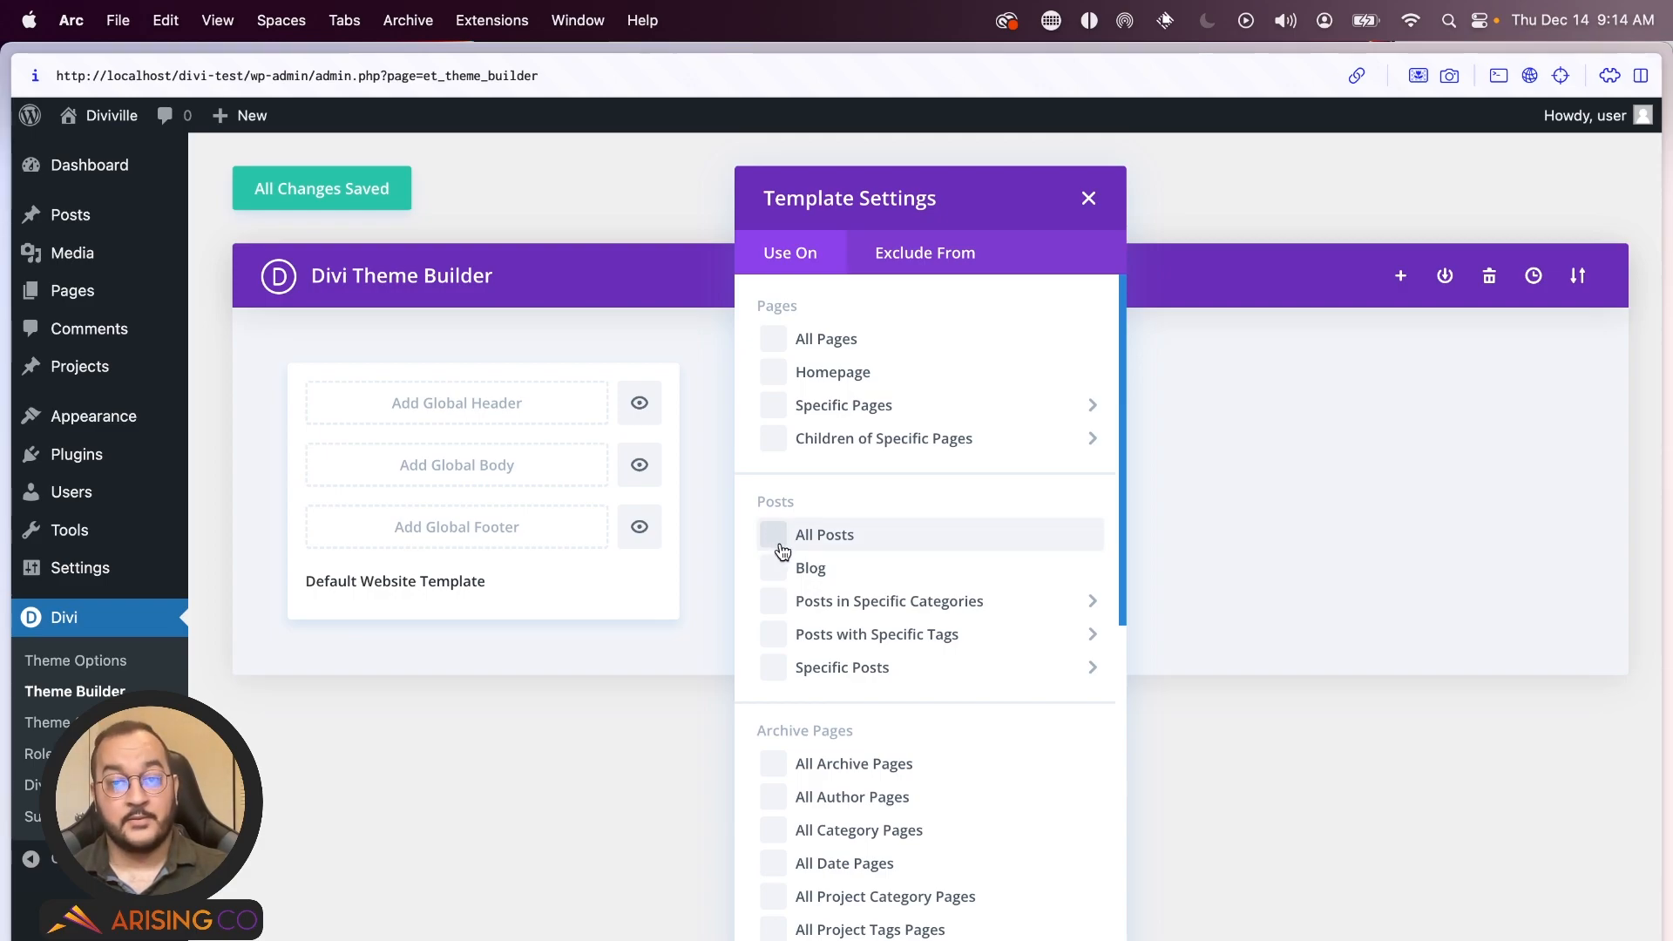
left_click(774, 535)
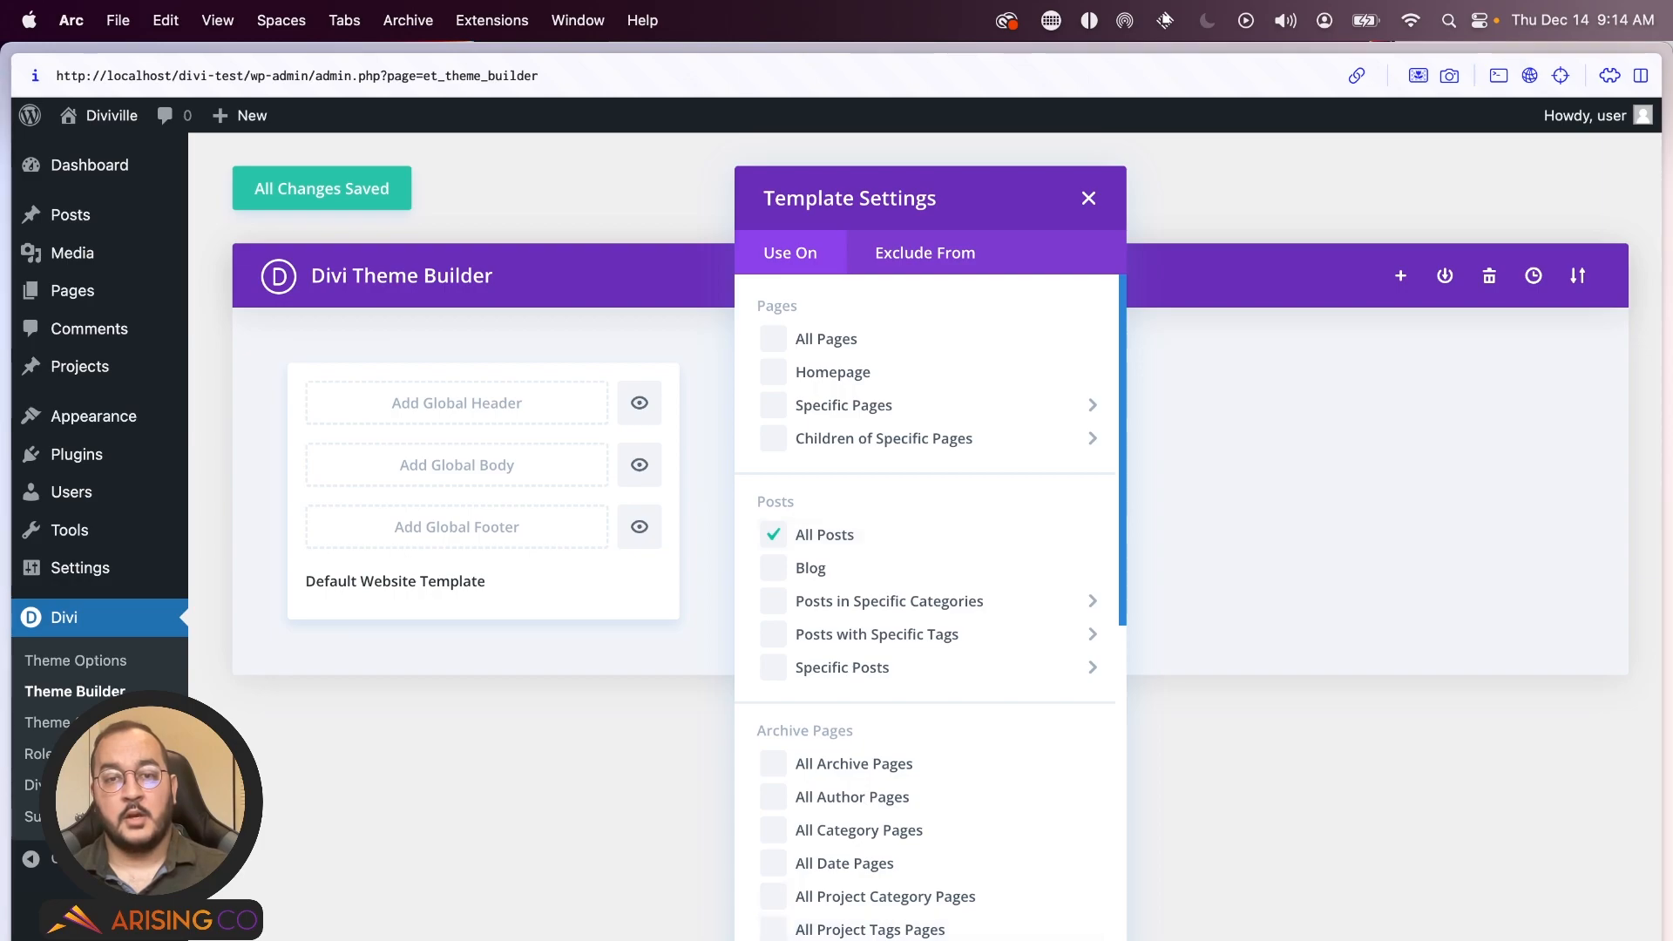
left_click(1029, 940)
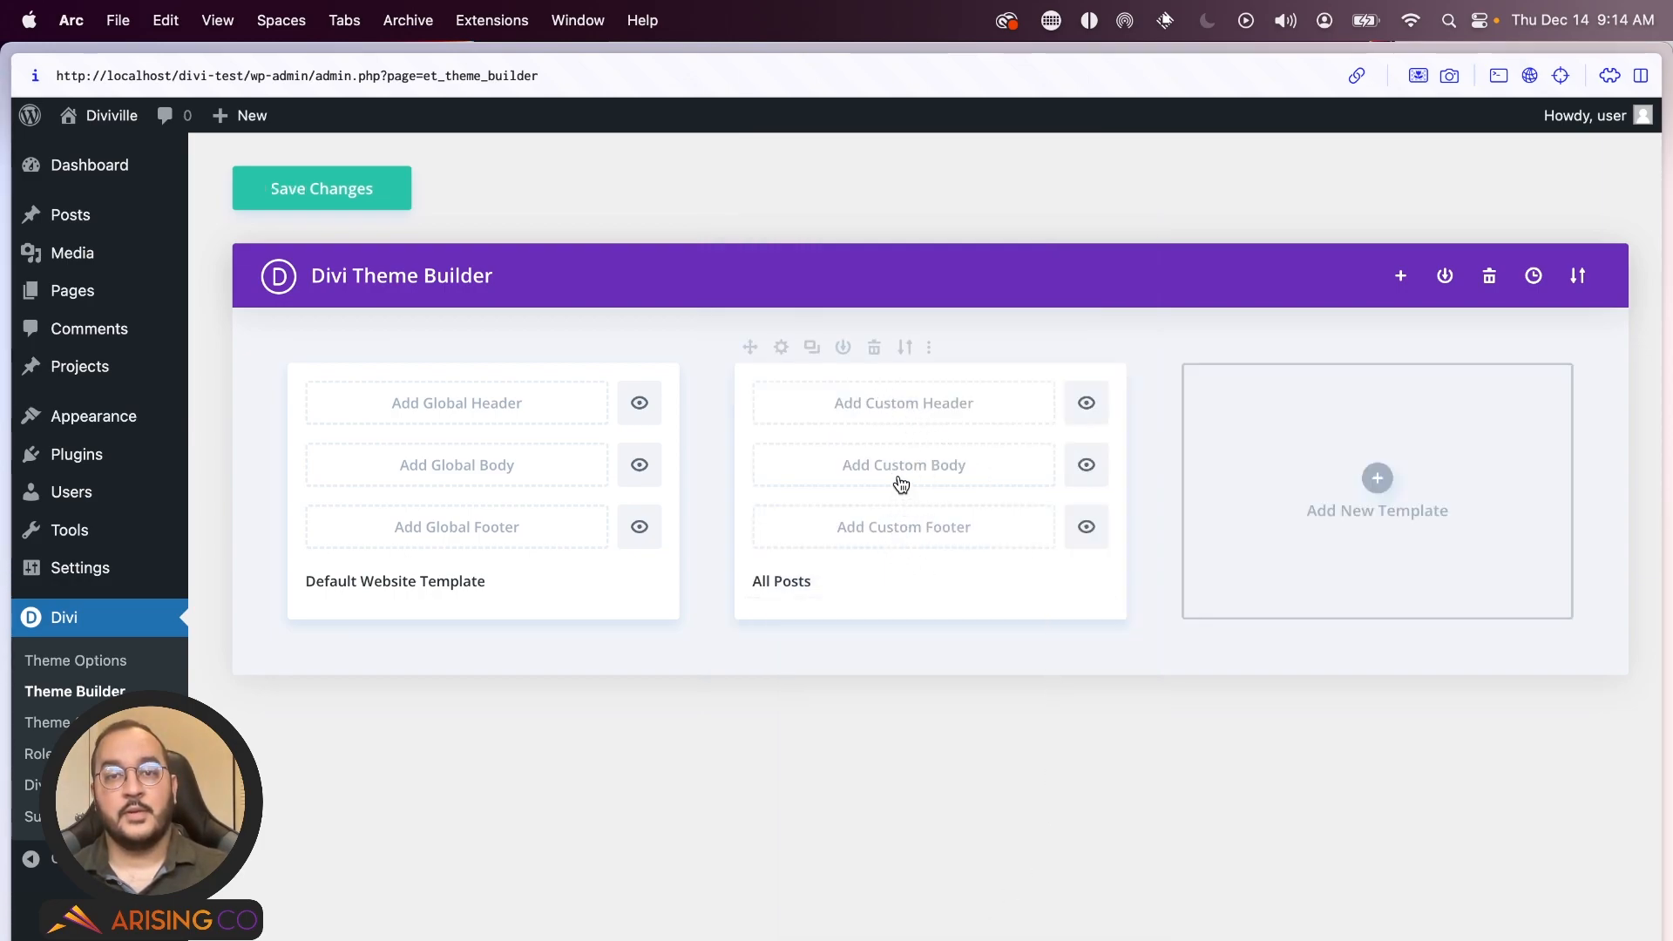
left_click(972, 472)
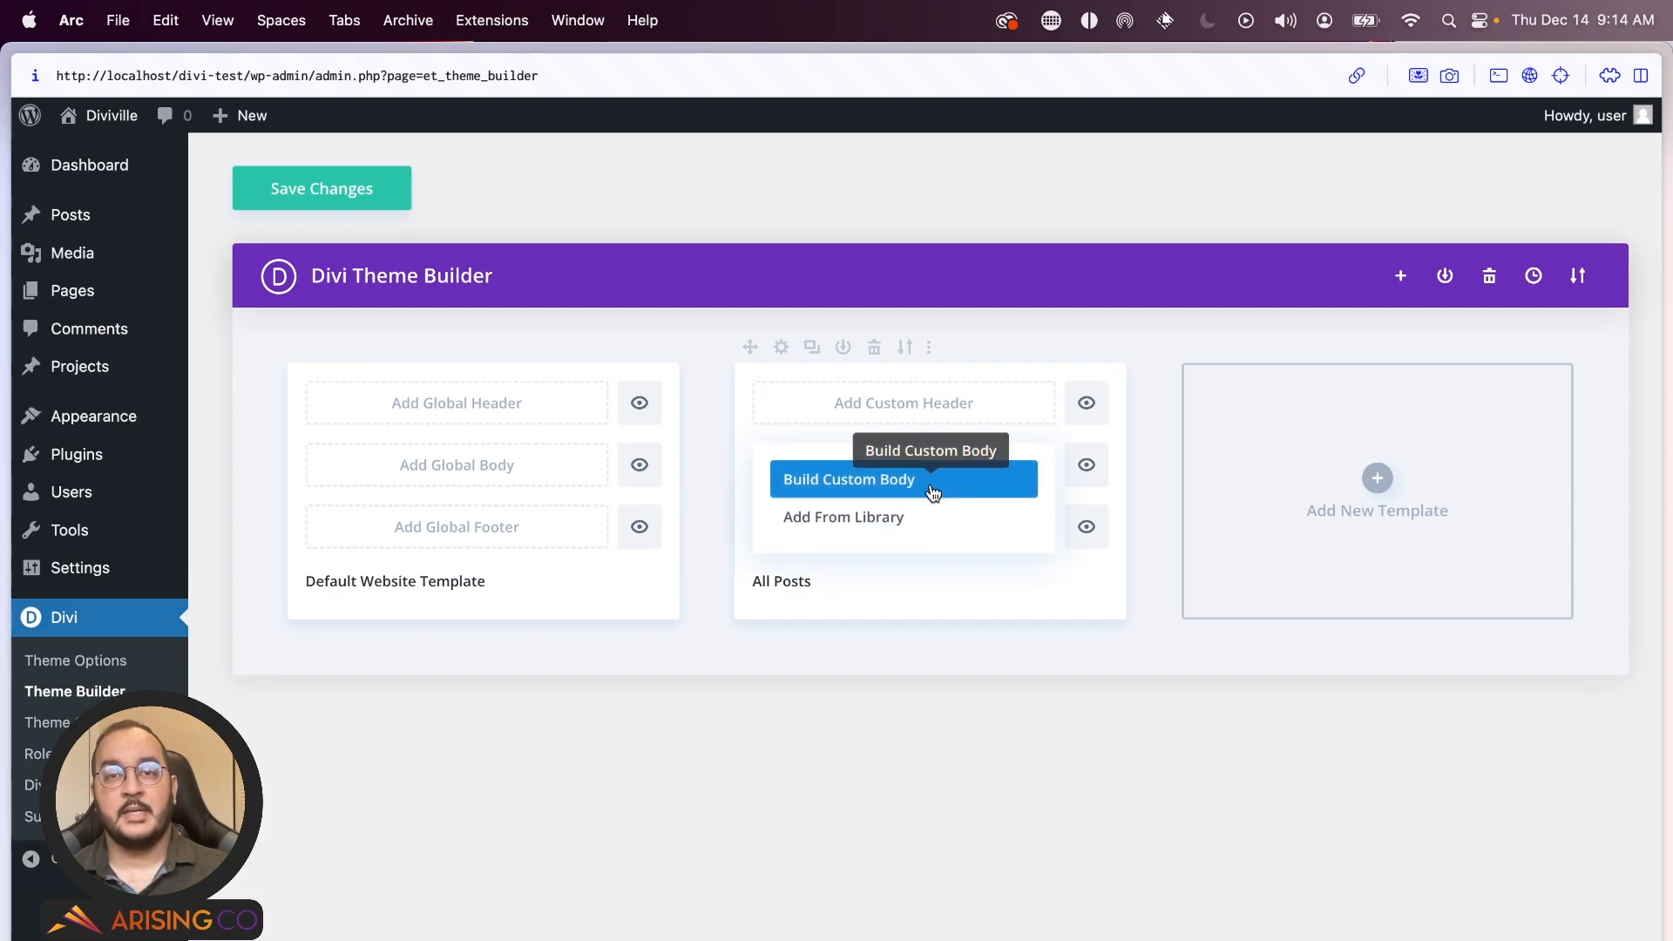
left_click(934, 485)
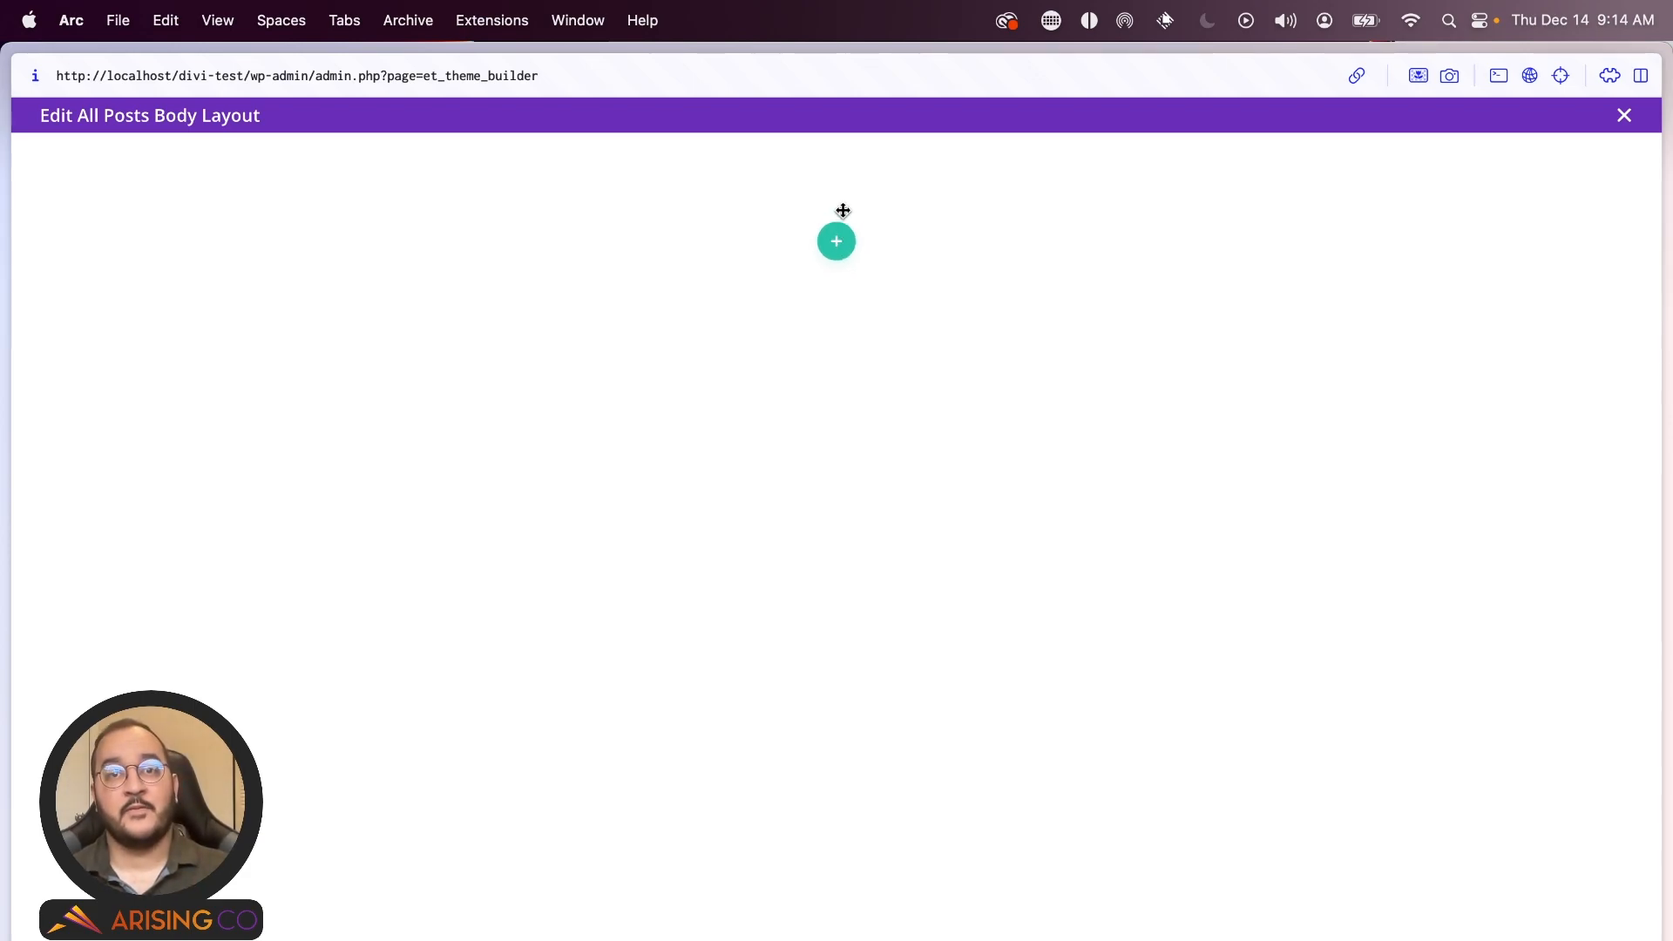
- Switch to the other site tab, view the "5 Recipes for Philly Pretzels" post and examine its default layout
mouse_move(7, 193)
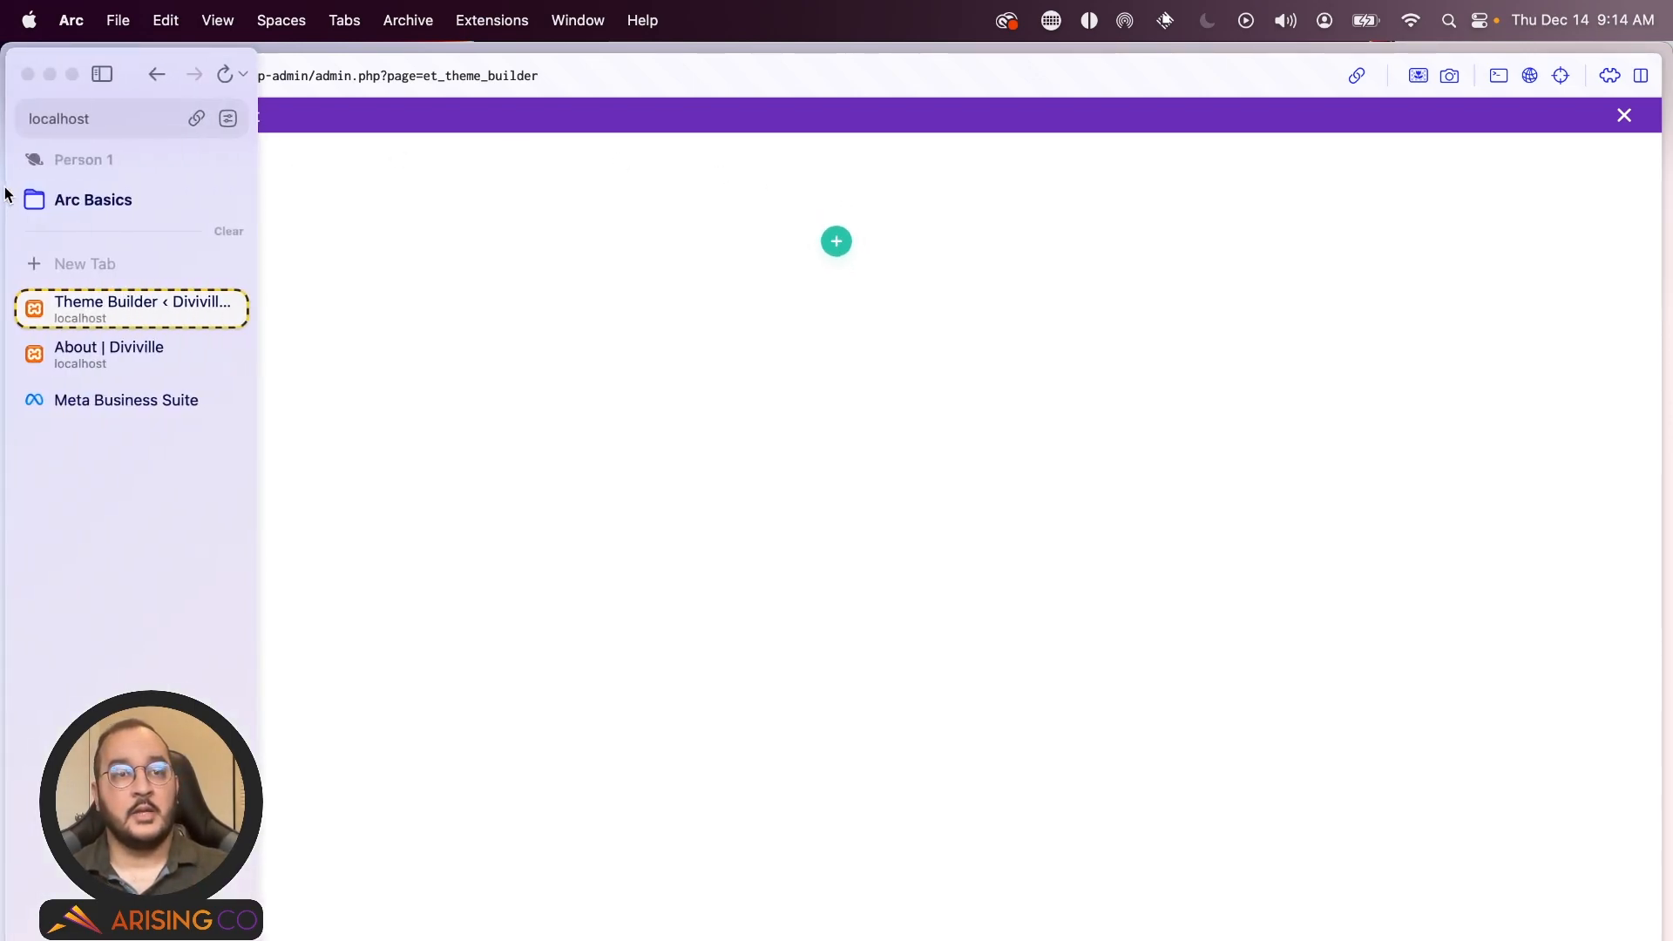
left_click(86, 344)
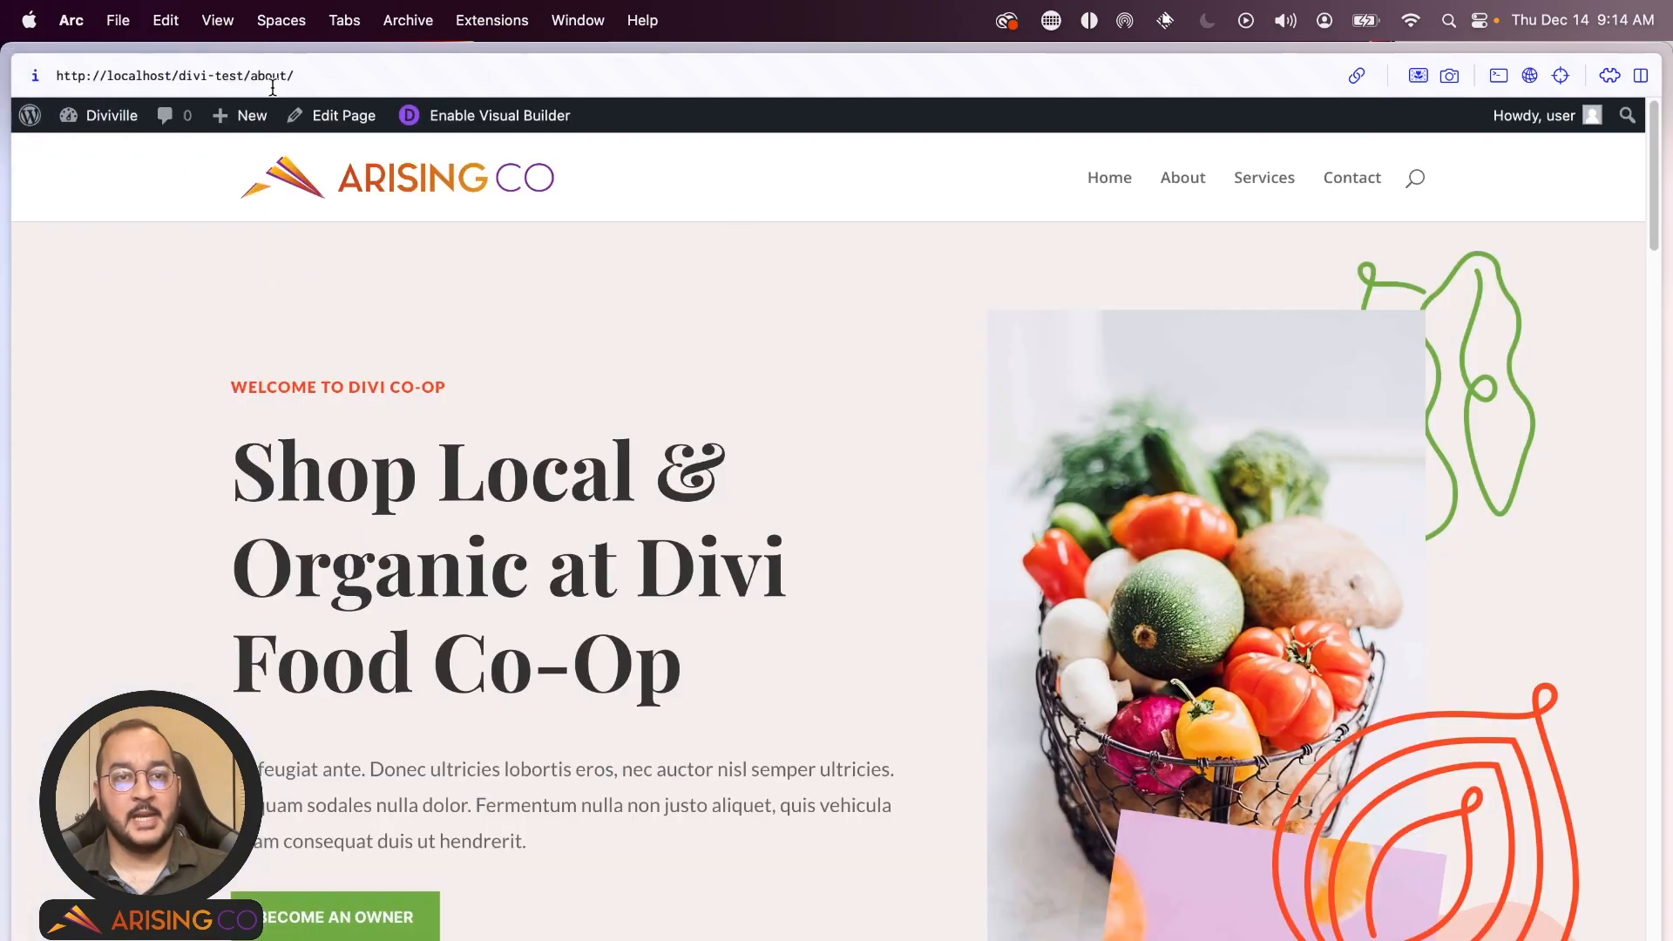
left_click(140, 140)
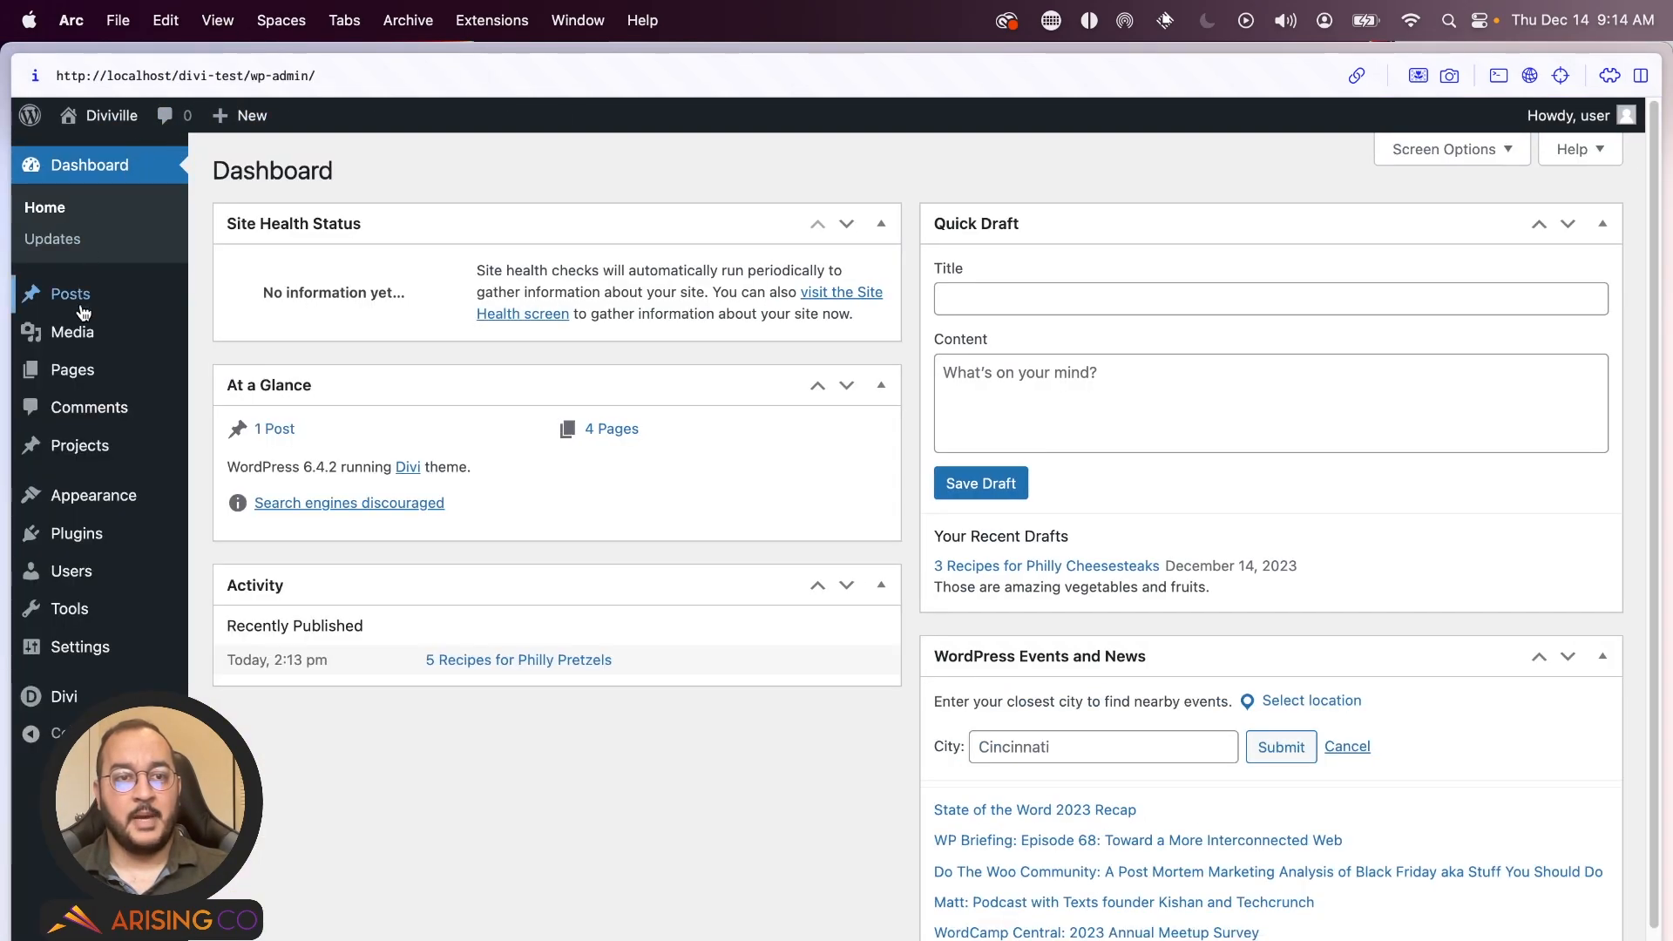
left_click(99, 296)
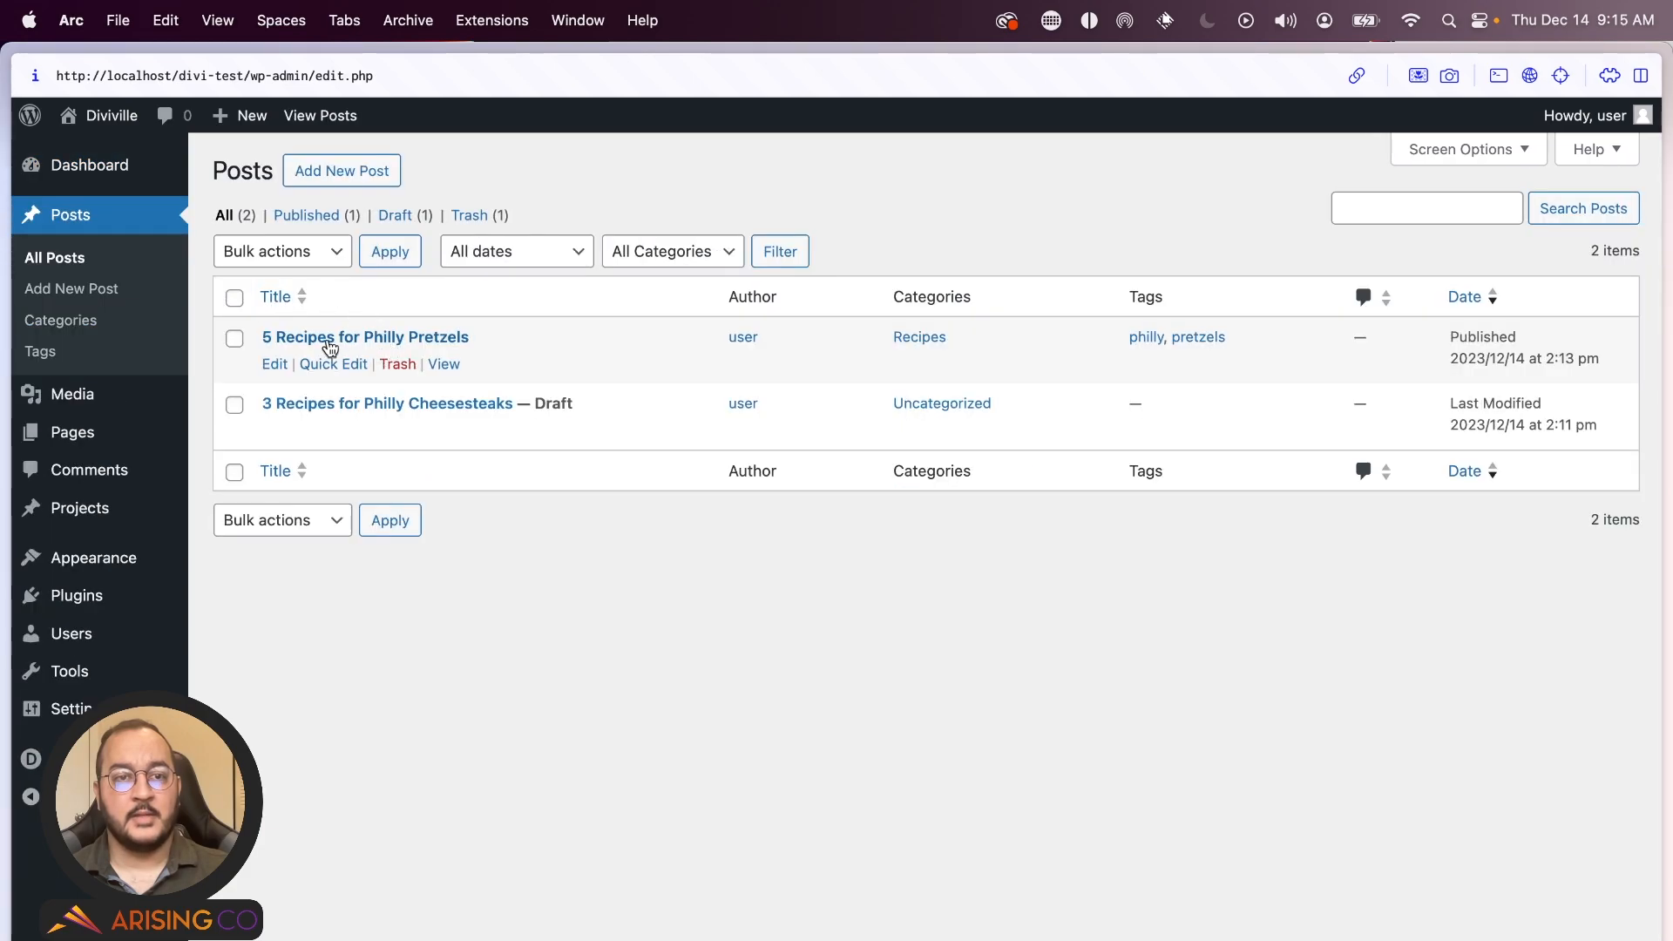
left_click(445, 366)
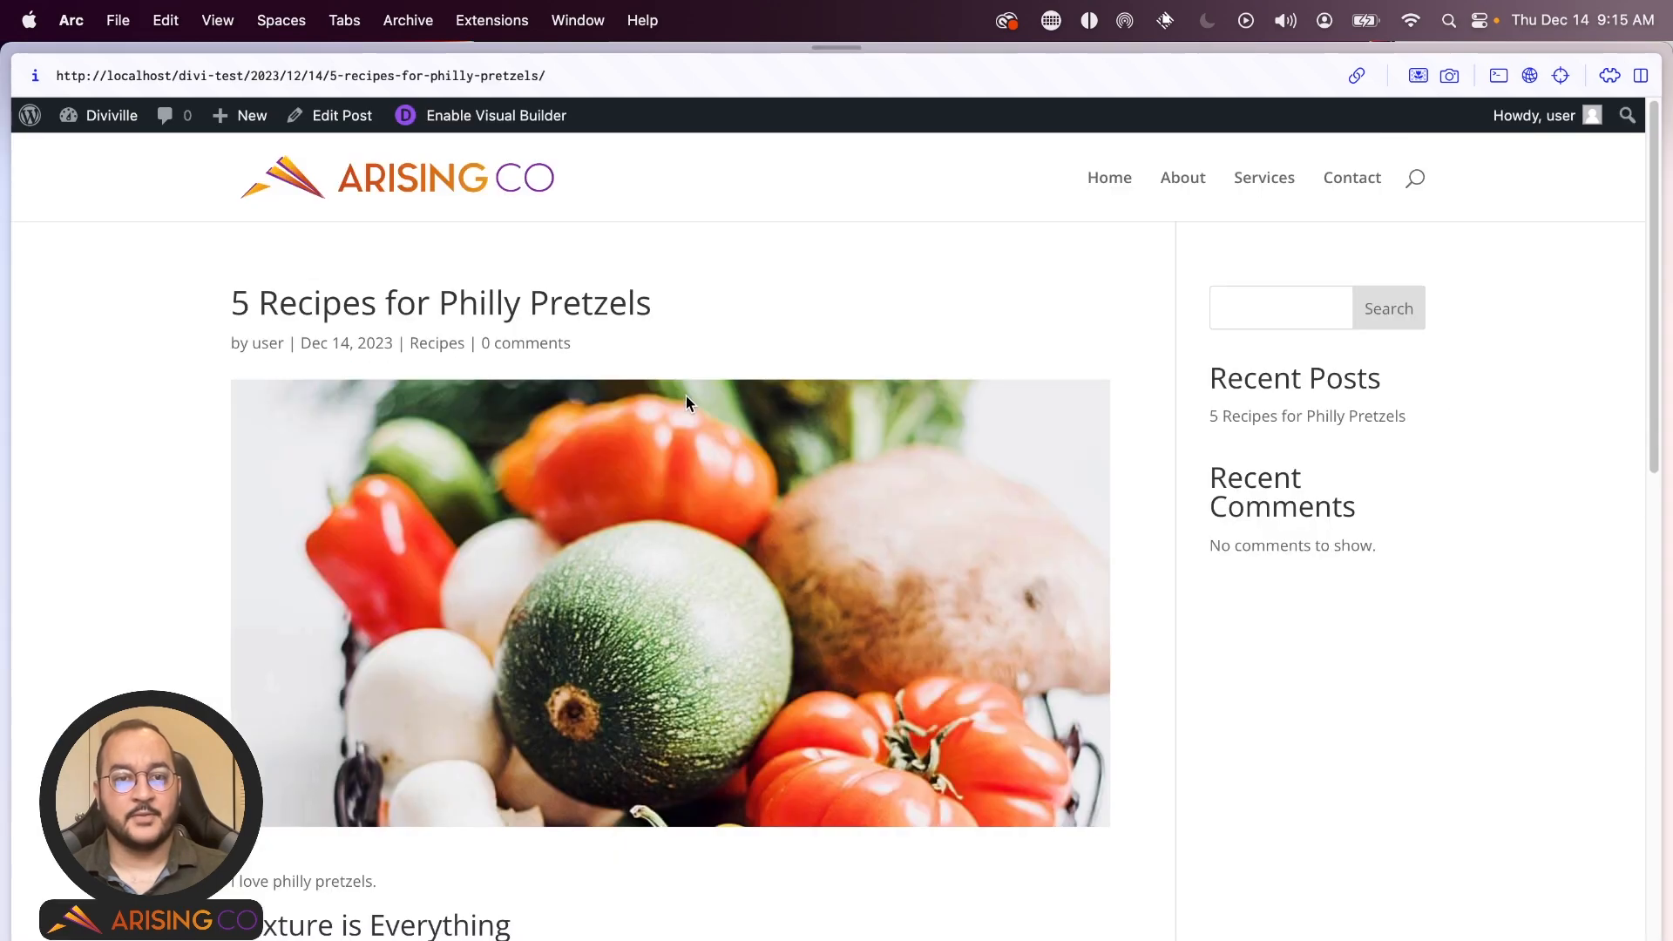
scroll(780, 381, "down", 15)
scroll(797, 392, "up", 10)
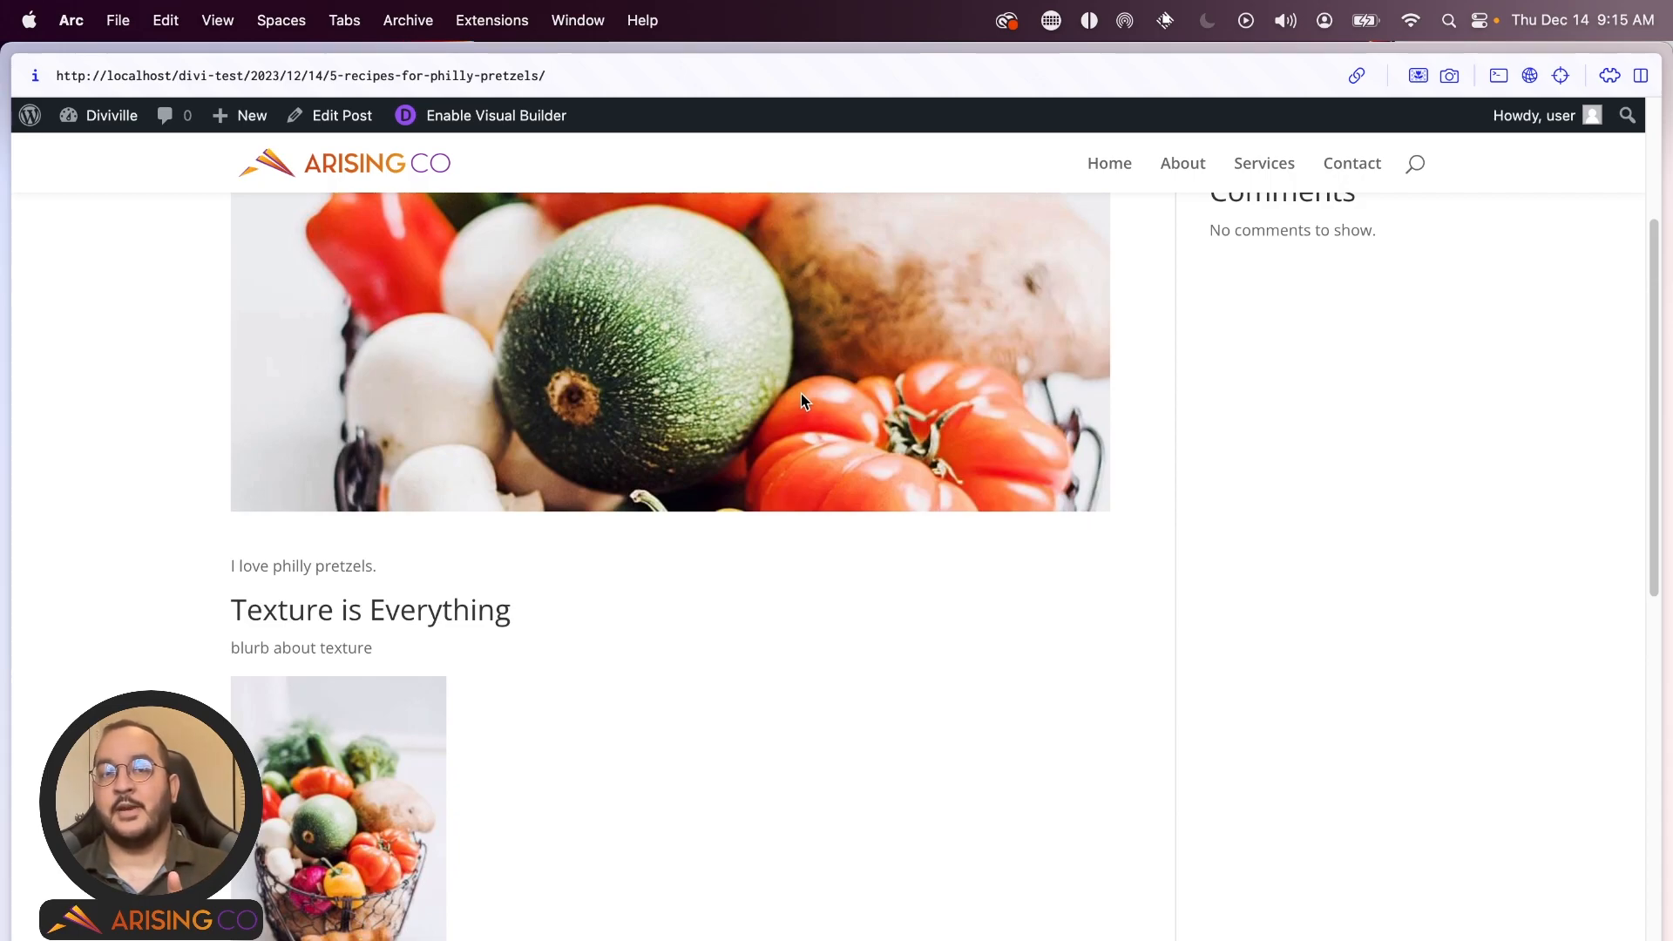
scroll(802, 395, "up", 5)
scroll(795, 394, "up", 2)
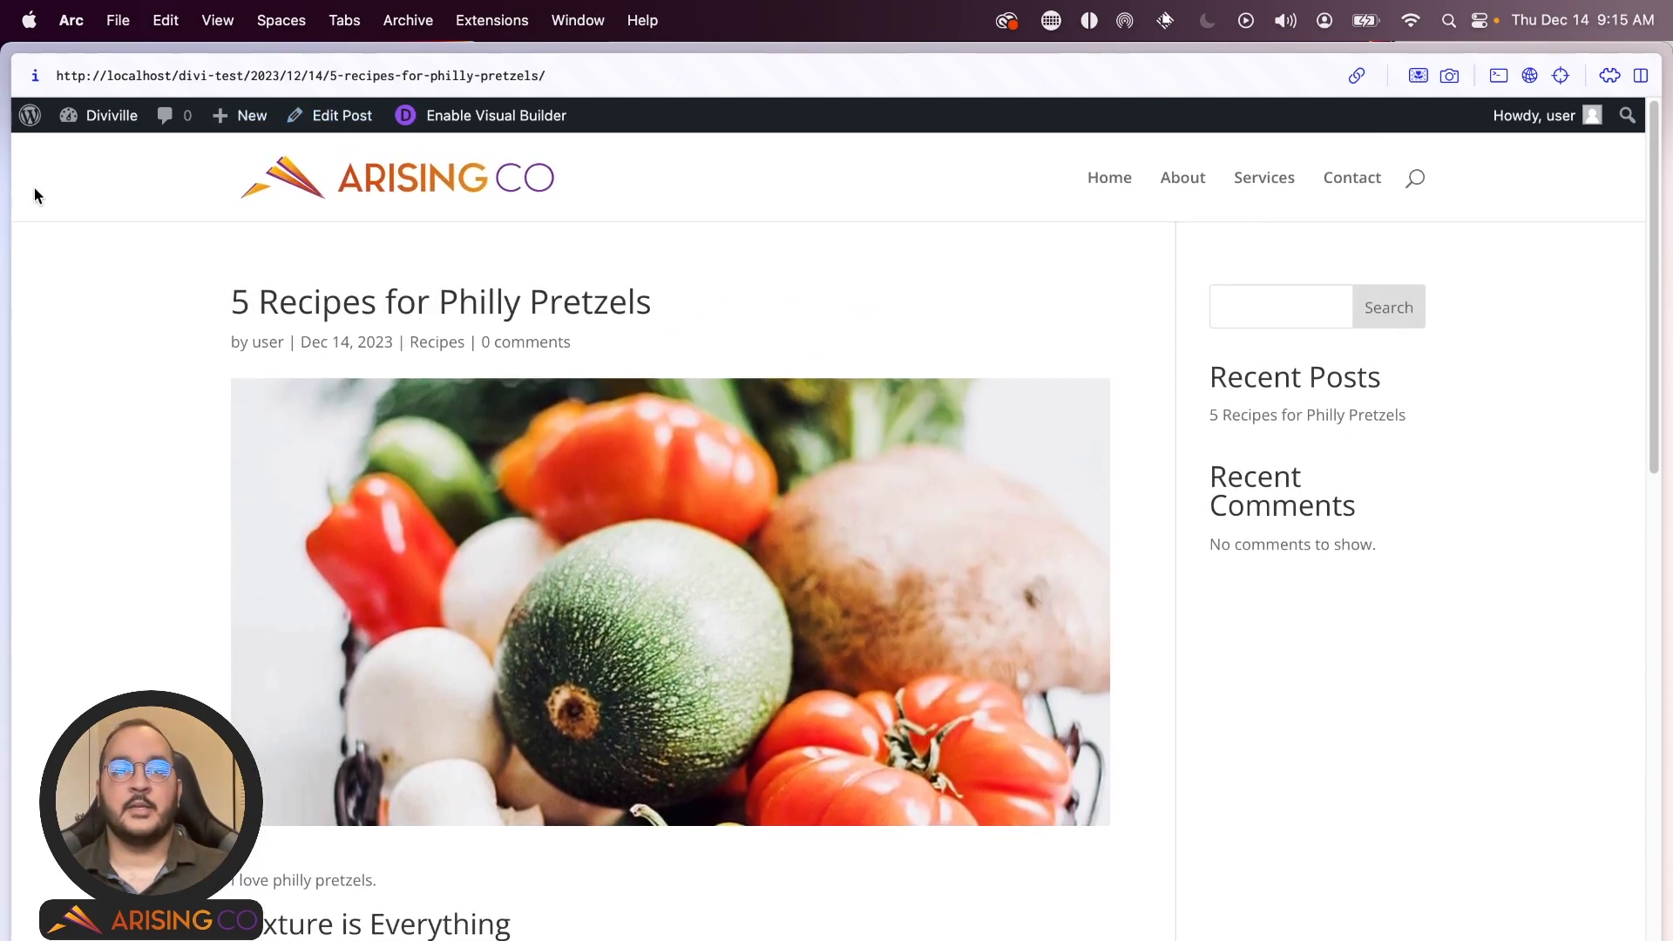
- Return to the All Posts body layout and insert a single-column row
mouse_move(3, 190)
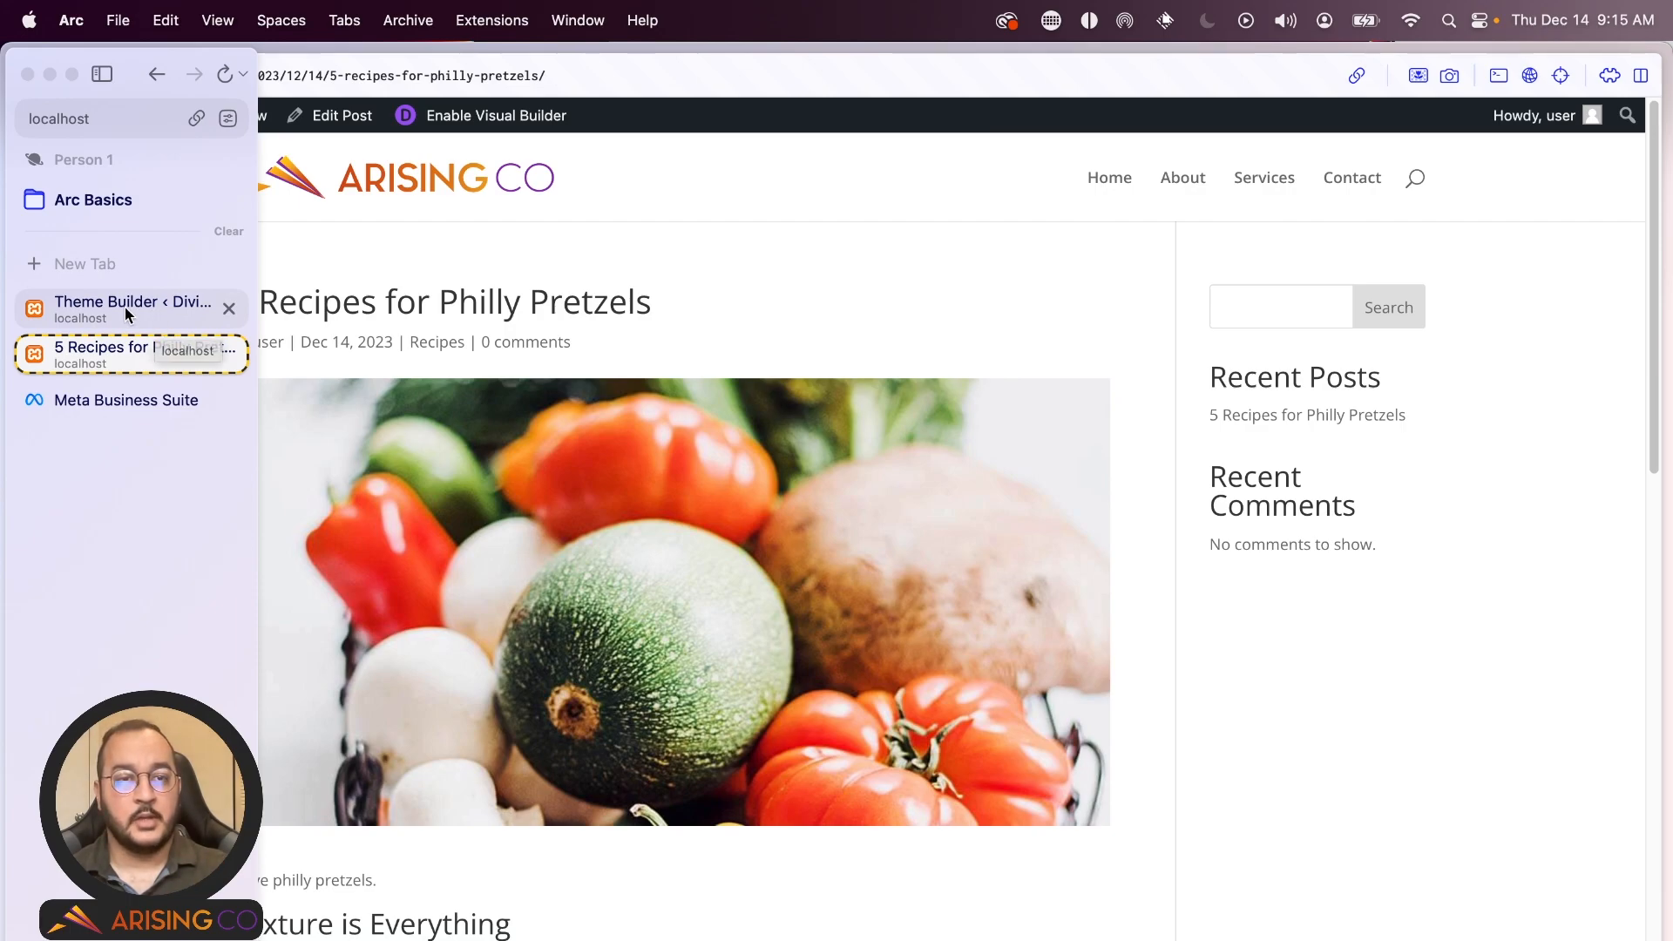
left_click(124, 306)
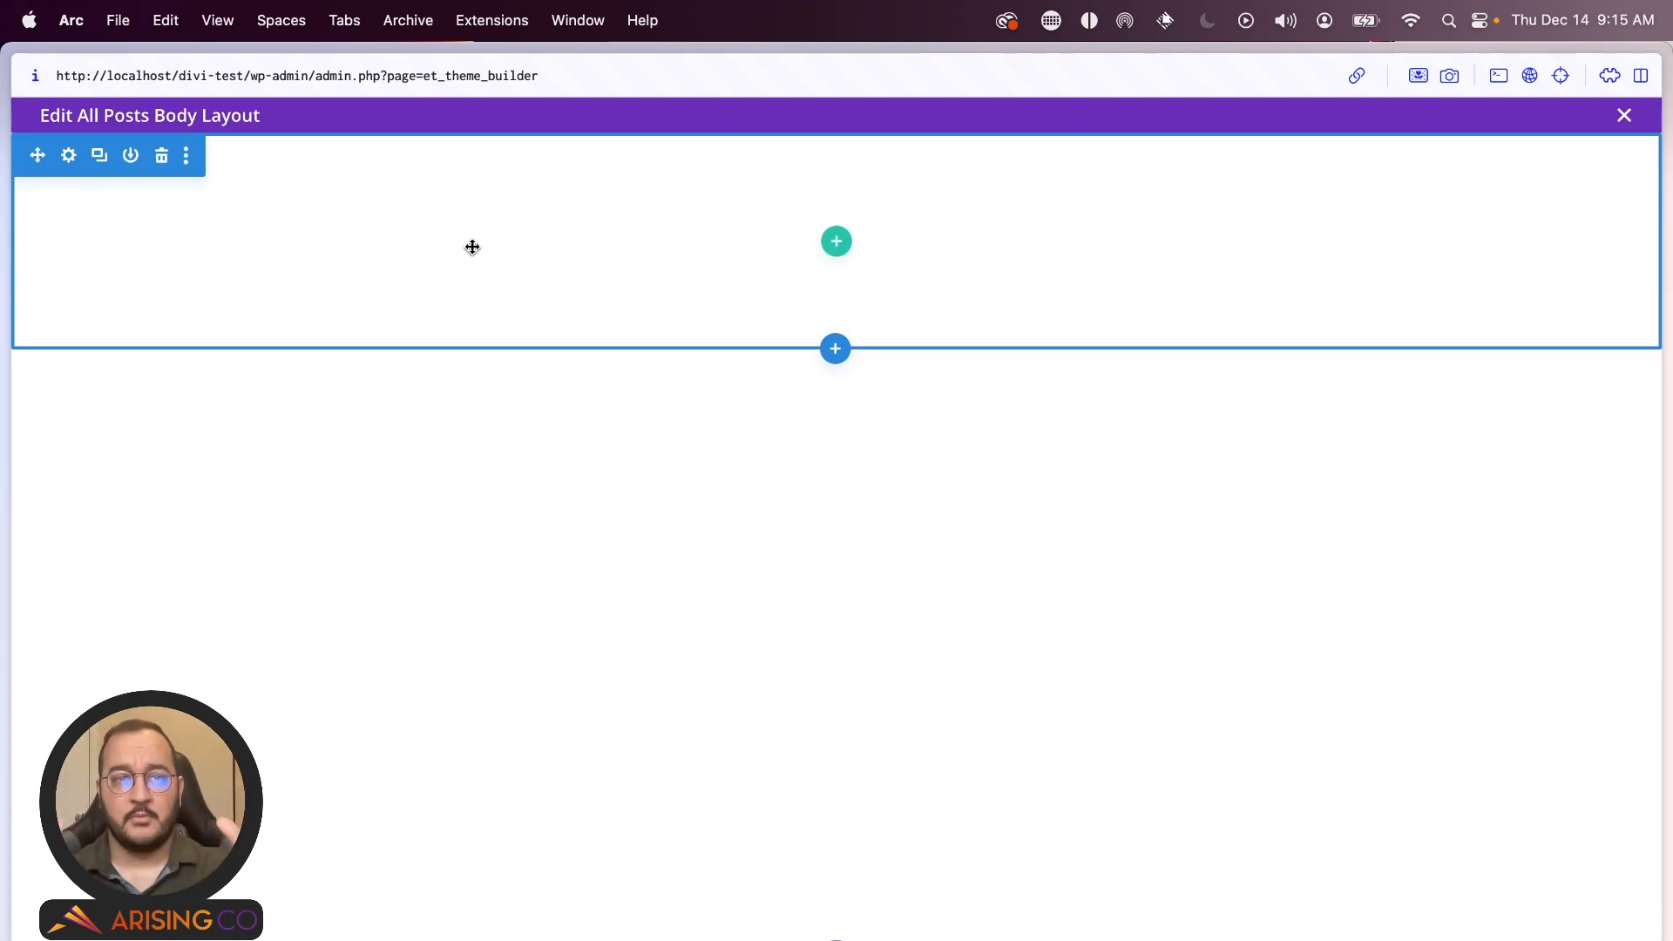
left_click(837, 243)
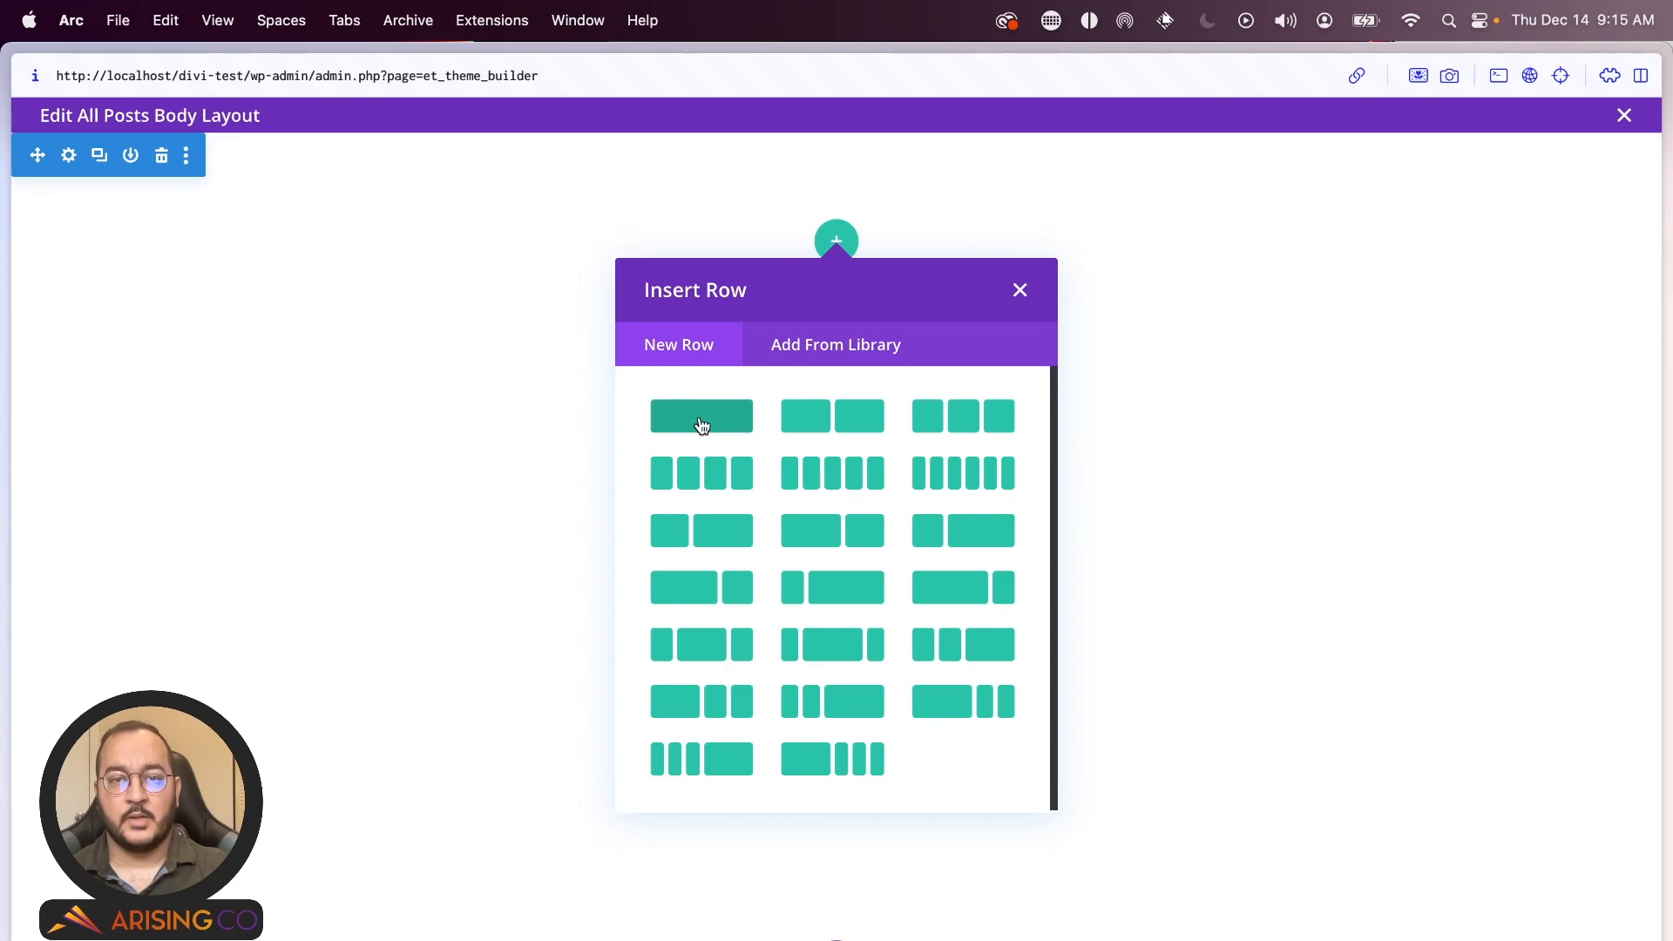
left_click(701, 417)
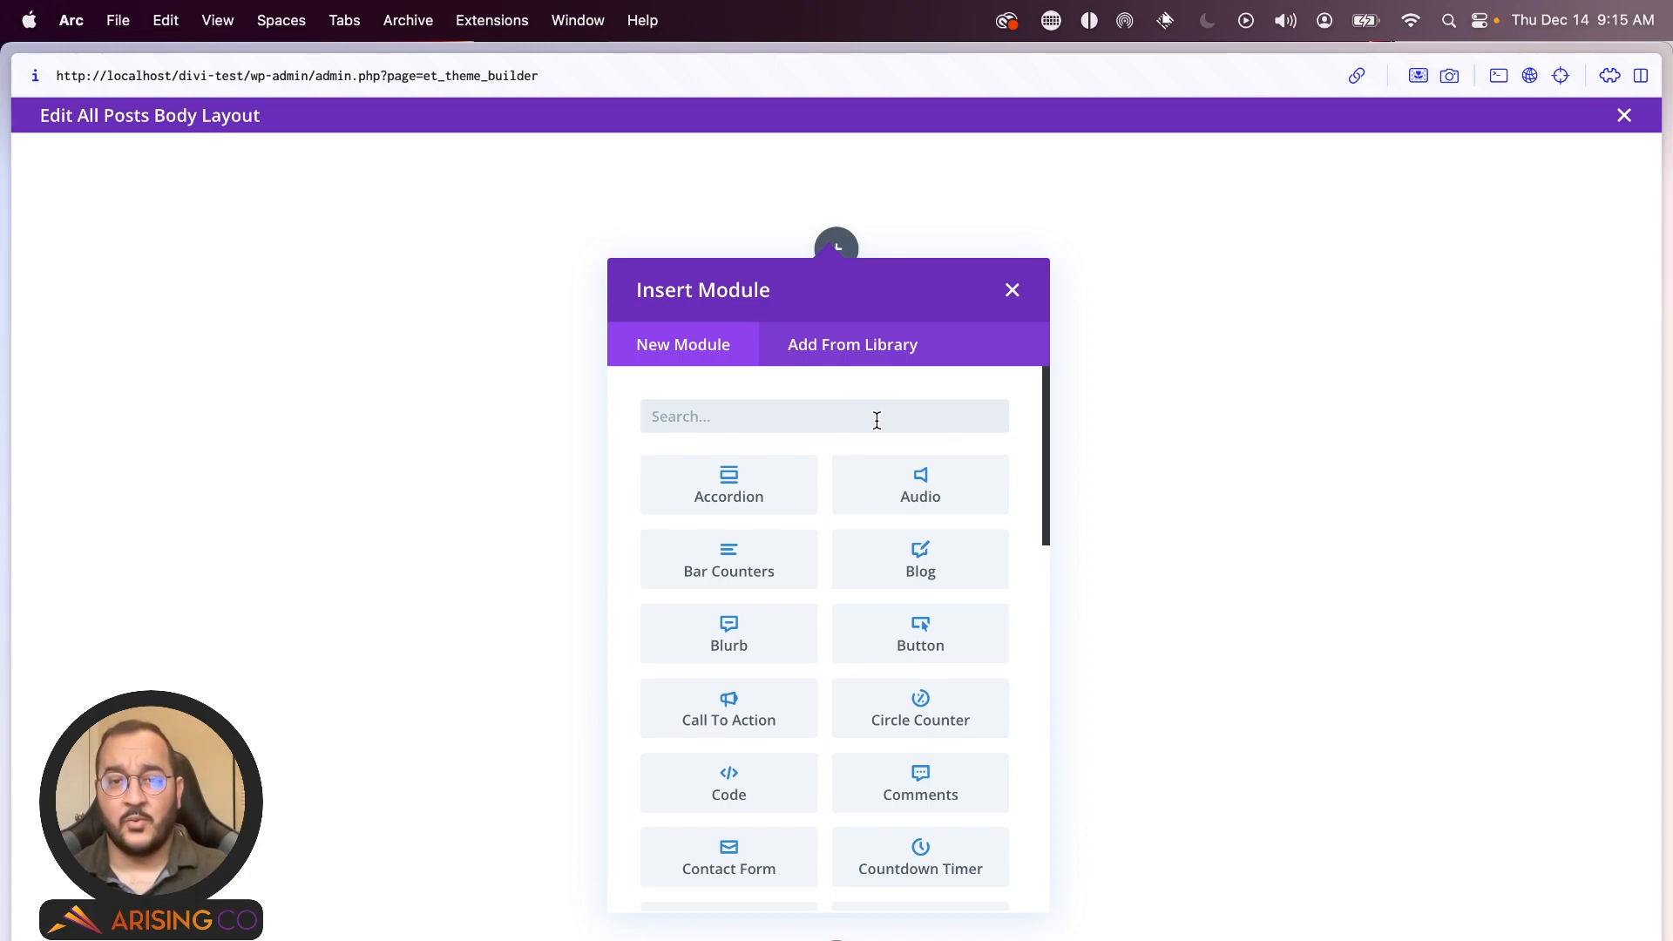
- Try out a Text module in the new row, discard its settings and delete the module
left_click(768, 405)
type("text")
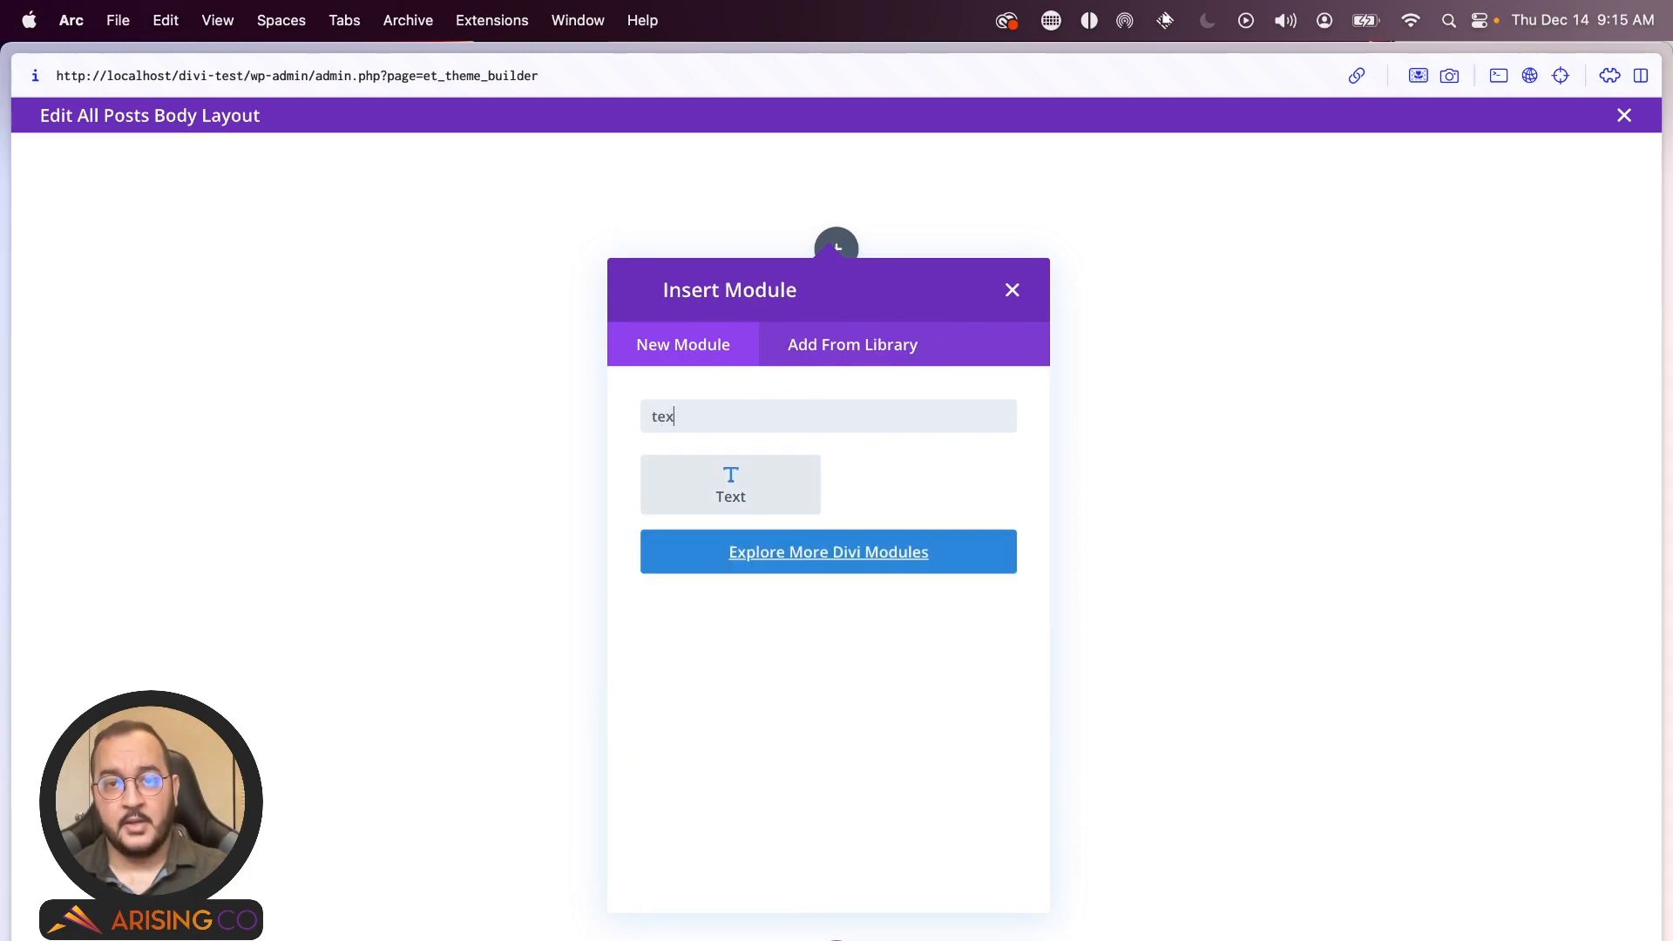
left_click(747, 488)
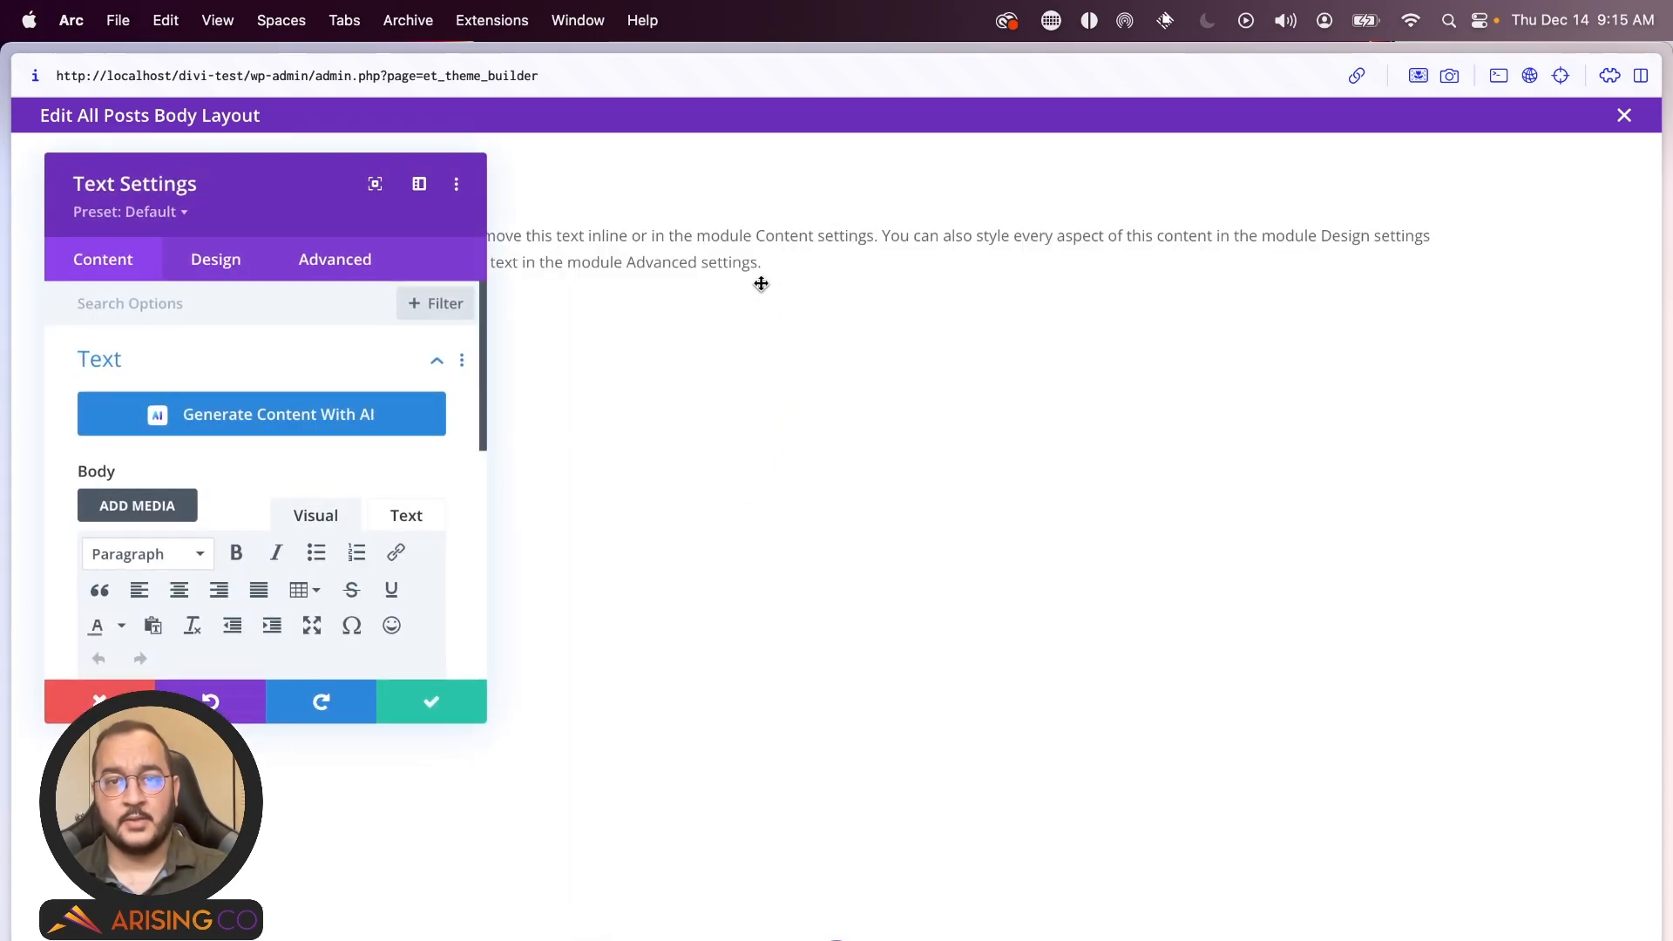
left_click_drag(196, 178, 826, 199)
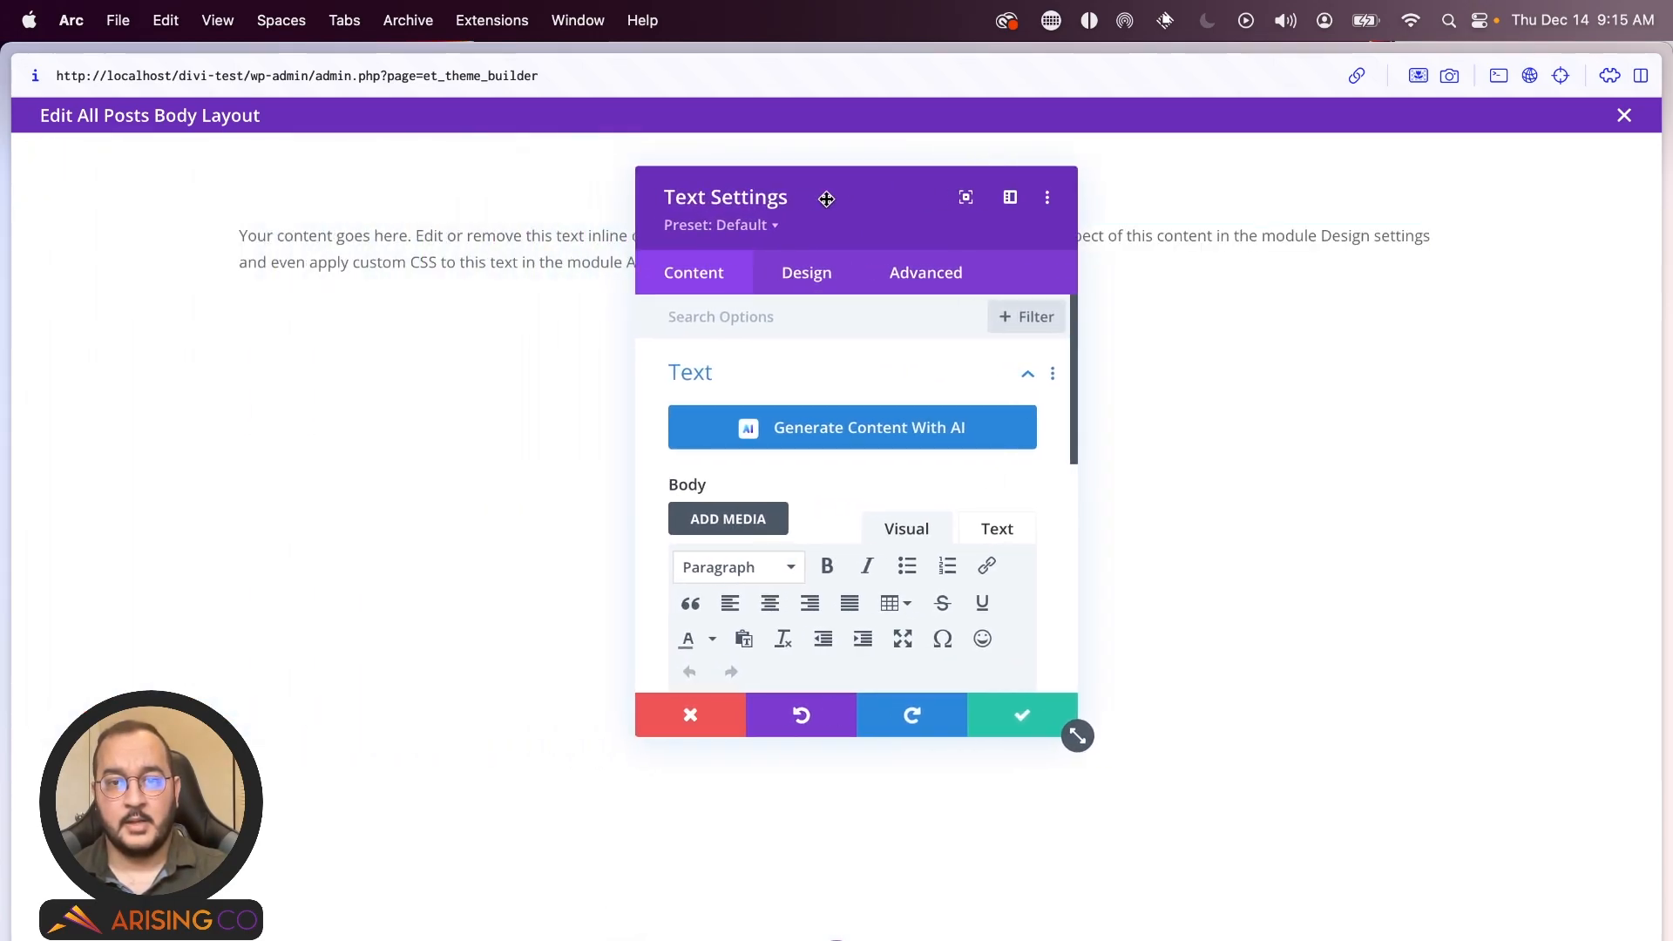
left_click(691, 715)
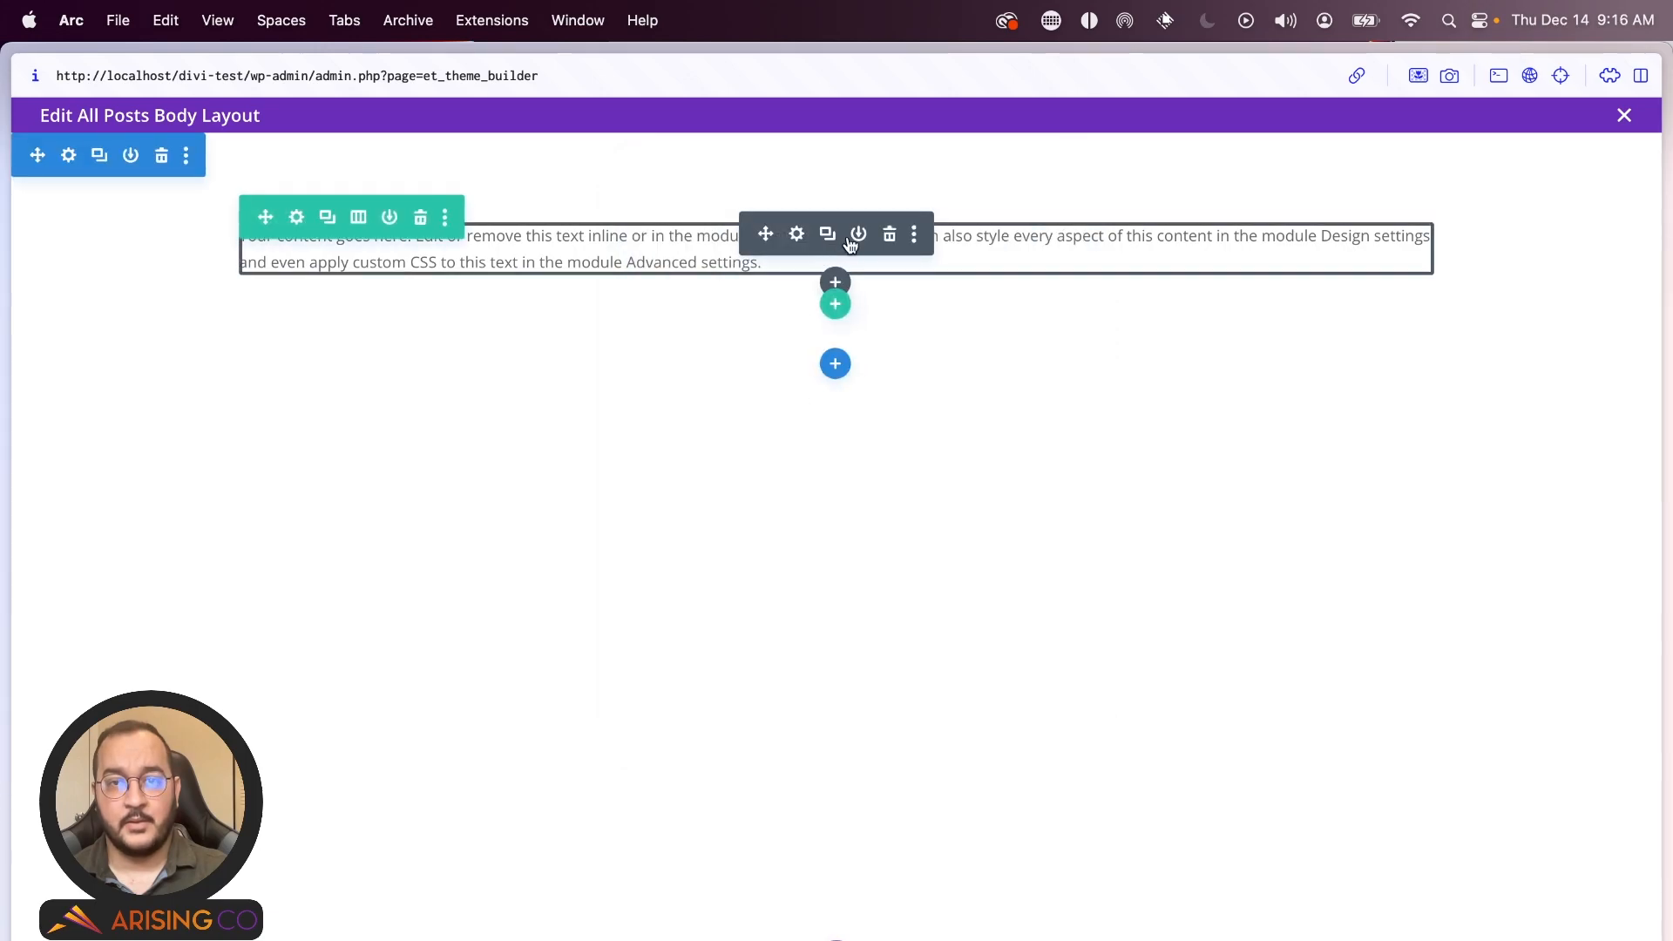
left_click(890, 233)
- Insert a Post Title module into the empty row of the All Posts body layout and save it with default settings
left_click(836, 249)
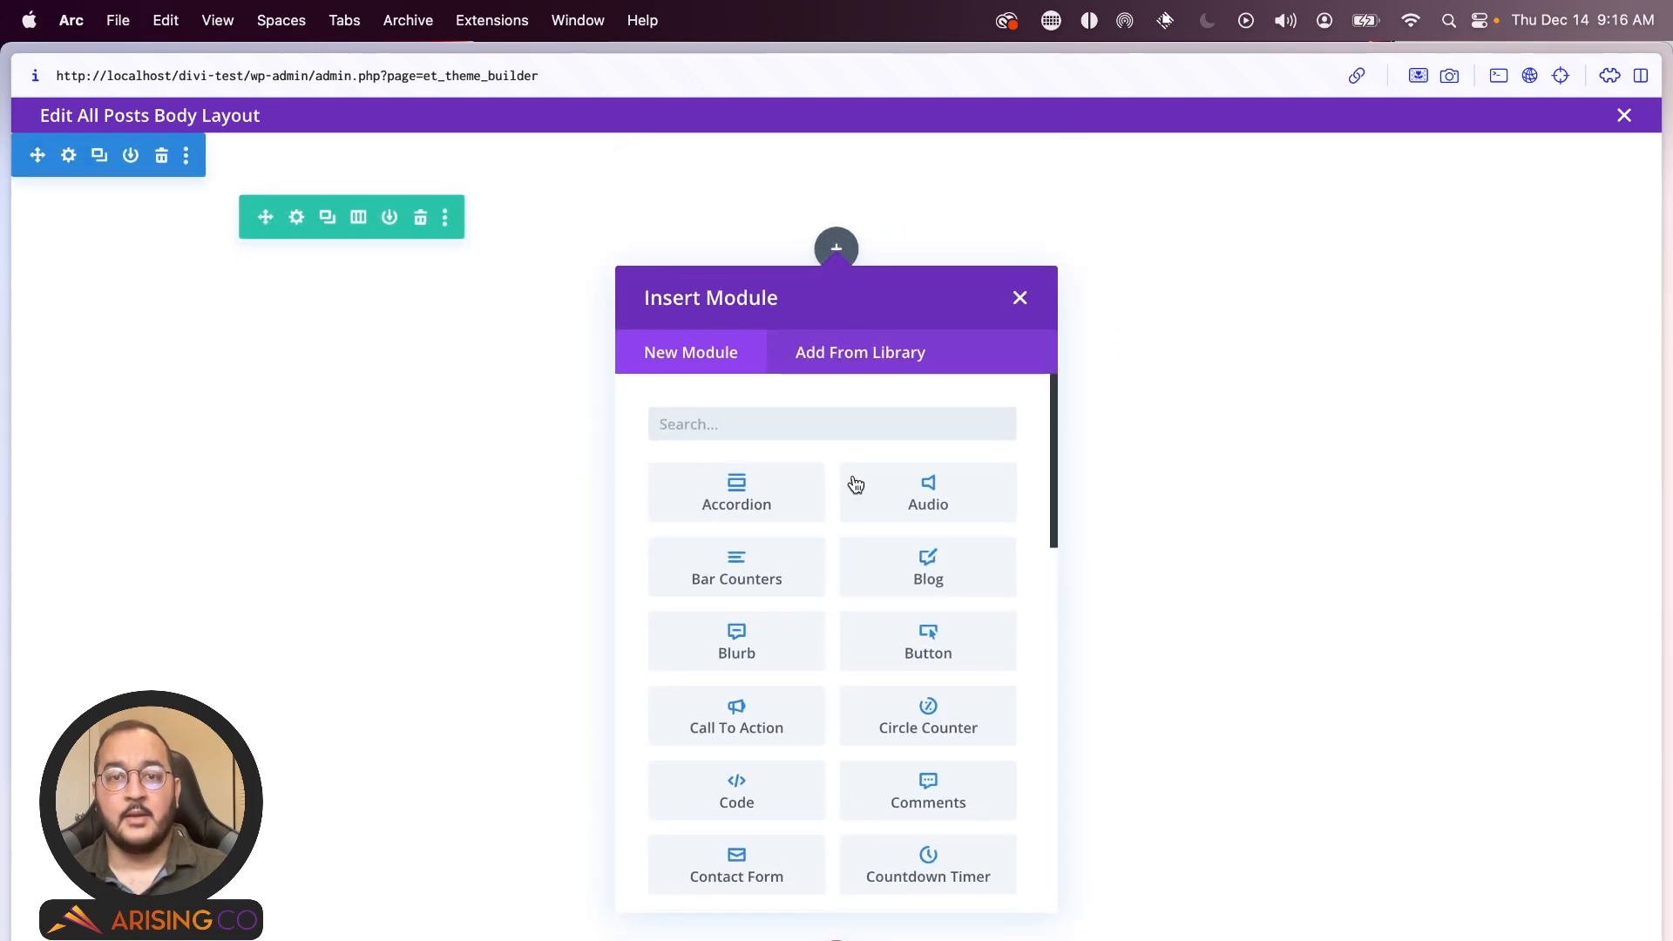
scroll(848, 523, "down", 2)
scroll(848, 559, "down", 10)
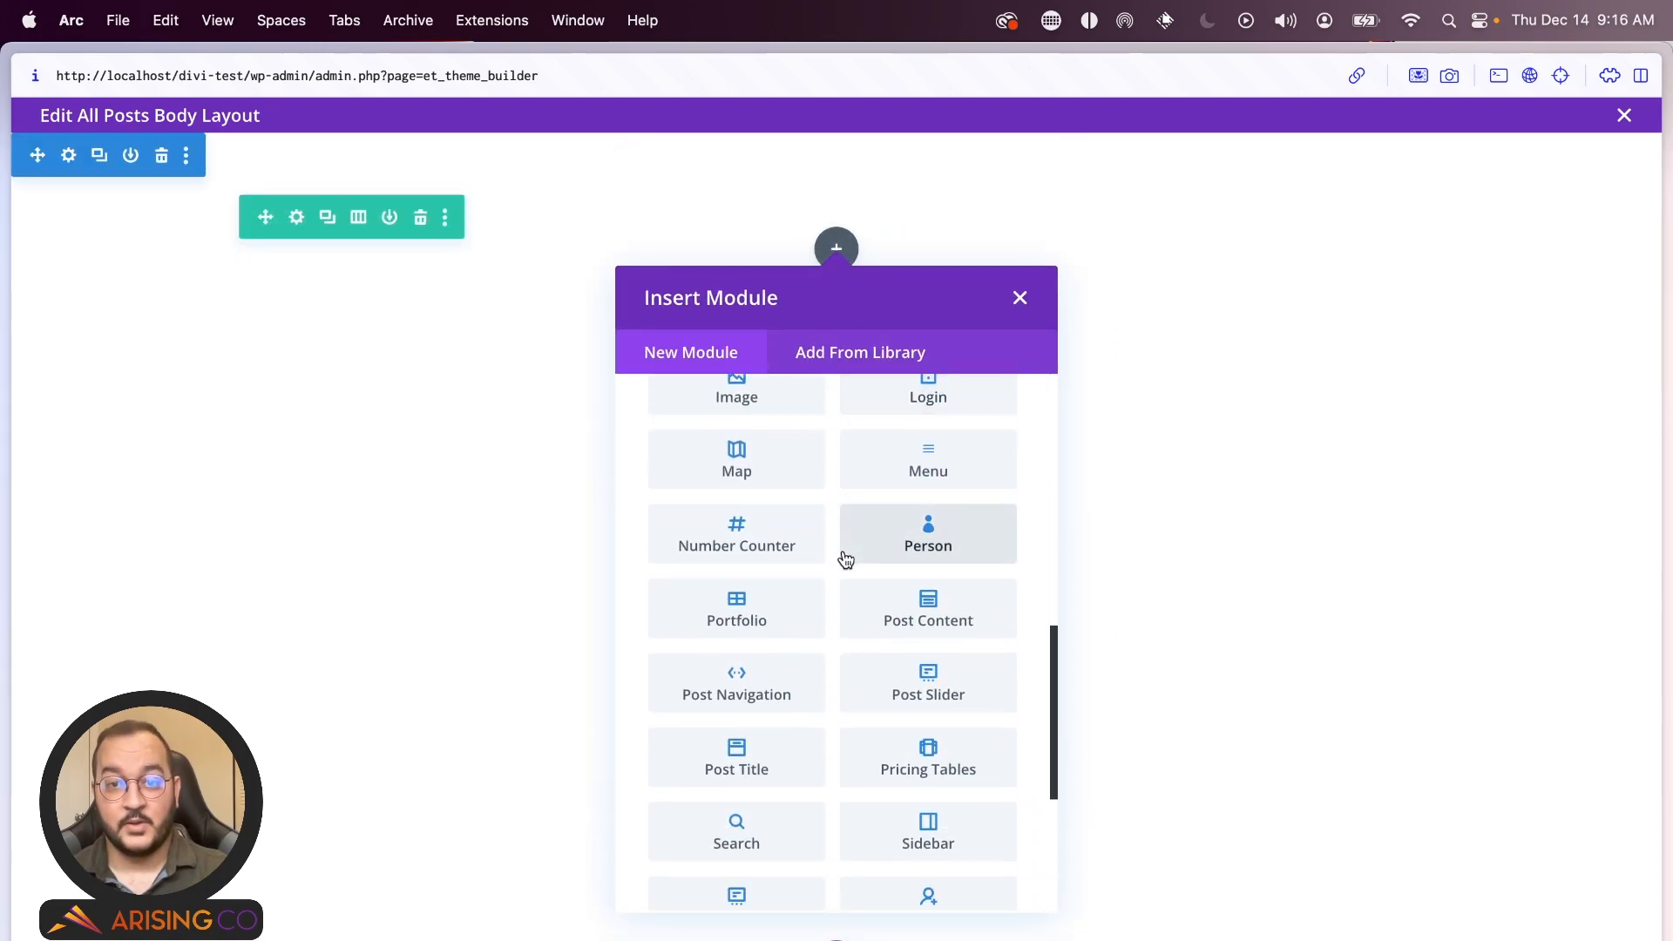
scroll(920, 616, "down", 1)
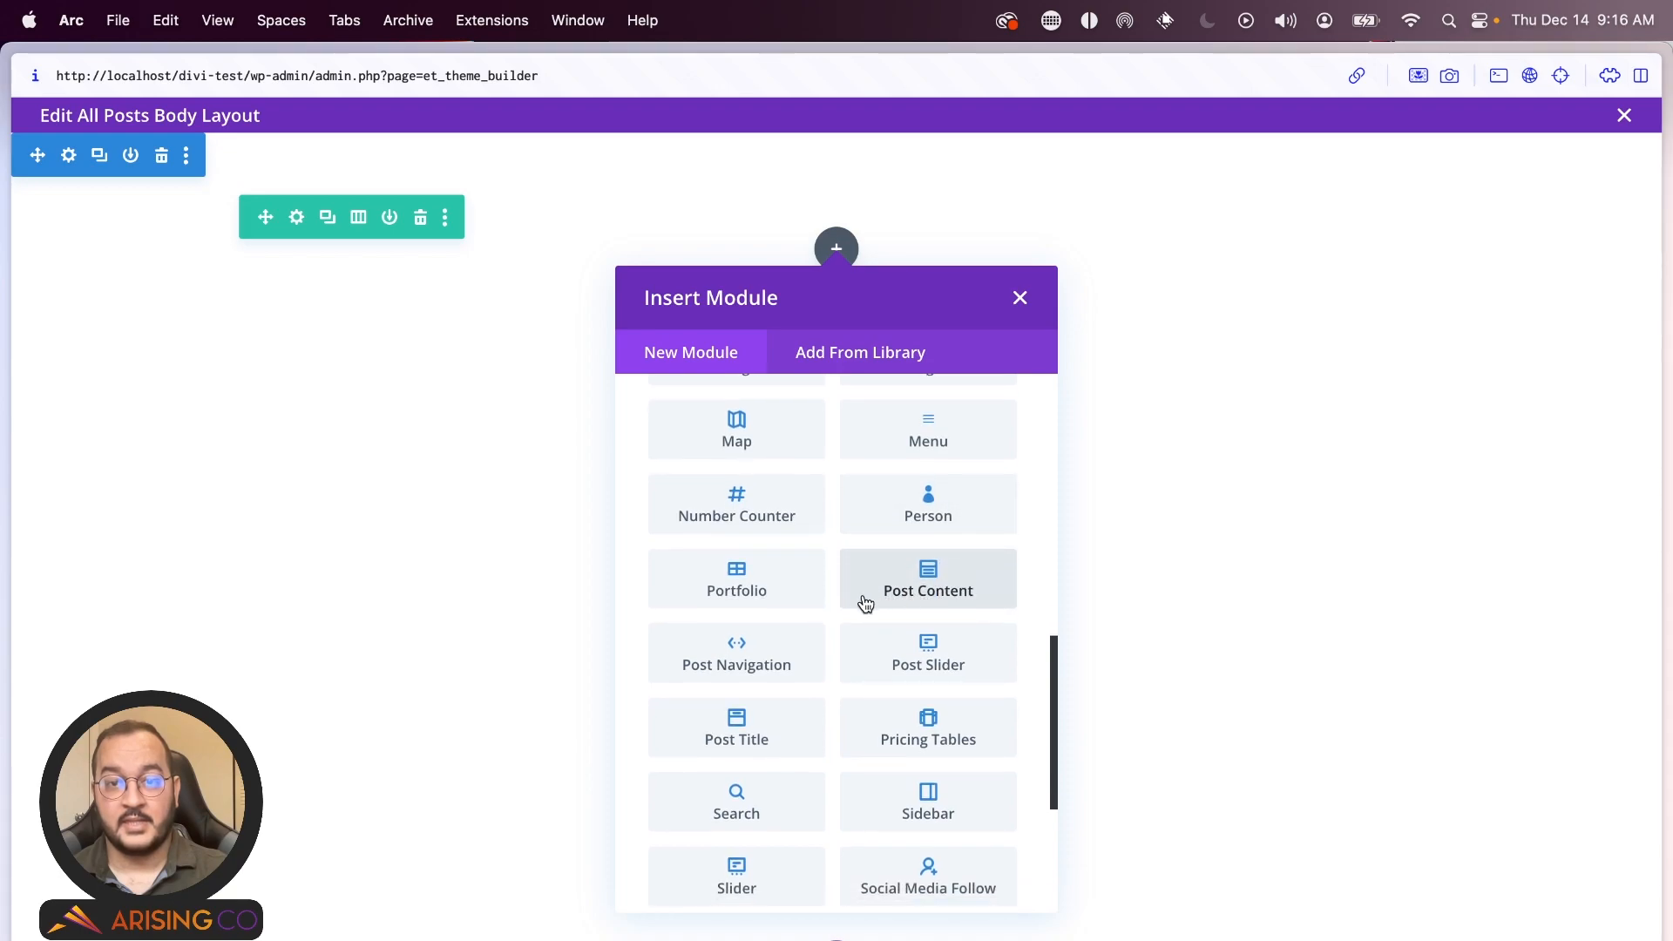
scroll(793, 662, "down", 4)
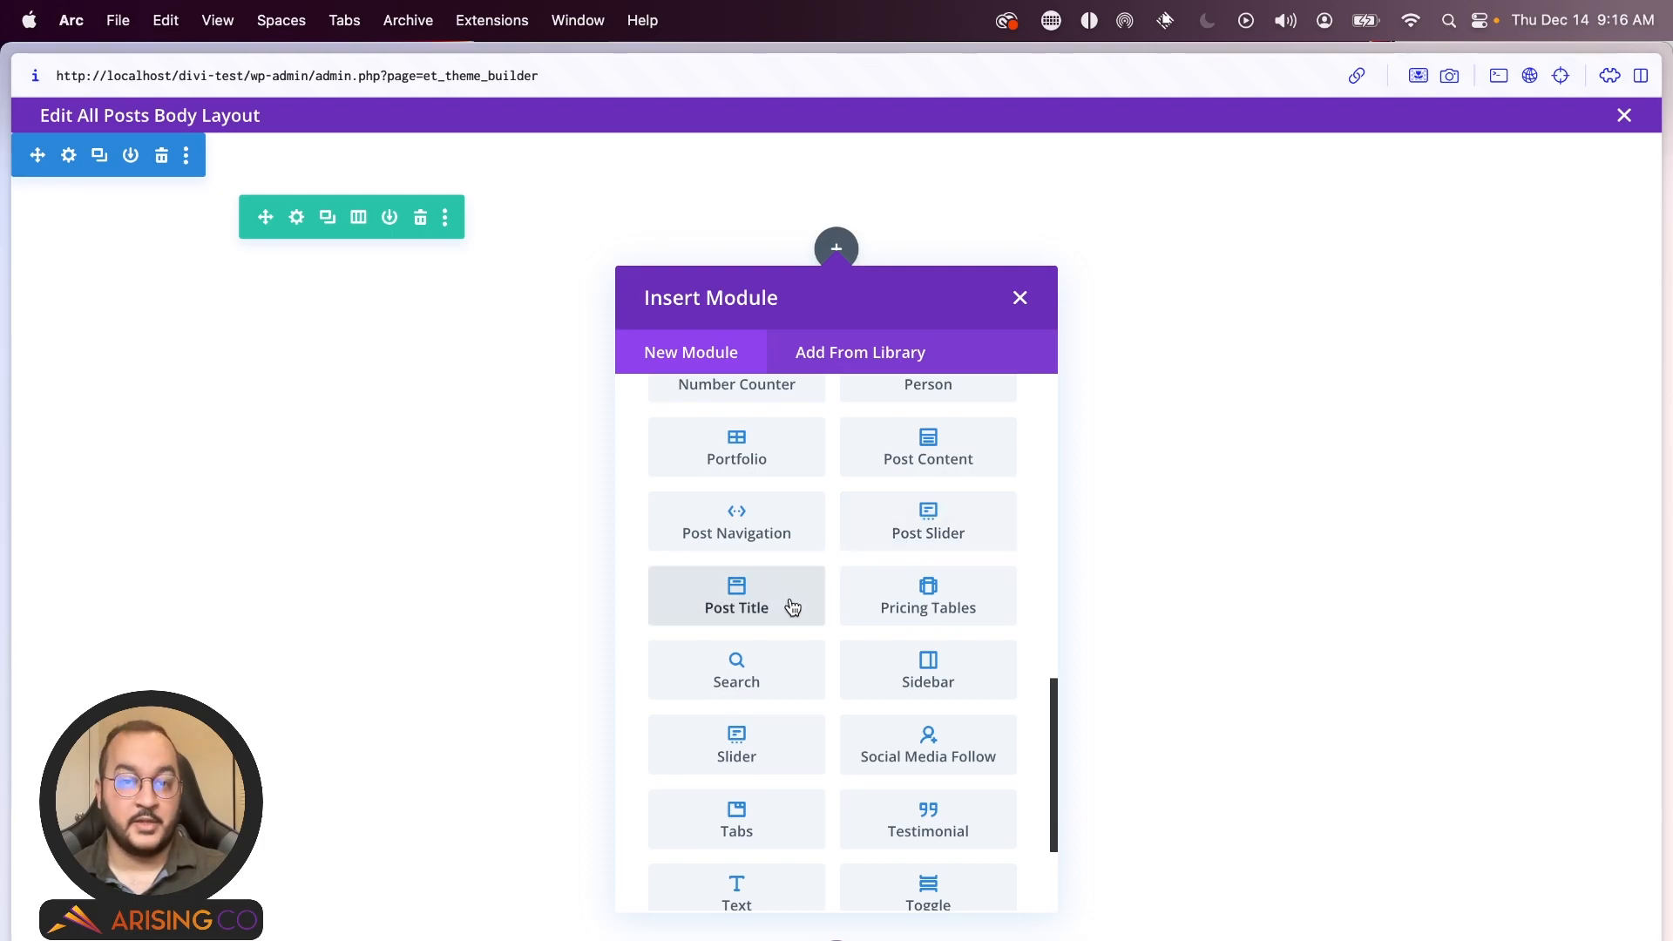
left_click(748, 603)
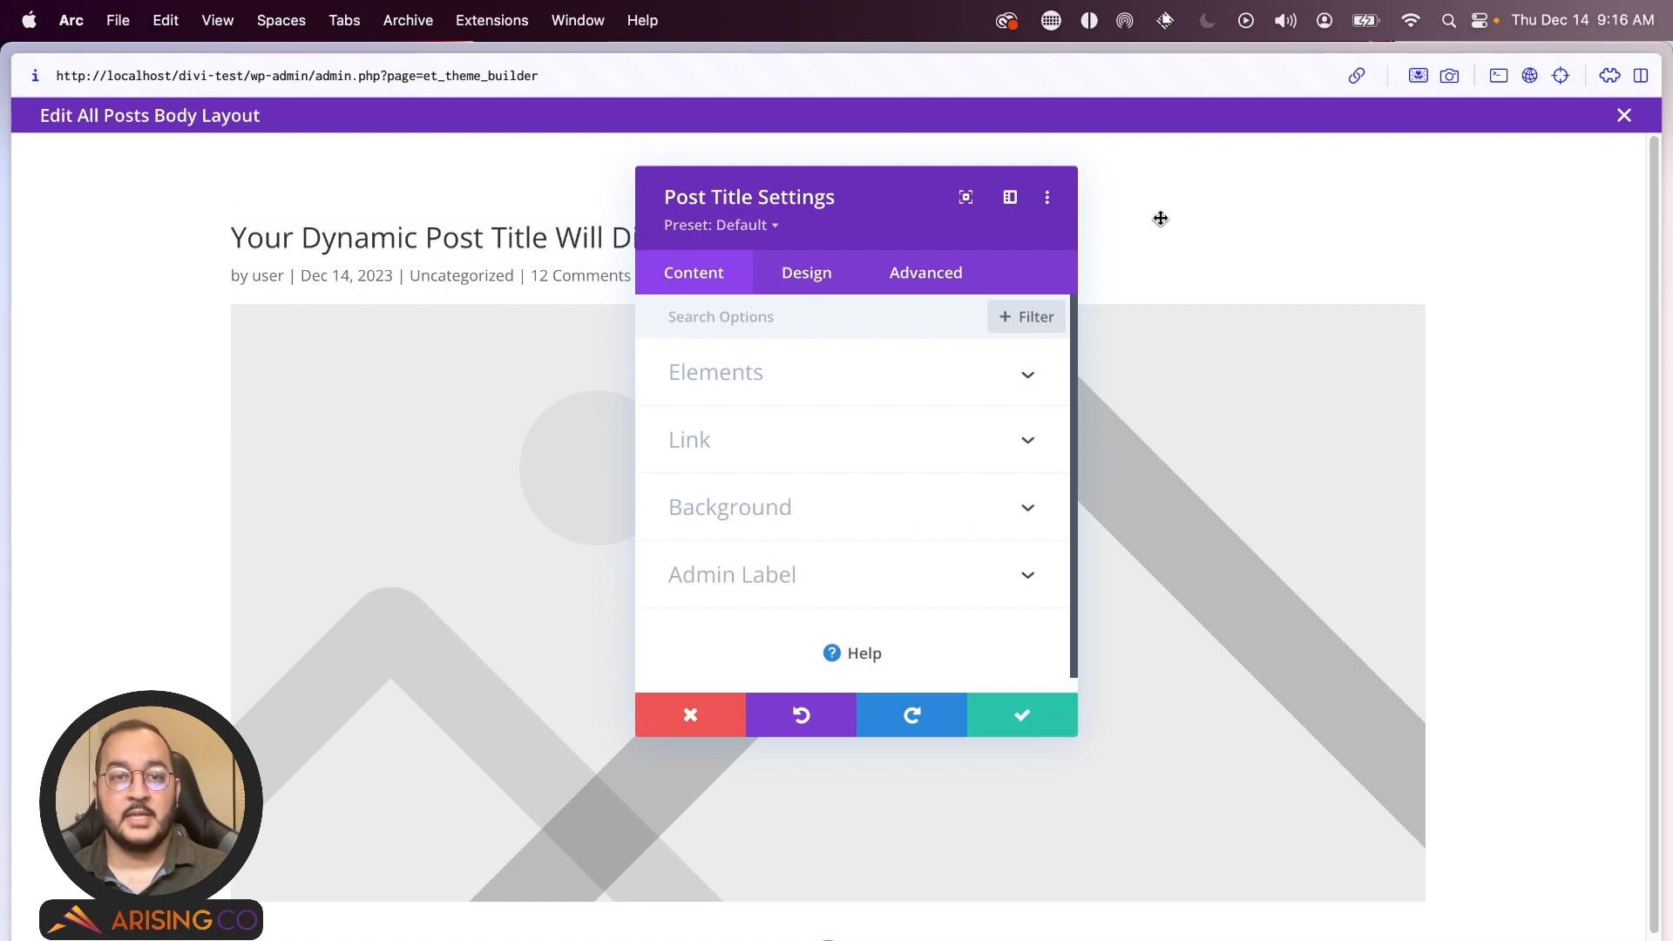
left_click_drag(887, 214, 1300, 203)
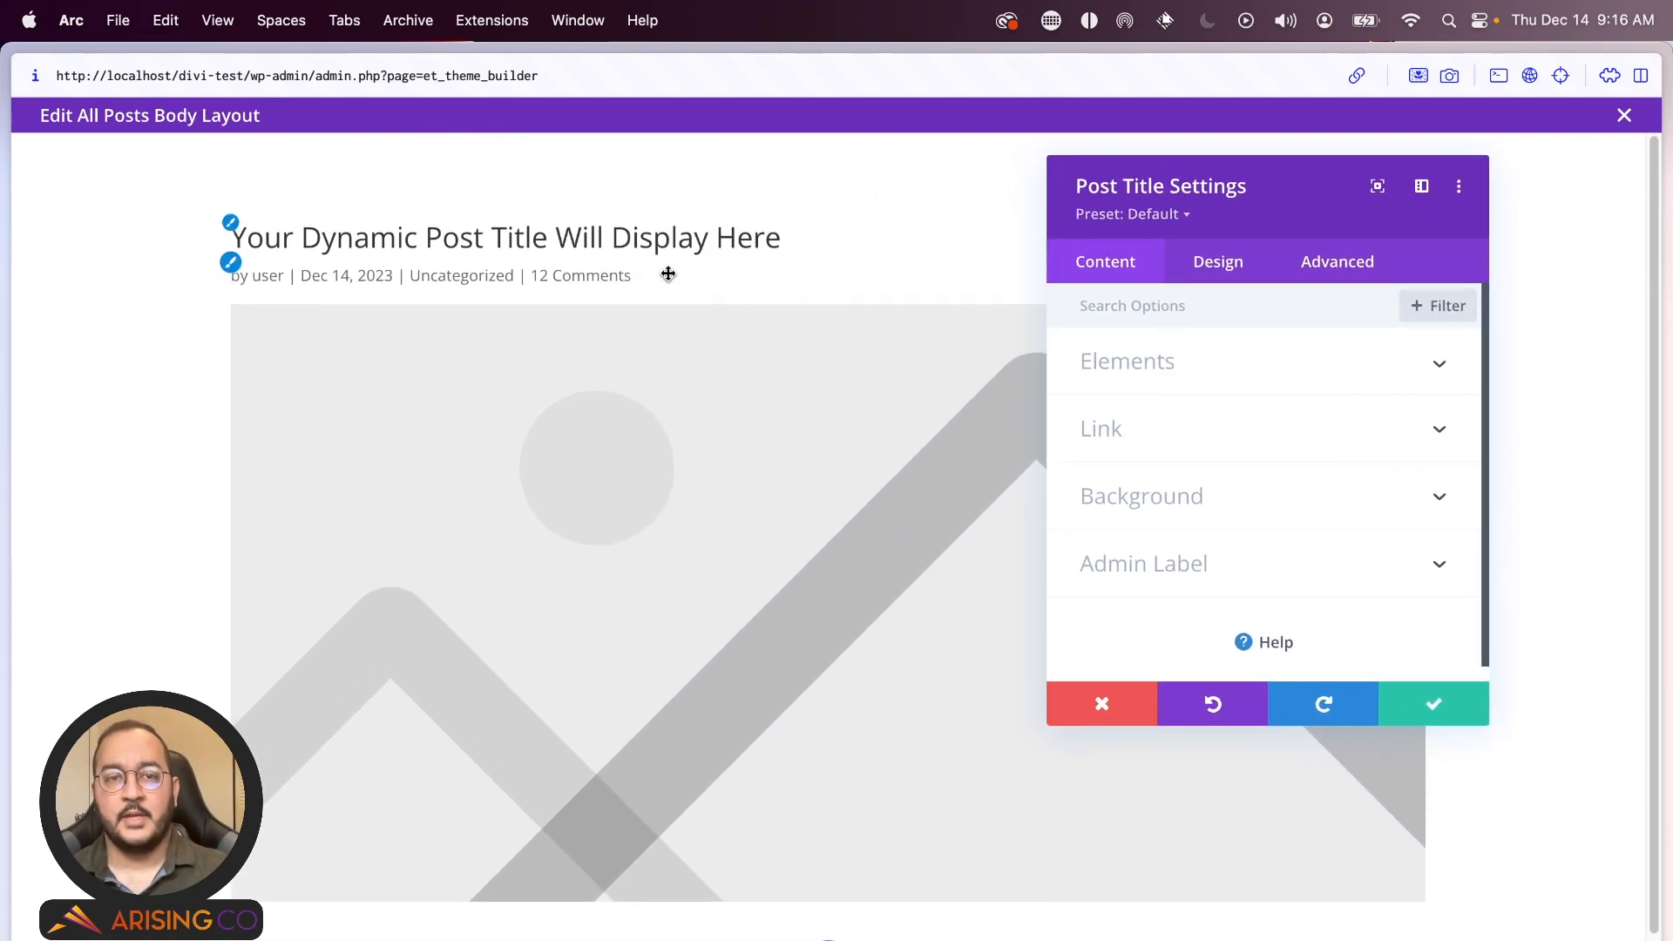
left_click(1419, 702)
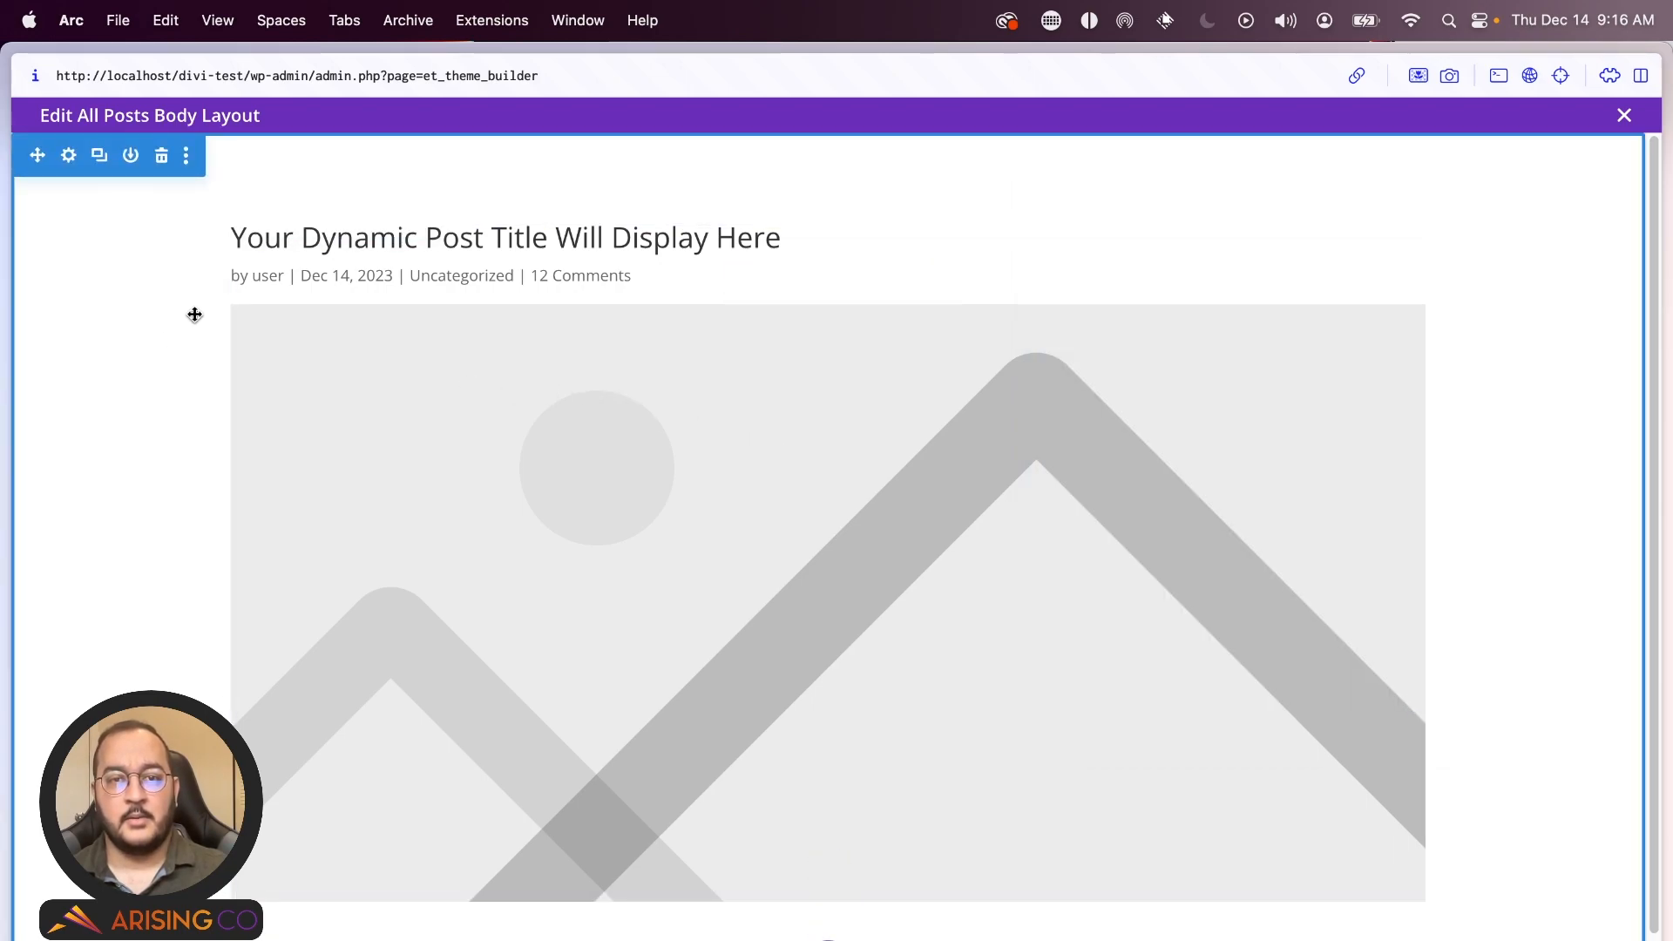
- Center the title text in the Post Title module's design settings
left_click(789, 290)
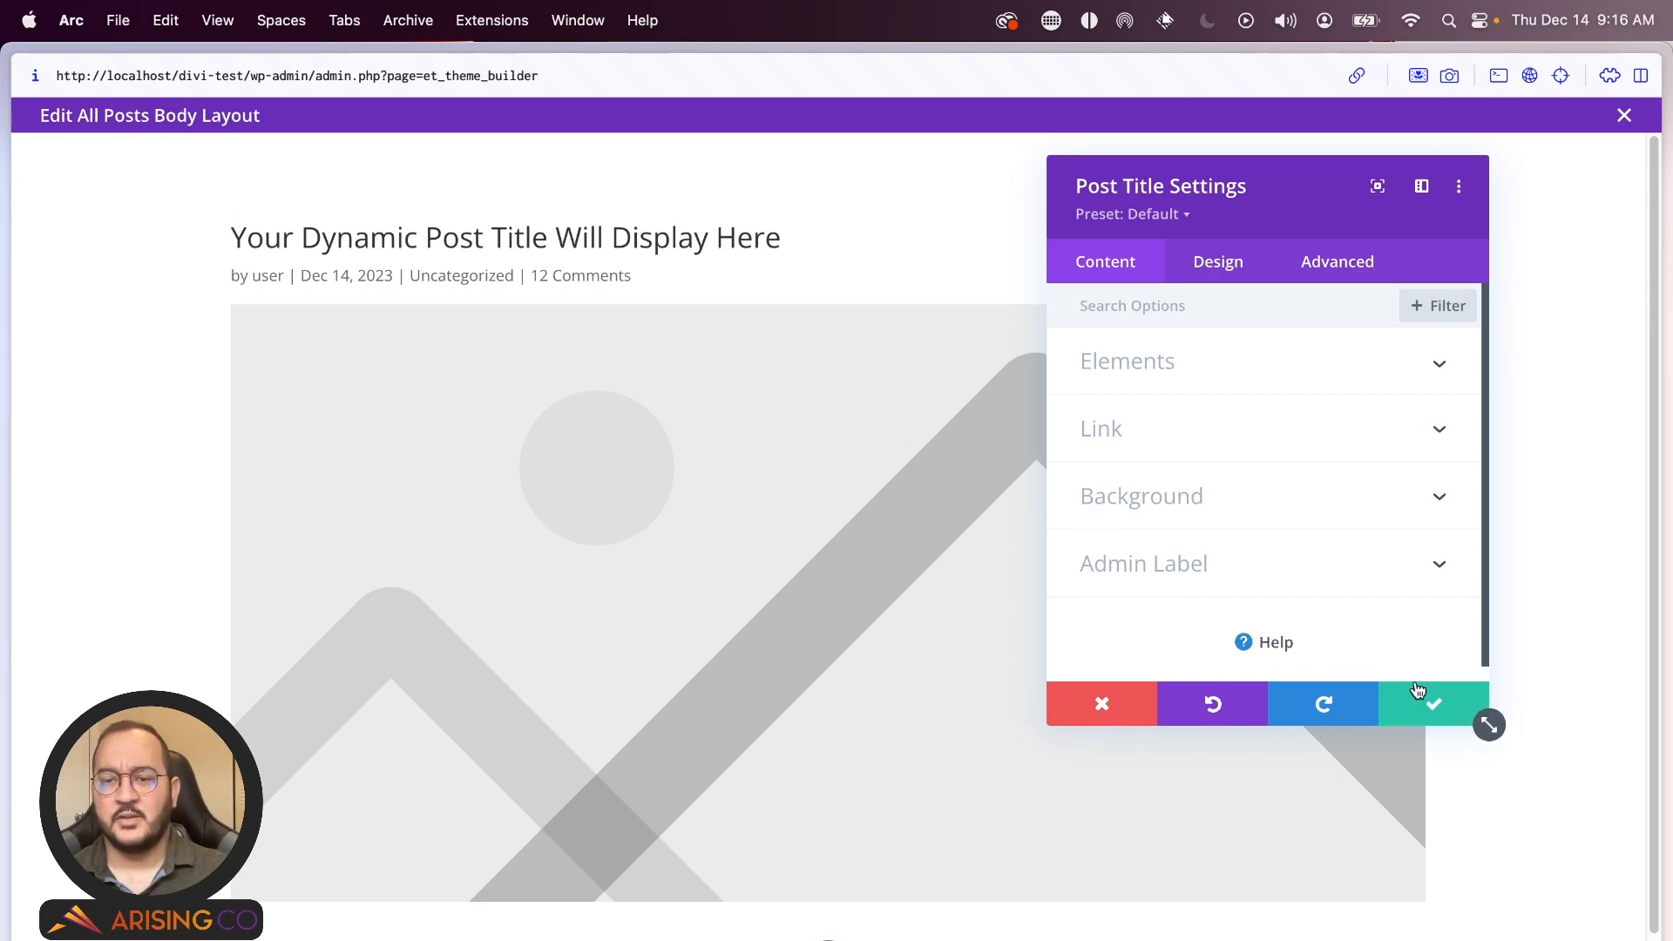
left_click(1238, 270)
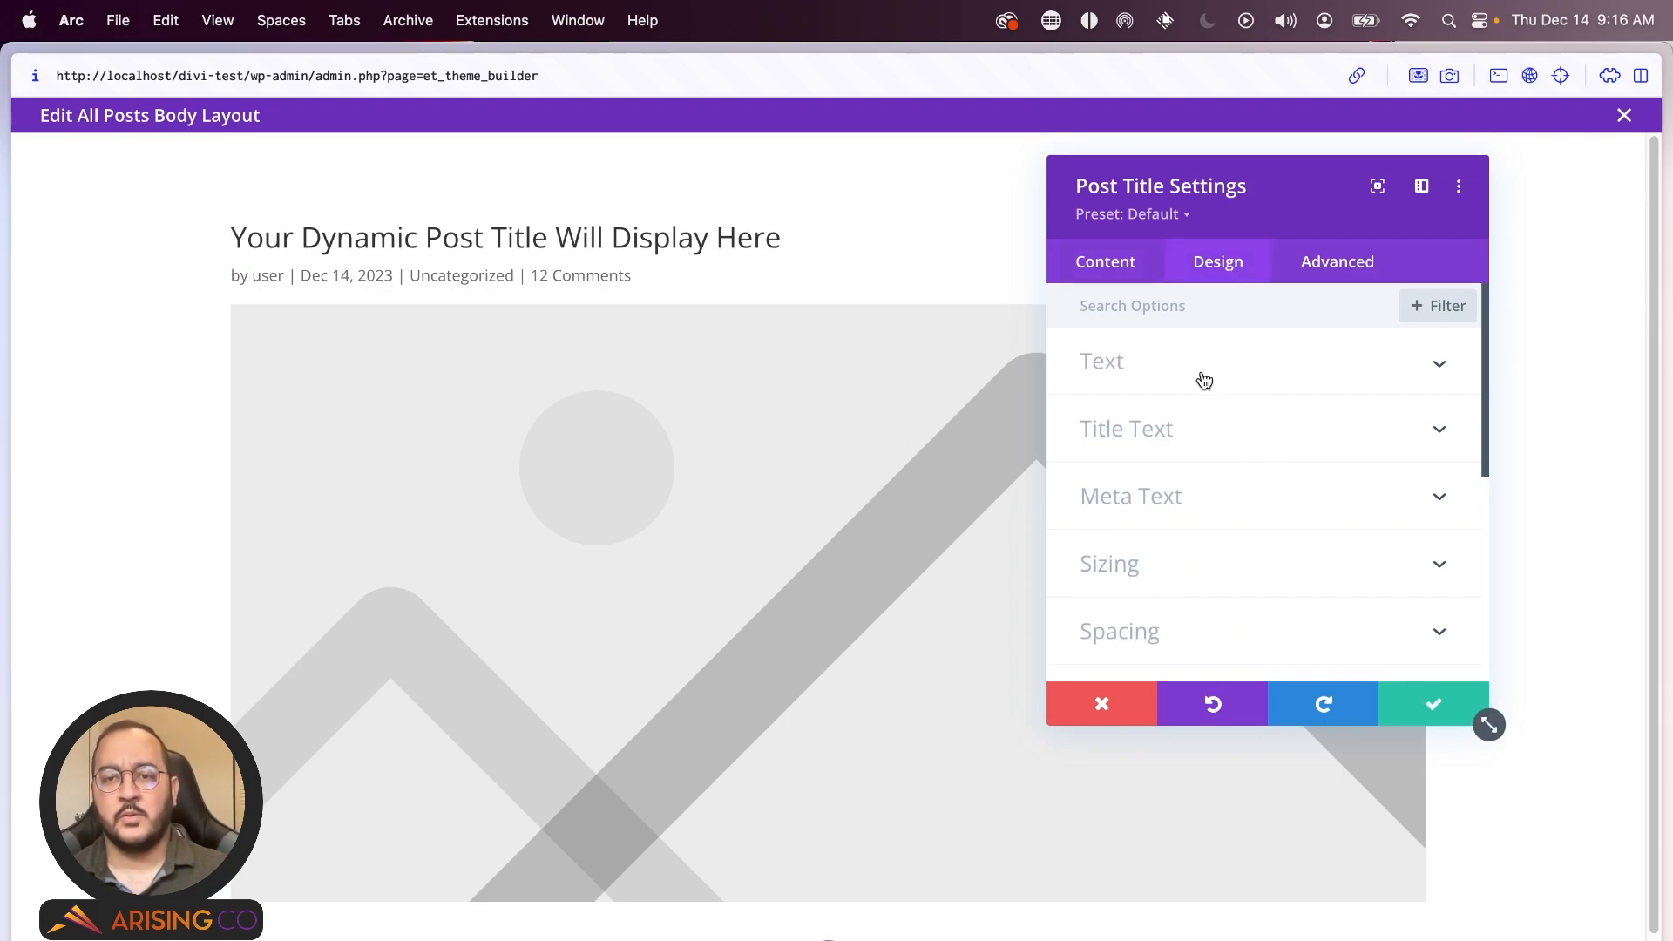
left_click(1203, 433)
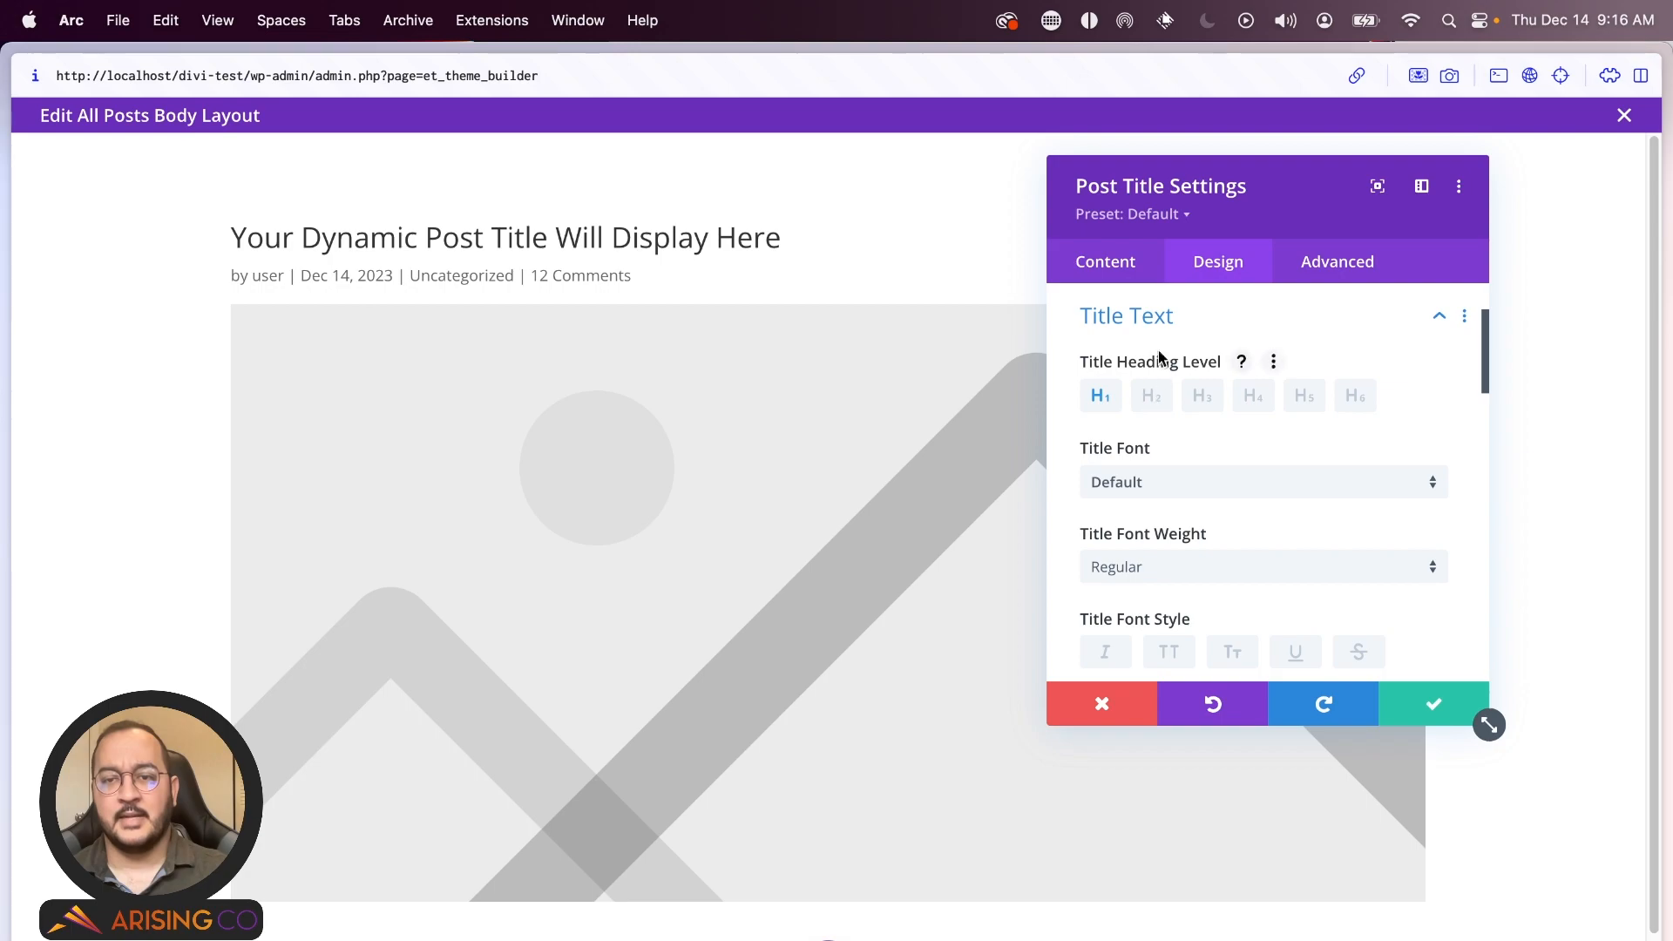
scroll(1126, 332, "up", 2)
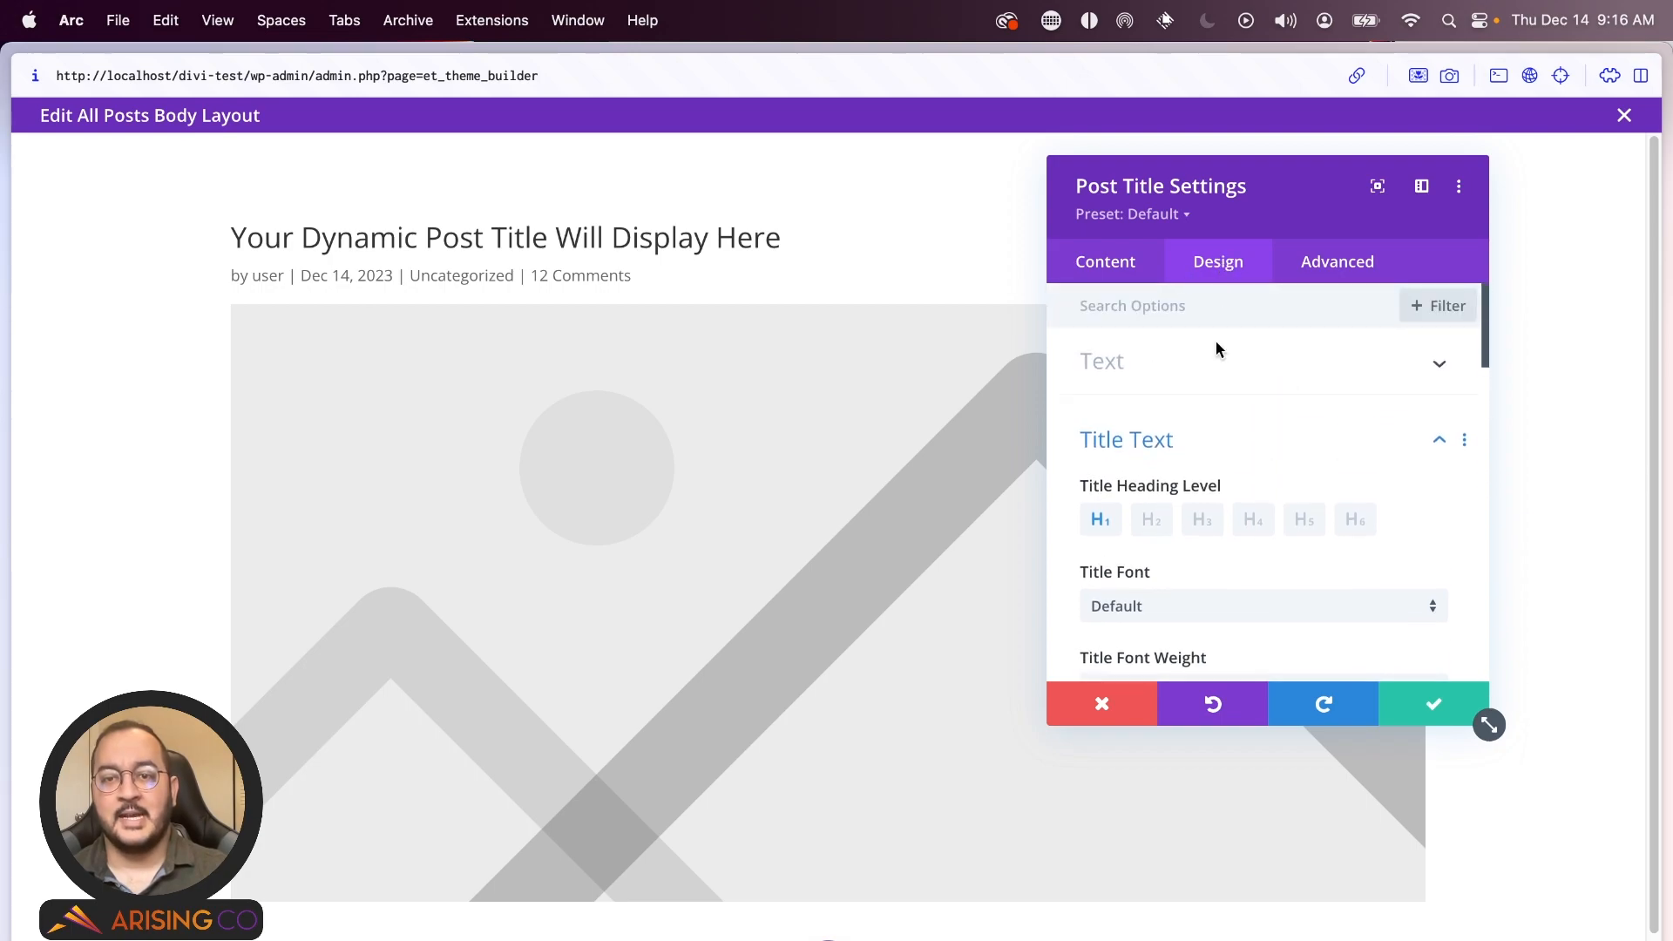
scroll(1219, 342, "down", 2)
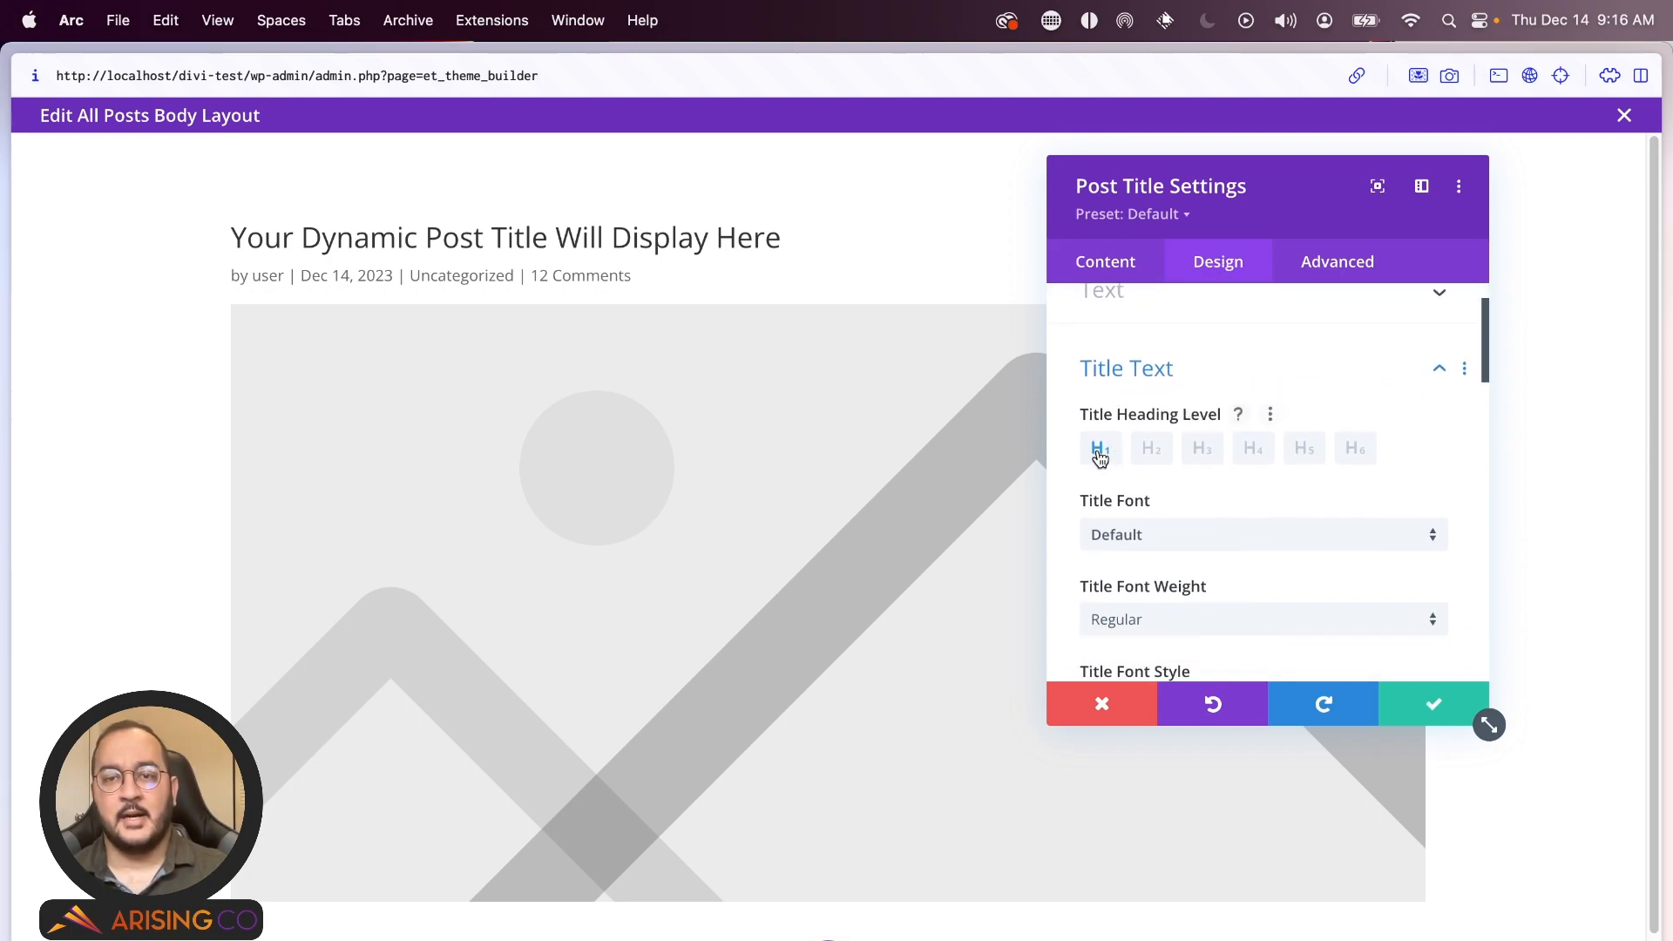
scroll(1250, 510, "down", 3)
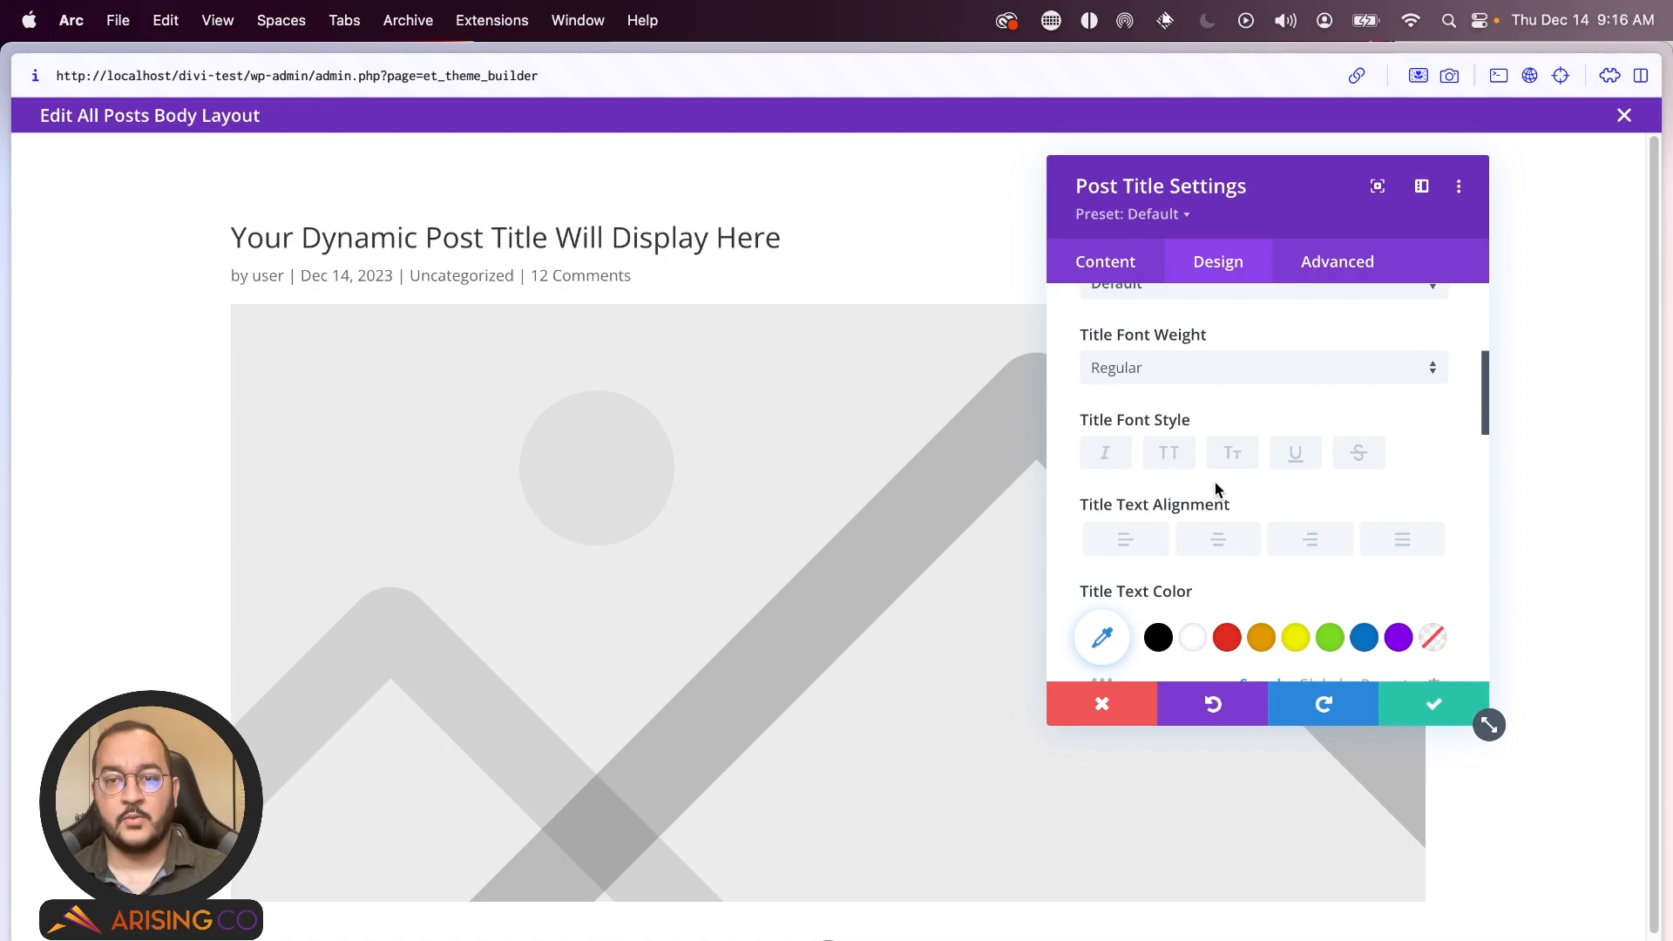
left_click(1212, 554)
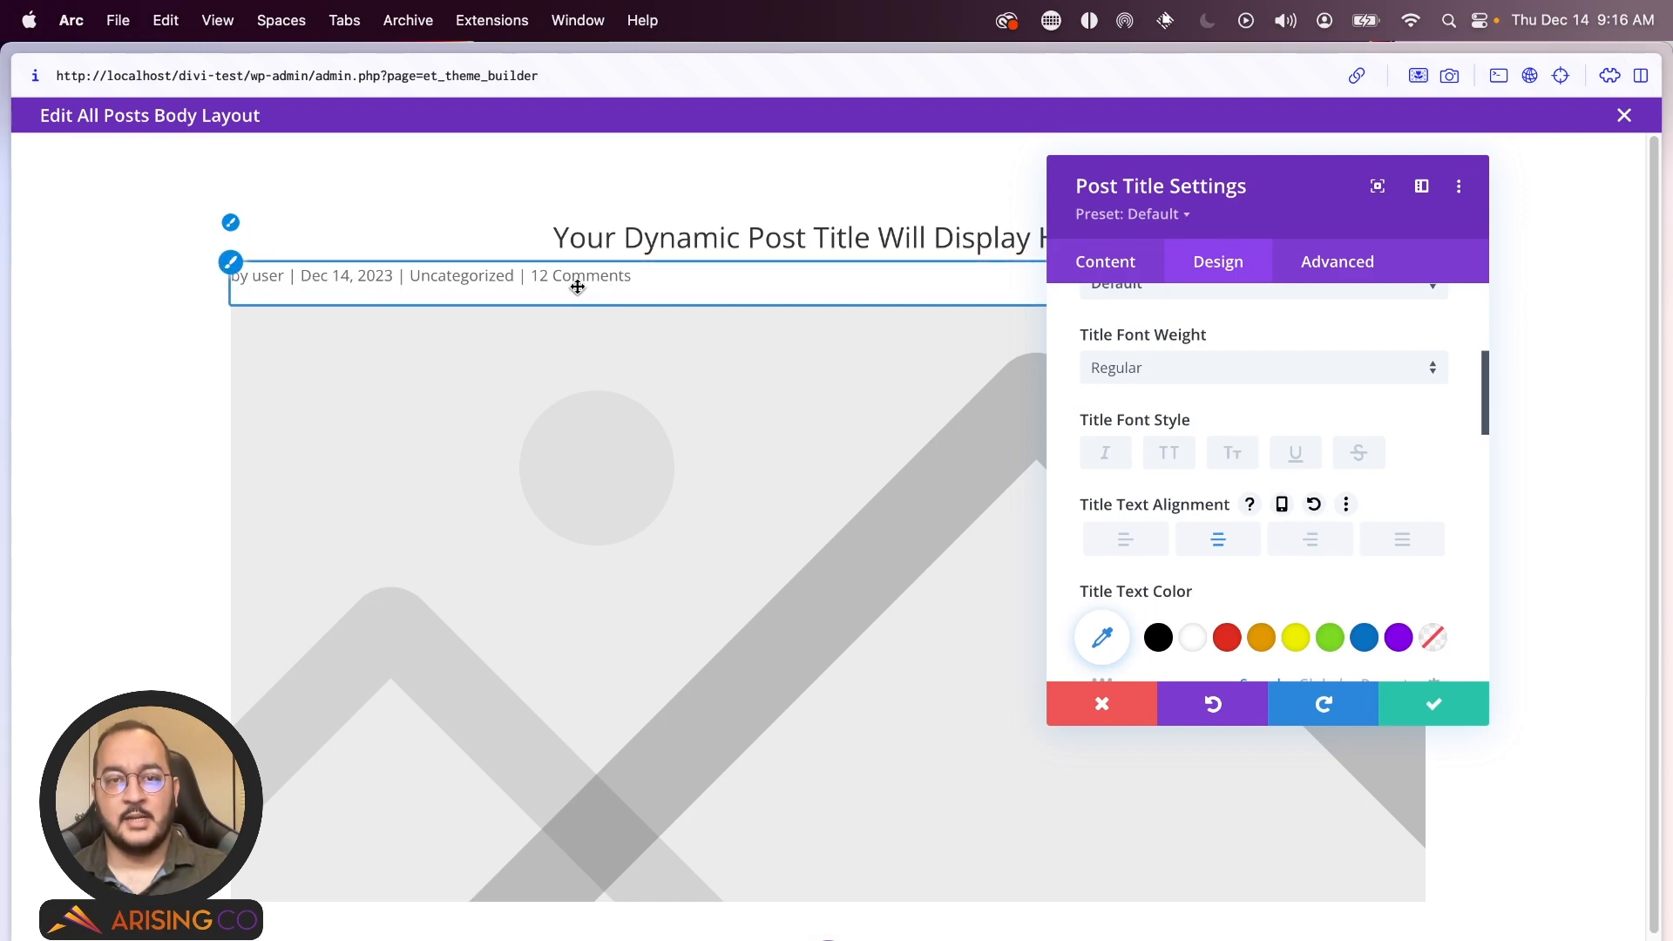
- Center the meta text below the post title and save the Post Title module's settings
left_click(241, 277)
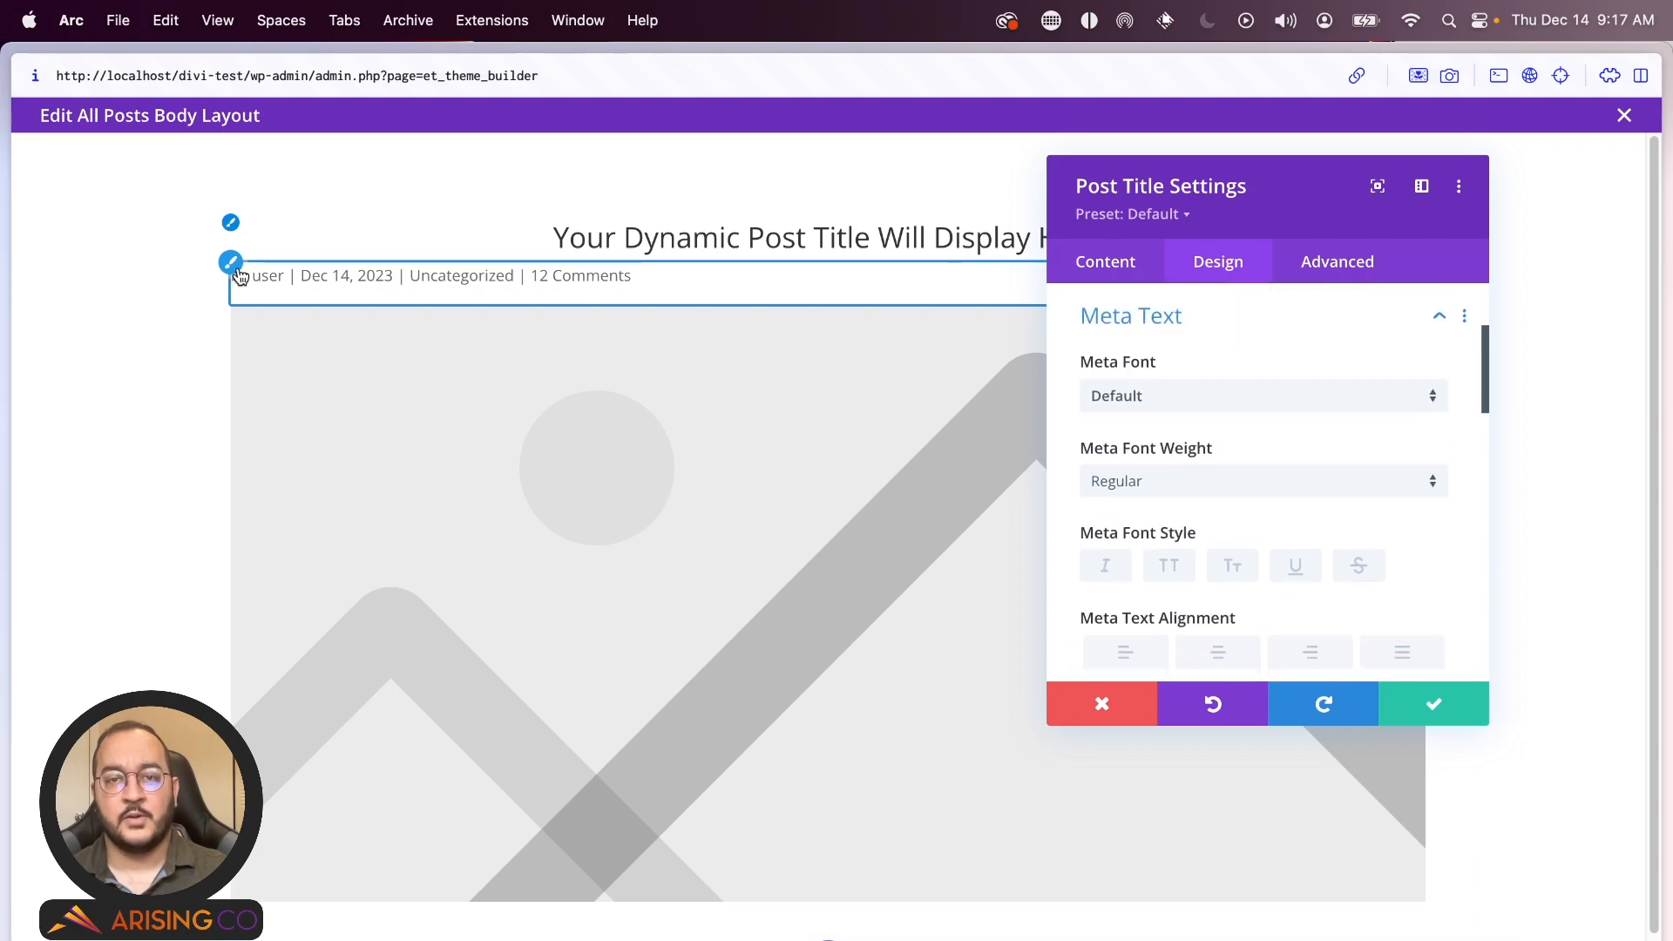
scroll(1211, 349, "up", 2)
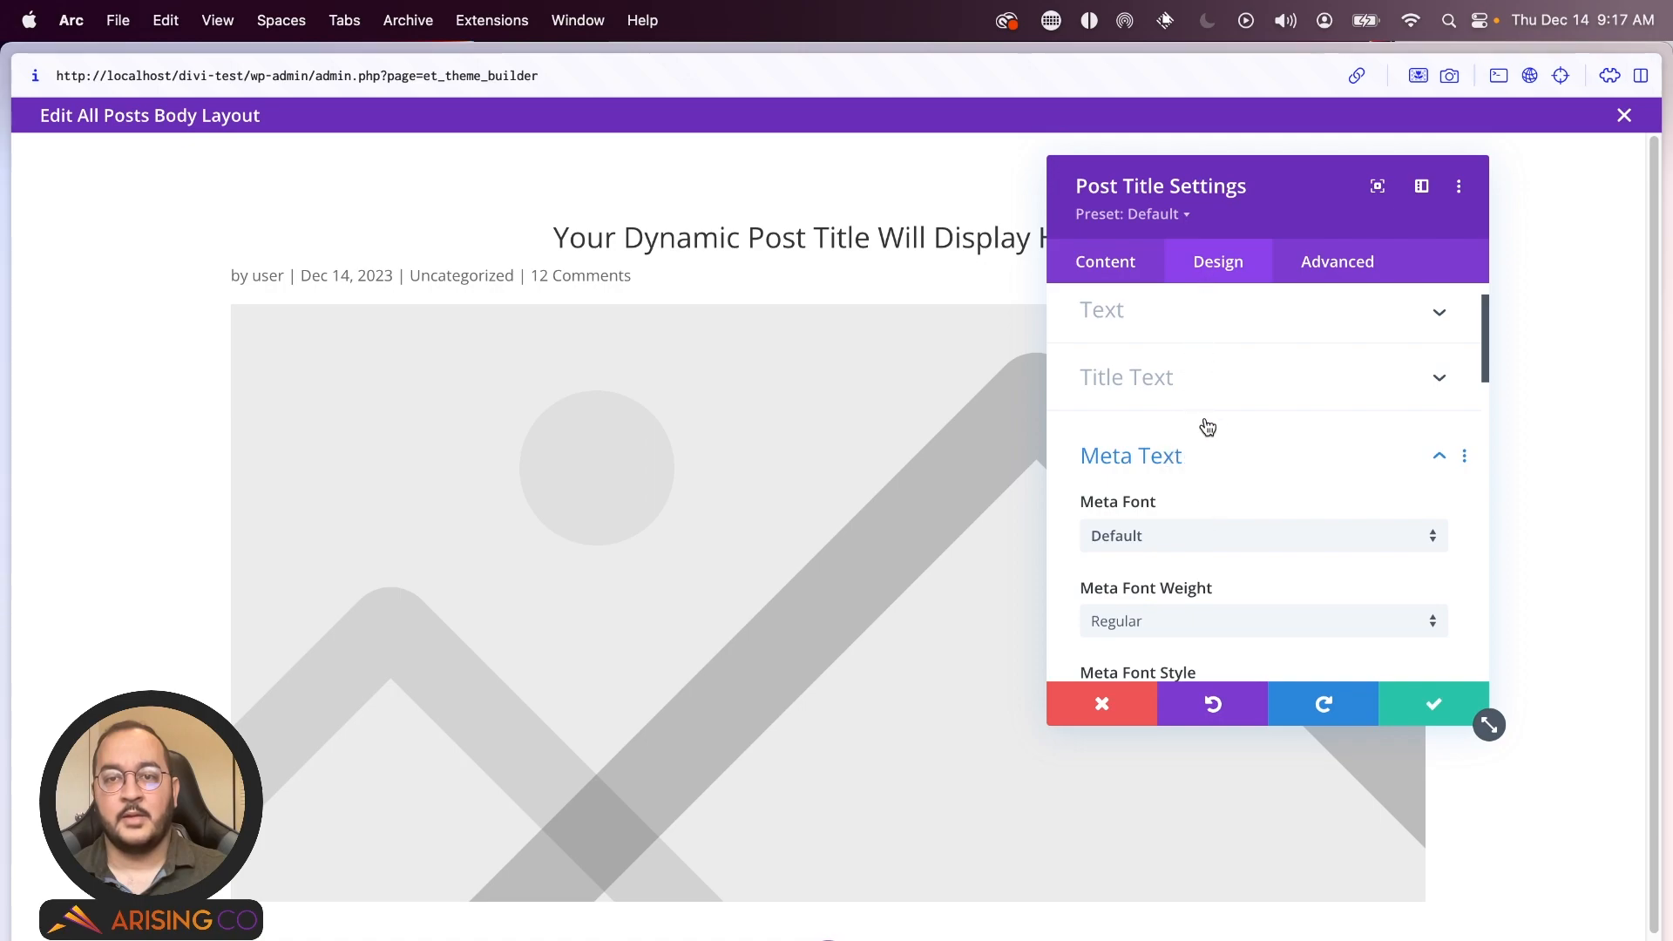
scroll(1225, 453, "down", 2)
scroll(1221, 435, "down", 3)
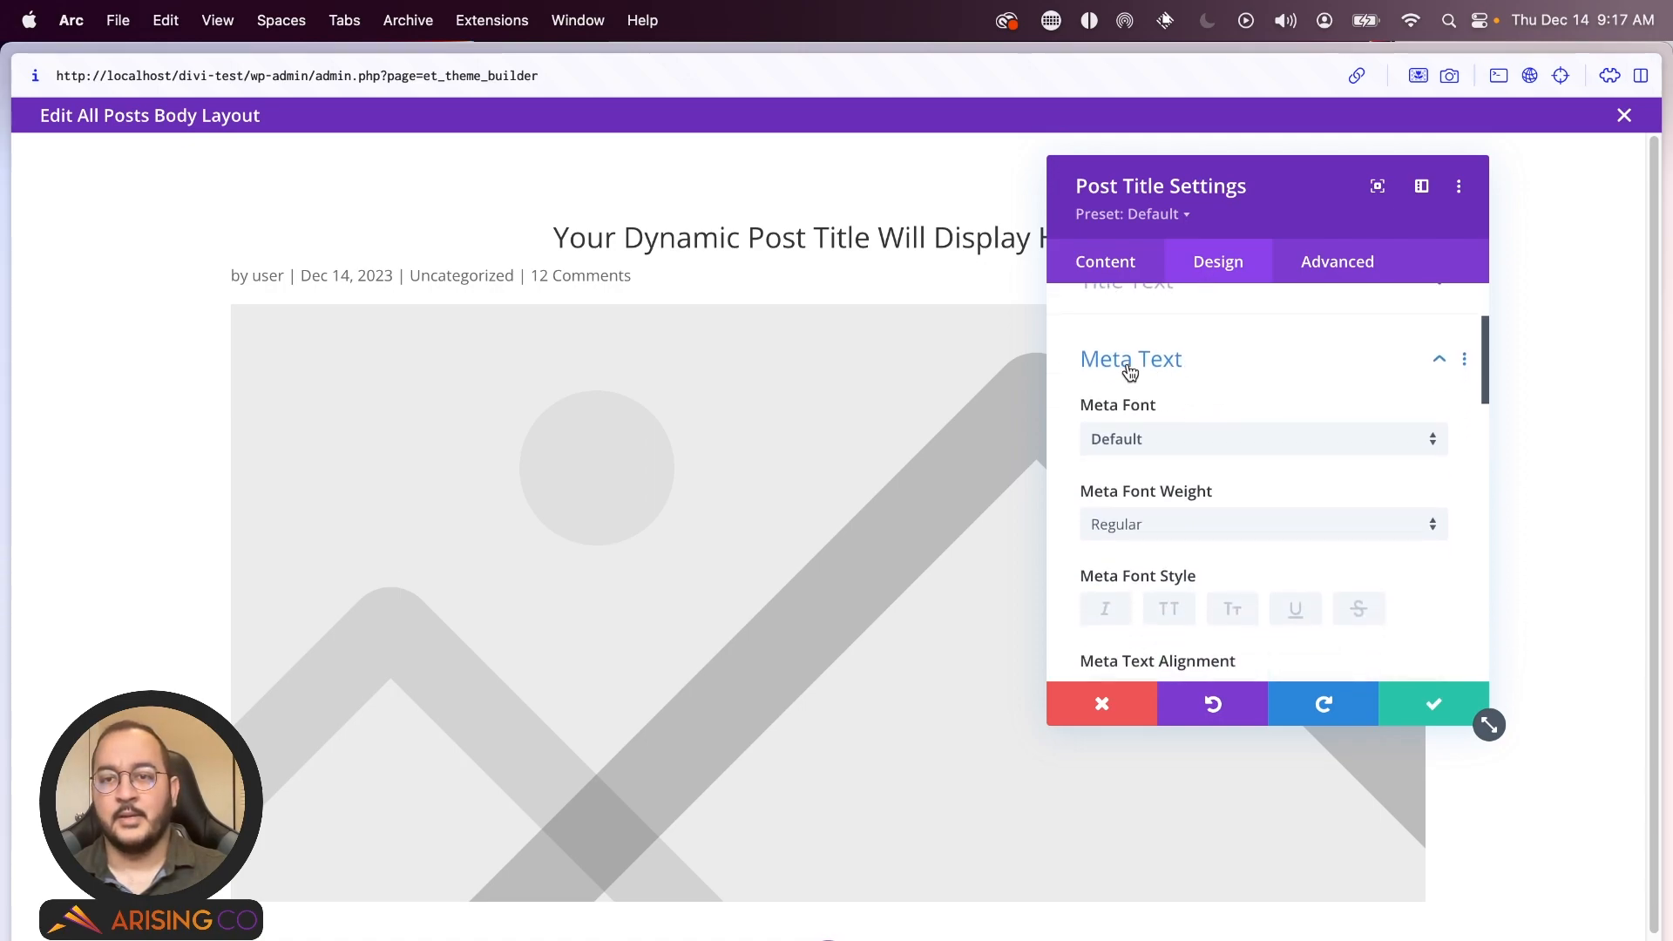
scroll(1168, 453, "down", 5)
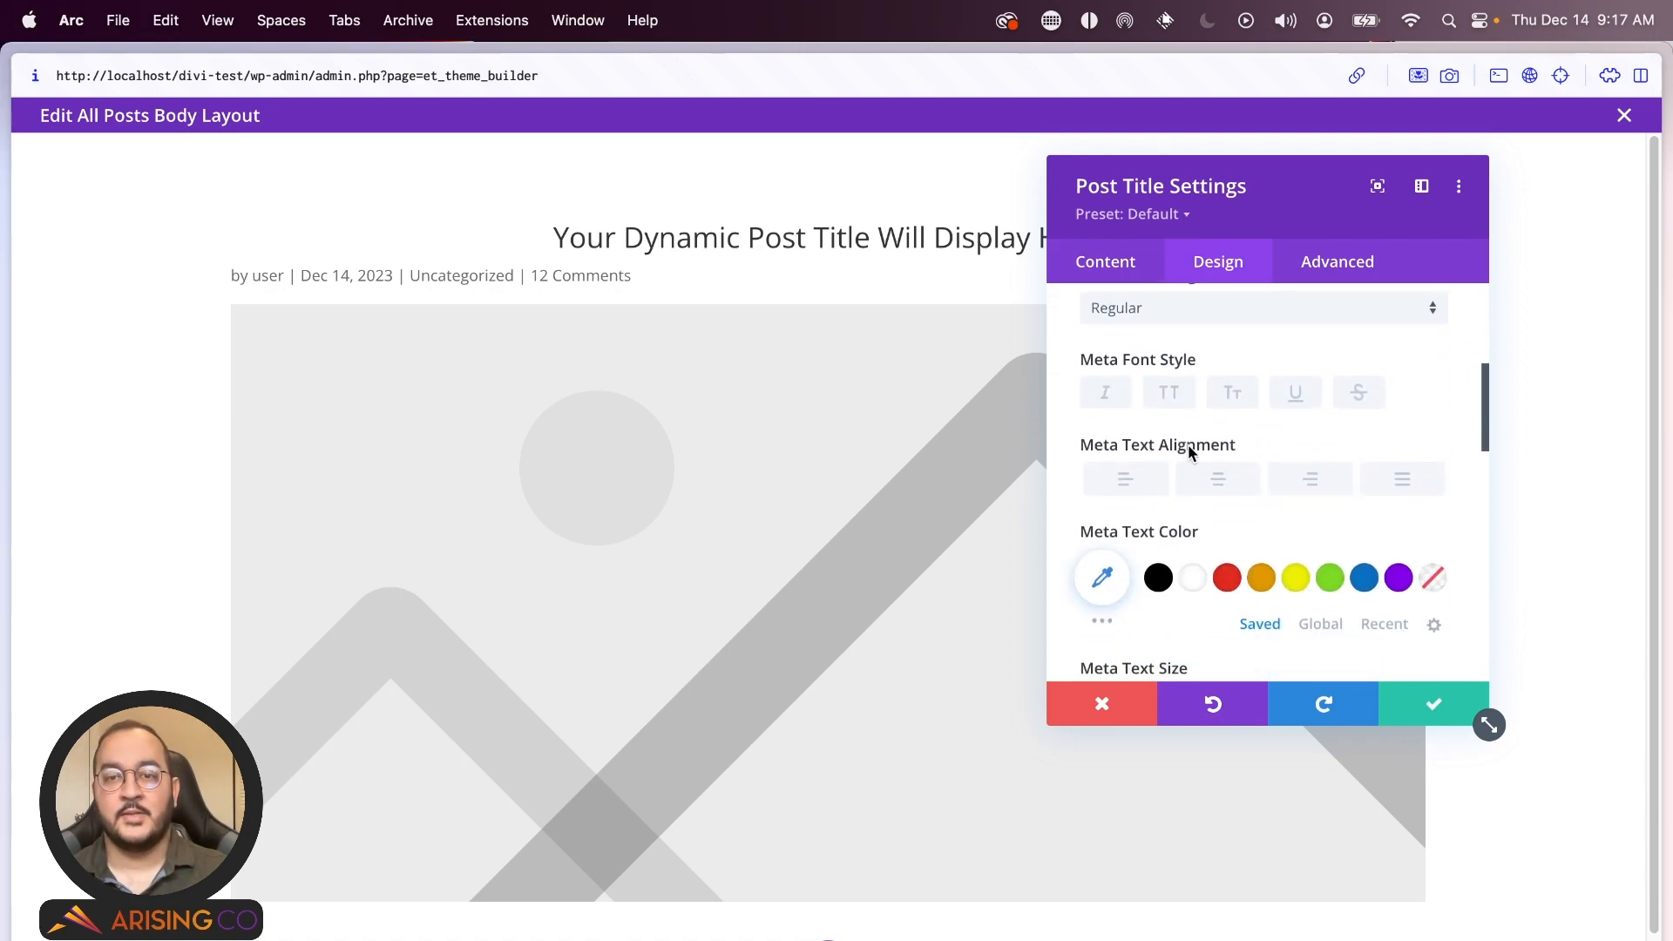
left_click(1217, 477)
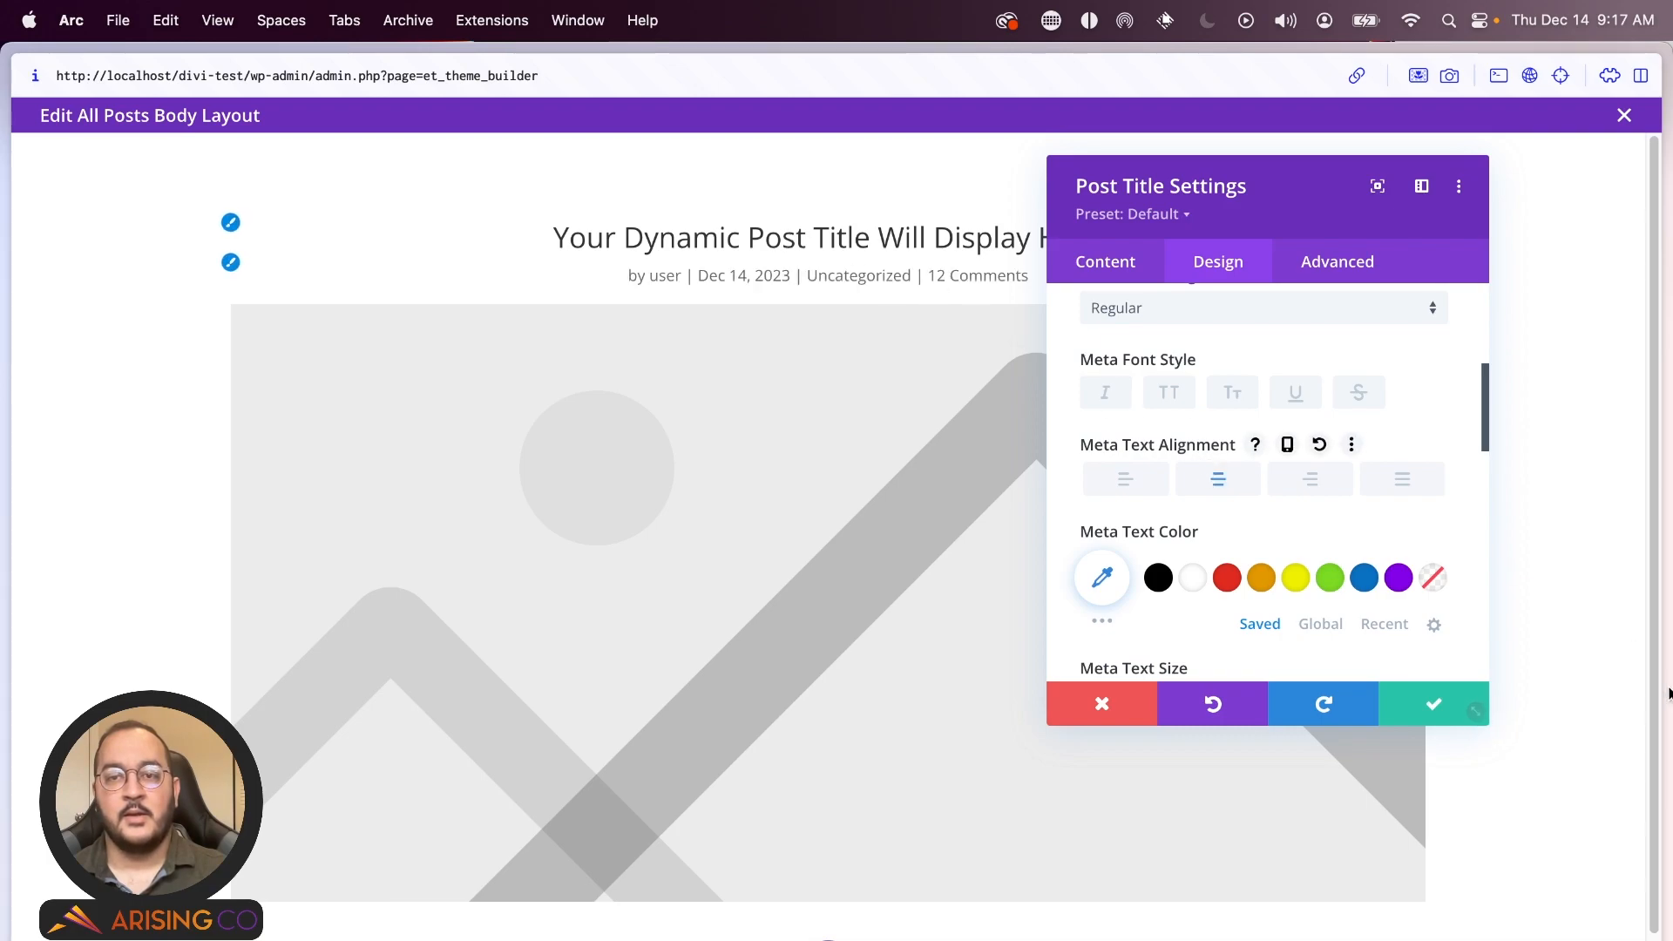
left_click_drag(1490, 725, 1486, 714)
left_click(1442, 705)
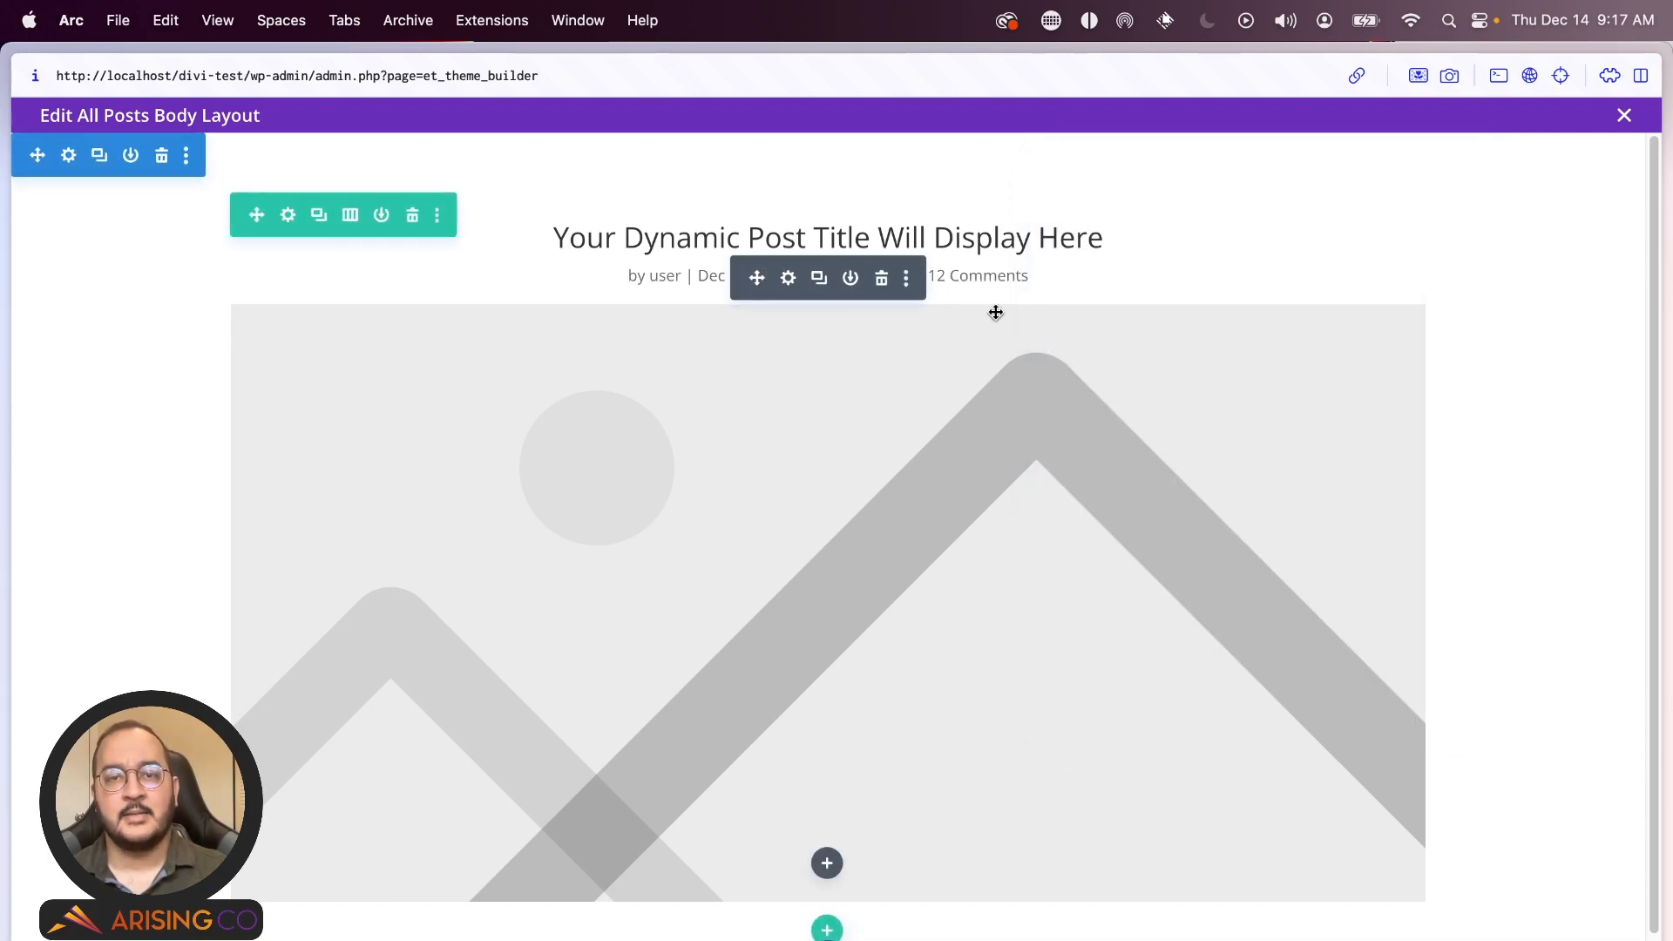
left_click(69, 157)
left_click(1128, 423)
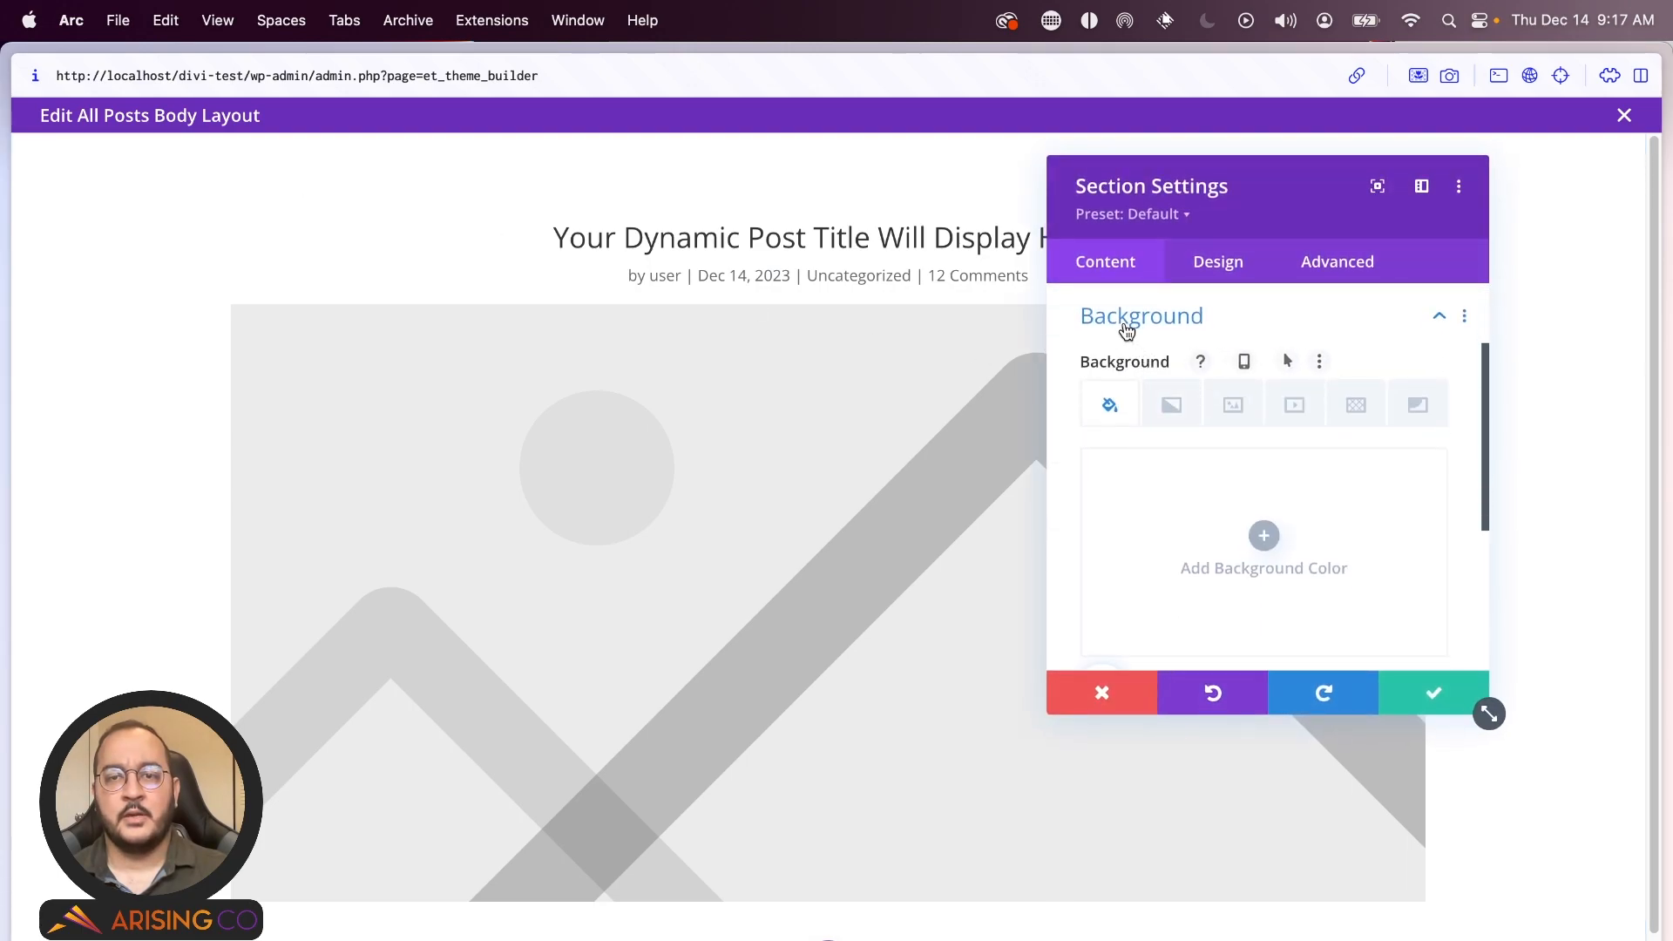
left_click(1102, 693)
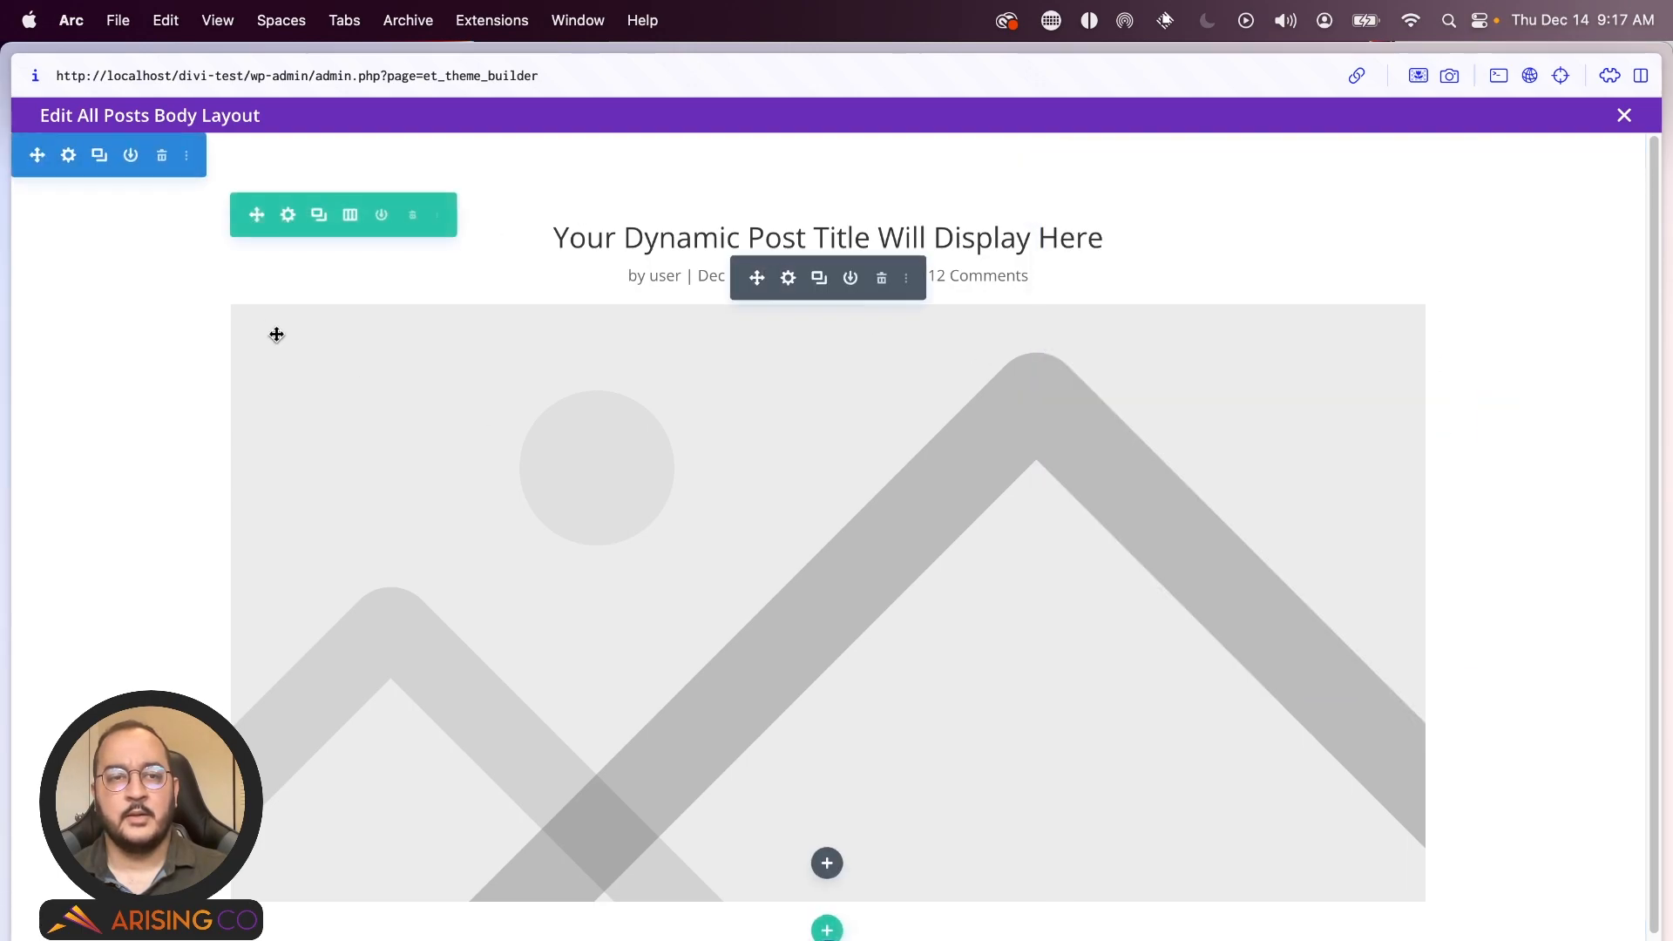
- Add a background pattern to the section containing the post title and set it to Tufted
left_click(69, 157)
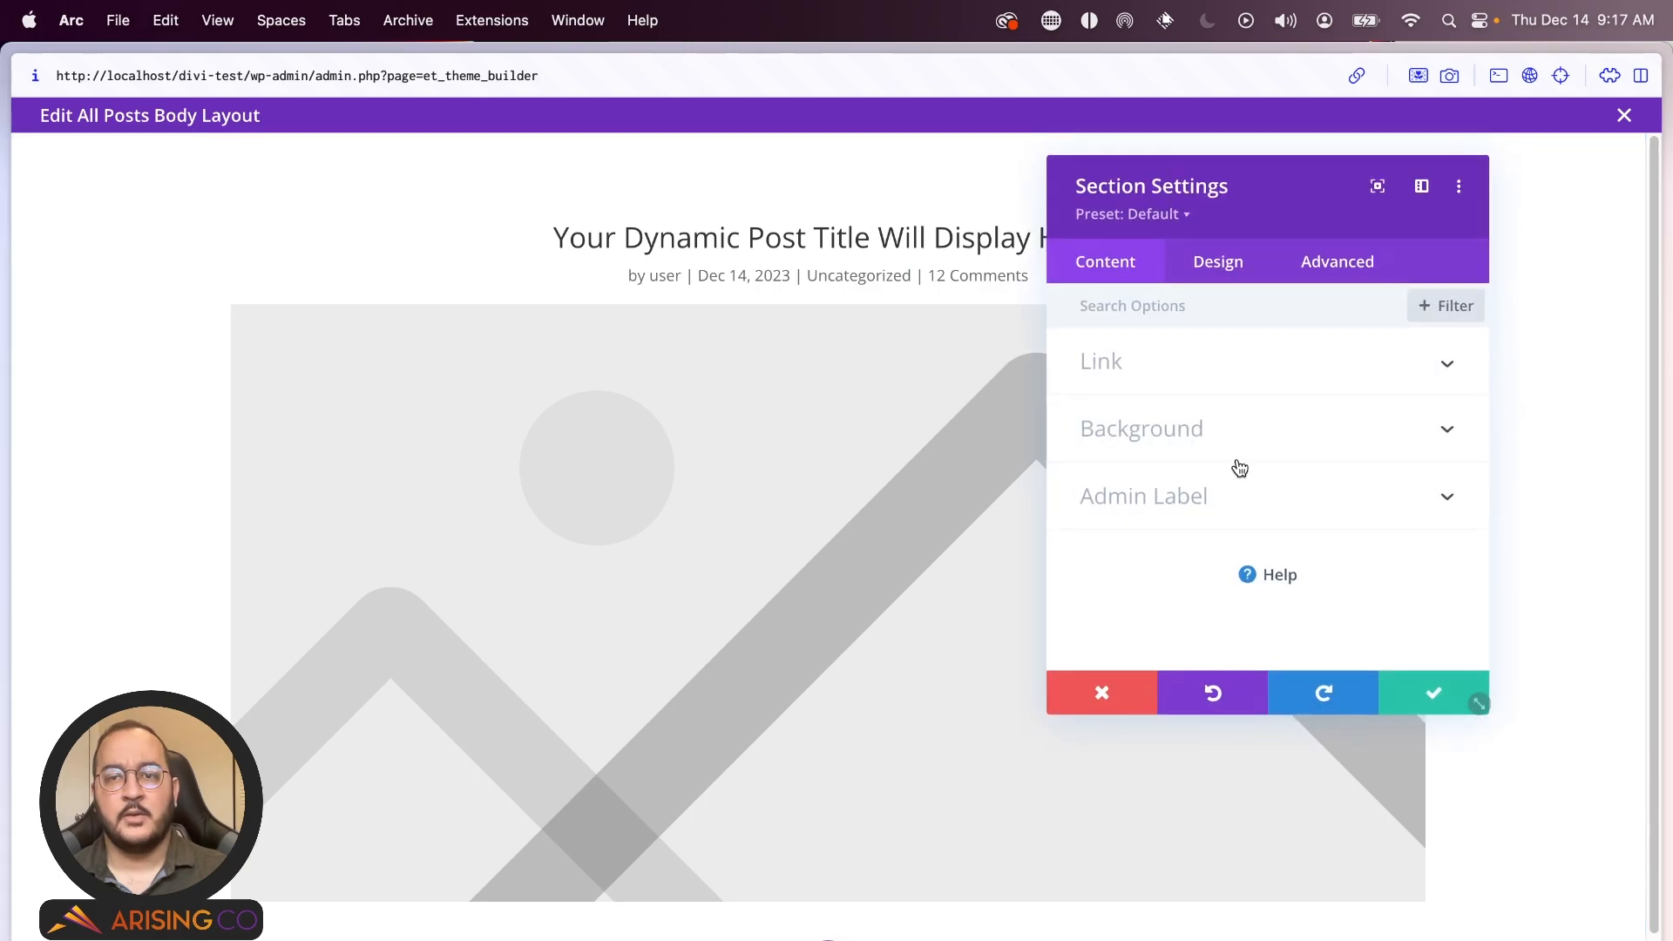
left_click(1202, 449)
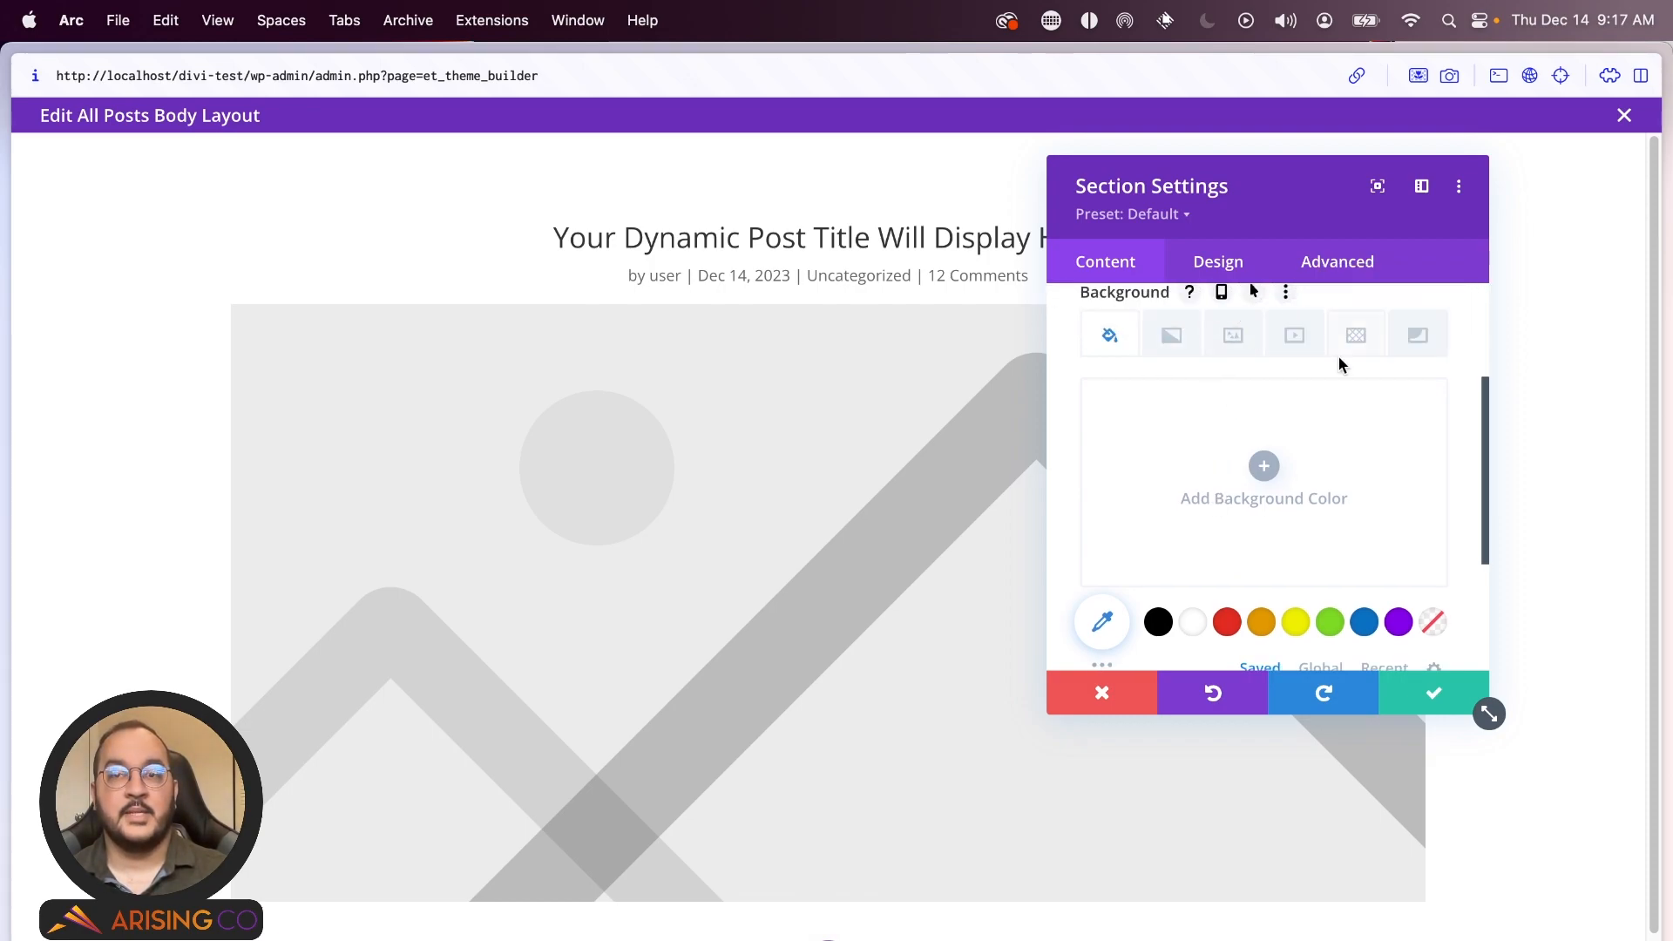
left_click(1367, 323)
left_click(1264, 465)
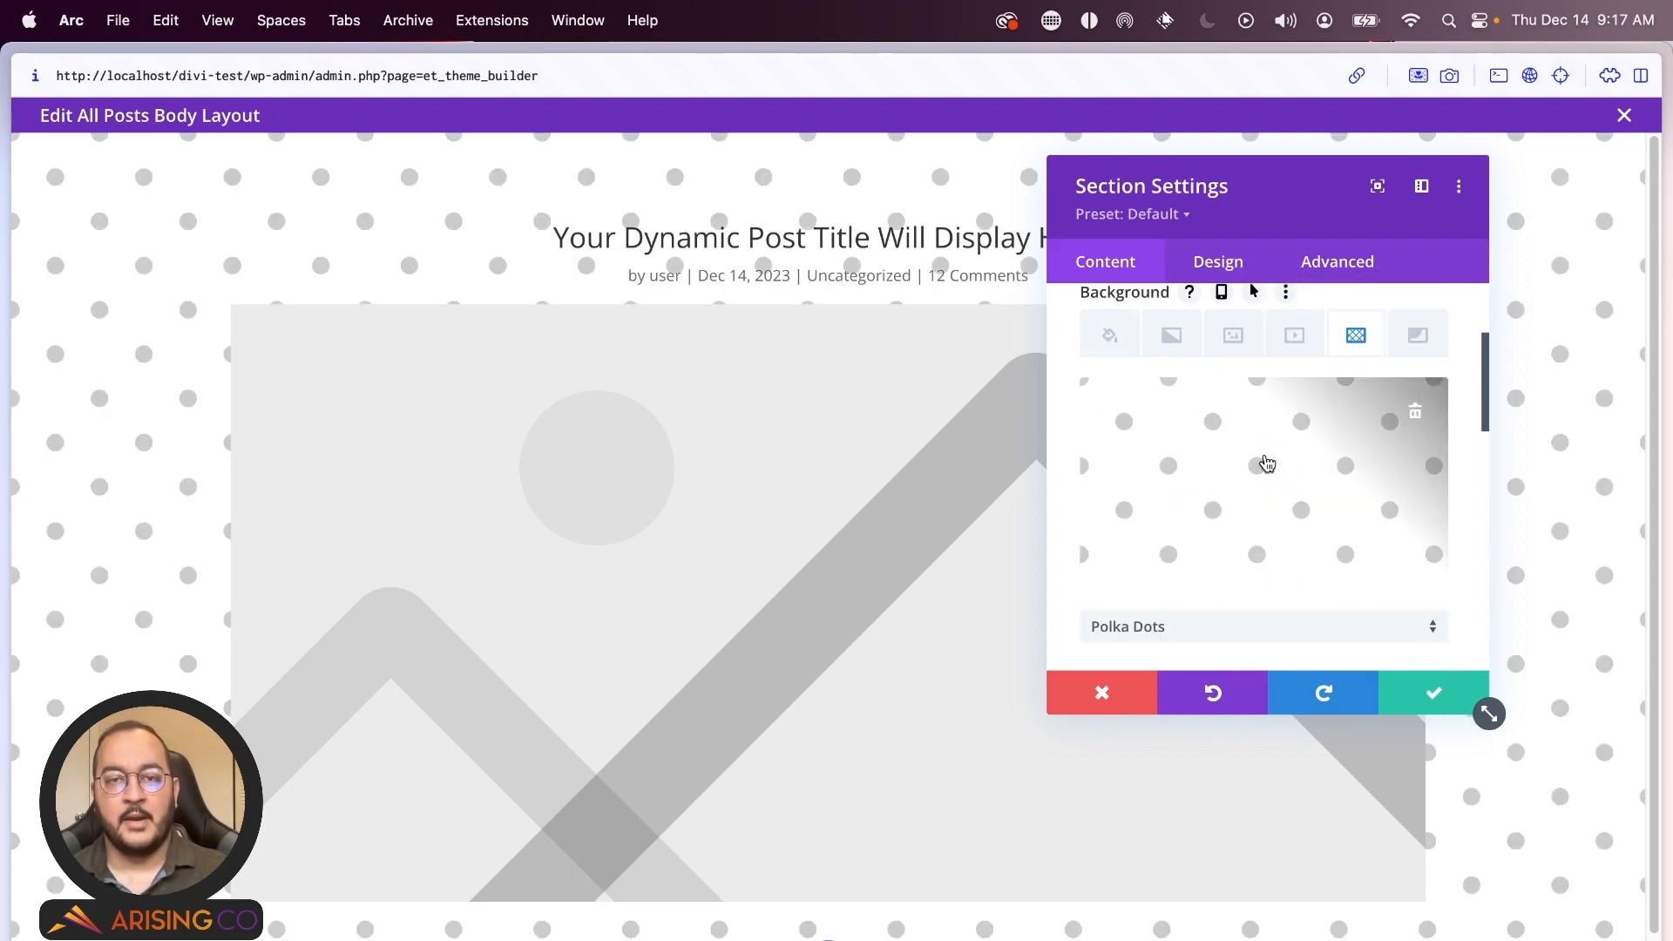
scroll(1120, 501, "down", 3)
left_click(1182, 438)
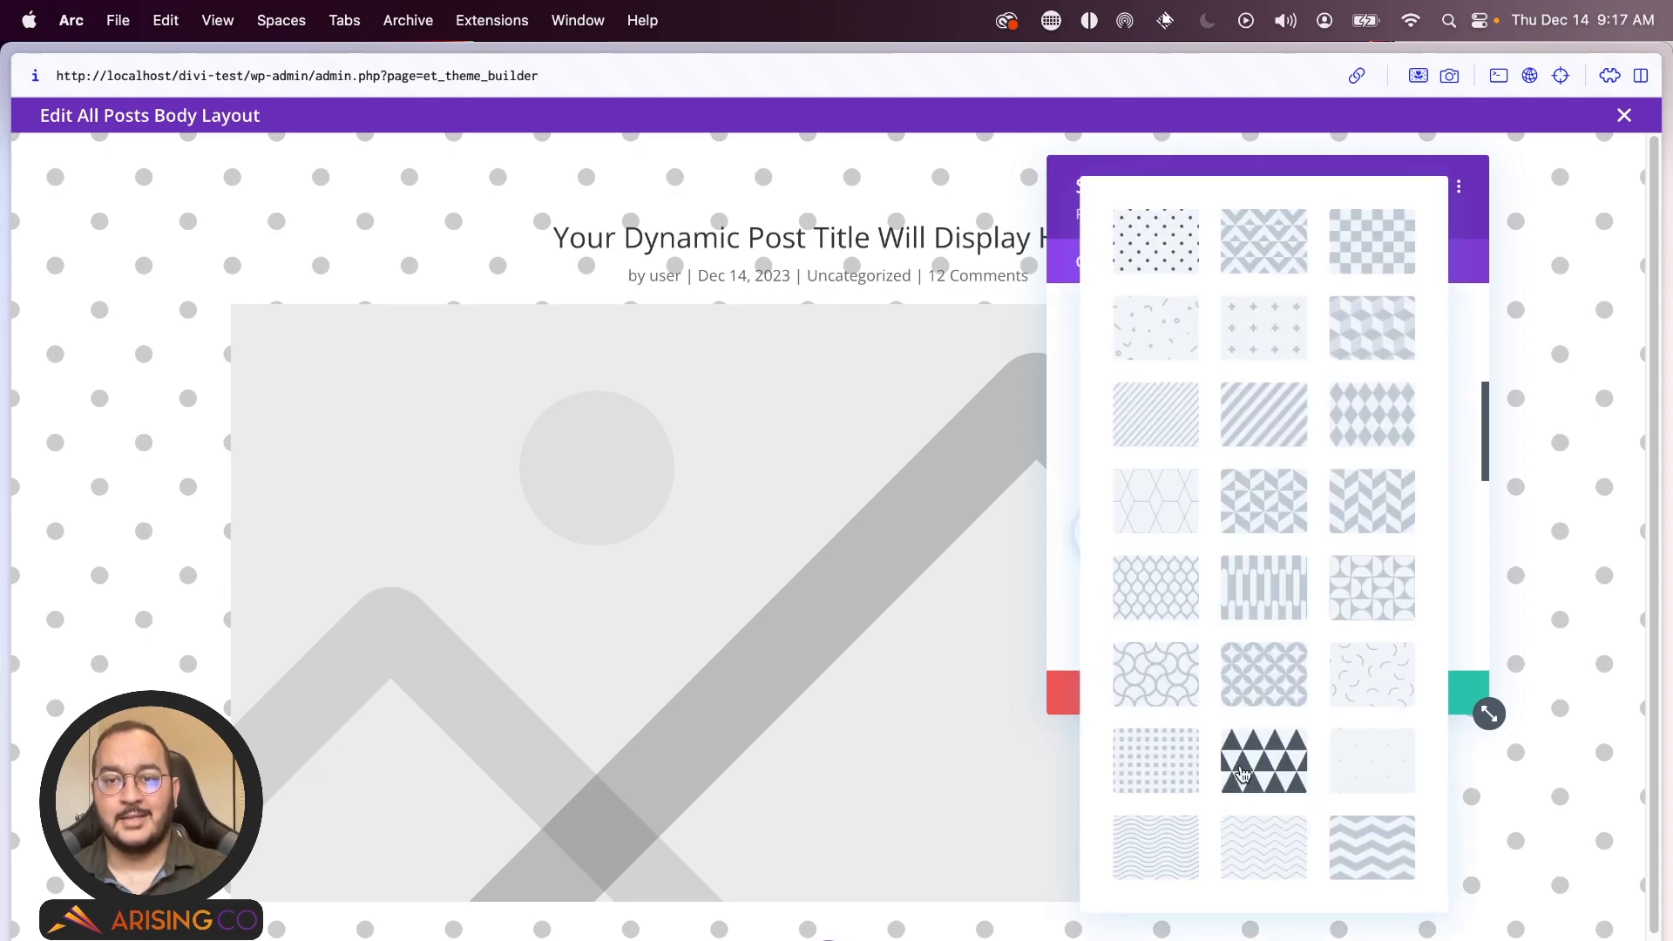
left_click(1362, 750)
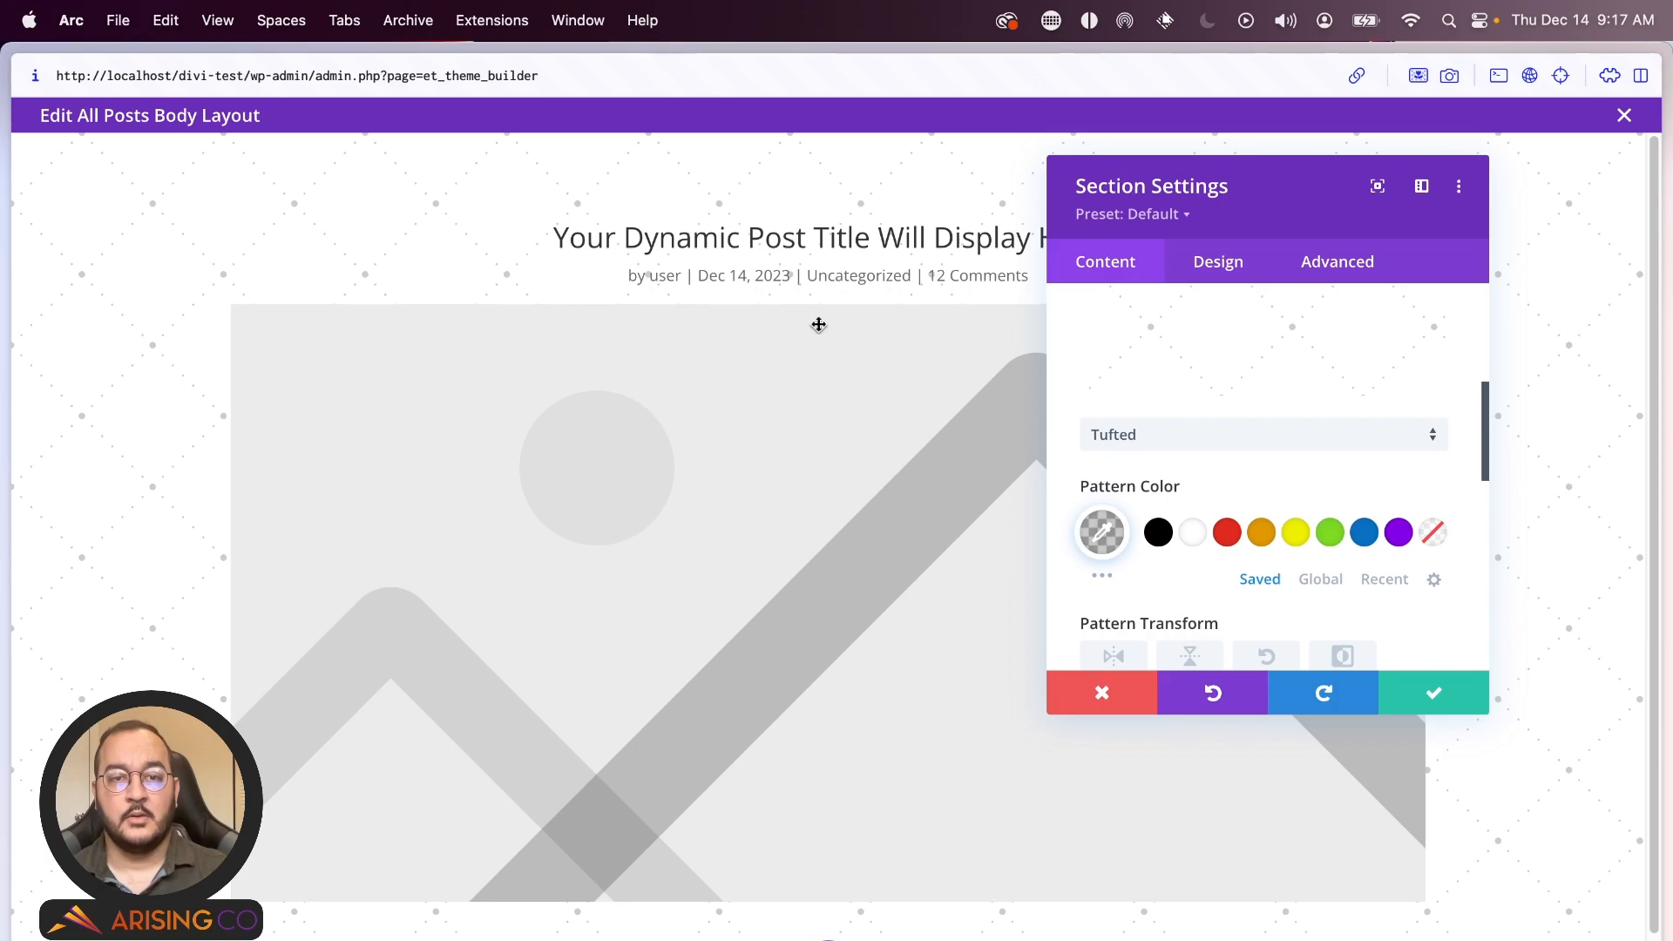
- Color the section's background pattern blue at 0.49 opacity, rgba(12,113,195,0.49), and save the section settings
left_click(1119, 533)
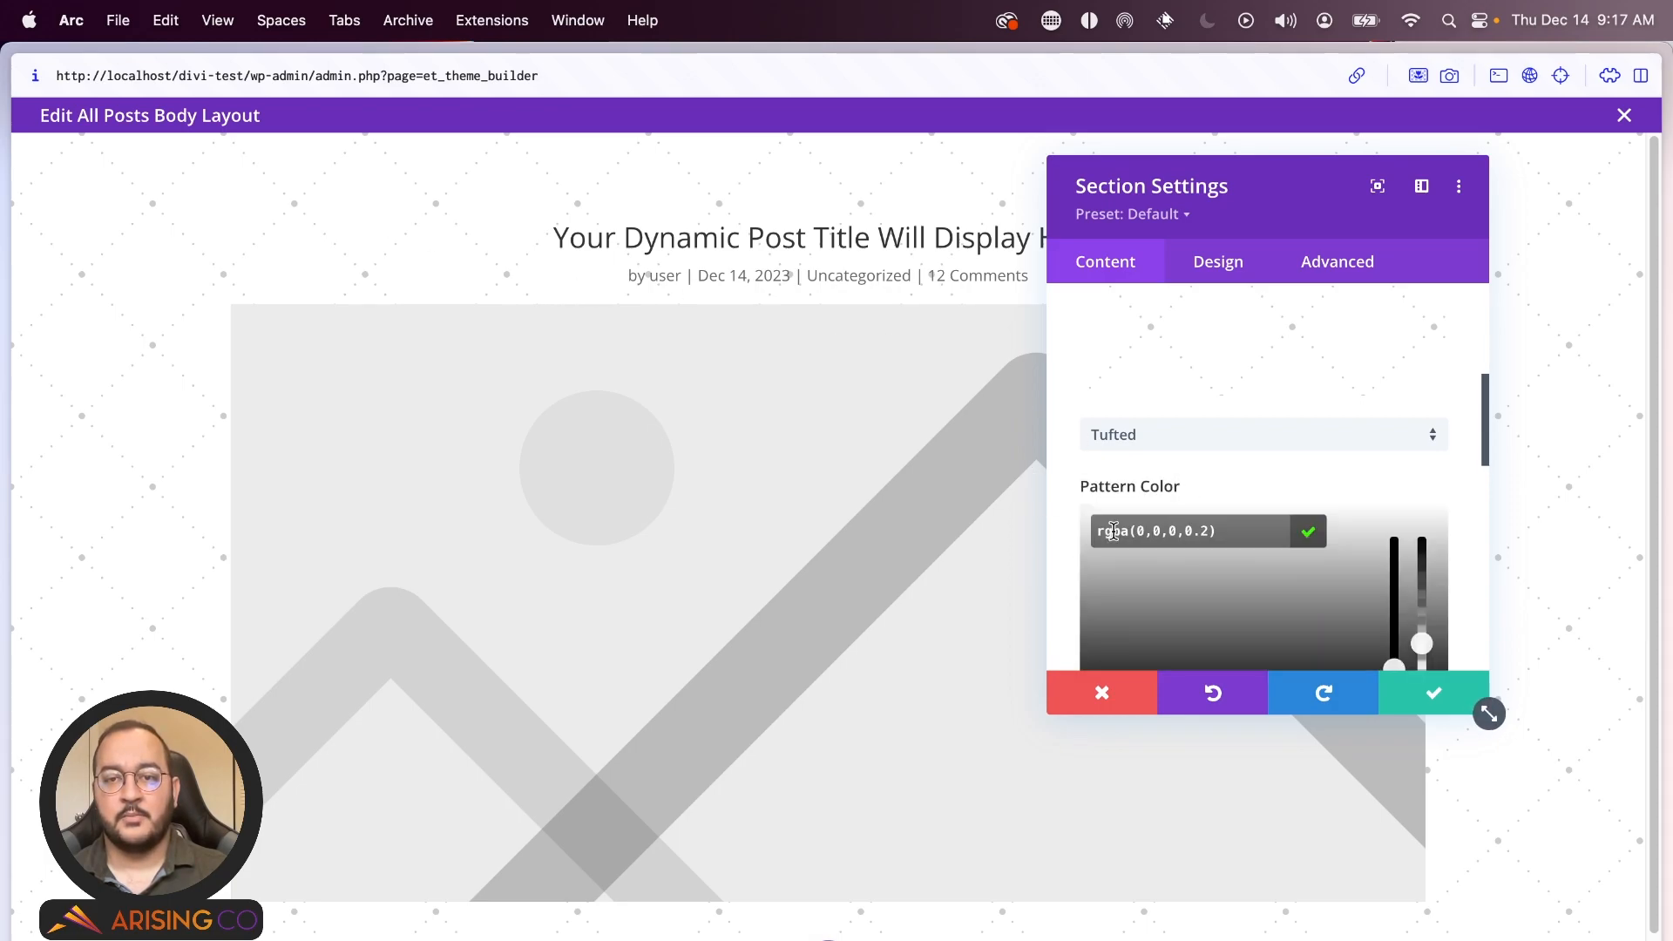
scroll(1077, 482, "down", 5)
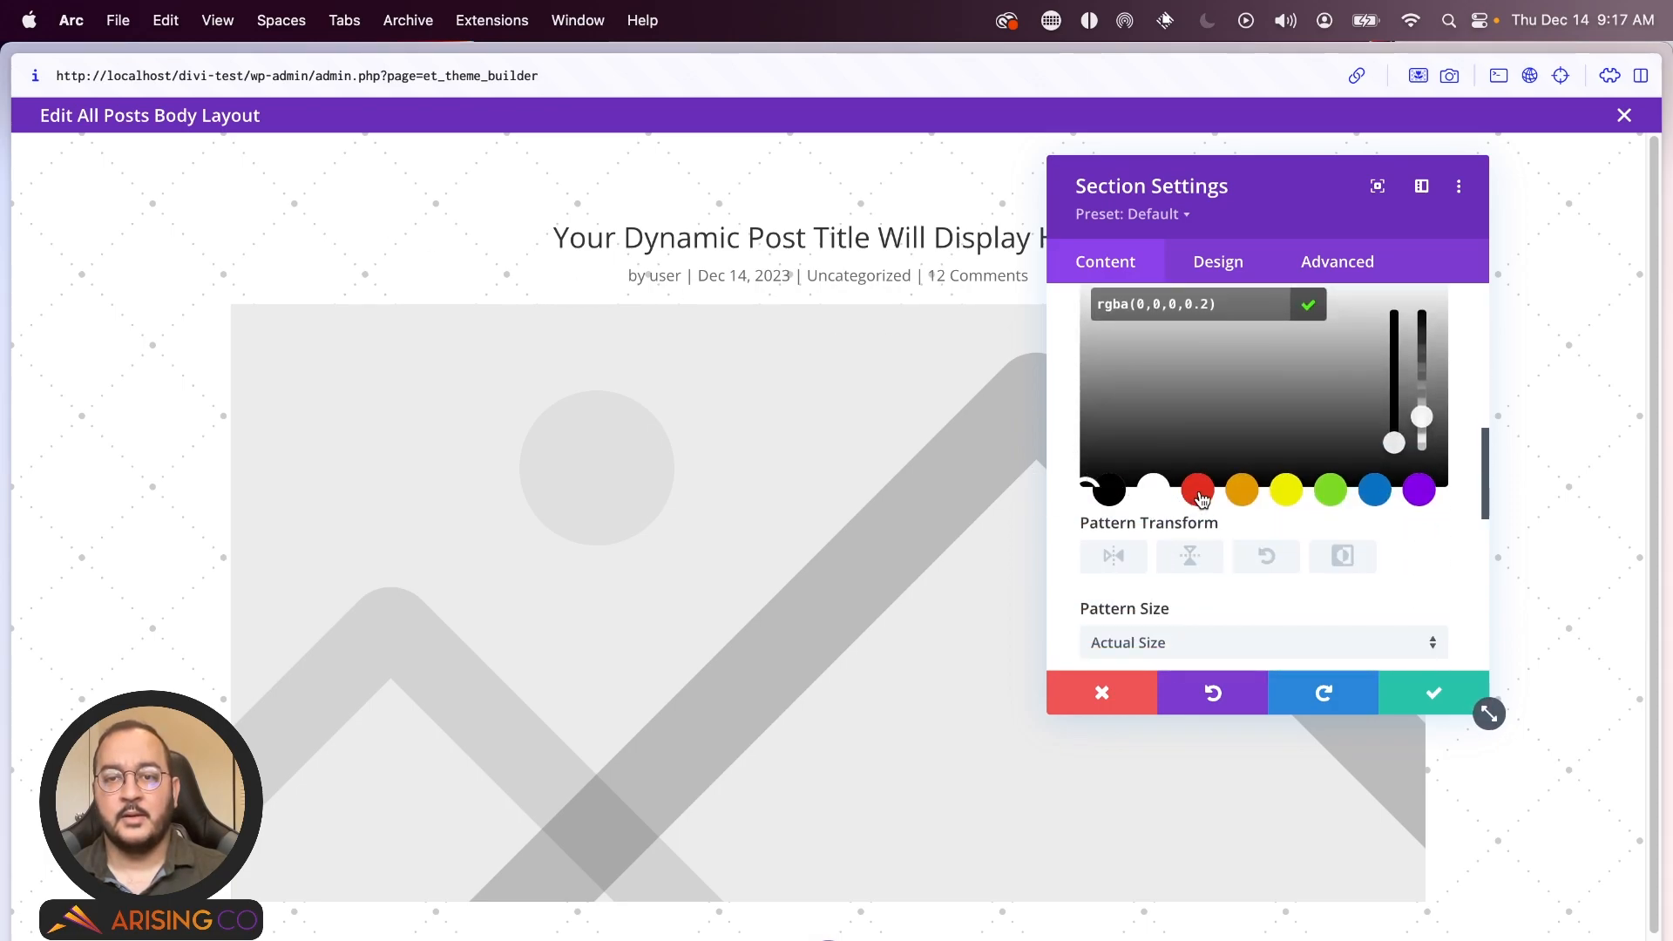
left_click(1381, 500)
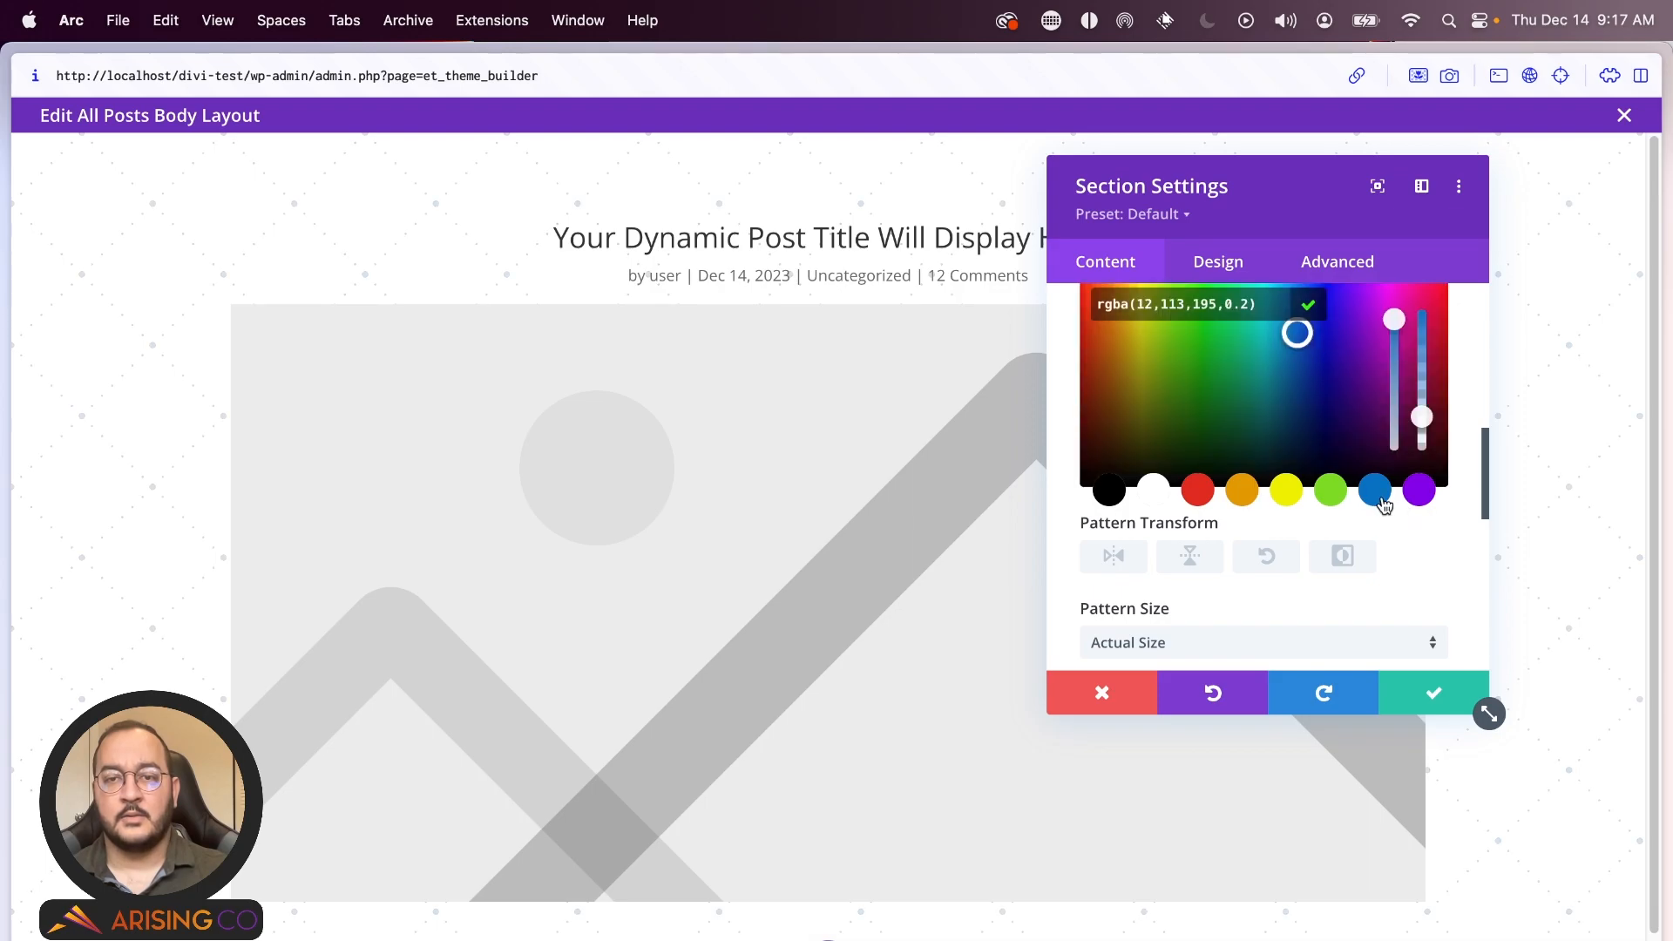
left_click_drag(1450, 418, 1439, 378)
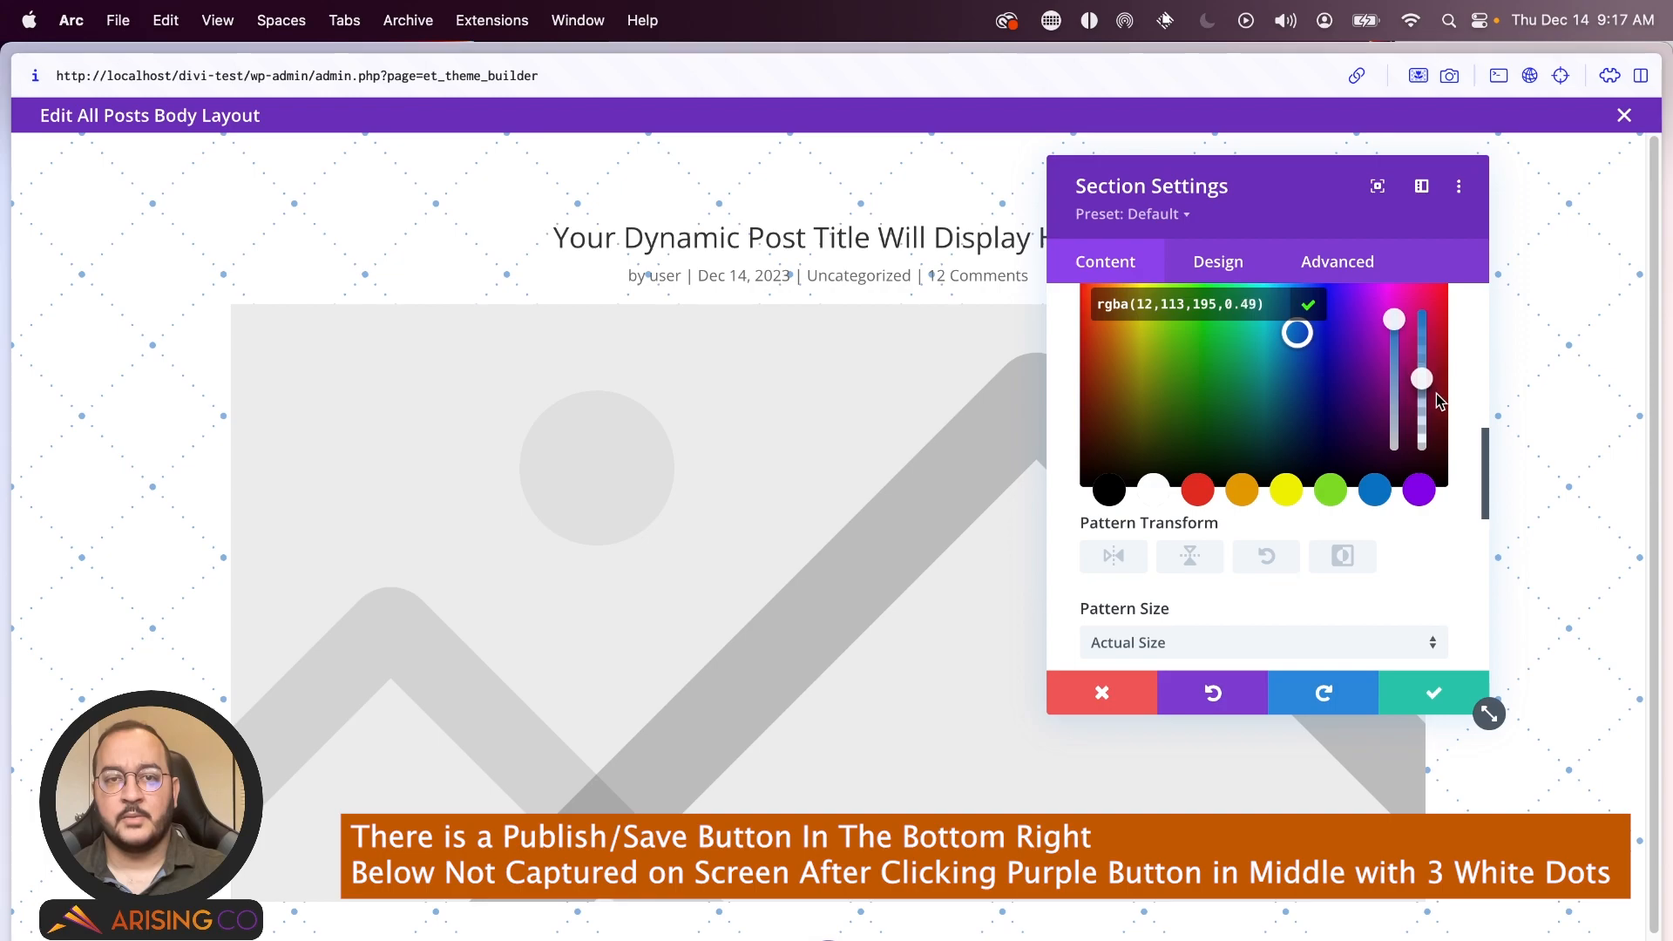
left_click(1461, 559)
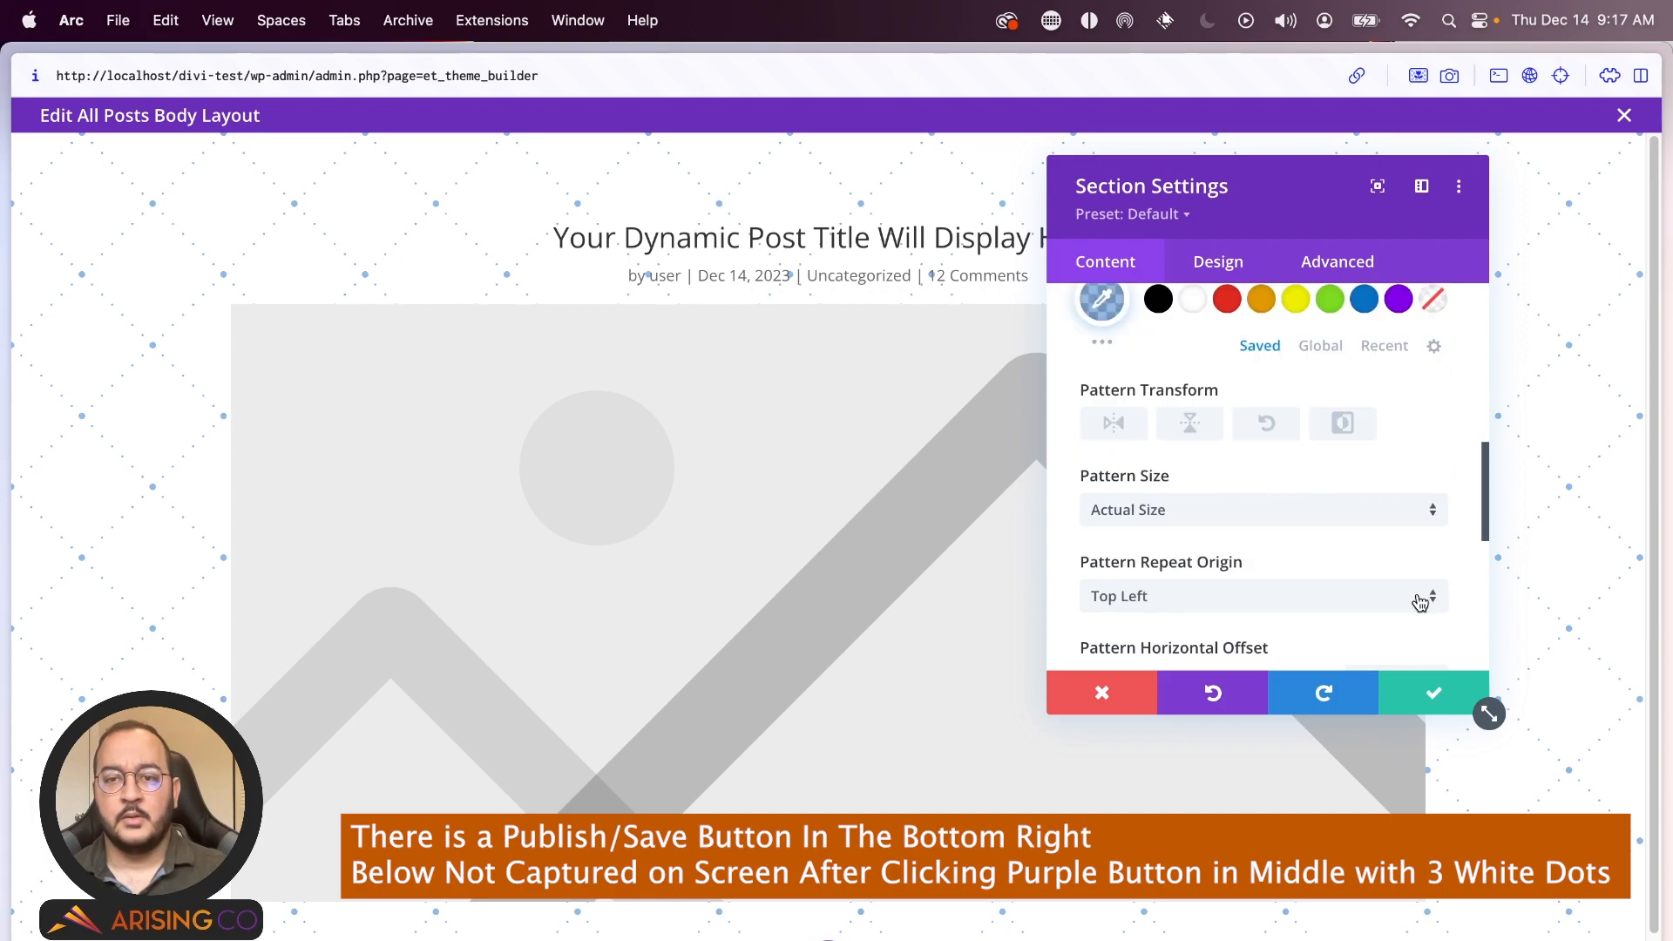
left_click(1436, 691)
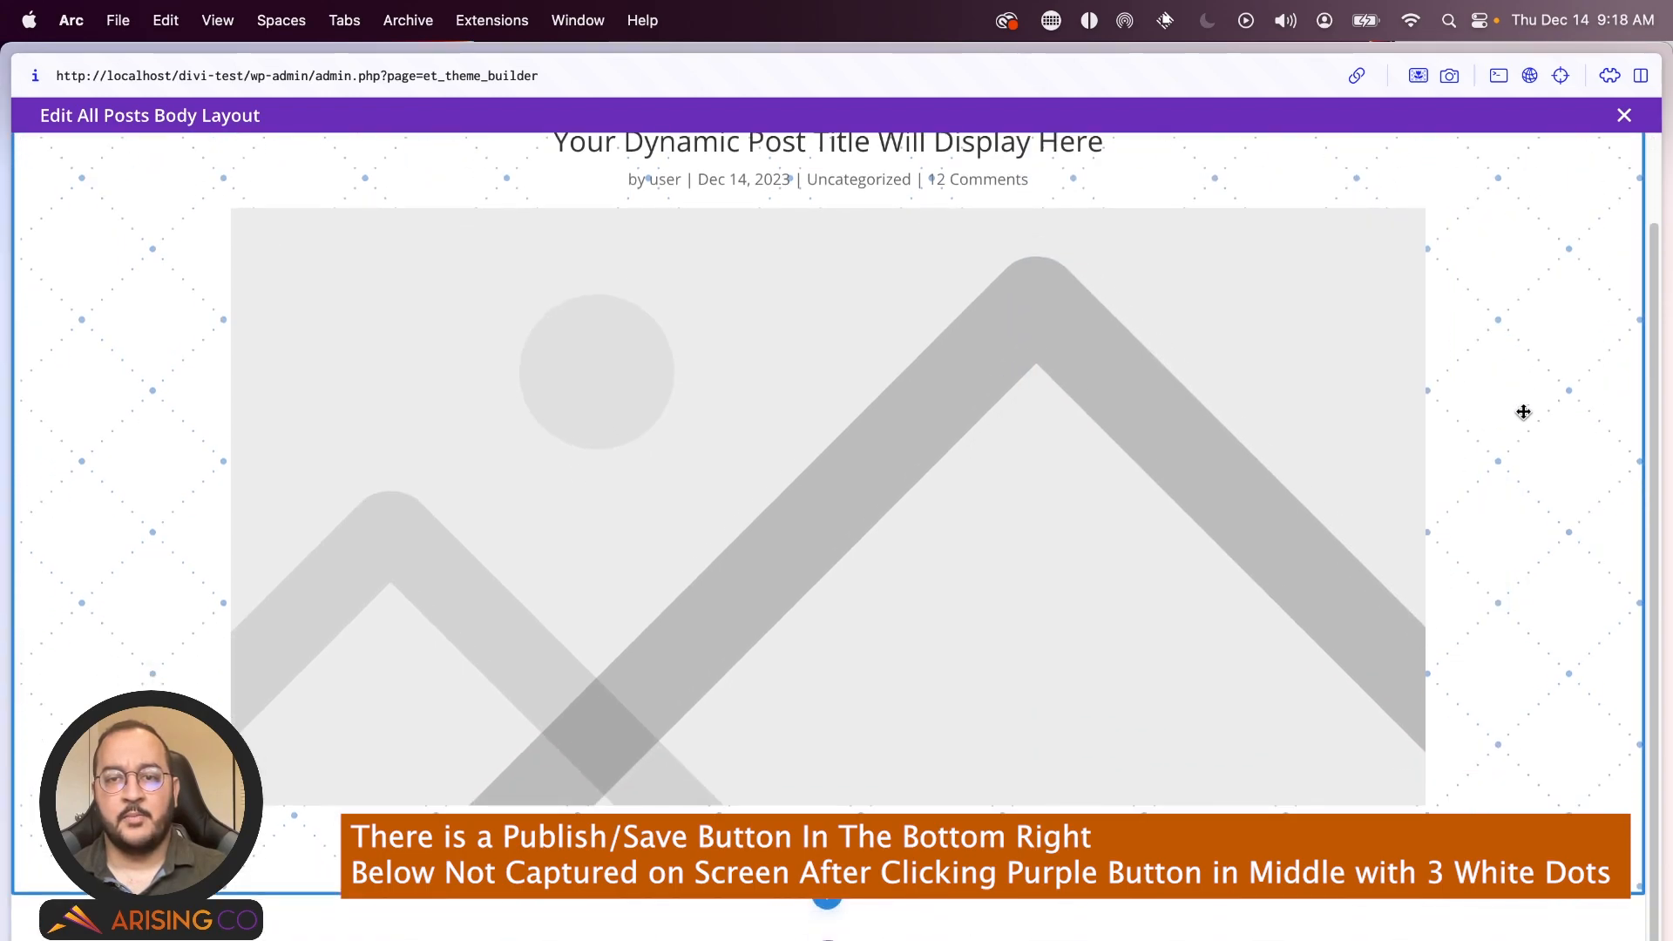
scroll(1517, 427, "down", 2)
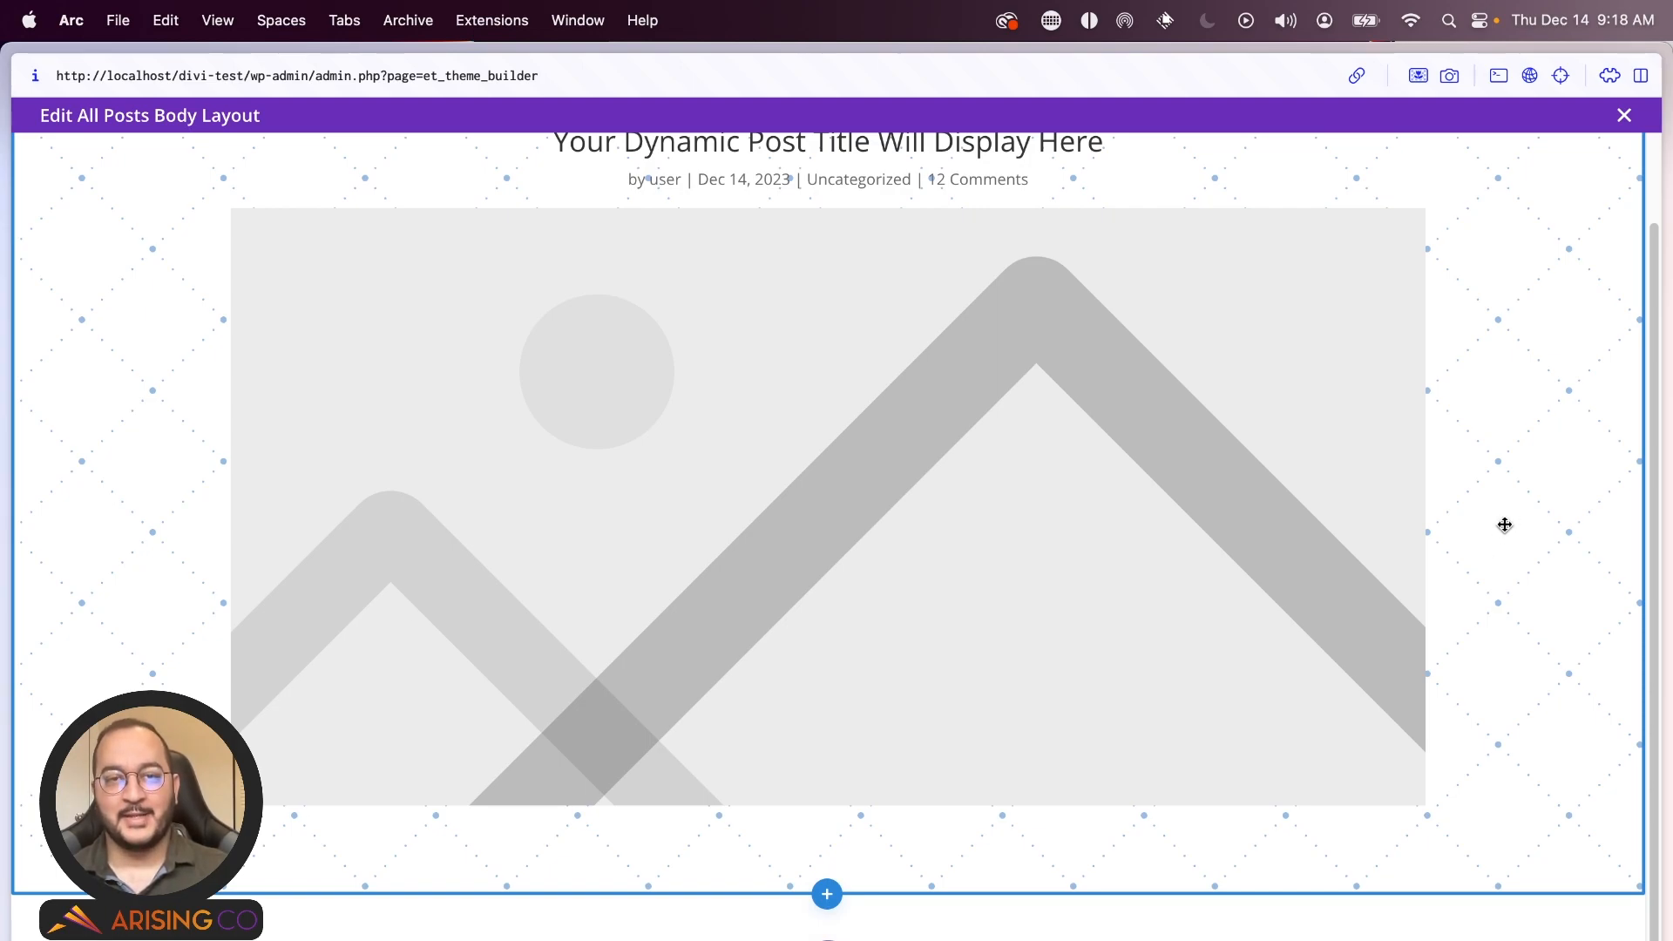
scroll(1505, 525, "up", 2)
scroll(1506, 524, "down", 2)
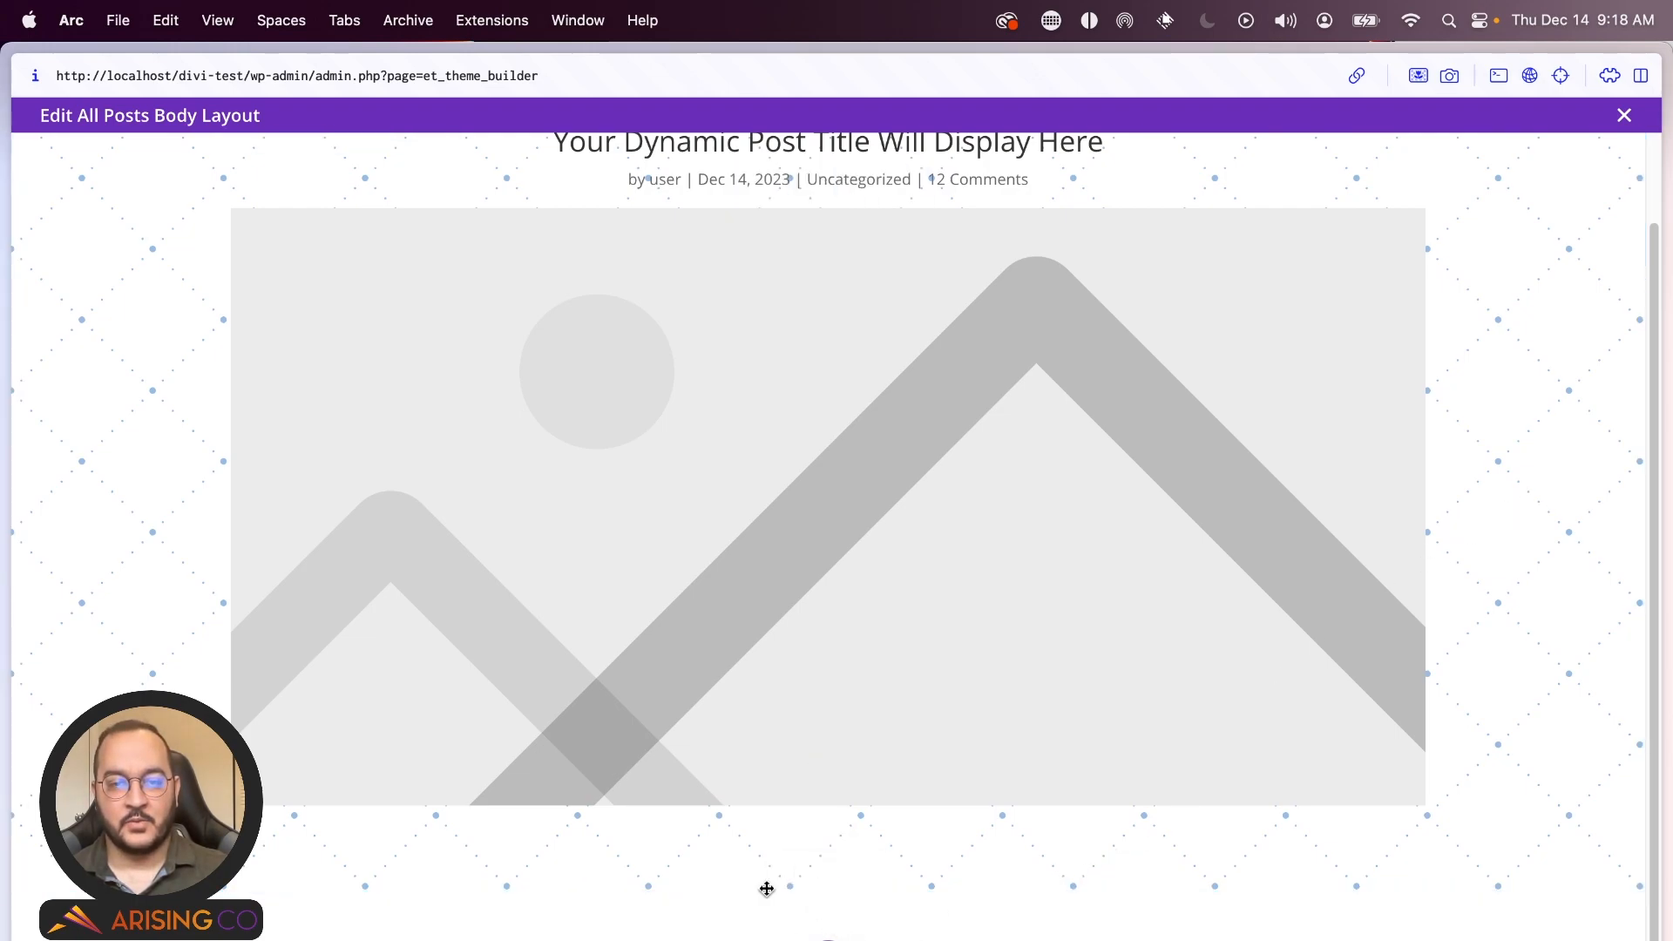
- Set the admin label of the section containing the post title to "Header Title" and save the section settings
scroll(289, 798, "up", 2)
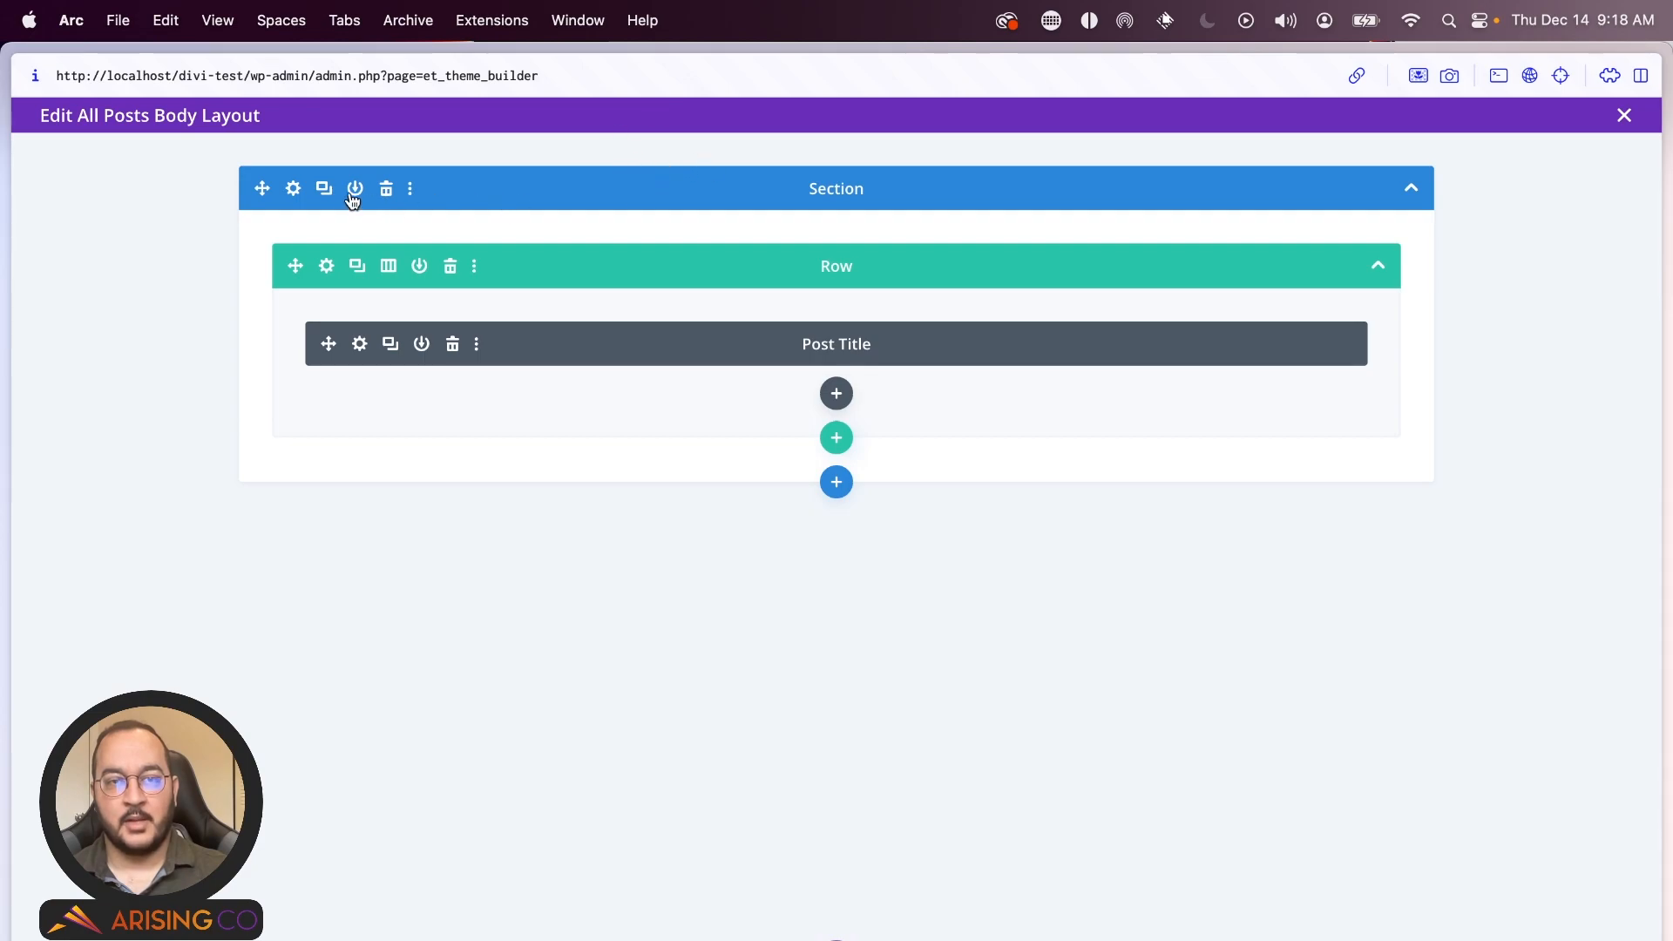
left_click(293, 188)
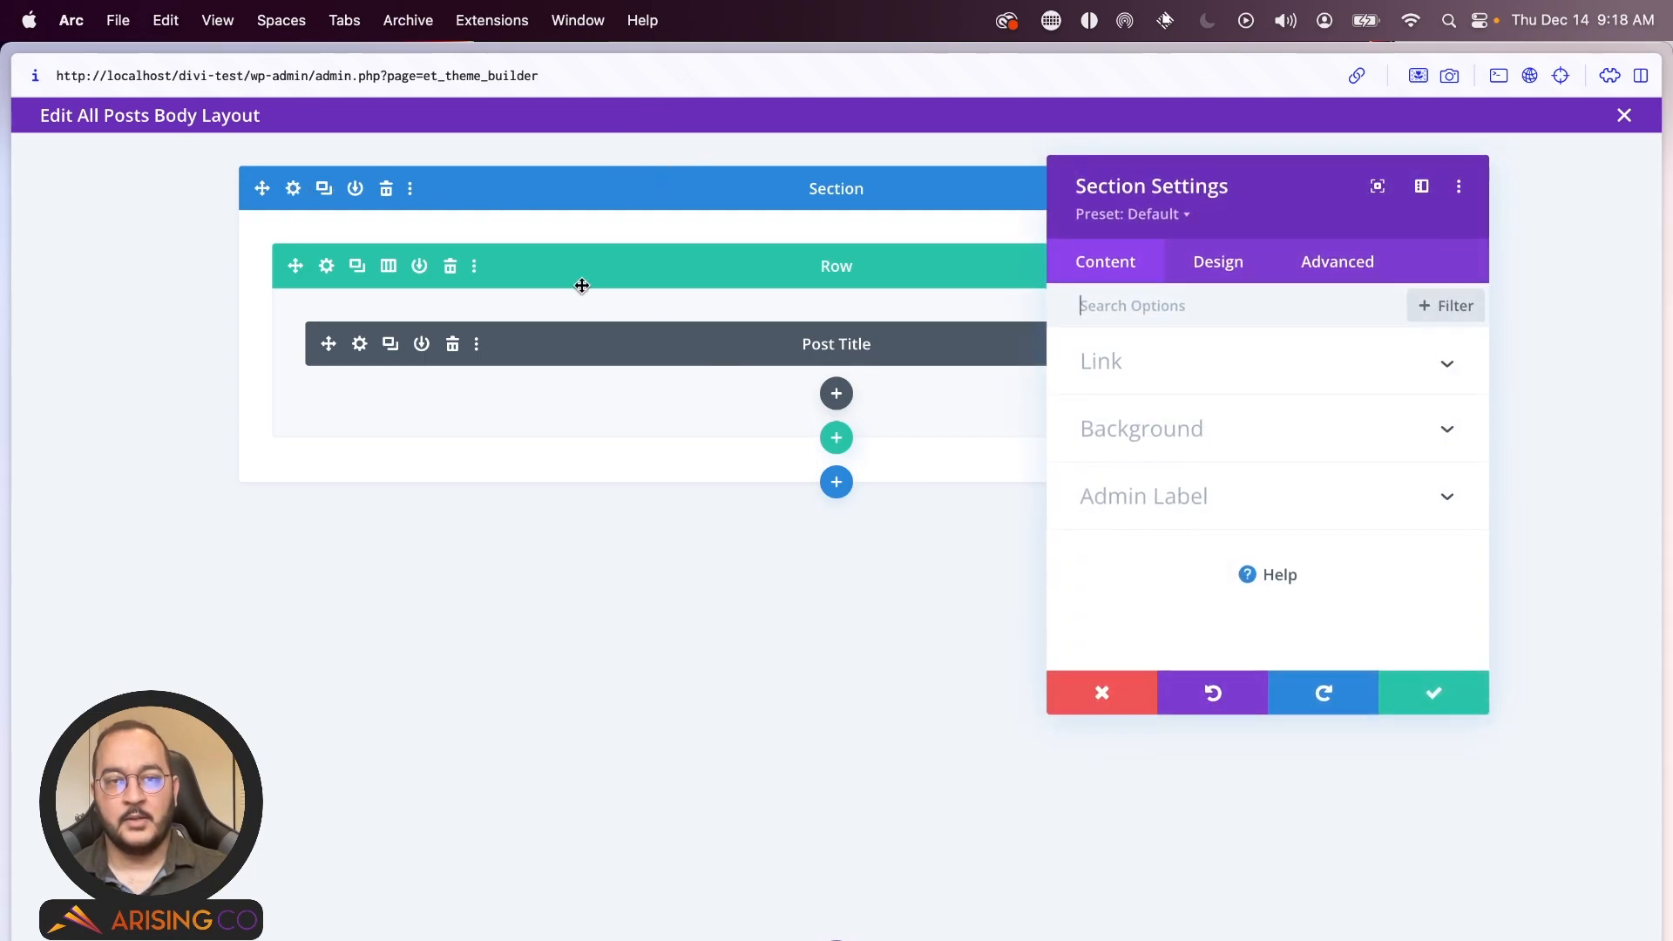
left_click(1189, 499)
left_click(1214, 514)
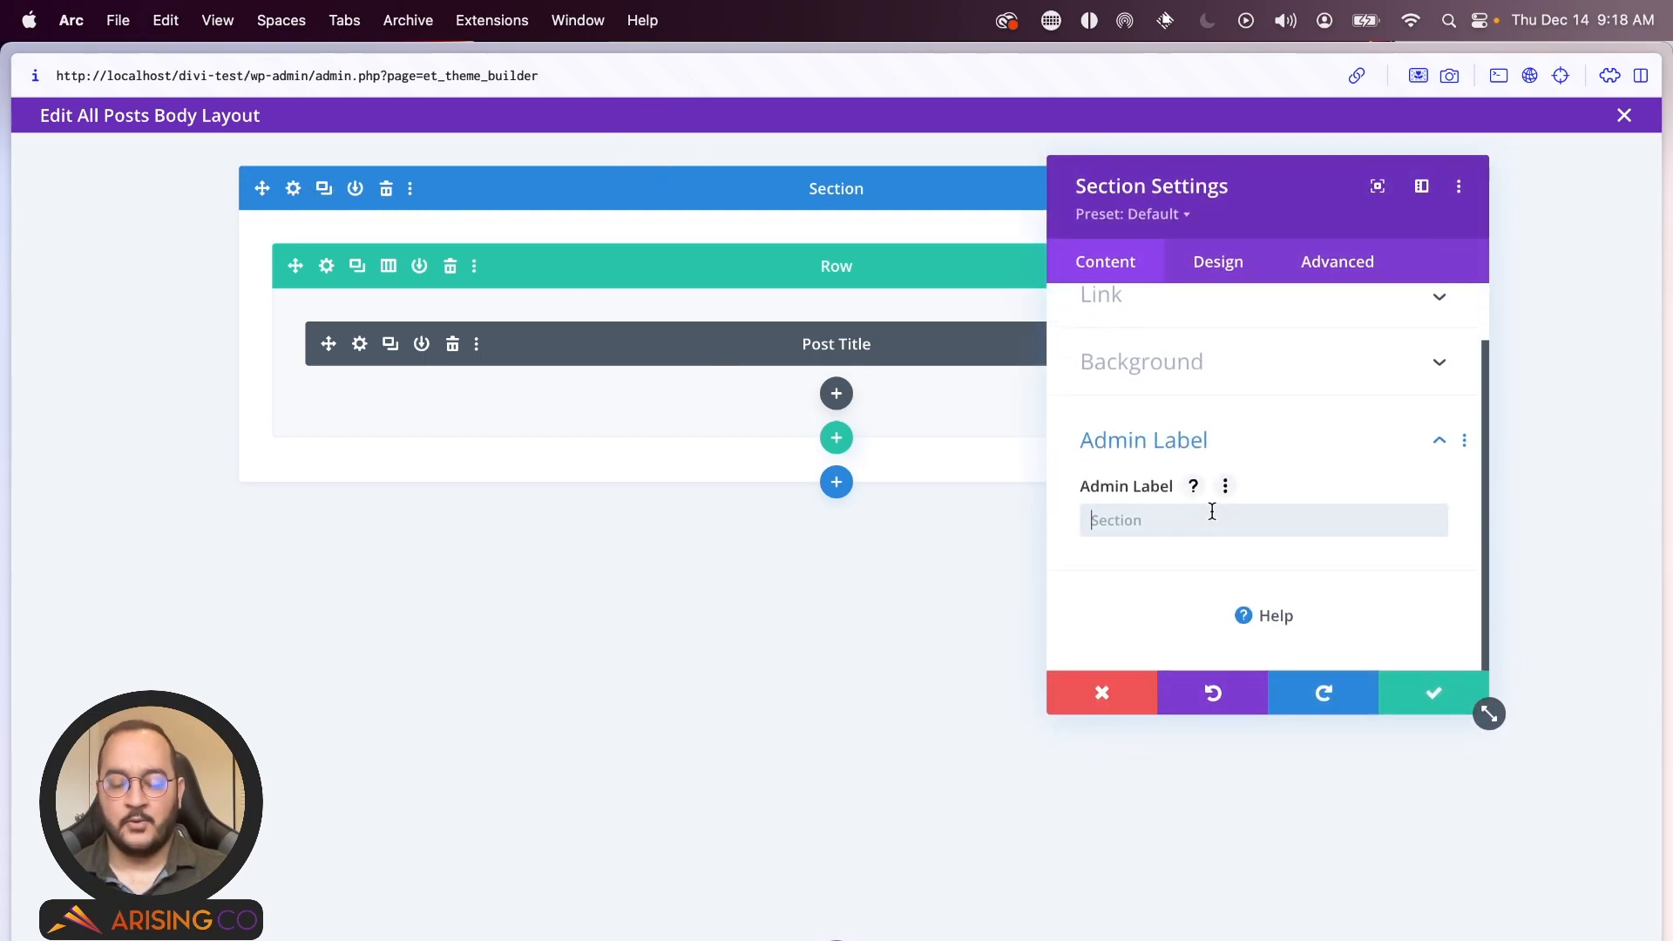
type("Header Title")
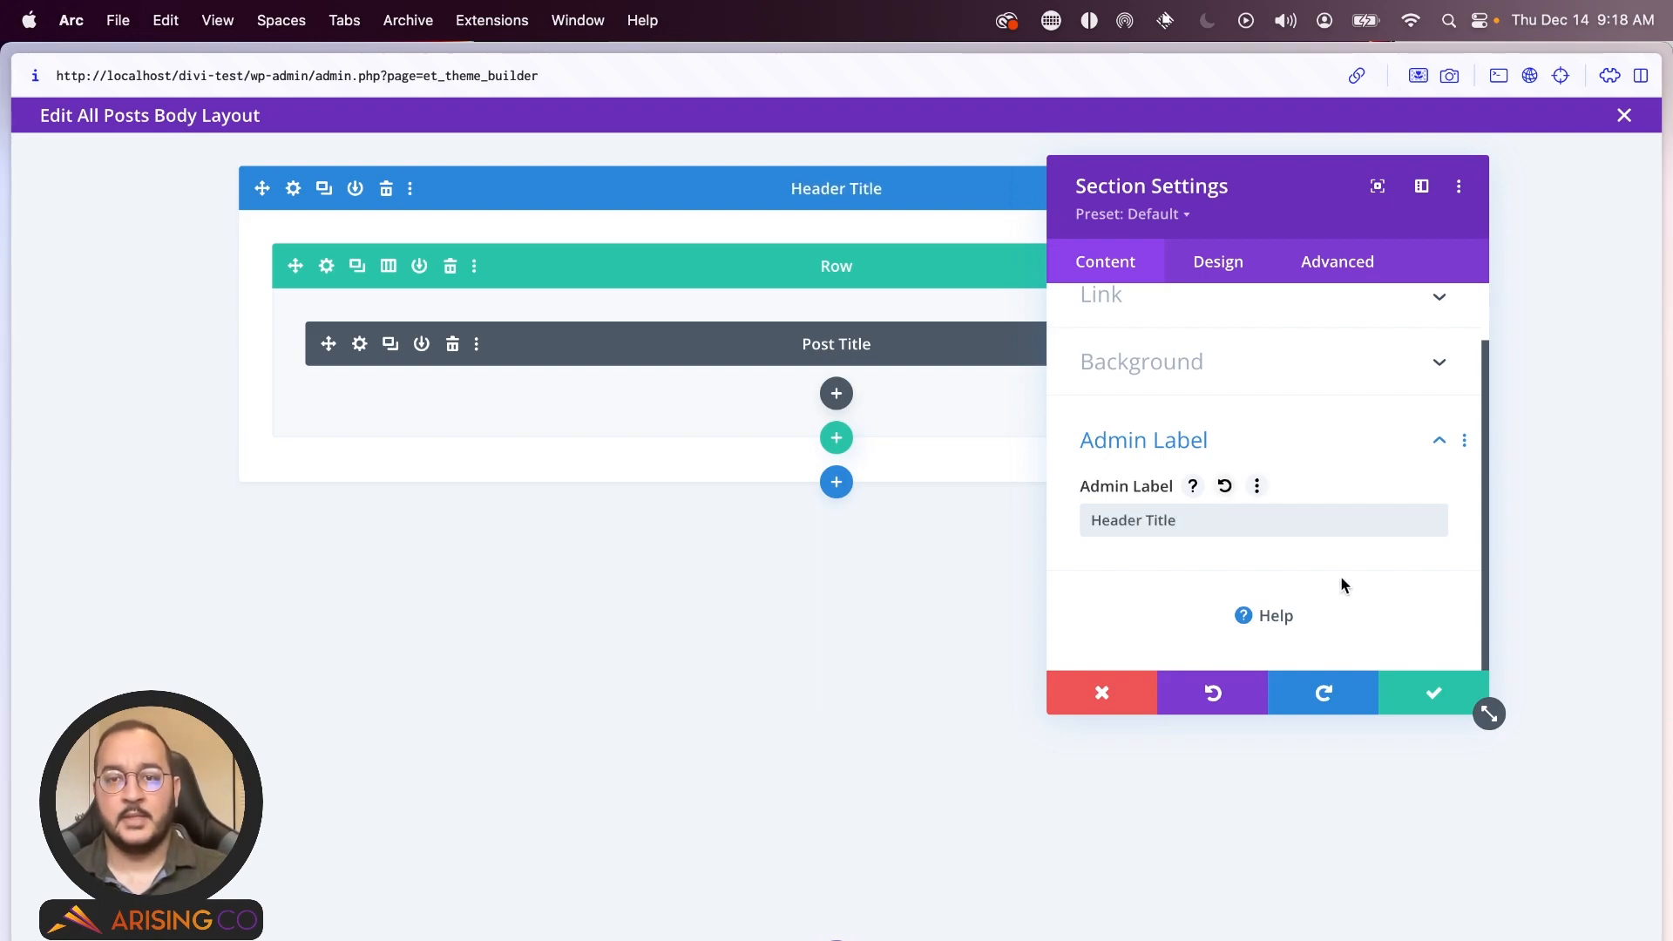
left_click(1431, 682)
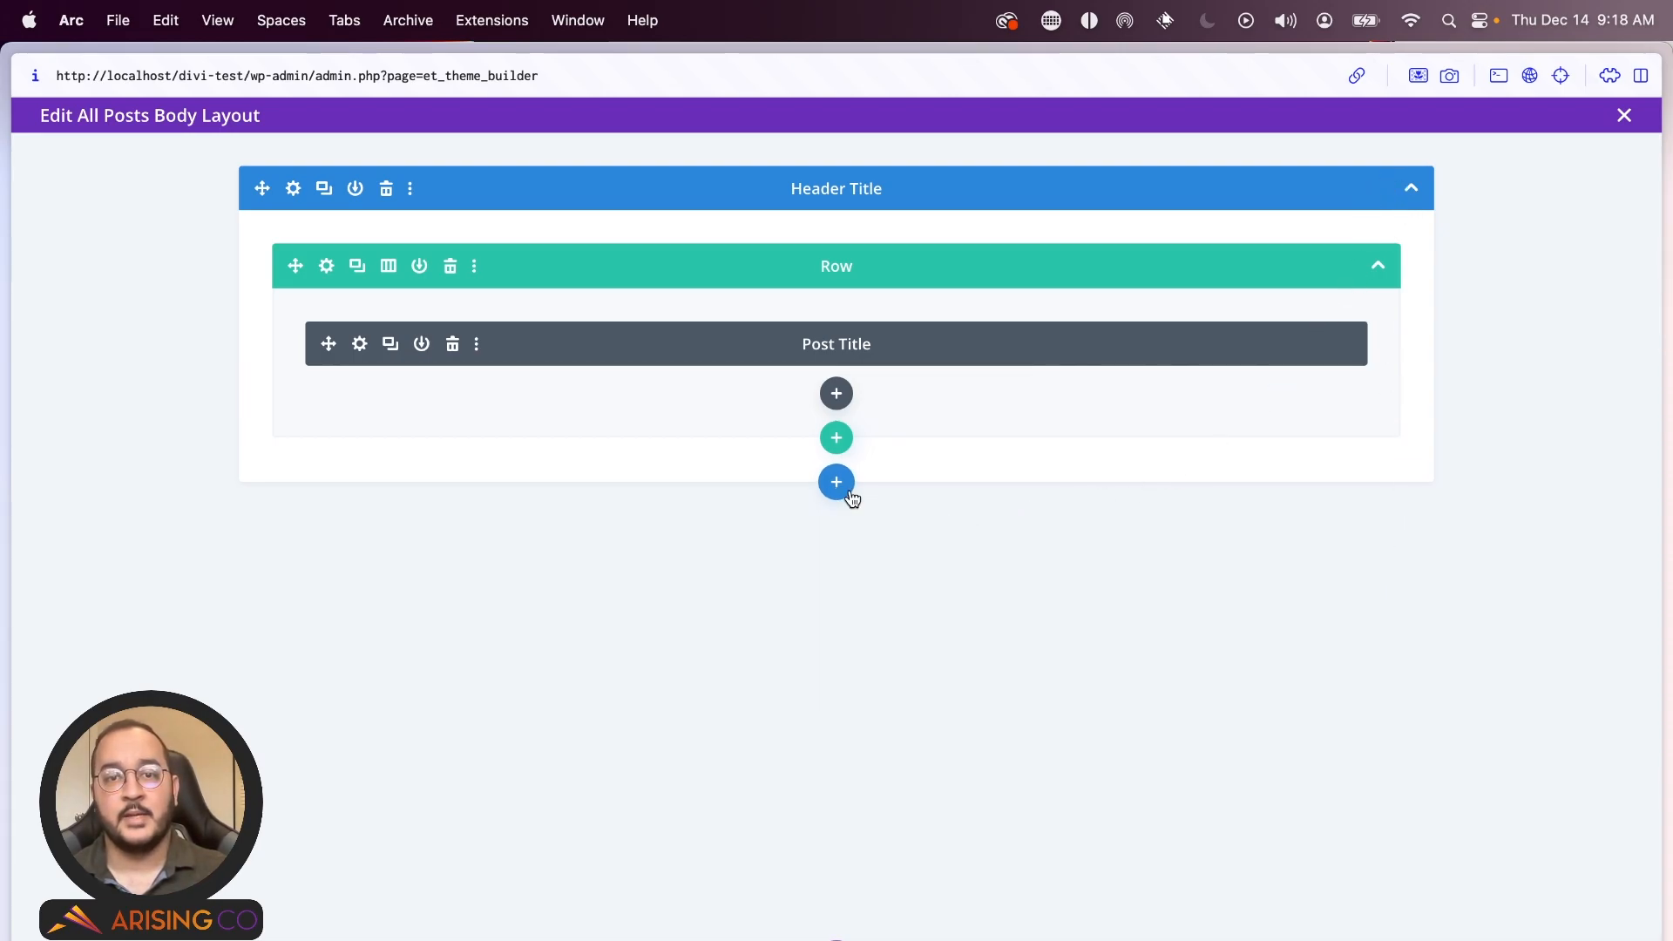
- Add a regular section below Header Title with a one-column row containing a Post Content module
key("shift+w")
scroll(161, 348, "down", 1)
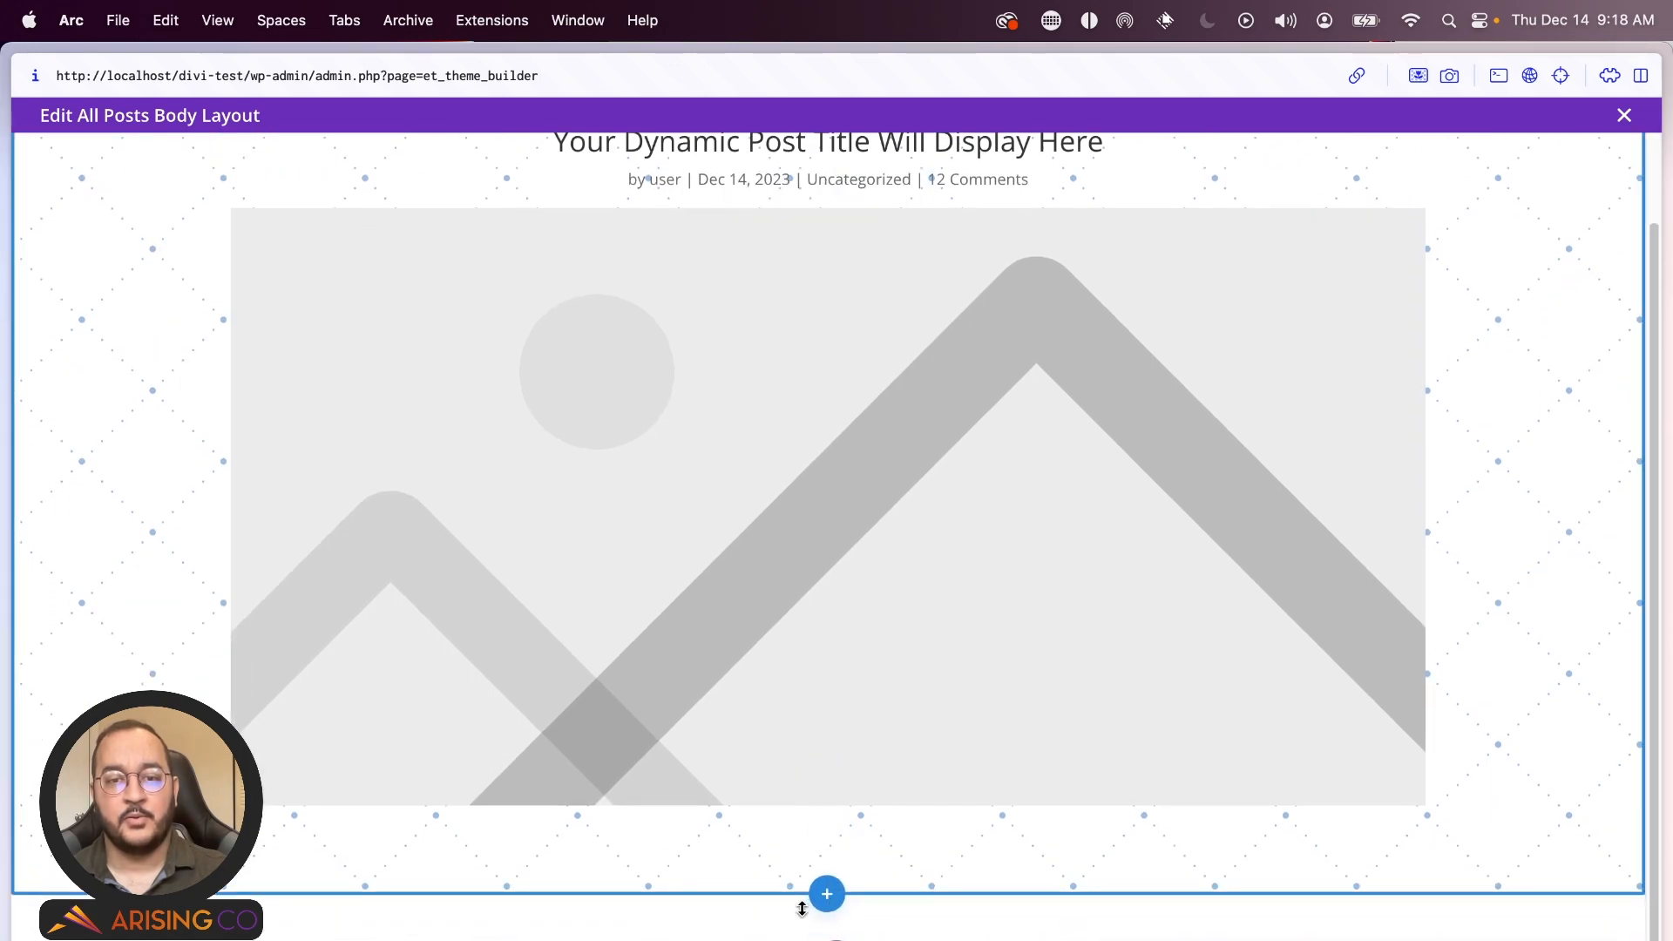
key("shift+w")
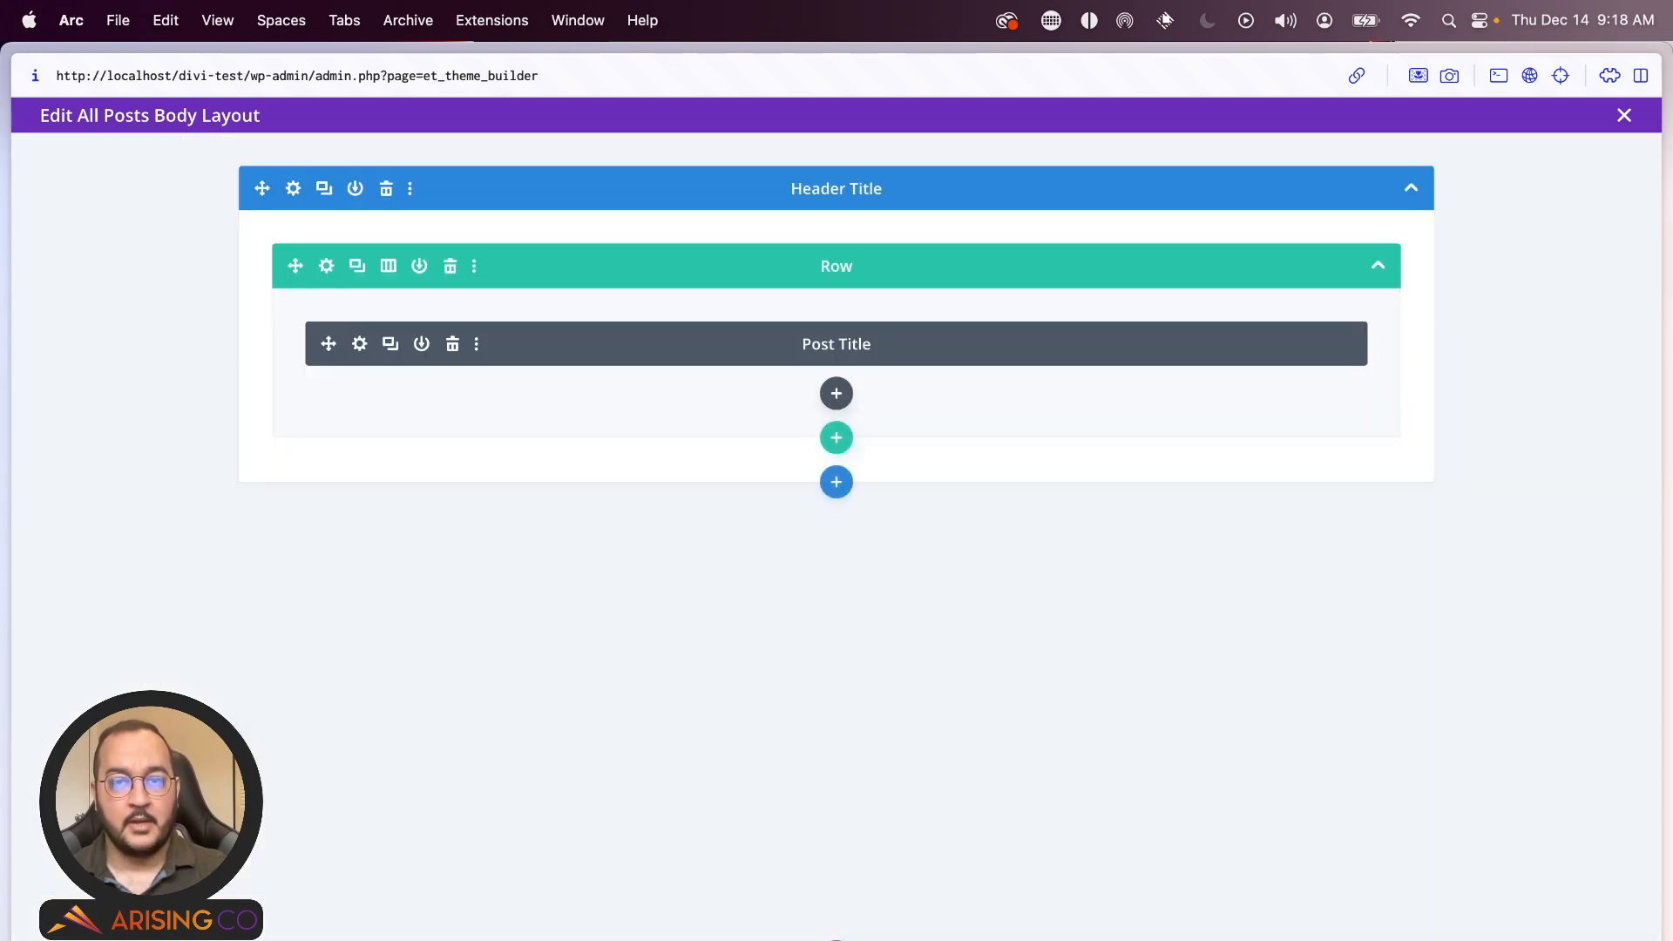
left_click(838, 486)
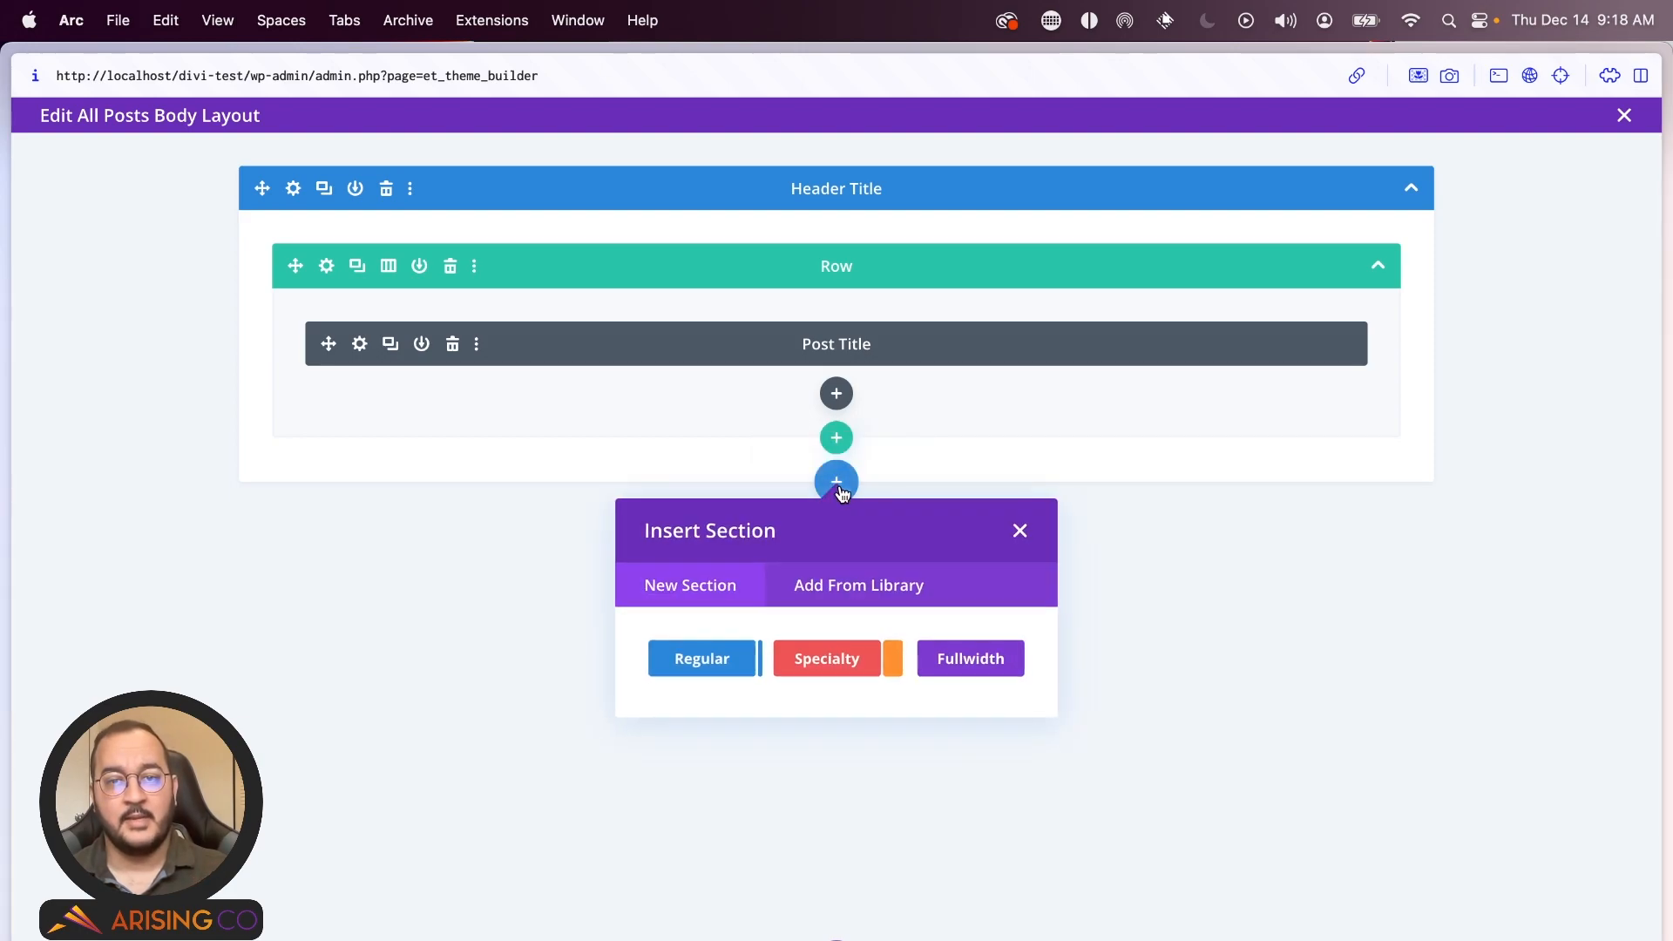
left_click(742, 661)
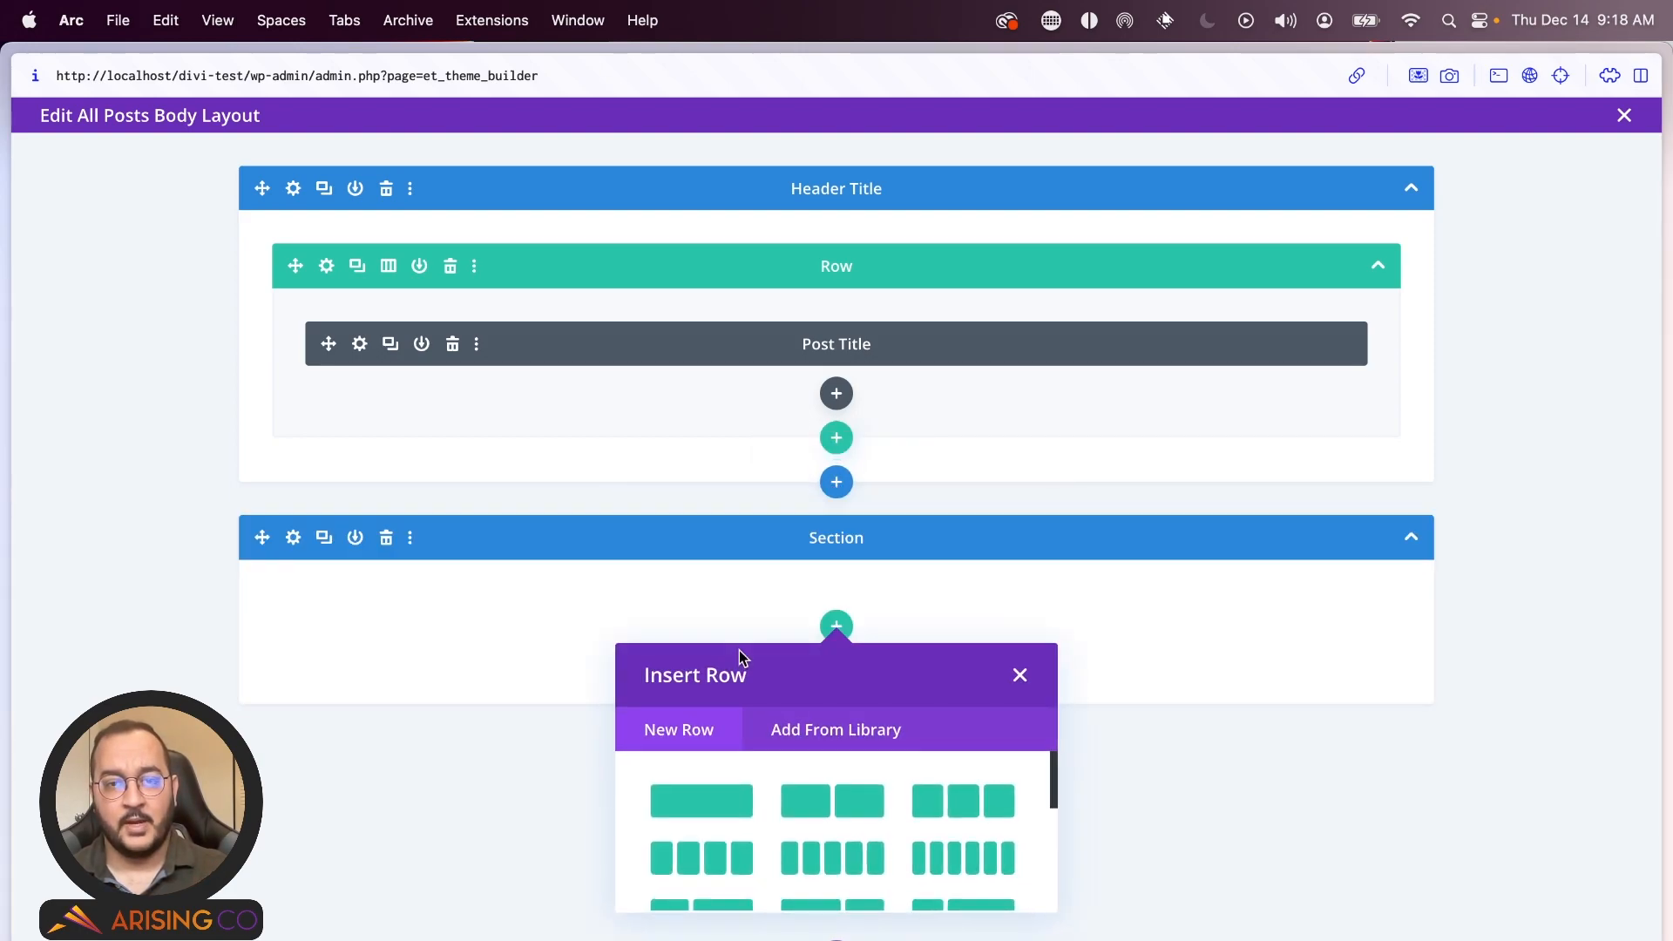
left_click(715, 805)
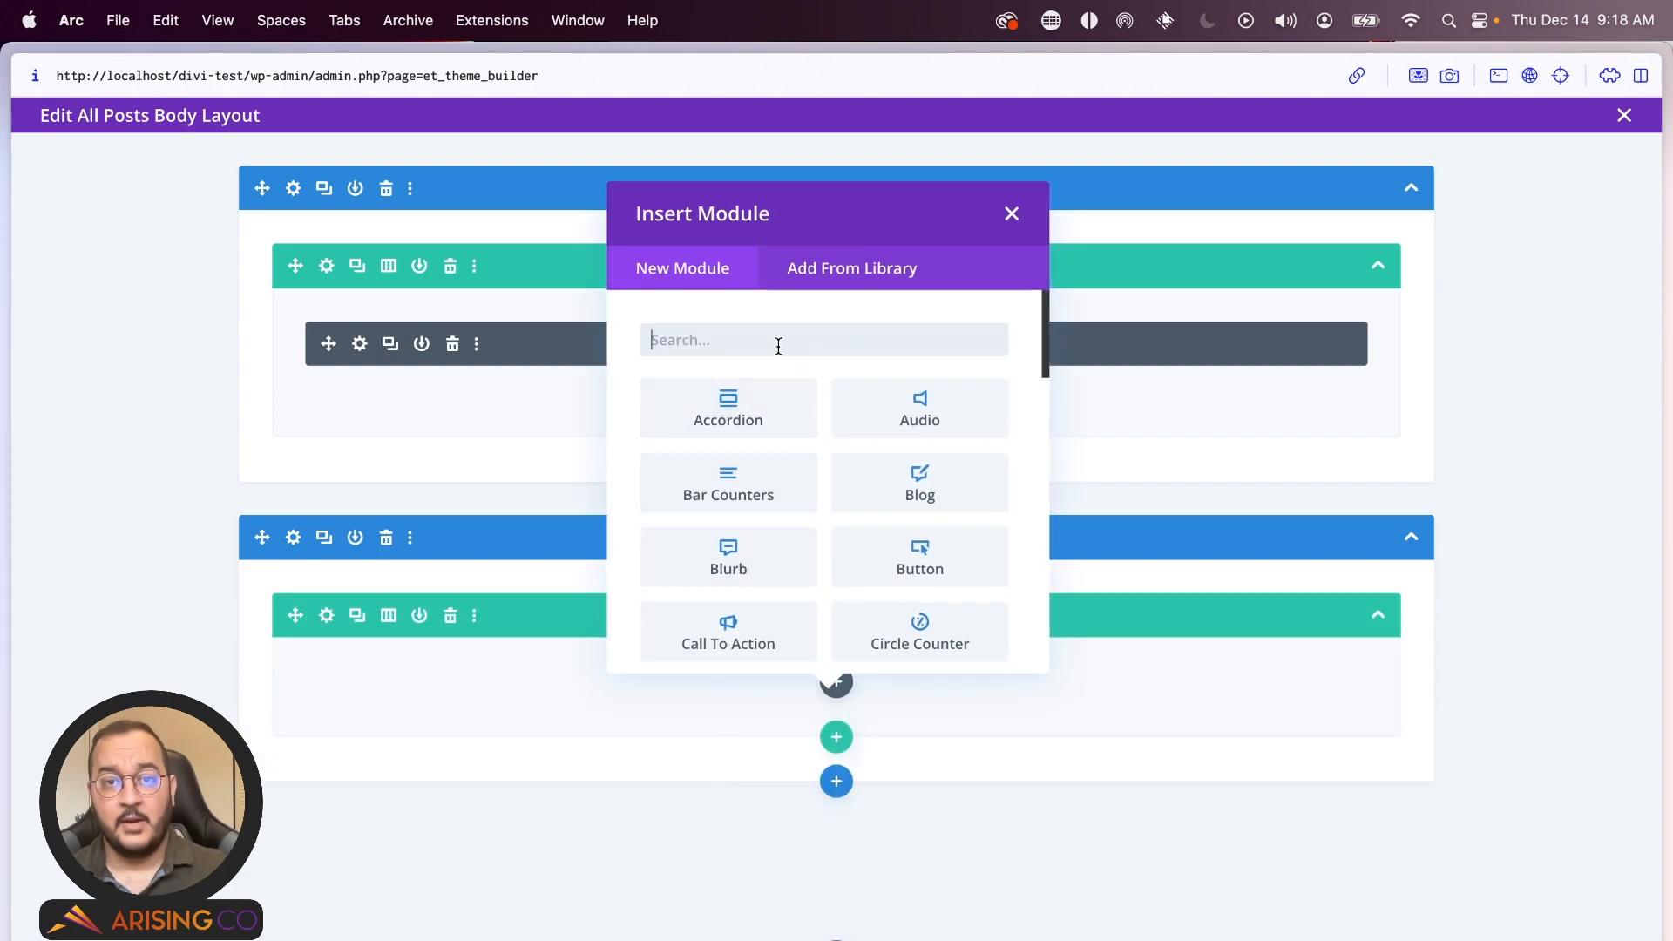
type("post")
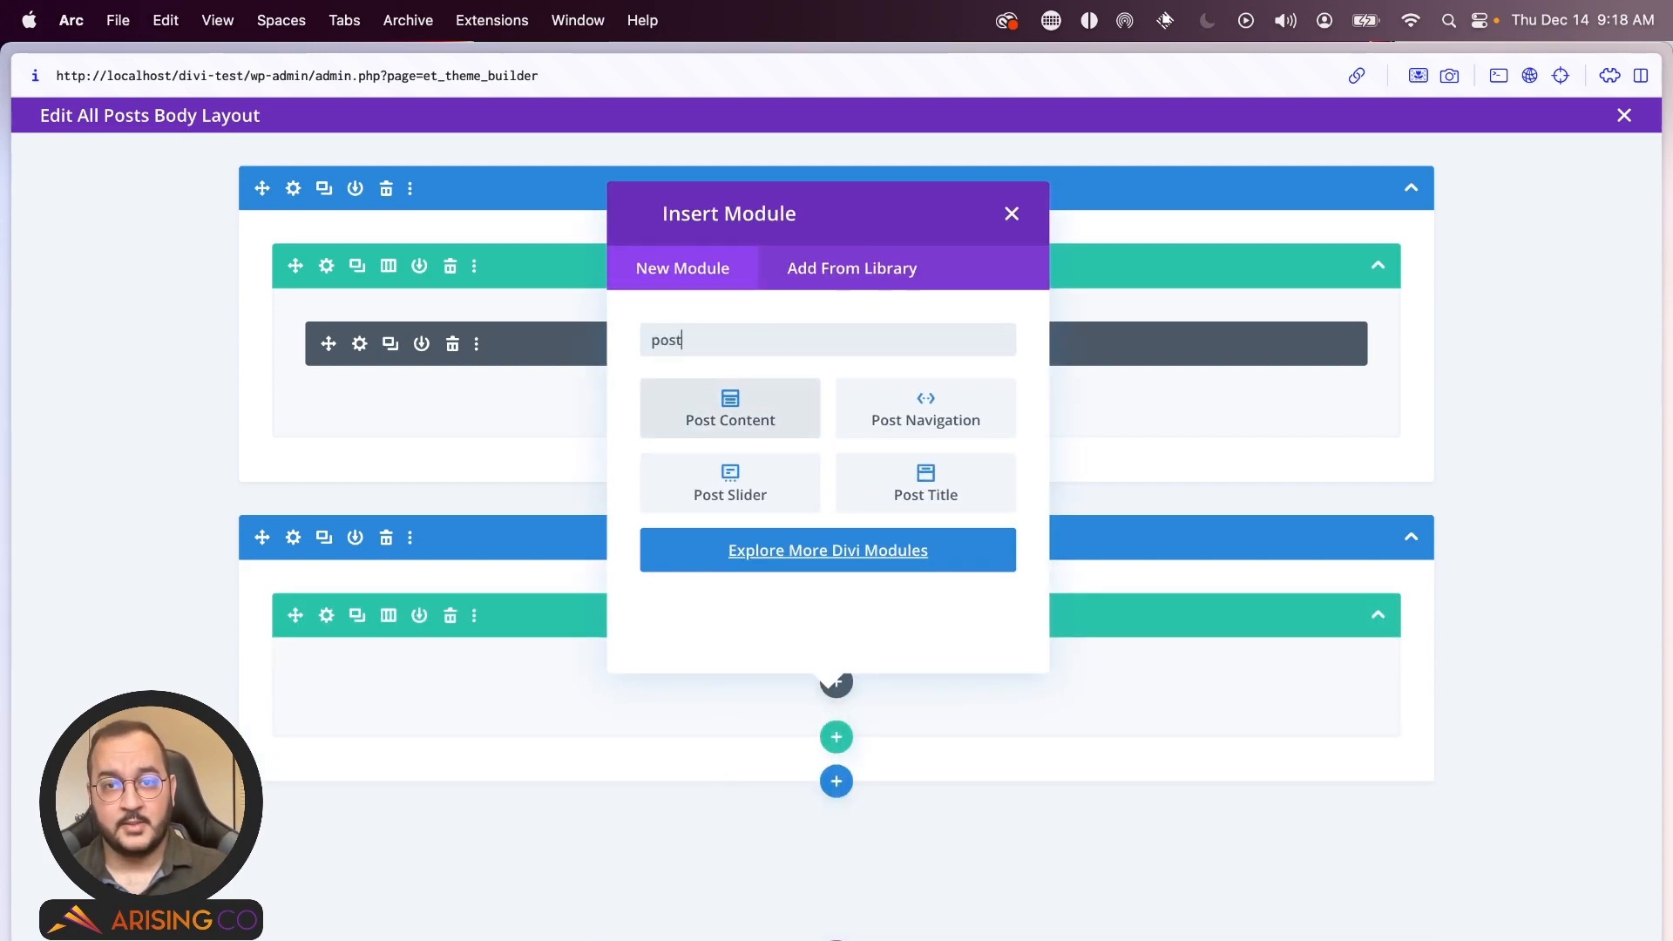
left_click(742, 401)
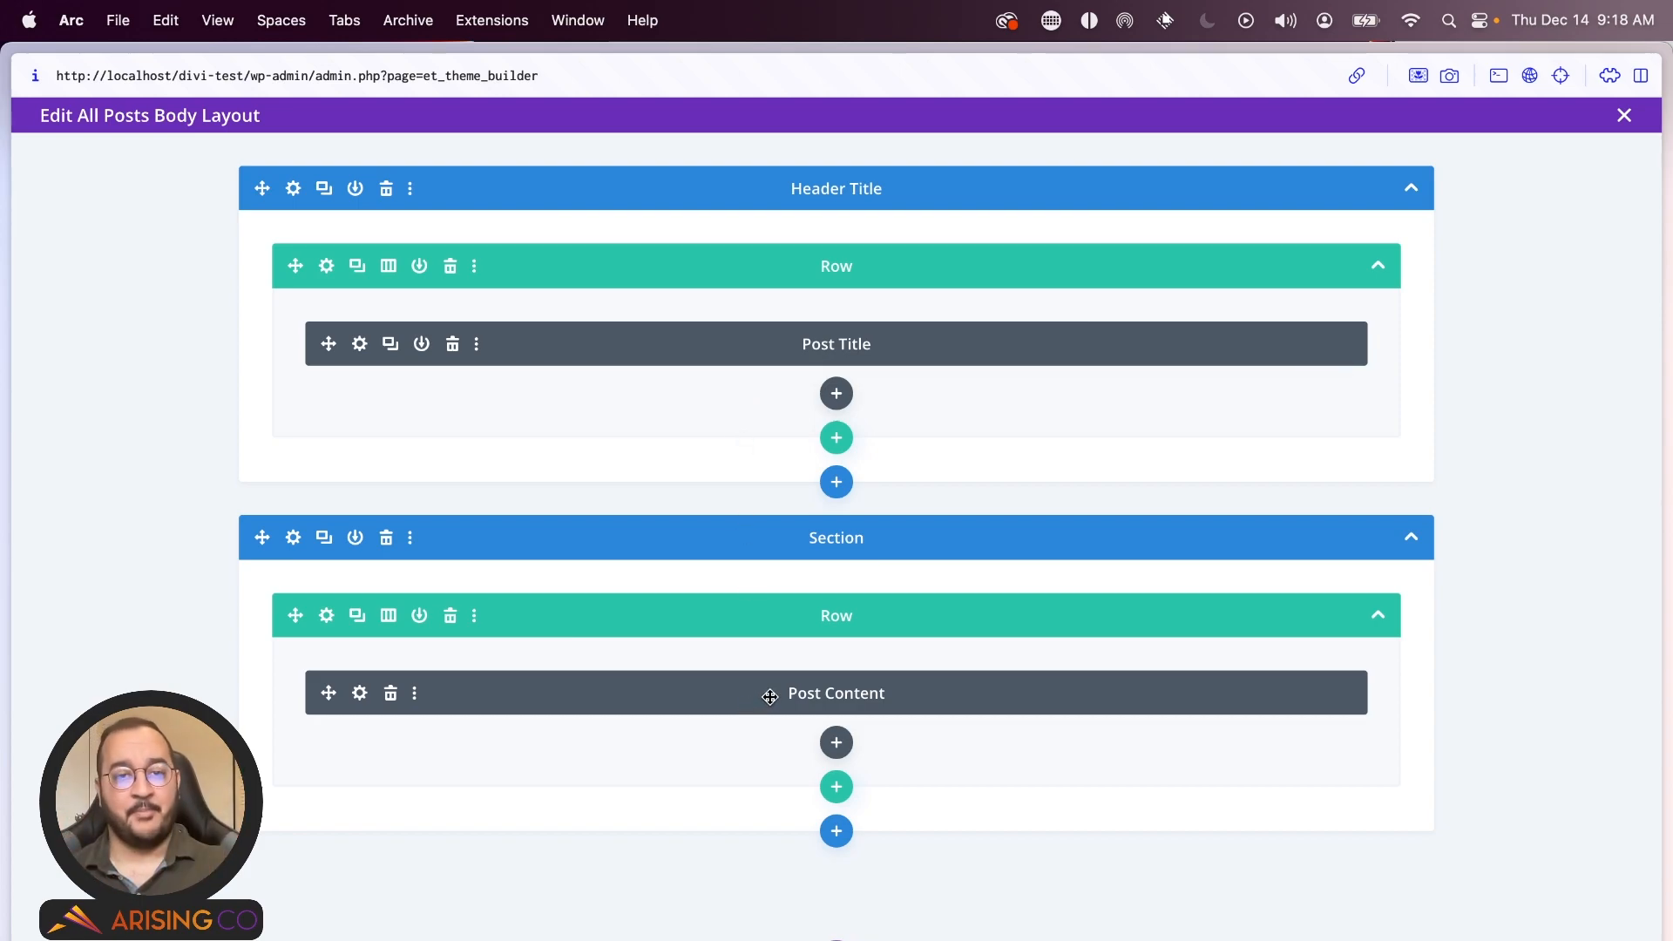
- Look through the Post Content module's settings and open its Heading Text design options
left_click(360, 693)
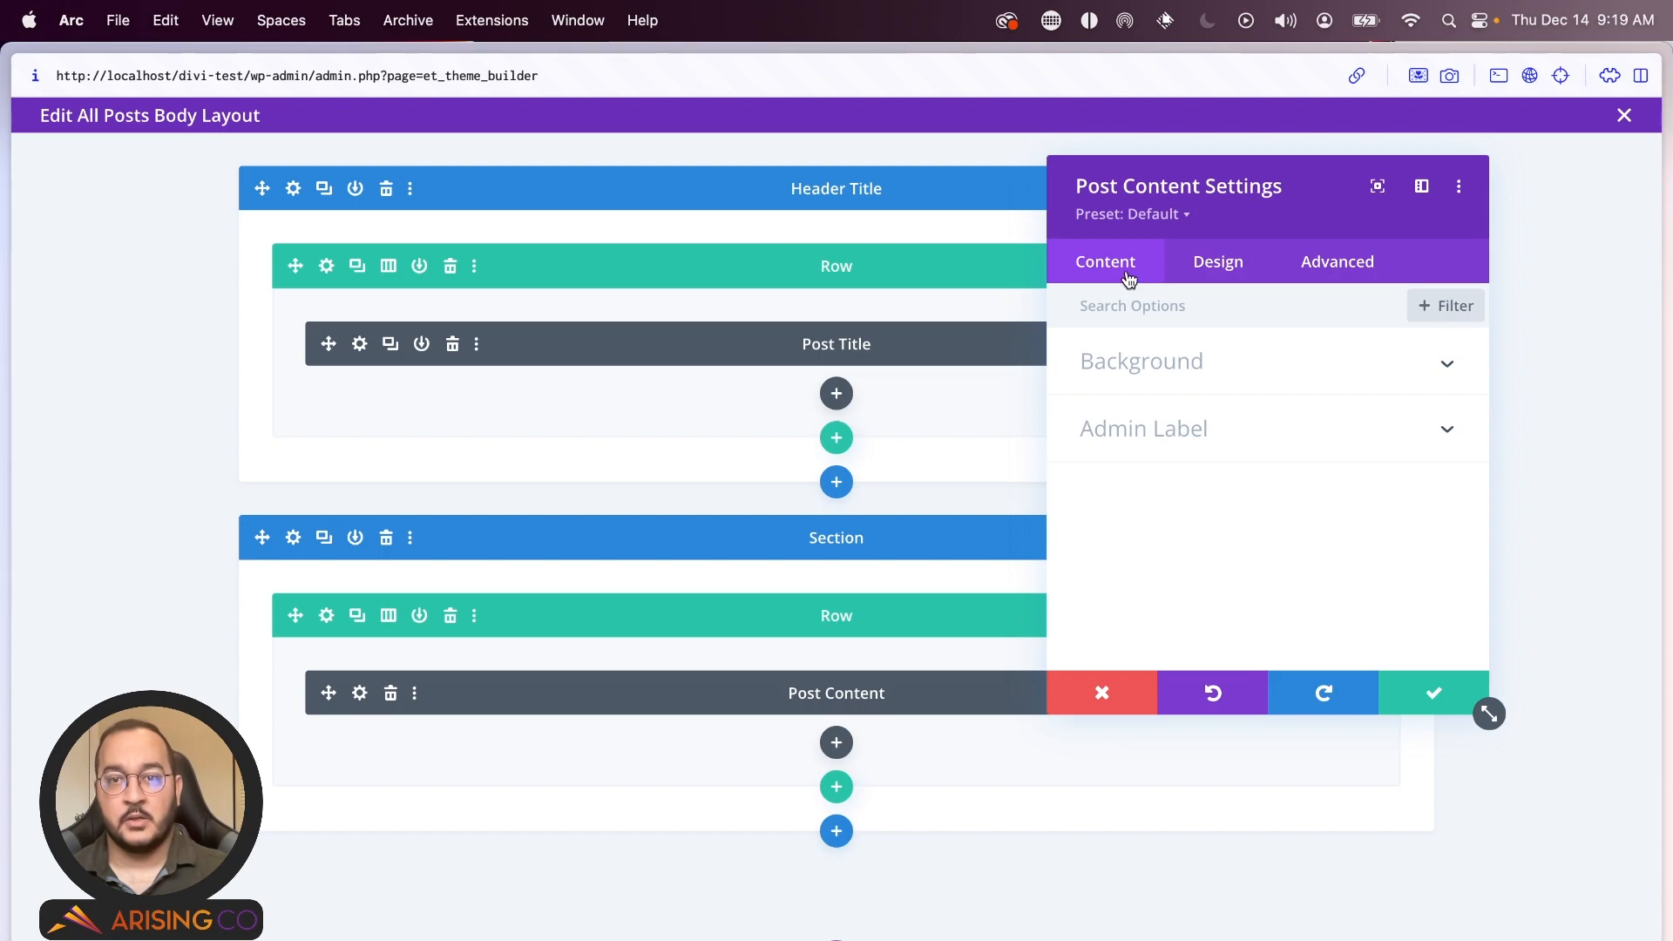
left_click(1152, 301)
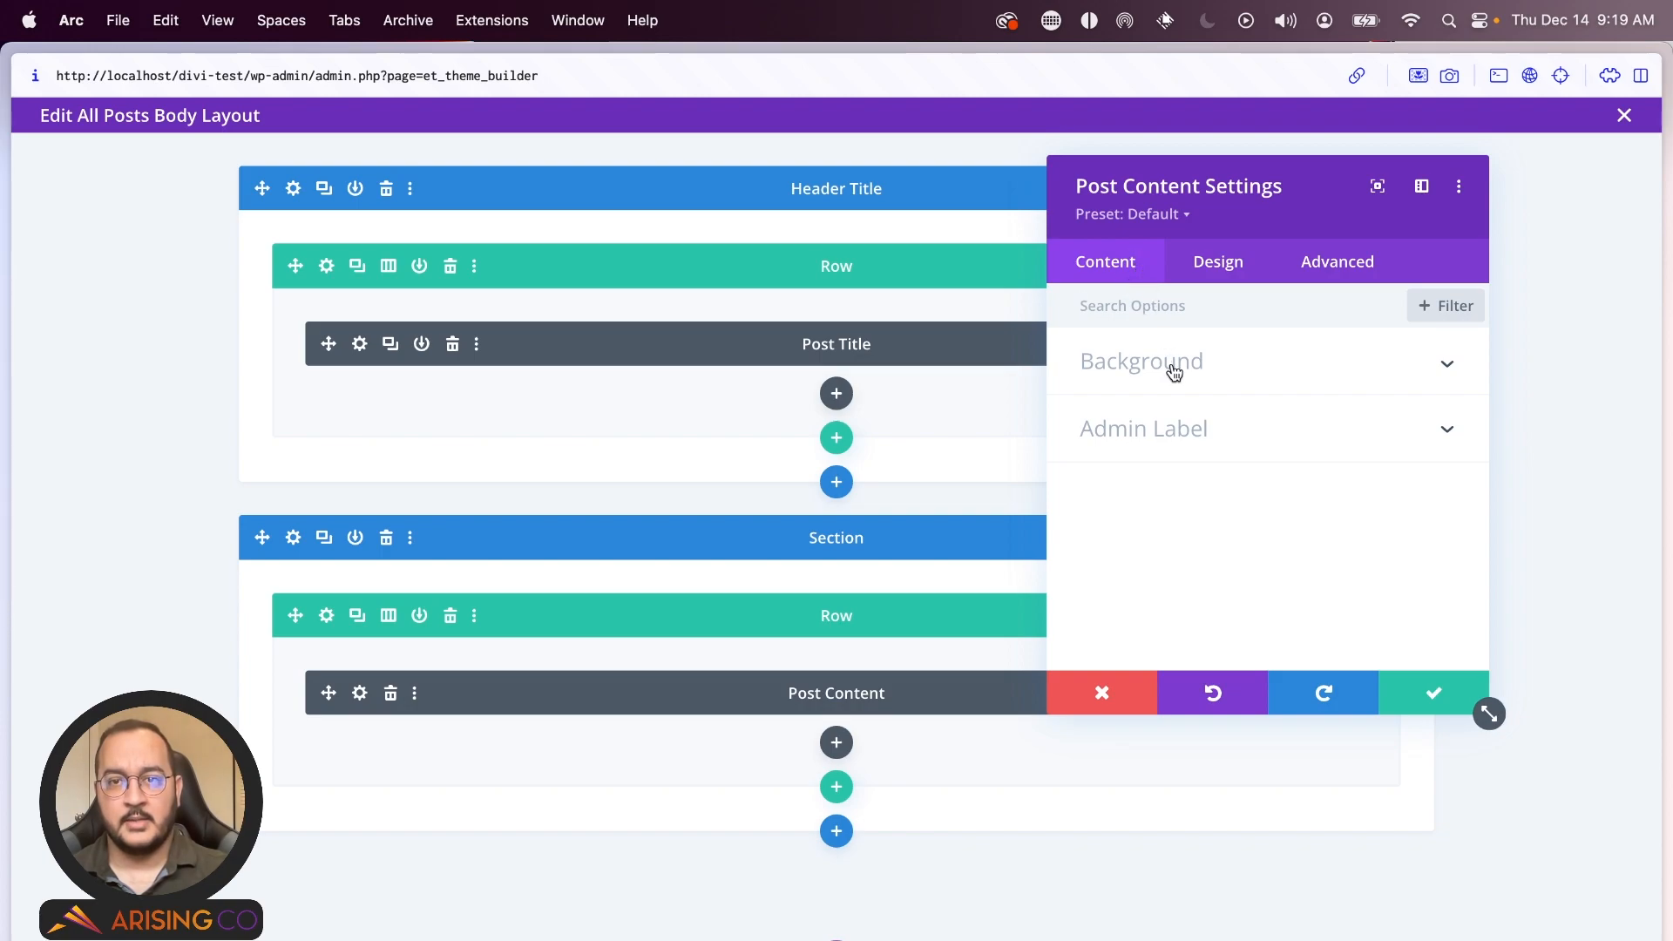
left_click(1225, 272)
left_click(1113, 262)
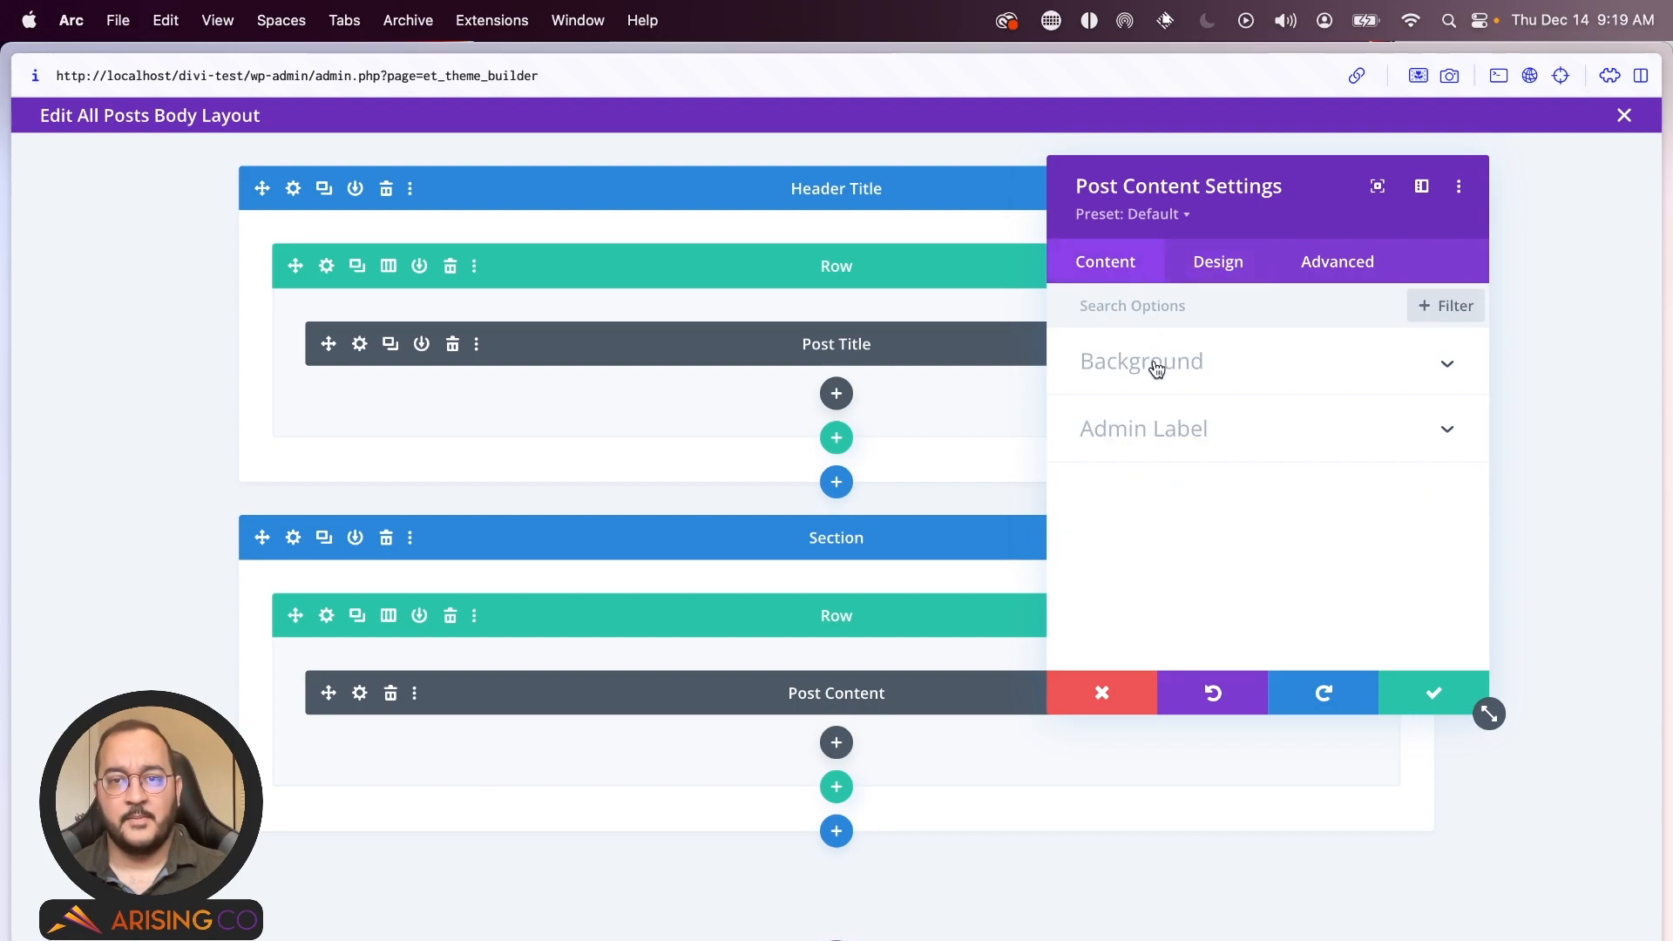
left_click(1199, 277)
scroll(1192, 391, "down", 4)
scroll(1192, 391, "down", 2)
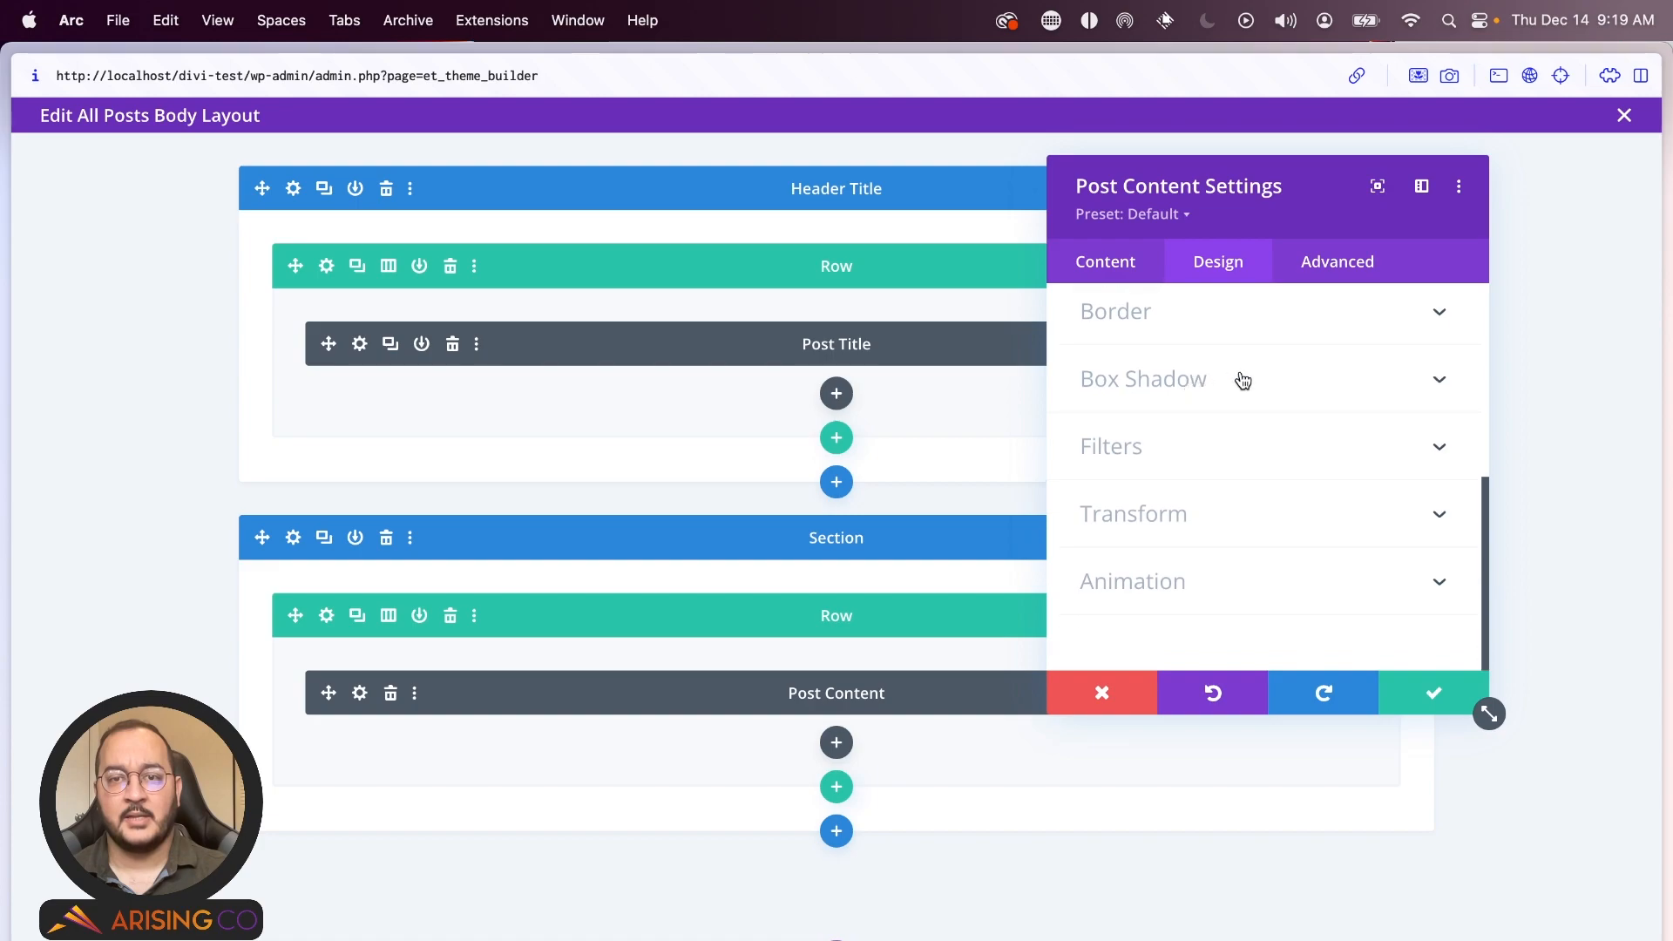
scroll(1221, 377, "up", 5)
left_click(1207, 486)
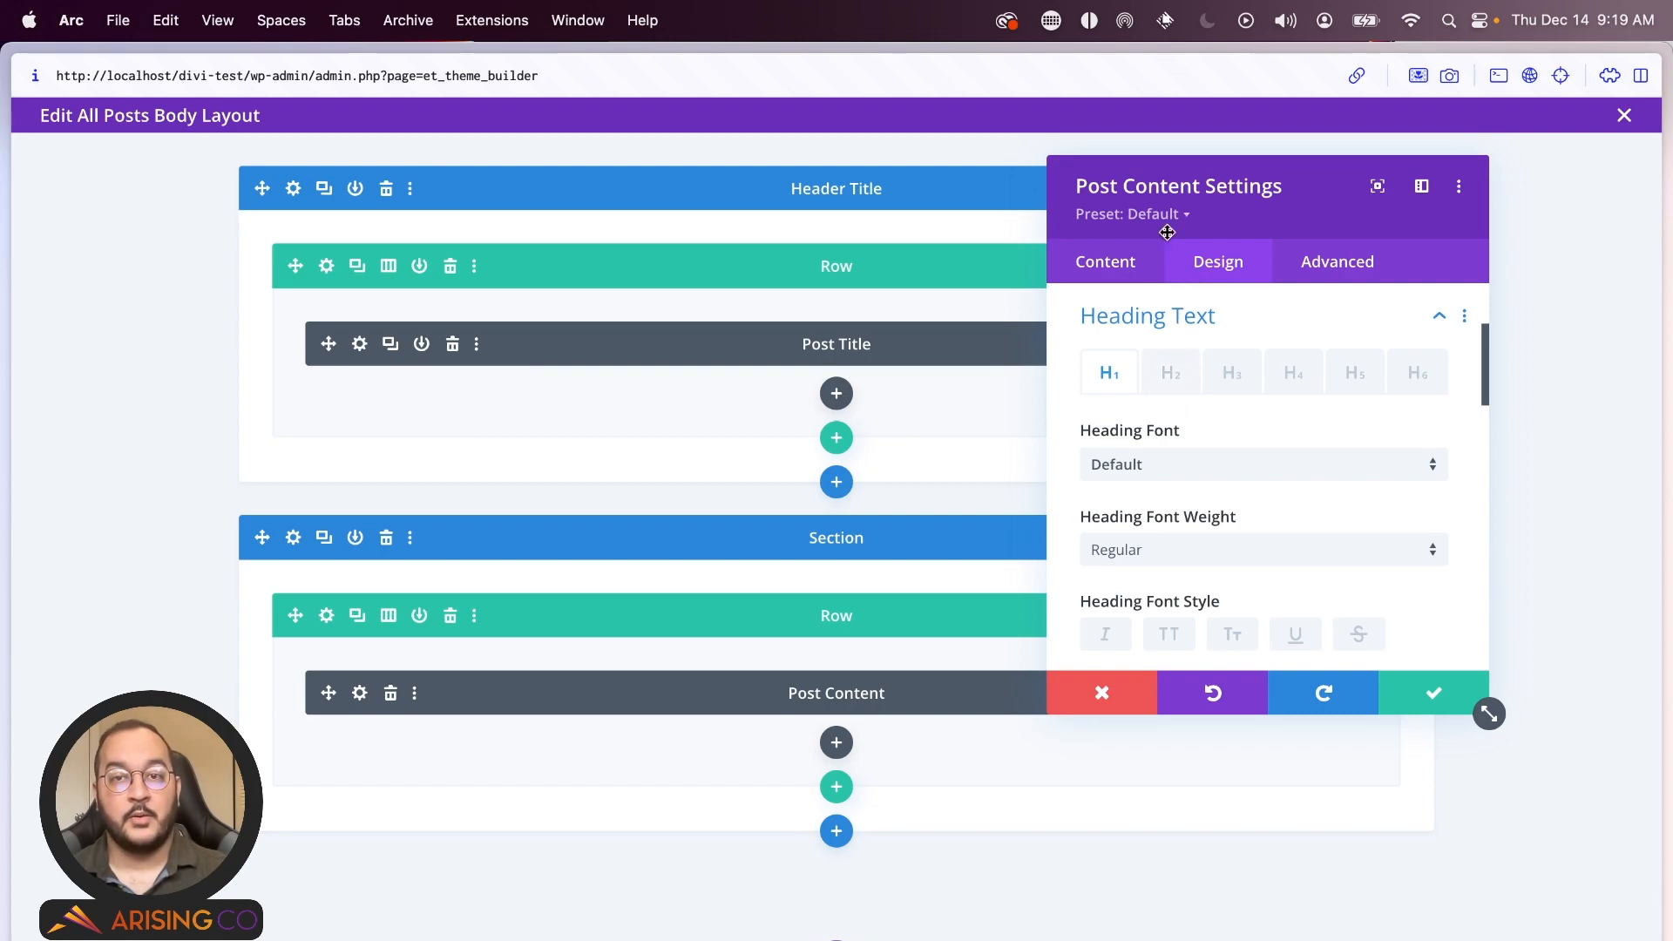
- Set the Heading 2 font weight of the Post Content module to Ultra Bold
left_click(1172, 374)
scroll(1220, 436, "down", 3)
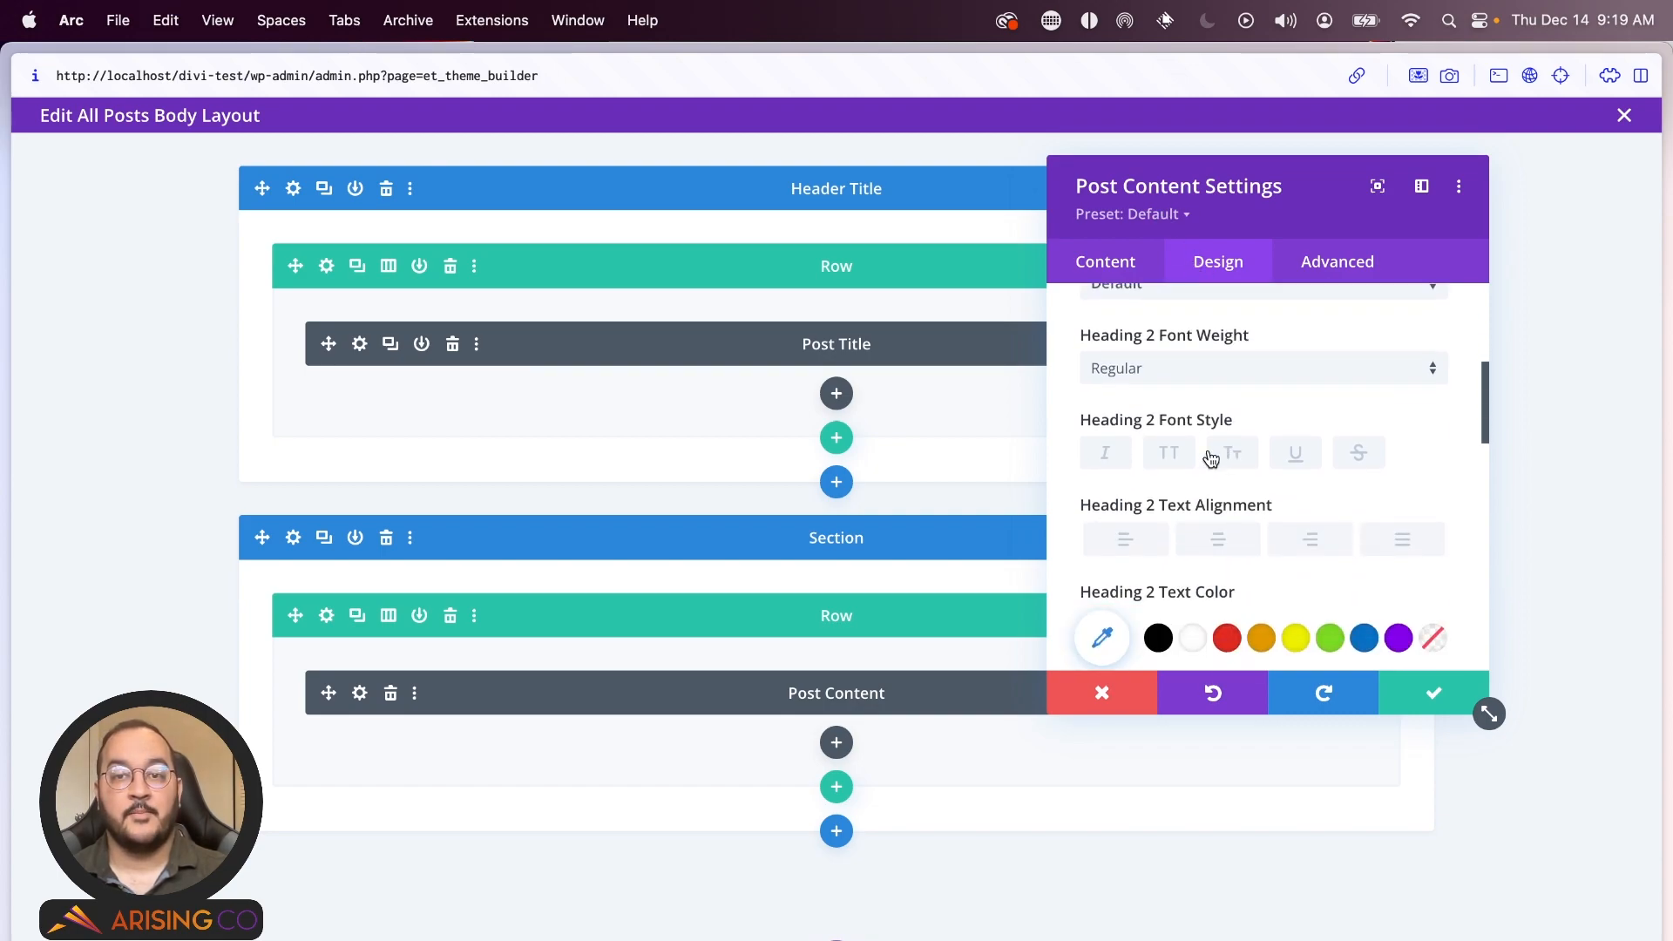
scroll(1254, 462, "down", 2)
scroll(1177, 446, "up", 4)
left_click(1177, 446)
left_click(1159, 610)
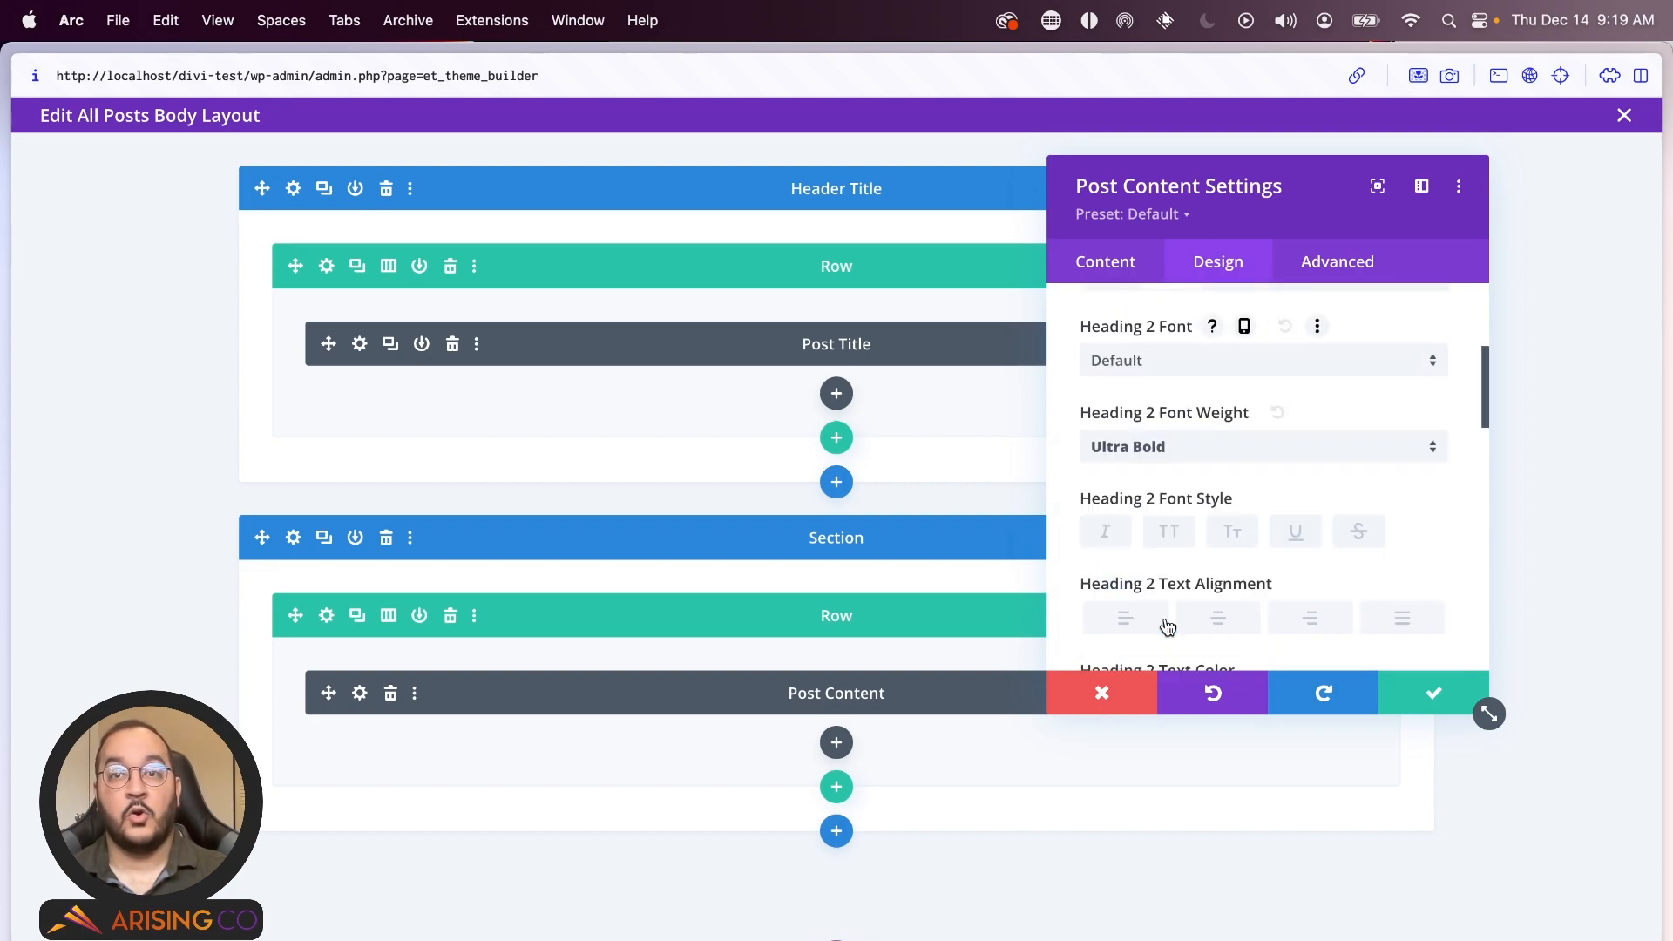
- Color the Heading 2 text red, apply the first text shadow preset to it, and save the Post Content module's settings
scroll(1072, 495, "down", 2)
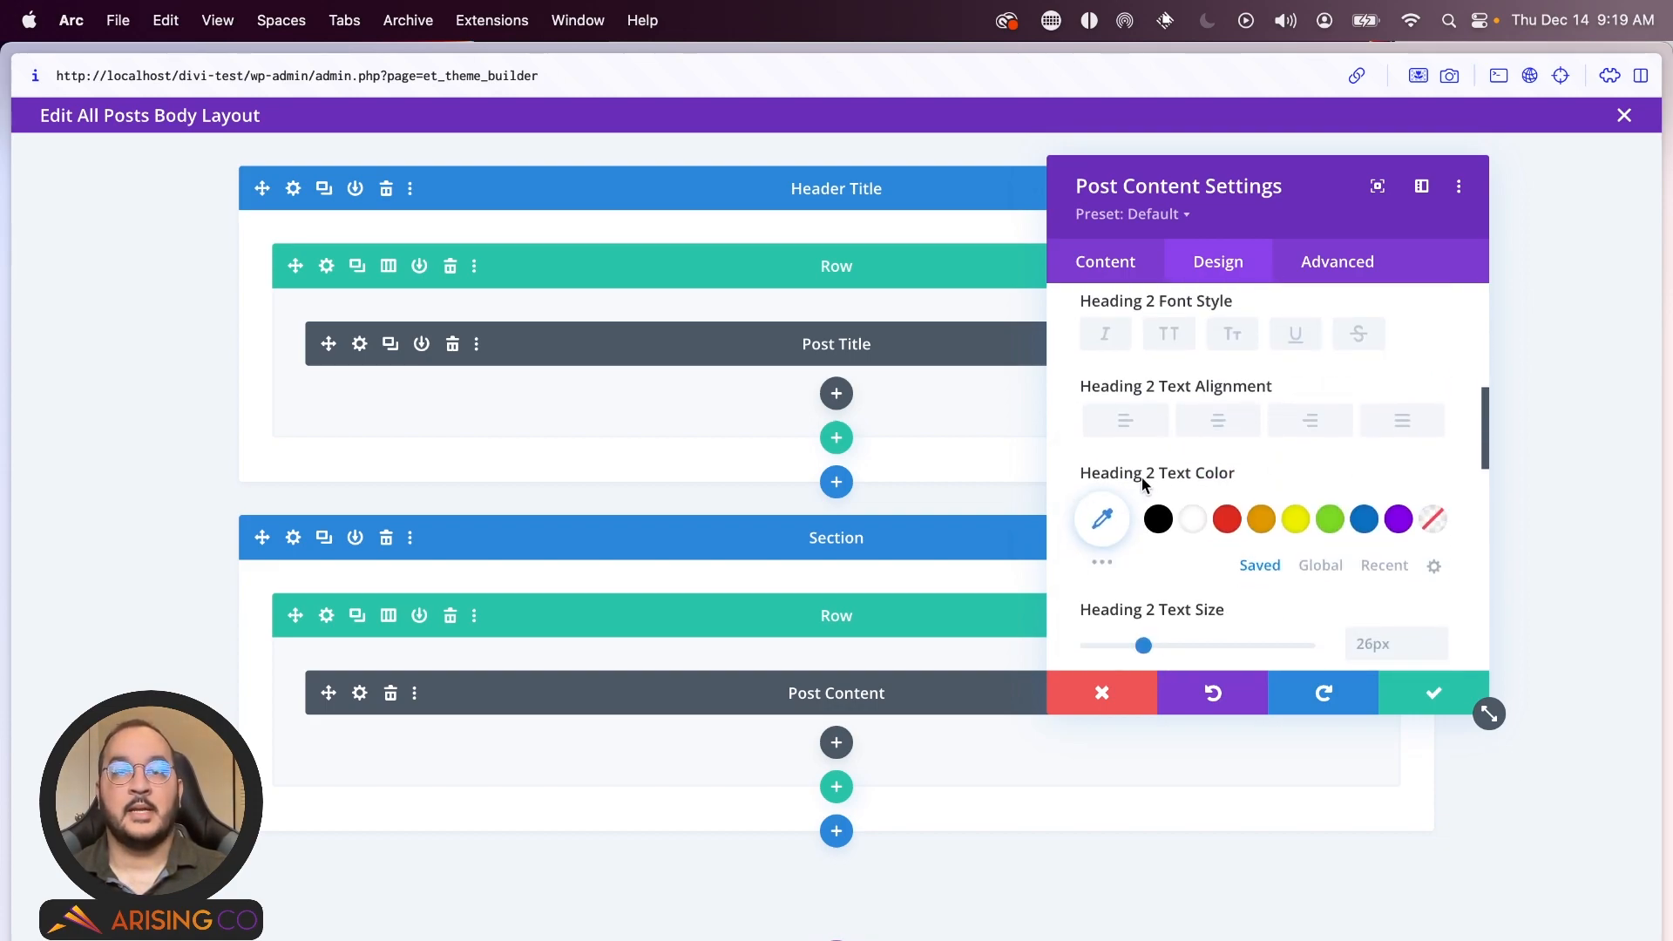
left_click(1228, 519)
scroll(1107, 410, "down", 4)
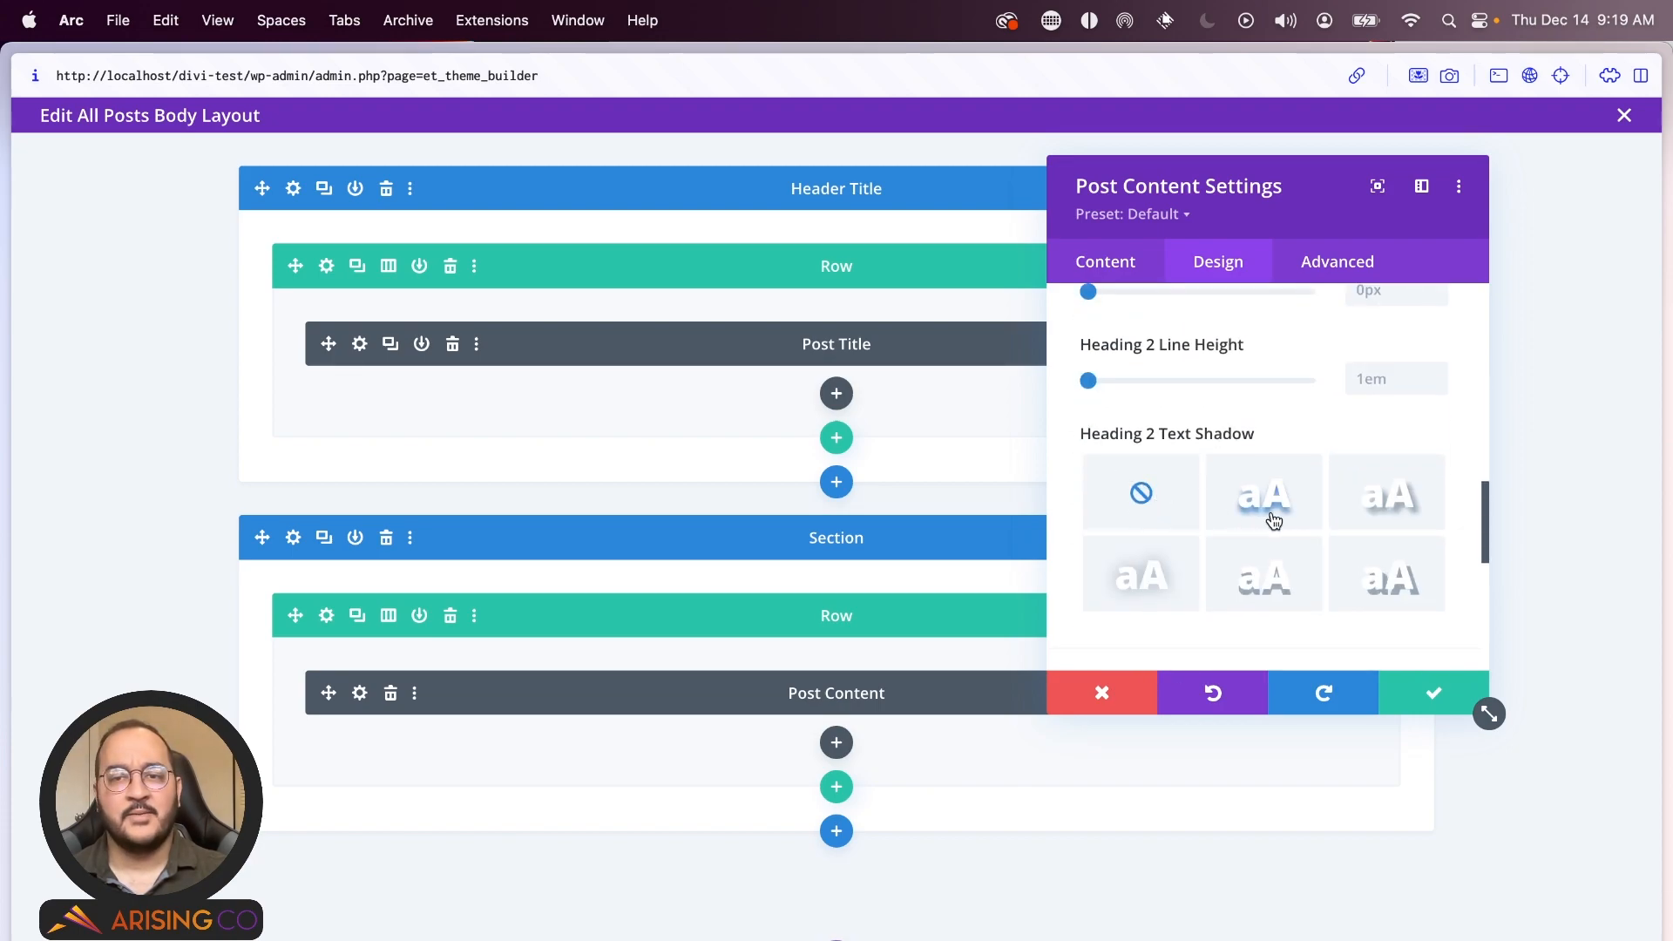
left_click(1304, 490)
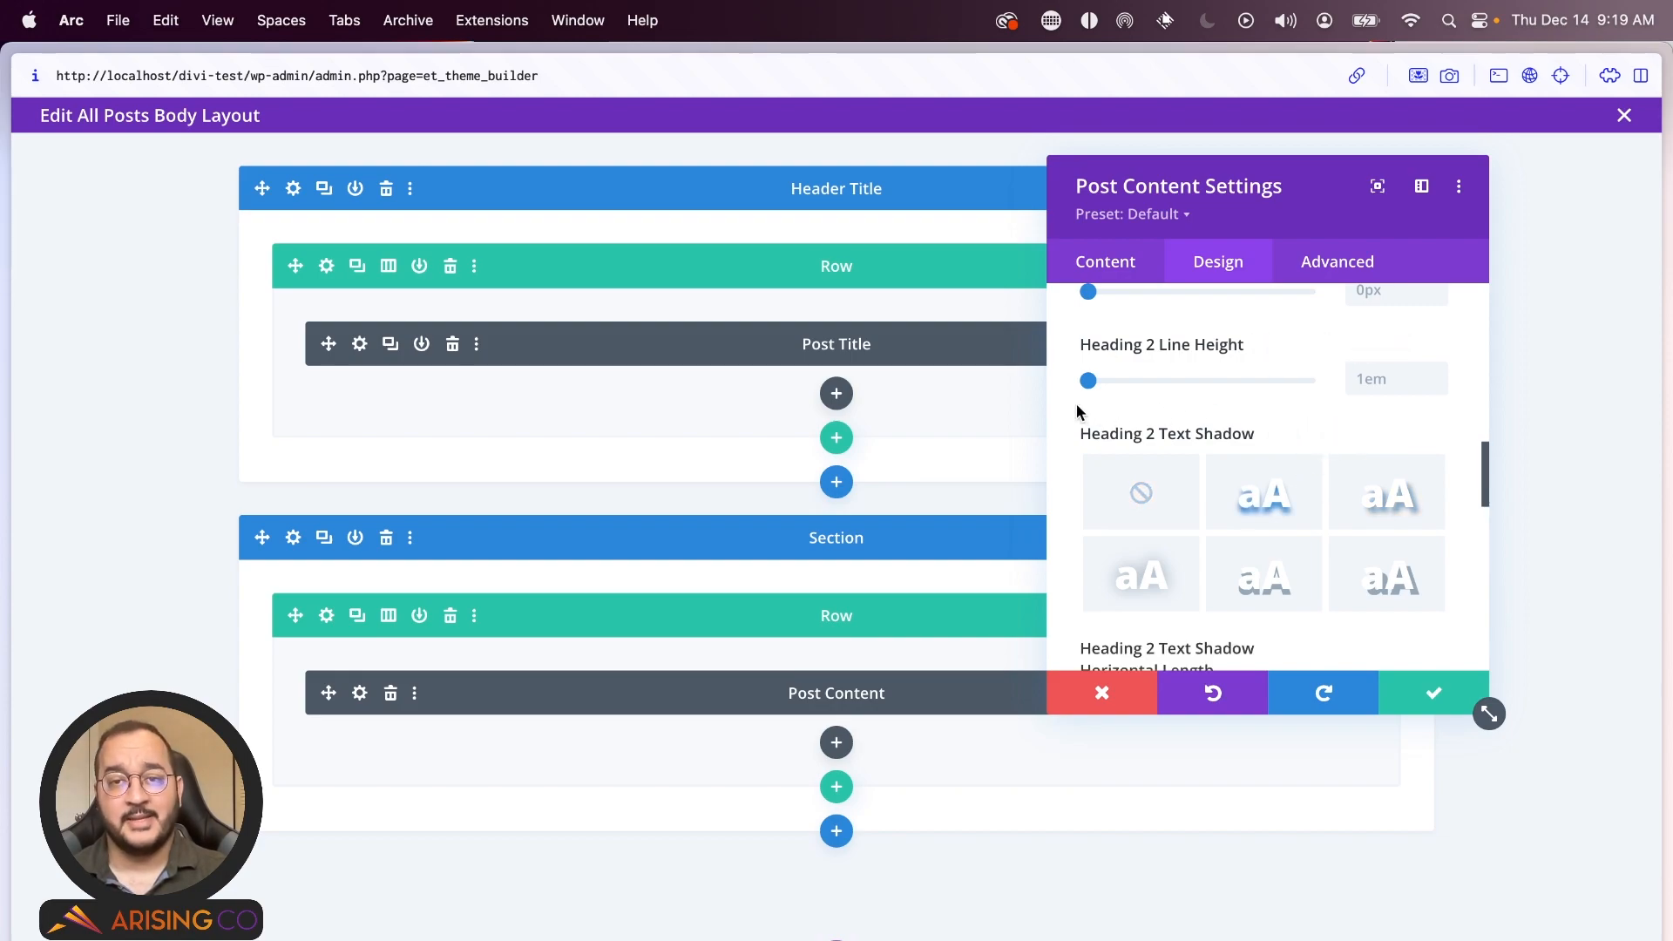
left_click(1433, 693)
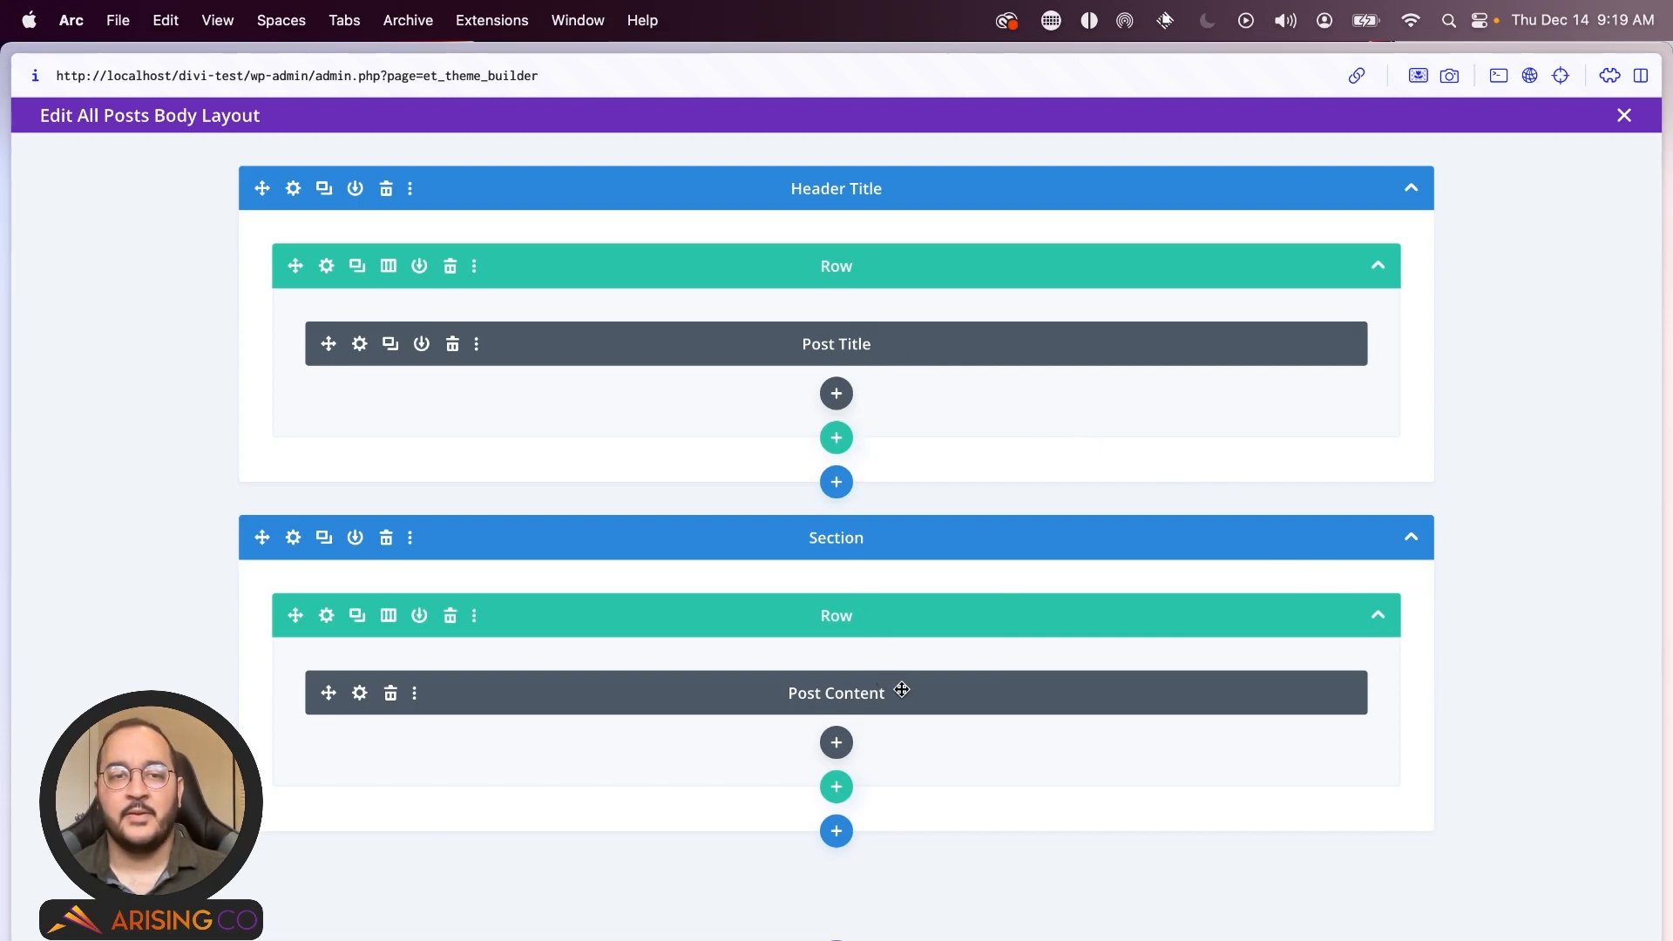
- Set the admin label of the section holding the Post Content module to "Post content" and save the section settings
left_click(293, 538)
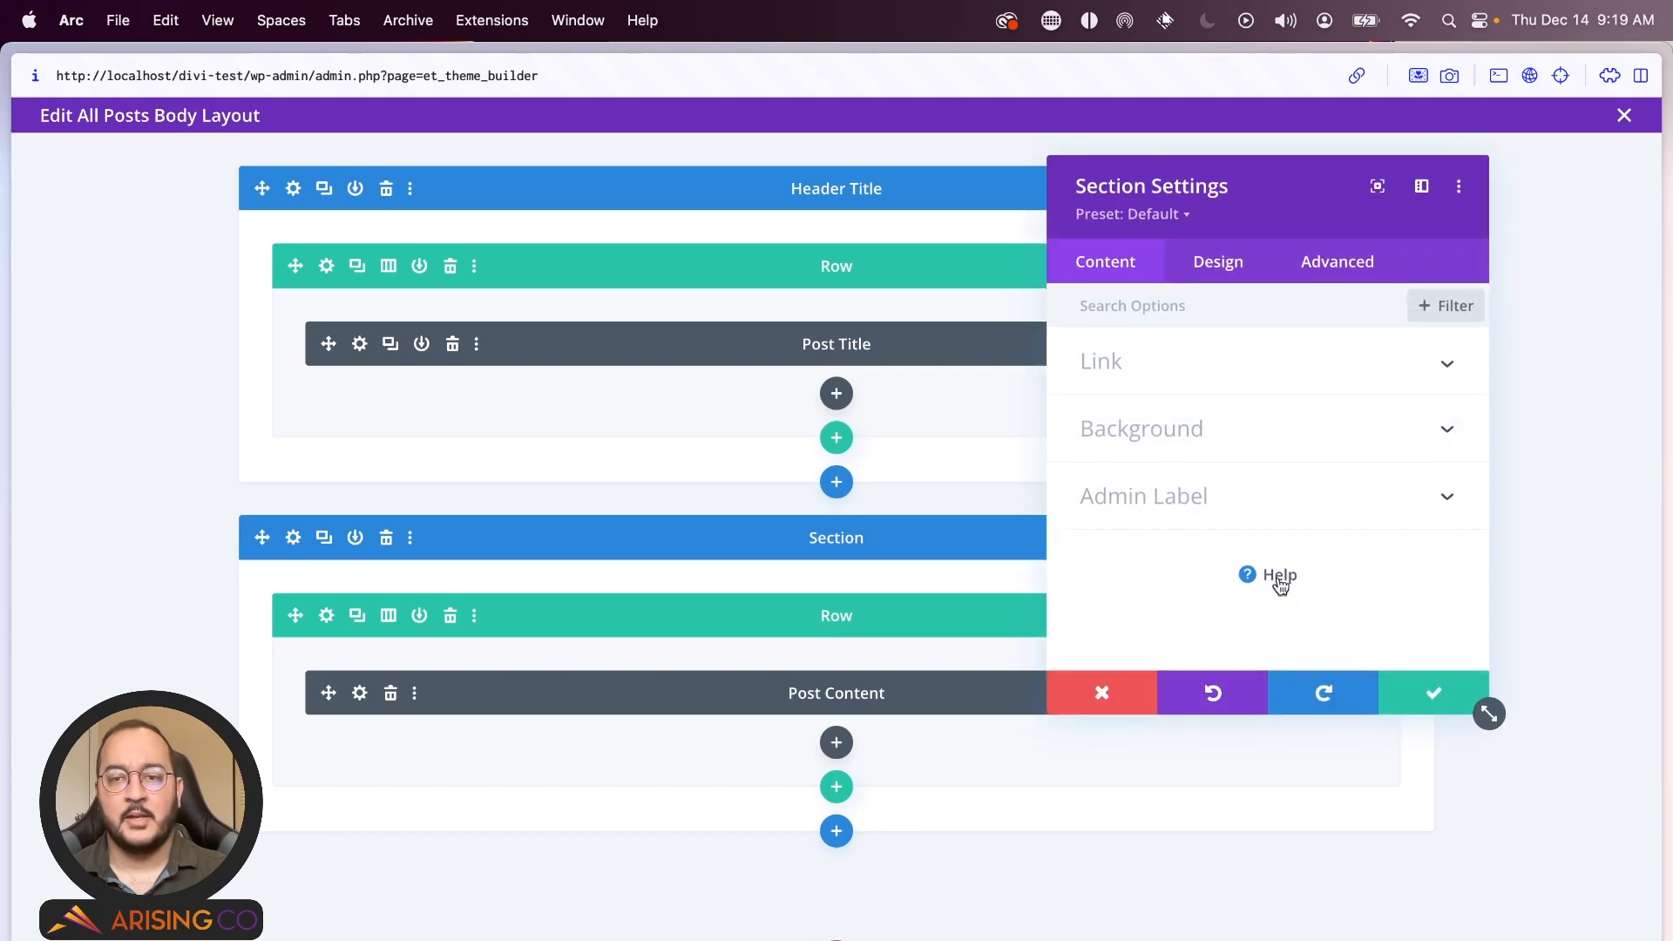
left_click(1255, 505)
left_click(1250, 527)
type("Post content")
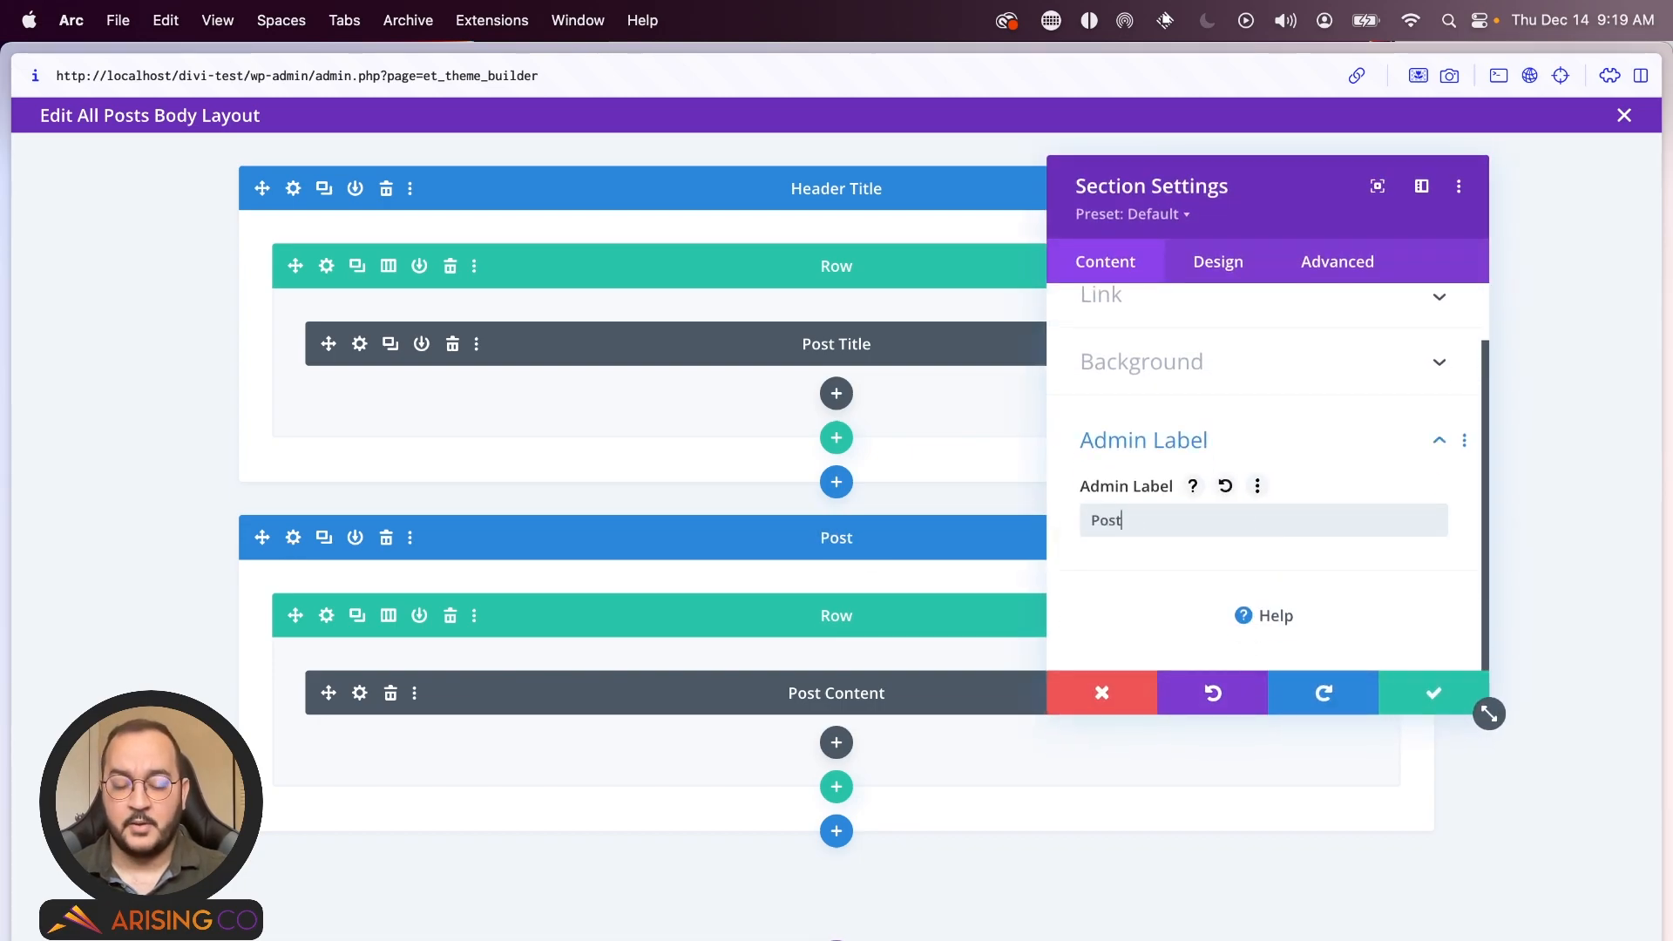
left_click(1438, 678)
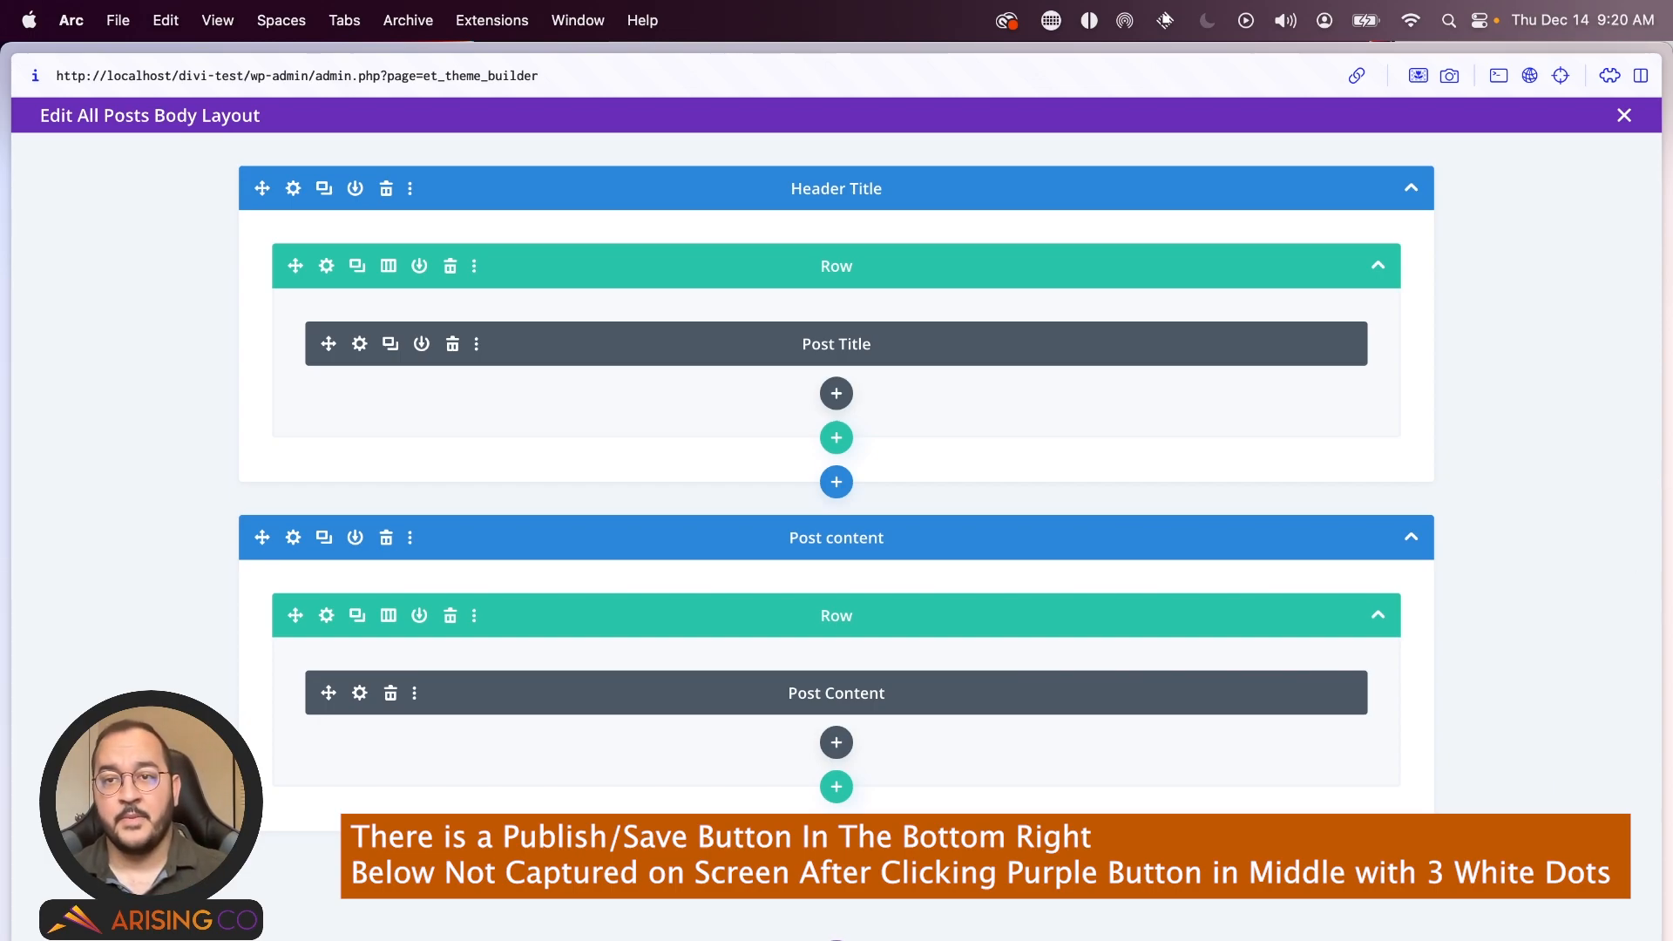
- Close the All Posts body layout editor and save the Theme Builder changes
left_click(1625, 115)
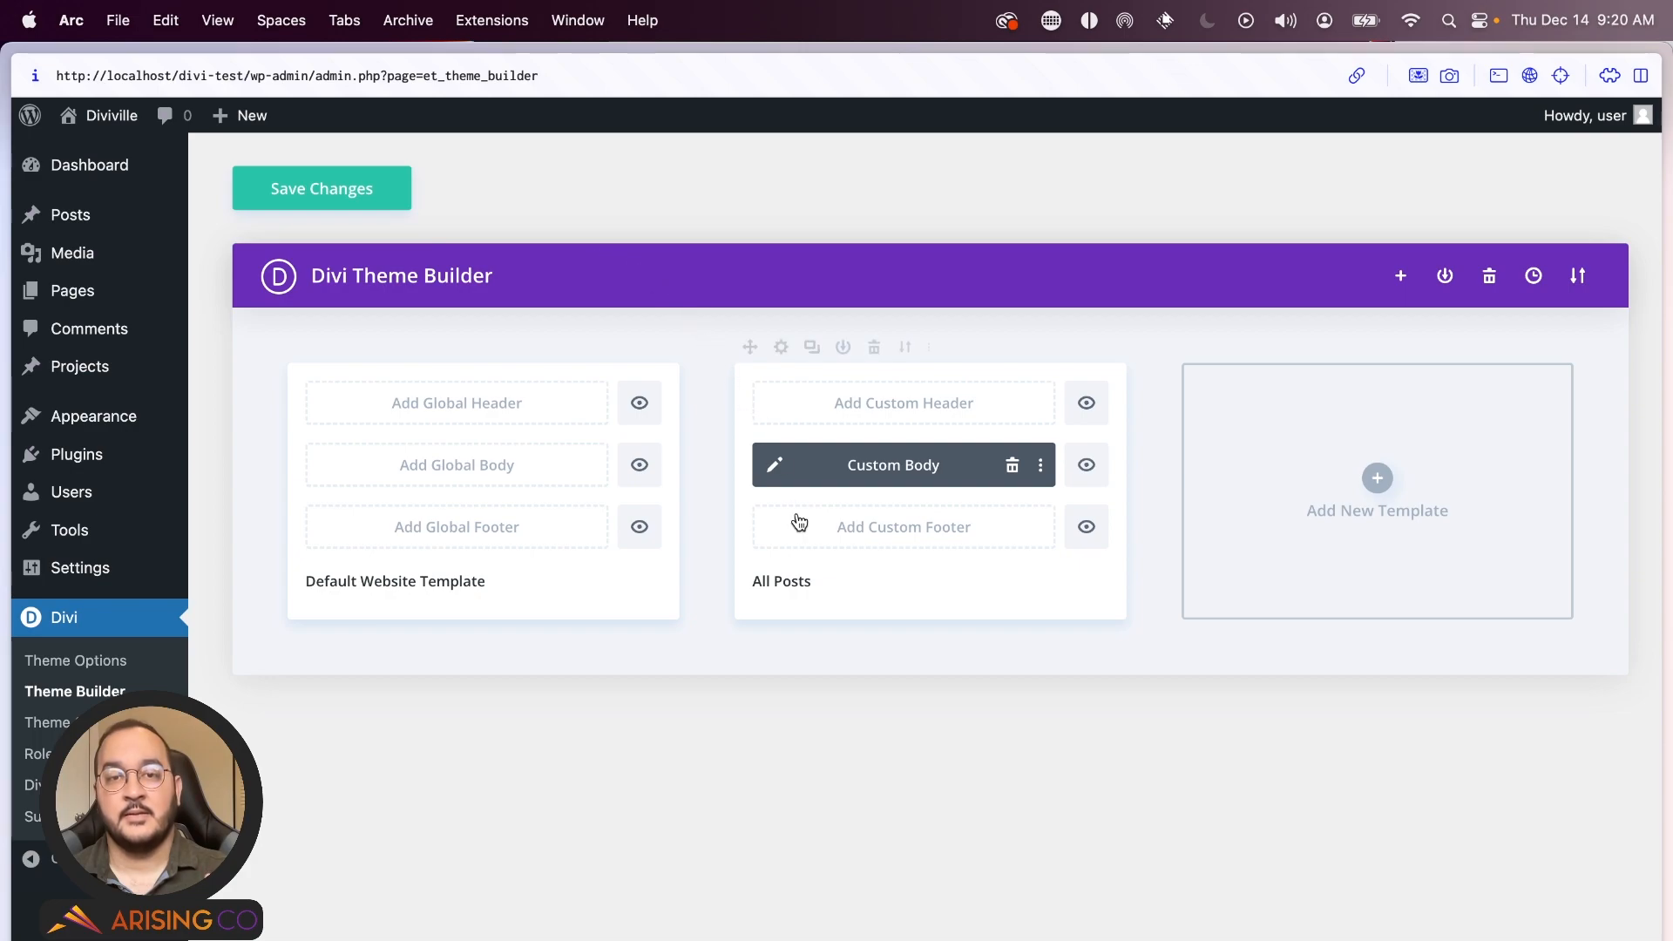
left_click(373, 193)
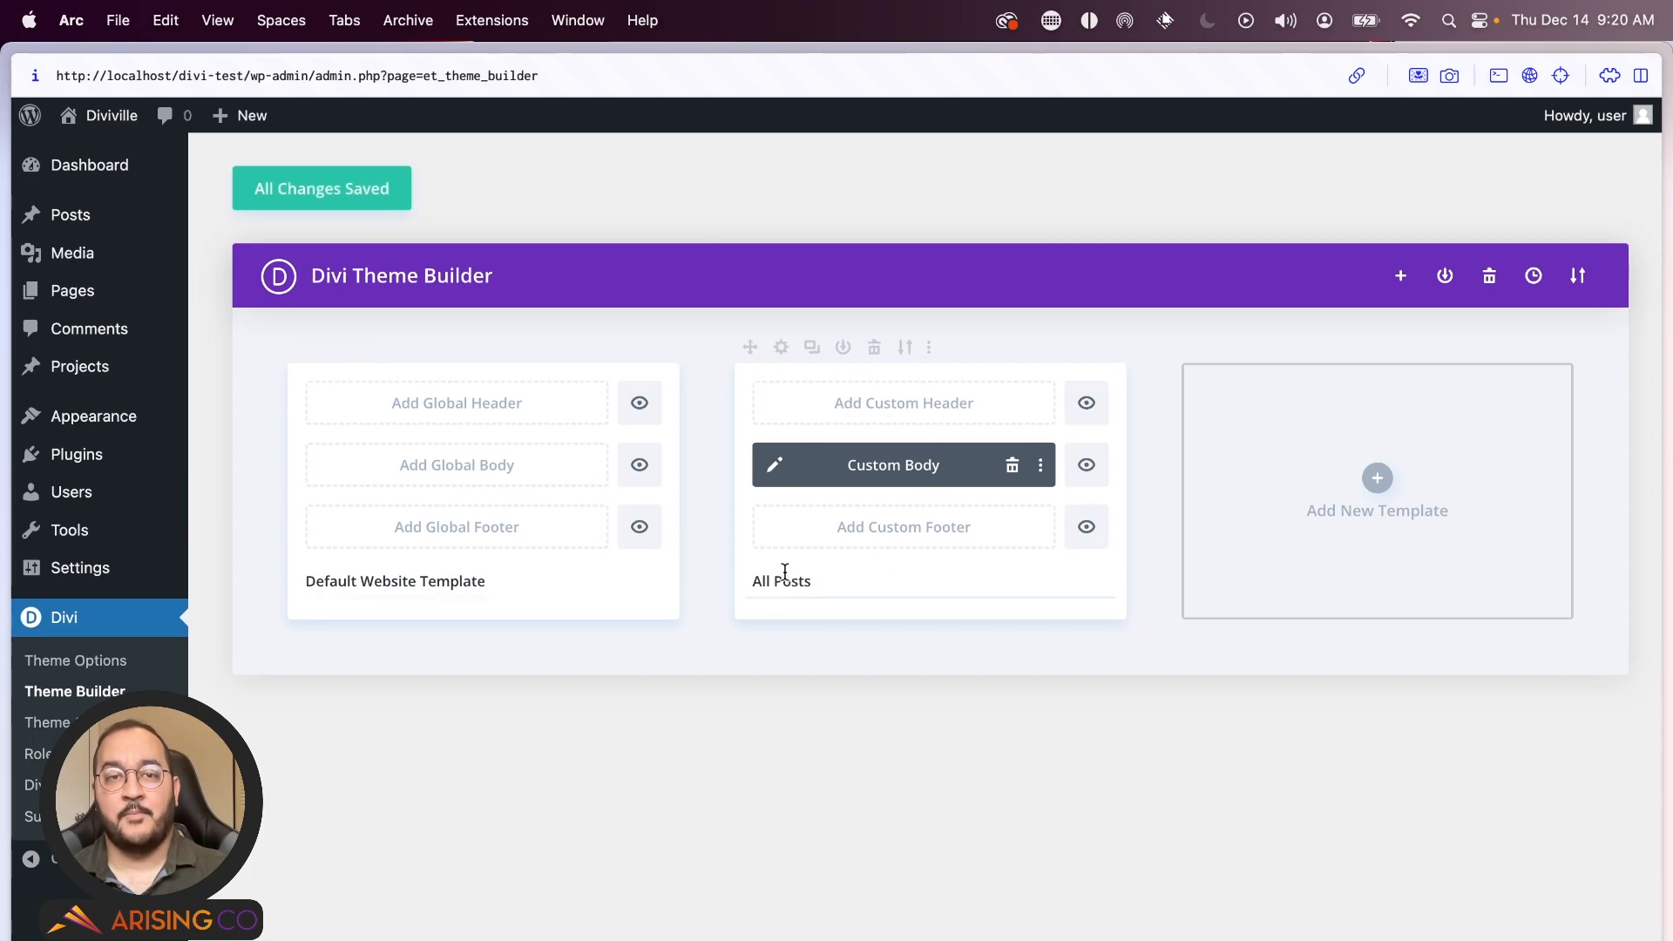
- Switch to the open "5 Recipes for Philly Pretzels" post and examine its existing layout from title to content
mouse_move(4, 450)
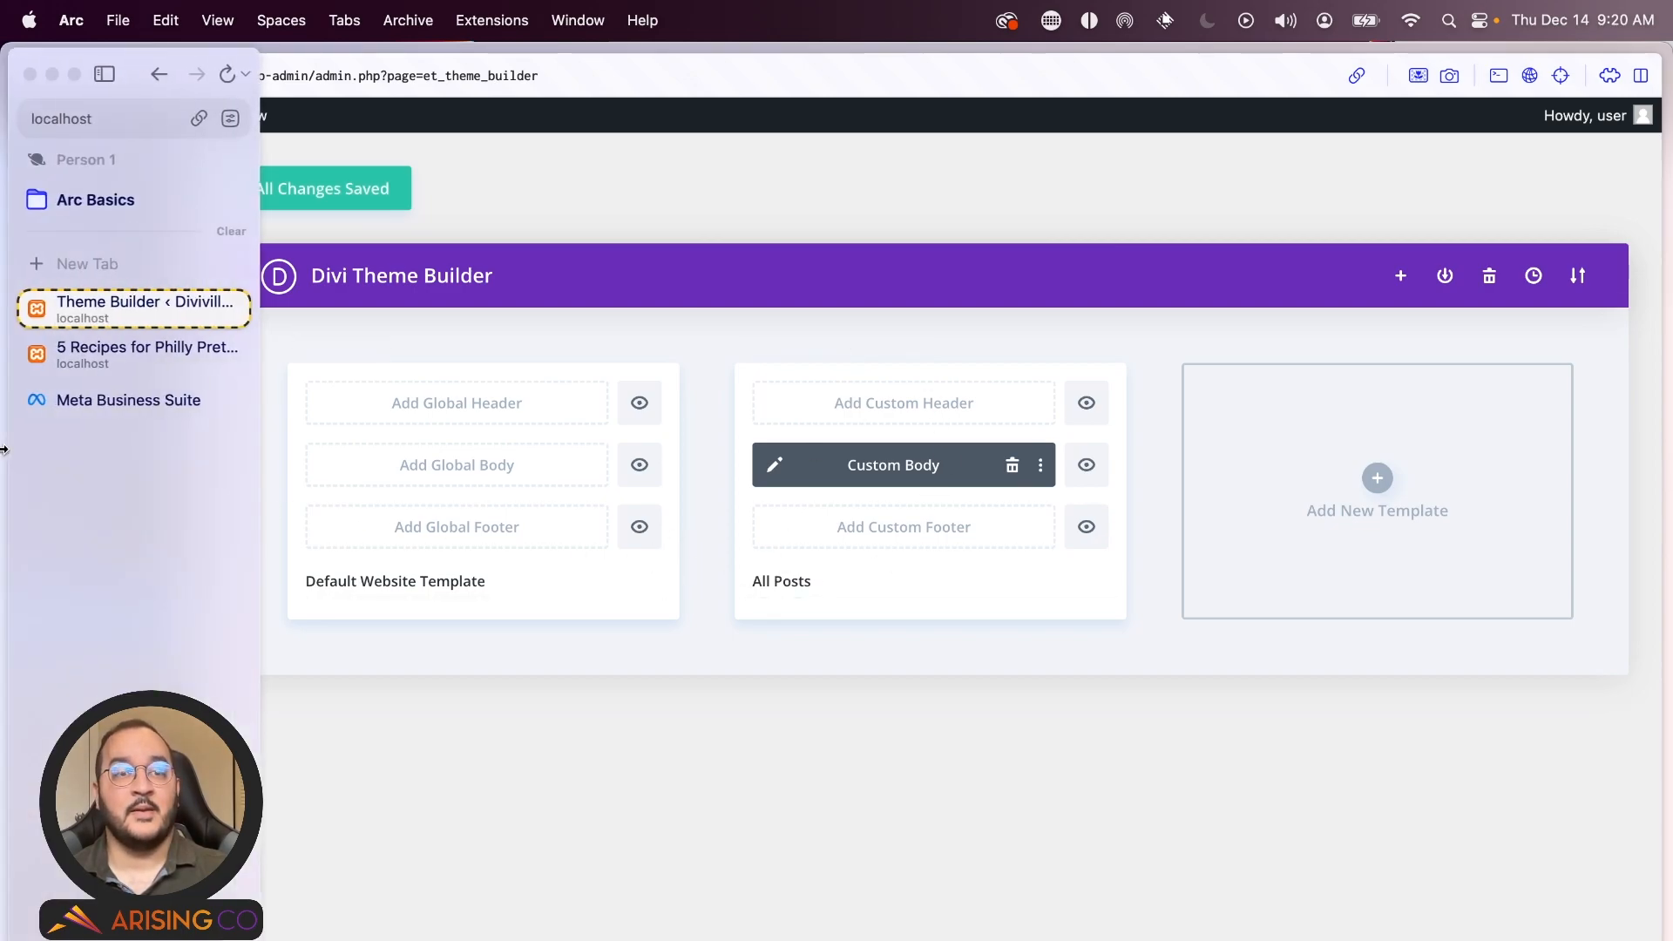
left_click(83, 356)
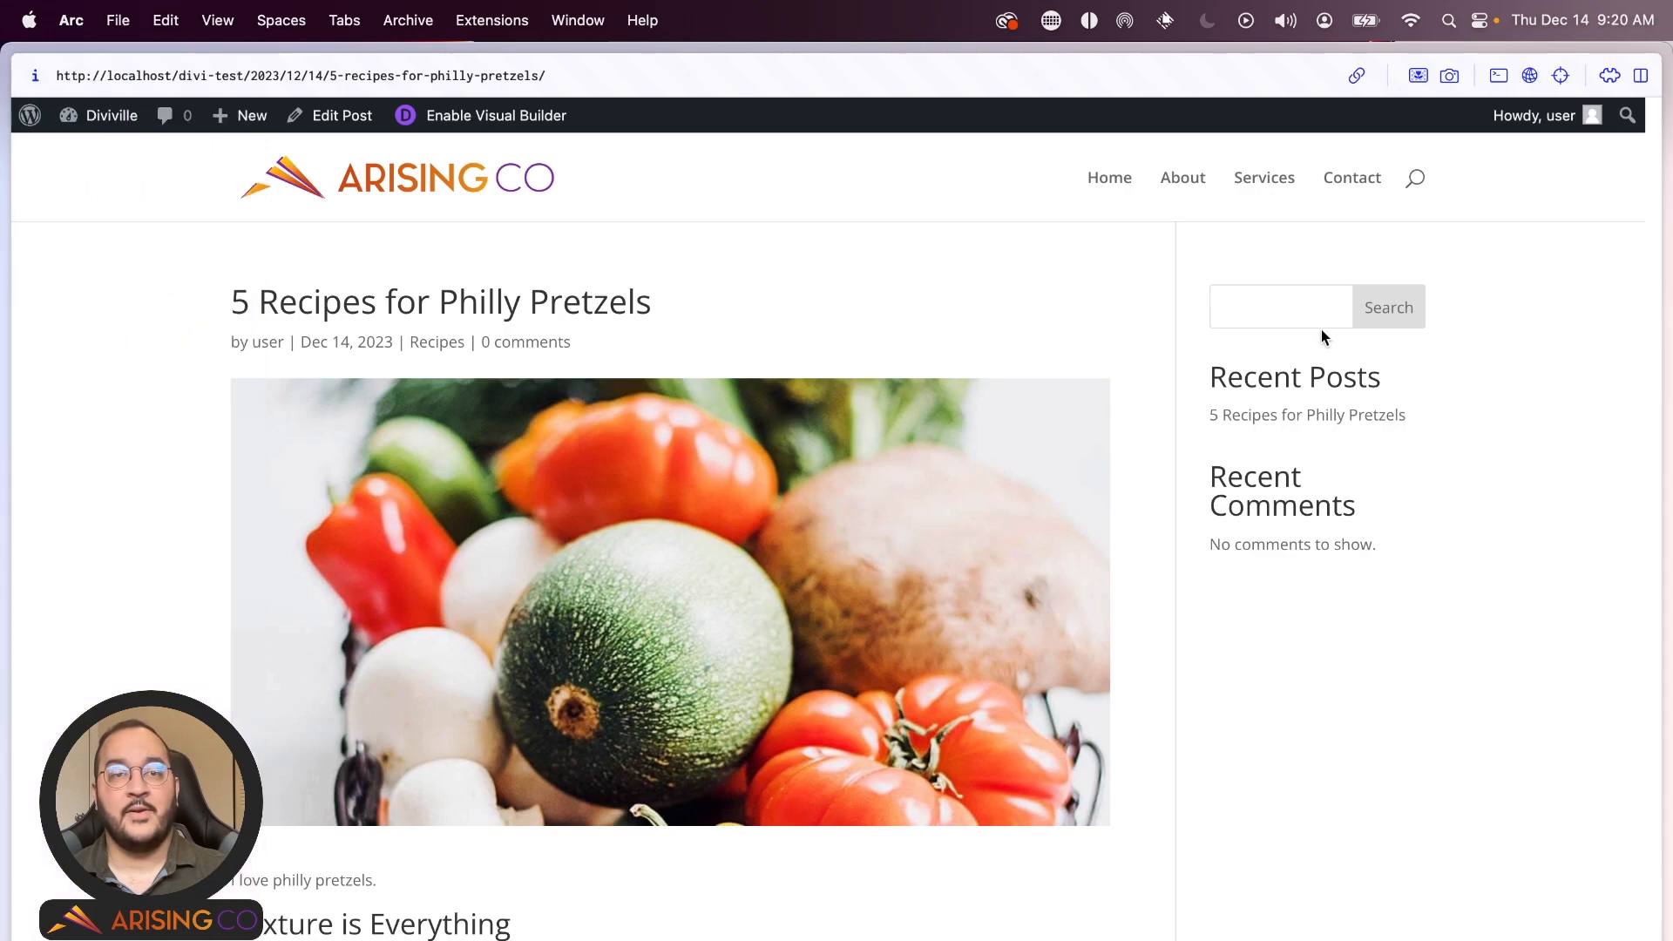
scroll(829, 275, "down", 3)
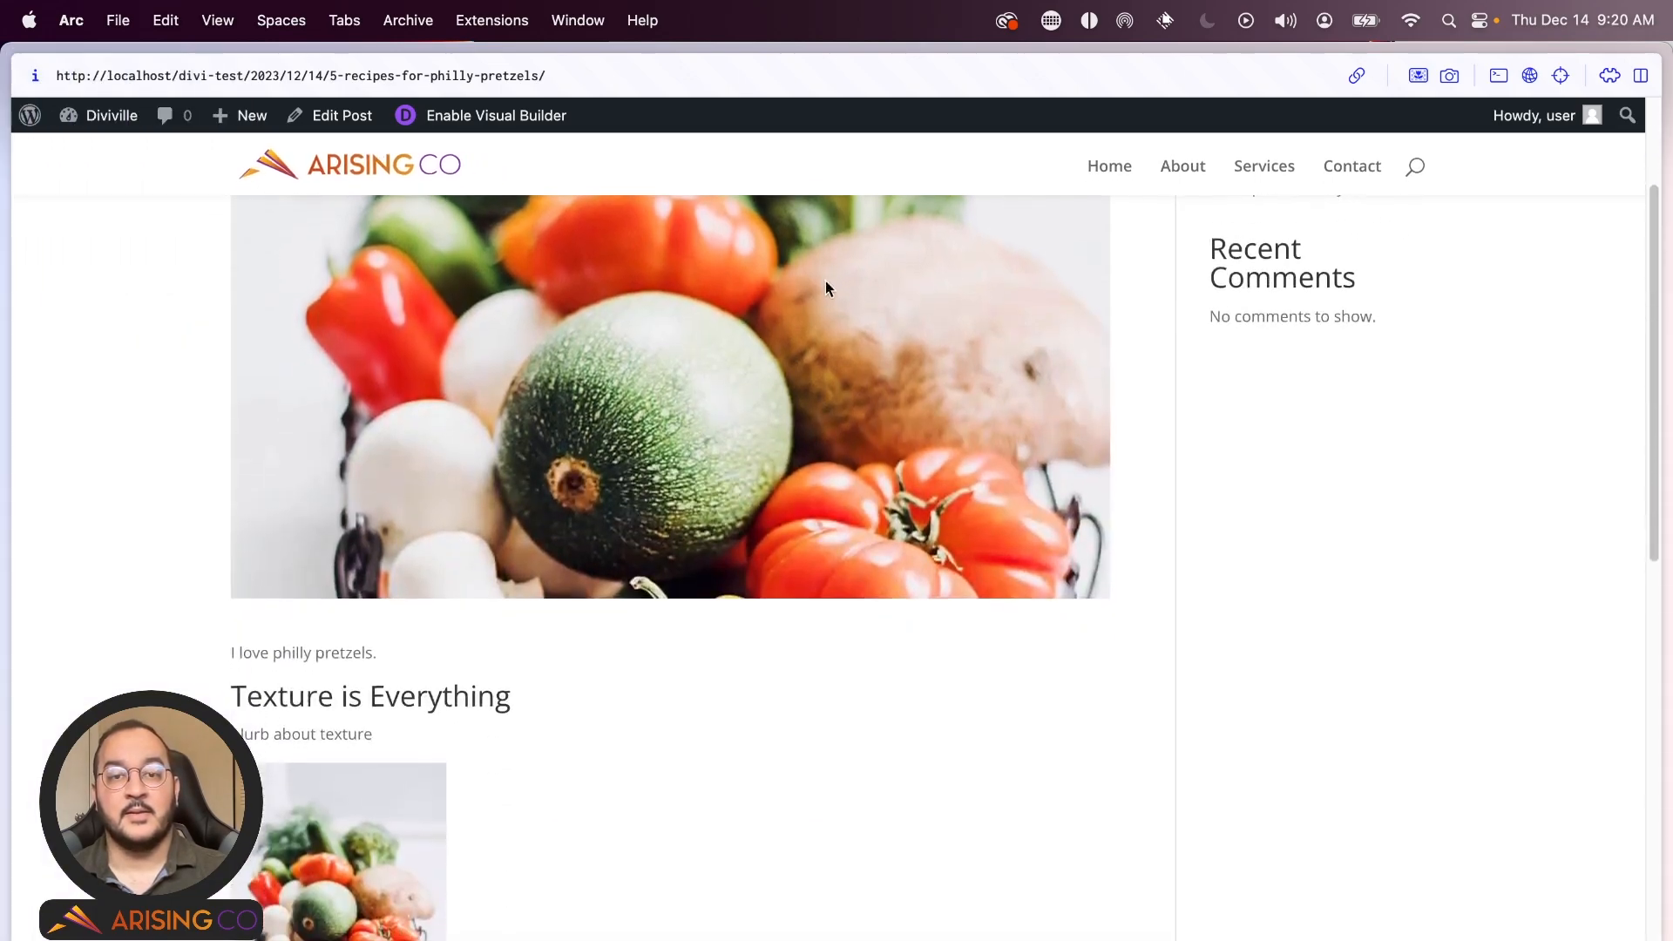
scroll(828, 277, "up", 3)
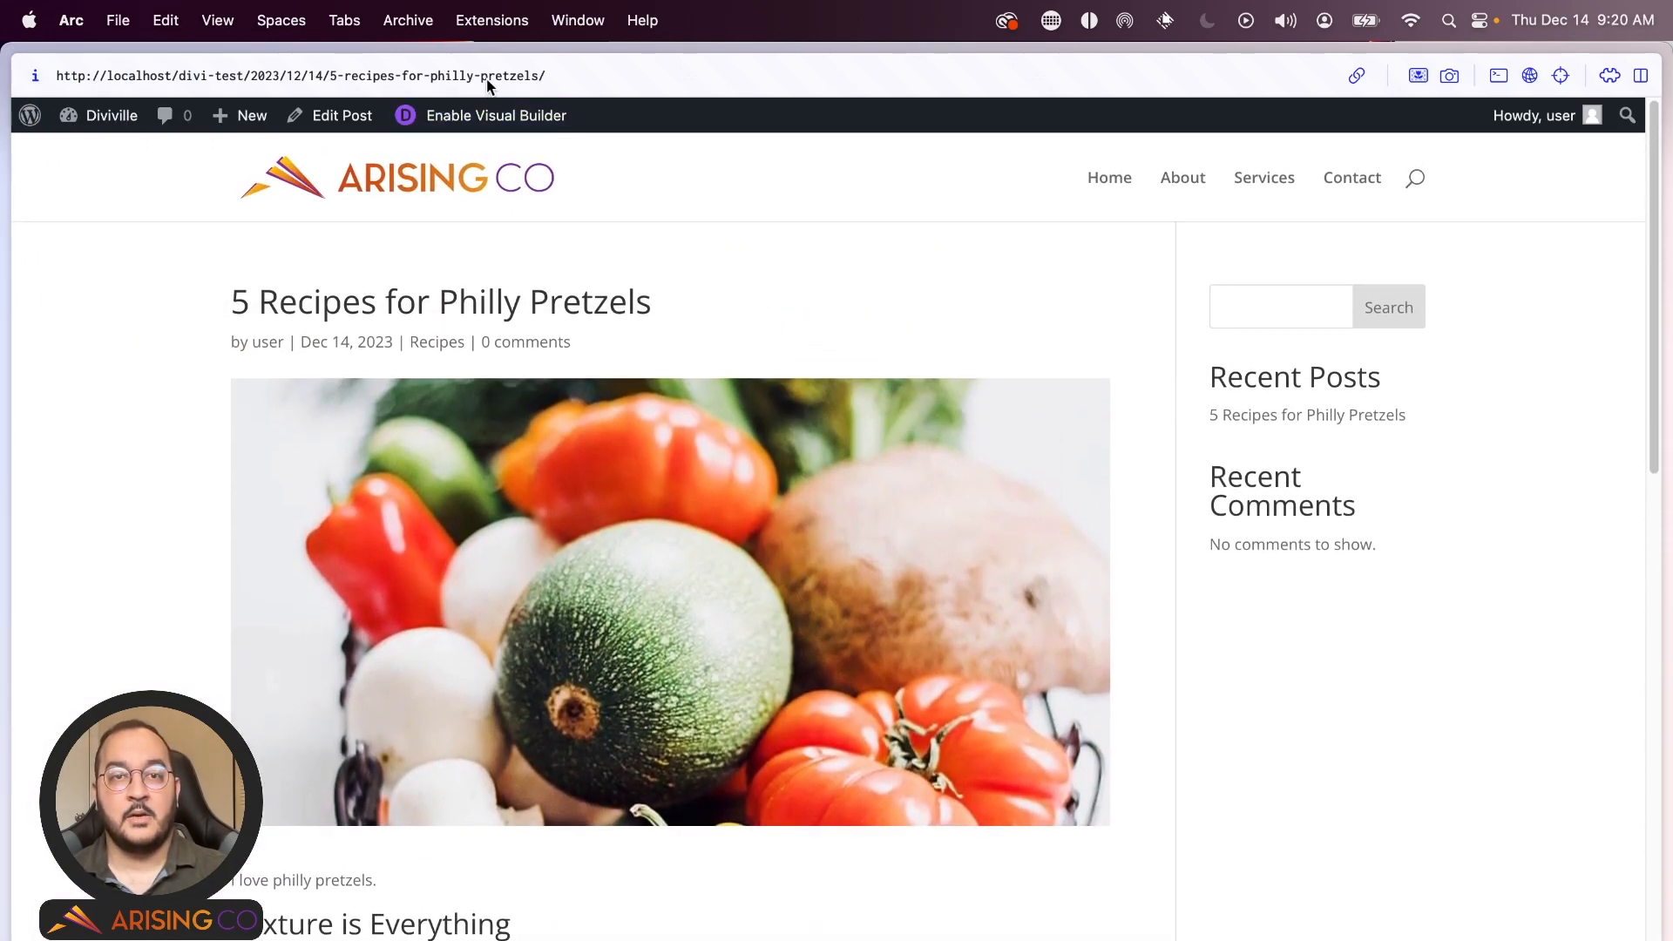
- Copy the address of the "5 Recipes for Philly Pretzels" post and load the post from it in a new tab
left_click(488, 84)
key("super+c")
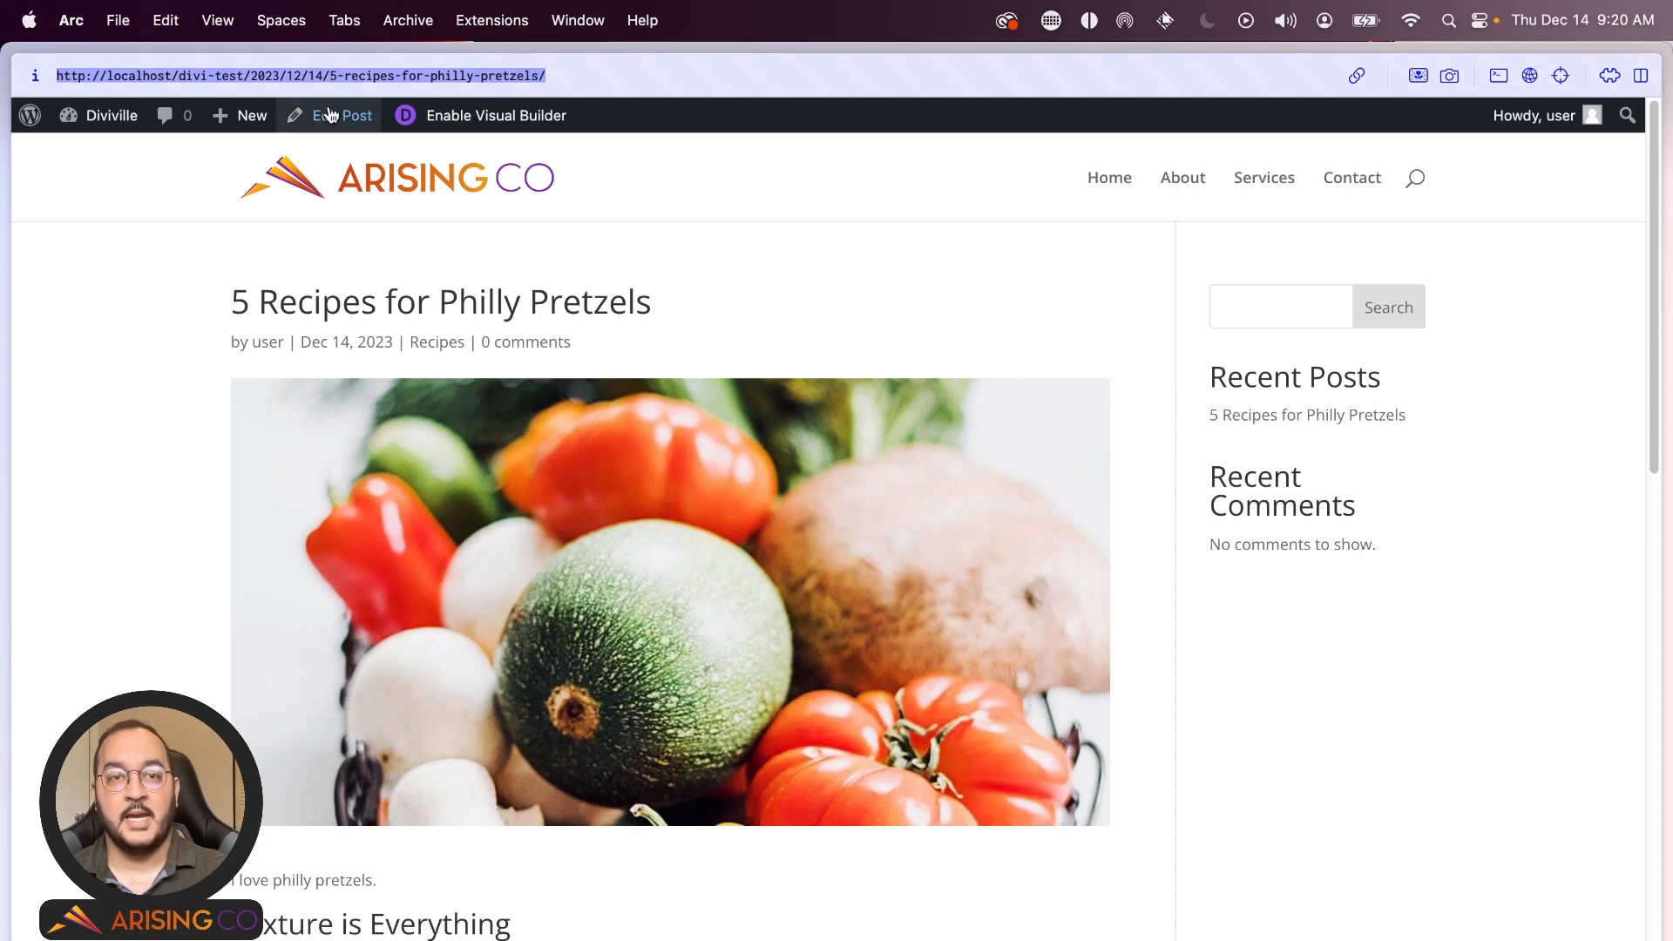
mouse_move(4, 281)
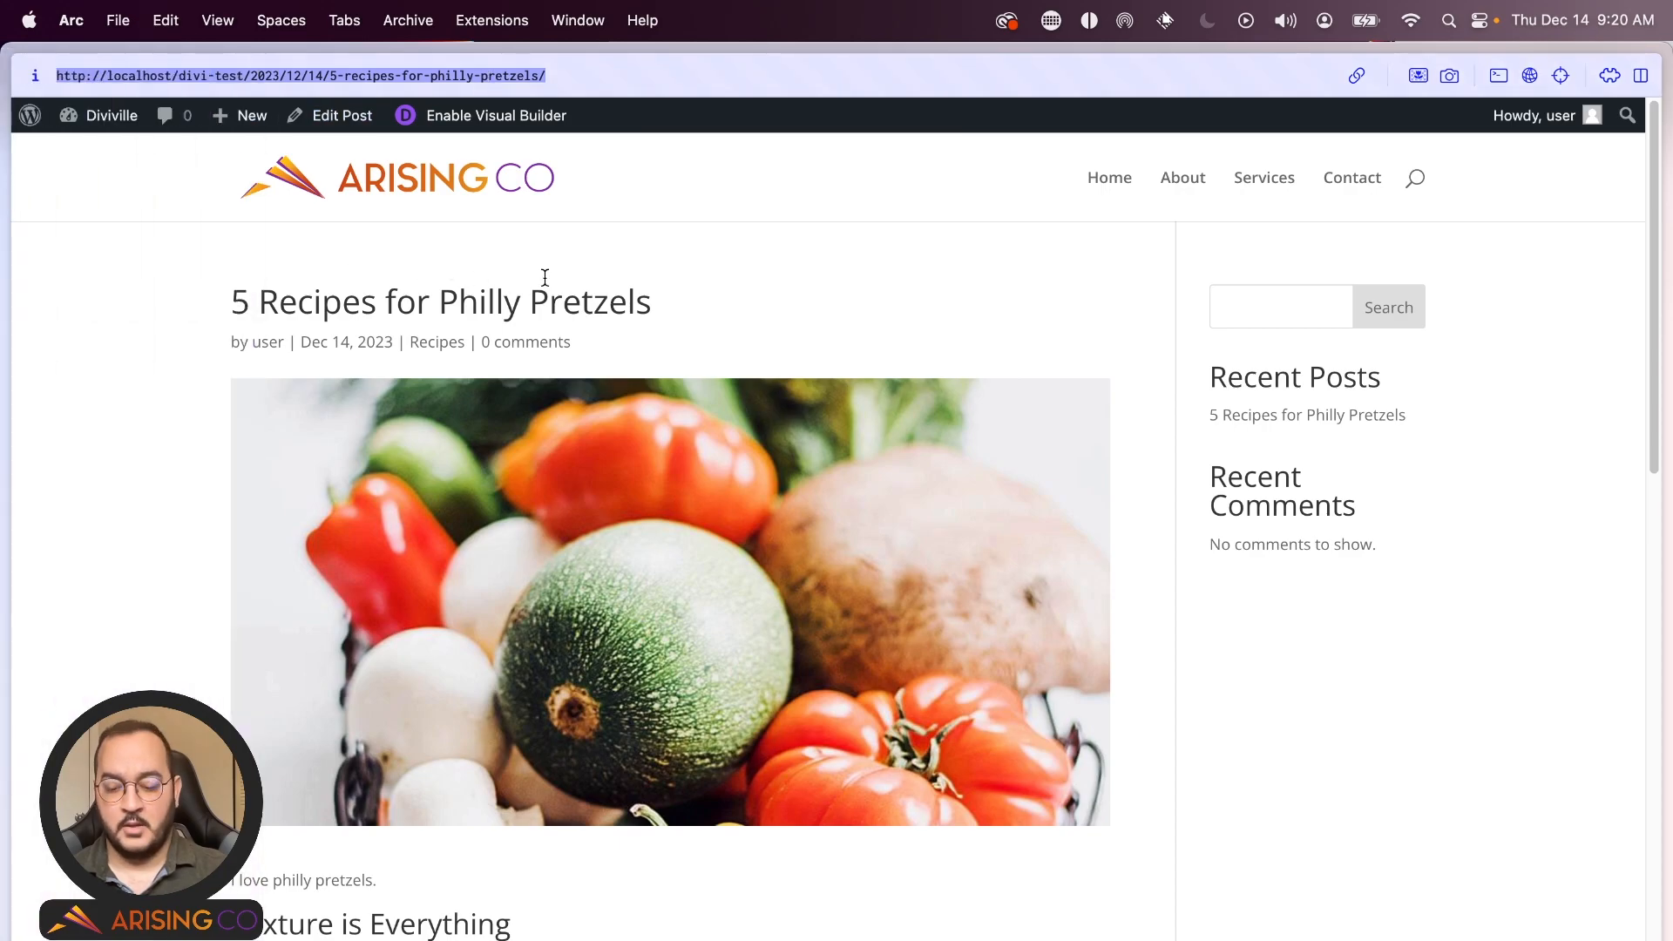
key("super+t")
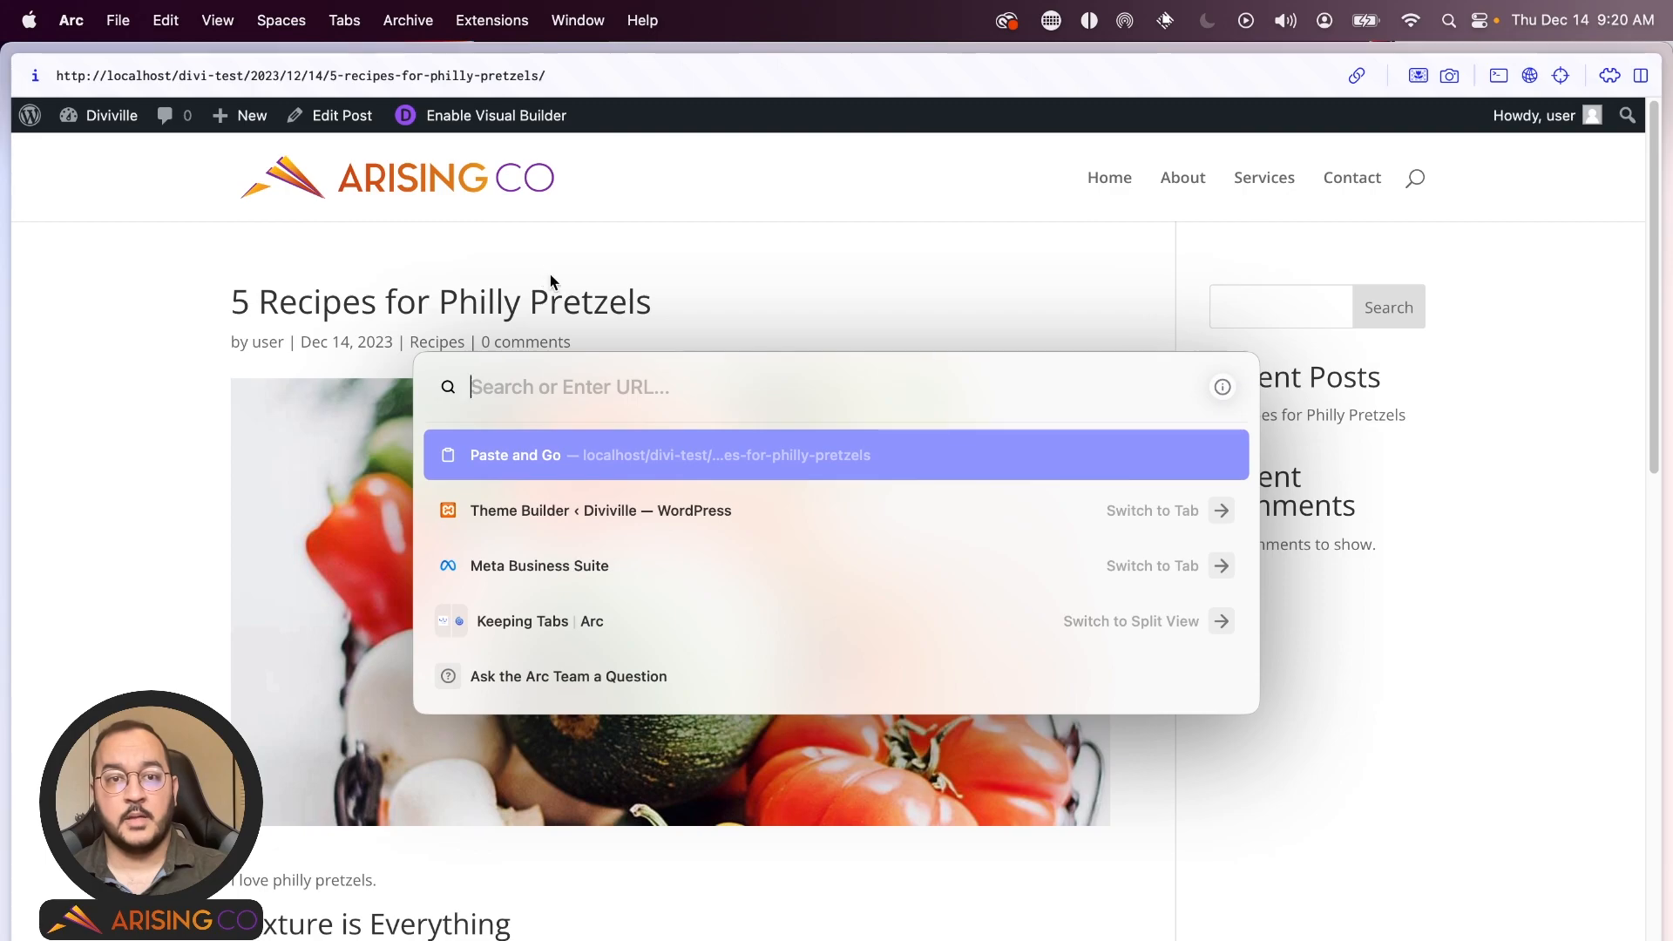
key("super+v")
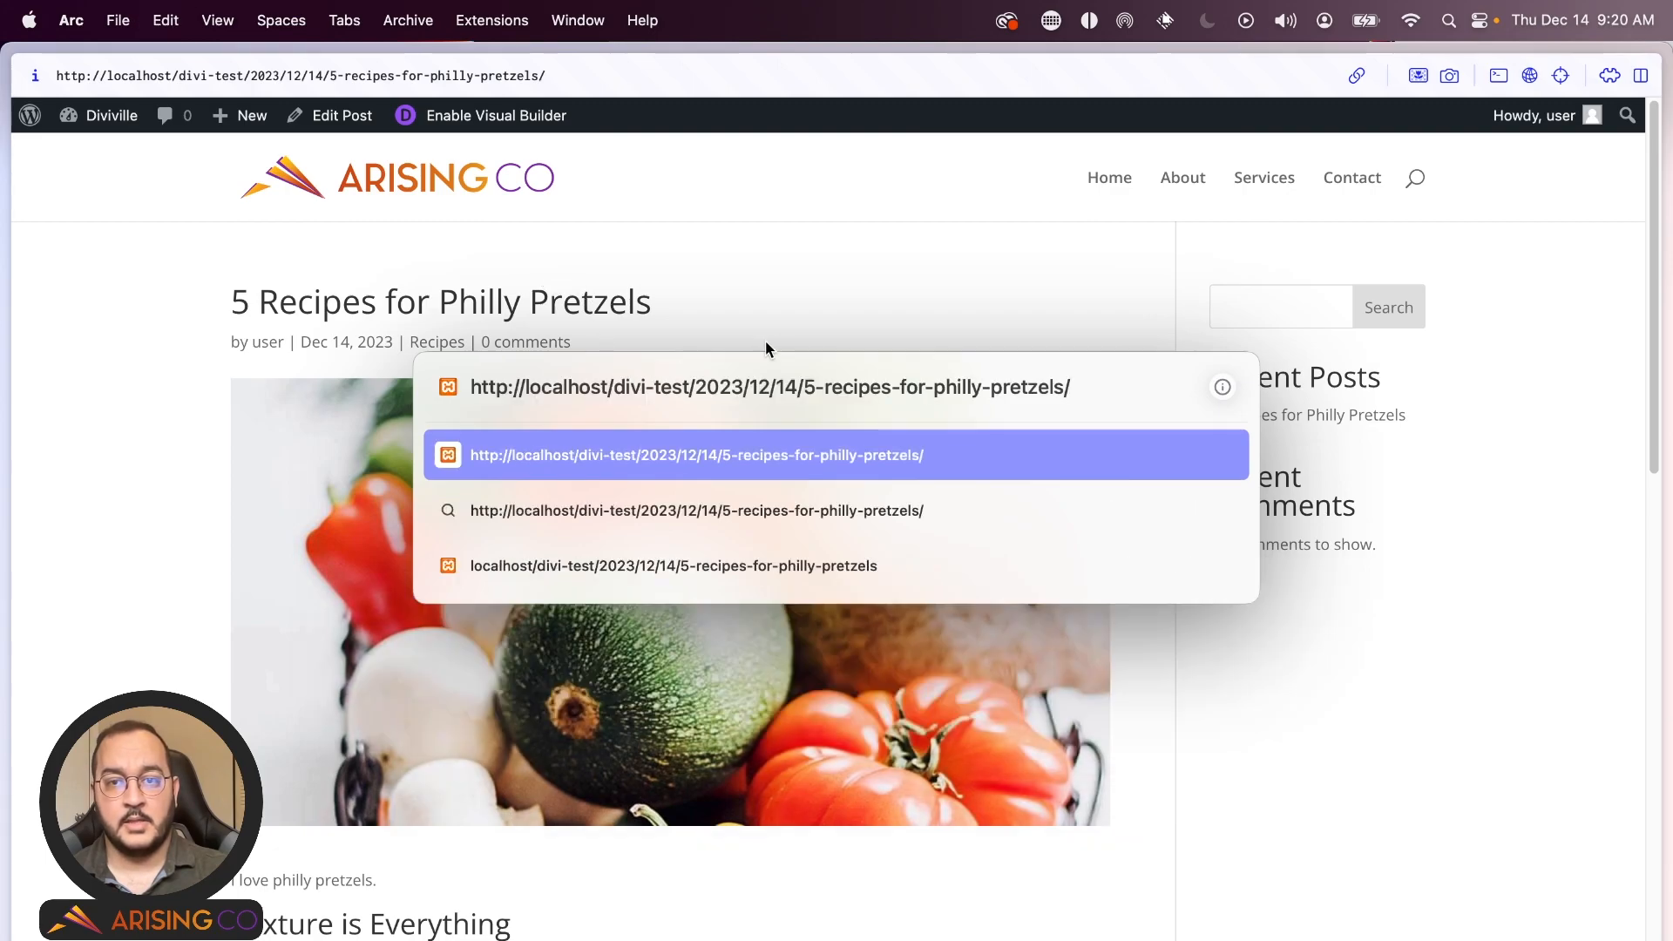
left_click(821, 258)
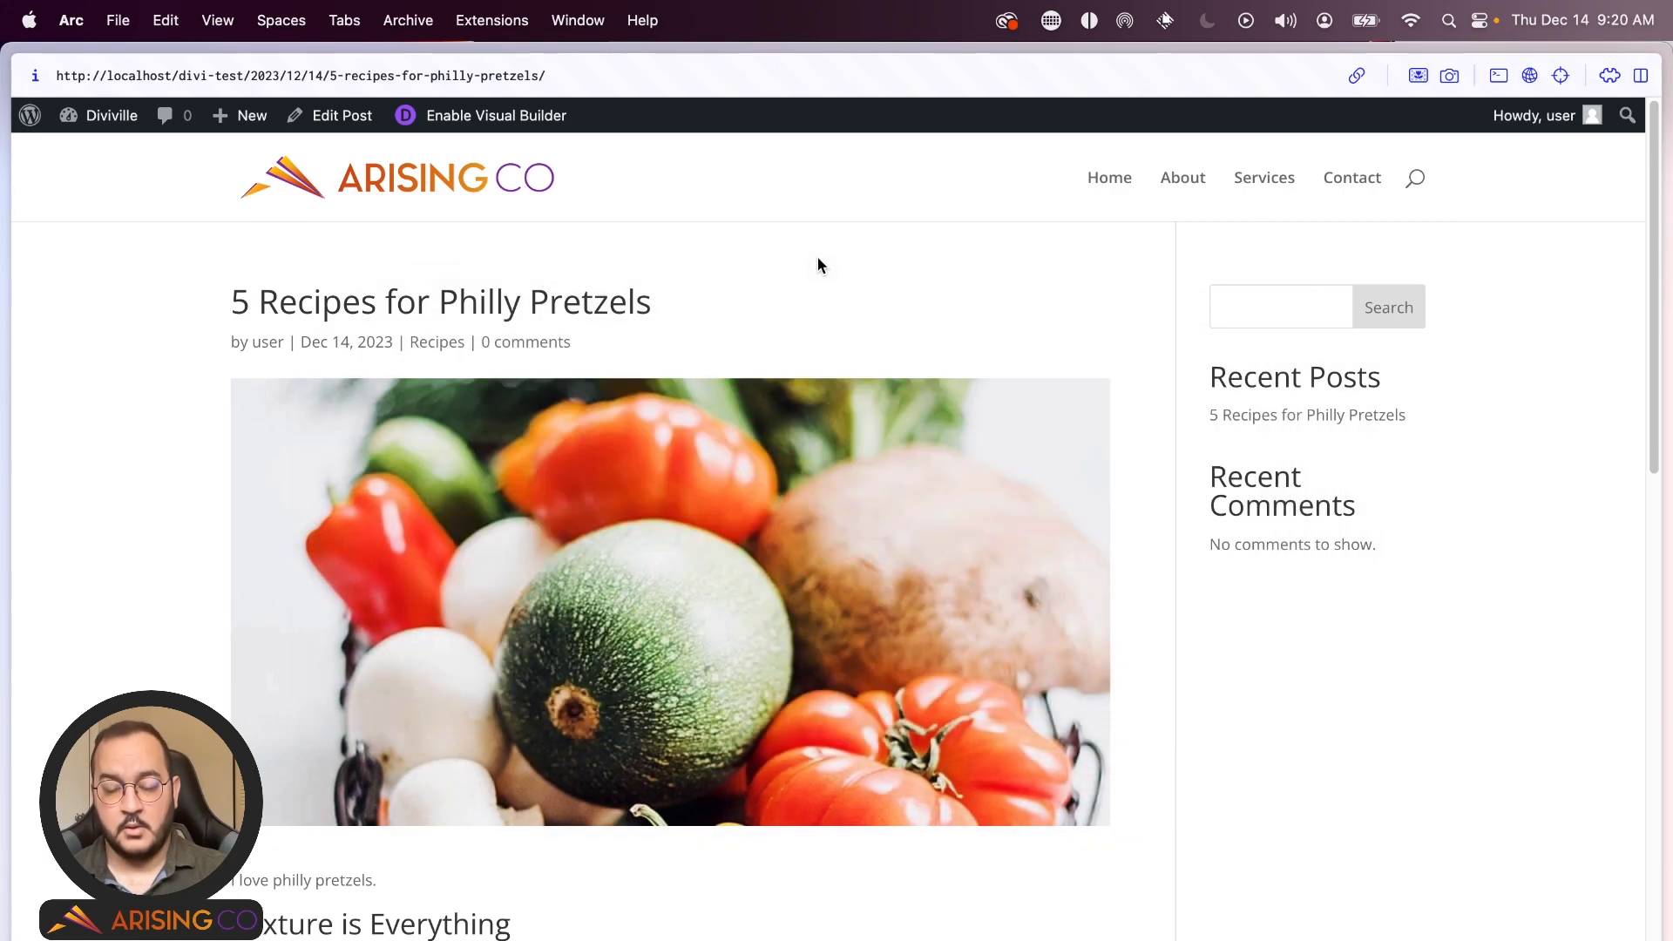
key("super+t")
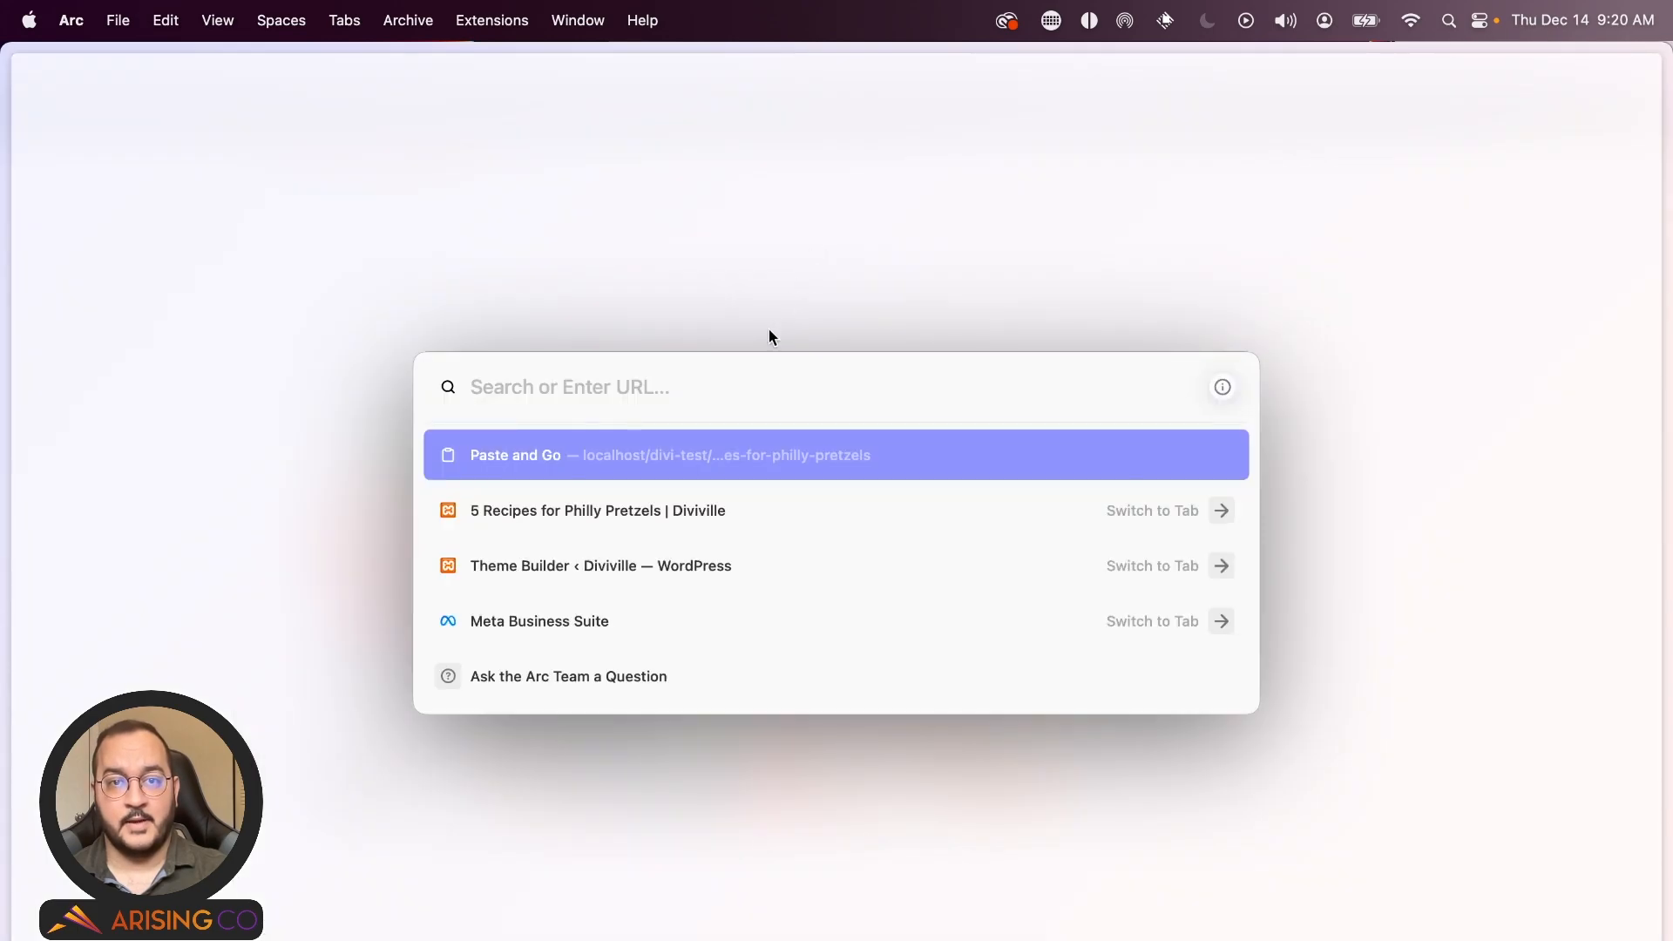
type("http://localhost/divi-test/2023/12/14/5-recipes-for-philly-pretzels")
type("/")
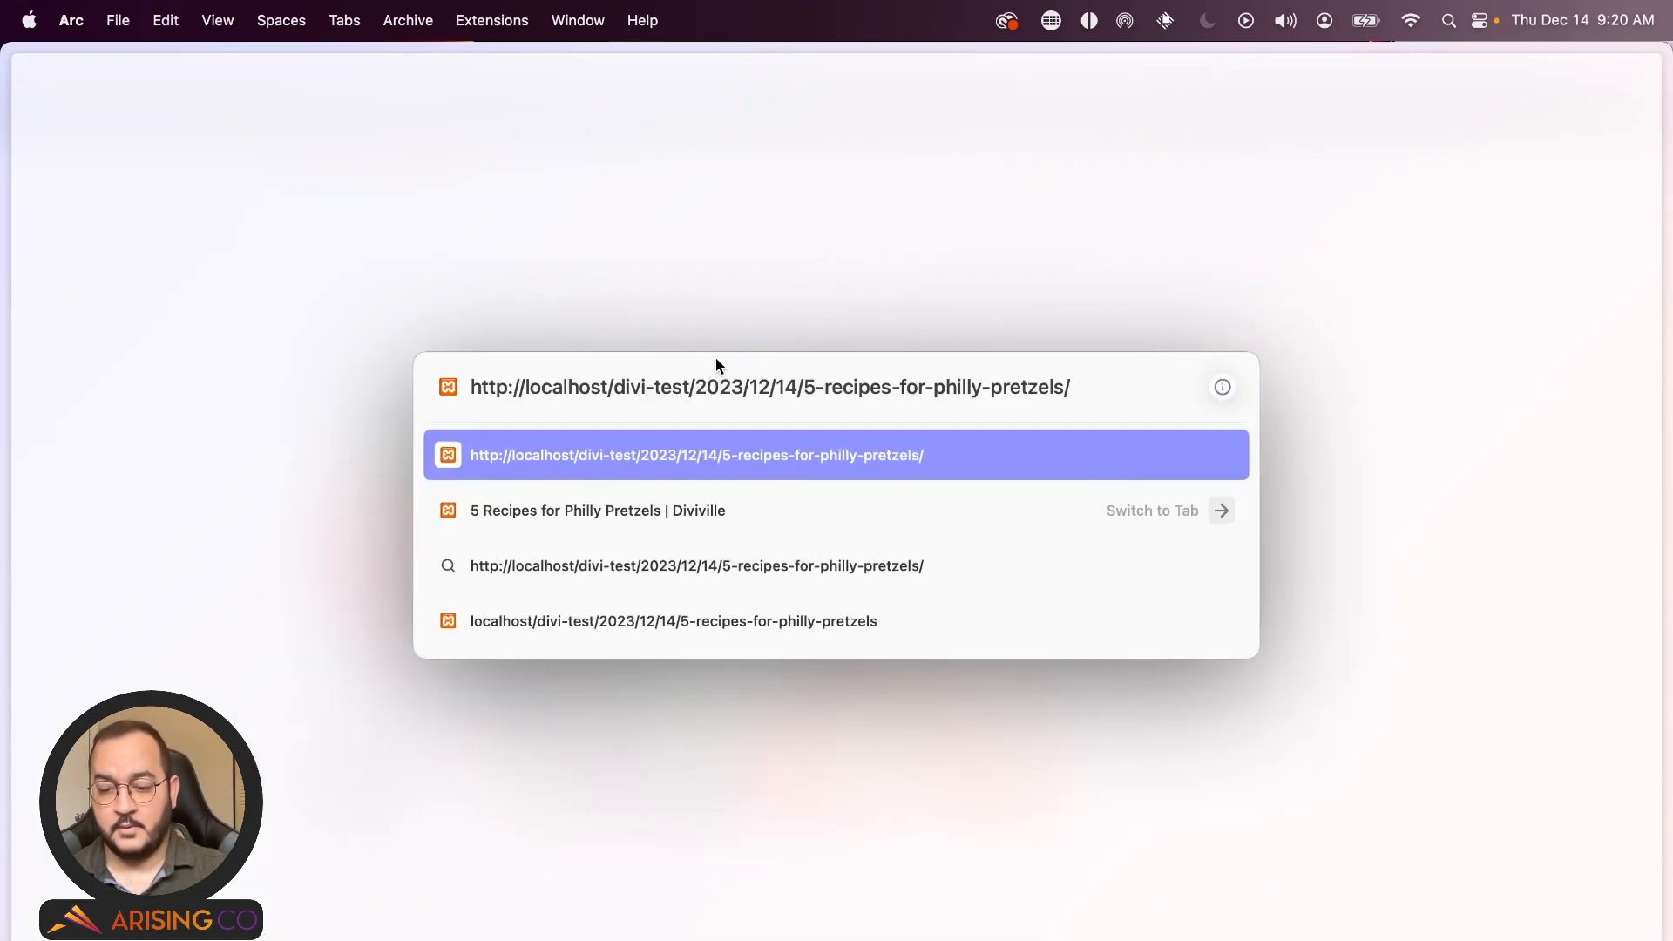
key("Return")
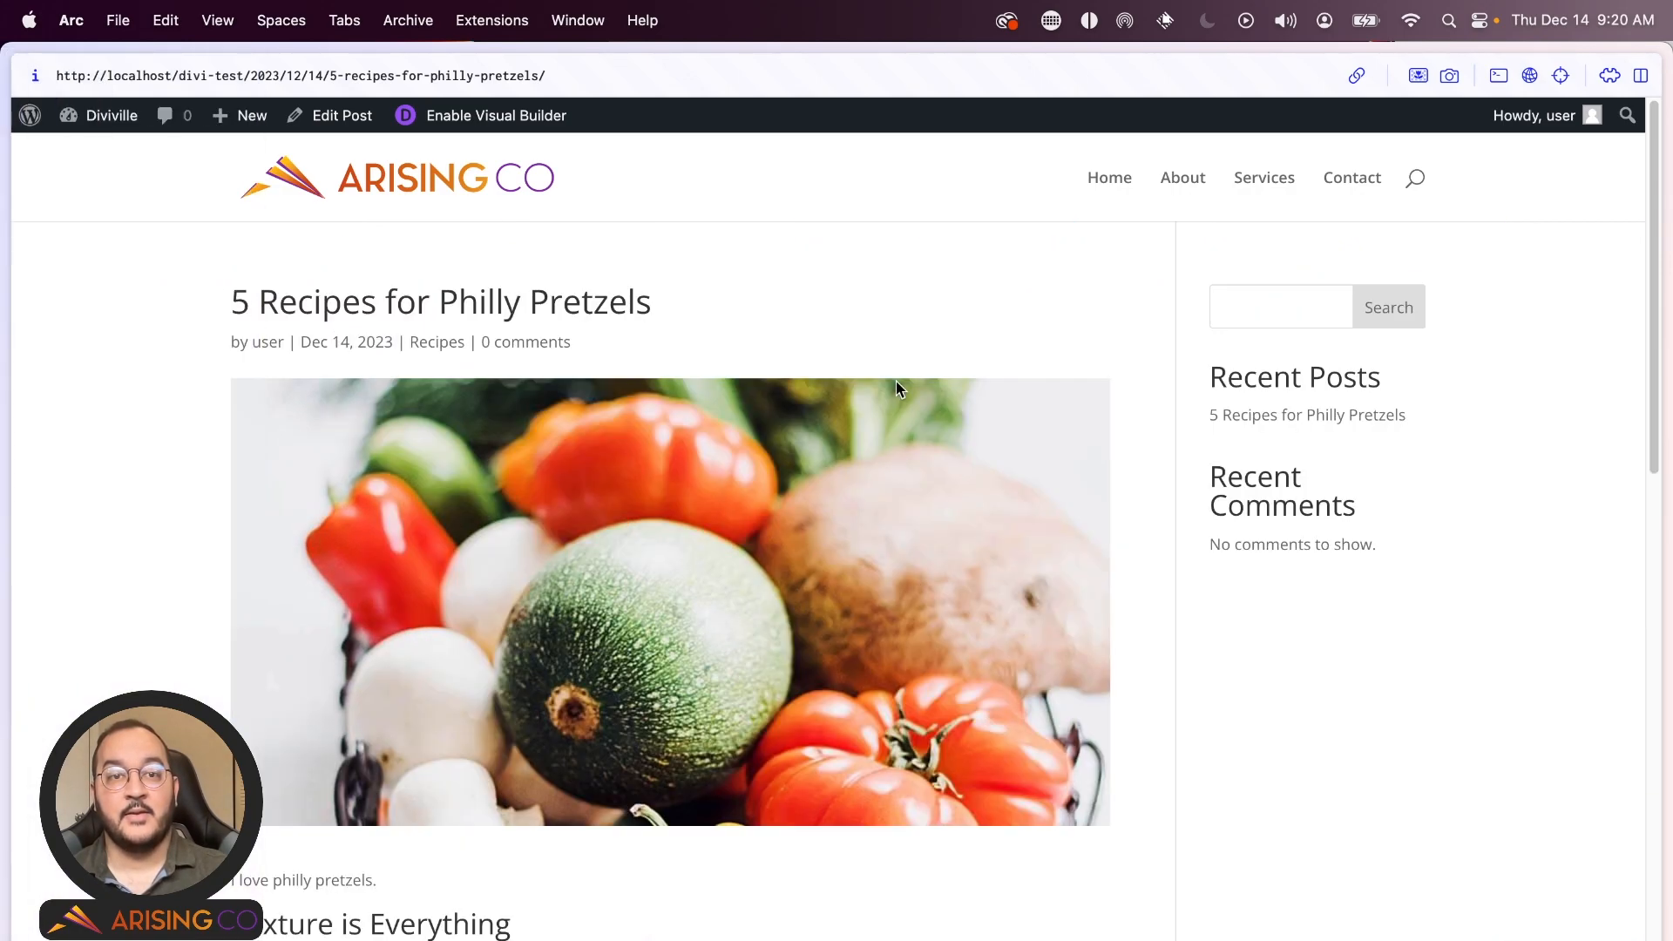
- Compare the post's previously loaded tab with the newly loaded one, down to the styled "Texture is Everything" heading
scroll(900, 369, "down", 8)
scroll(687, 395, "up", 8)
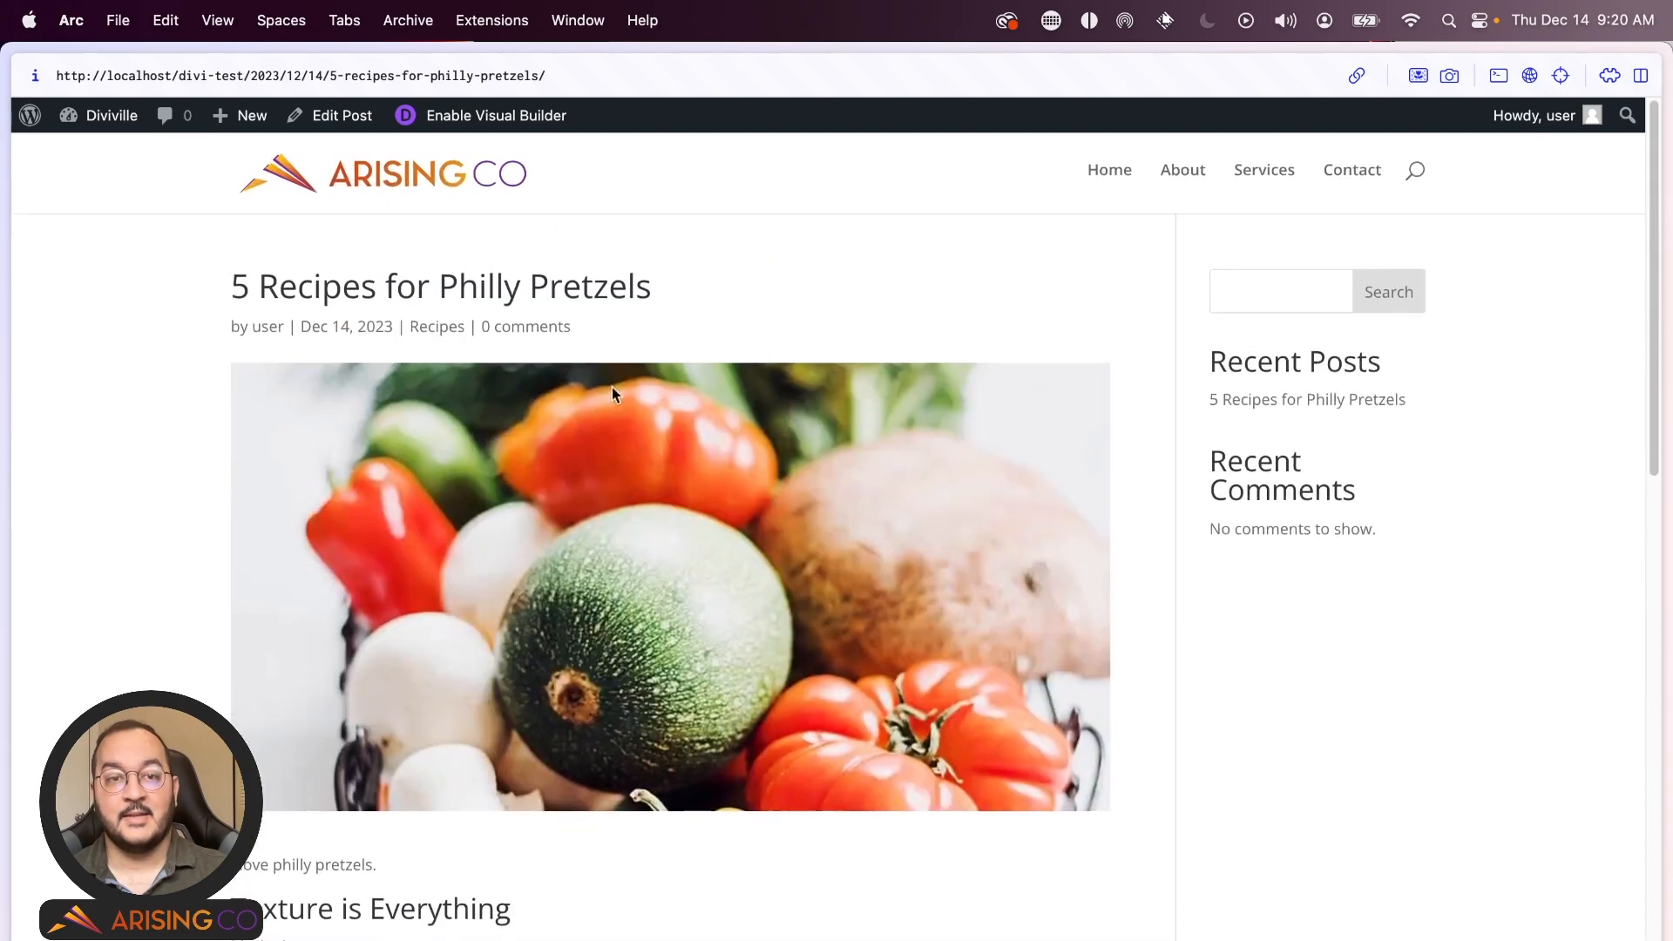
mouse_move(4, 348)
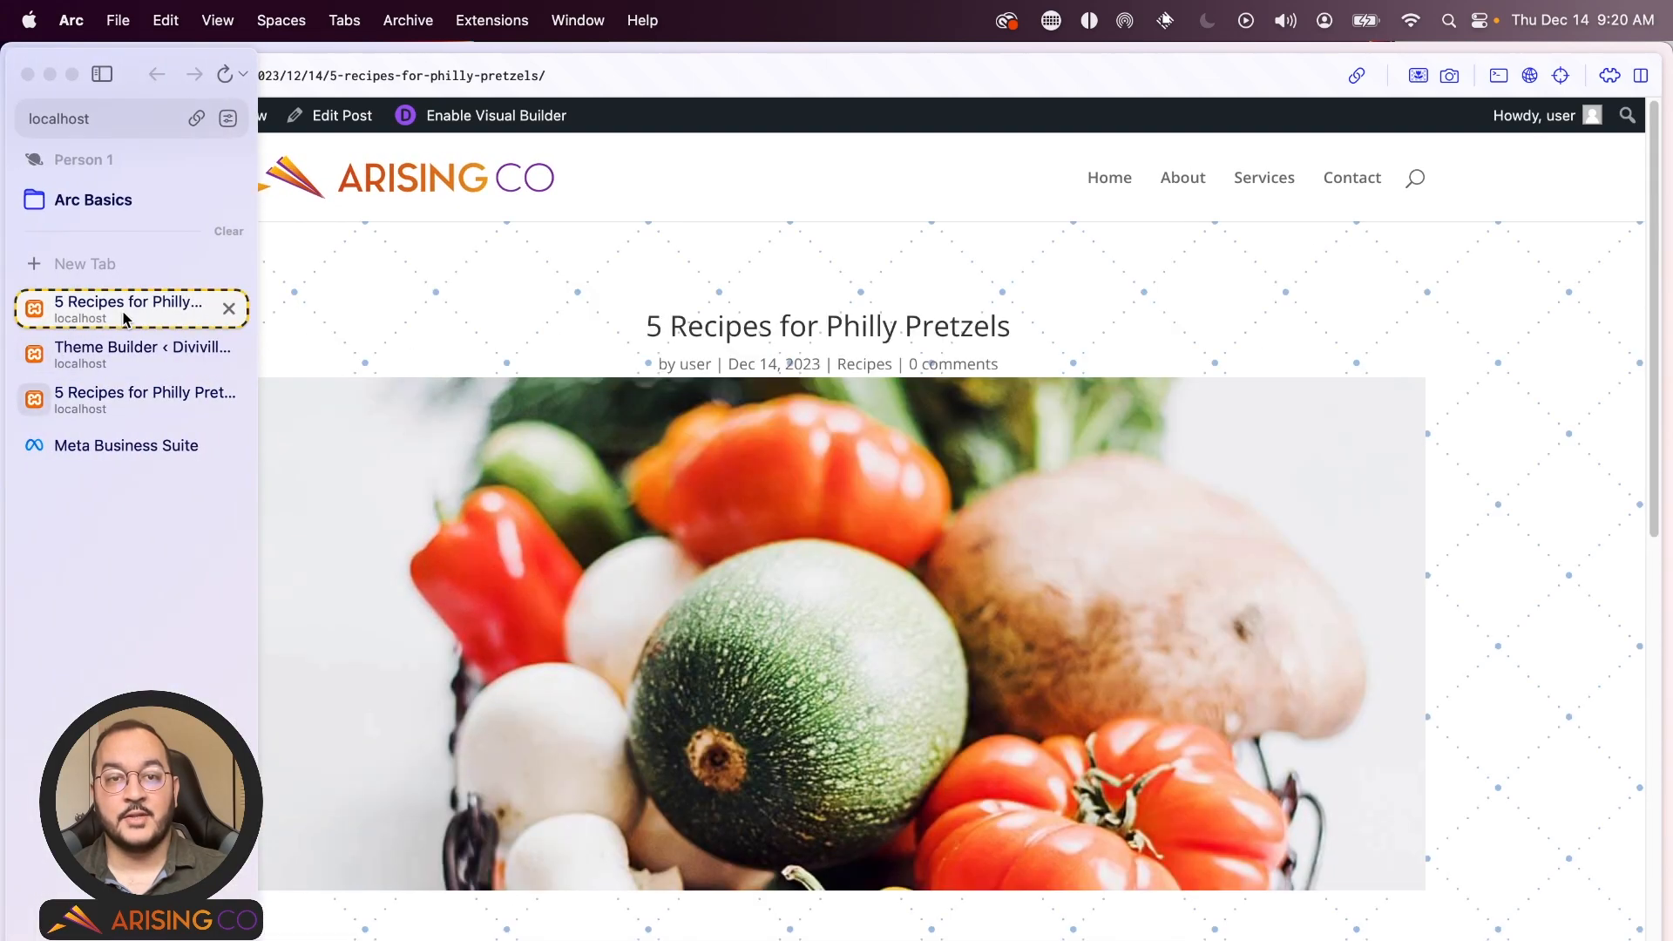
scroll(828, 323, "down", 10)
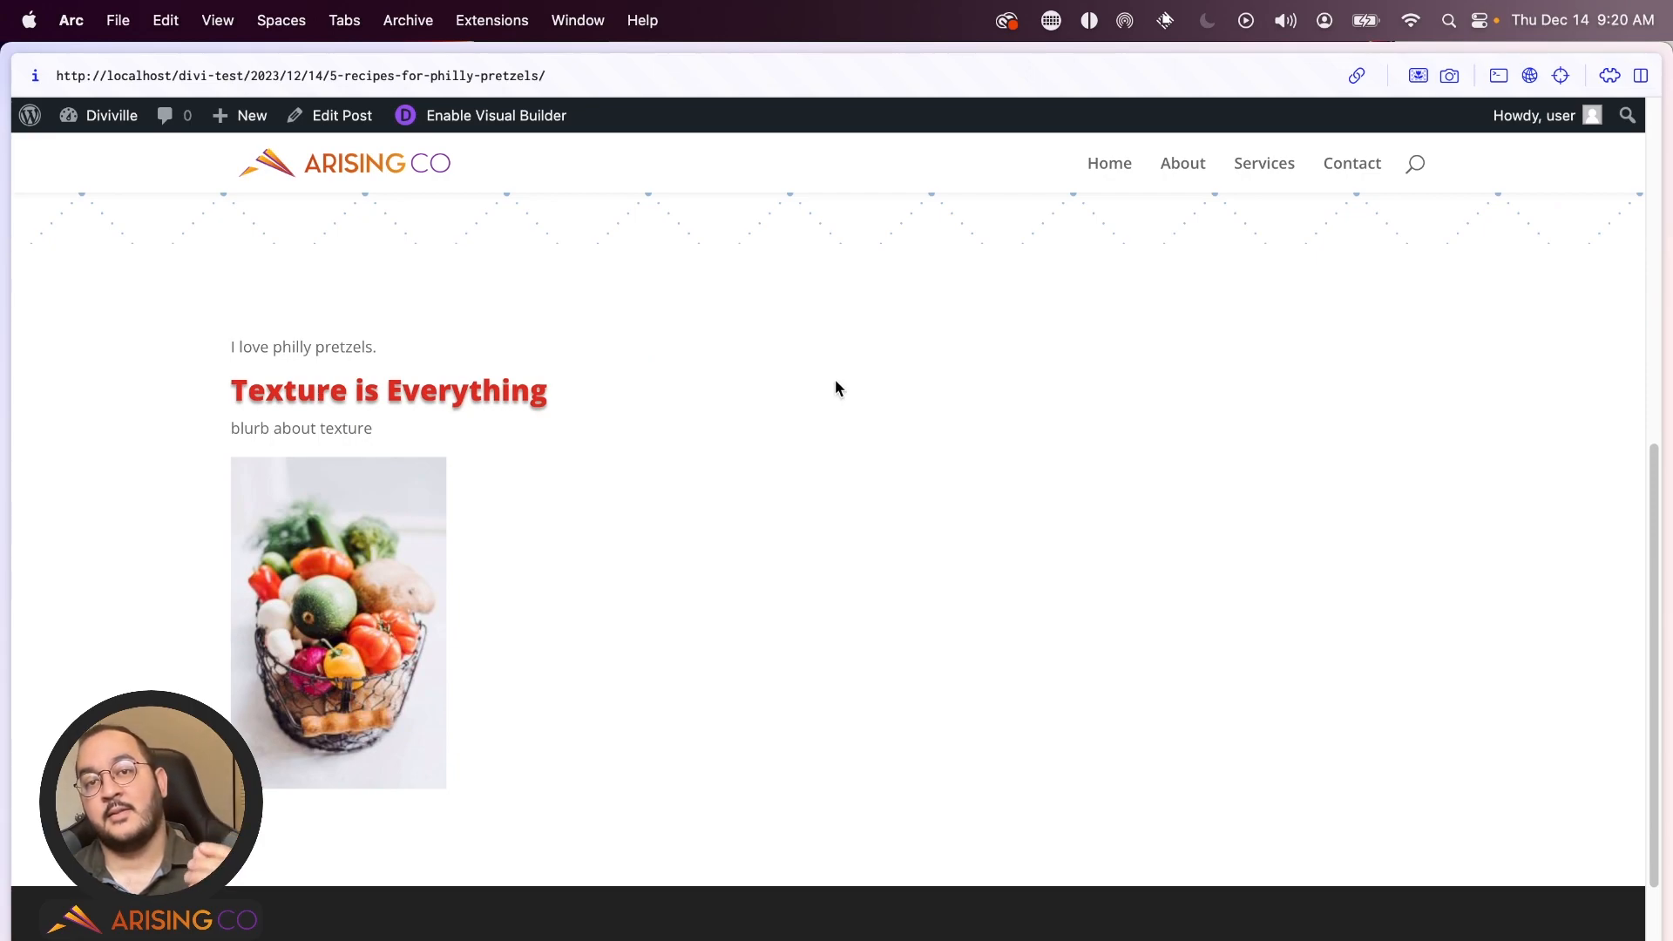
left_click_drag(267, 394, 476, 404)
left_click(476, 403)
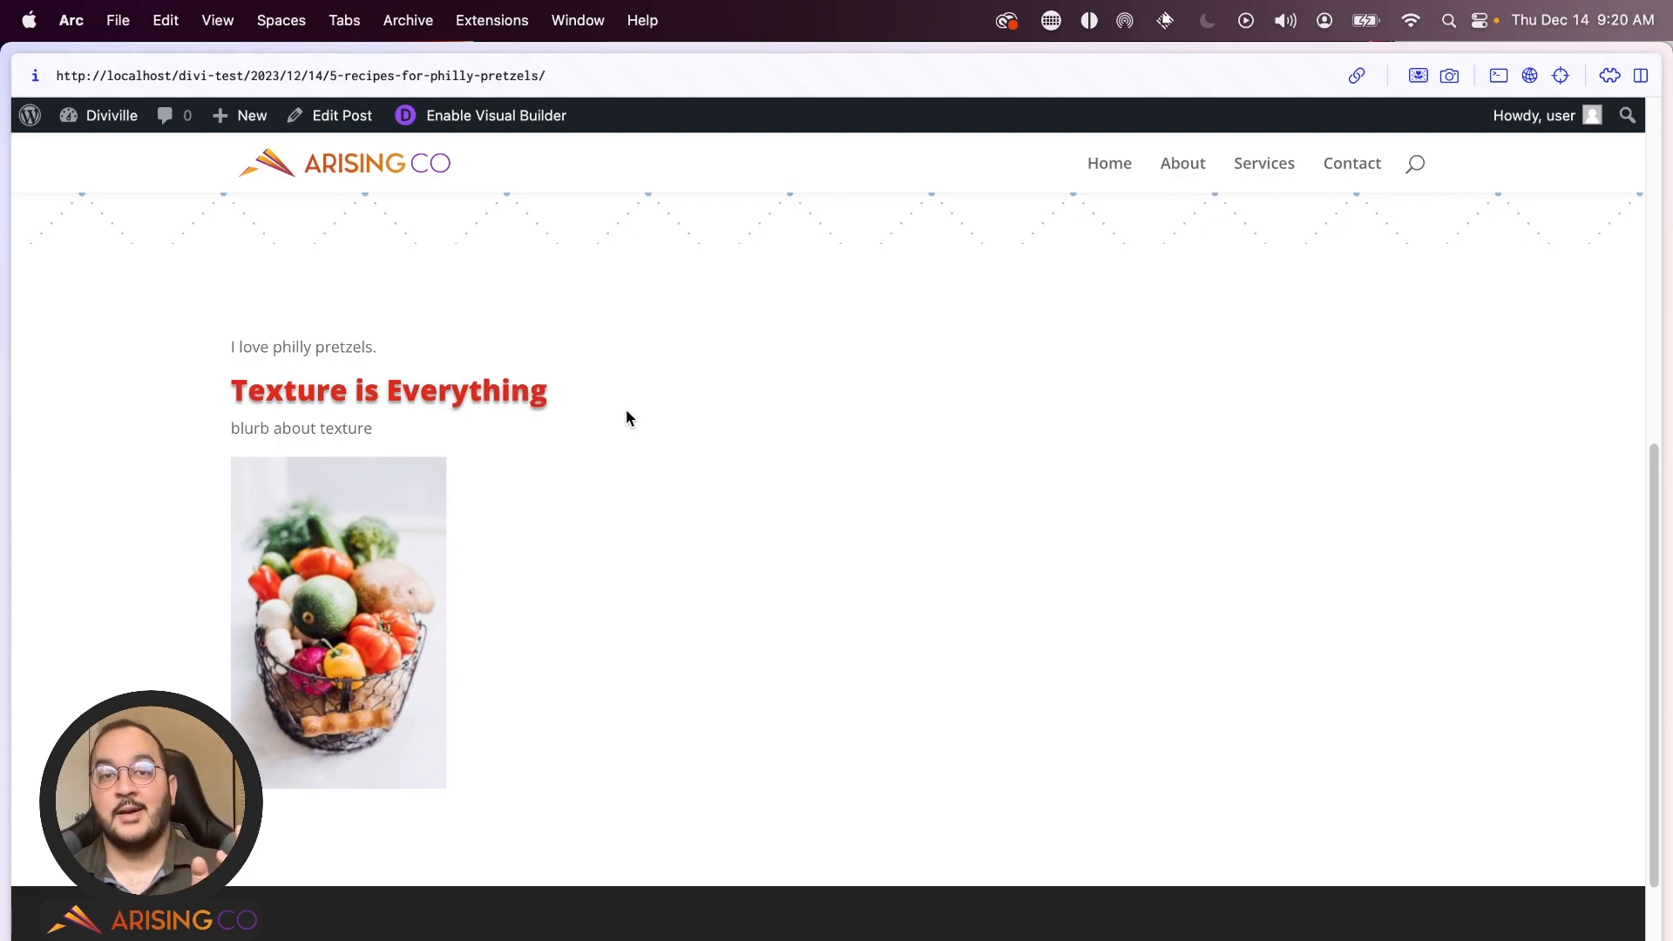
left_click_drag(507, 396, 277, 408)
left_click(325, 396)
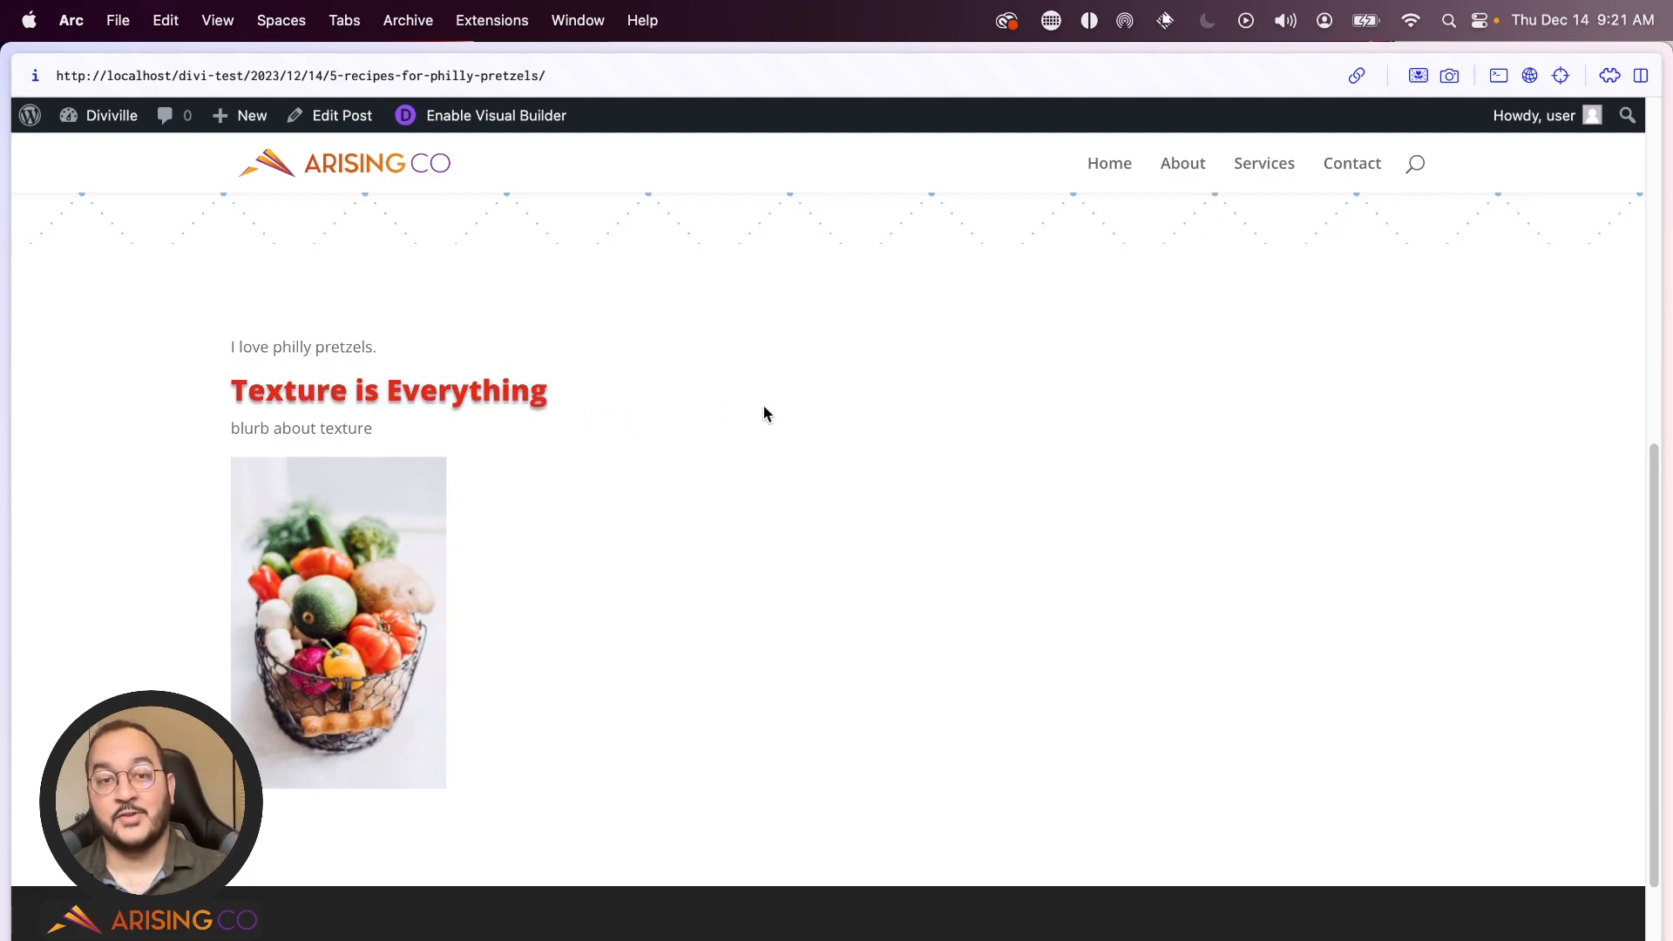
- Review the templated post's whole layout, from the patterned title section and featured image down to the content and footer
scroll(765, 414, "up", 5)
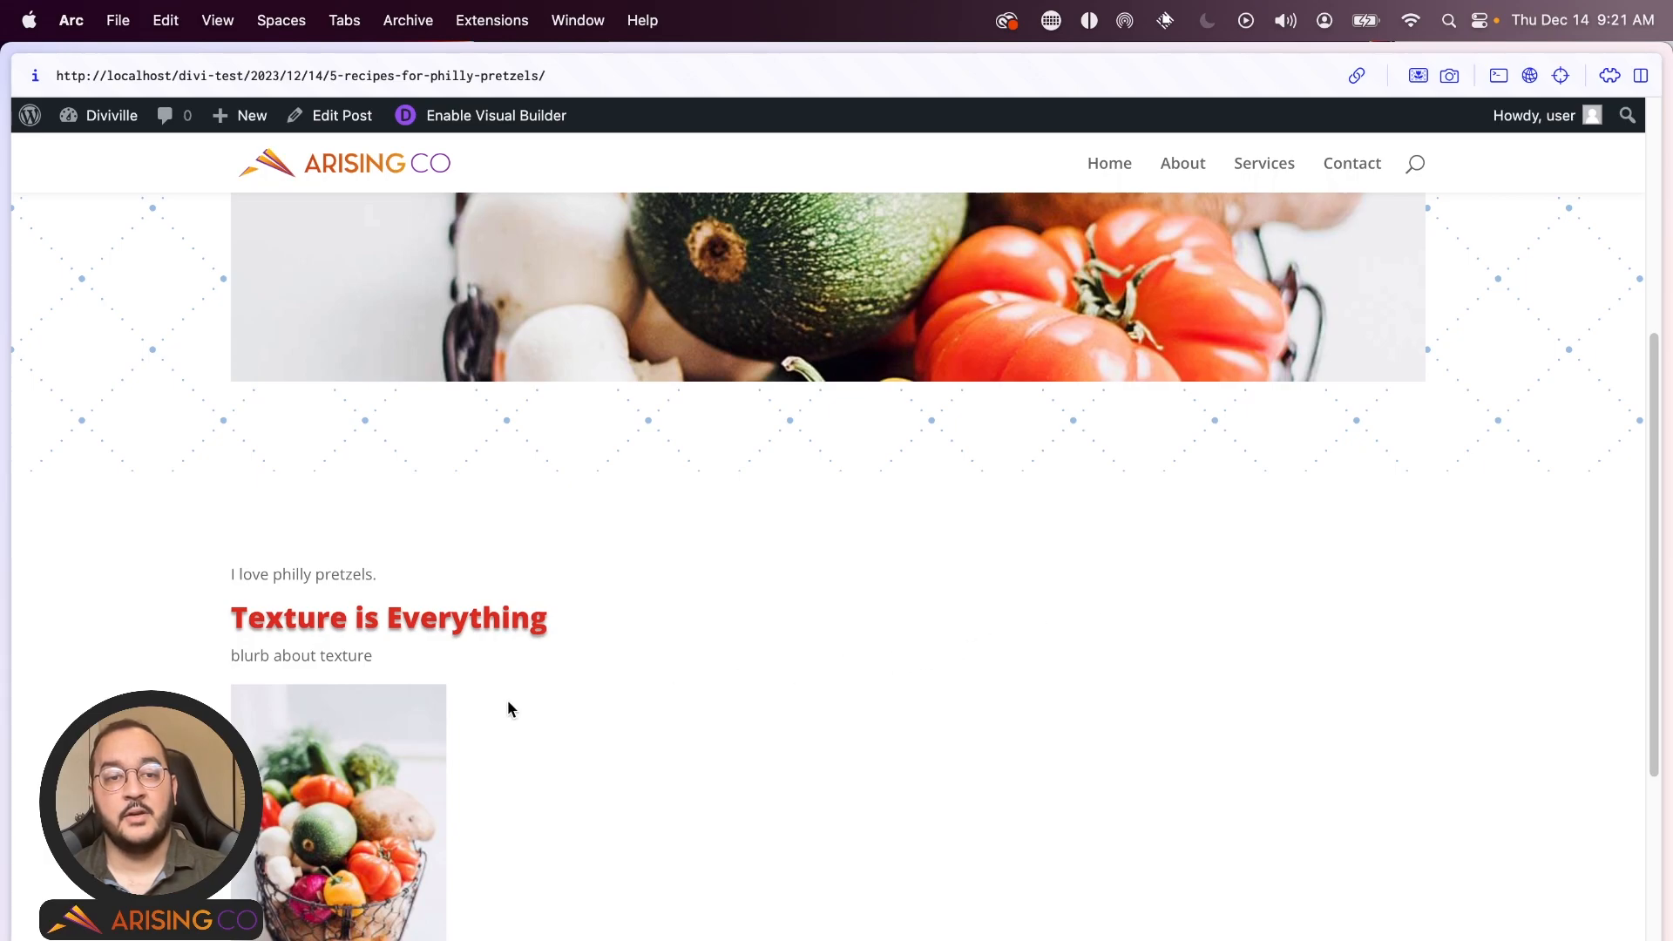
scroll(778, 608, "up", 6)
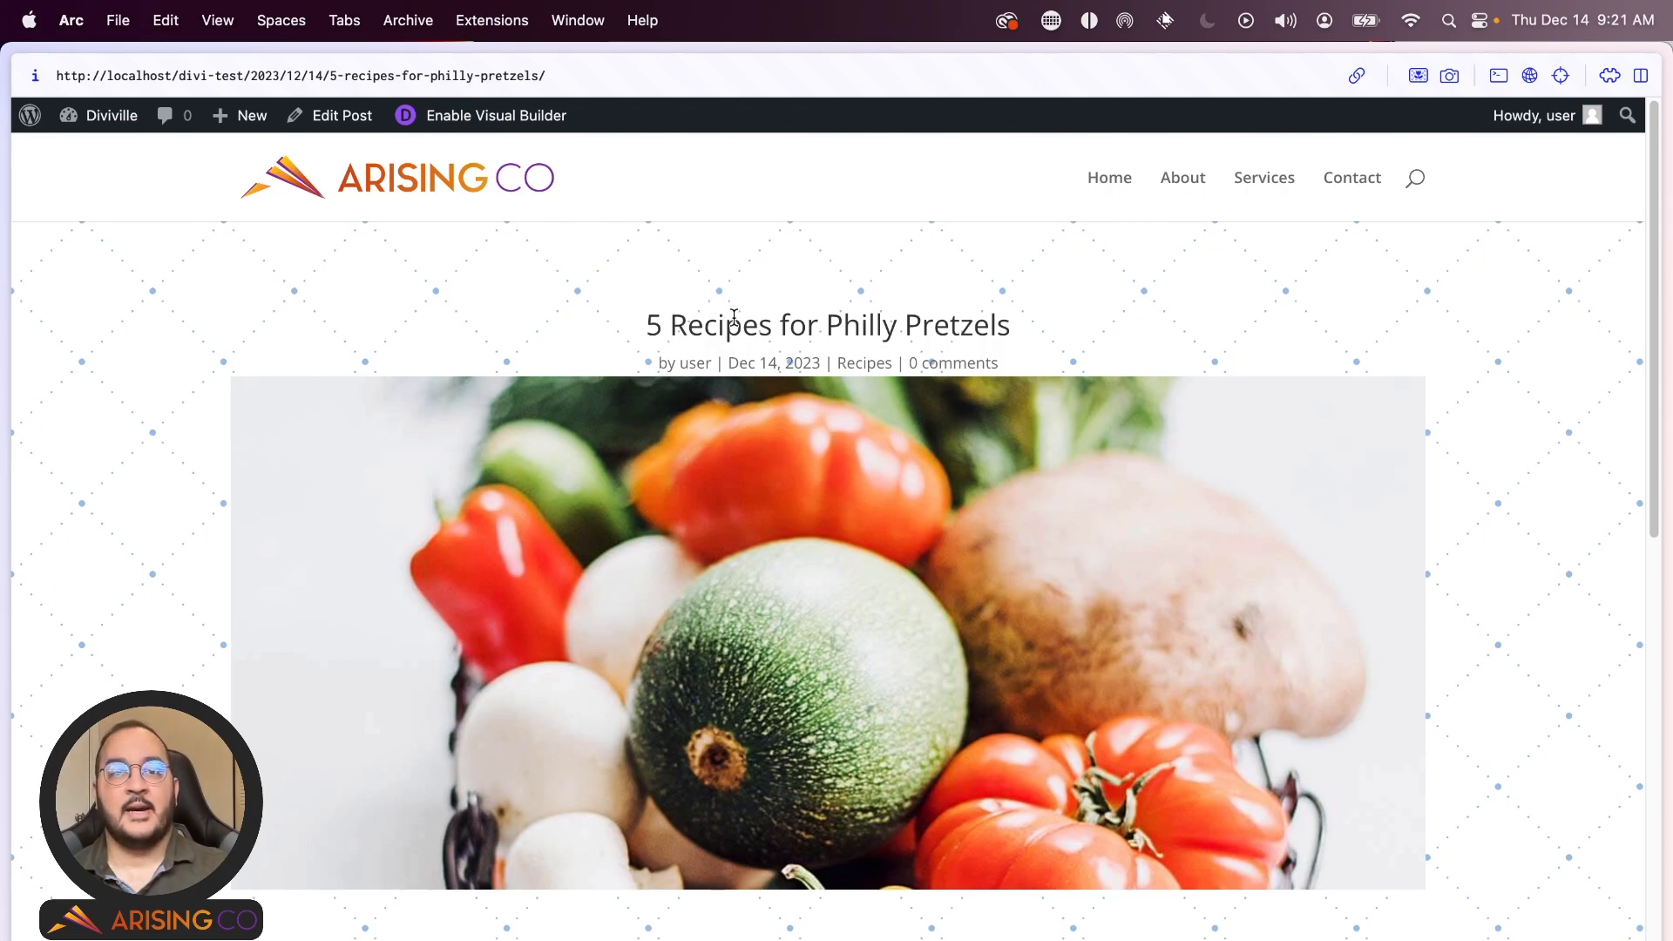
scroll(875, 672, "down", 3)
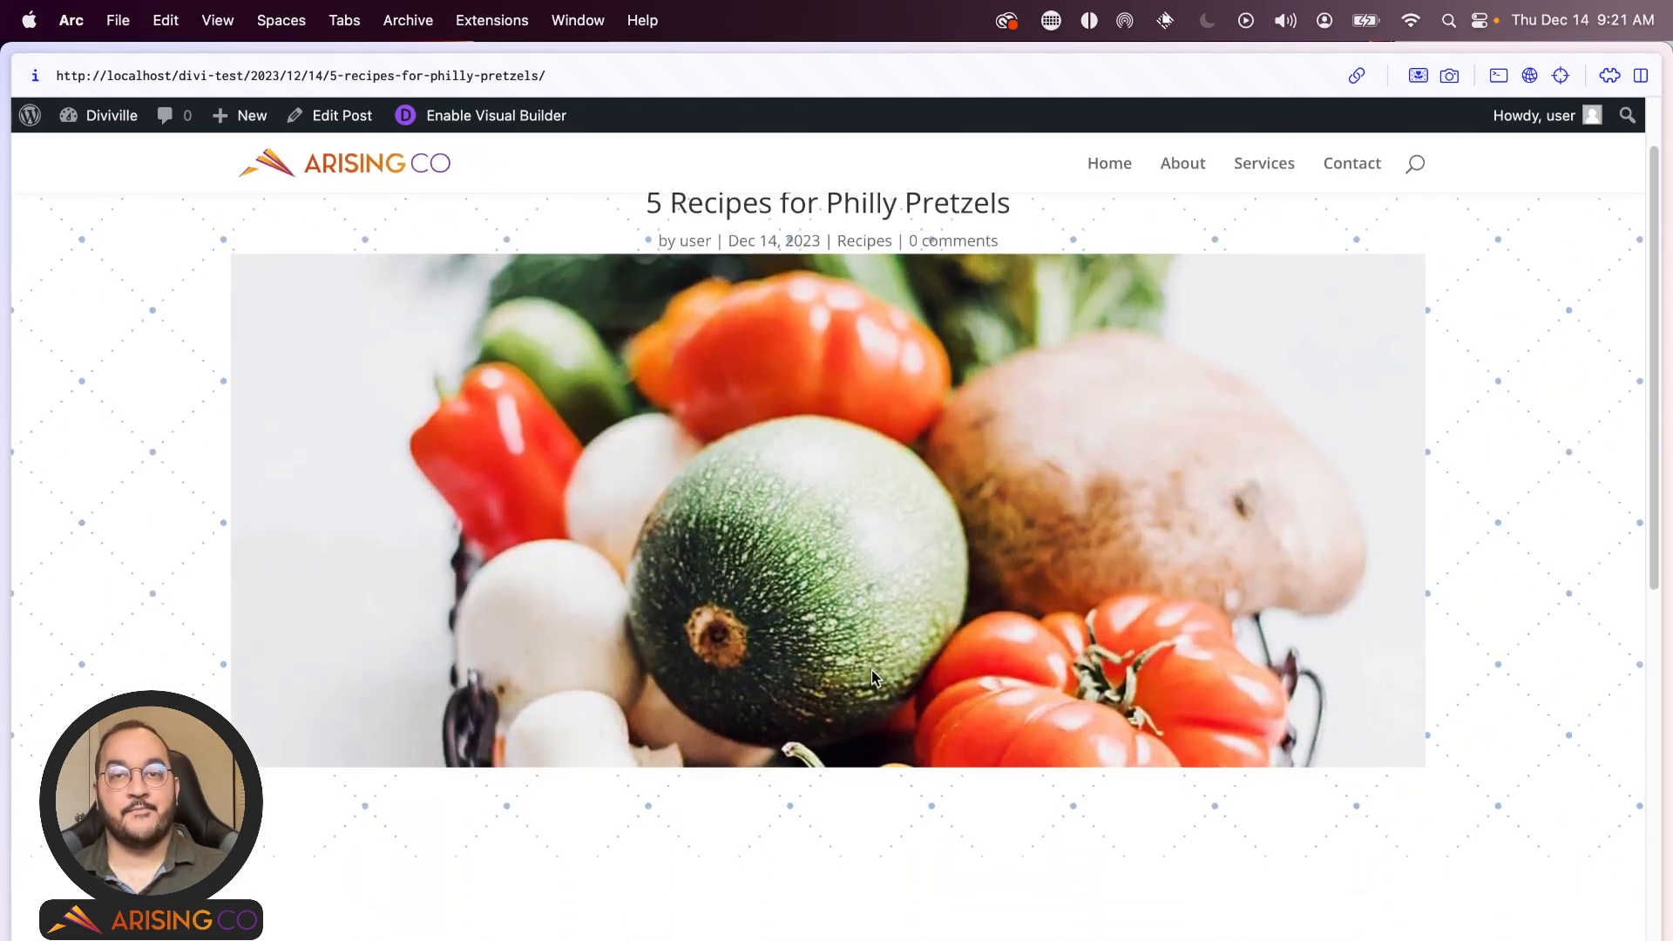
scroll(873, 673, "down", 5)
scroll(875, 675, "down", 4)
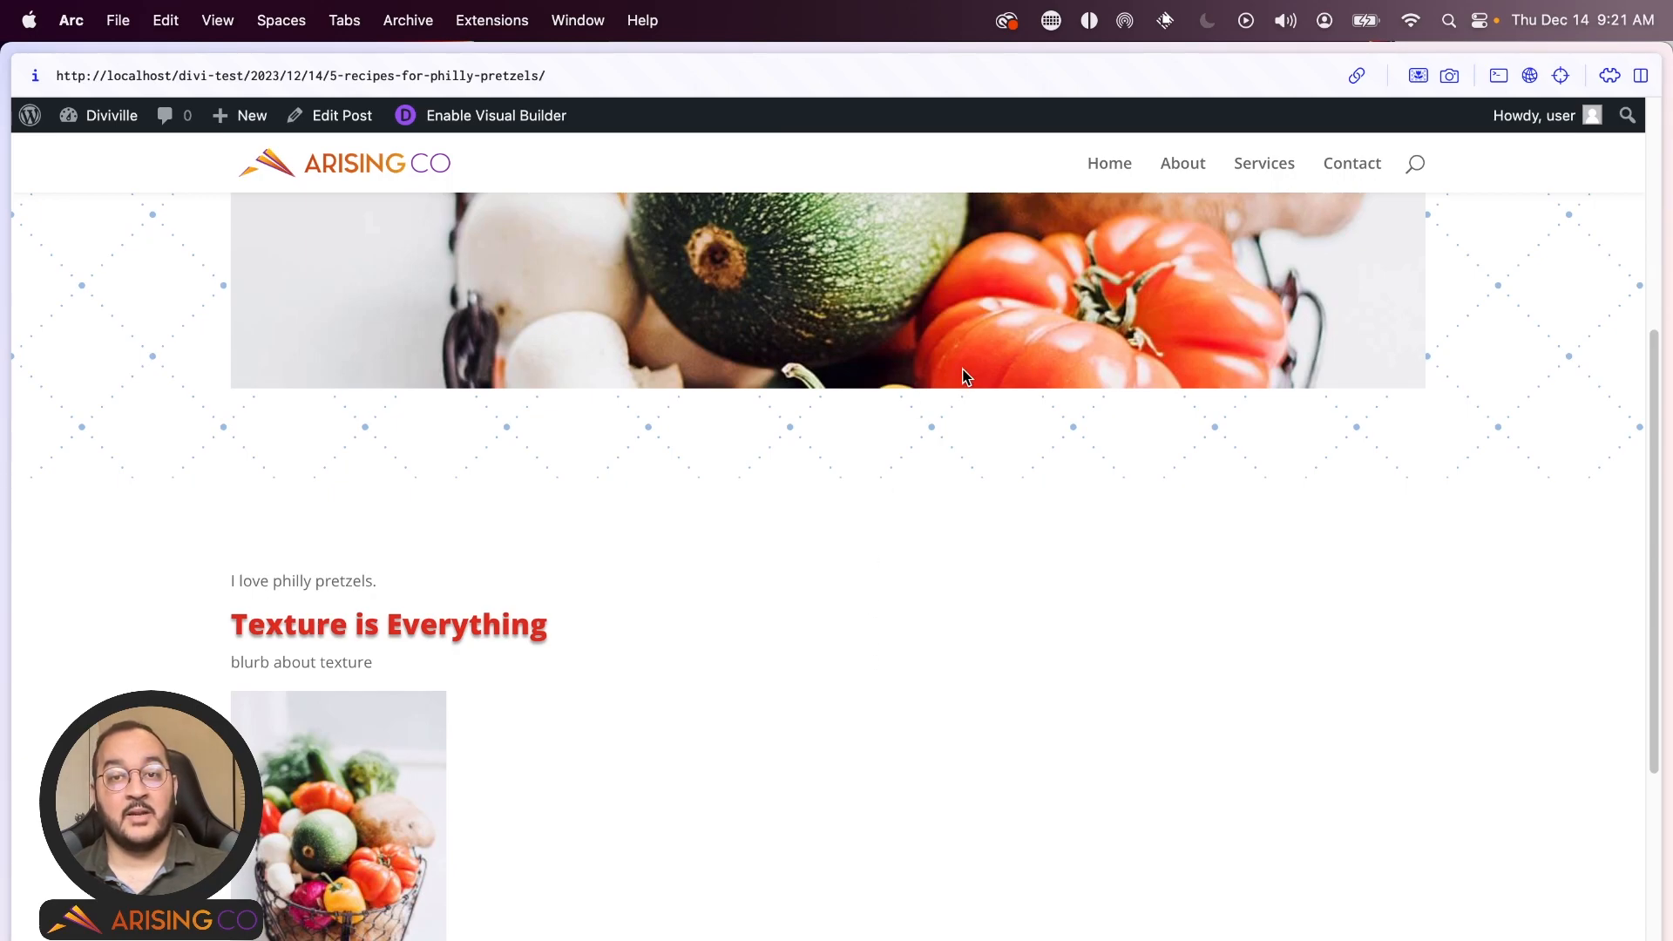
scroll(917, 445, "down", 4)
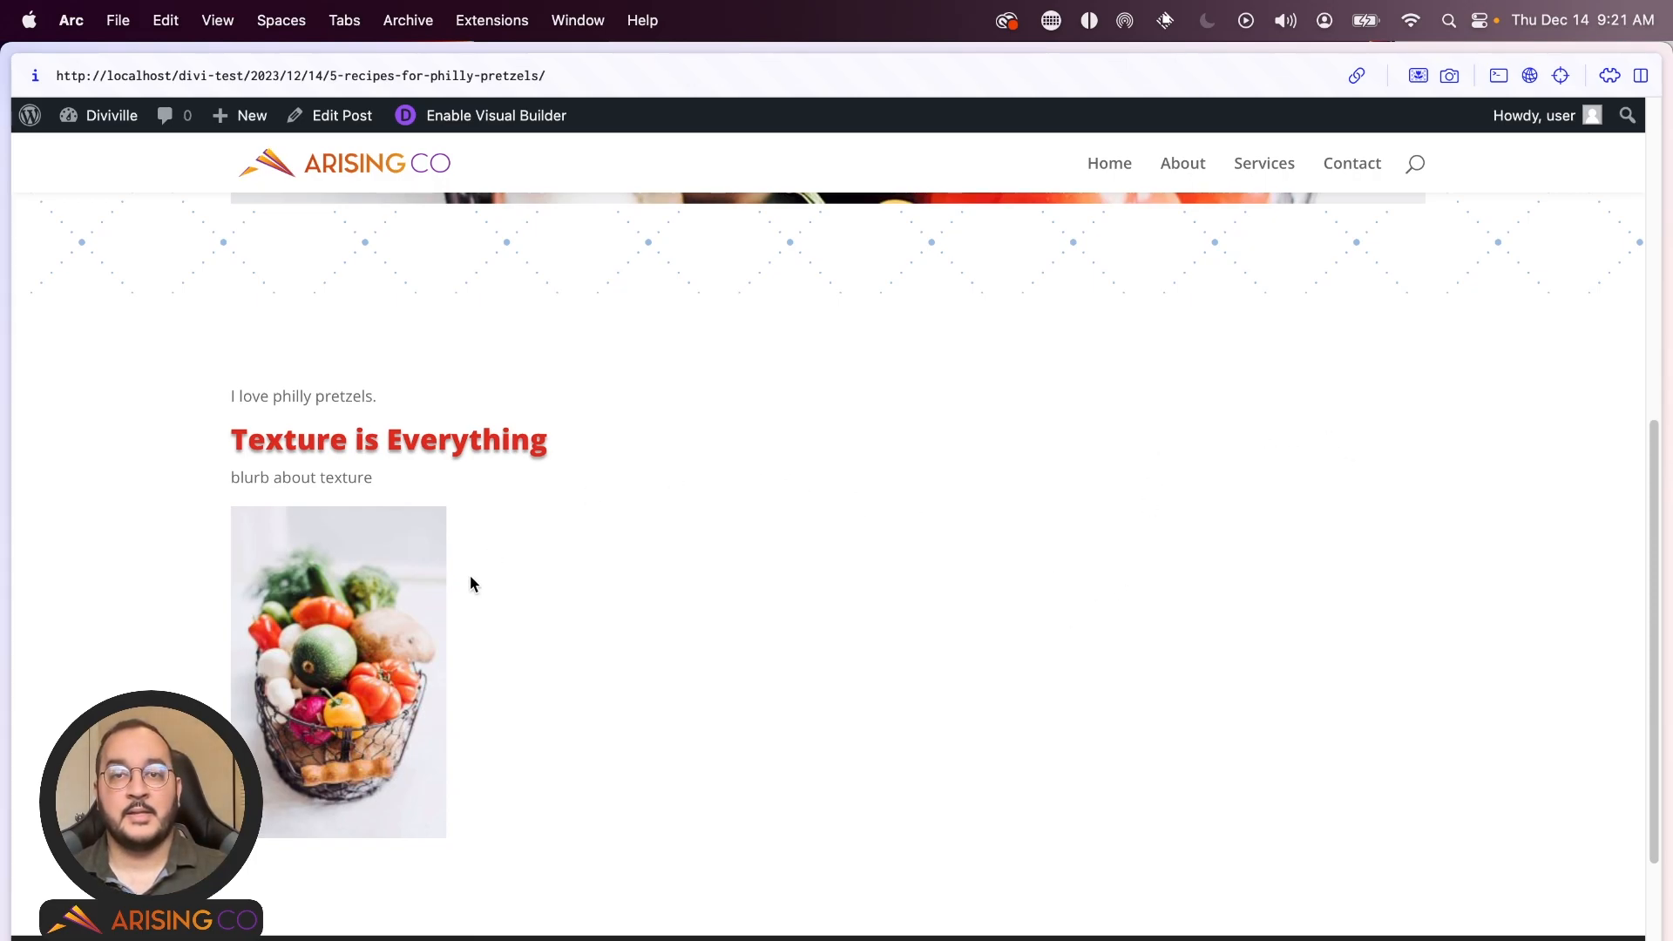
scroll(766, 540, "up", 15)
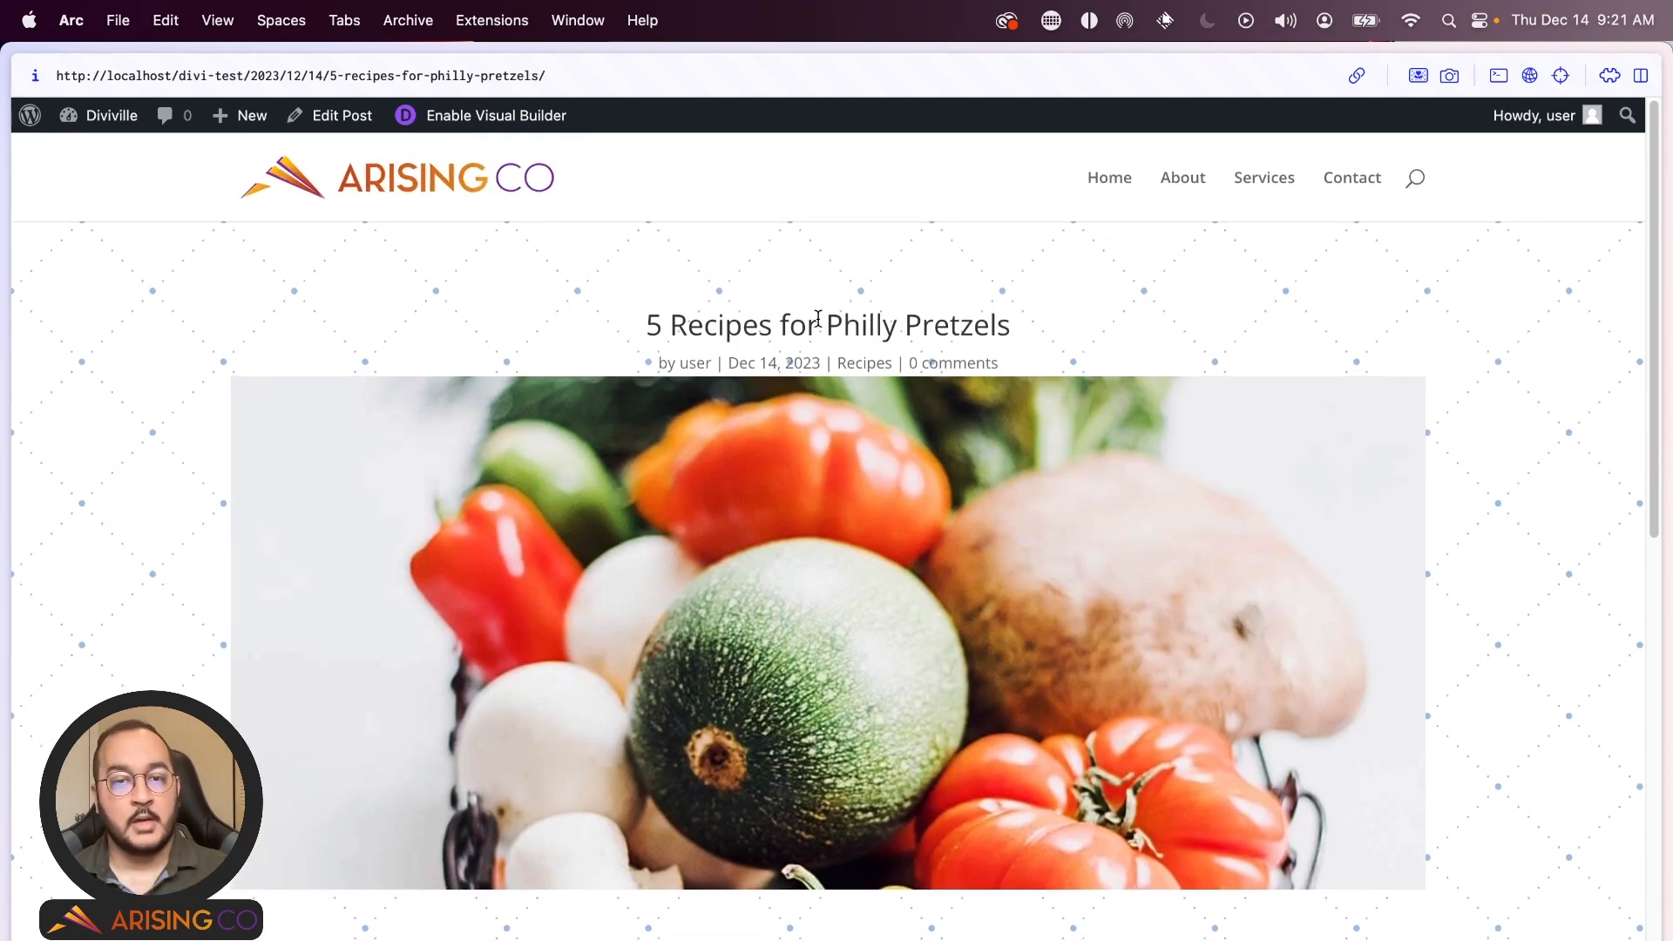
scroll(815, 401, "down", 10)
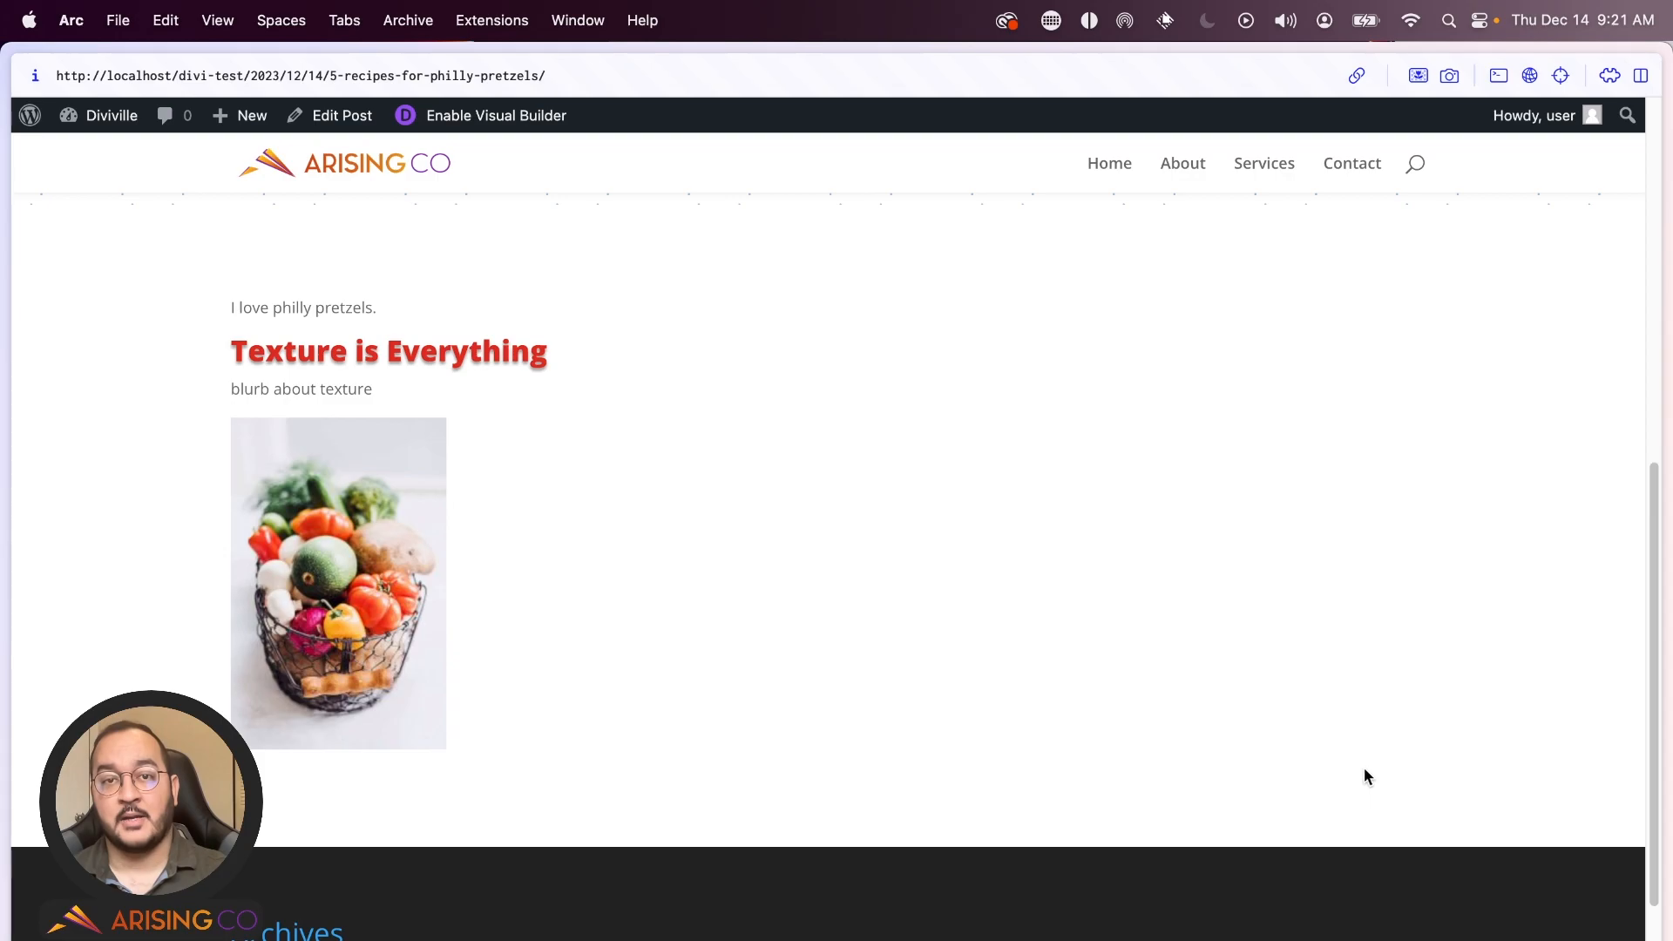
scroll(536, 429, "up", 10)
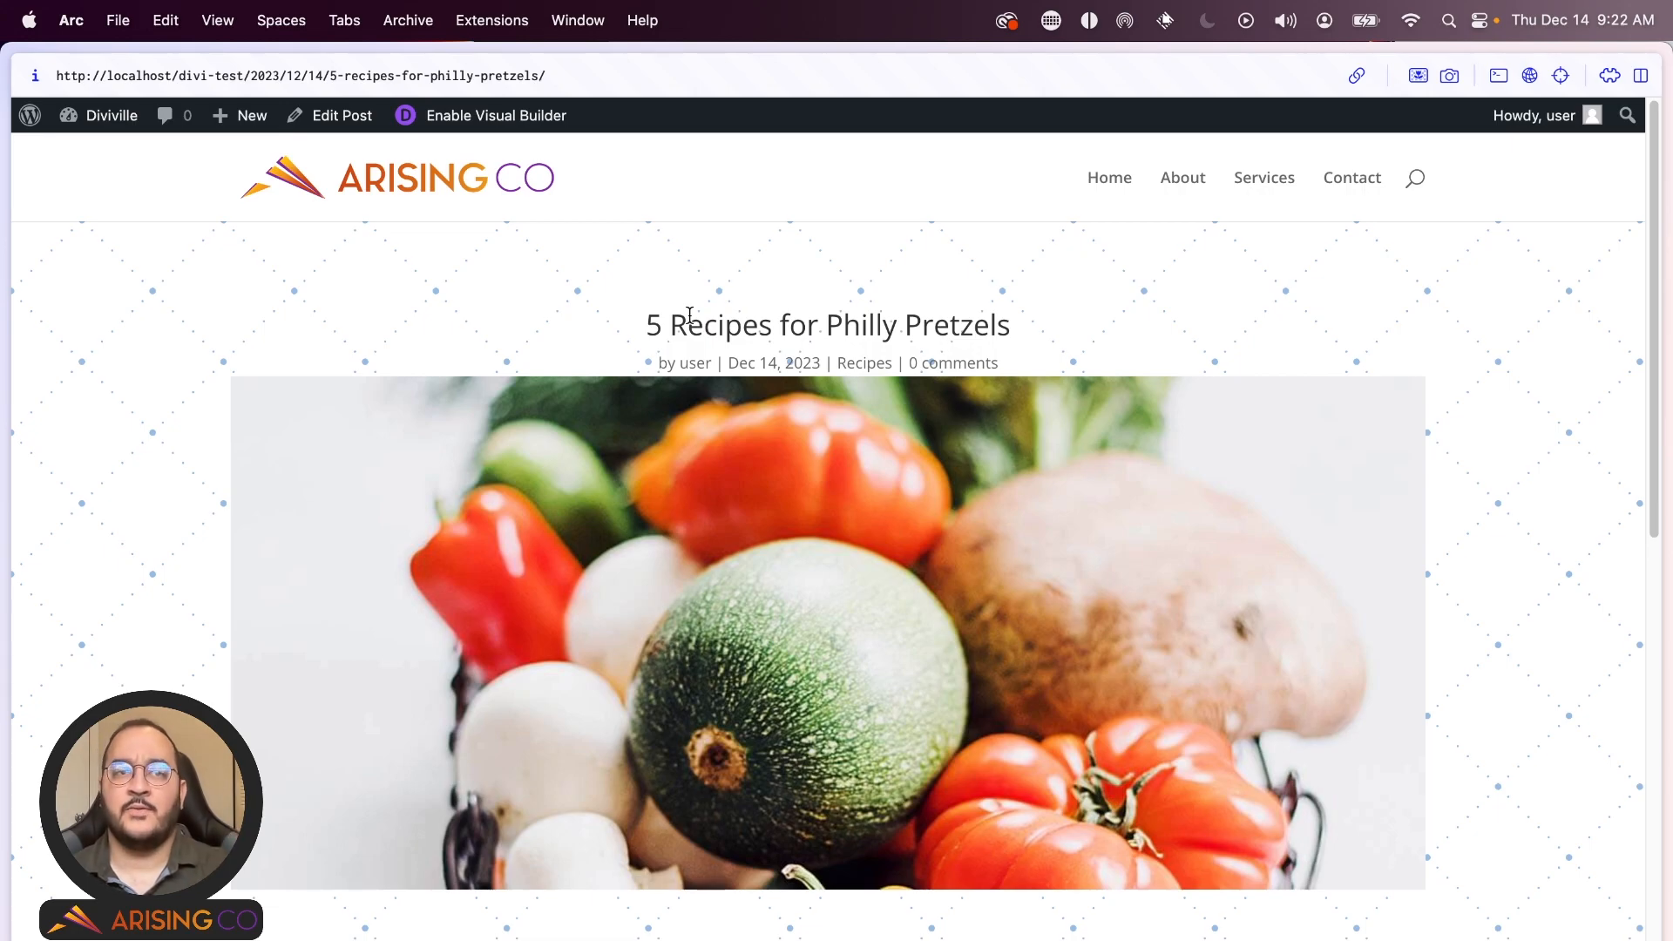
- Go from the post to the WordPress admin dashboard and look at the options for managing pages
mouse_move(76, 125)
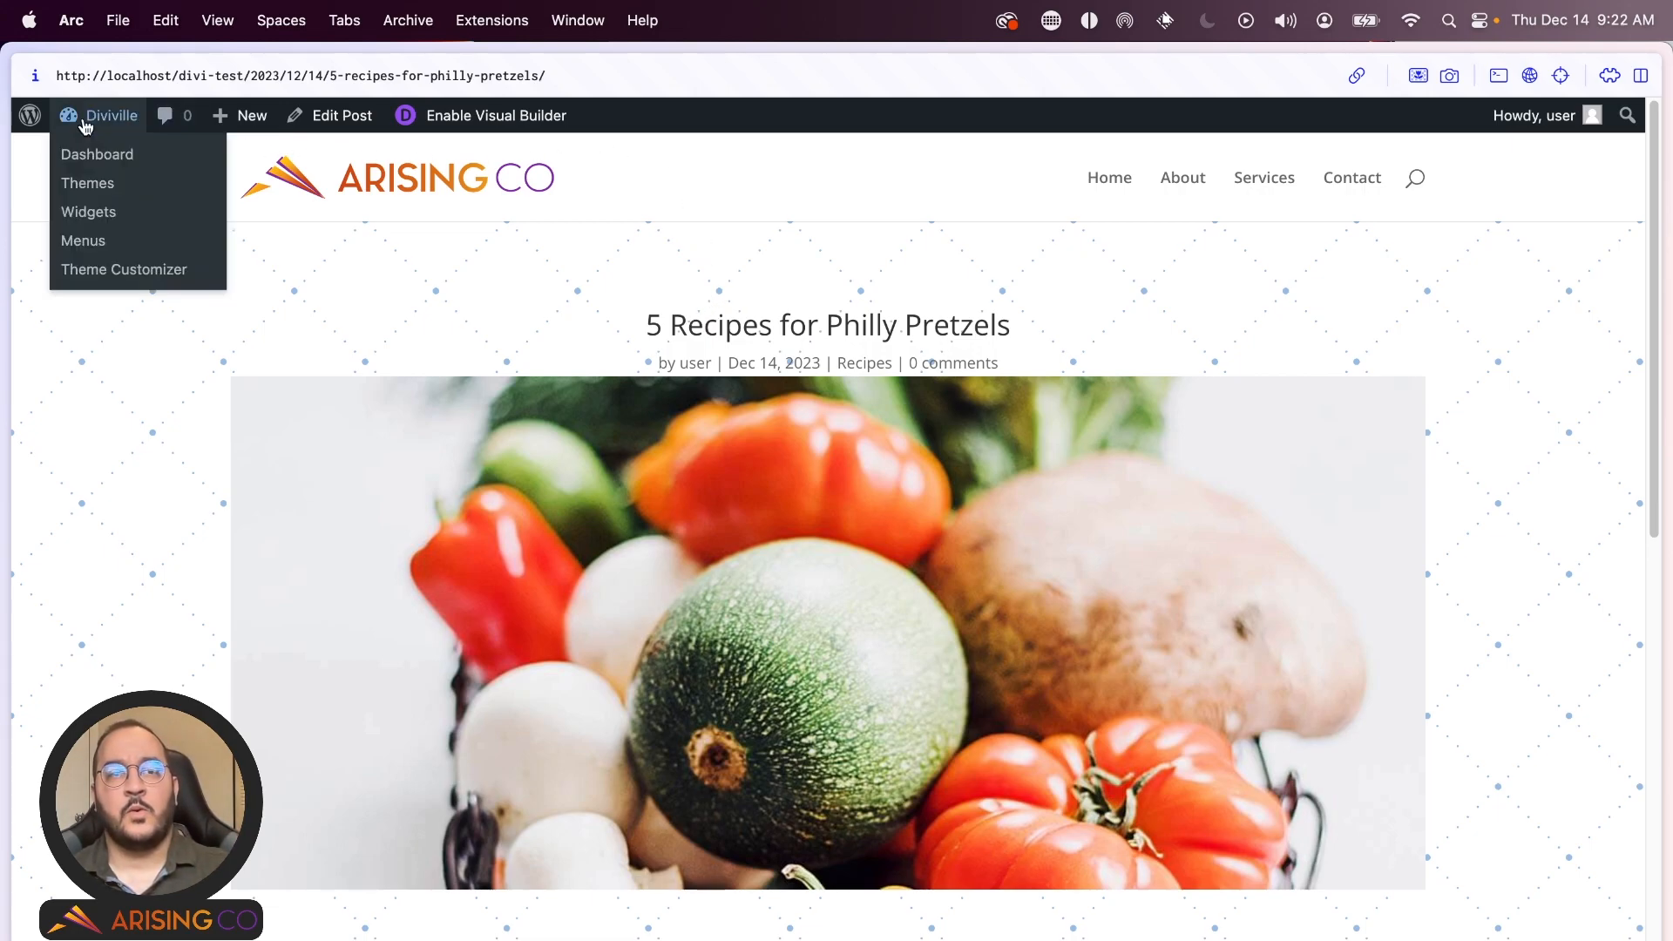
left_click(87, 153)
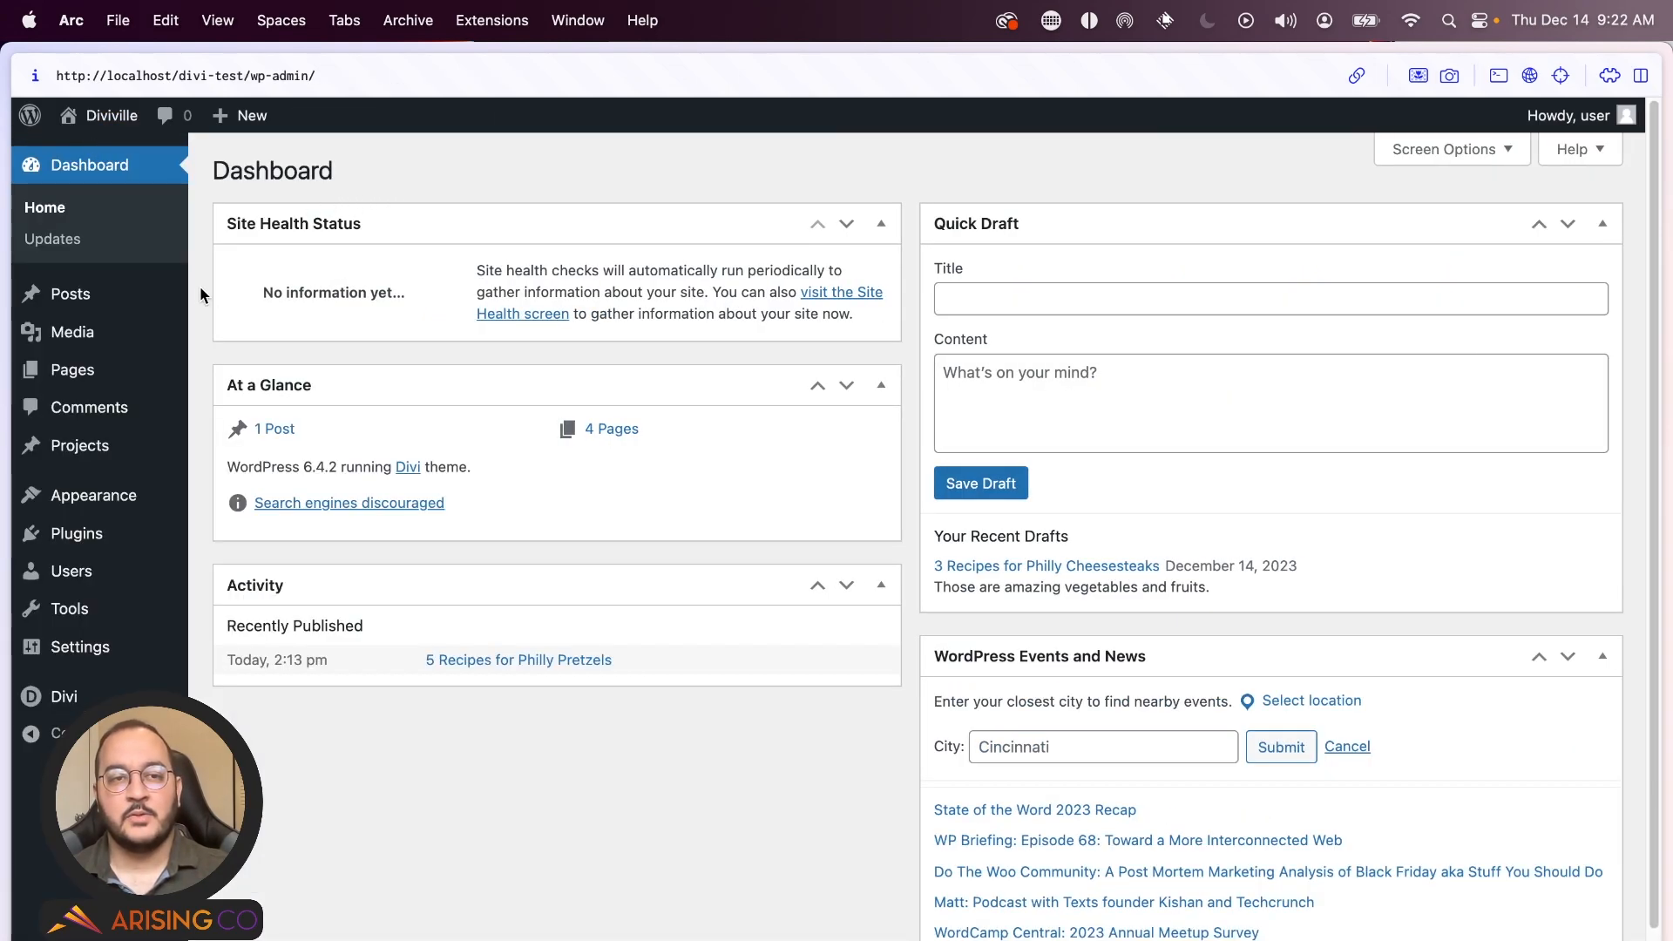
mouse_move(153, 297)
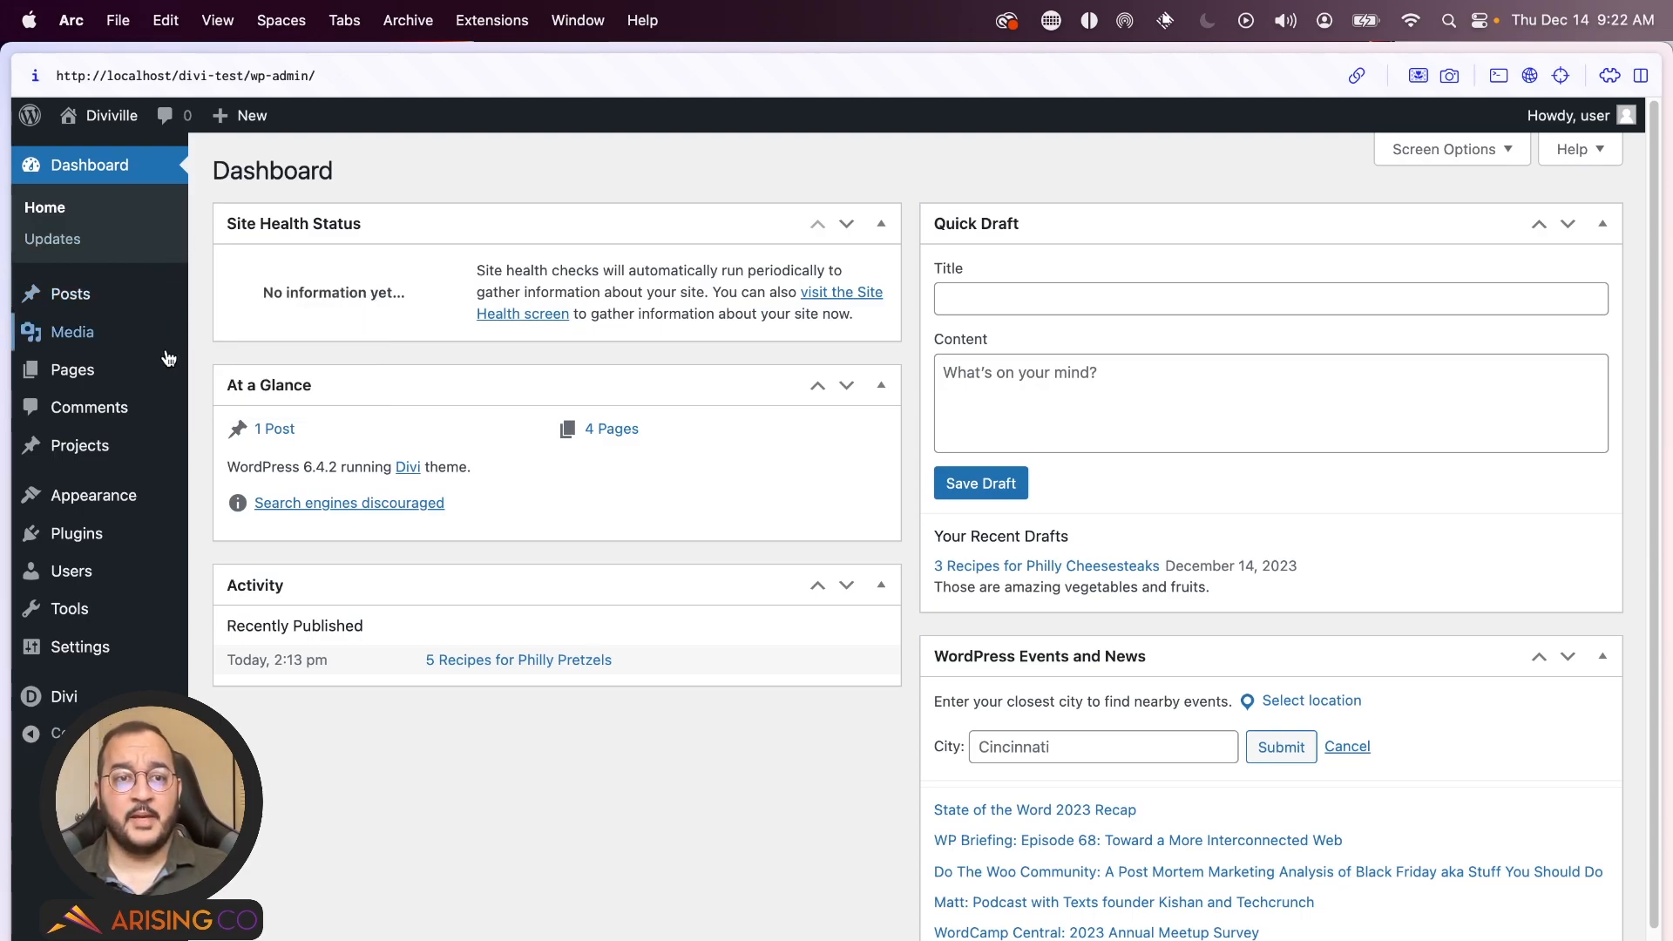
mouse_move(150, 381)
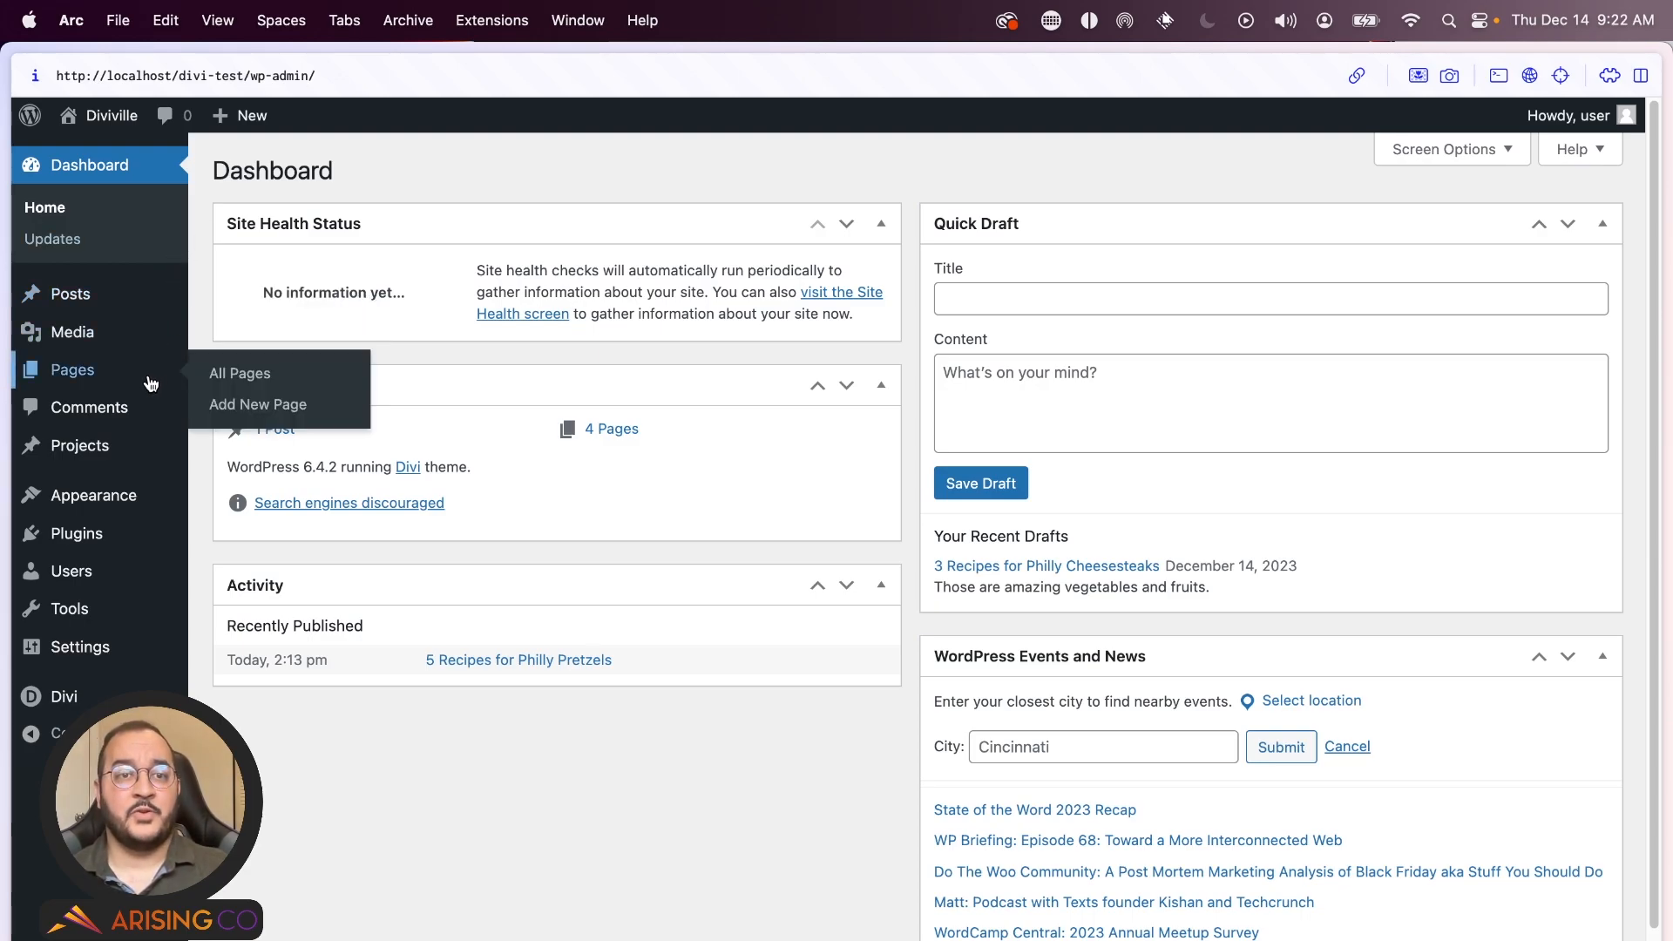